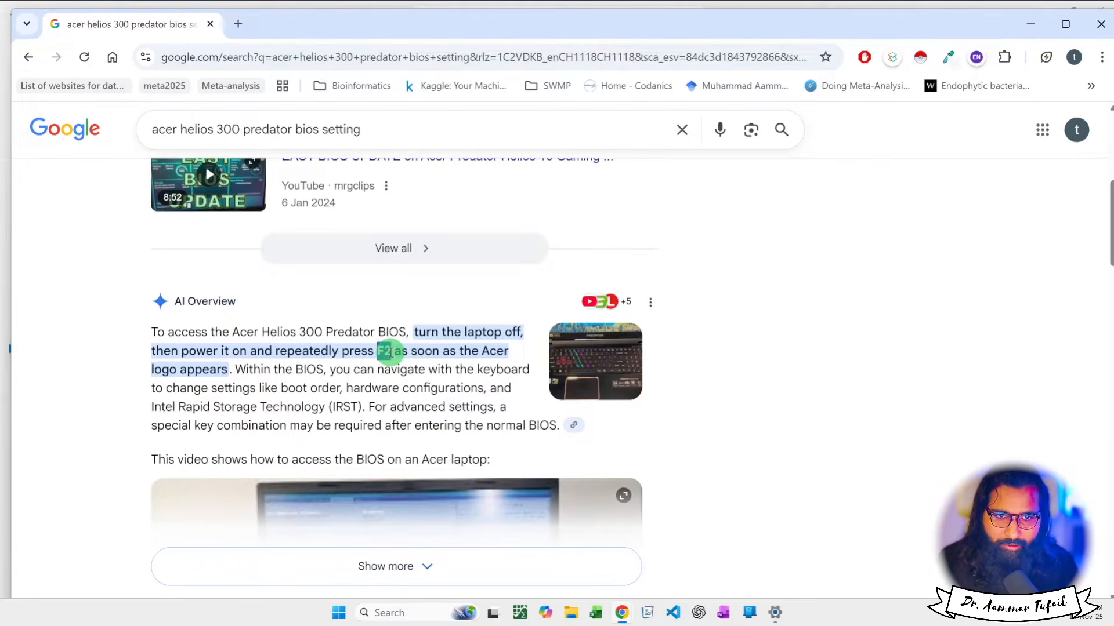
Step: Search Google for 'acer helios 300 predator bios setting key' and read the press-F2 answer
scroll(391, 354, "up", 6)
scroll(391, 355, "down", 5)
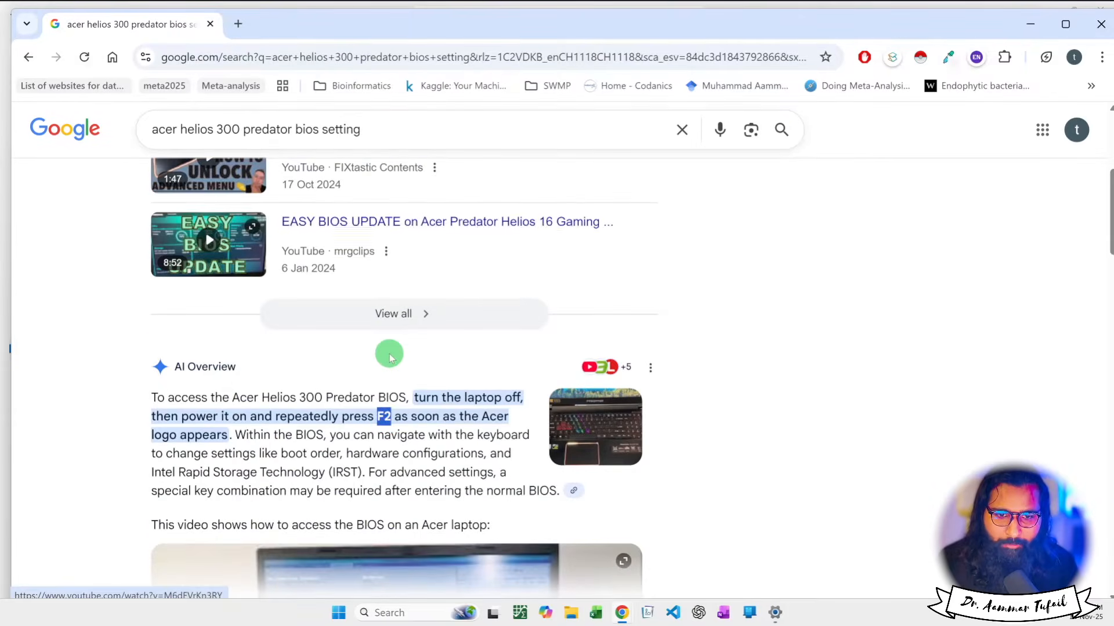
scroll(389, 357, "down", 2)
left_click(391, 132)
type("key")
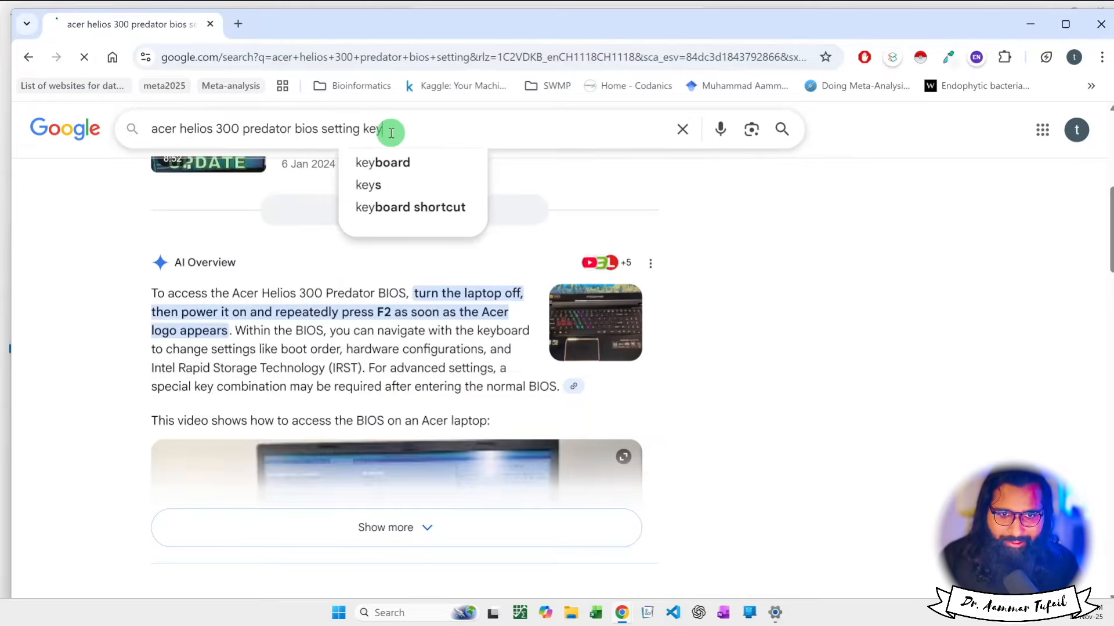
key("Return")
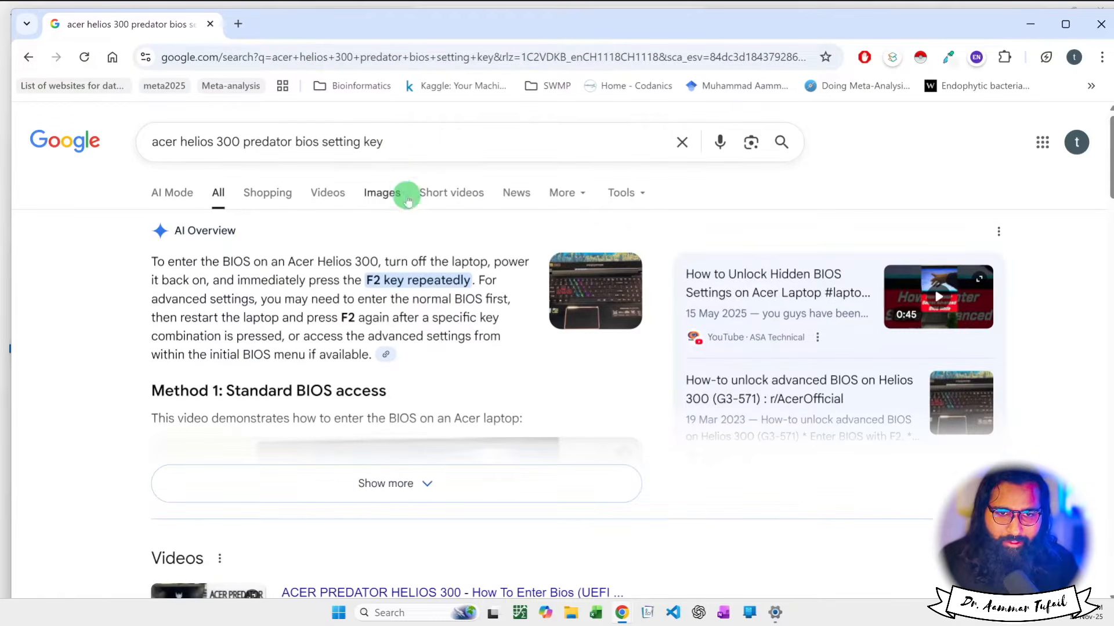
left_click_drag(406, 145, 152, 141)
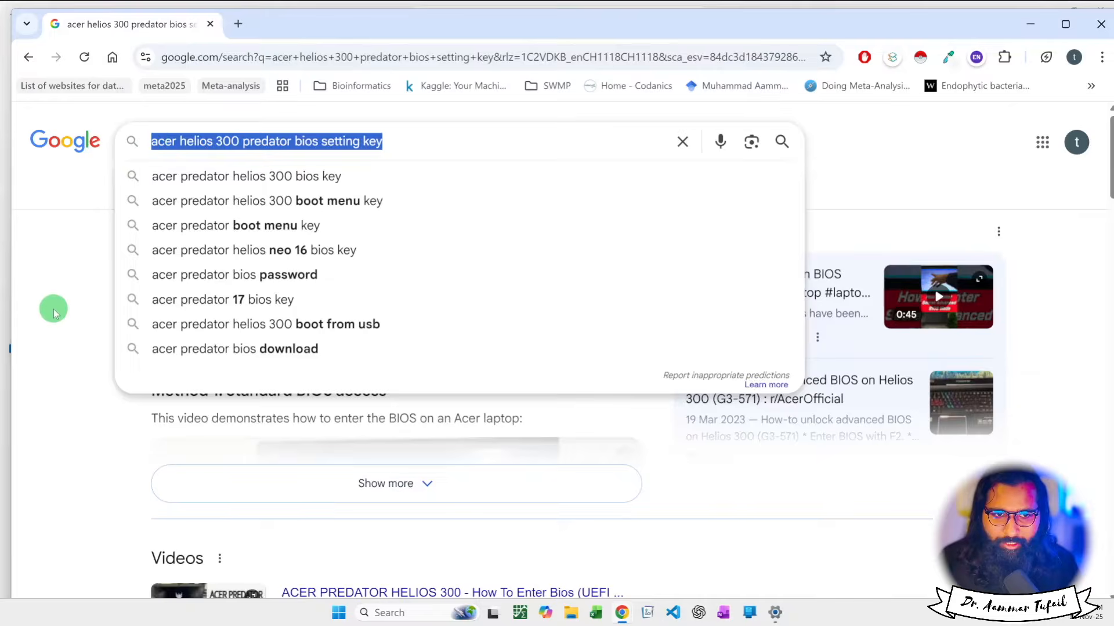
left_click(52, 308)
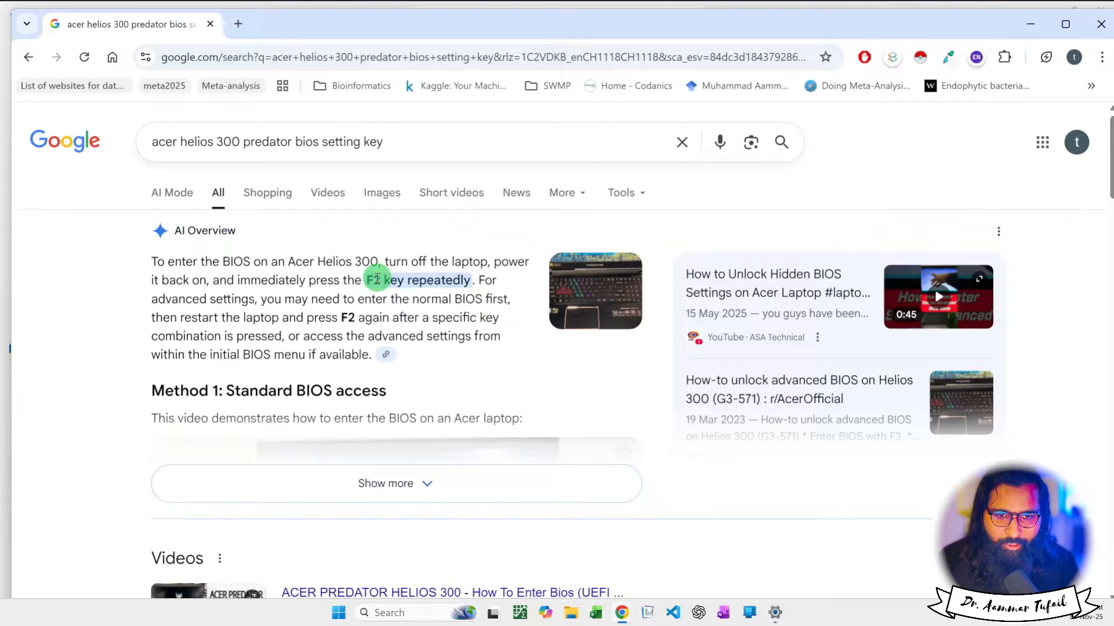
left_click_drag(399, 149, 124, 143)
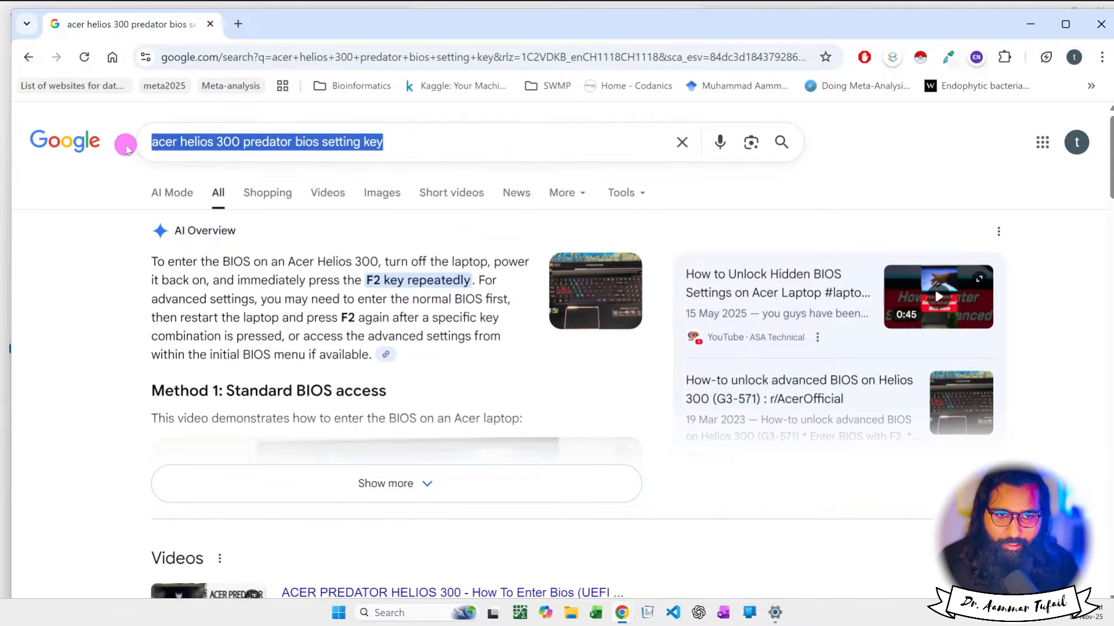
left_click(412, 147)
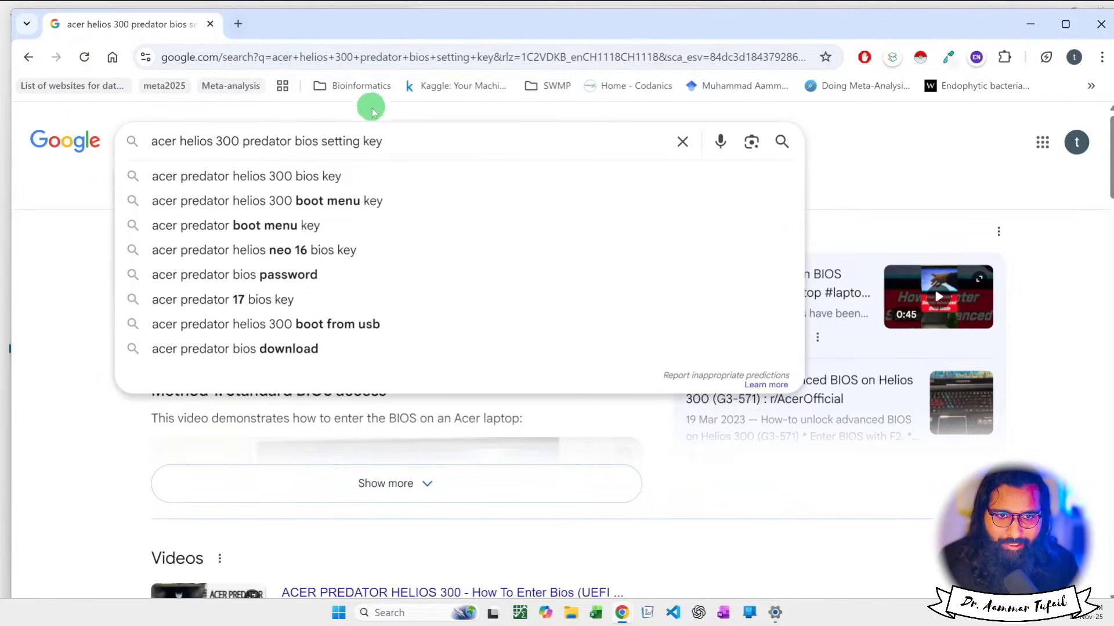
Step: Duplicate the search tab and search for 'acer predator helios 300 boot menu'
right_click(200, 24)
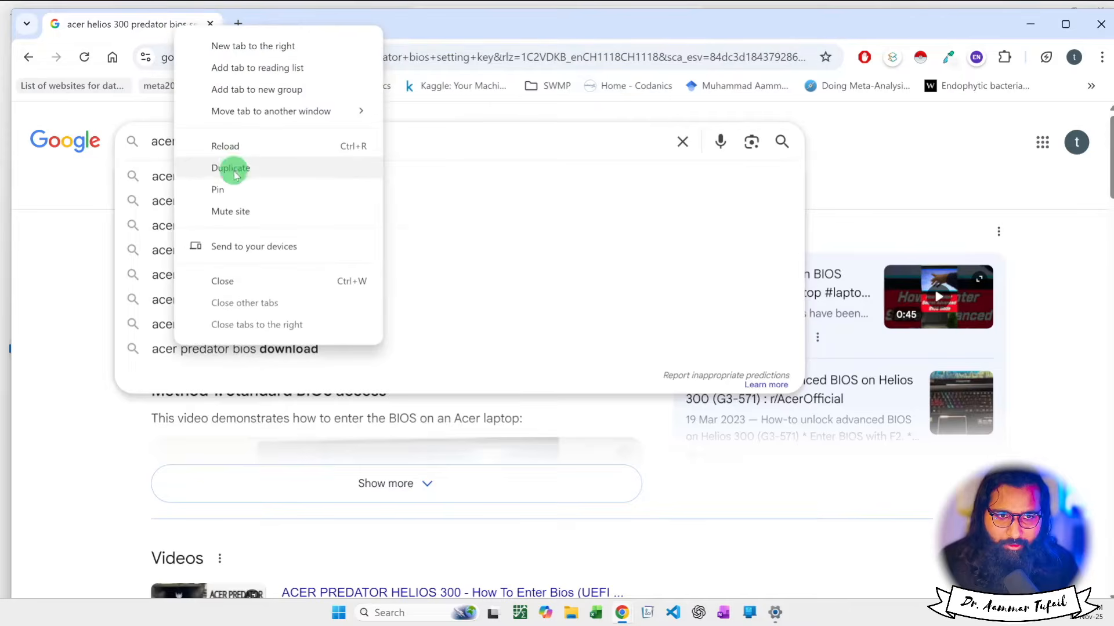
left_click(232, 166)
left_click(429, 141)
left_click_drag(430, 142, 294, 141)
type("b")
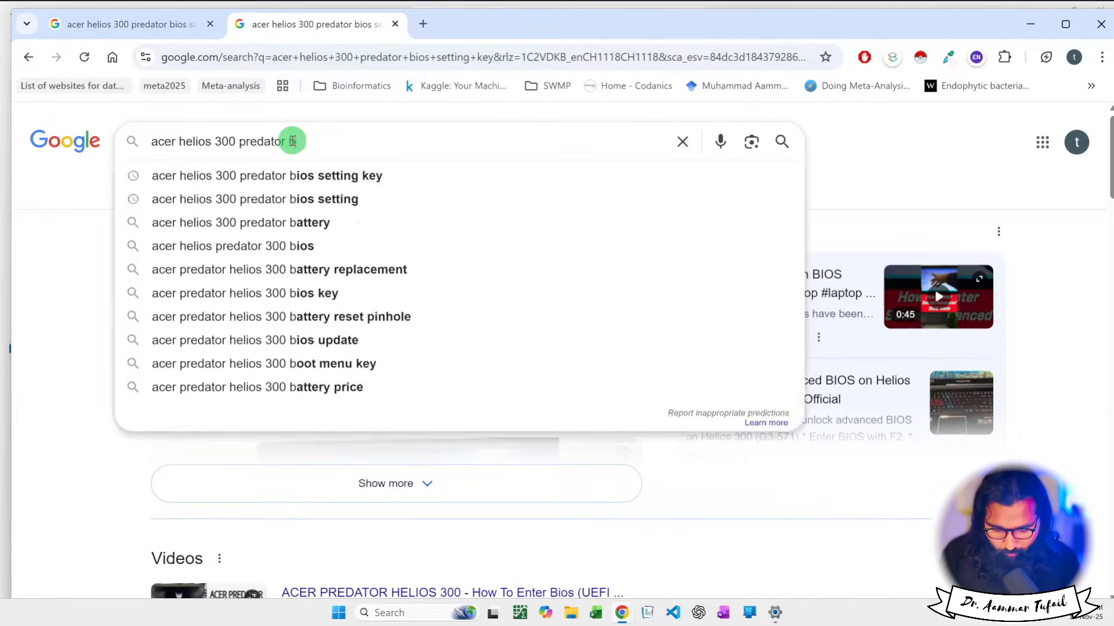
type("oot key")
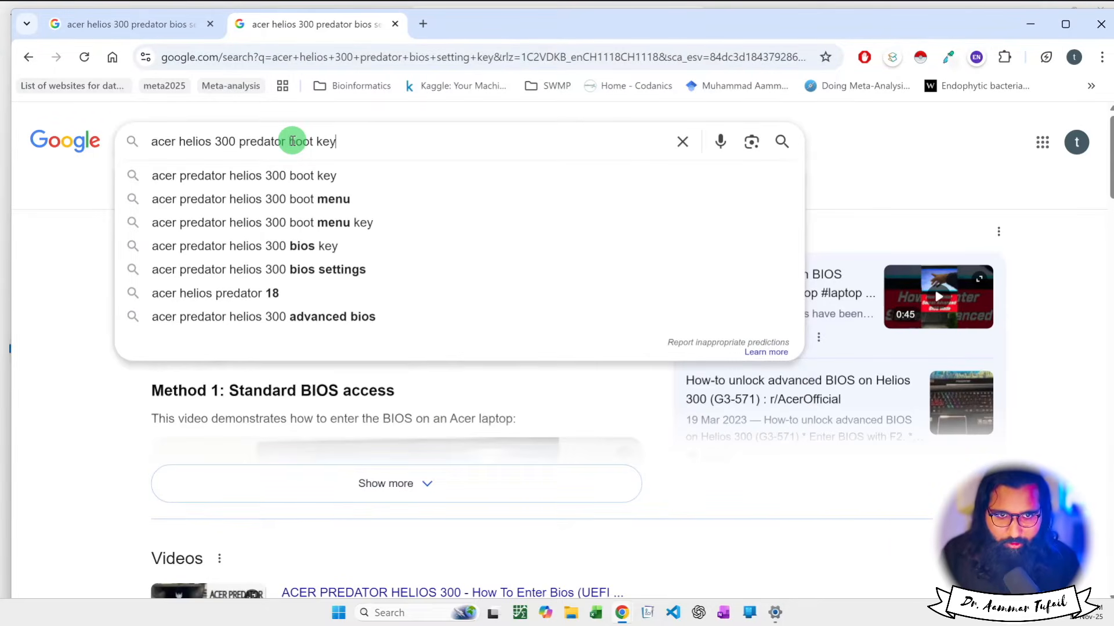
key("Down")
key("Down")
key("Return")
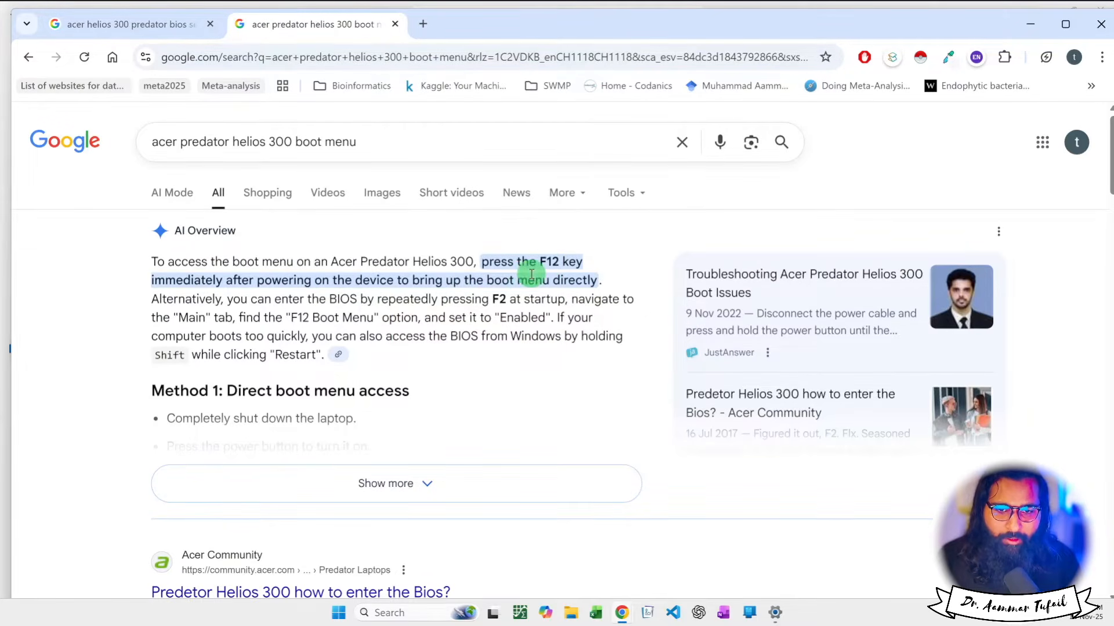
Step: Highlight the F12 and F2 boot-key instructions in the AI Overview
double_click(533, 280)
left_click_drag(532, 281, 485, 264)
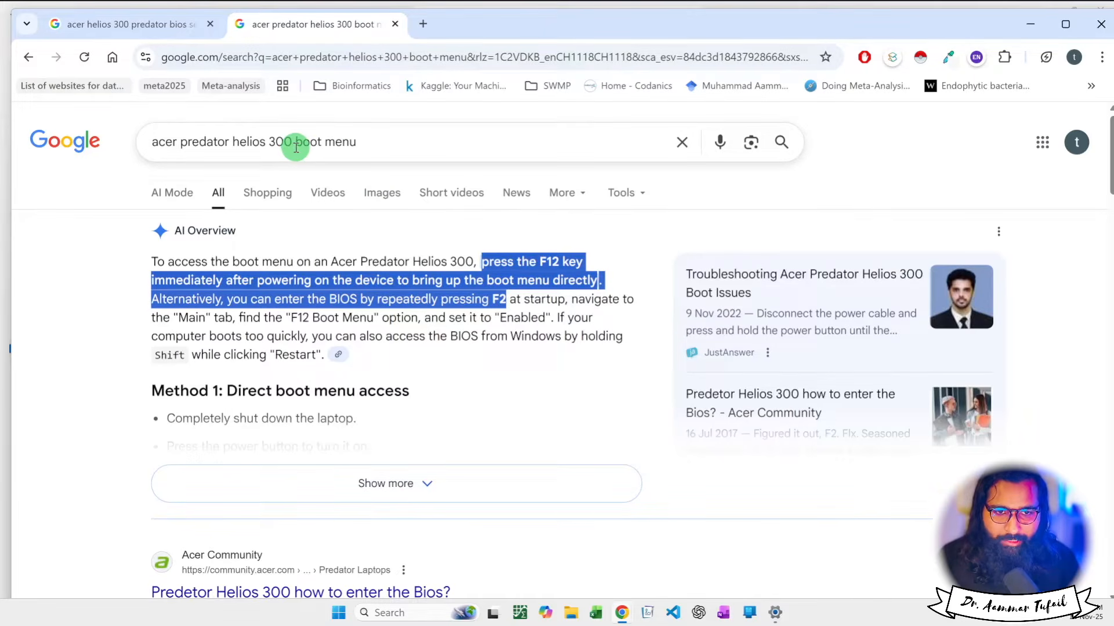
left_click_drag(363, 142, 106, 143)
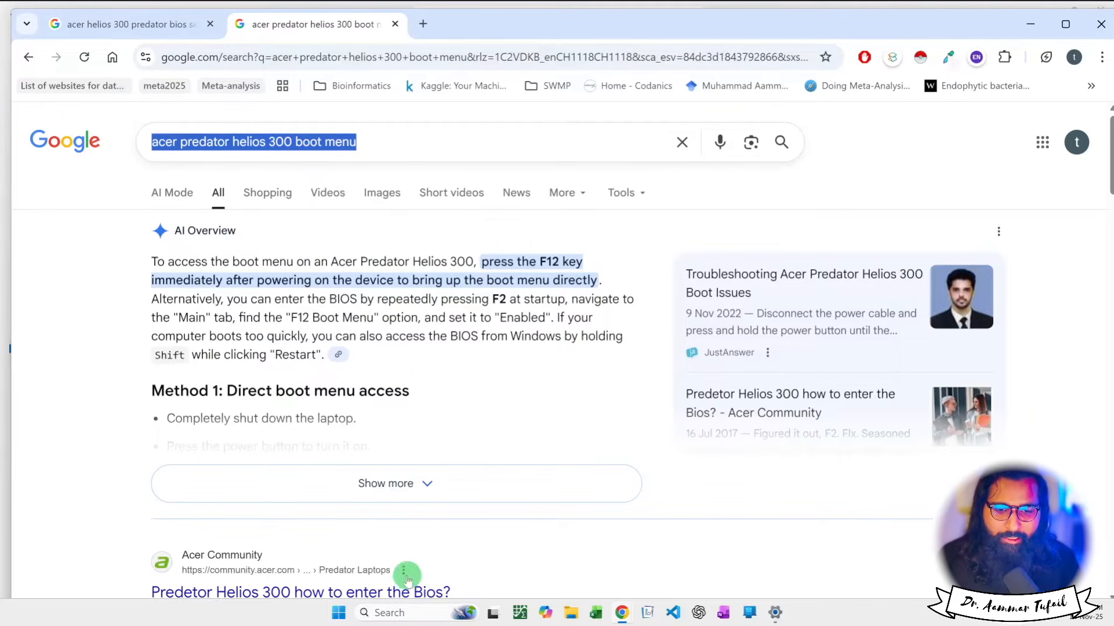
left_click(409, 612)
type("dxdiag")
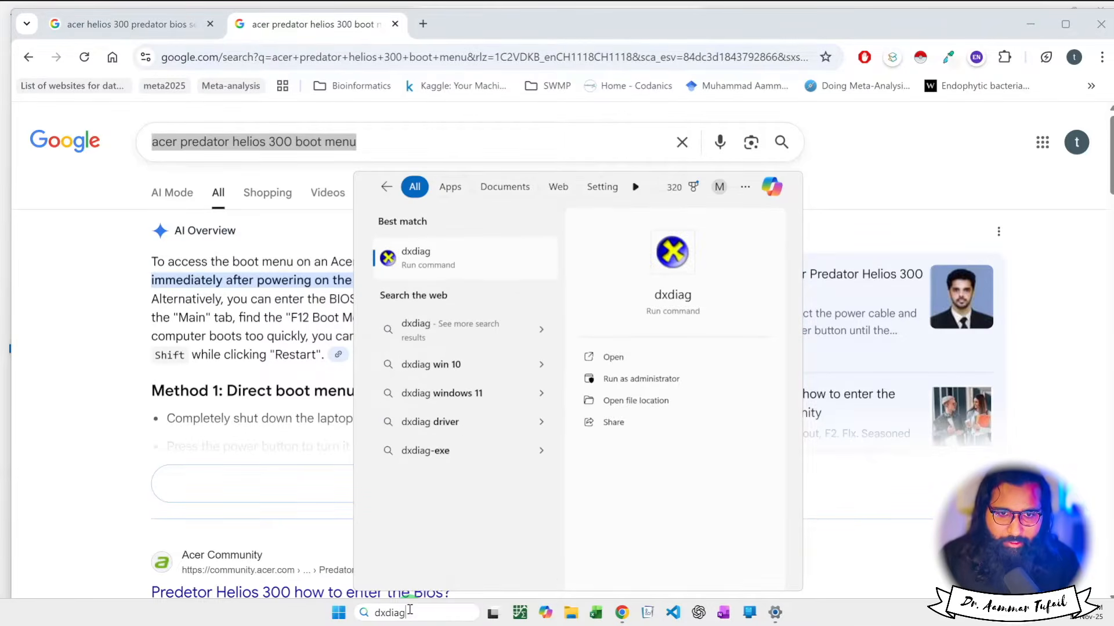
key("Return")
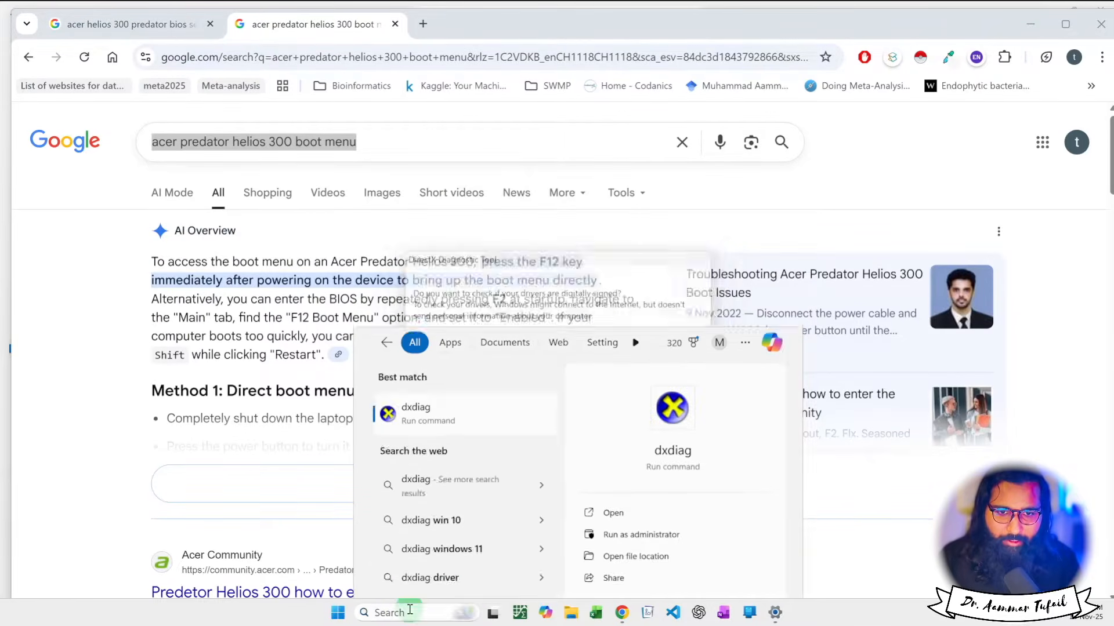
left_click(607, 362)
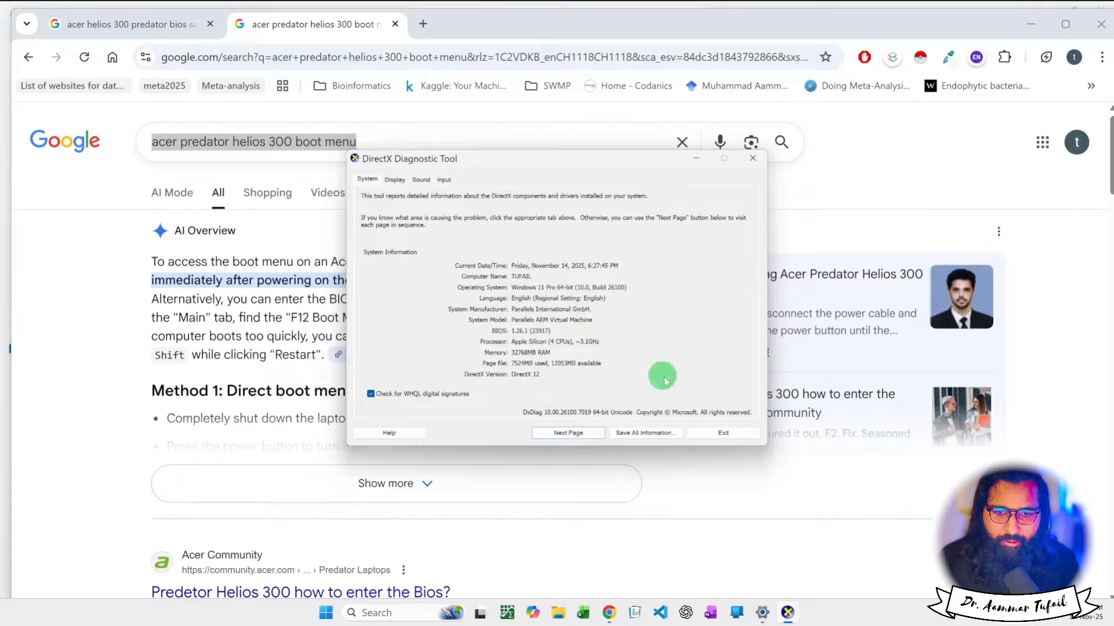
left_click(719, 433)
left_click(392, 142)
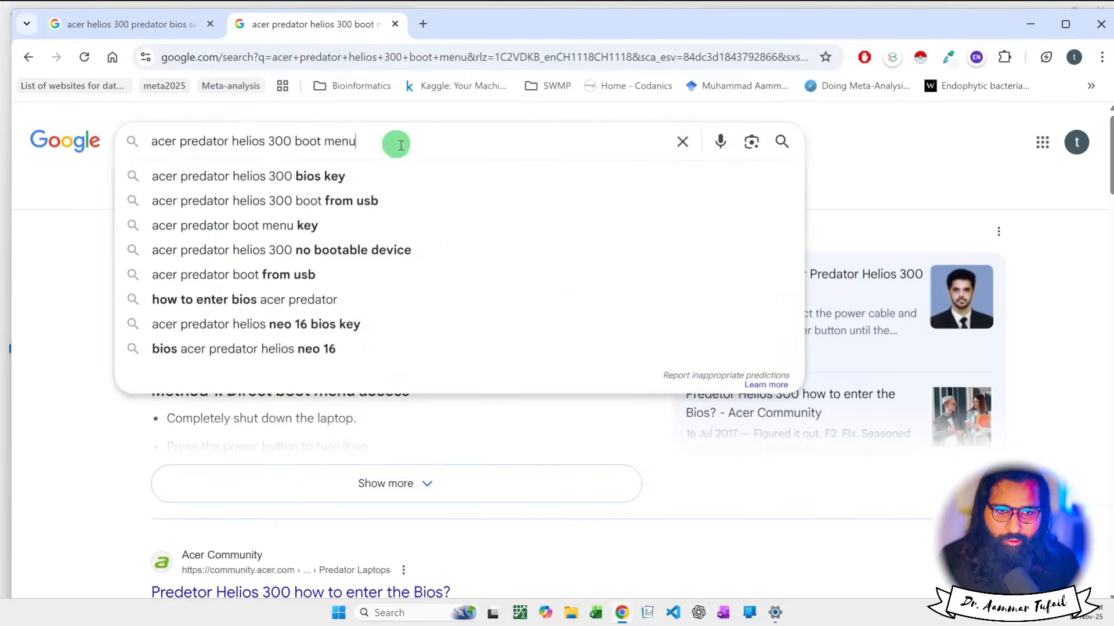
Step: Select most of the 'acer predator helios 300 boot menu' query in the search box
left_click_drag(392, 141, 111, 125)
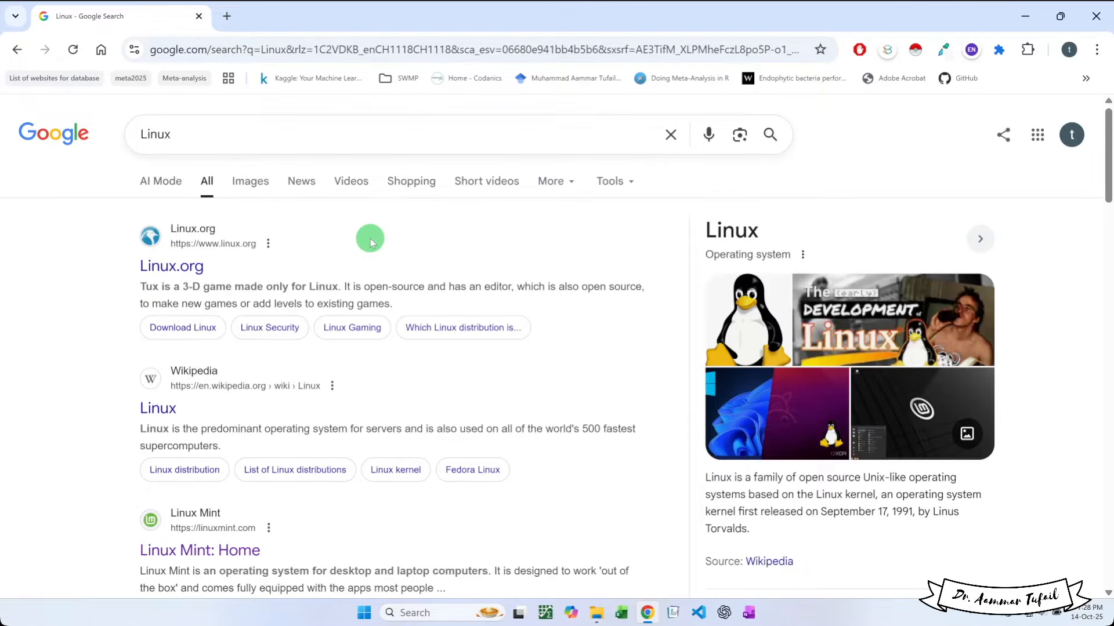
Step: Search Google for 'linux mint' and open the Linux Mint home page
left_click(232, 133)
type("mint")
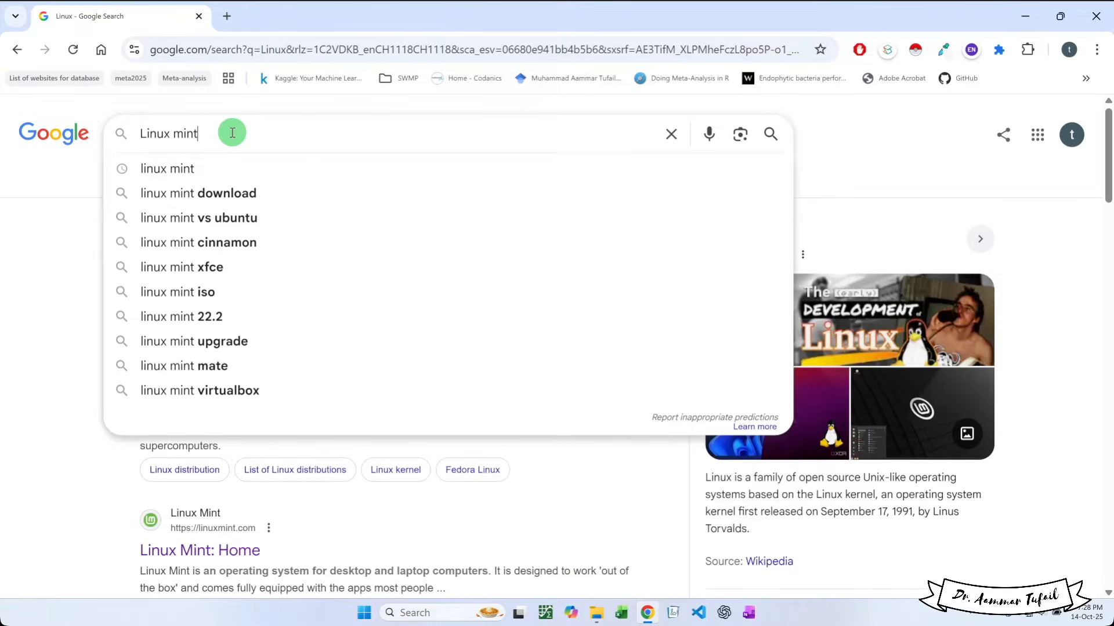
key("Down")
key("Return")
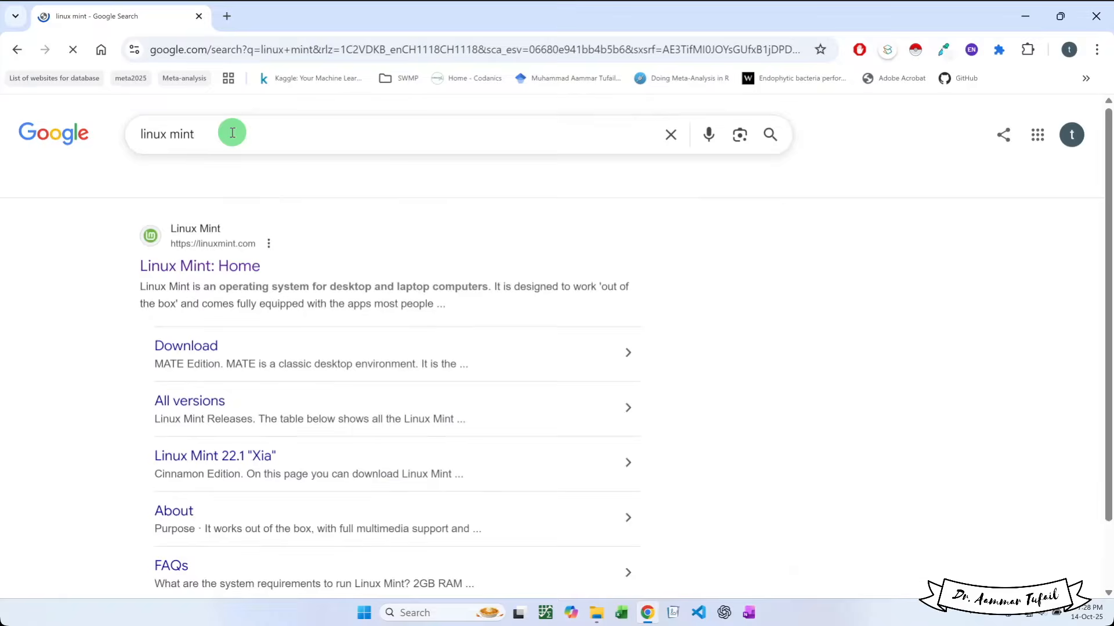
left_click(221, 264)
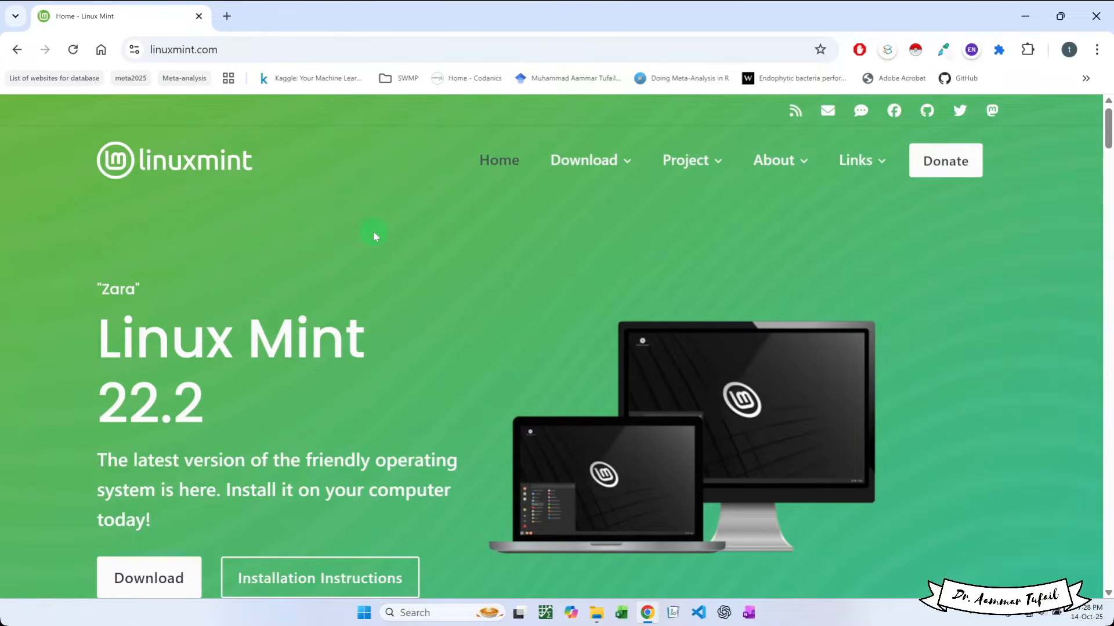
Step: Go to the Linux Mint 22.2 download page and highlight the Cinnamon Edition heading
scroll(432, 273, "down", 5)
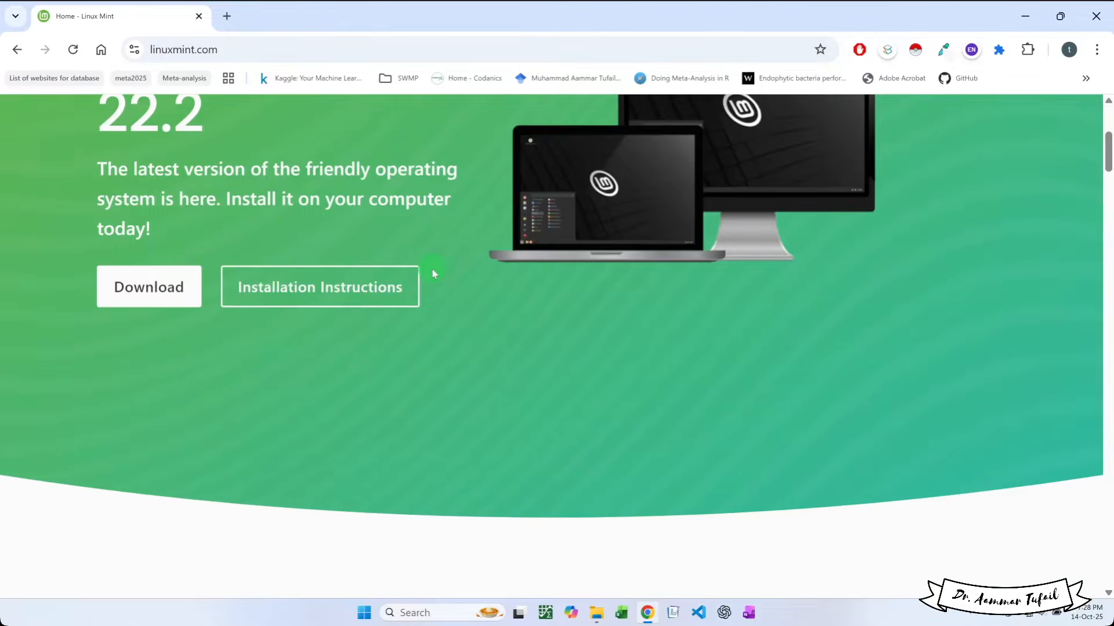
scroll(434, 273, "up", 5)
scroll(335, 392, "down", 3)
left_click(137, 426)
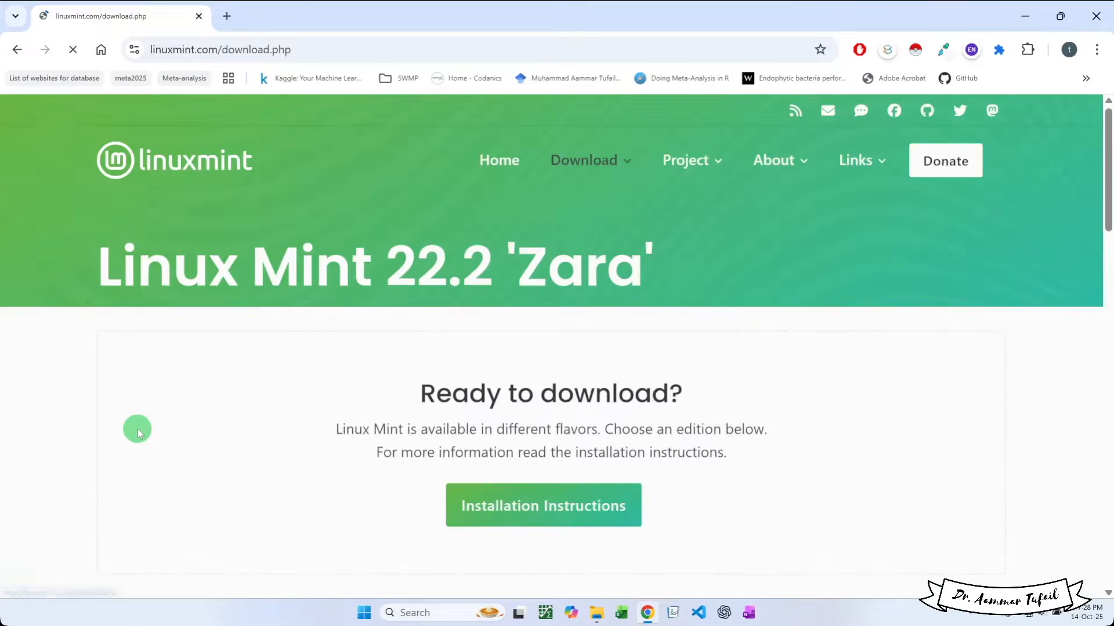
scroll(754, 348, "down", 7)
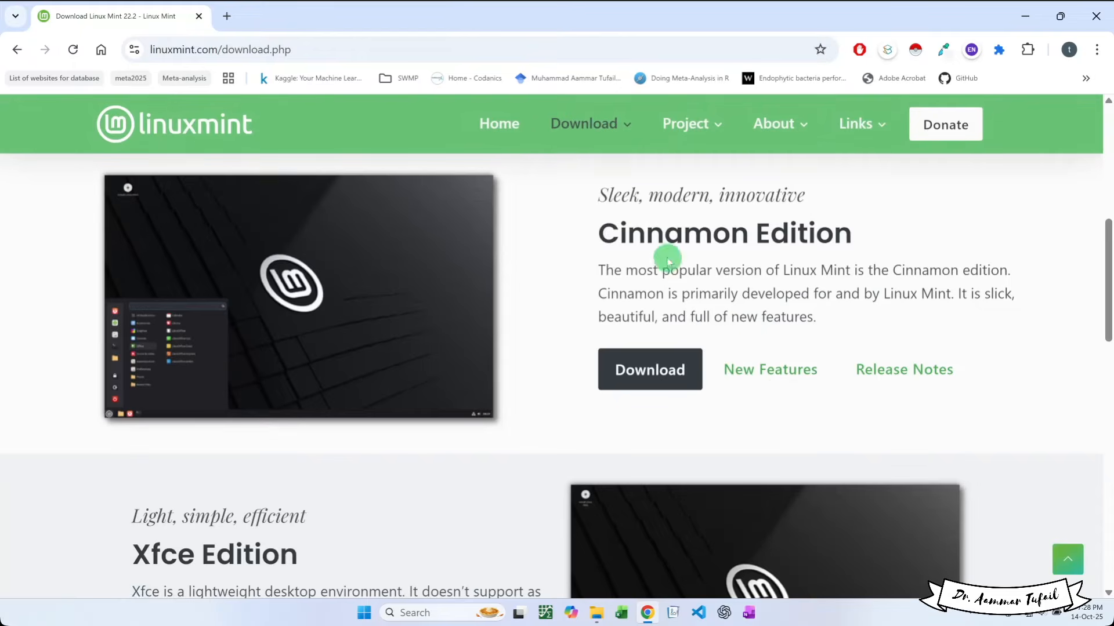
left_click_drag(600, 232, 879, 238)
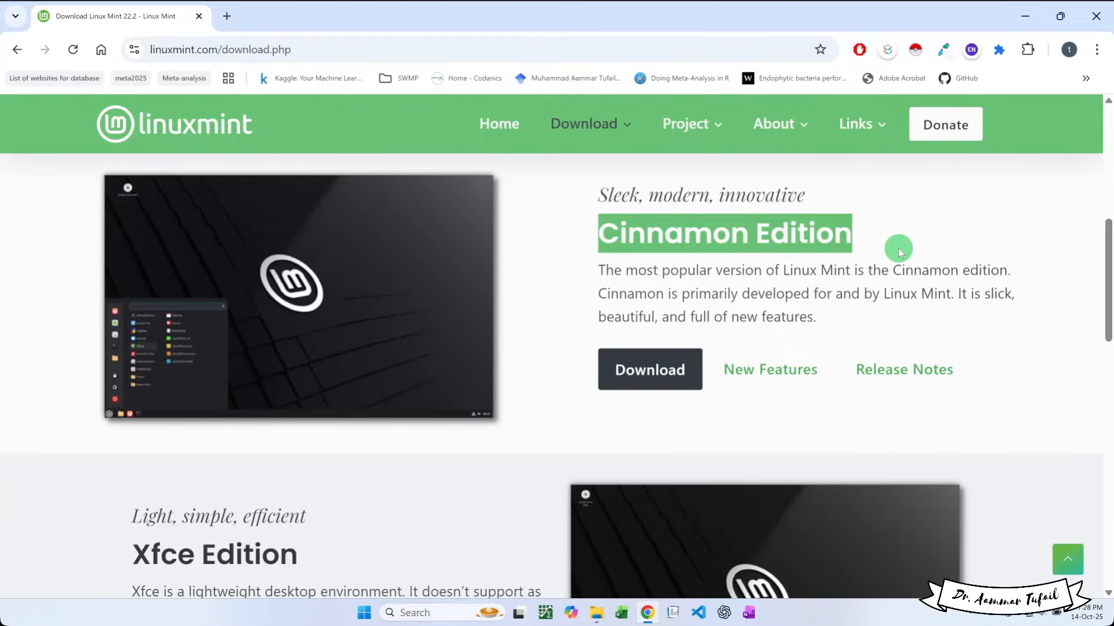
Step: Open the Cinnamon Edition download page and scroll through the mirror list
left_click(676, 369)
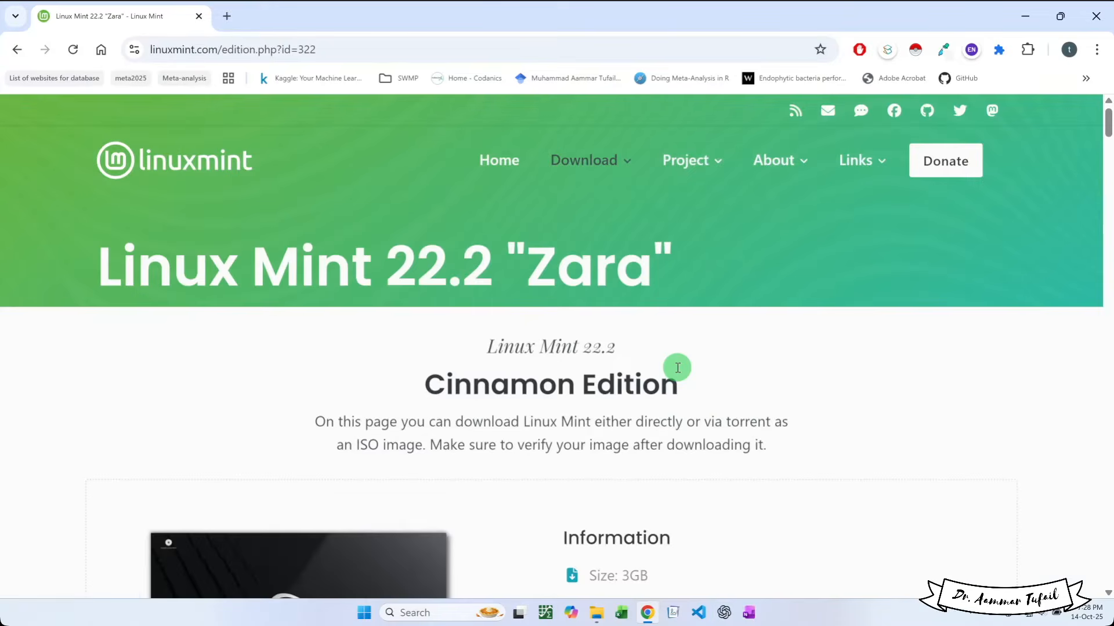
scroll(677, 368, "down", 4)
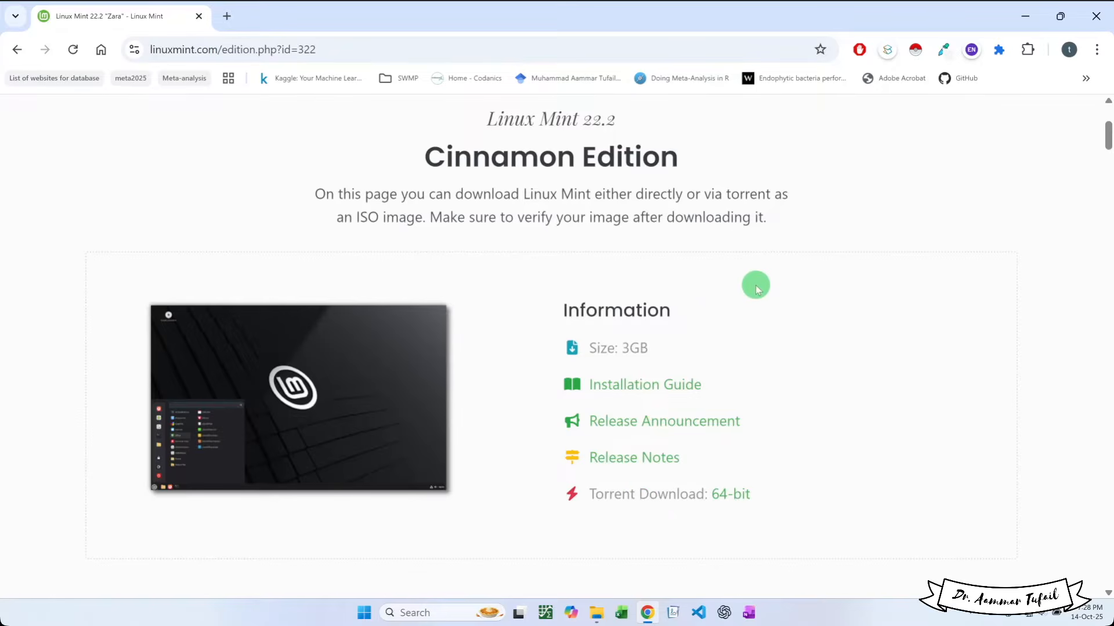
scroll(757, 287, "down", 3)
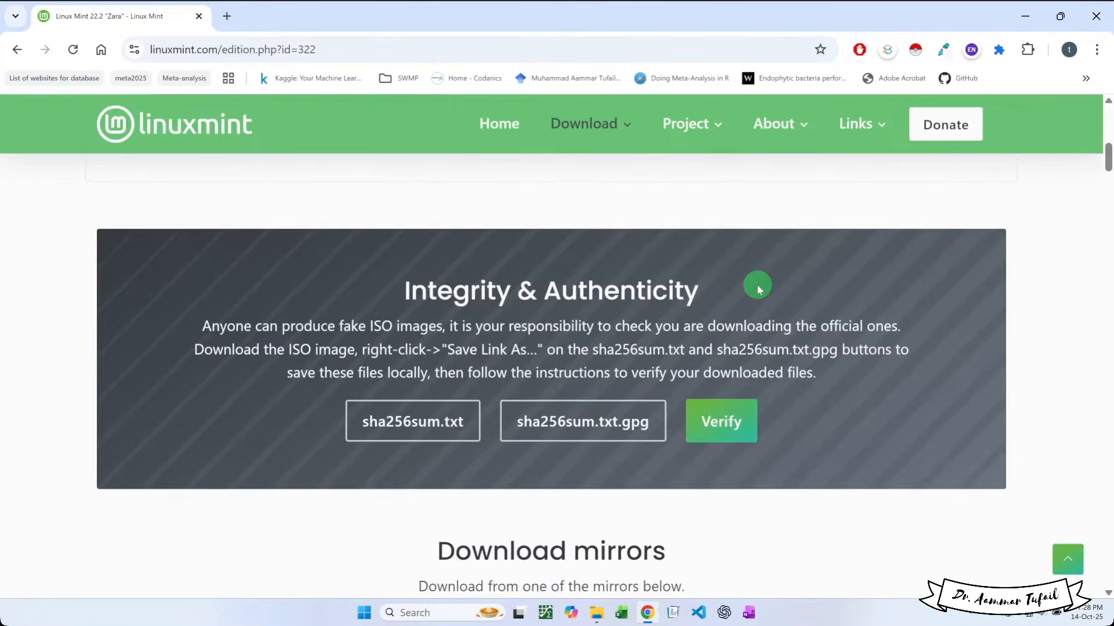
scroll(758, 288, "down", 5)
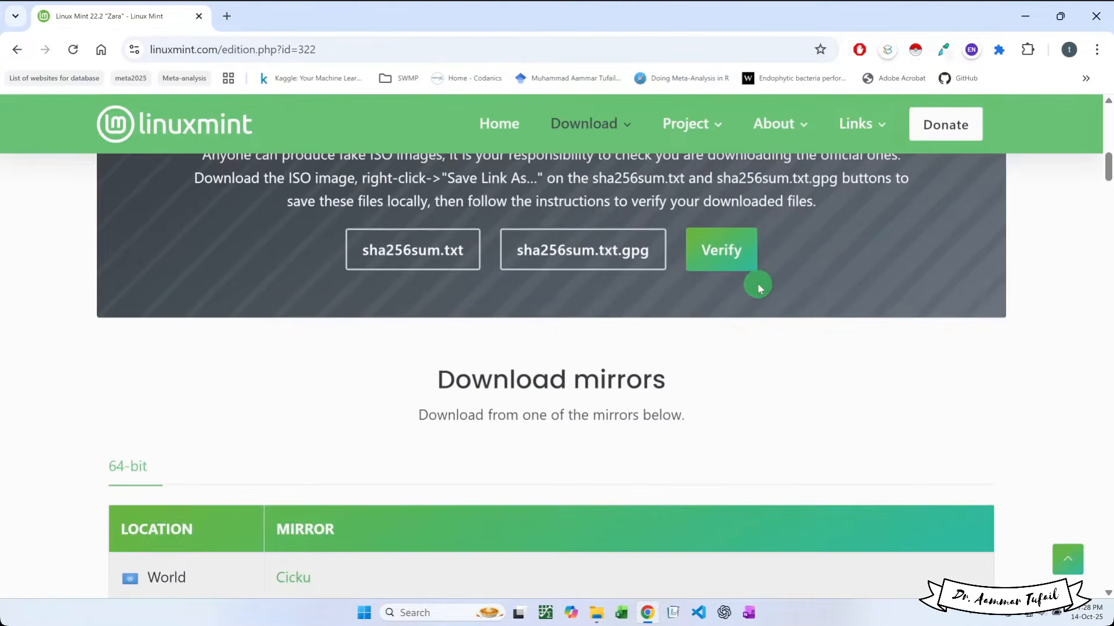
scroll(758, 288, "down", 8)
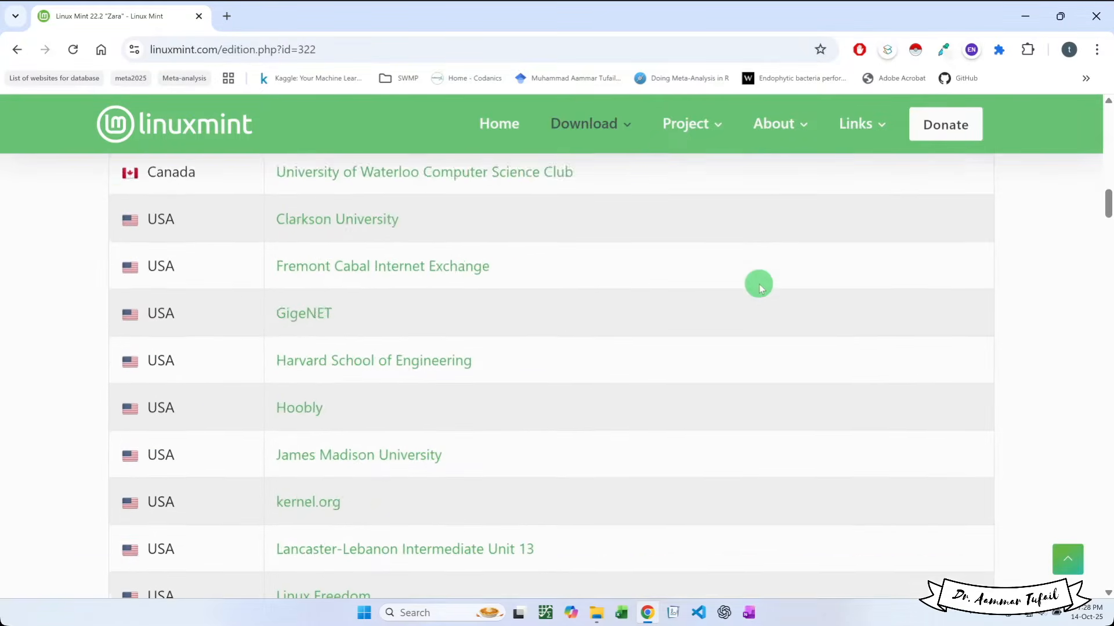
scroll(759, 288, "down", 8)
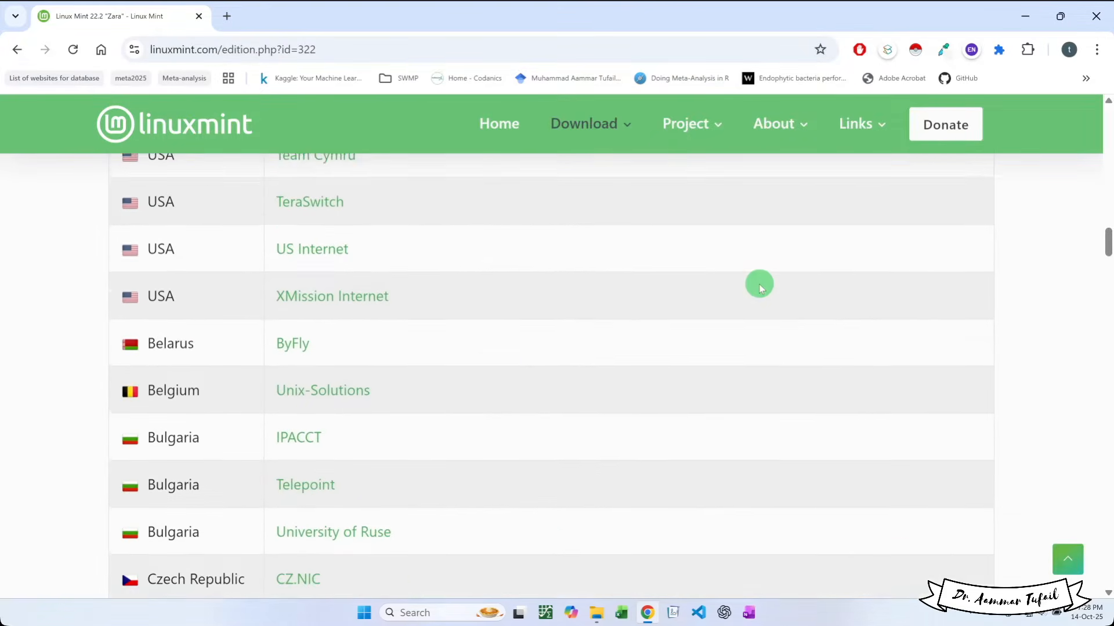
scroll(760, 286, "down", 8)
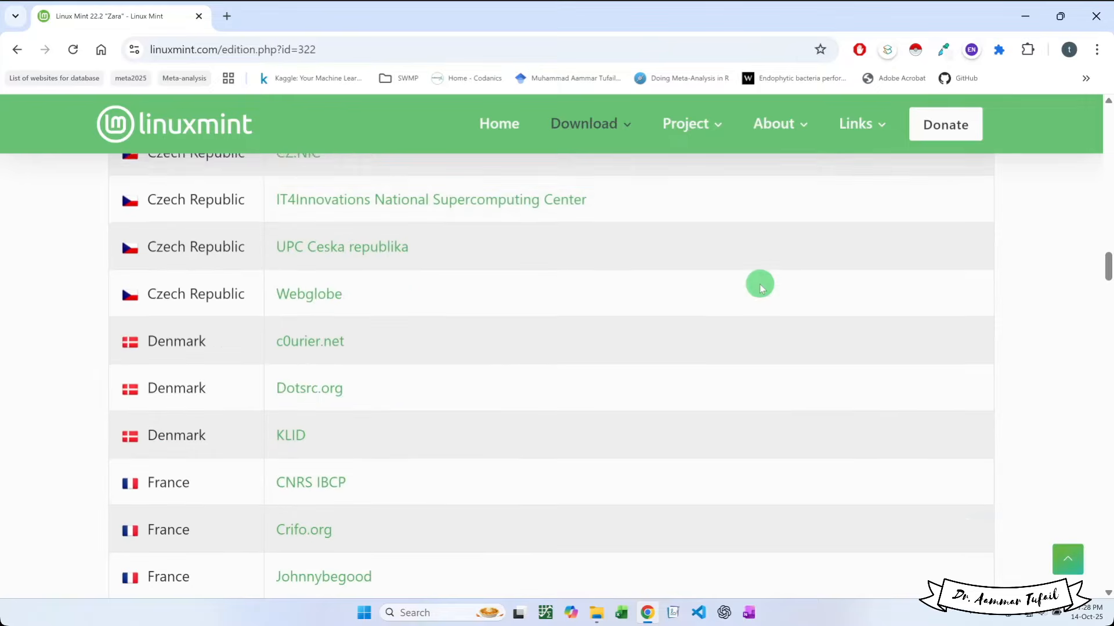
scroll(761, 288, "down", 2)
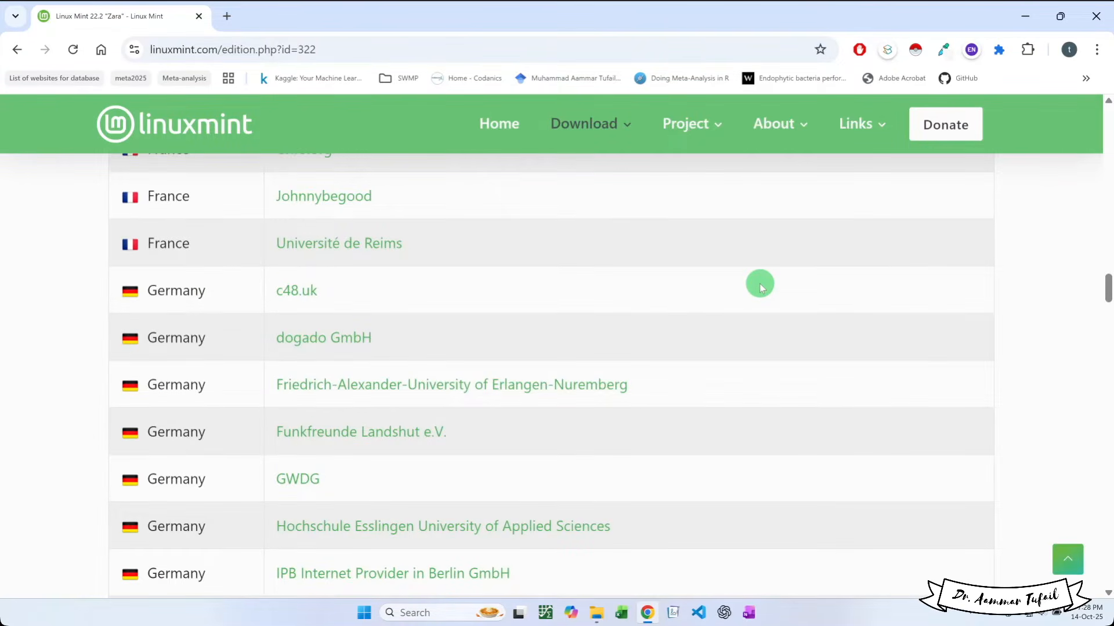
scroll(760, 287, "down", 5)
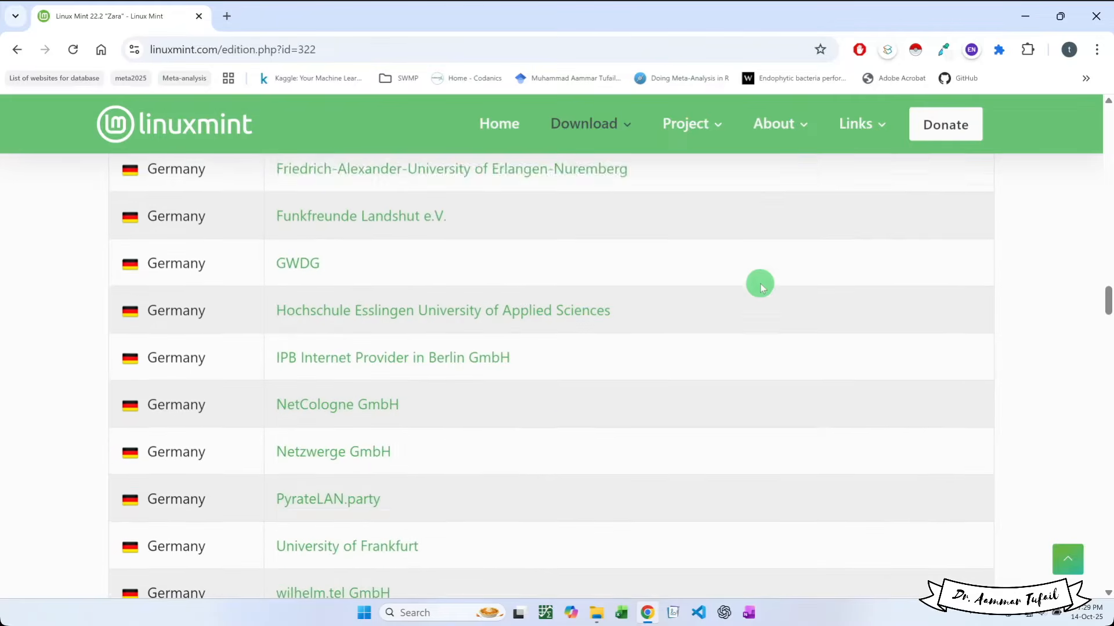
Step: Download the 64-bit ISO from the Friedrich-Alexander-University of Erlangen-Nuremberg mirror
scroll(754, 302, "up", 2)
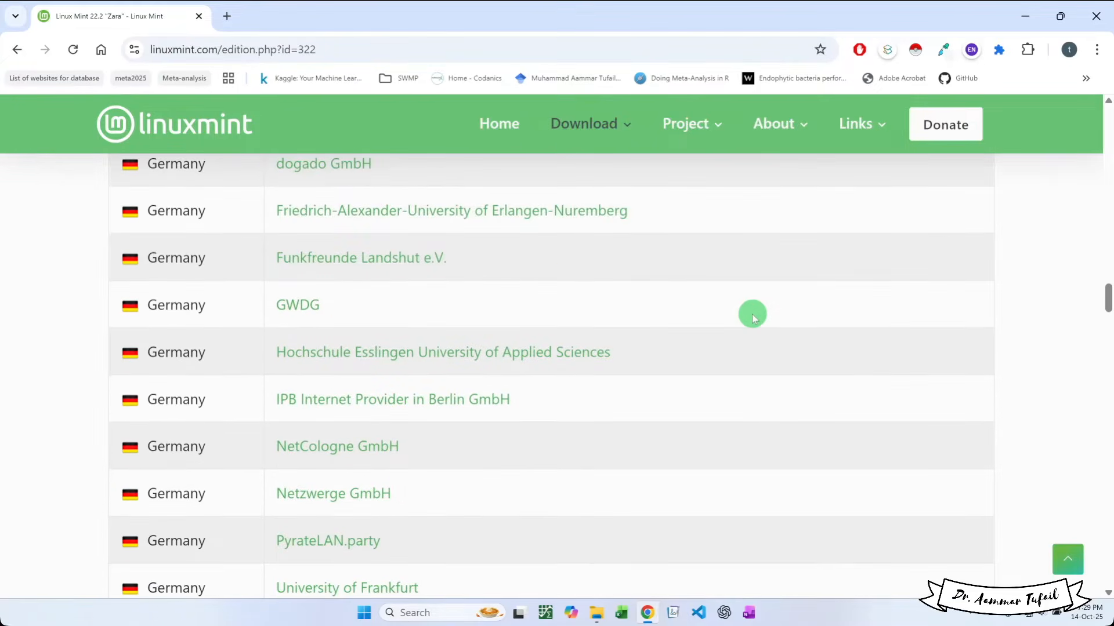
scroll(752, 316, "down", 8)
scroll(752, 316, "down", 20)
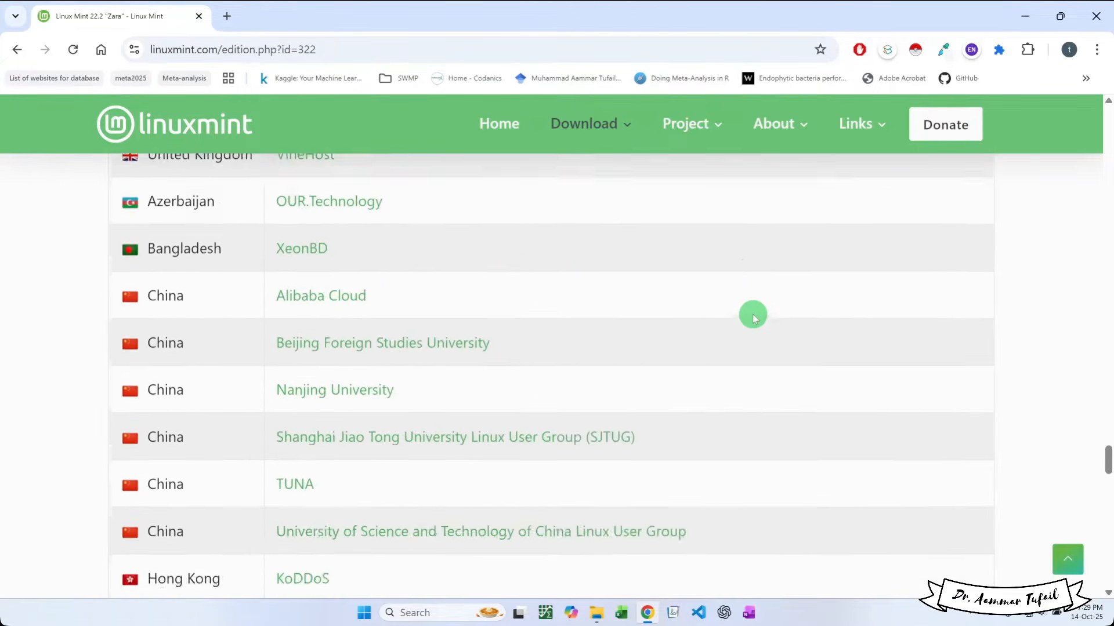
scroll(753, 316, "down", 20)
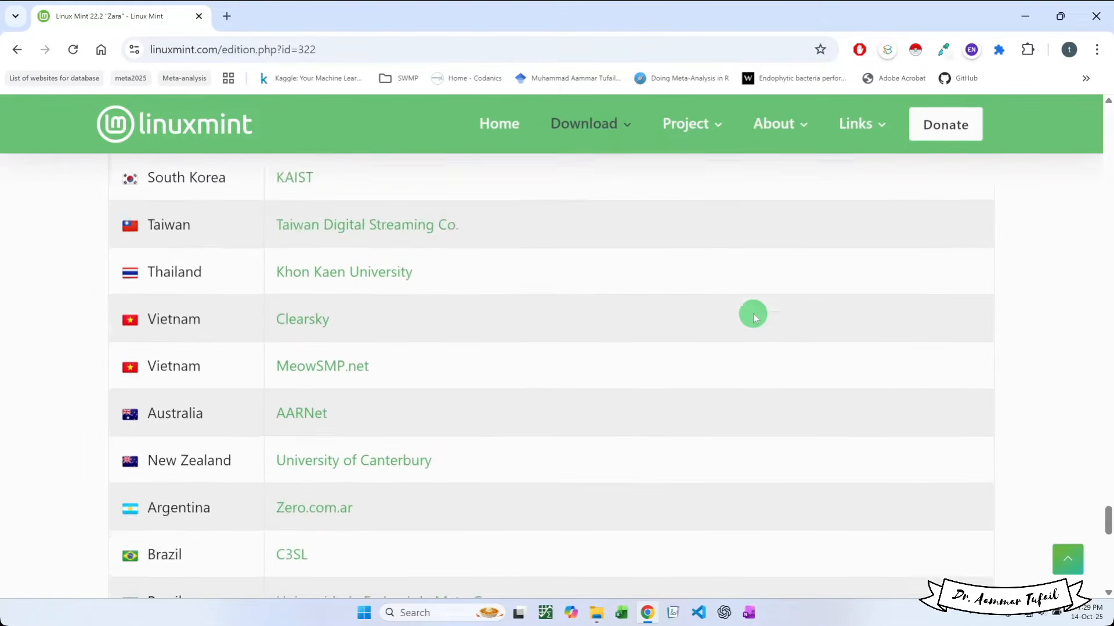
scroll(754, 316, "down", 8)
scroll(754, 316, "up", 20)
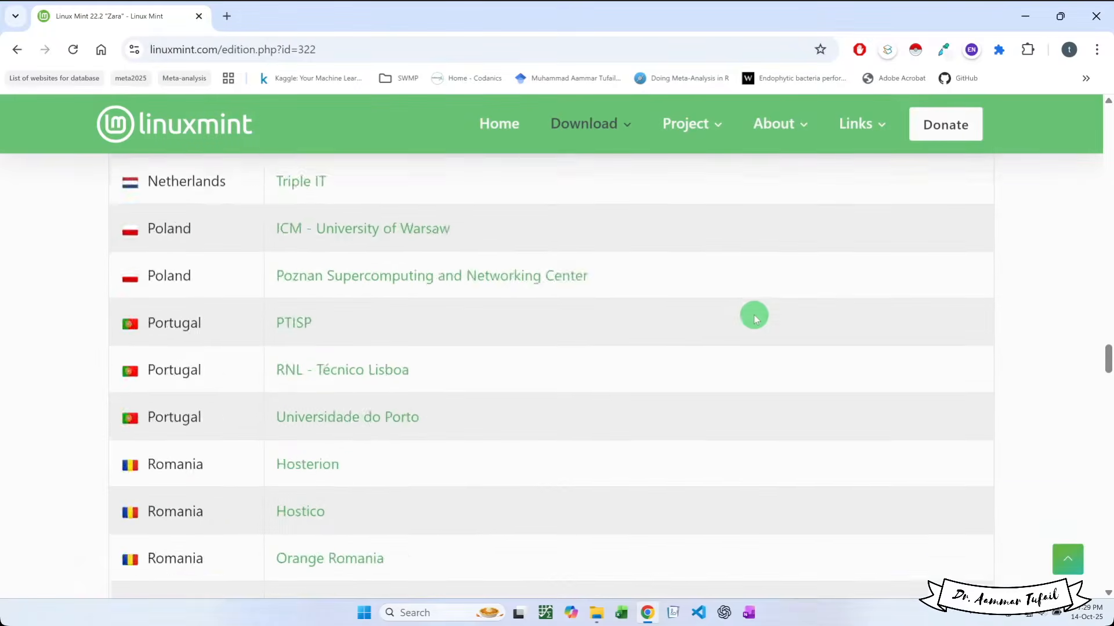
scroll(754, 316, "up", 20)
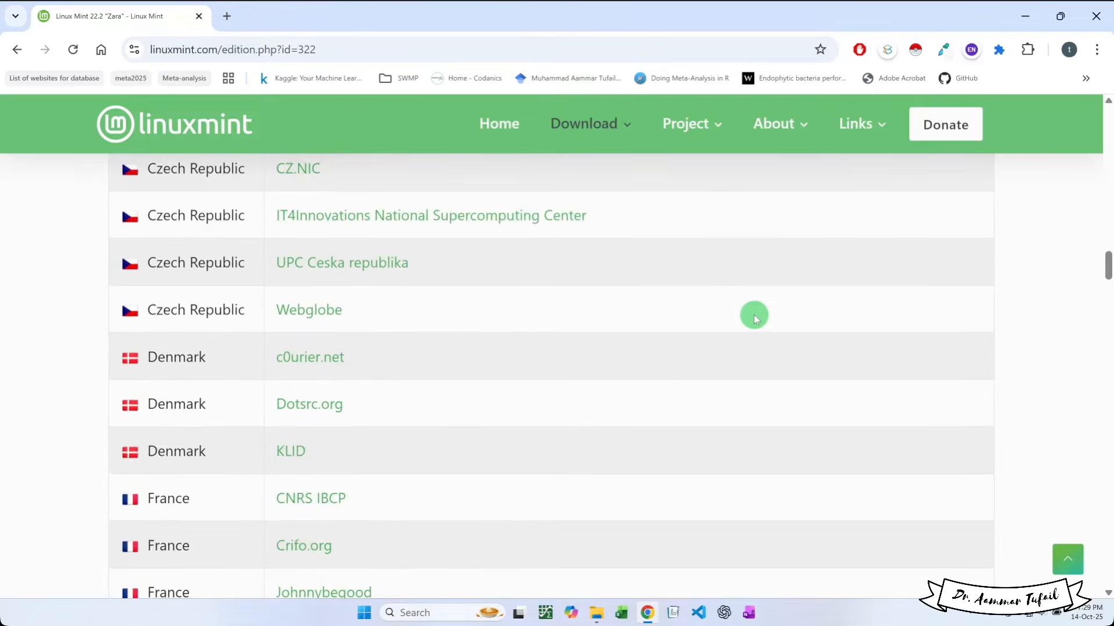
scroll(754, 316, "down", 10)
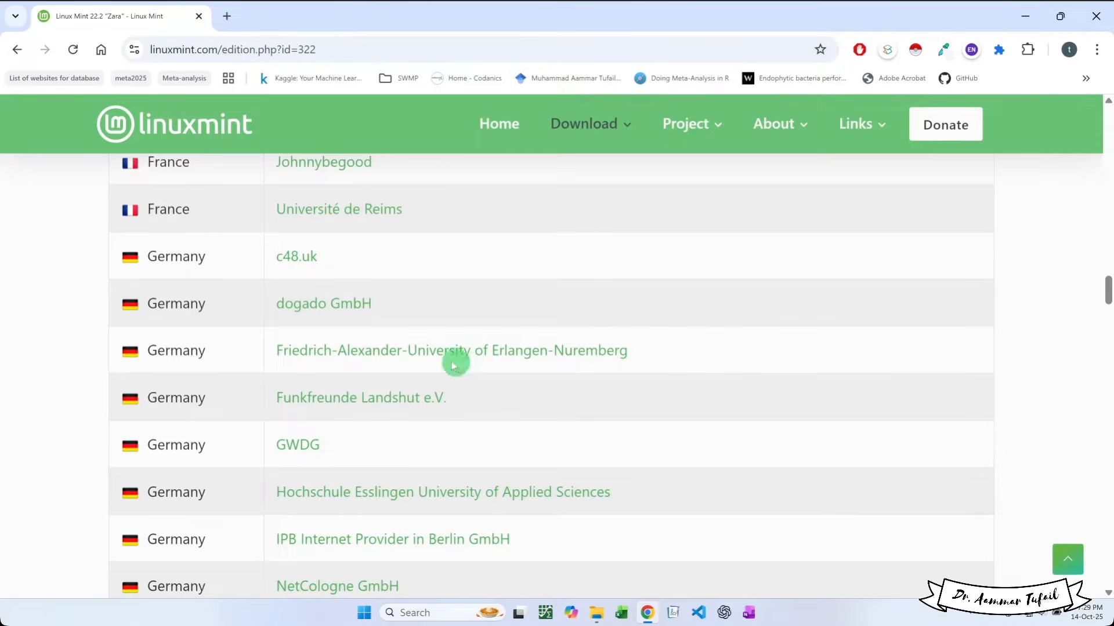
left_click(367, 356)
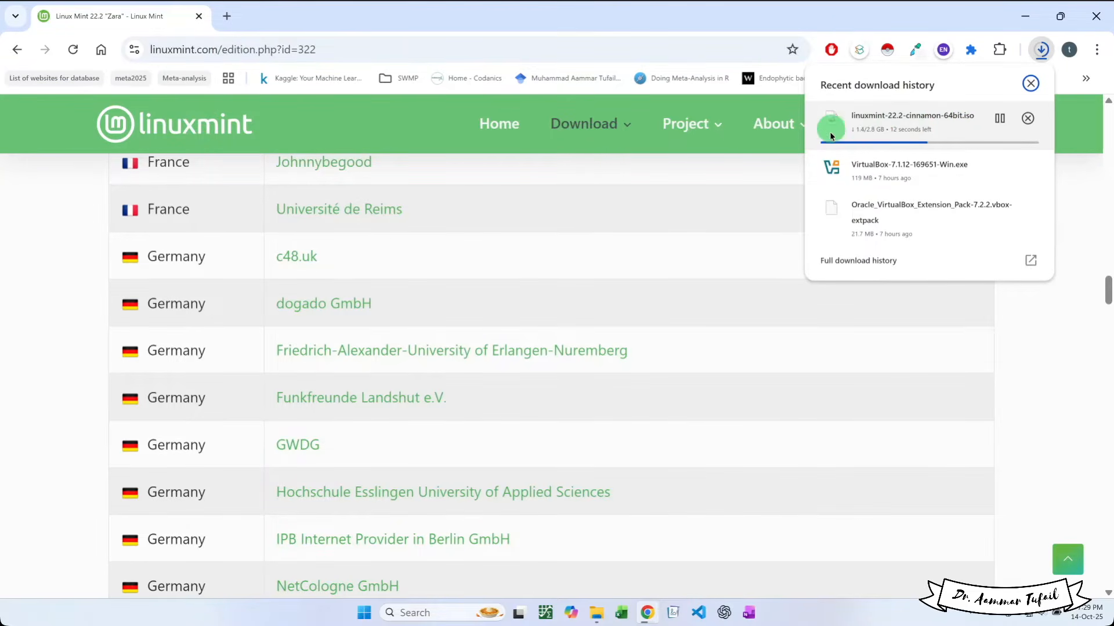
left_click(61, 210)
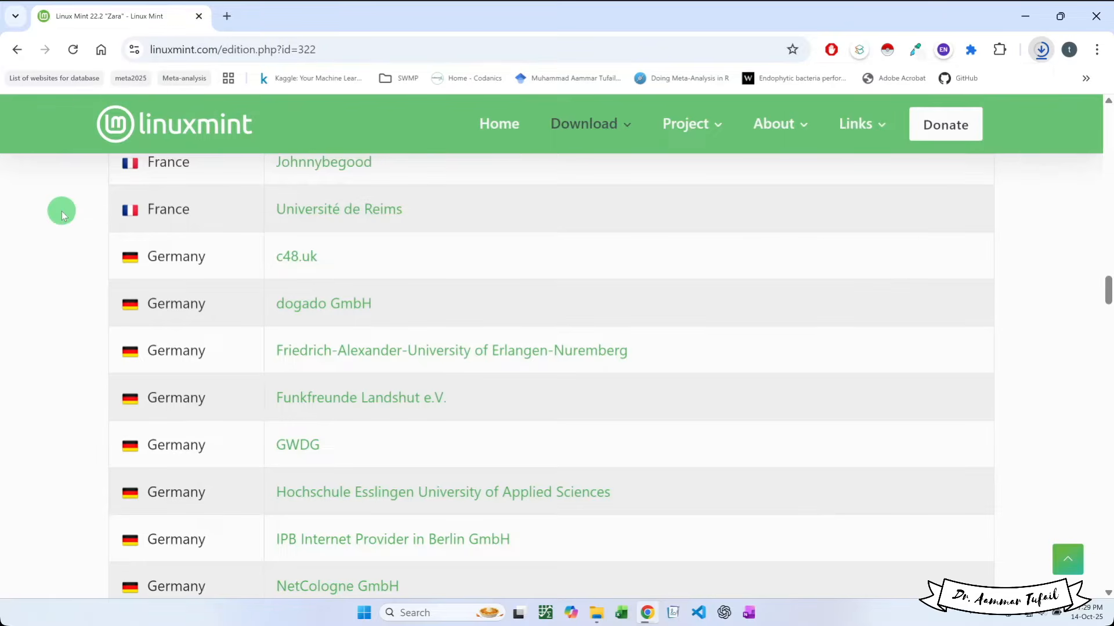
Step: Search Google for 'rufus' in a new Chrome tab
left_click(225, 17)
type("r")
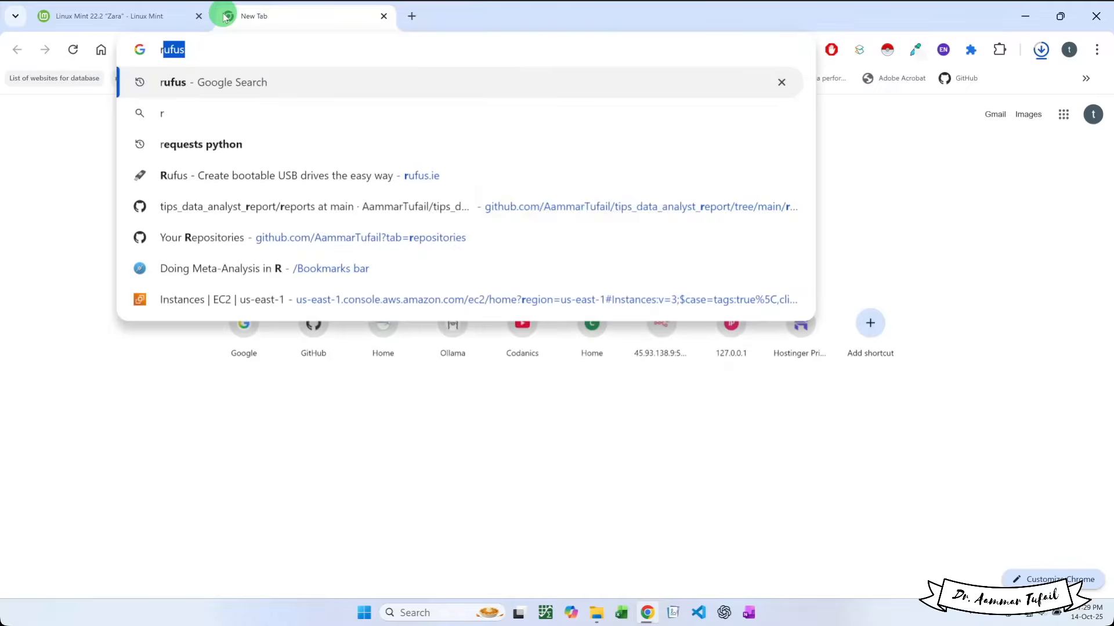
type("ufus")
key("BackSpace")
type("fus")
key("Return")
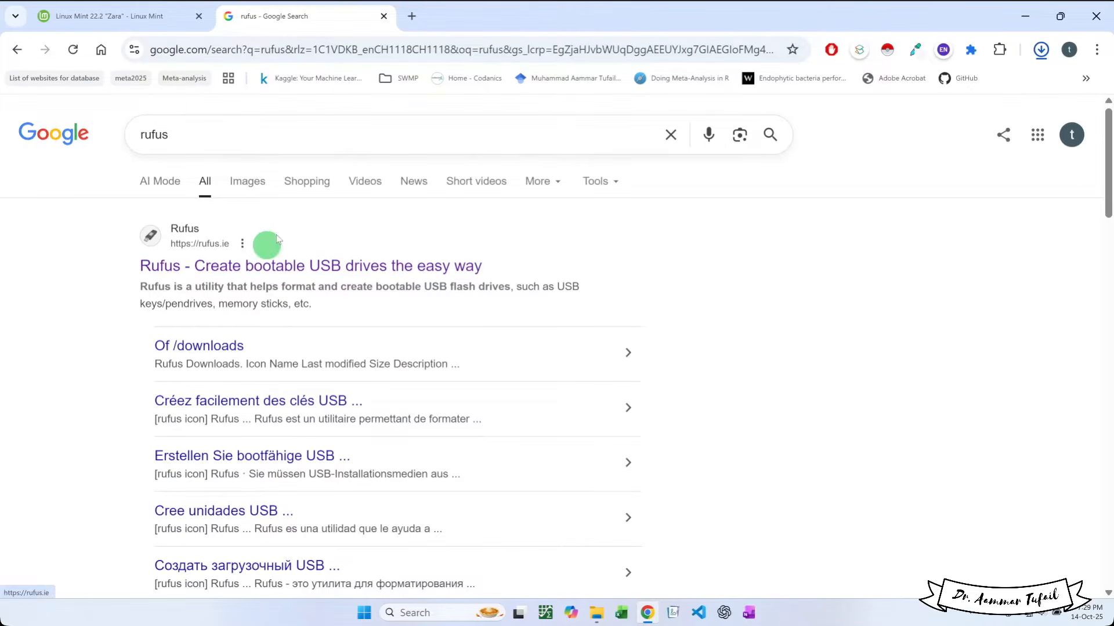
left_click(408, 613)
Step: Launch Microsoft Store, search 'rufus' and install the Akeo Consulting Rufus app
type("micro")
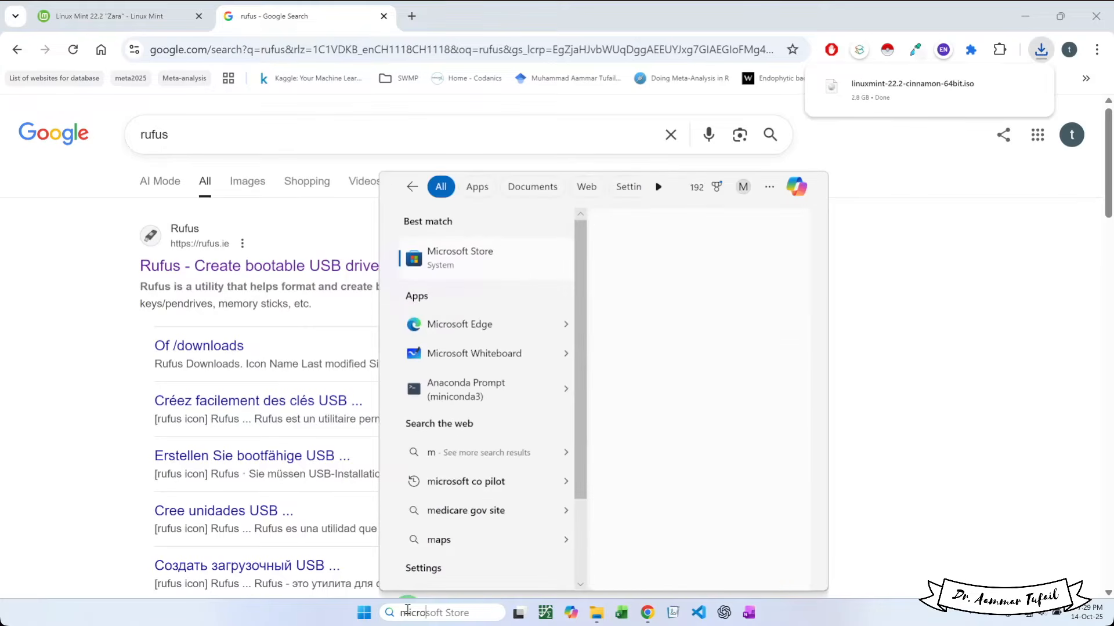
key("Return")
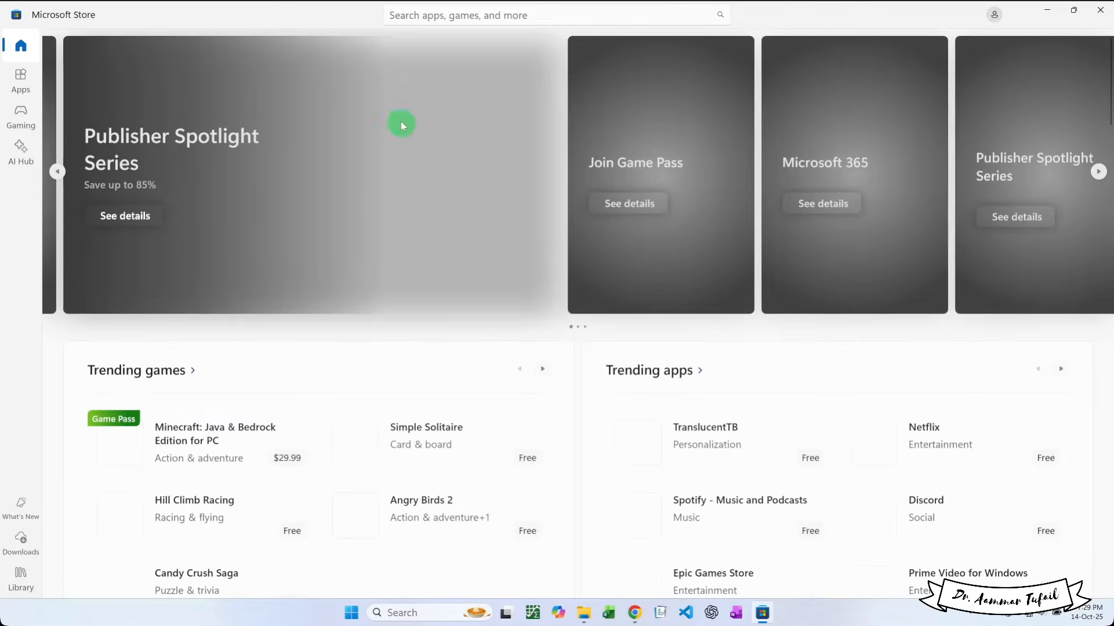
left_click(455, 14)
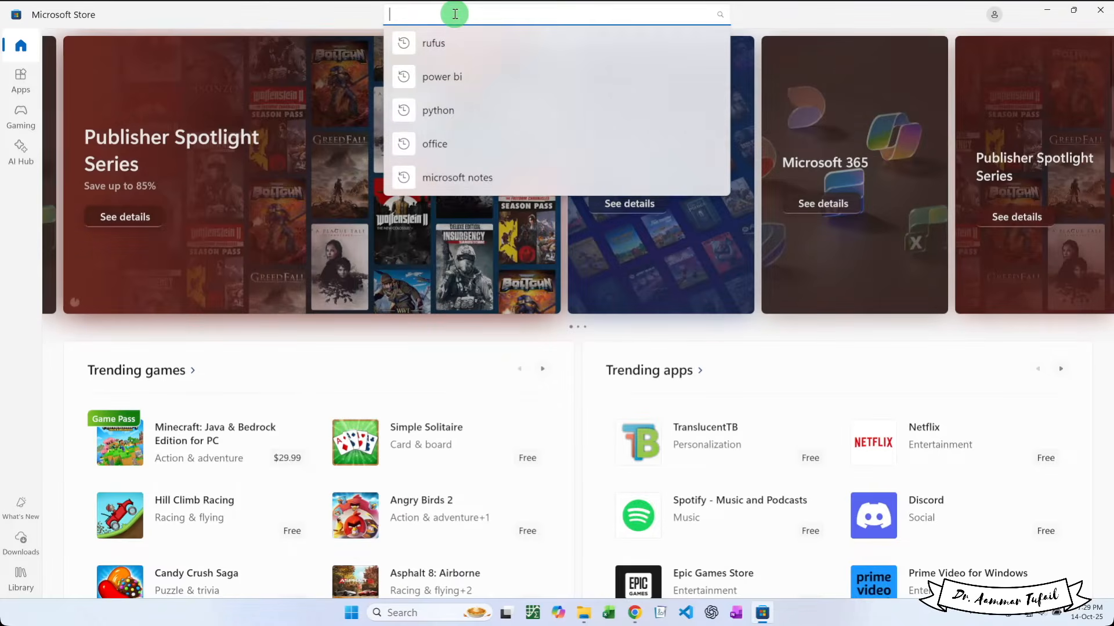
type("rufus")
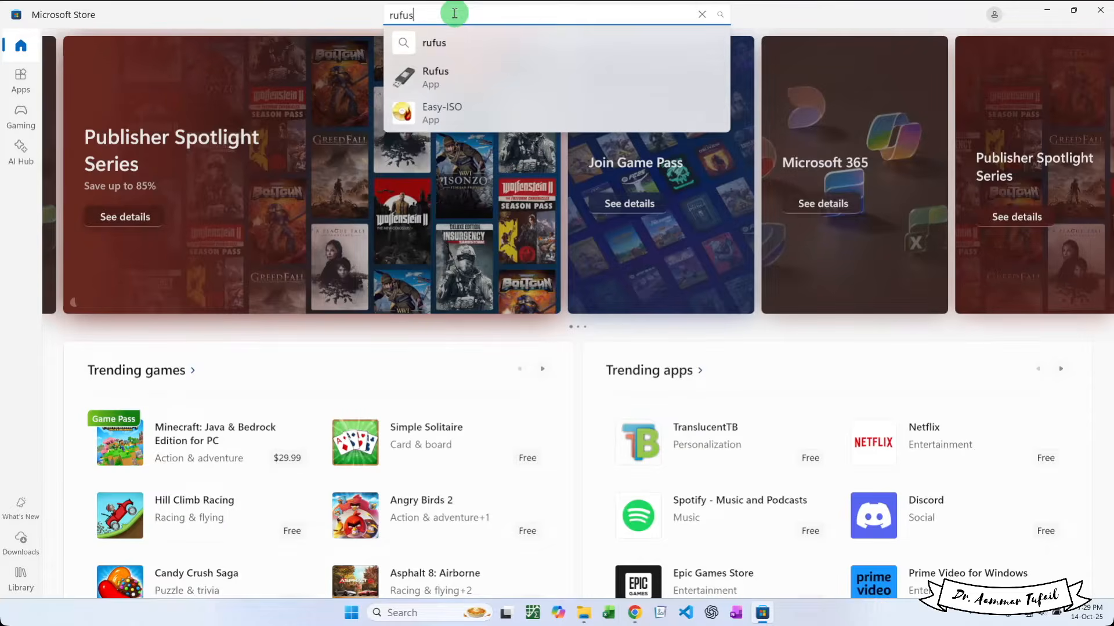
left_click(437, 75)
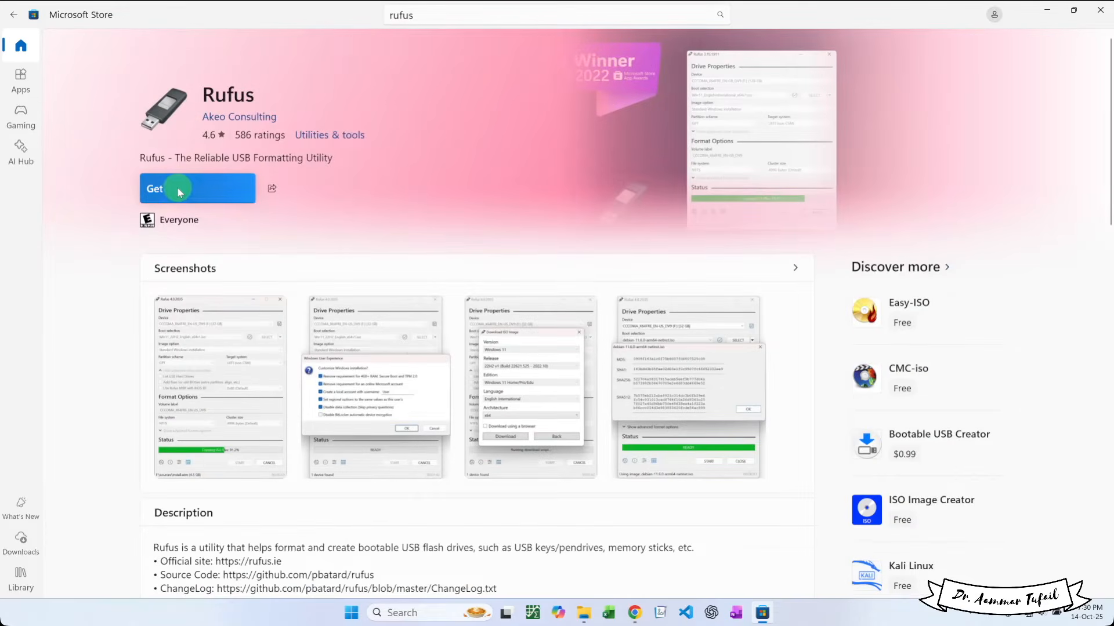
key("alt+Left")
left_click(451, 19)
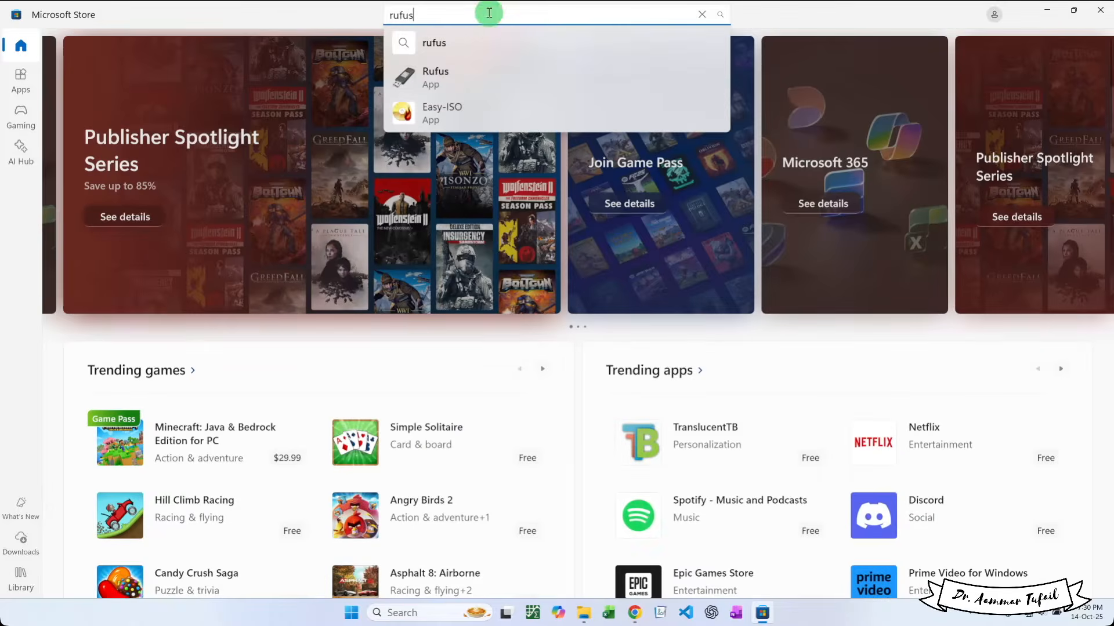
left_click(468, 38)
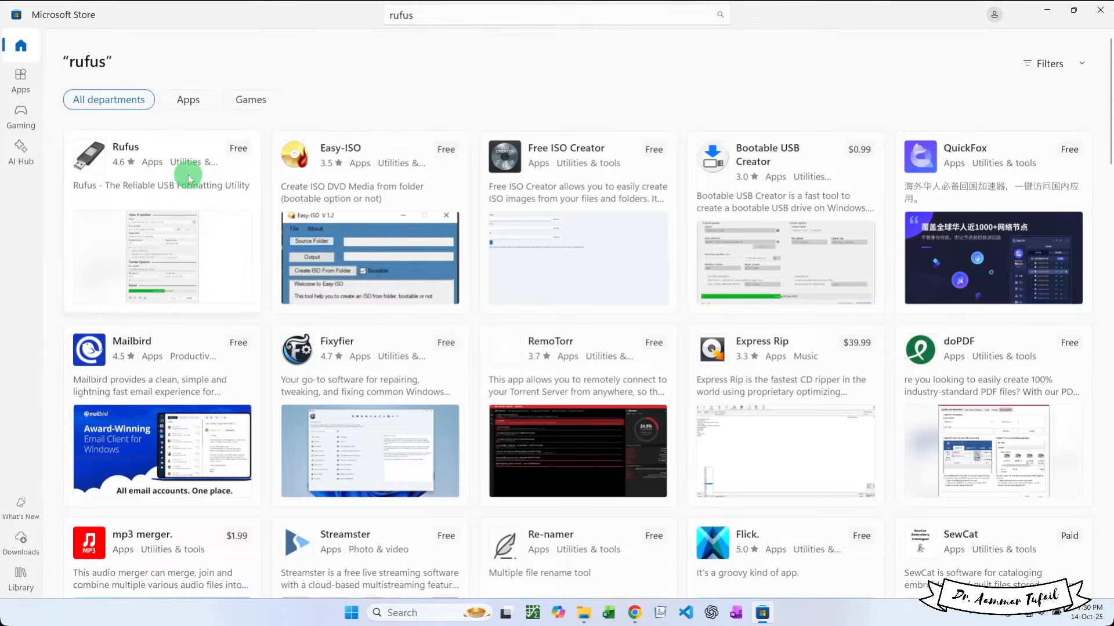
left_click(185, 180)
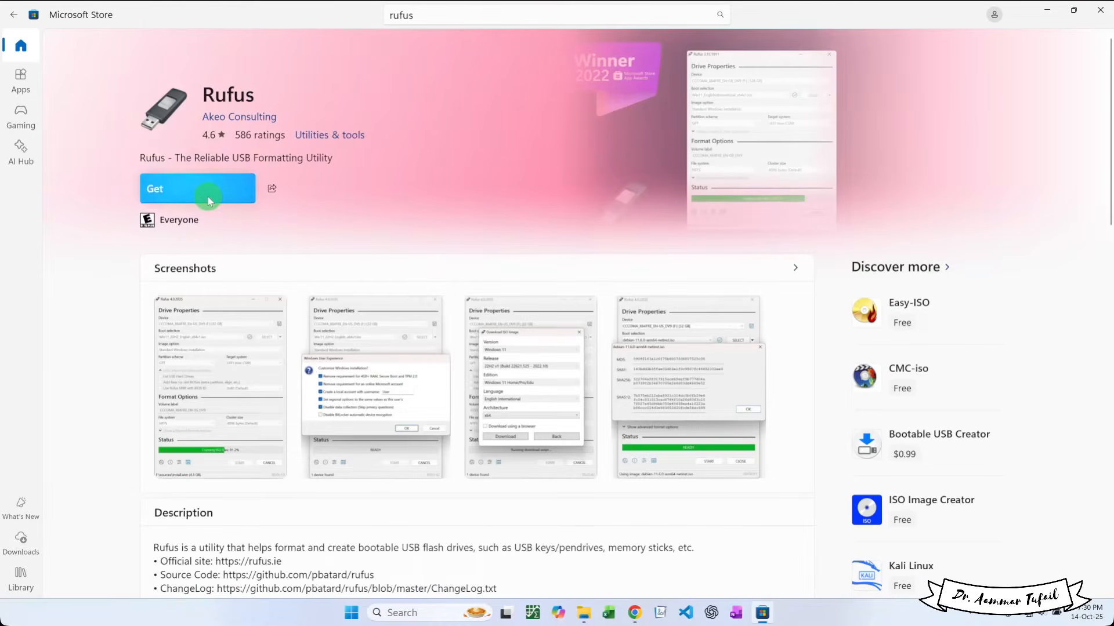
left_click(207, 197)
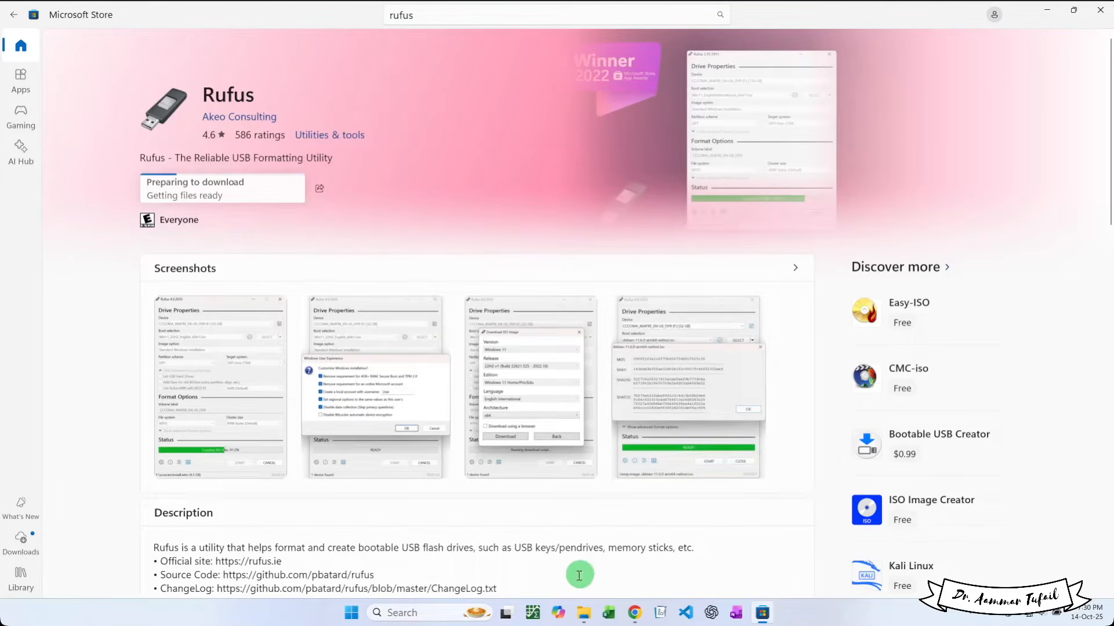
Step: Check the Linux Mint download in Chrome, then return to the Store for install progress
left_click(634, 612)
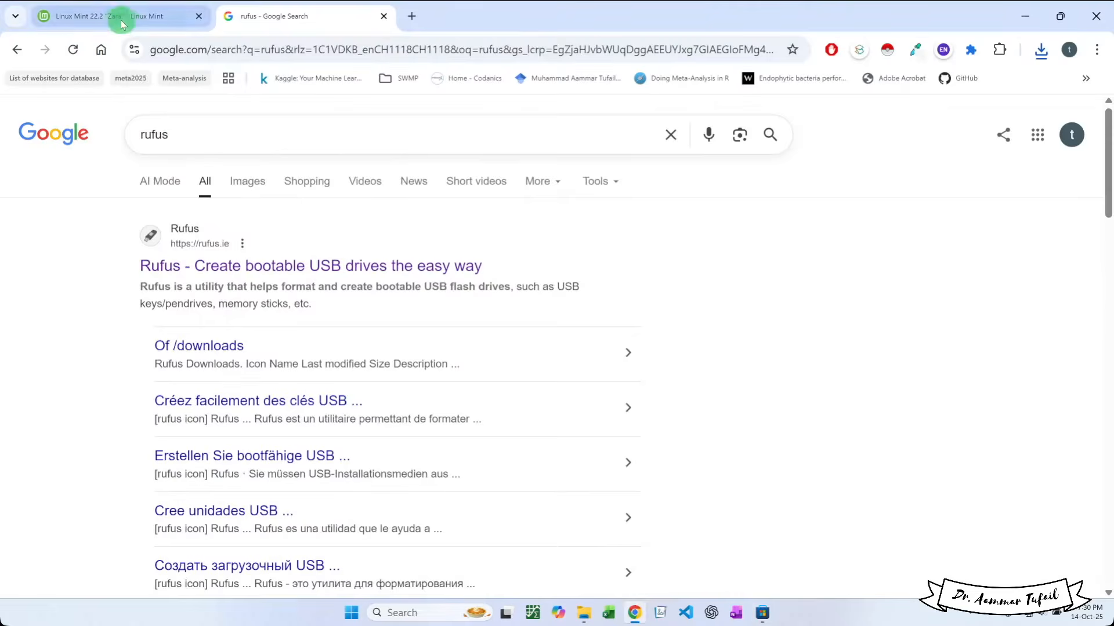
left_click(118, 17)
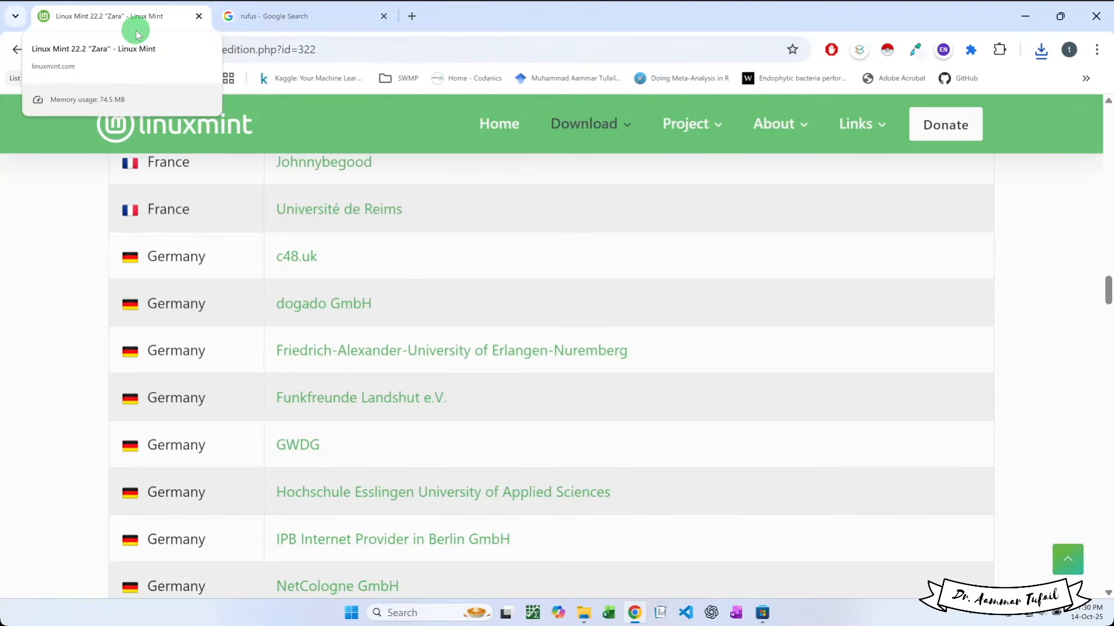
left_click(279, 21)
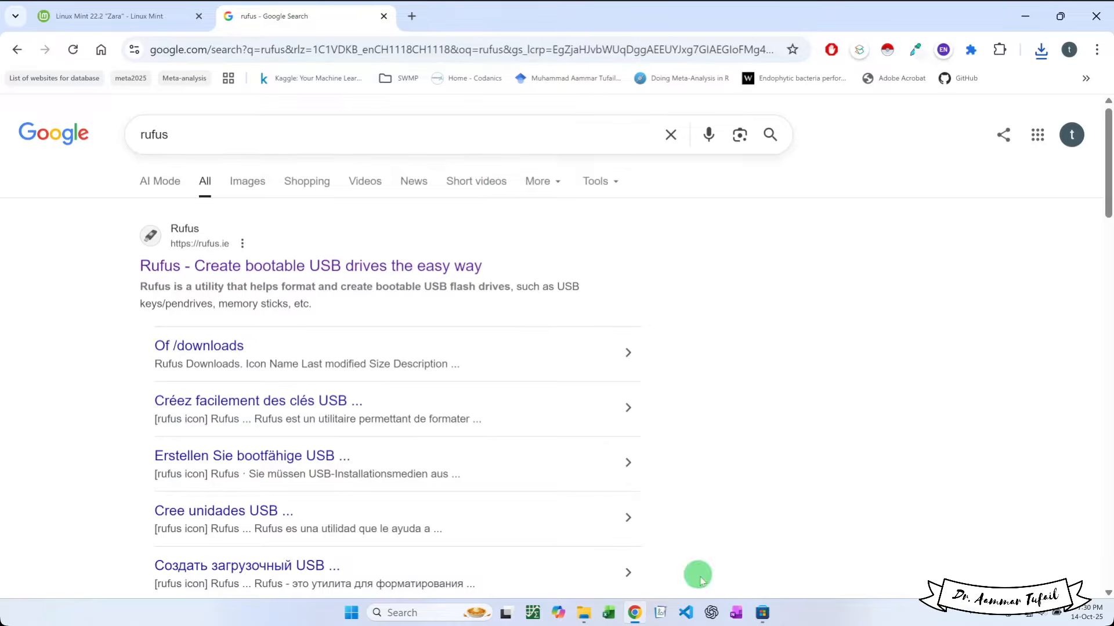
left_click(762, 613)
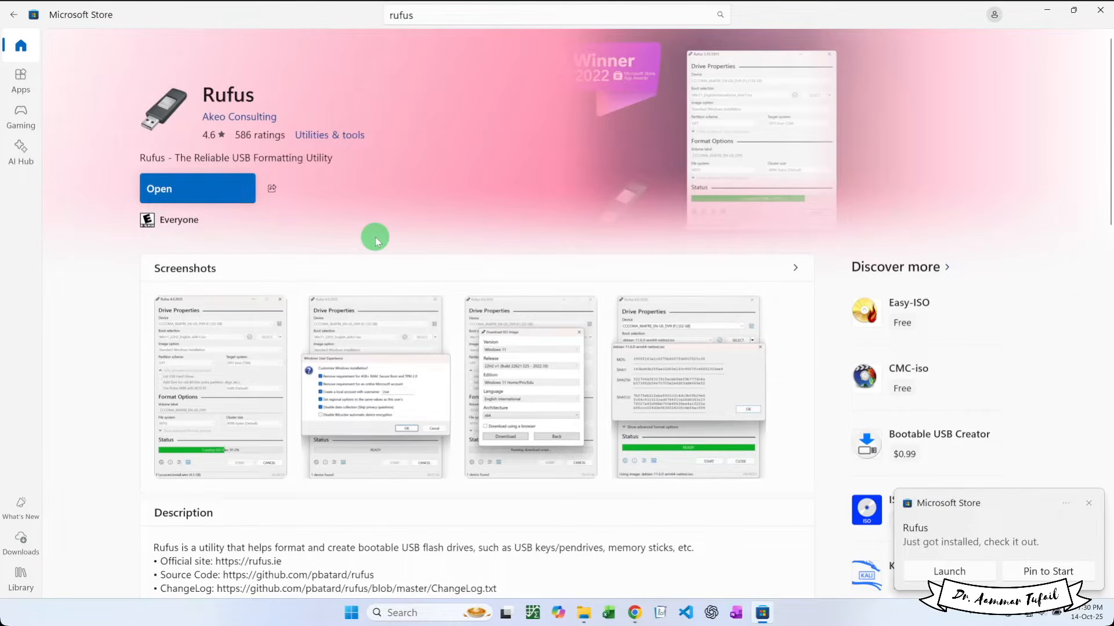
Step: Launch Rufus with administrator permission, close Microsoft Store and minimize Chrome
left_click(204, 189)
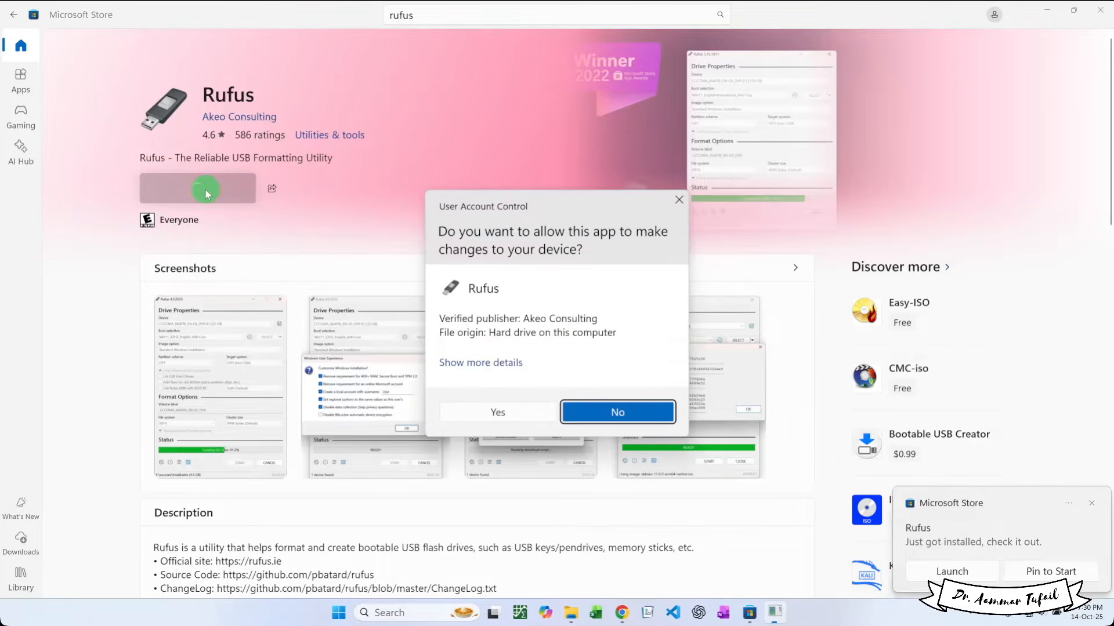
left_click(490, 412)
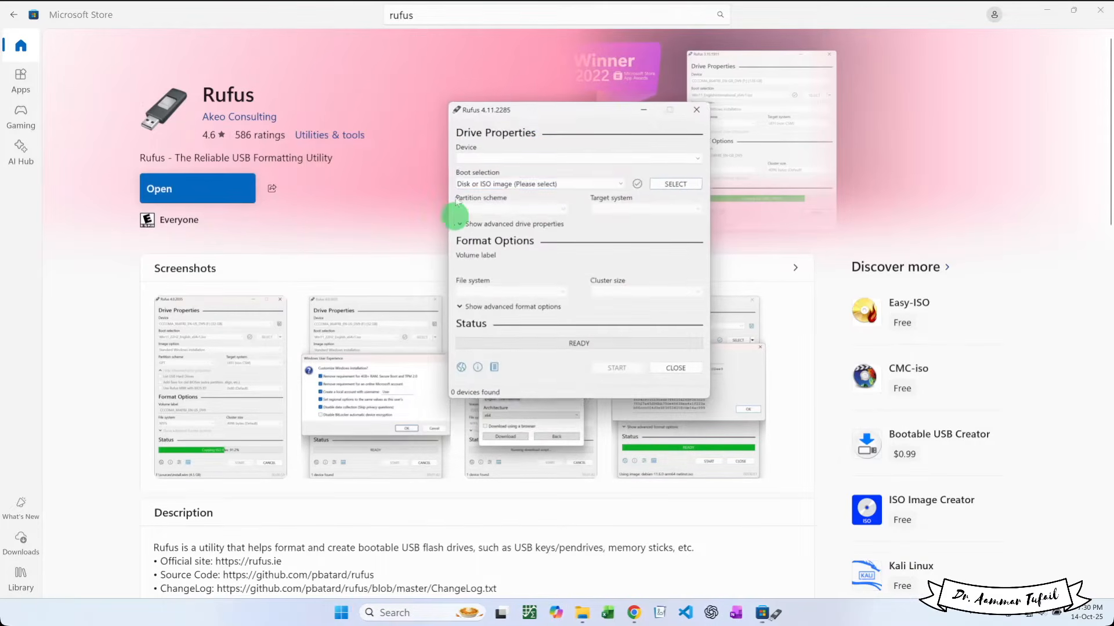
left_click(1101, 10)
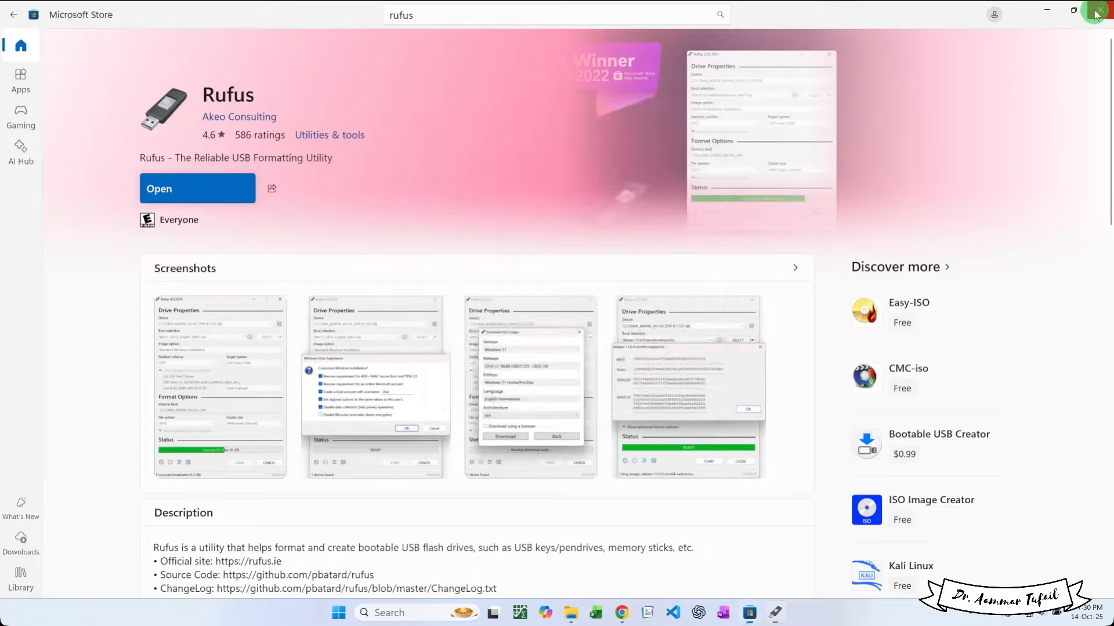
left_click(1025, 15)
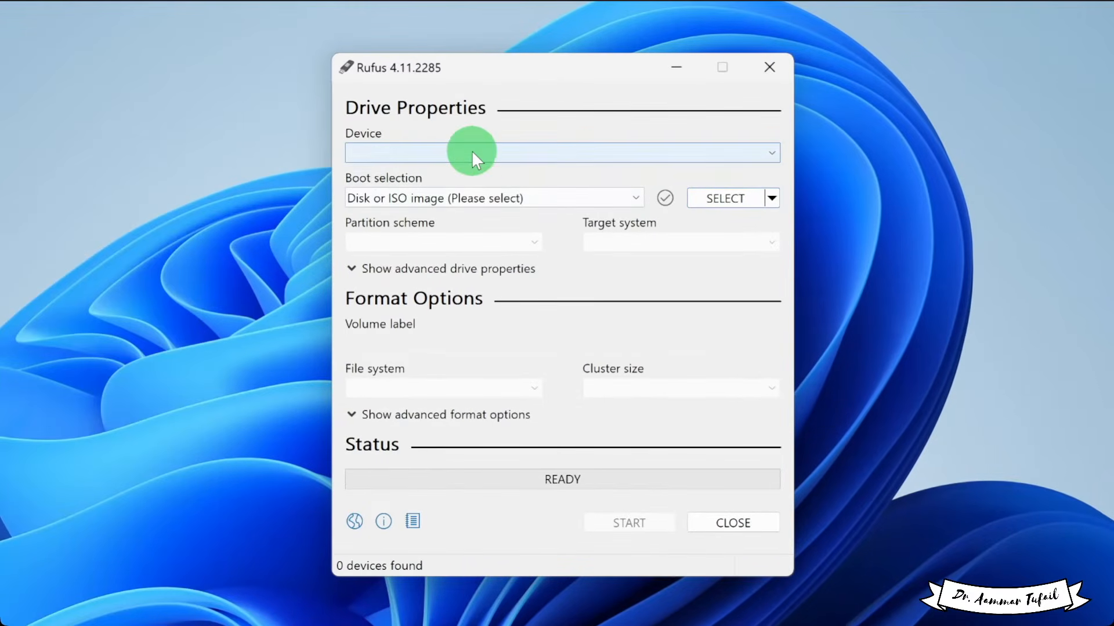
Step: Confirm NEW VOLUME (E:) 32 GB as device and keep 'Disk or ISO image' boot selection
left_click(471, 154)
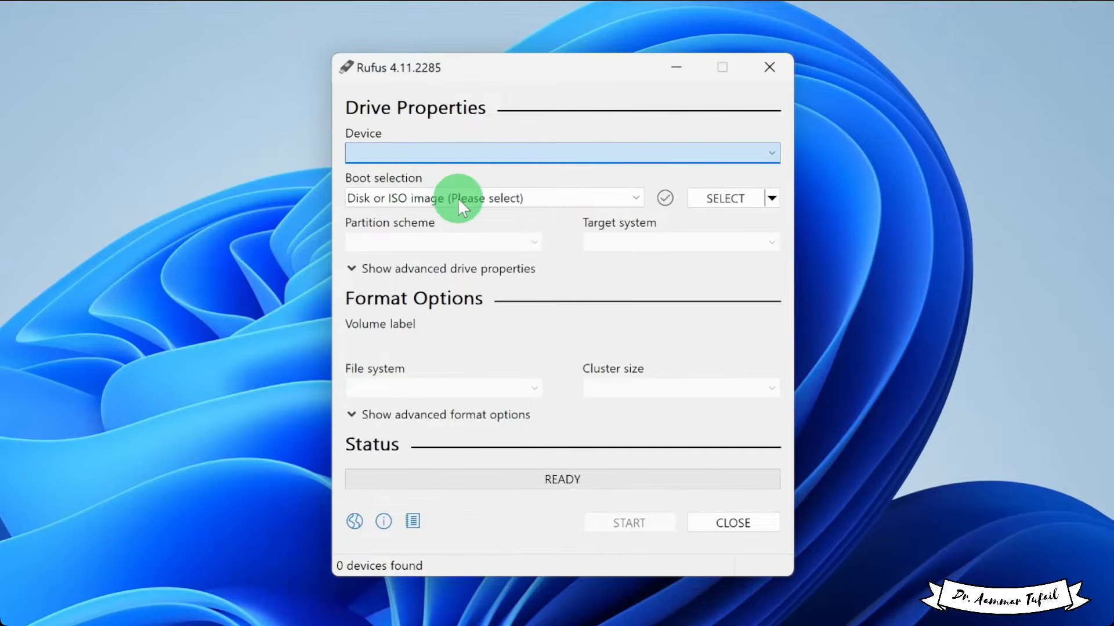
left_click(540, 196)
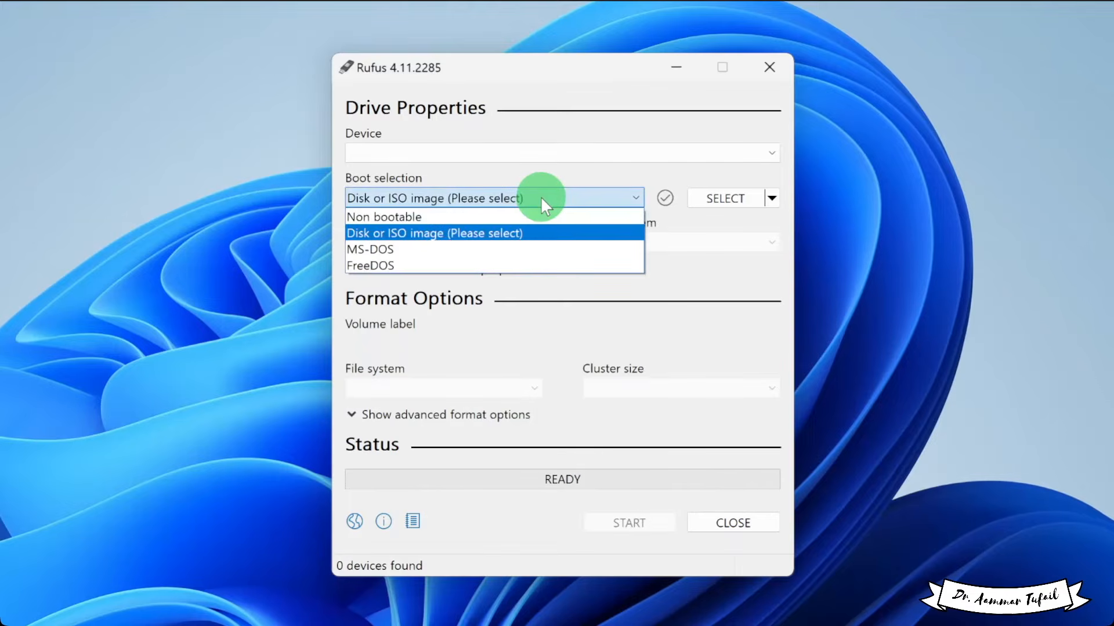
left_click(540, 197)
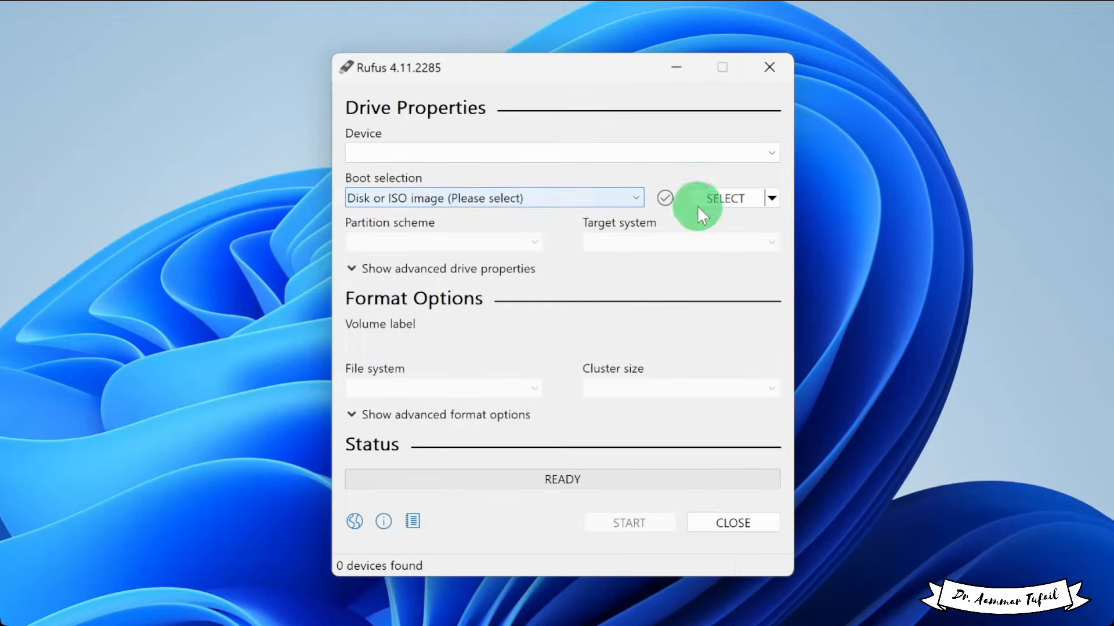
left_click(773, 199)
left_click(1066, 189)
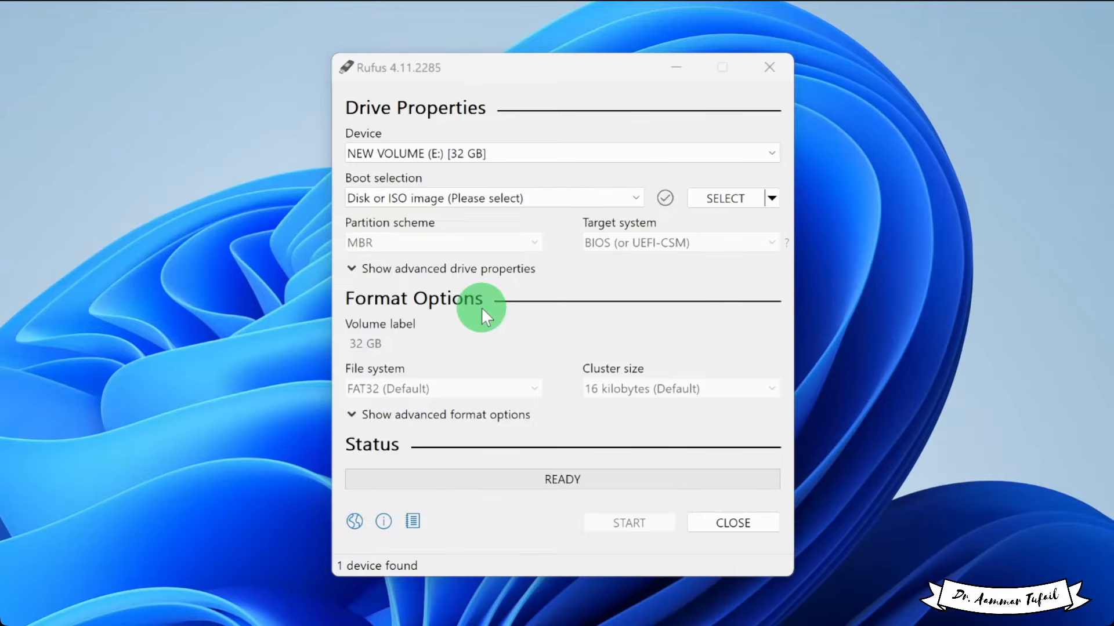
left_click(429, 148)
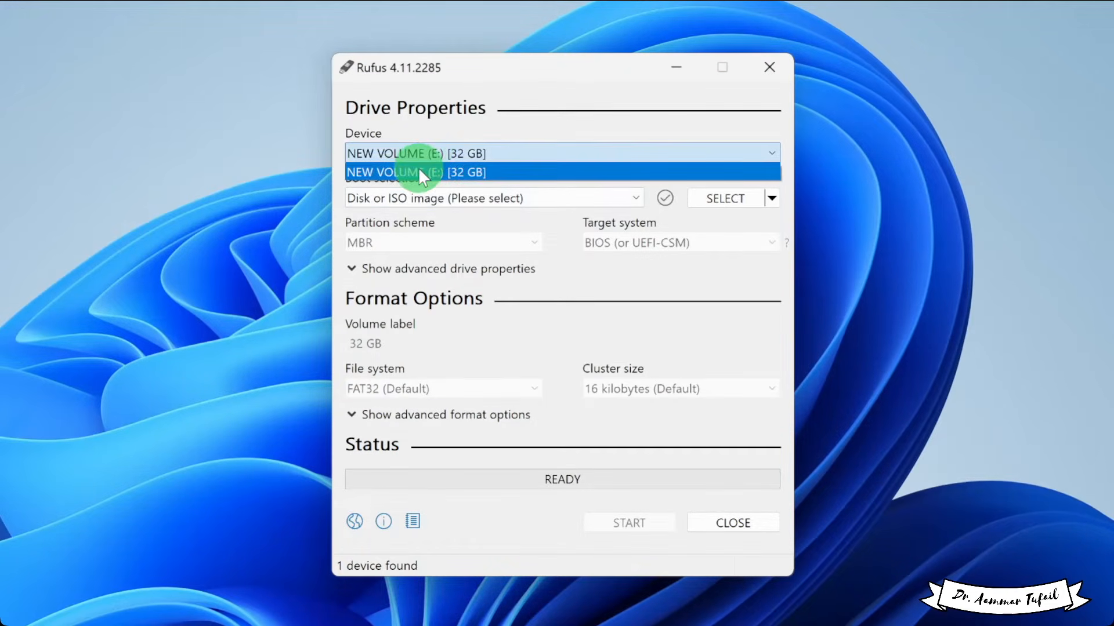
left_click(419, 172)
left_click(513, 197)
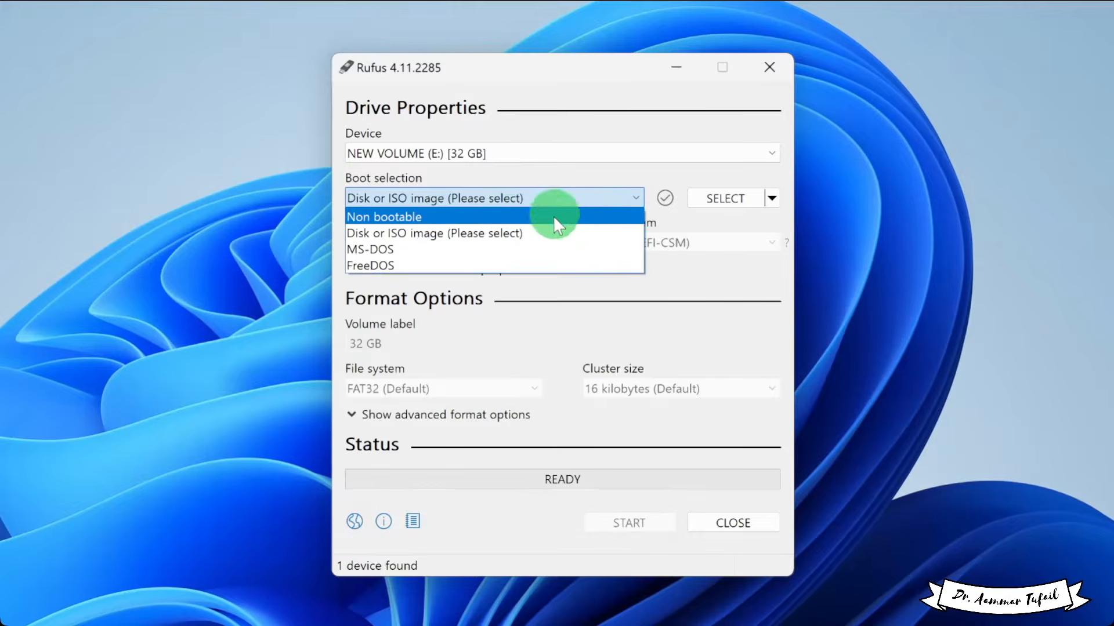
left_click(541, 170)
left_click(621, 153)
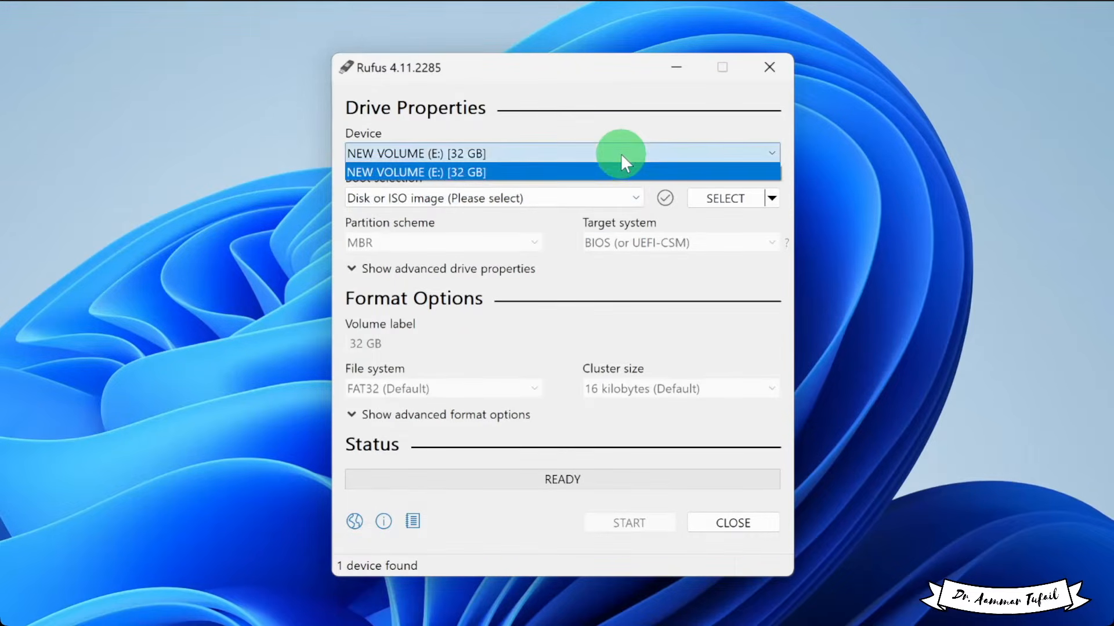
left_click(398, 172)
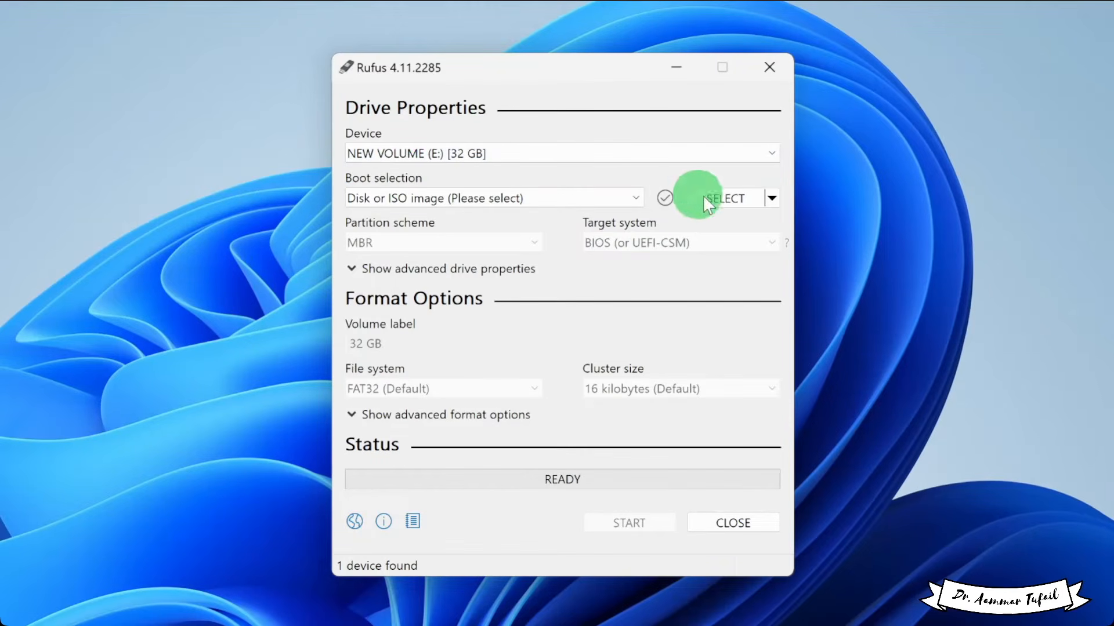
left_click(772, 197)
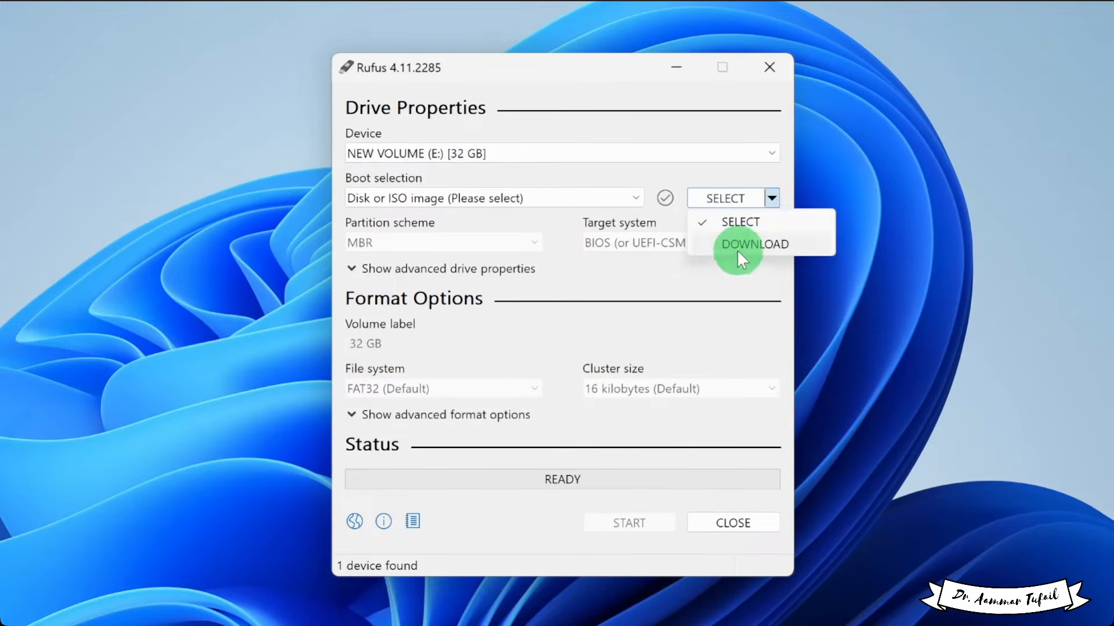
left_click(677, 254)
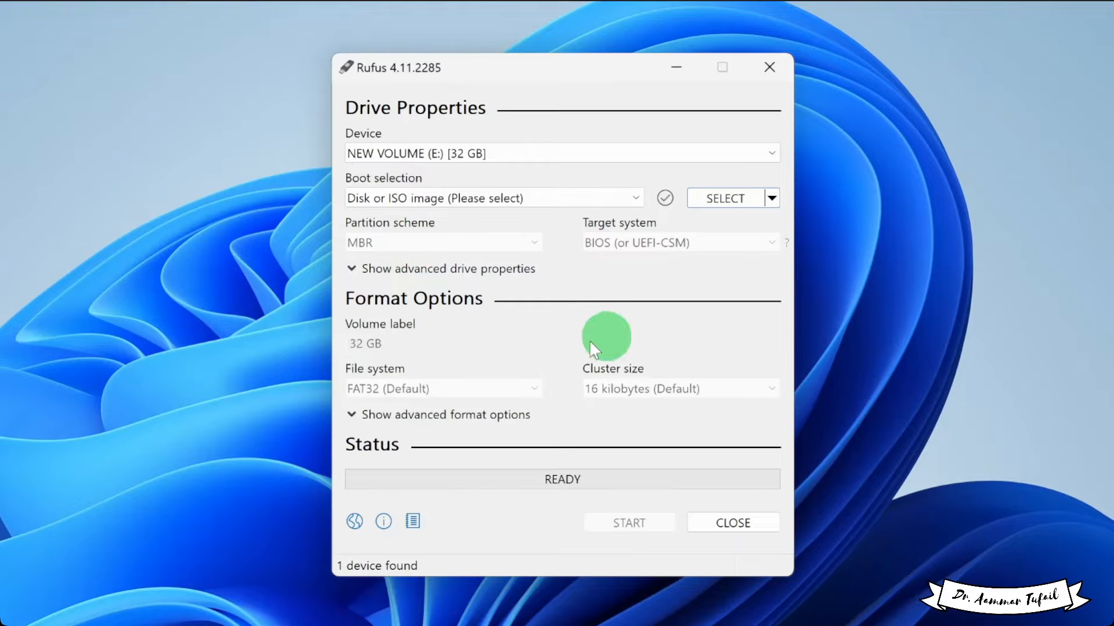
left_click(367, 267)
left_click(374, 270)
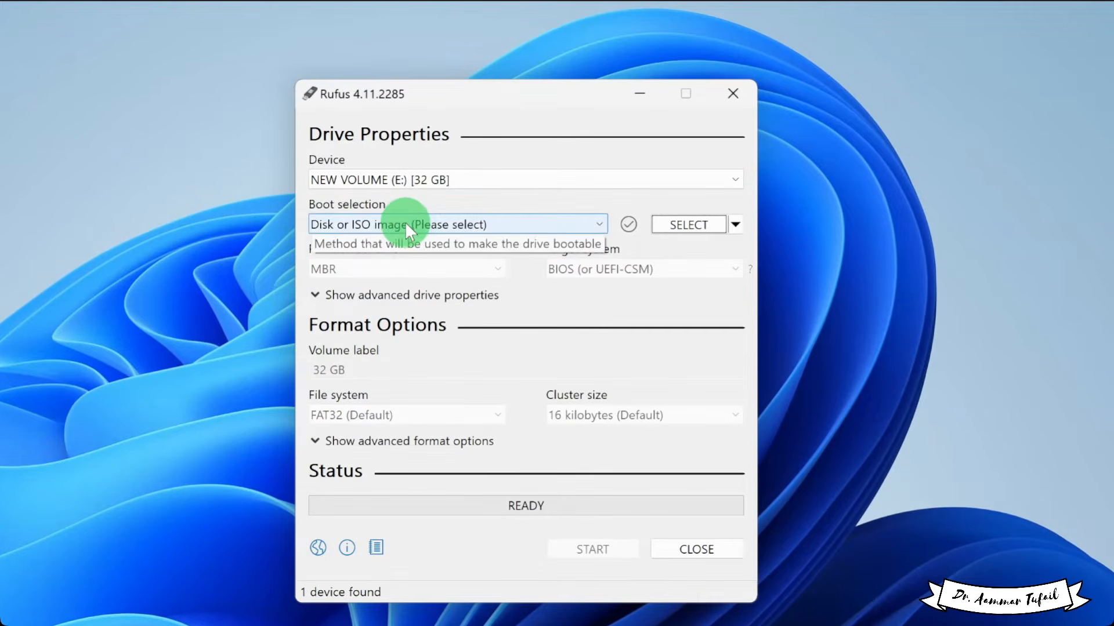
Step: Load linuxmint-22.2-cinnamon-64bit.iso from Downloads and start writing it to the USB drive
left_click(677, 223)
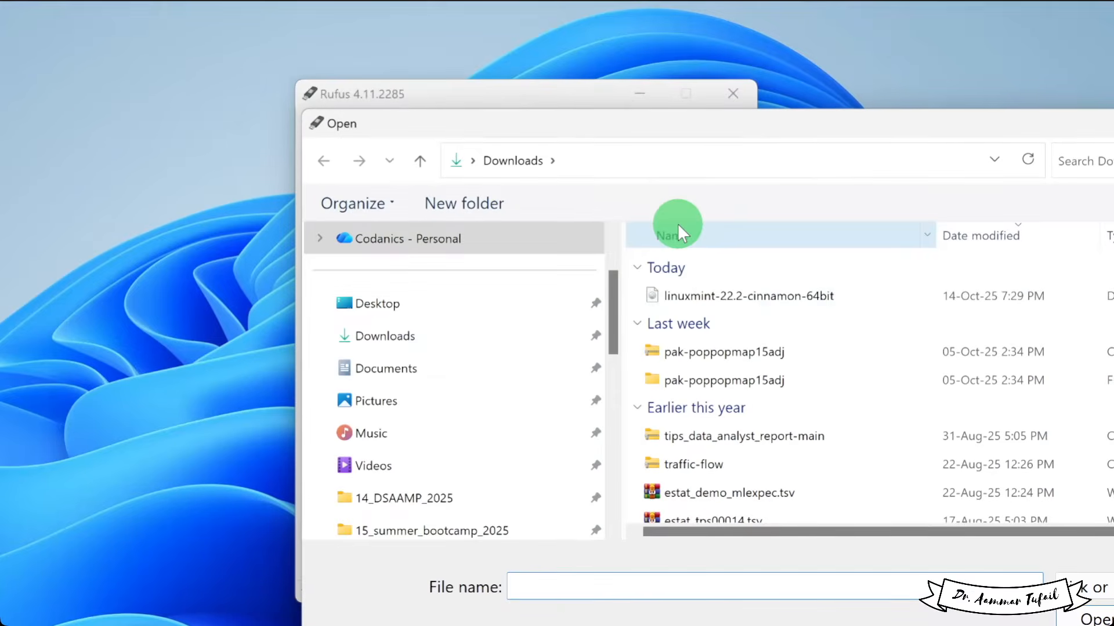
left_click(742, 297)
double_click(741, 297)
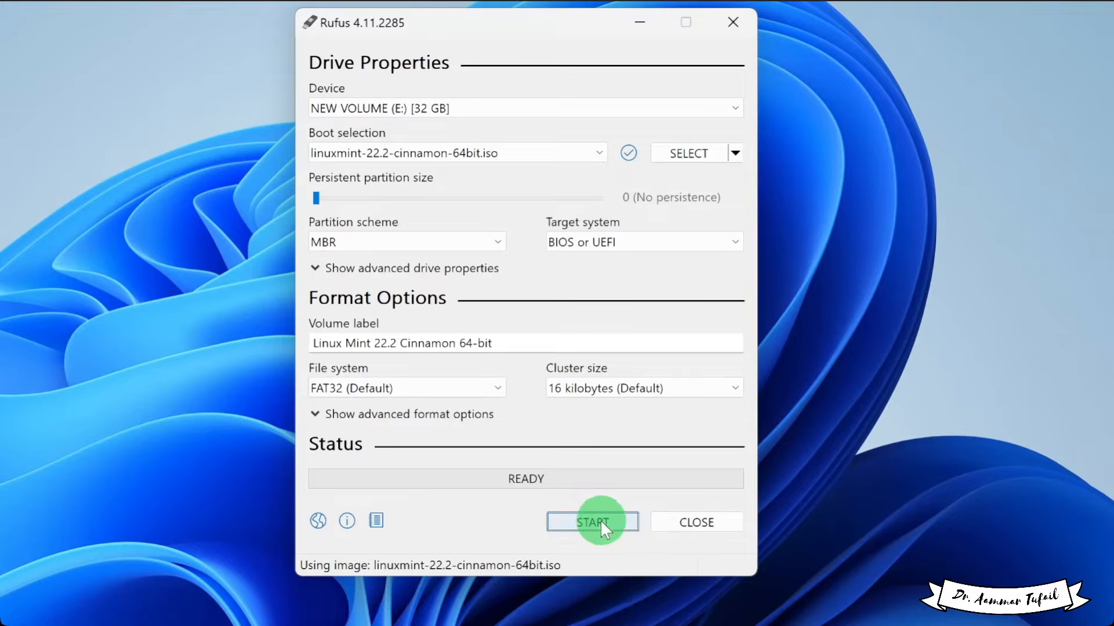
left_click(597, 521)
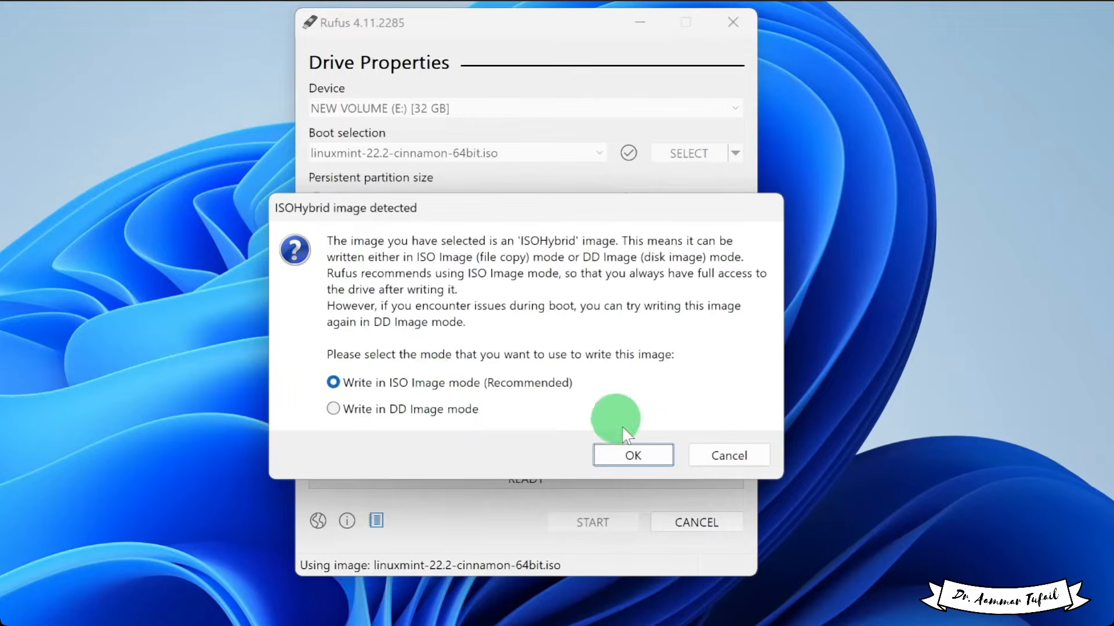
Step: Write in ISO Image mode and confirm erasing all data on the drive
left_click(646, 461)
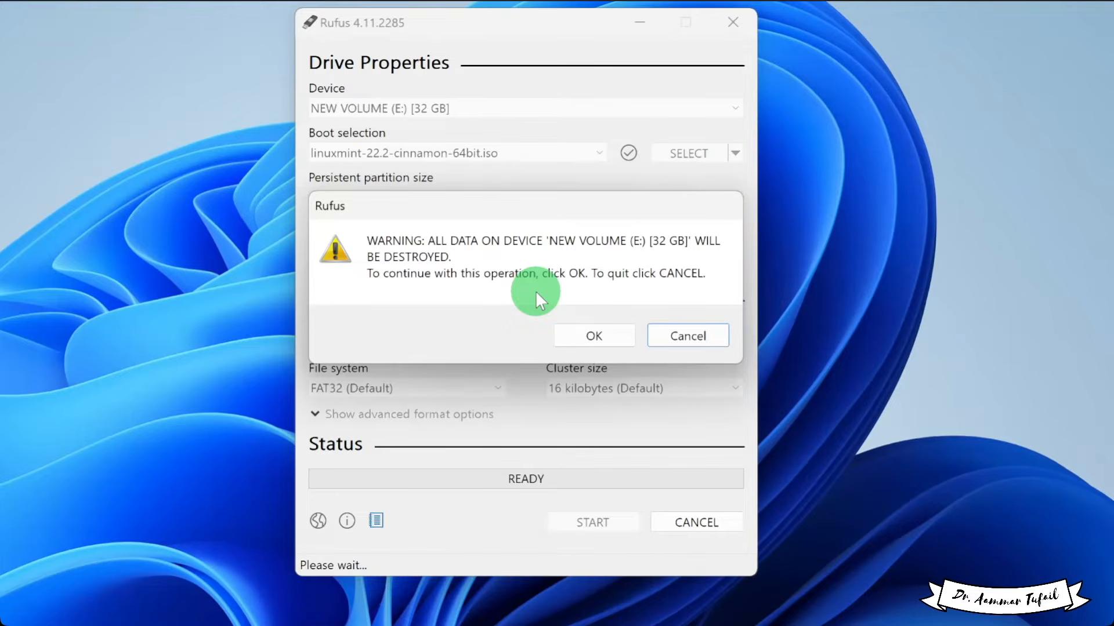
left_click(586, 334)
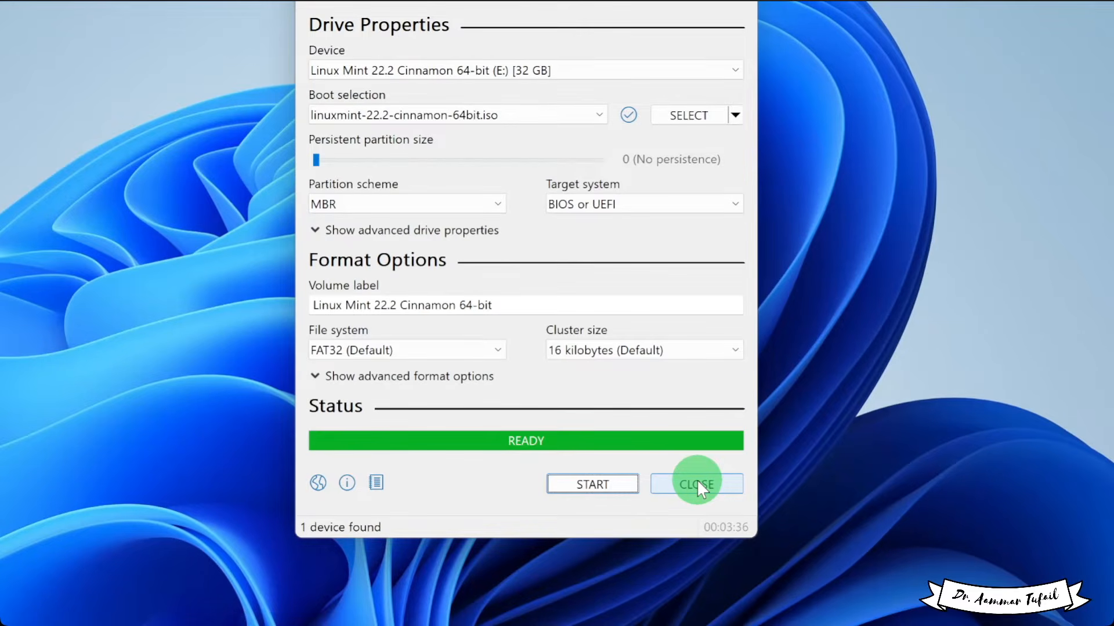
Step: Close Rufus now that the Linux Mint 22.2 Cinnamon USB write has finished
left_click(697, 481)
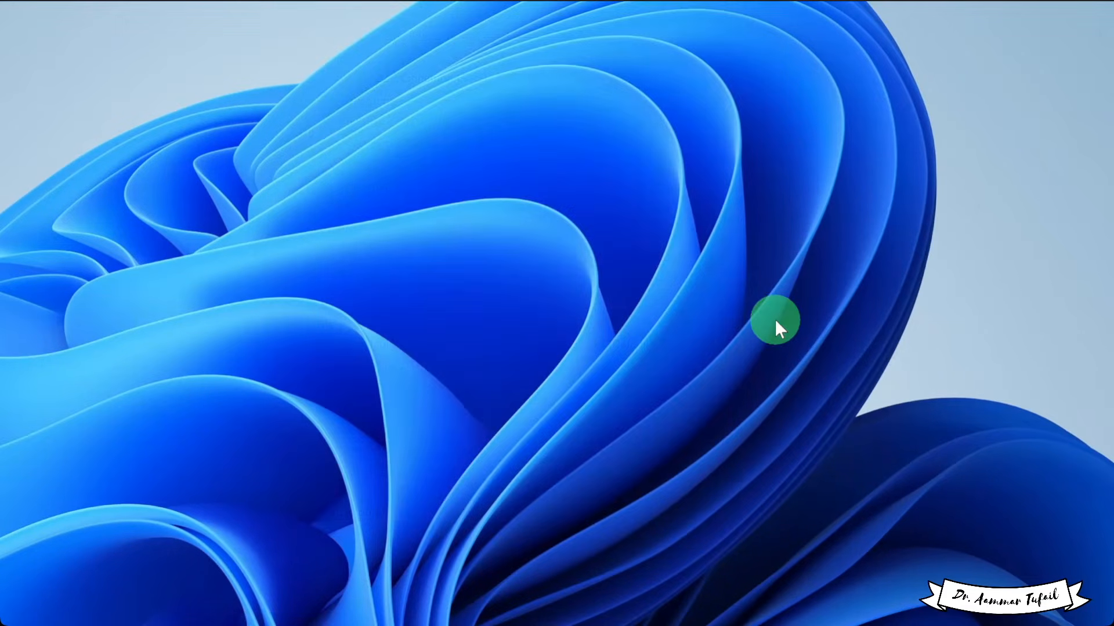
key("super+minus")
key("super+minus")
key("super+minus")
key("super+minus")
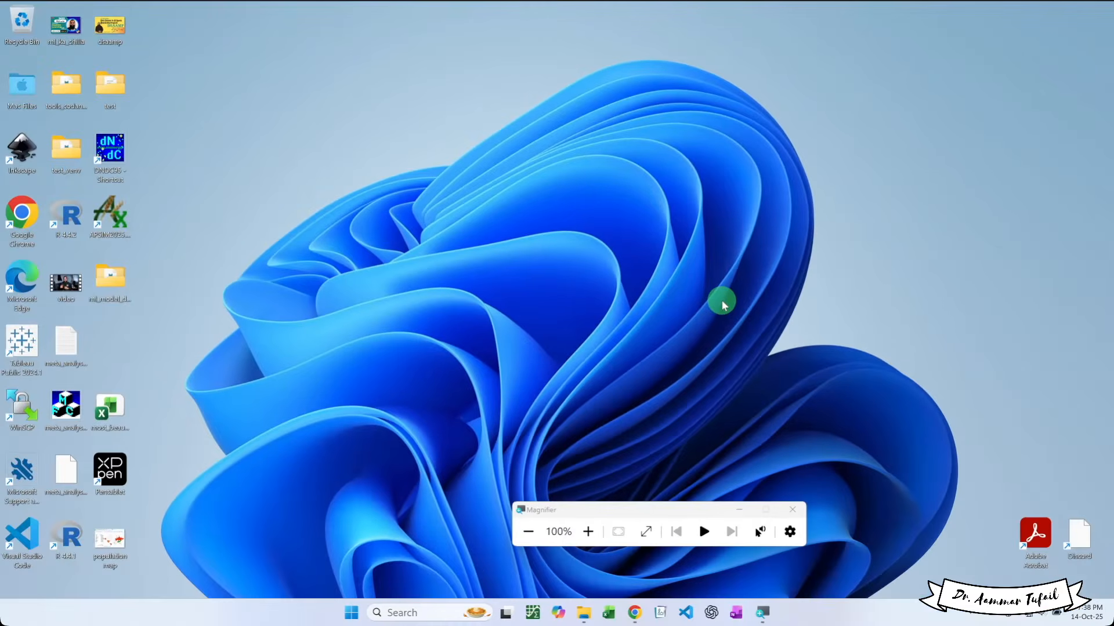
left_click(792, 509)
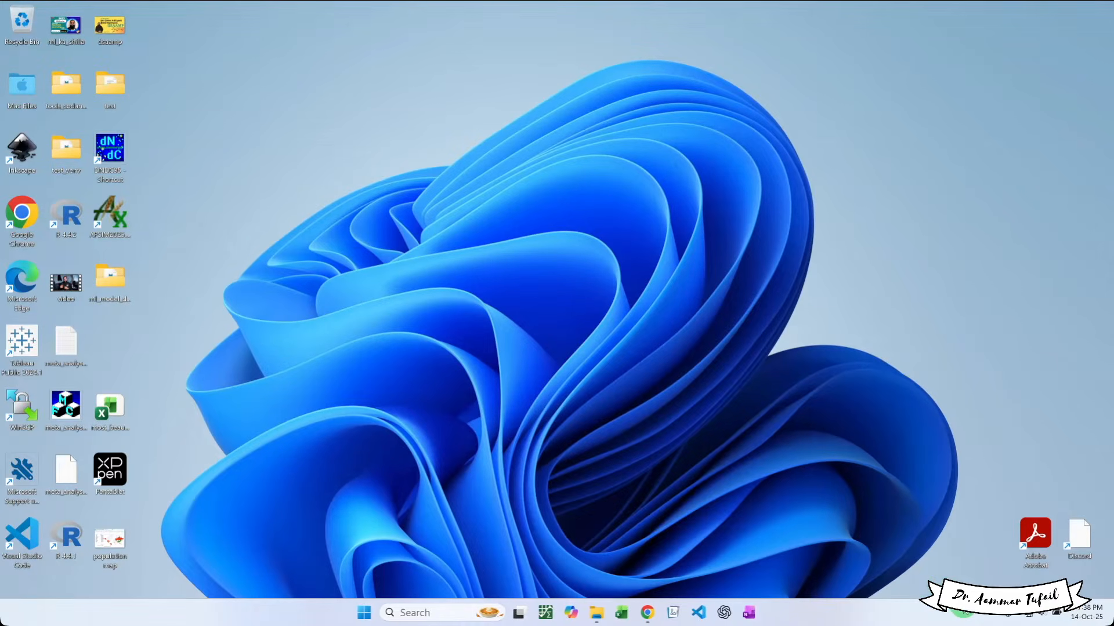
key("super+plus")
key("super+plus")
key("super+plus")
key("super+plus")
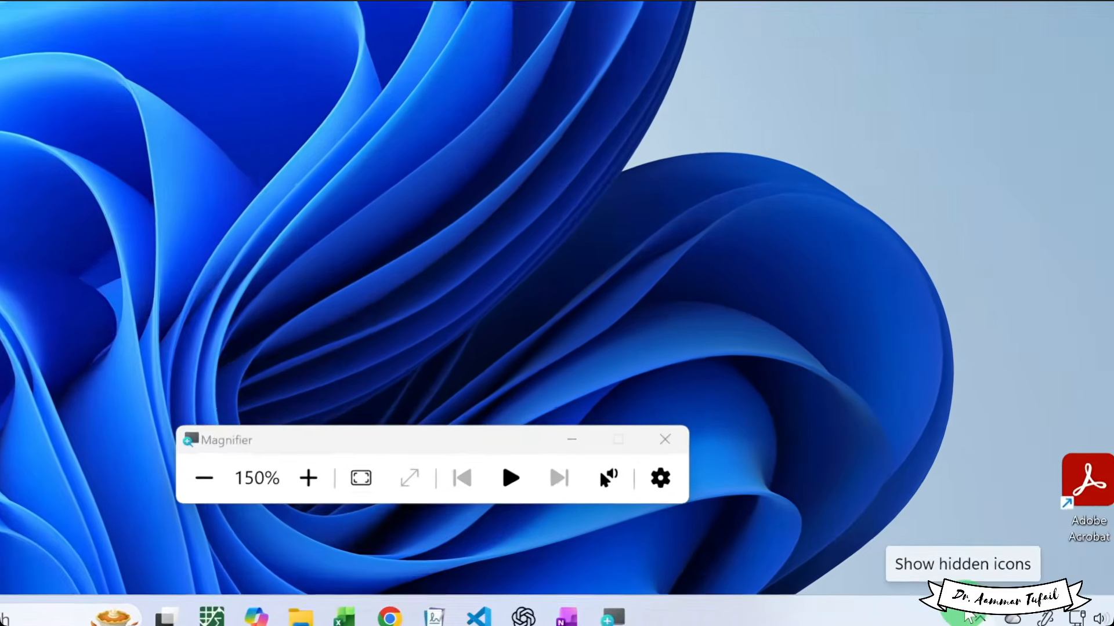
key("super+plus")
key("super+plus")
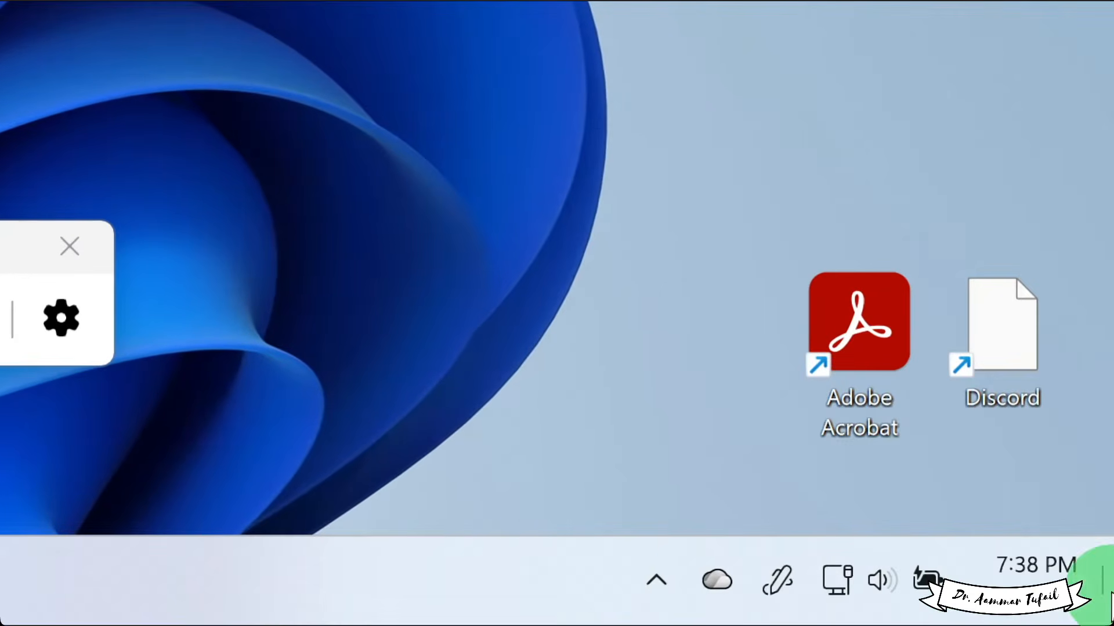
Step: Eject the LINUX MINT (E:) USB drive from the hidden tray icons and dismiss the safe-to-remove notice
left_click(652, 583)
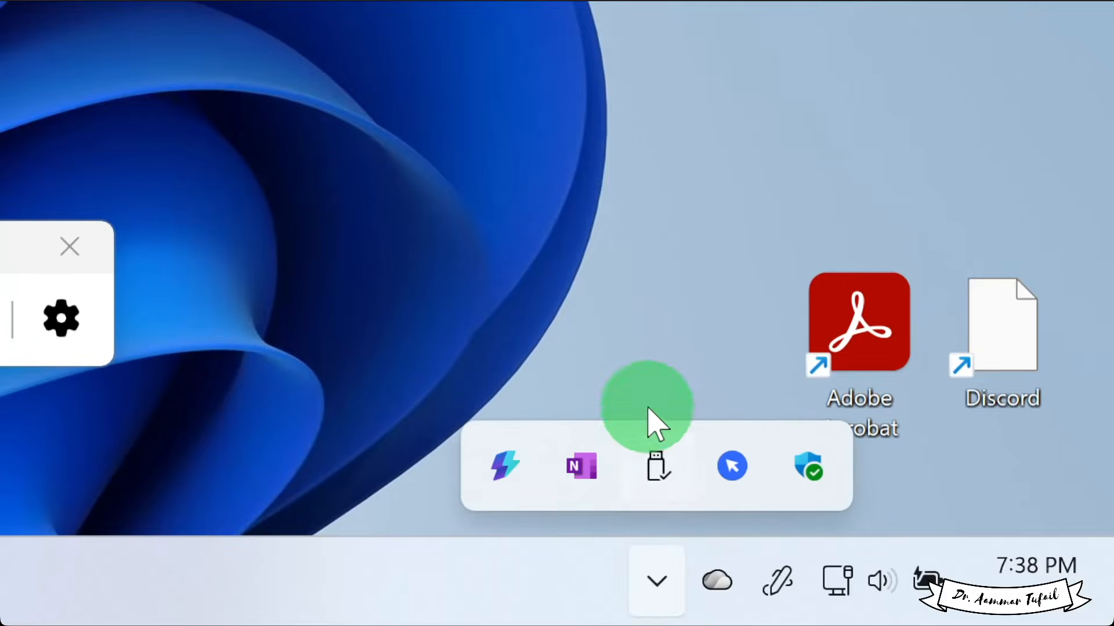
left_click(657, 473)
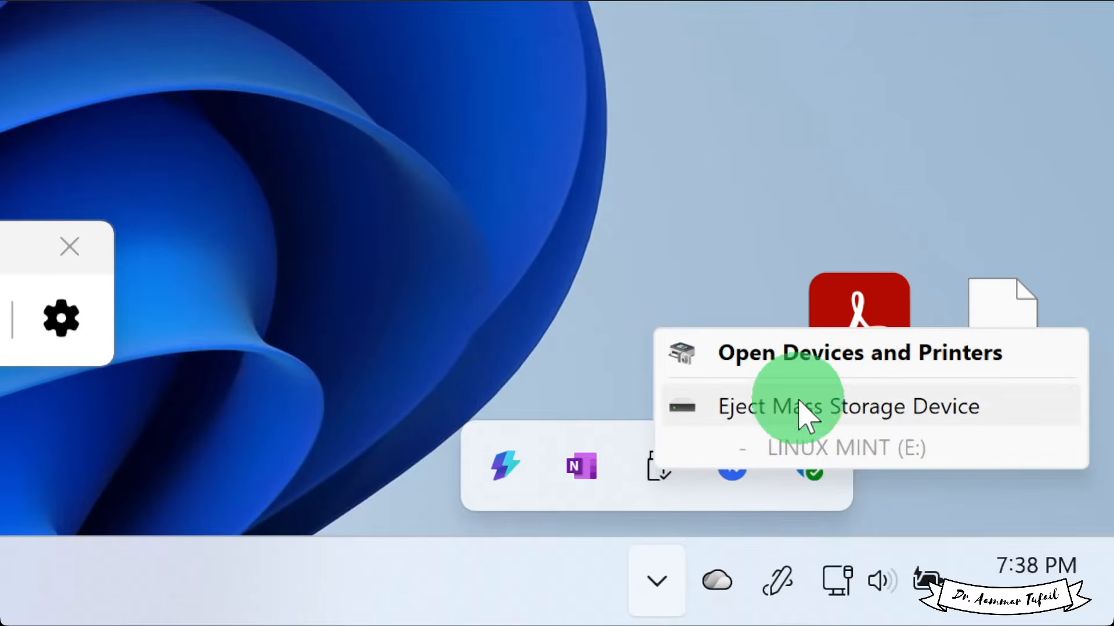
left_click(841, 407)
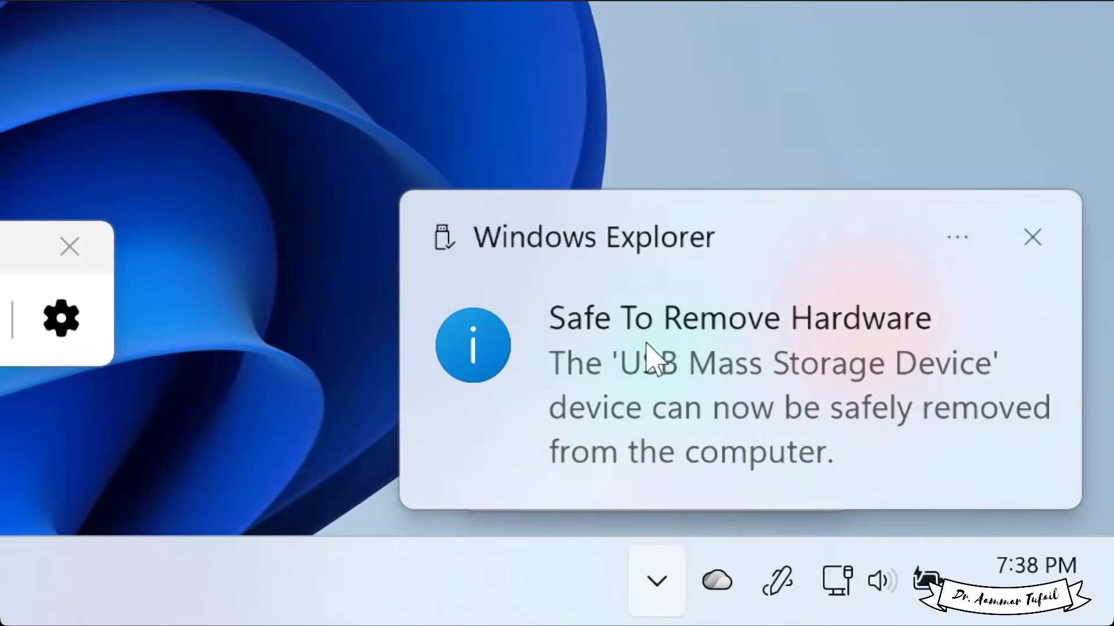
left_click(1033, 238)
key("super+minus")
key("super+minus")
key("super+minus")
key("super+minus")
key("super+minus")
key("super+minus")
key("super+minus")
key("super+minus")
key("super+minus")
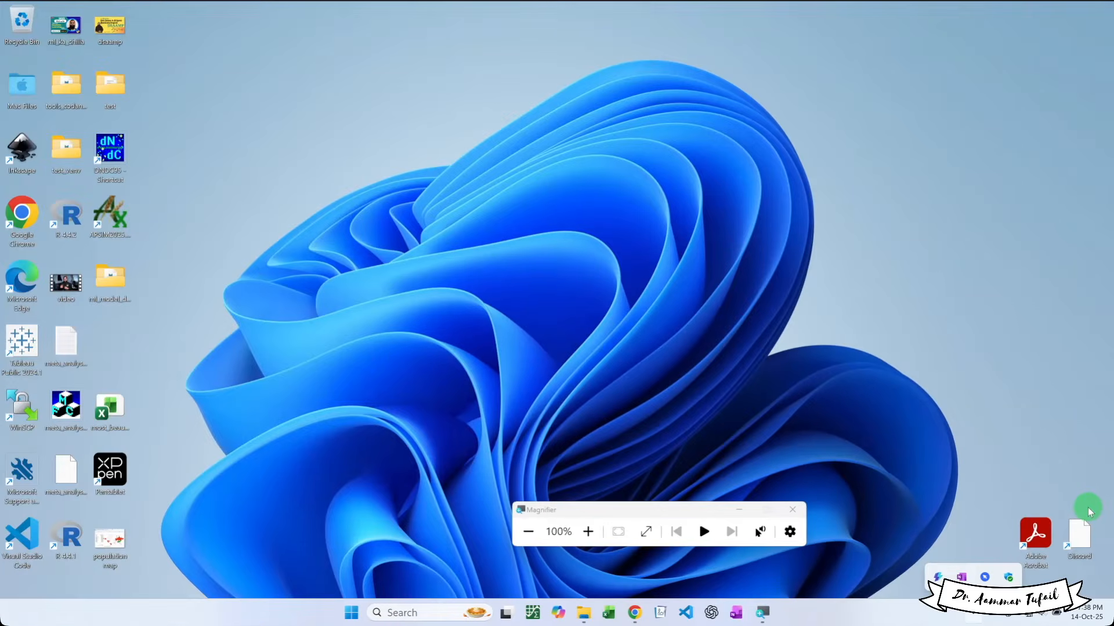
left_click(792, 511)
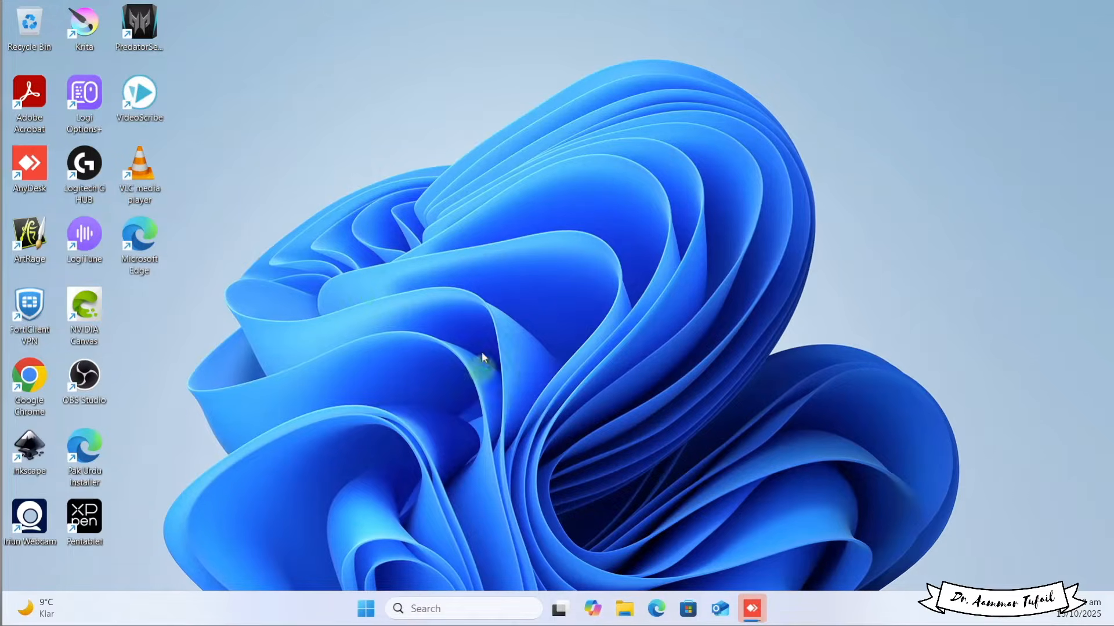
Step: Launch File Explorer from the taskbar so Home shows drives C:, D: and E:
left_click(623, 606)
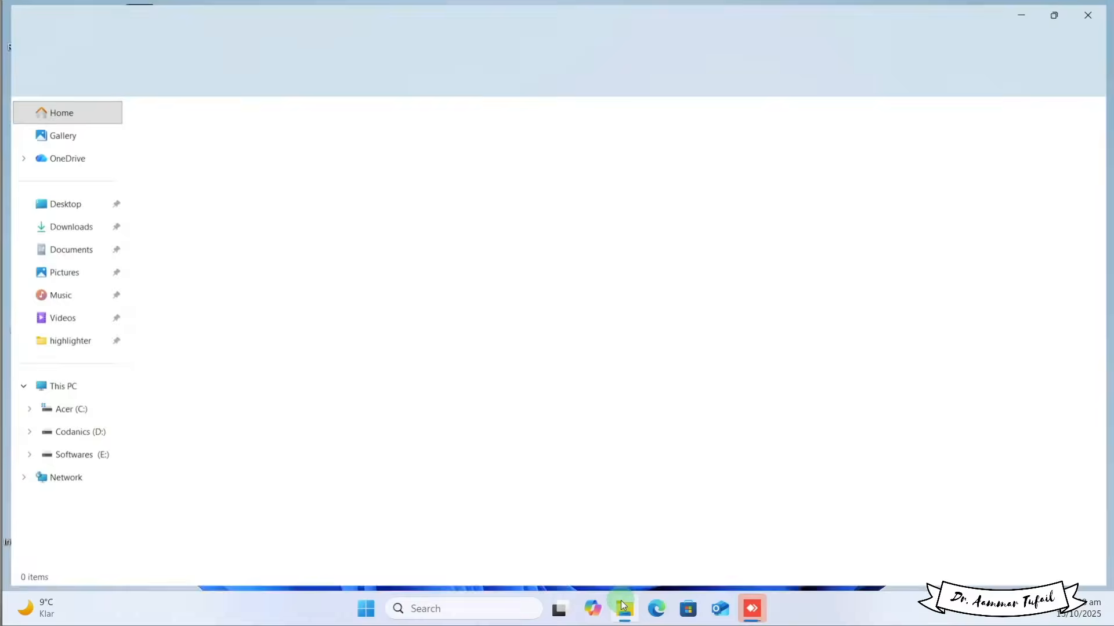
Step: Show the This PC drives, select Codanics (D:), Softwares (E:) and all three drives, then clear the selection
left_click(51, 388)
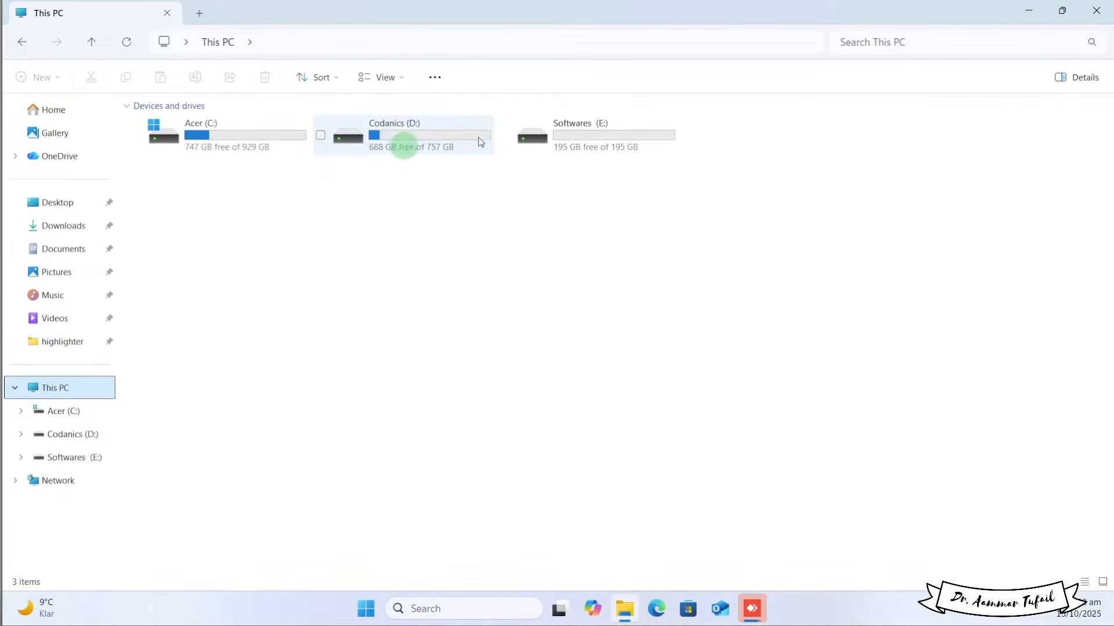
left_click(580, 176)
left_click_drag(544, 157, 422, 131)
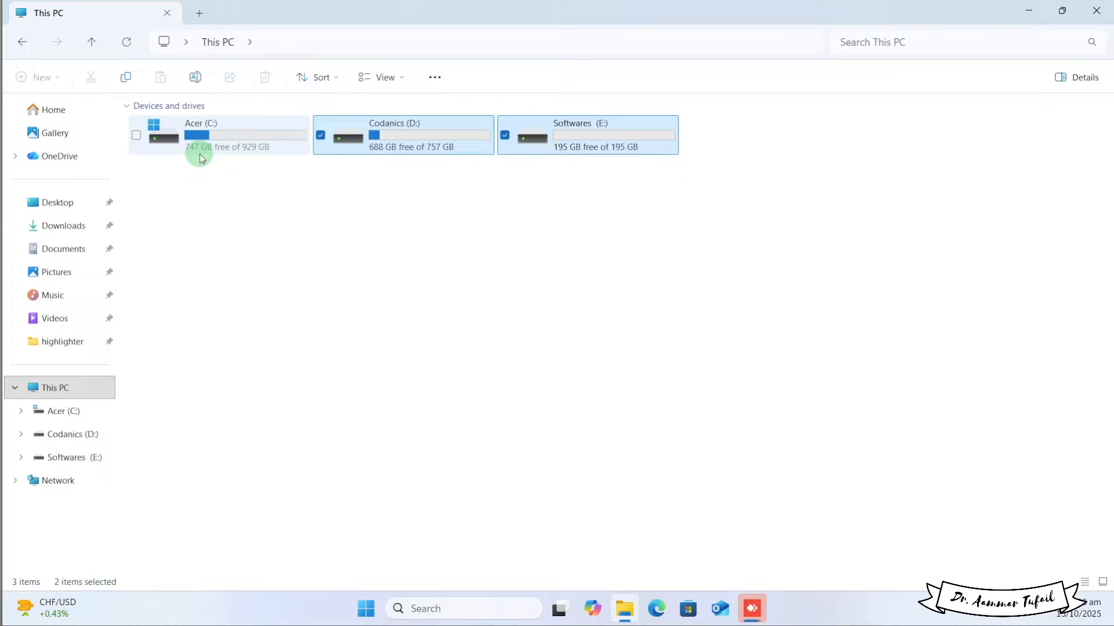
left_click_drag(201, 176, 602, 131)
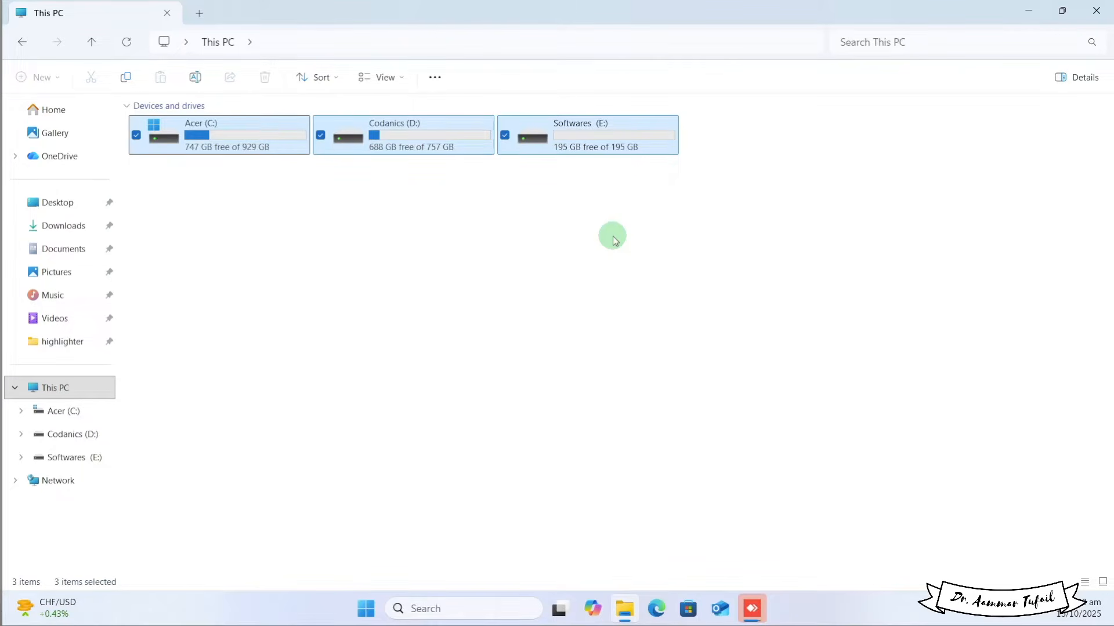
left_click(615, 240)
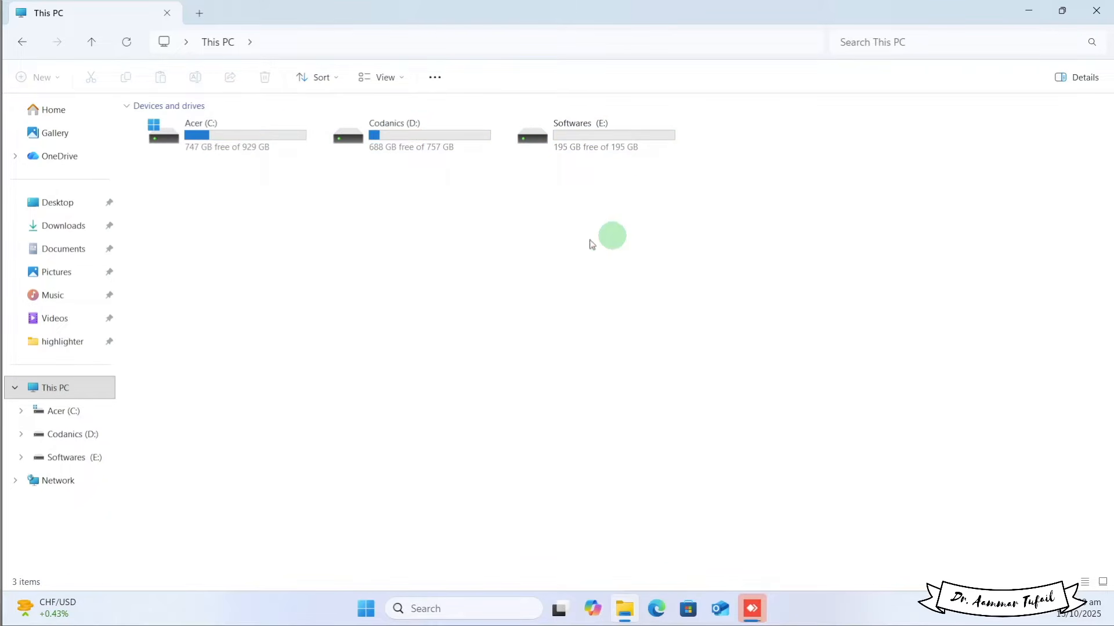
Step: Launch Computer Management through This PC's Show more options > Manage
right_click(51, 391)
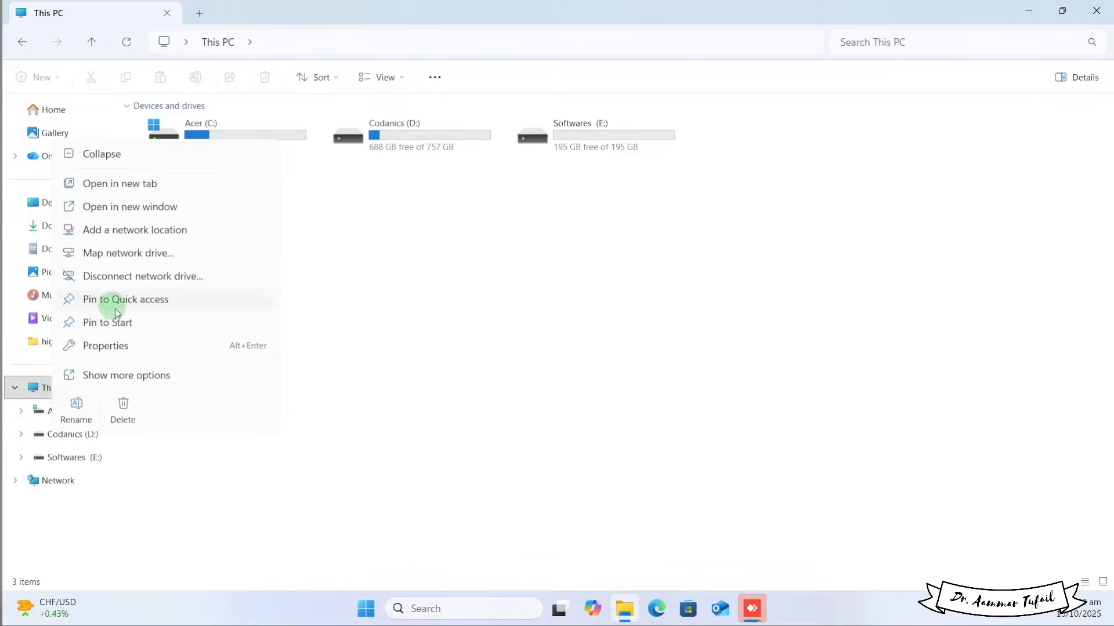
left_click(127, 374)
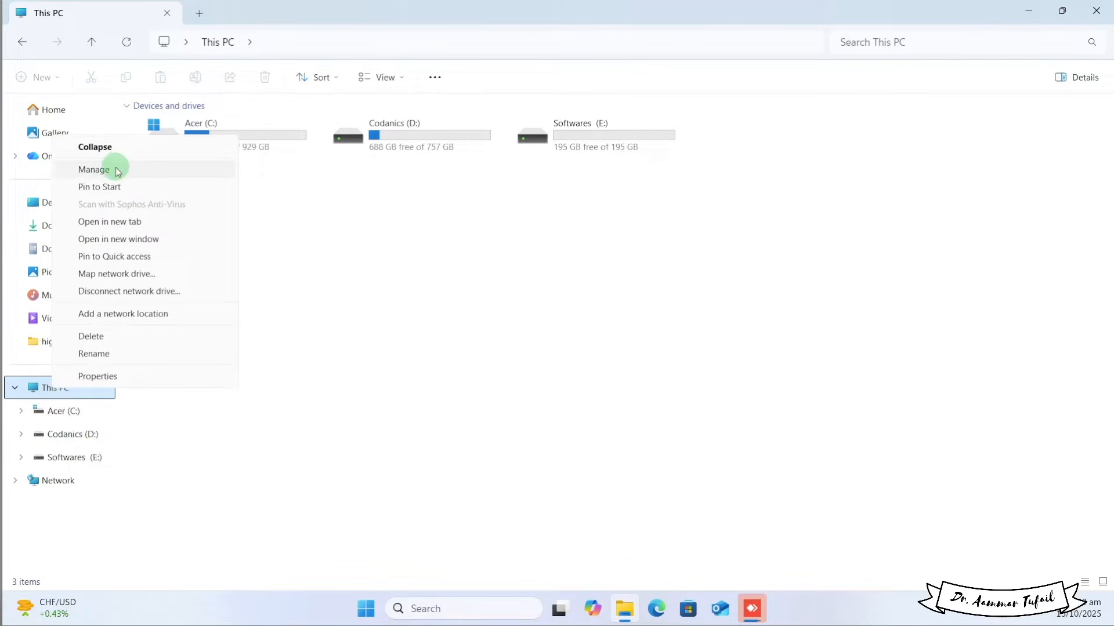
key("Num_Lock")
left_click(118, 170)
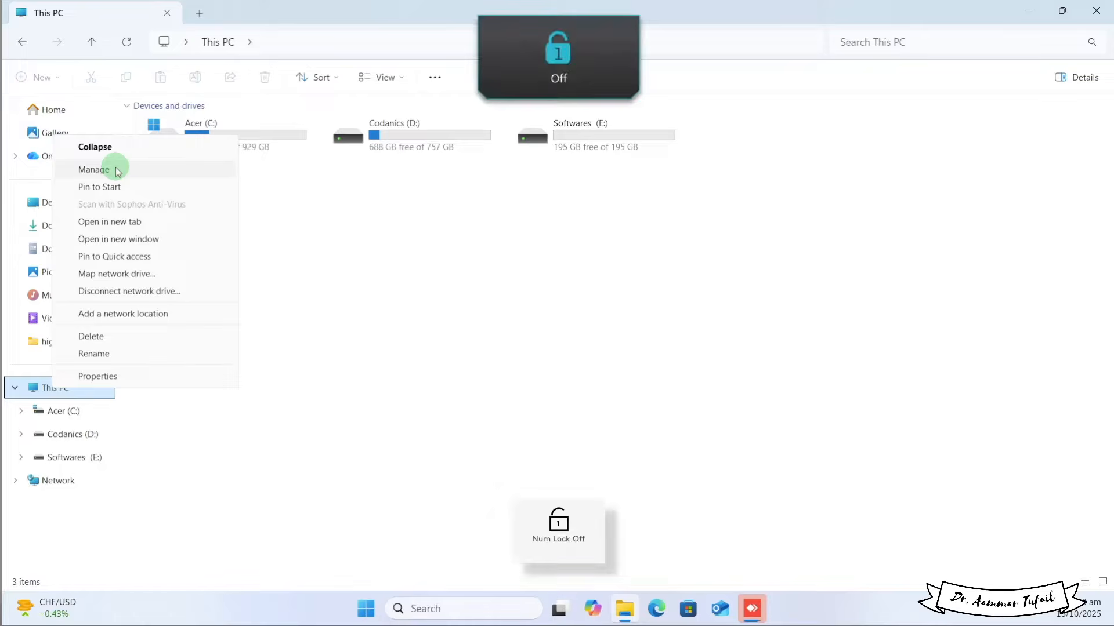
key("super+plus")
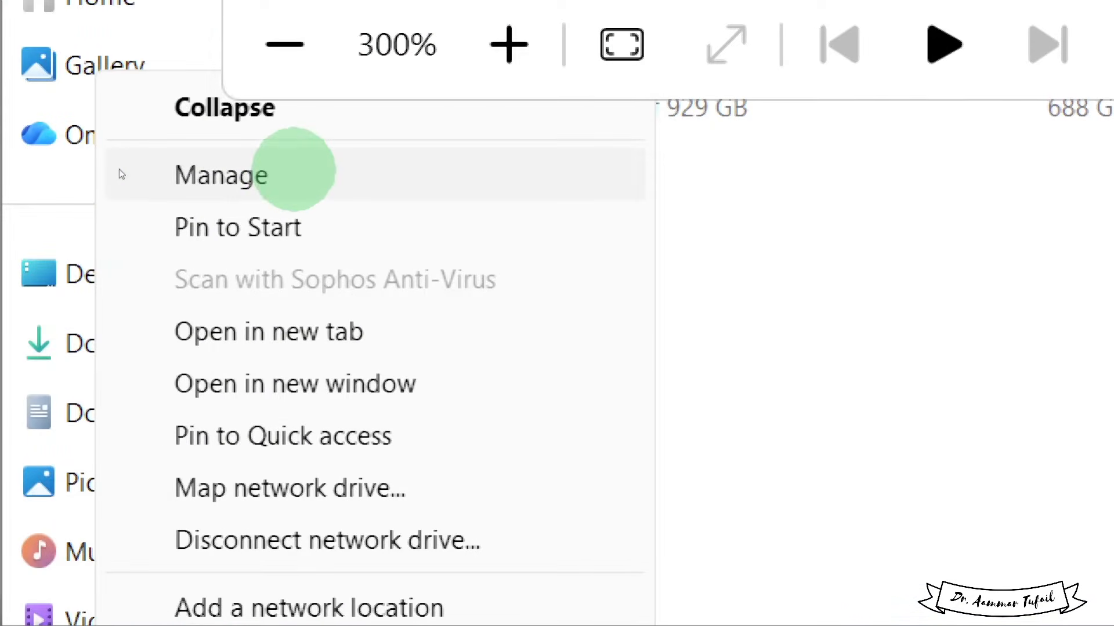
left_click(119, 169)
key("super+minus")
key("super+minus")
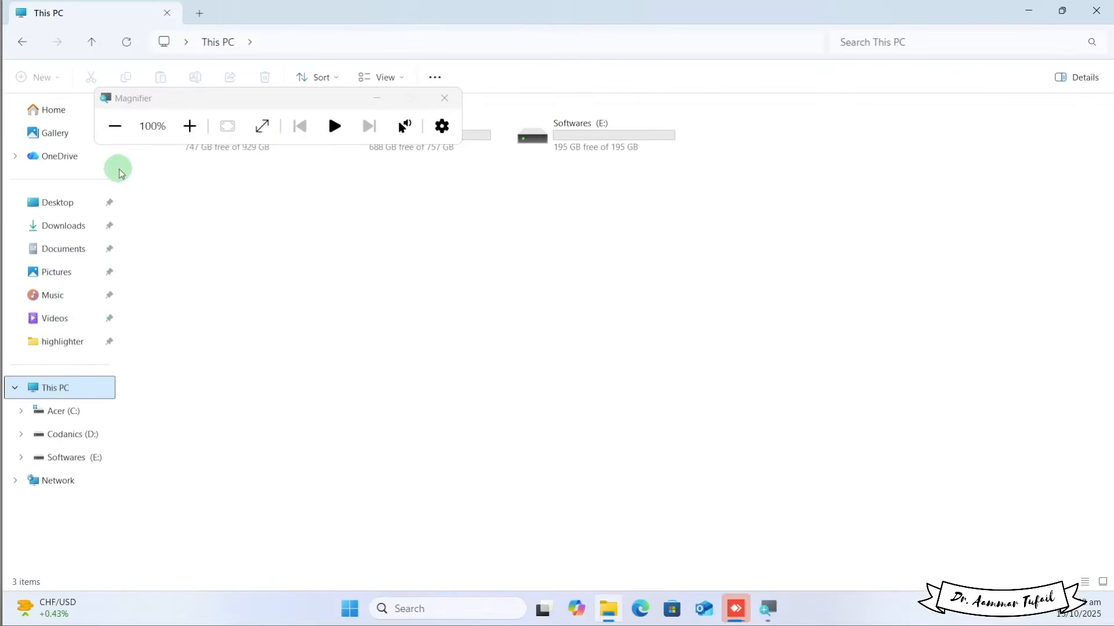
Step: Open Storage > Disk Management and widen the window to show every volume column
left_click(443, 98)
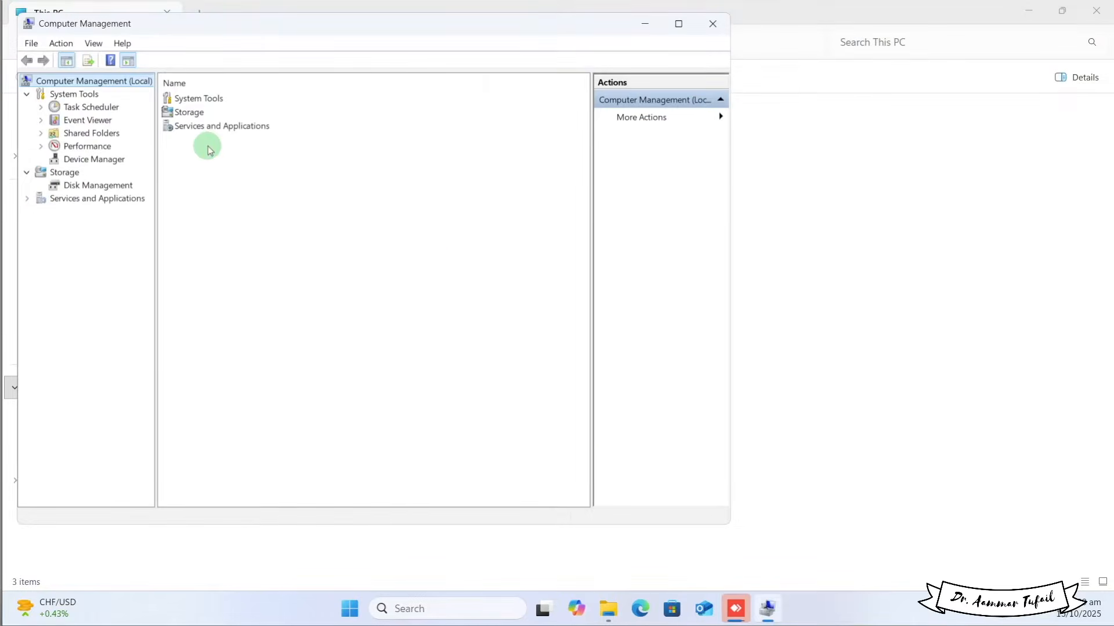
key("super+plus")
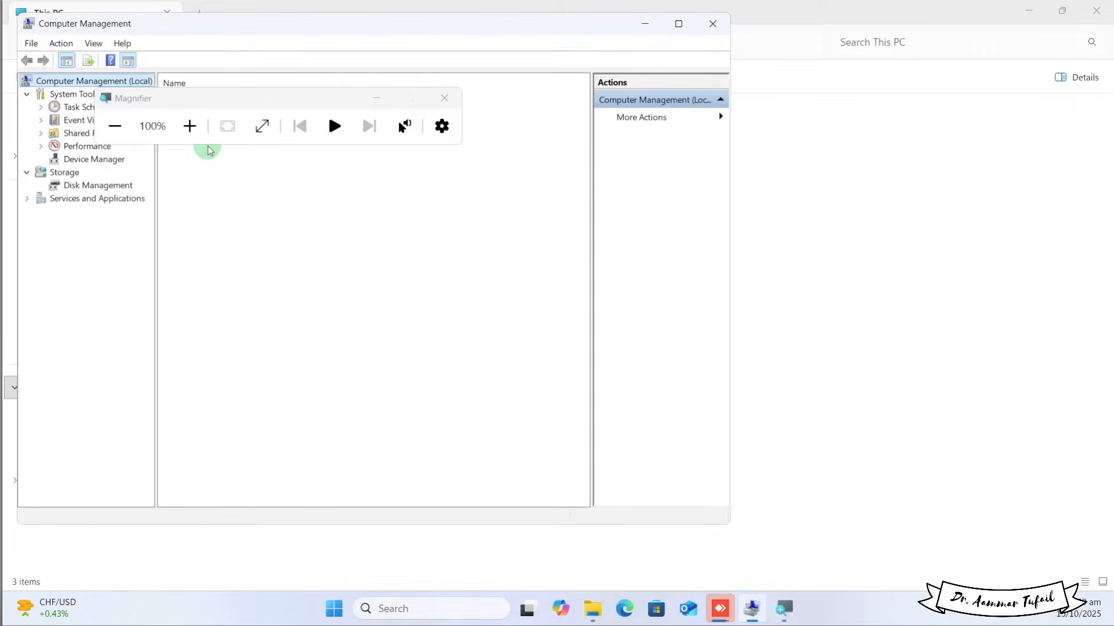
key("super+plus")
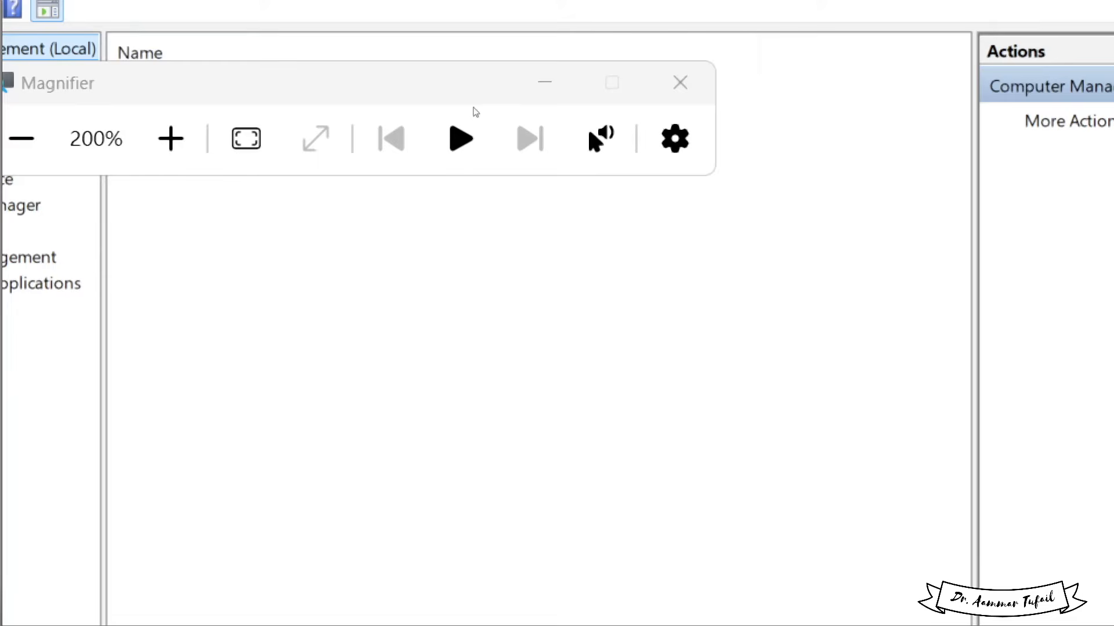
key("super+Escape")
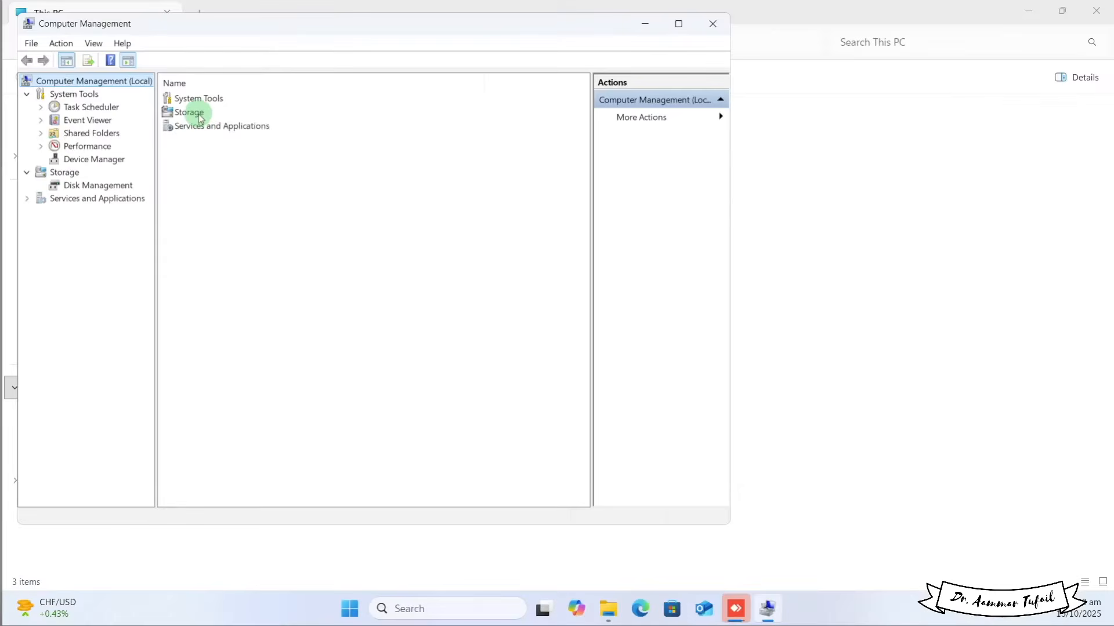
double_click(199, 114)
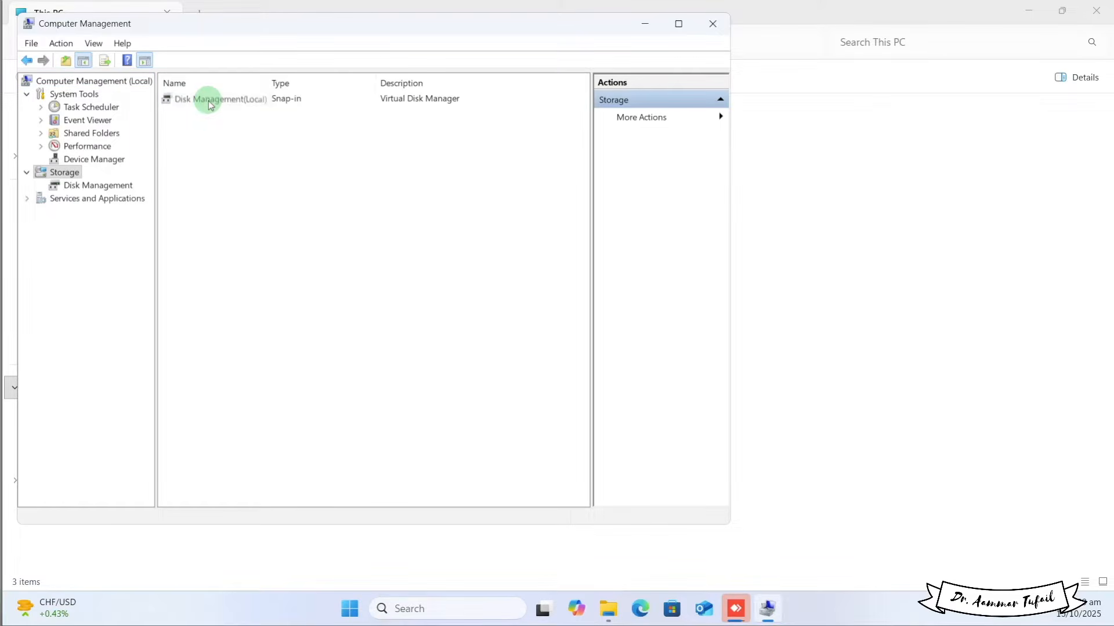
double_click(210, 101)
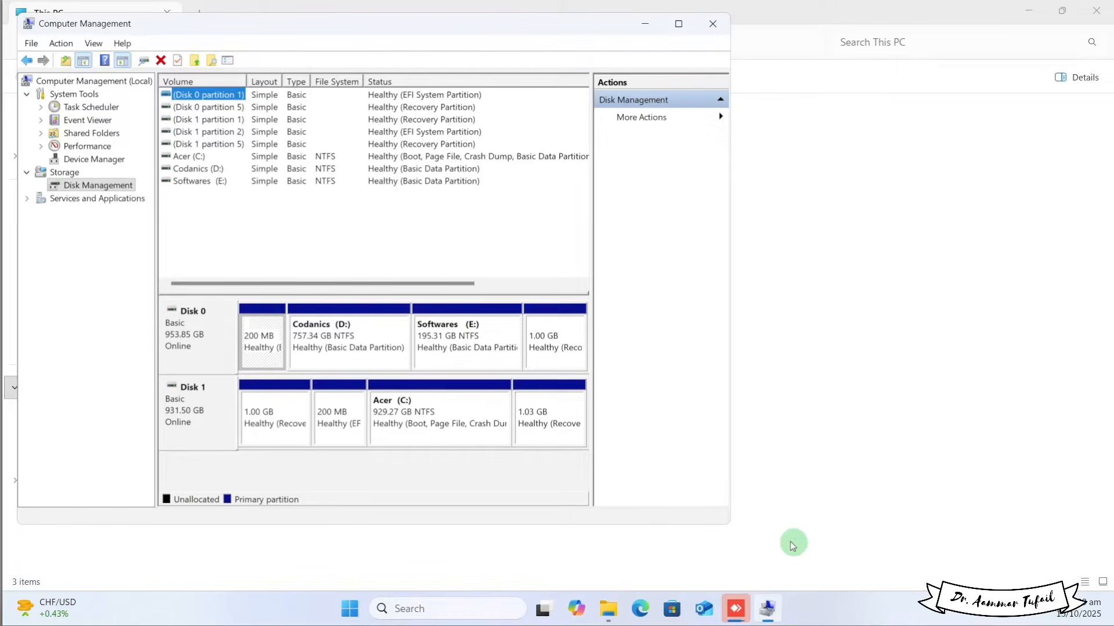
left_click_drag(729, 523, 914, 555)
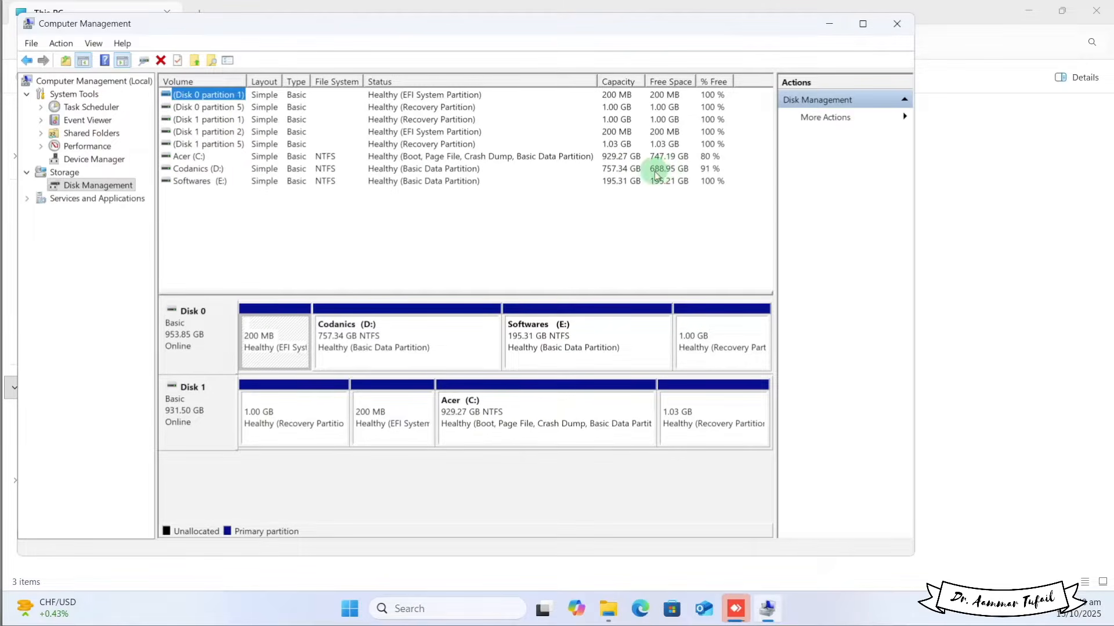
right_click(436, 335)
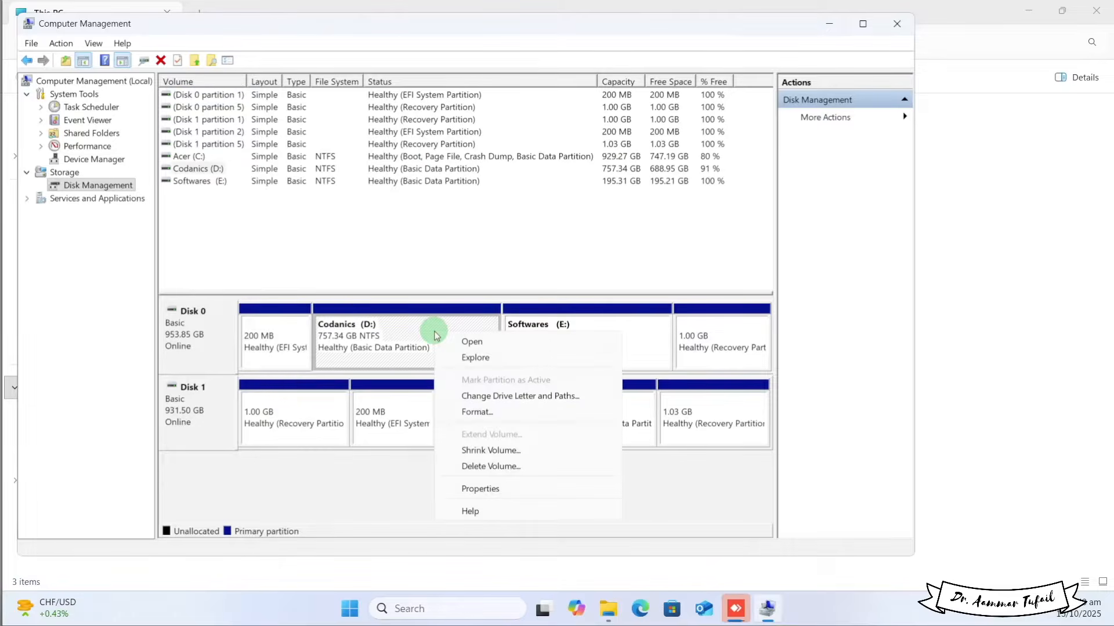
left_click(471, 451)
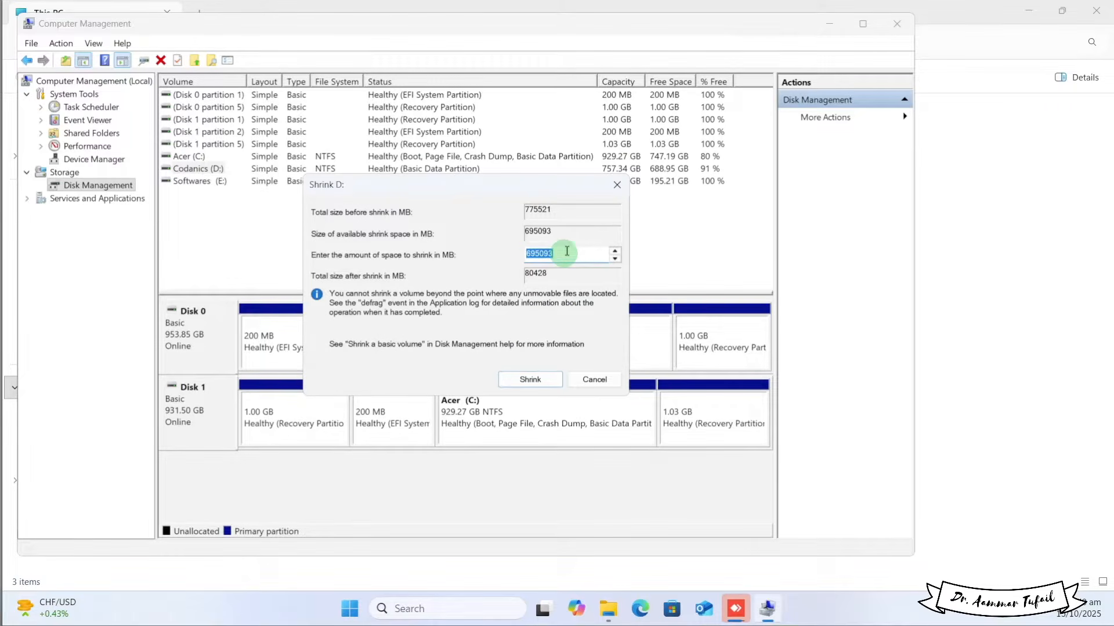
left_click(582, 379)
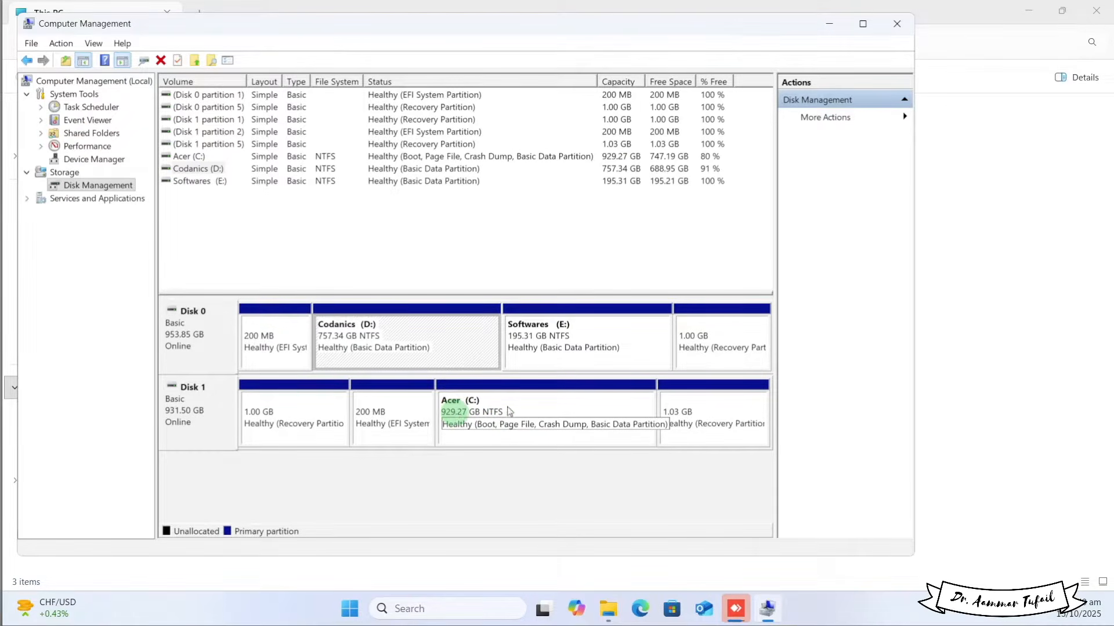
right_click(552, 409)
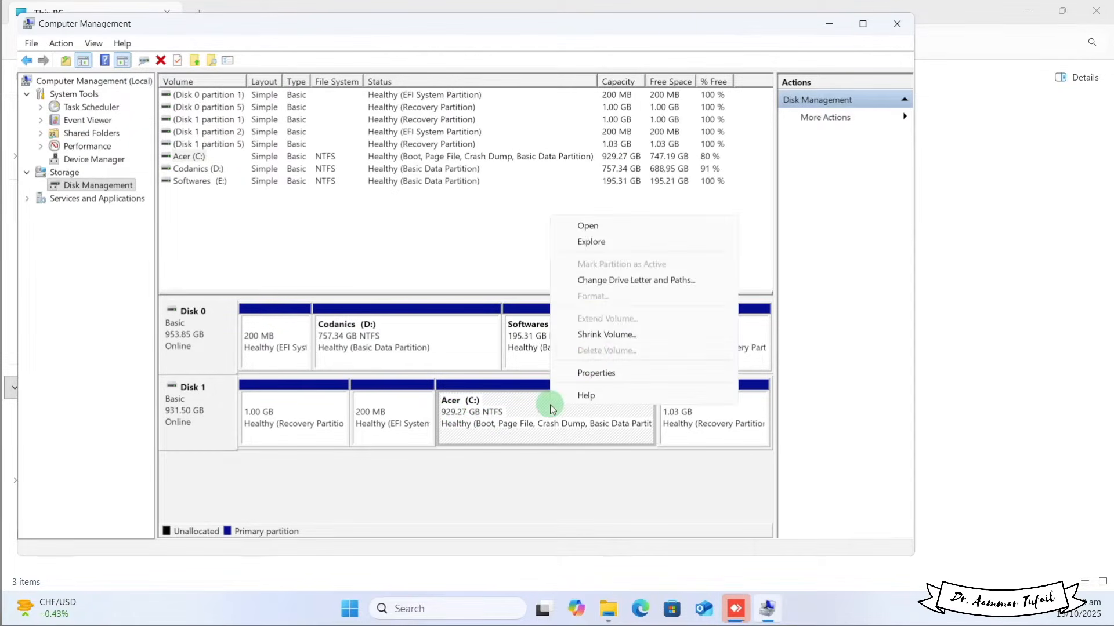
left_click(597, 341)
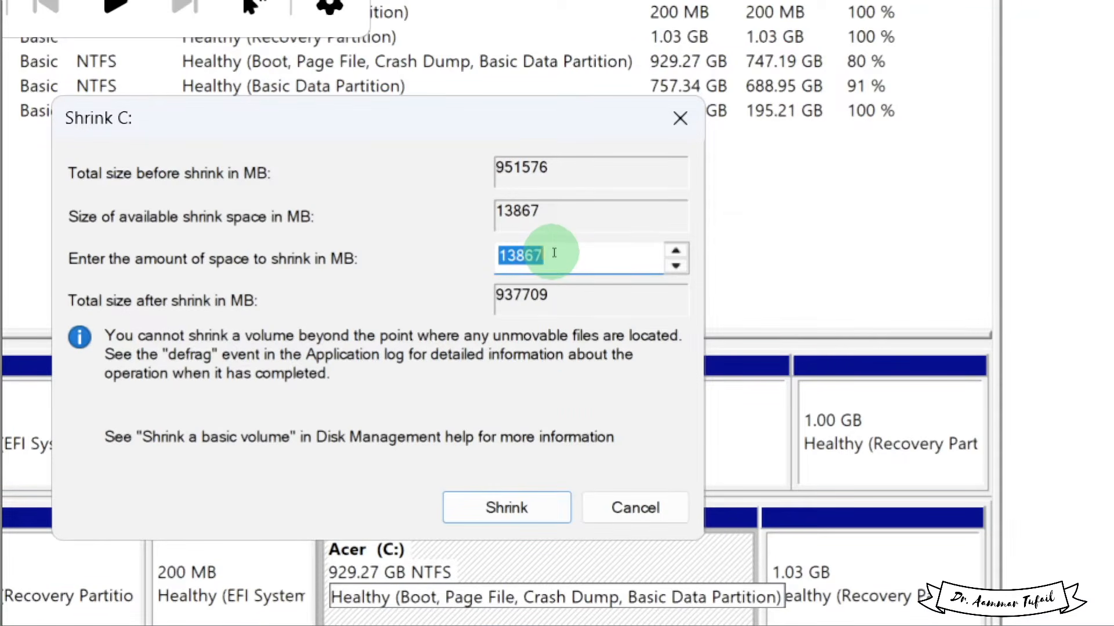
left_click(562, 260)
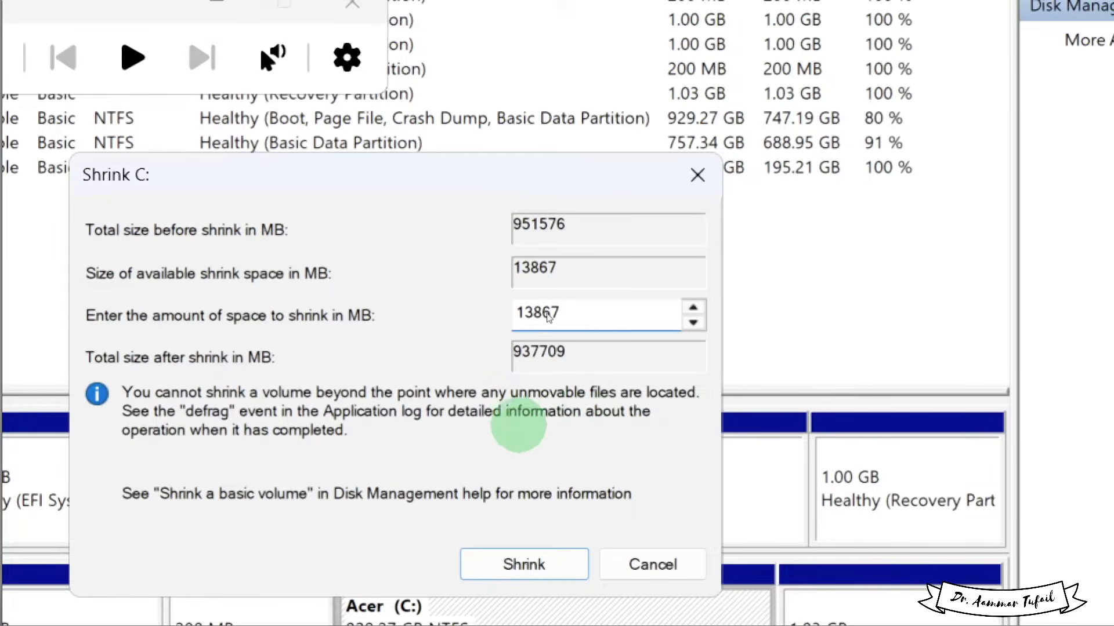
left_click(551, 314)
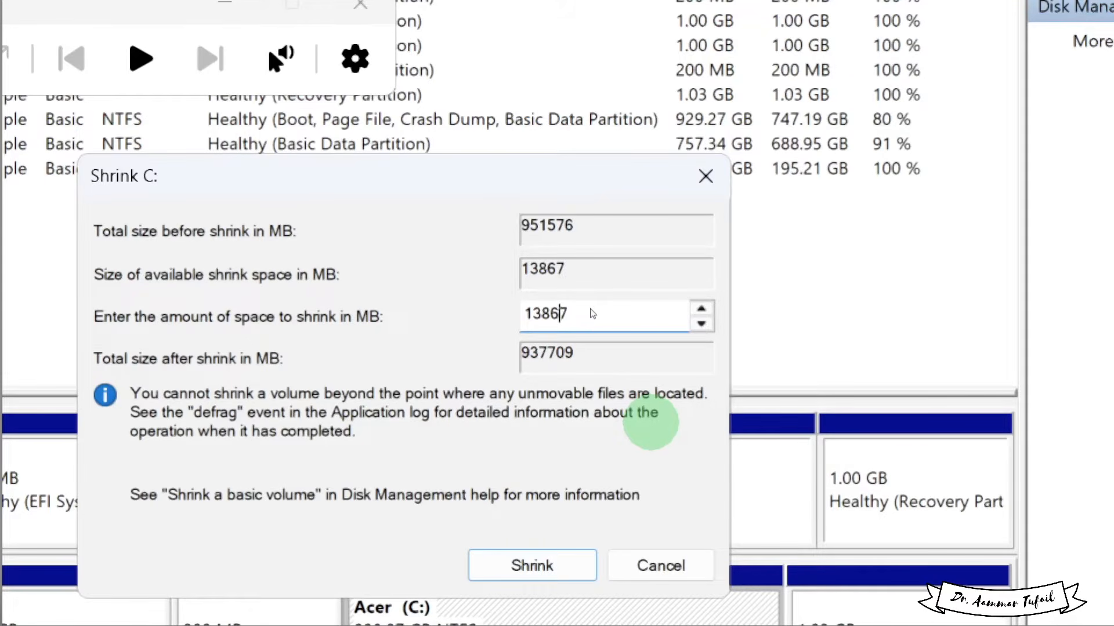
key("BackSpace")
key("BackSpace")
key("BackSpace")
key("BackSpace")
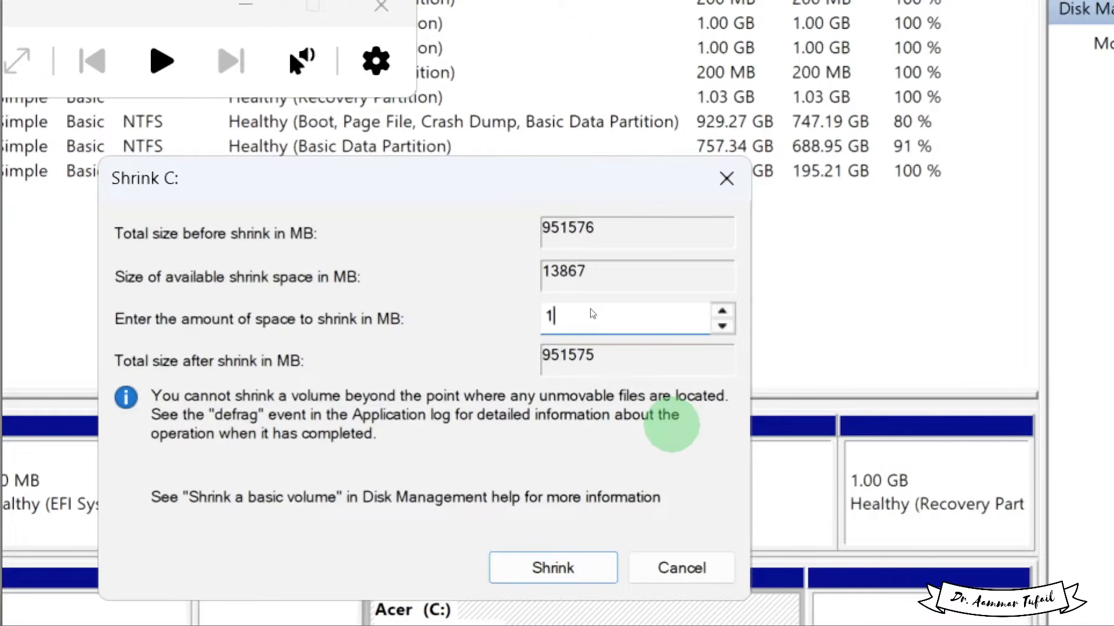
type("500000")
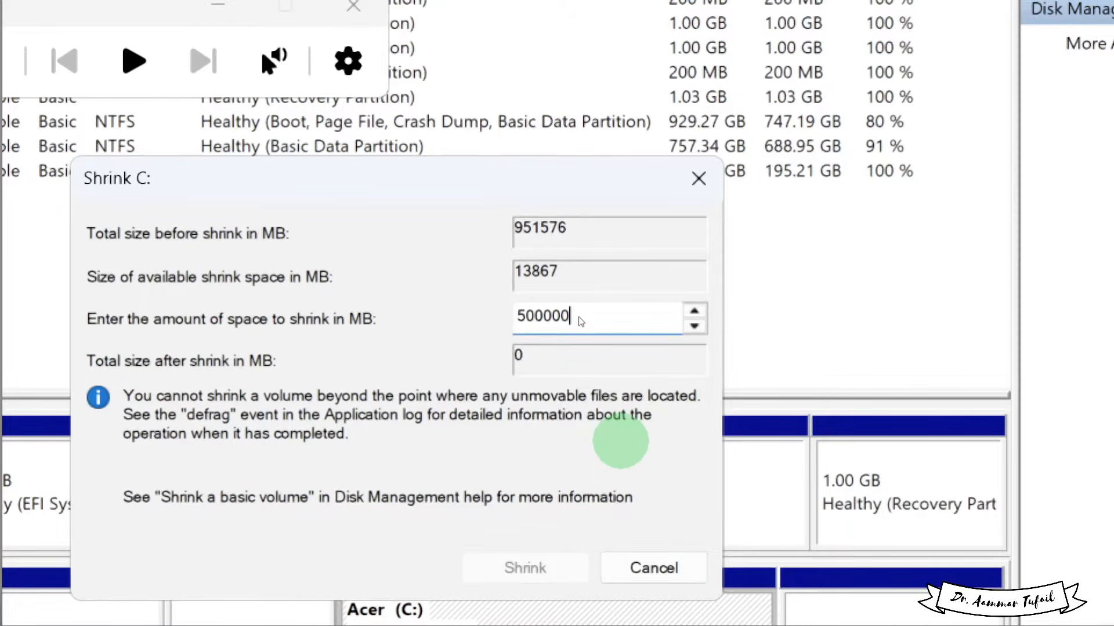
key("Num_Lock")
key("super+minus")
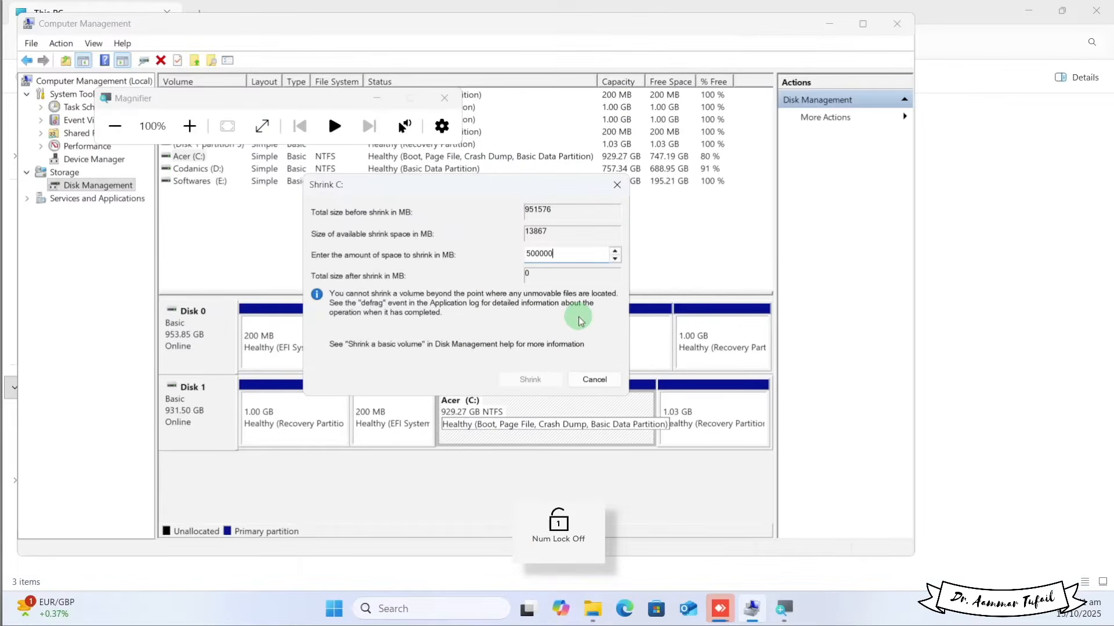
left_click(595, 379)
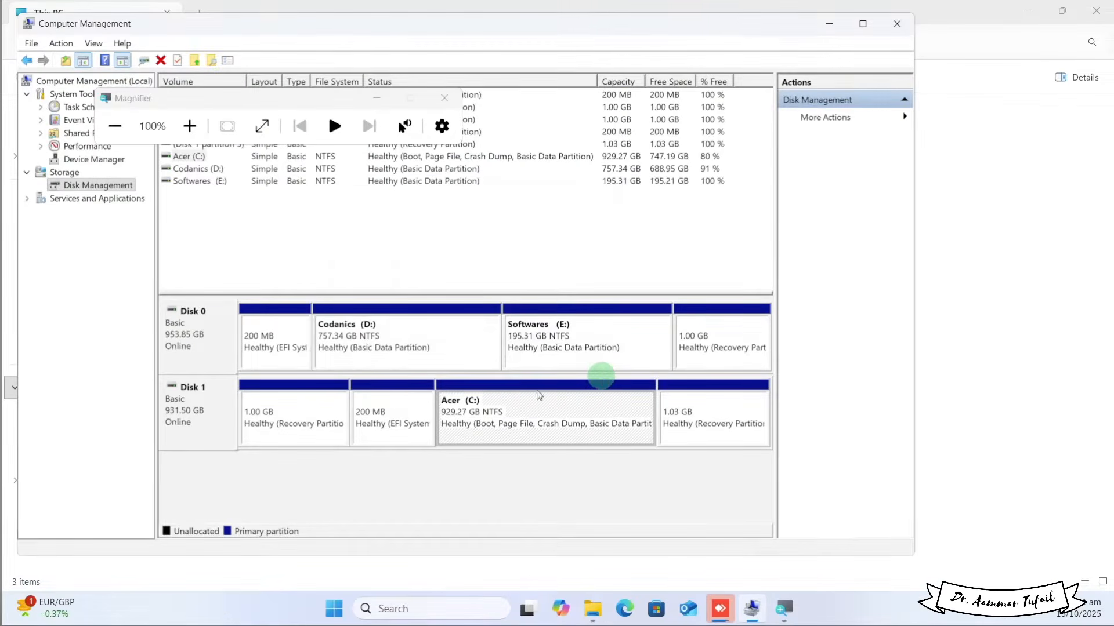
Step: Open the Shrink dialog for Codanics (D:) and enter 300000 MB
right_click(409, 335)
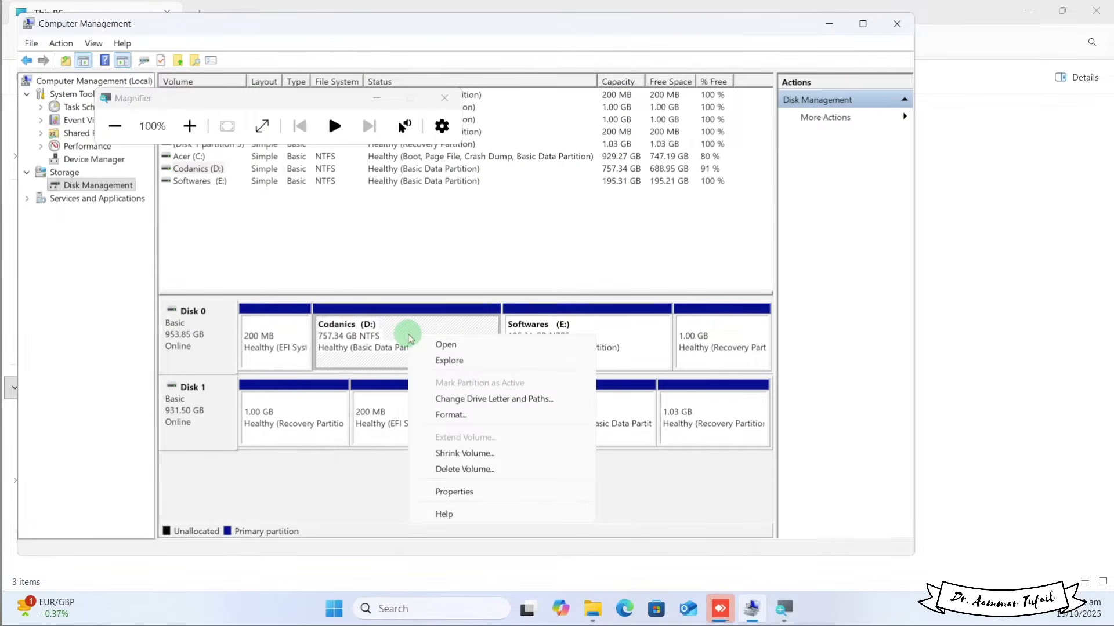
left_click(473, 455)
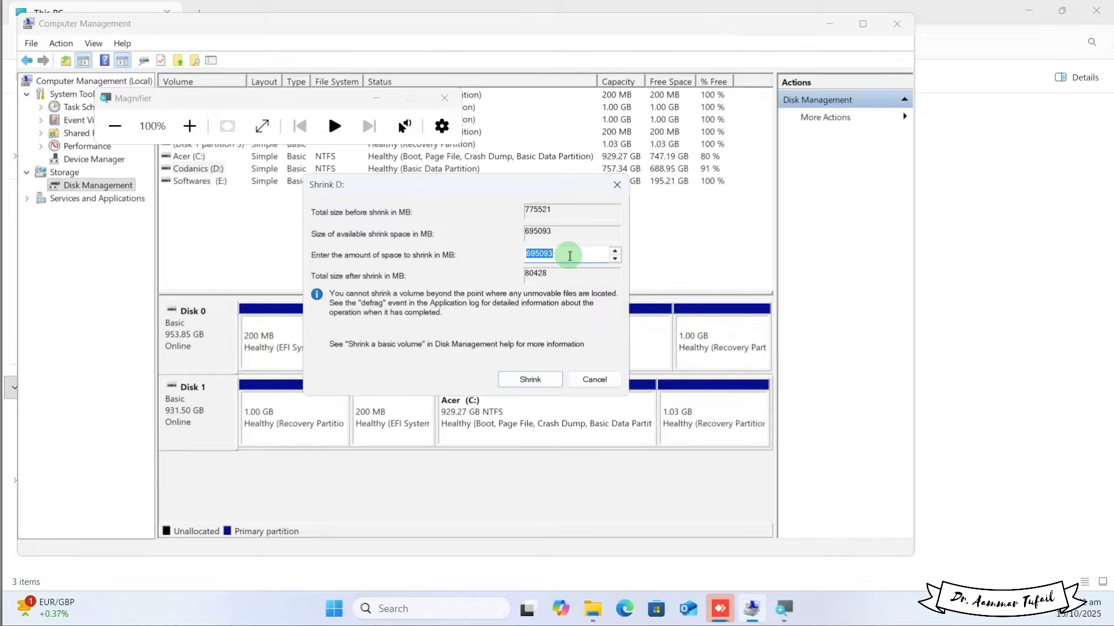
key("Num_Lock")
type("30000")
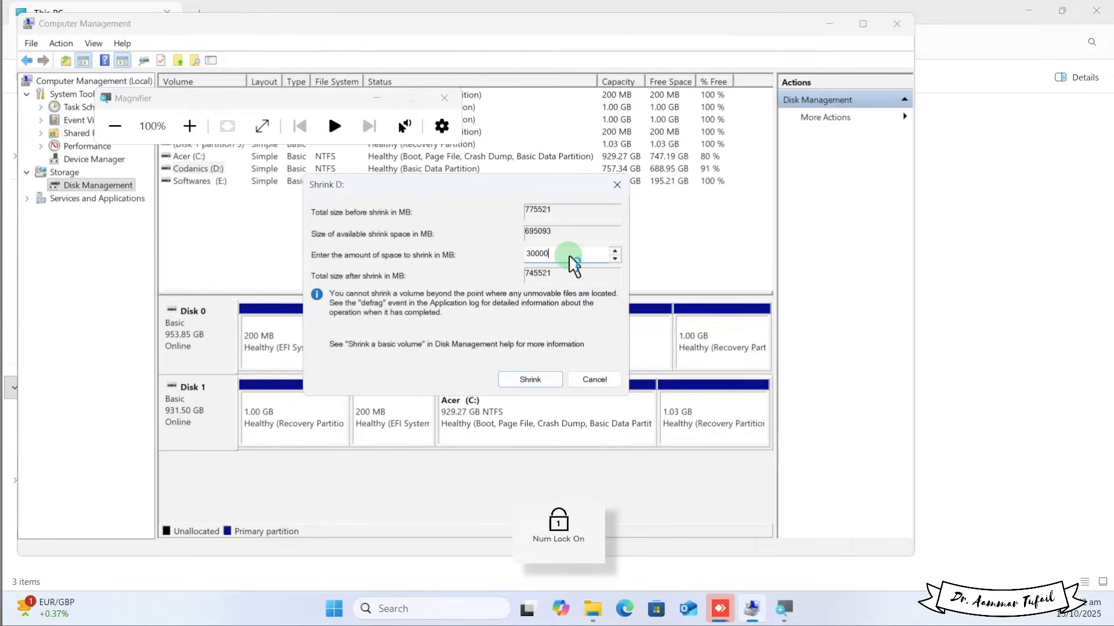
type("0")
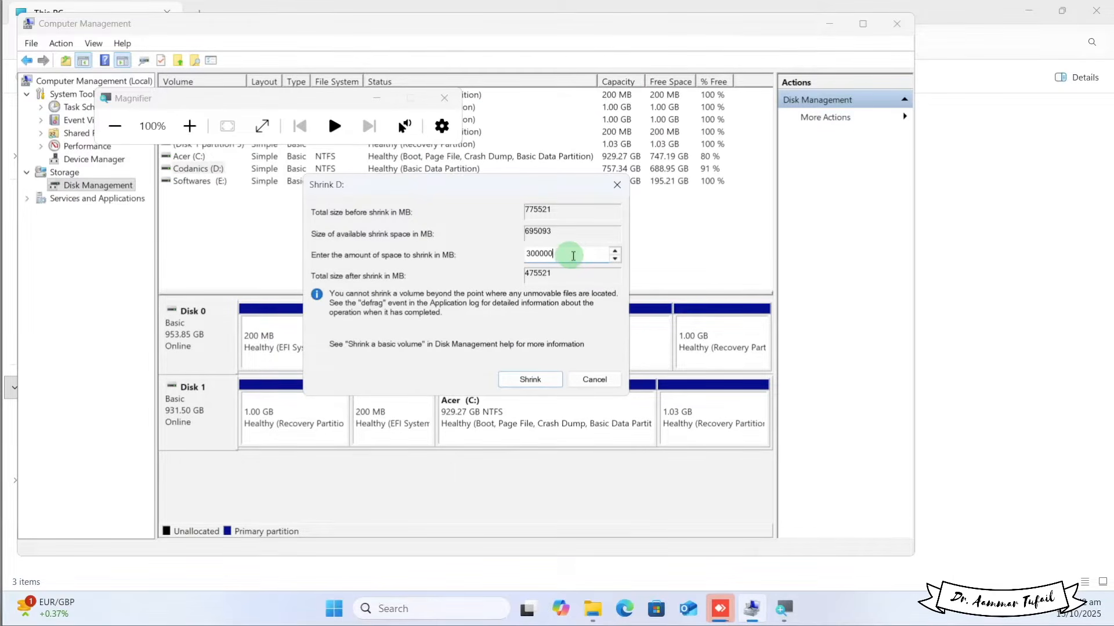
Step: Change the amount to 350000 MB, shrink D:, and select the new 341.80 GB unallocated space
left_click_drag(573, 255, 501, 253)
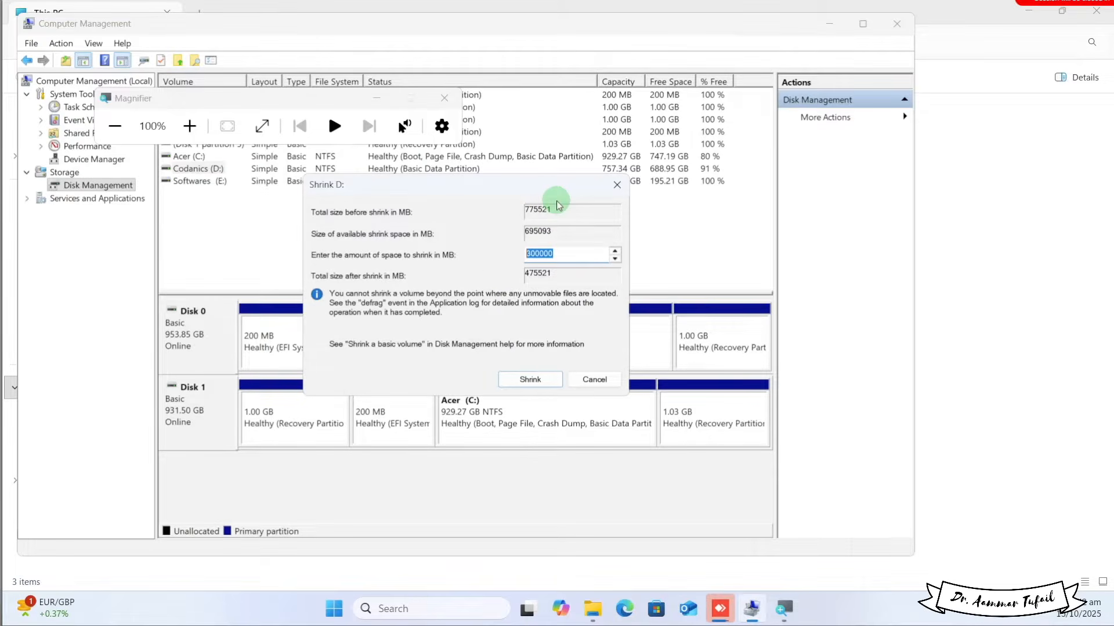
left_click(568, 256)
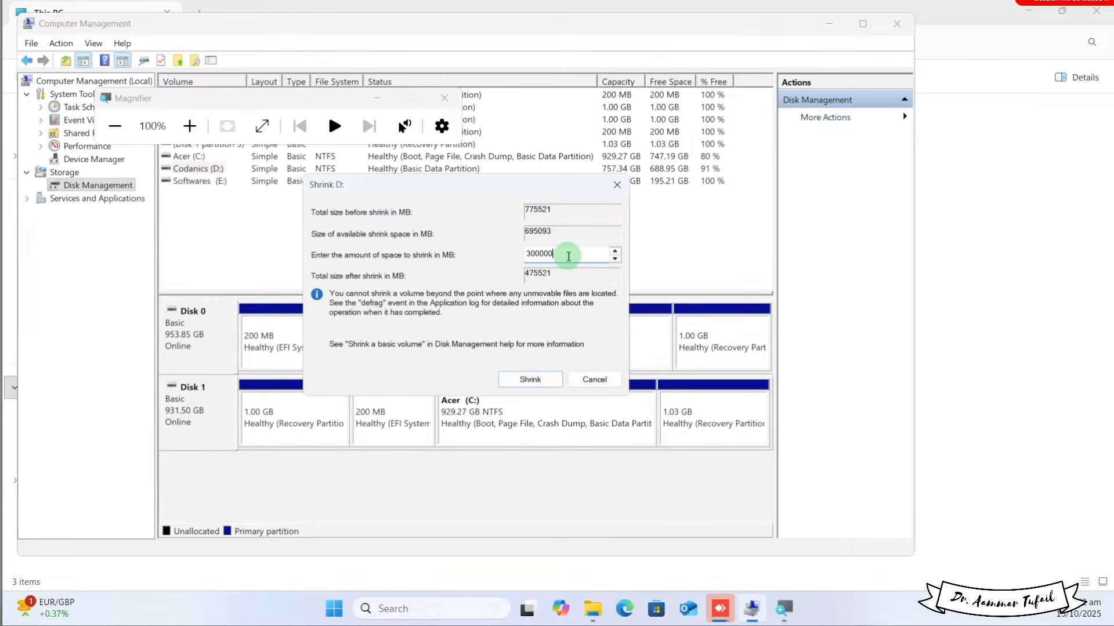
key("Num_Lock")
key("BackSpace")
key("BackSpace")
key("BackSpace")
key("BackSpace")
key("BackSpace")
key("BackSpace")
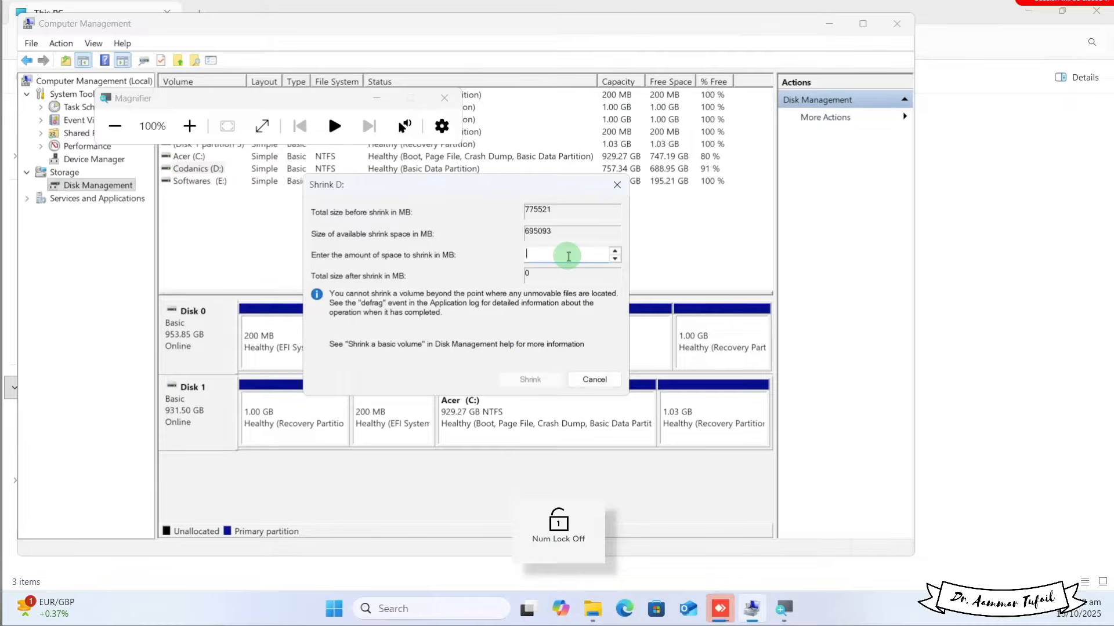
key("Num_Lock")
type("35000")
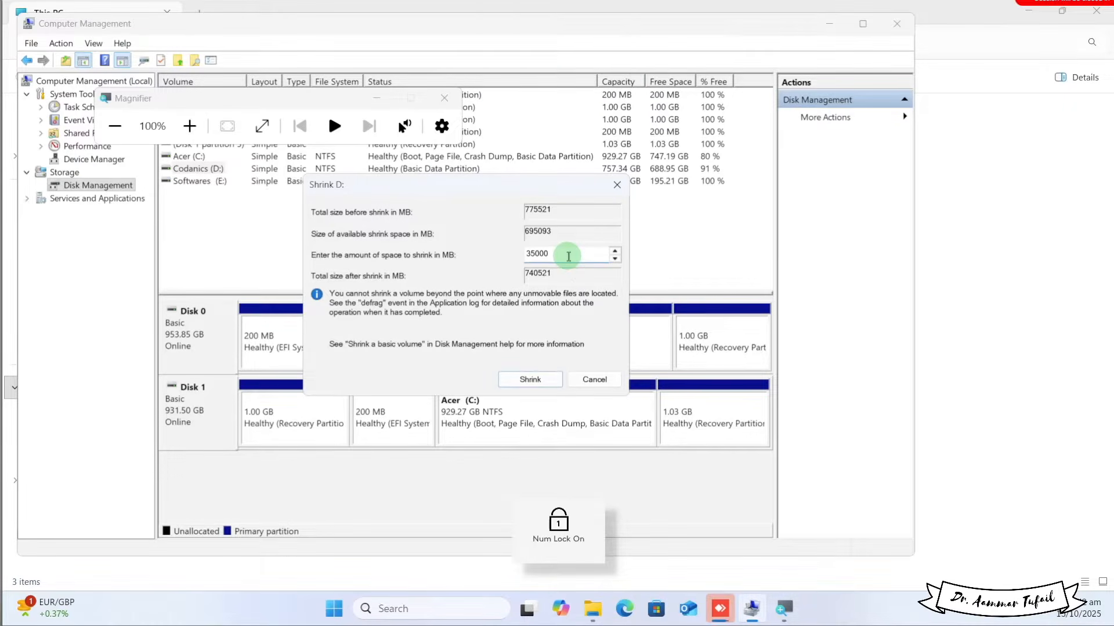
type("0")
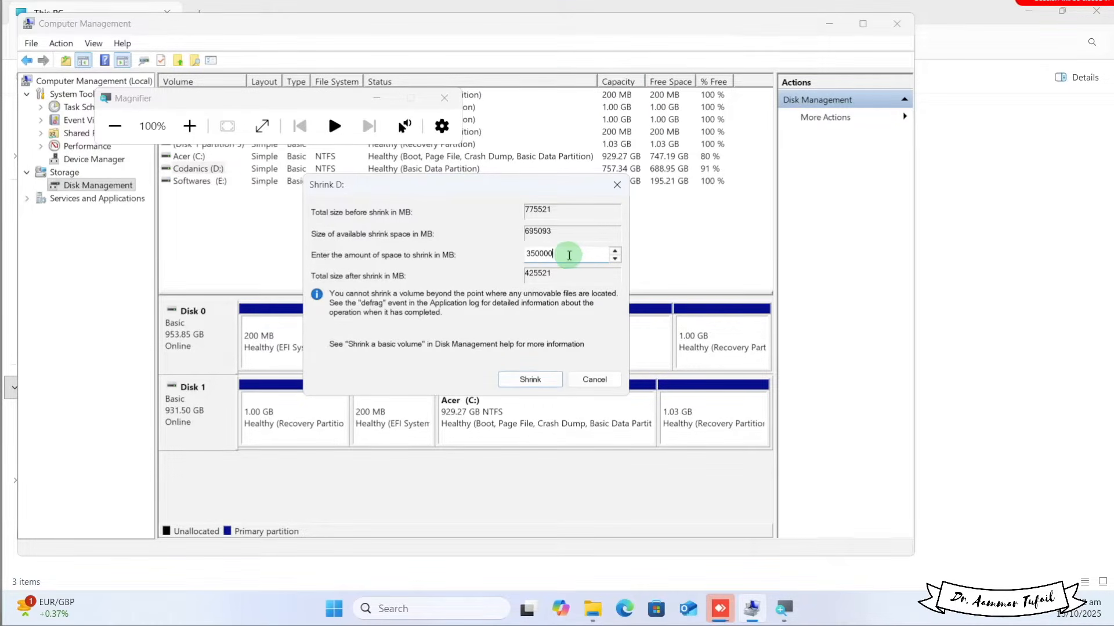
left_click_drag(539, 253, 571, 248)
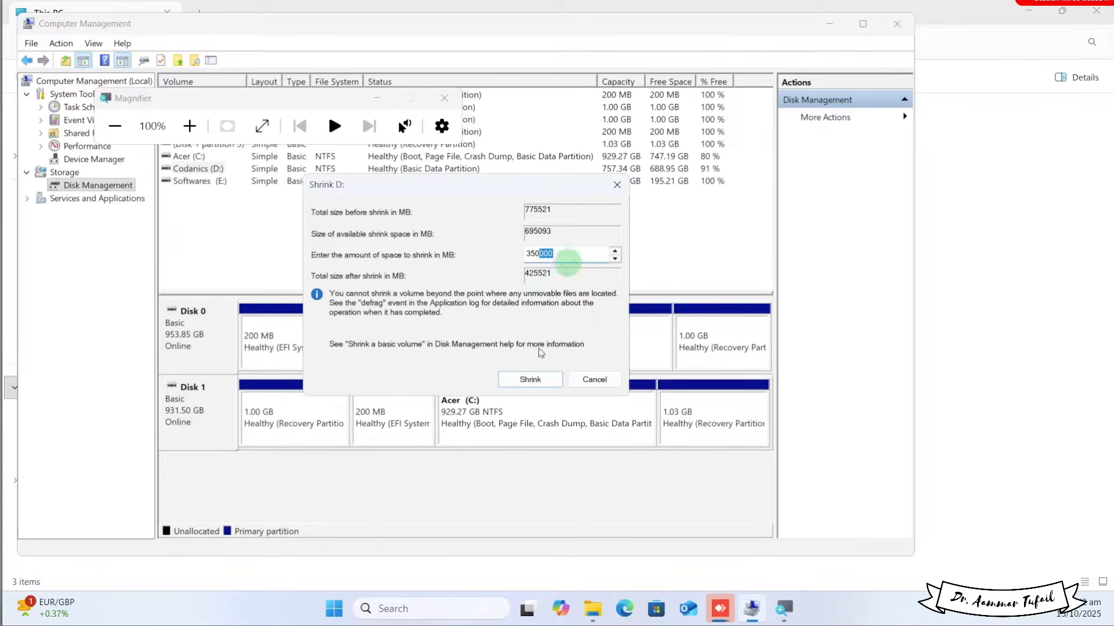
left_click(523, 379)
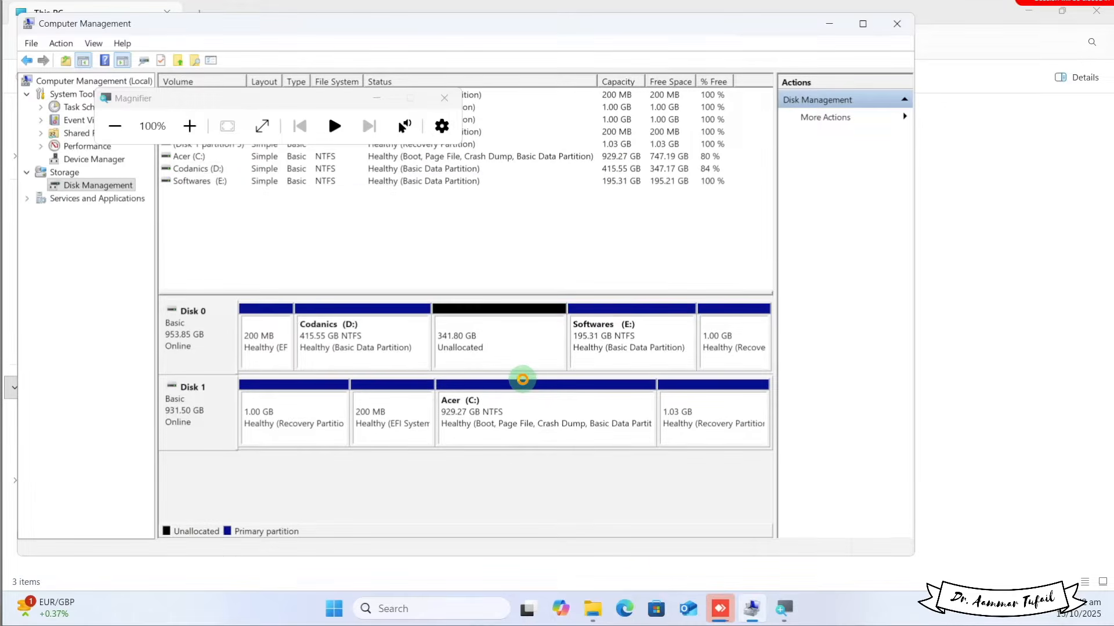
left_click(322, 341)
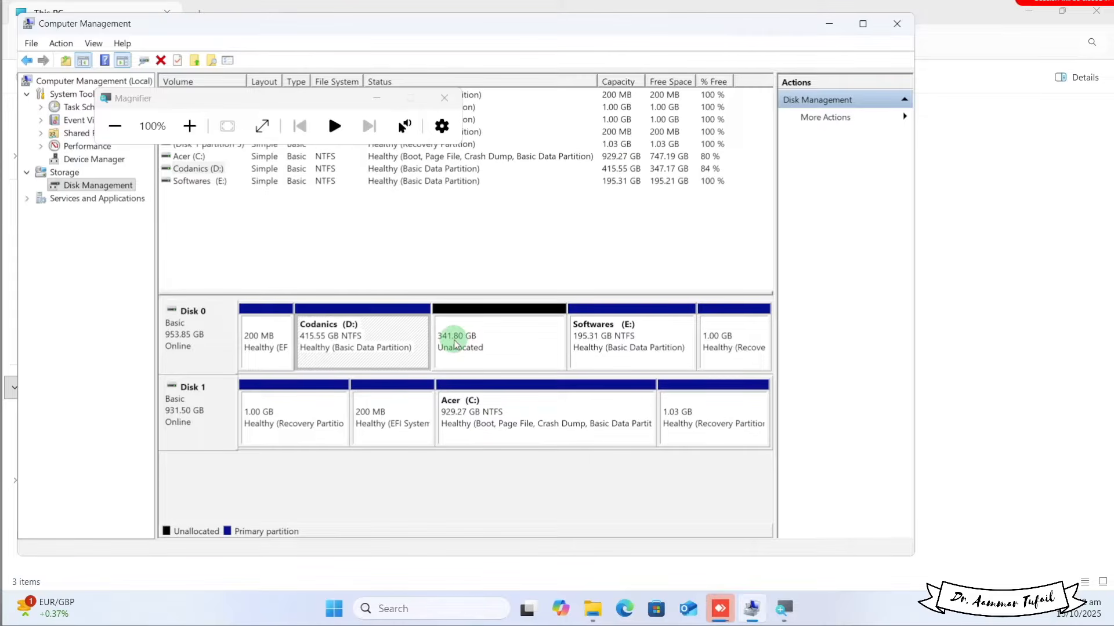
left_click(517, 348)
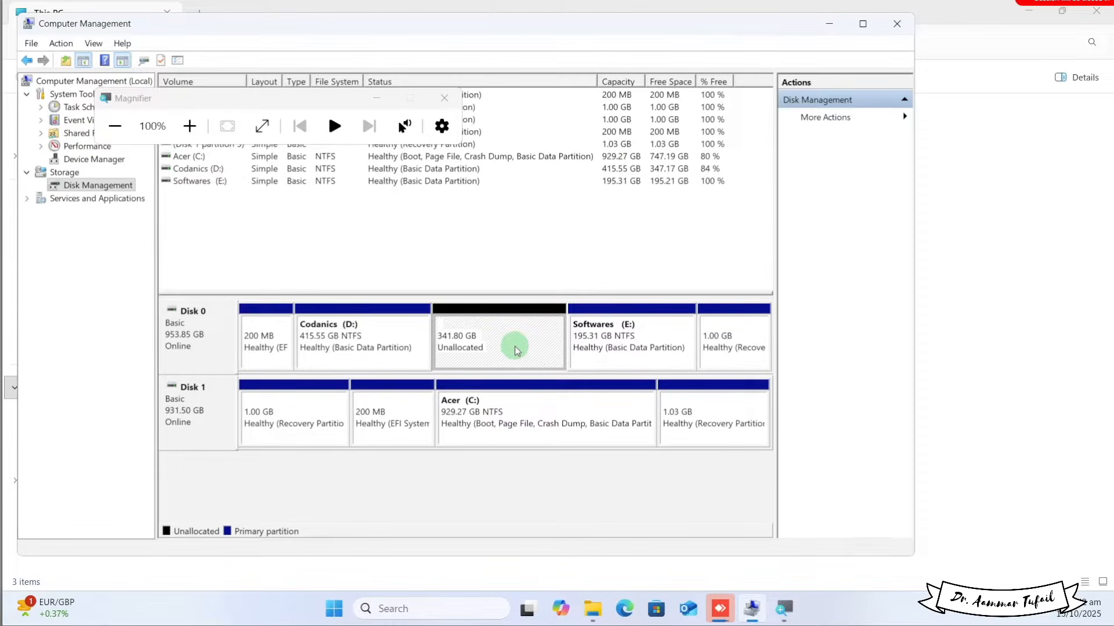
Step: Create a maximum-size New Volume with letter F and NTFS quick format from the unallocated space
right_click(516, 349)
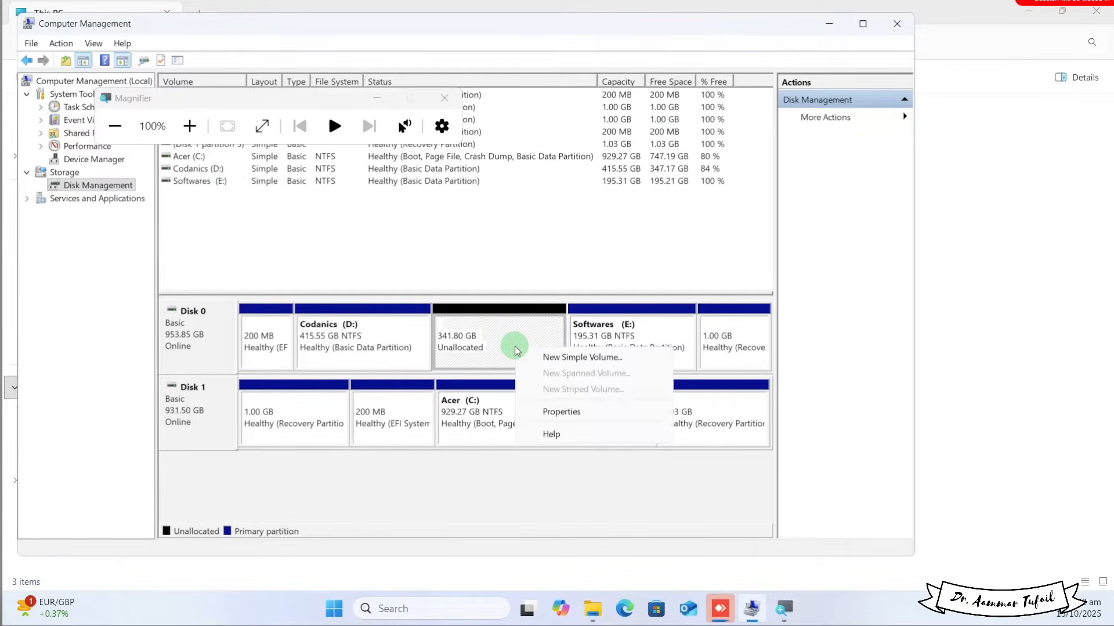
left_click(557, 363)
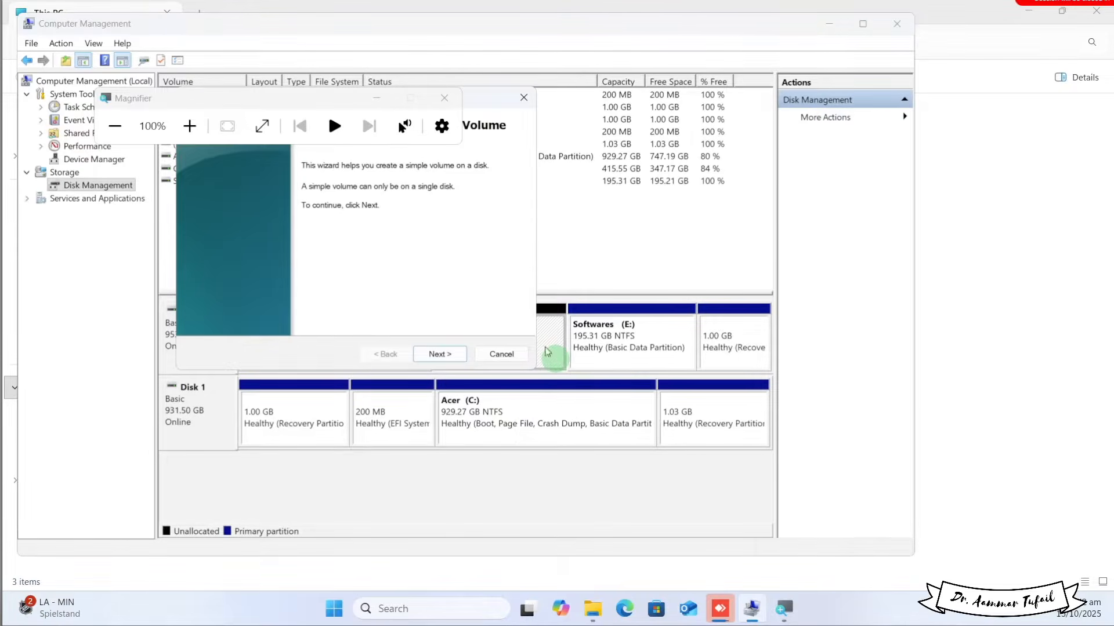
left_click_drag(328, 111, 332, 267)
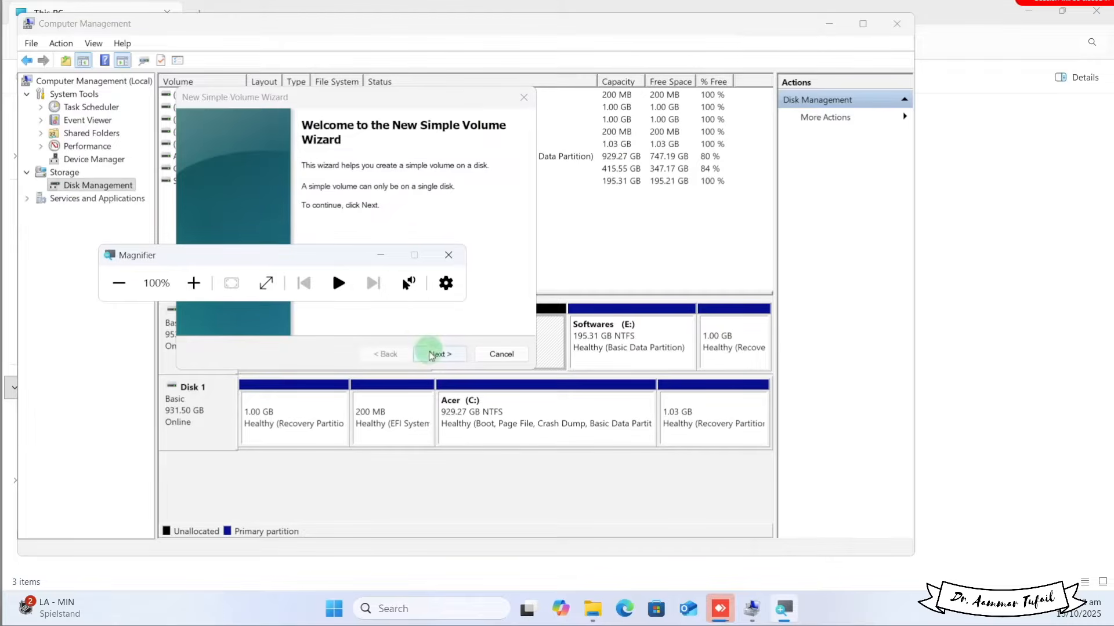
left_click(447, 255)
left_click(439, 353)
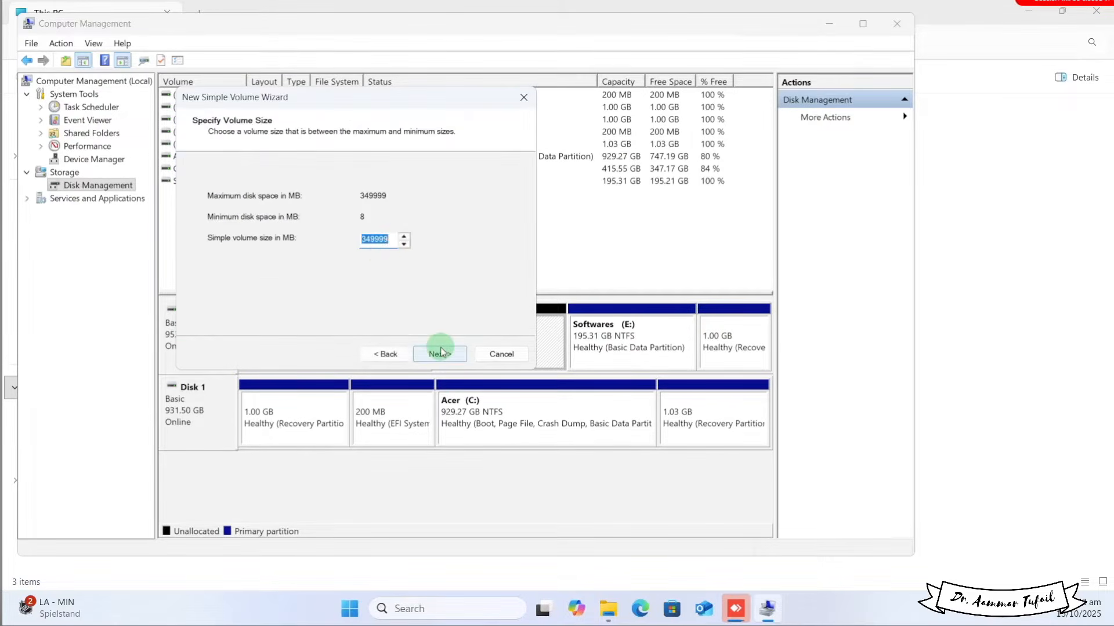
double_click(381, 252)
left_click(448, 353)
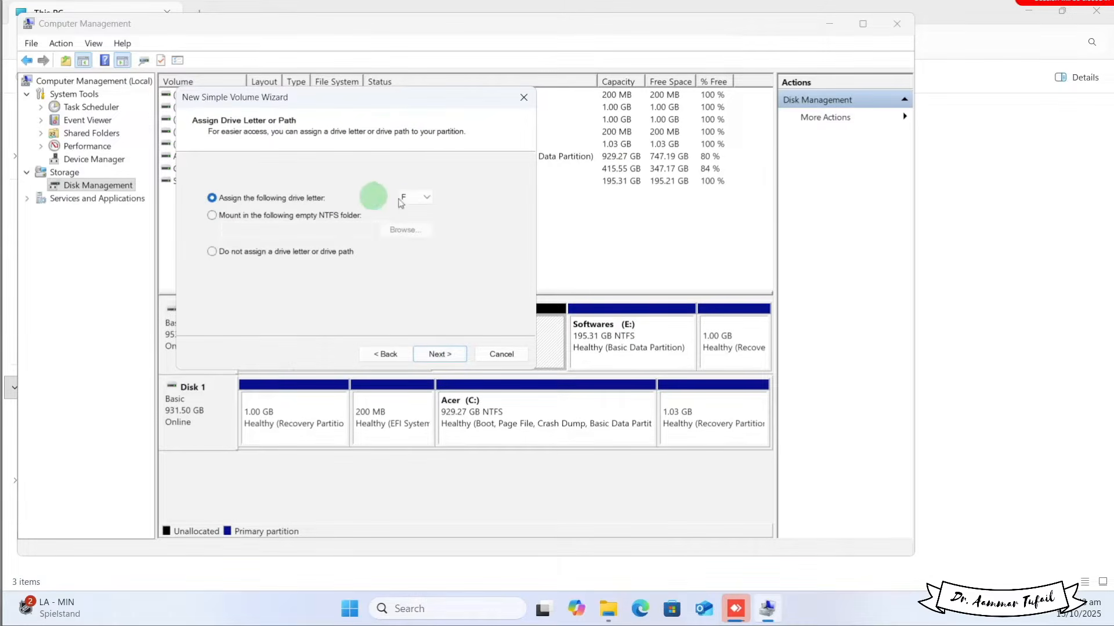
left_click(443, 353)
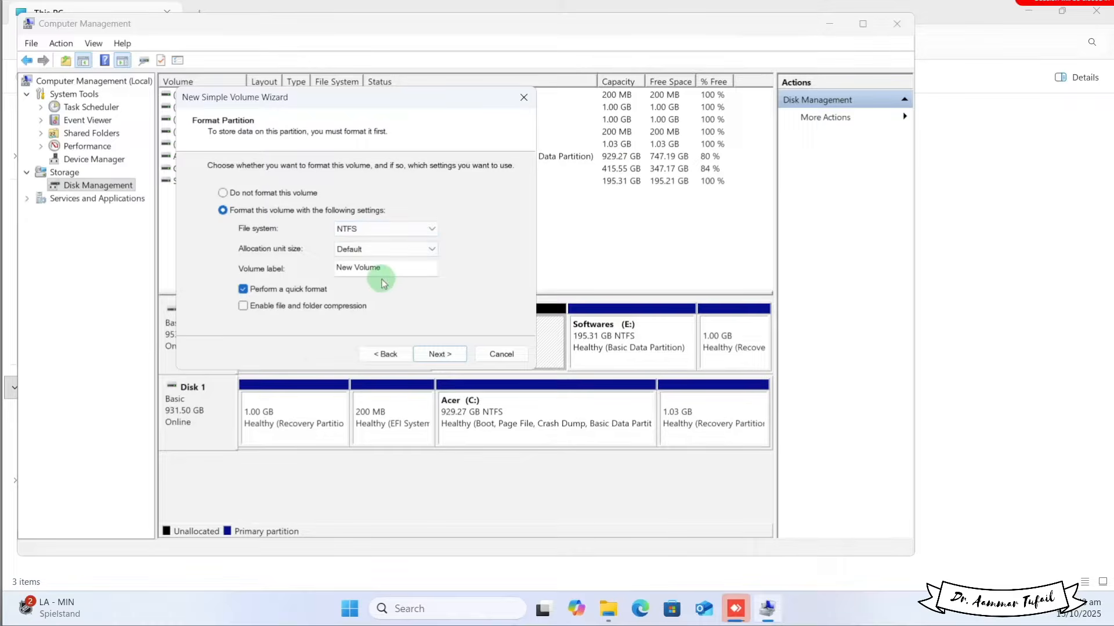
left_click(429, 356)
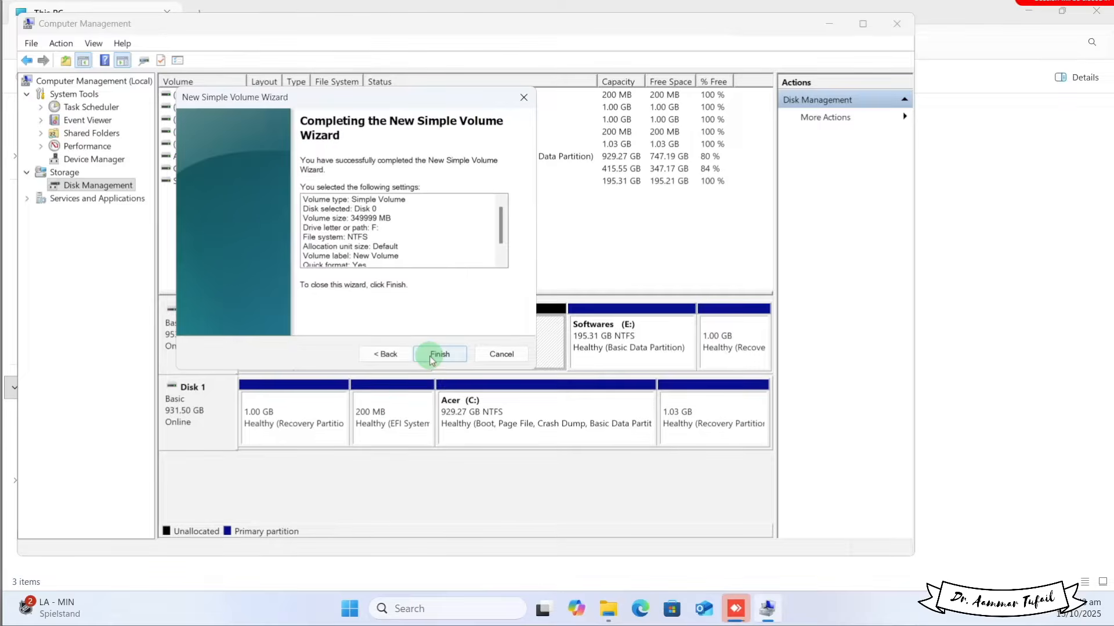
left_click(443, 355)
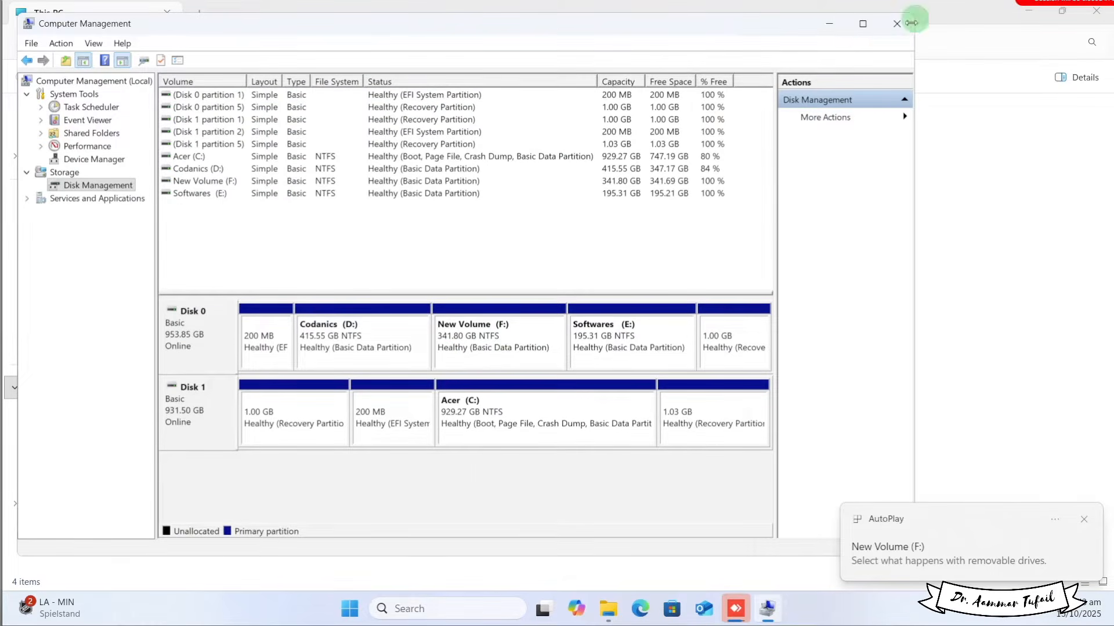
Step: Rename New Volume (F:) to LinuxMint with administrator permission, then switch back to Disk Management
left_click(1006, 139)
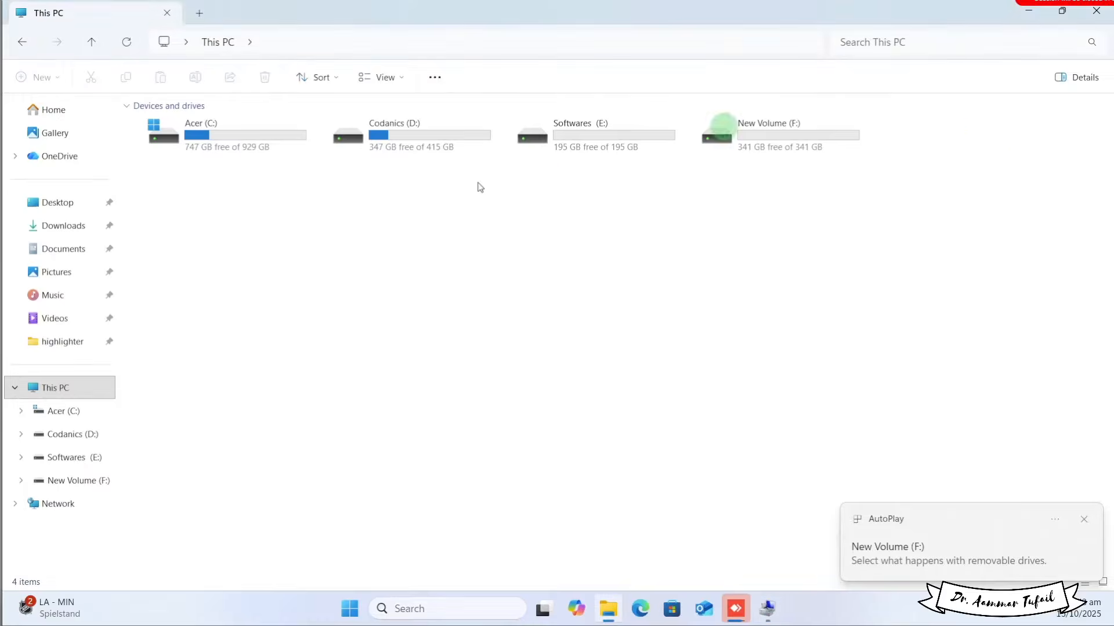
left_click(776, 128)
right_click(778, 128)
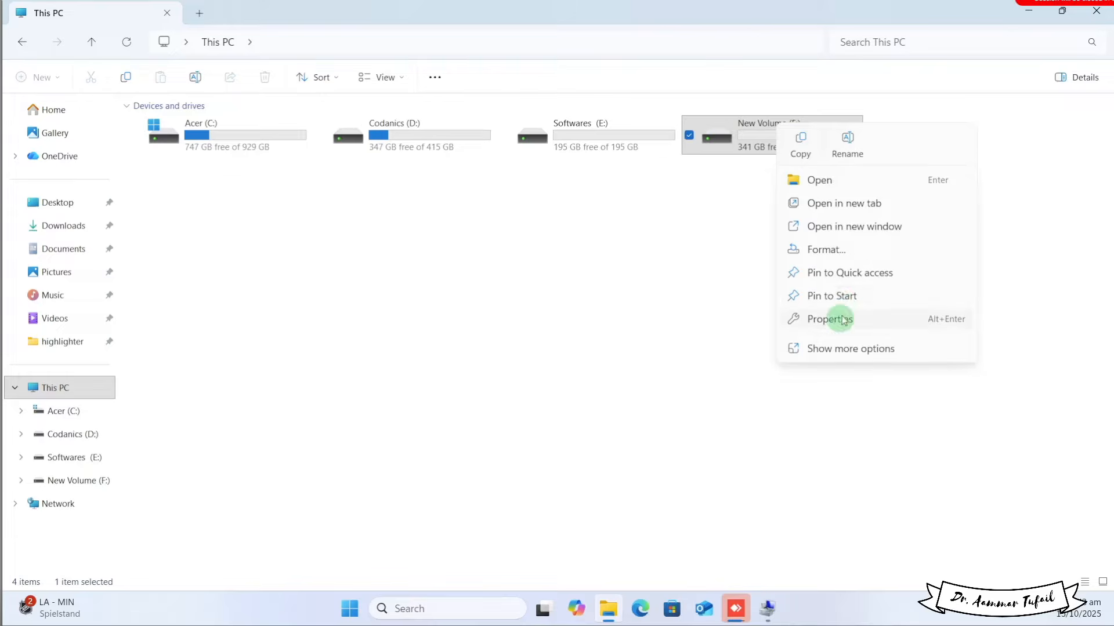
left_click(840, 348)
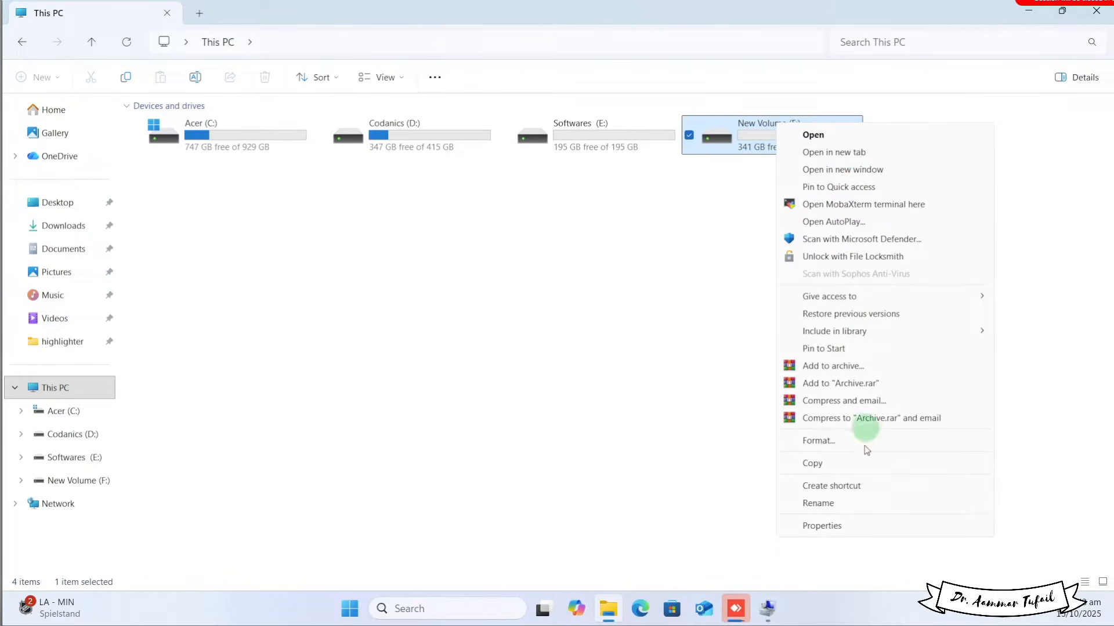
left_click(857, 503)
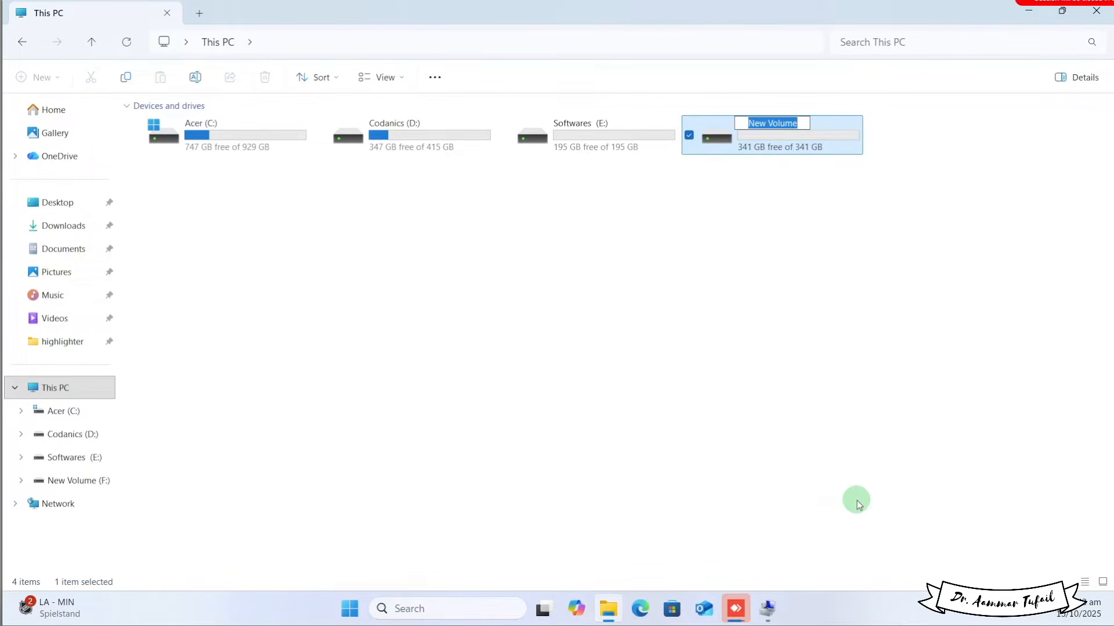
key("Num_Lock")
type("LinuxMint")
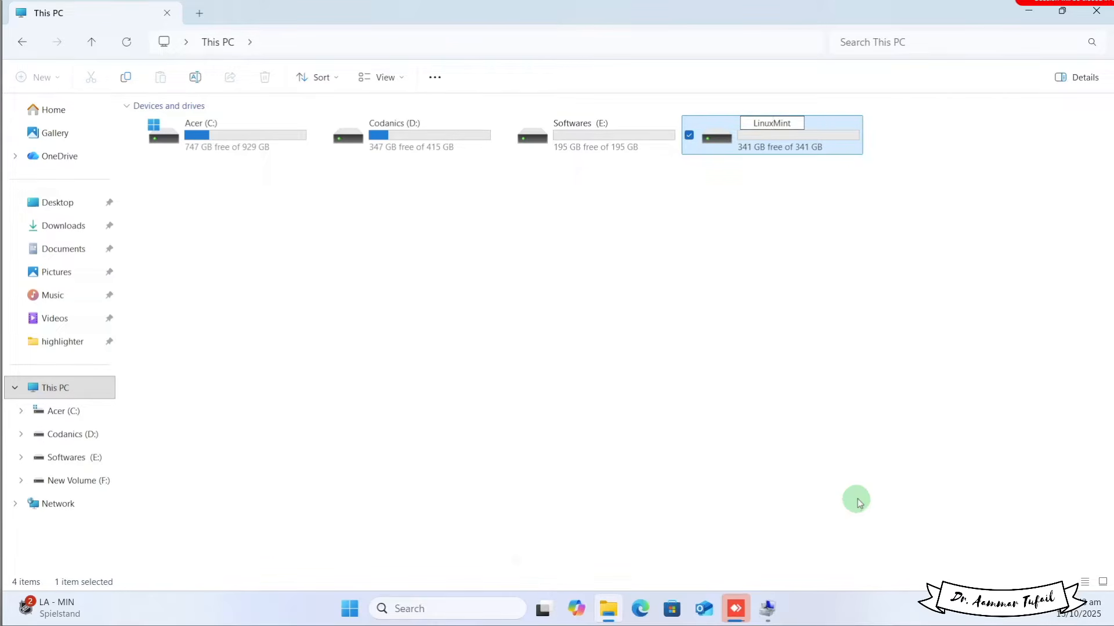
key("Return")
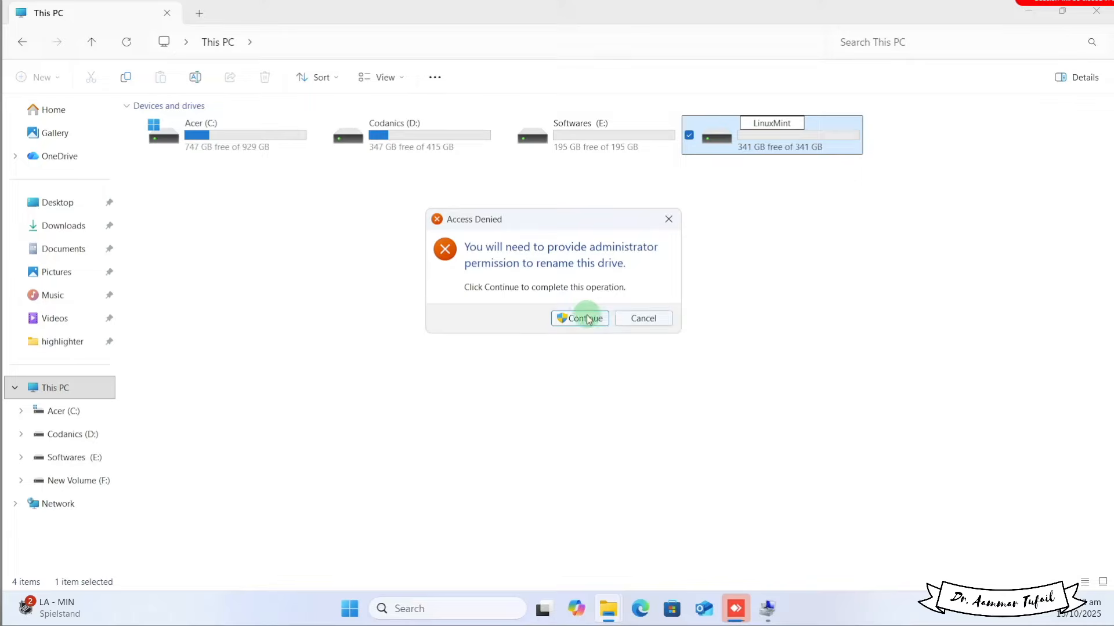
left_click(580, 318)
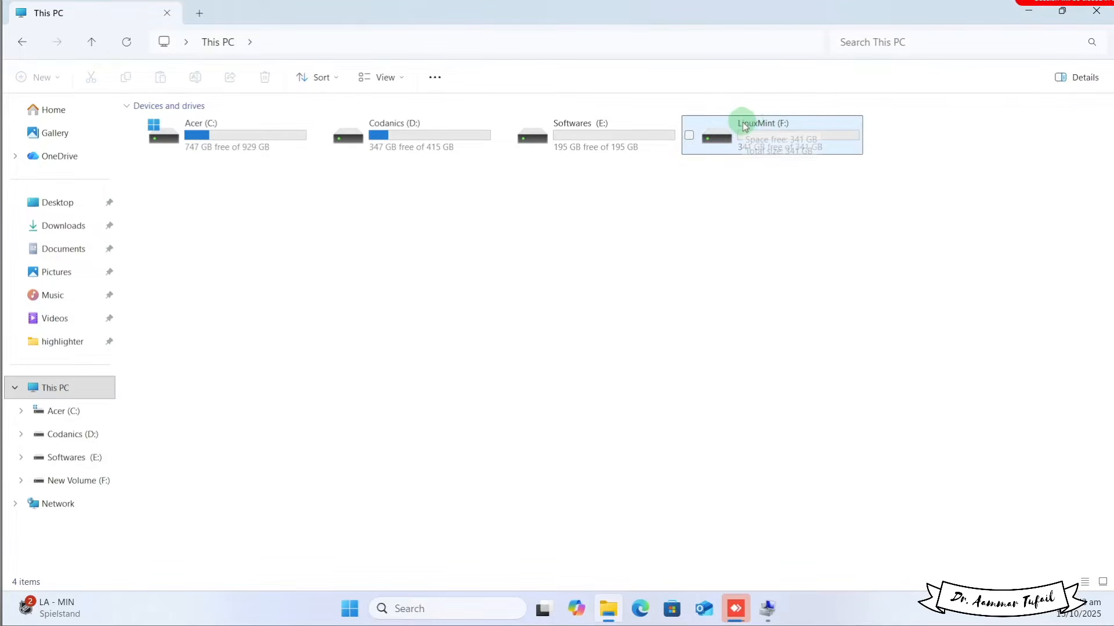
left_click(767, 609)
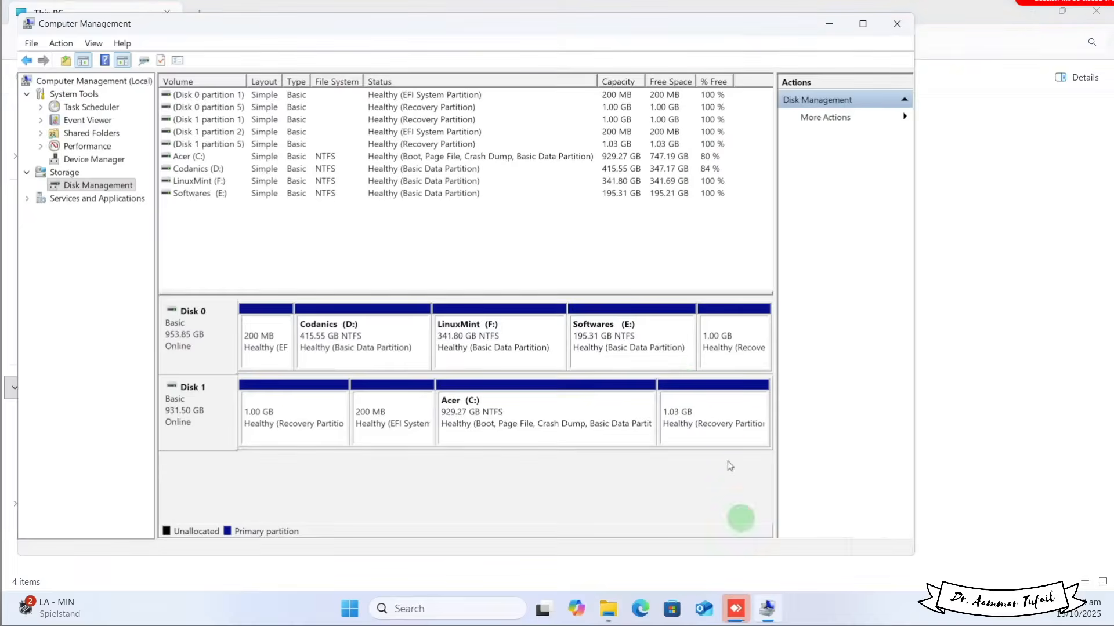
Step: Delete the LinuxMint (F:) volume in Disk Management
left_click(492, 345)
right_click(488, 343)
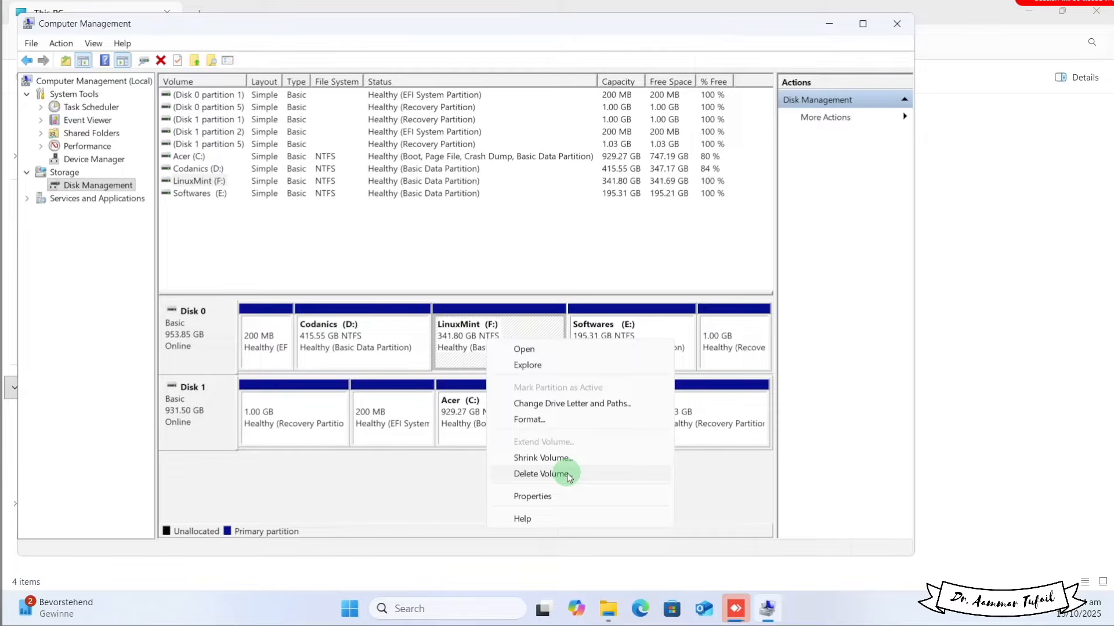
left_click(567, 475)
left_click(606, 398)
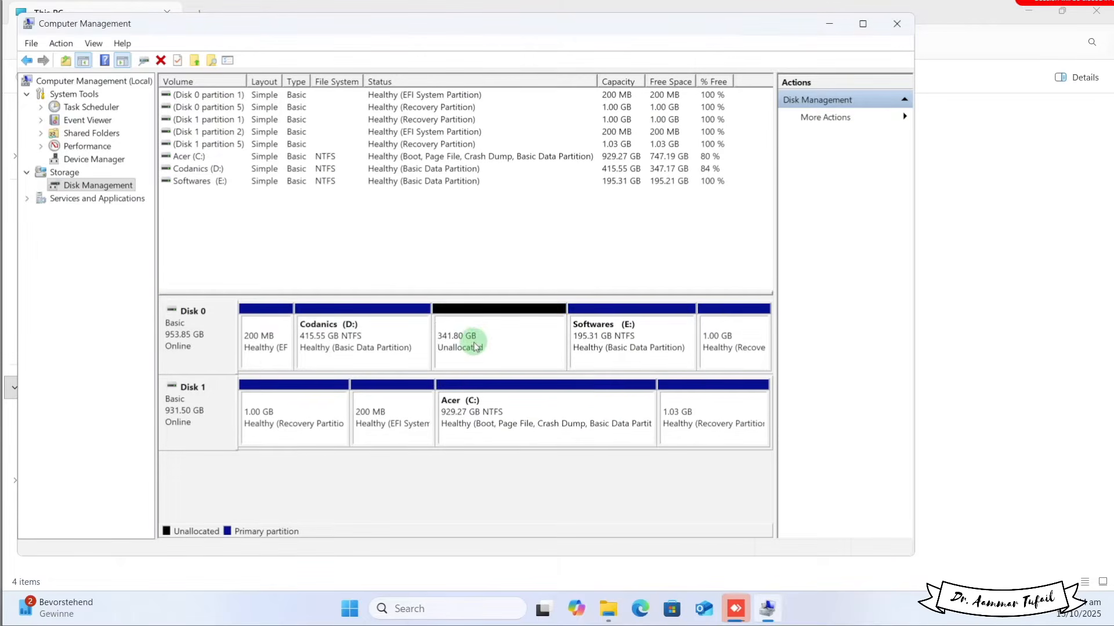
Step: Recreate New Volume (F:) with default size, letter and format, then select it in This PC
right_click(486, 341)
left_click(508, 344)
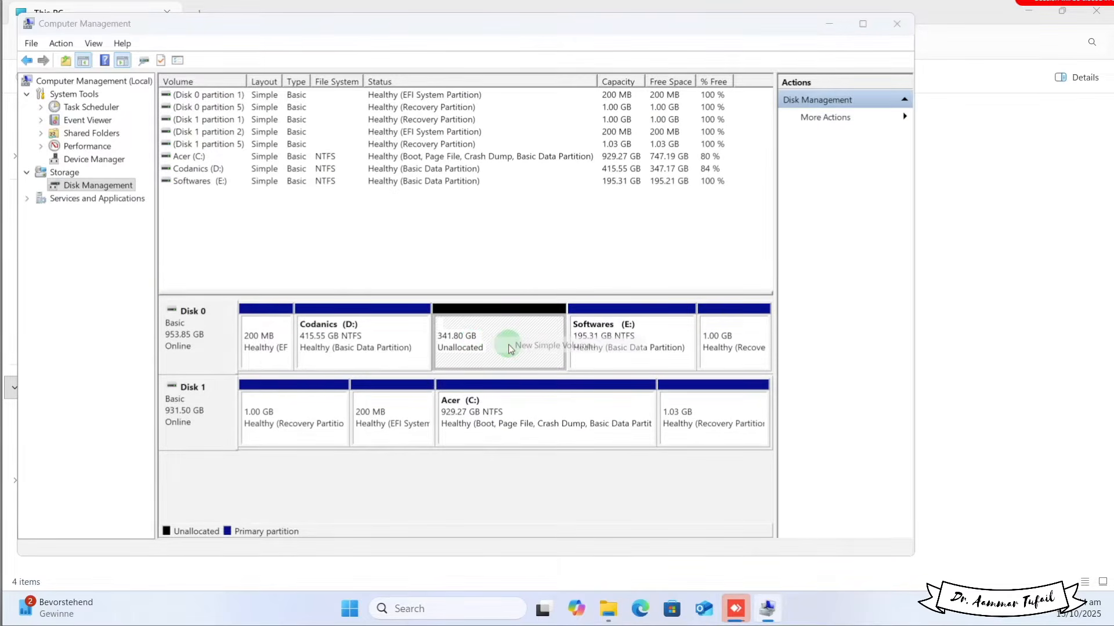
left_click(441, 352)
left_click(441, 353)
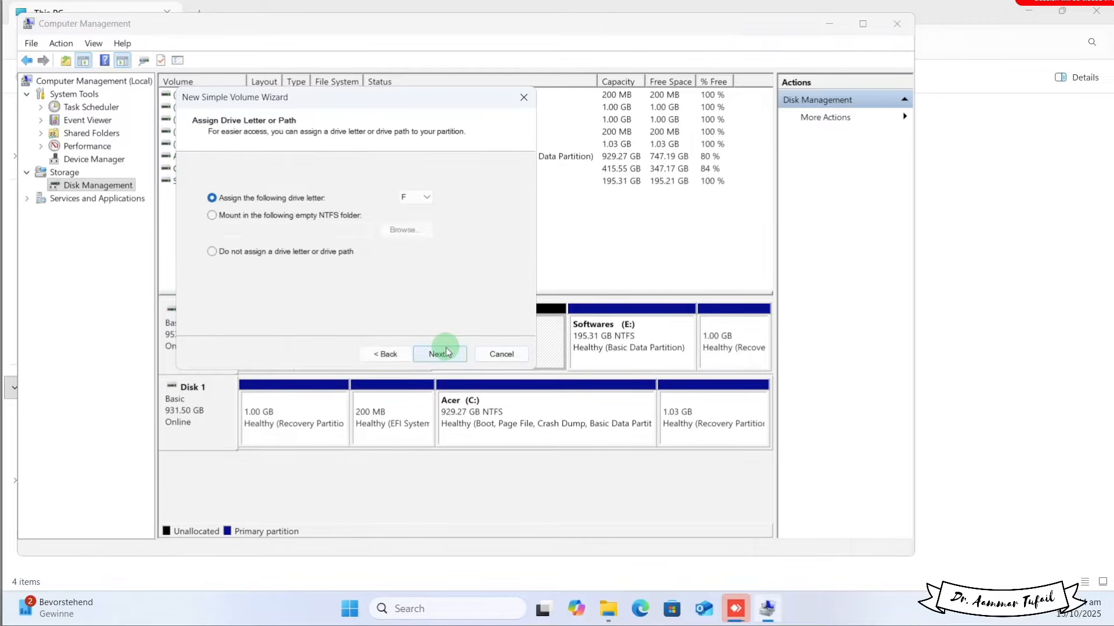
left_click(442, 353)
left_click(446, 352)
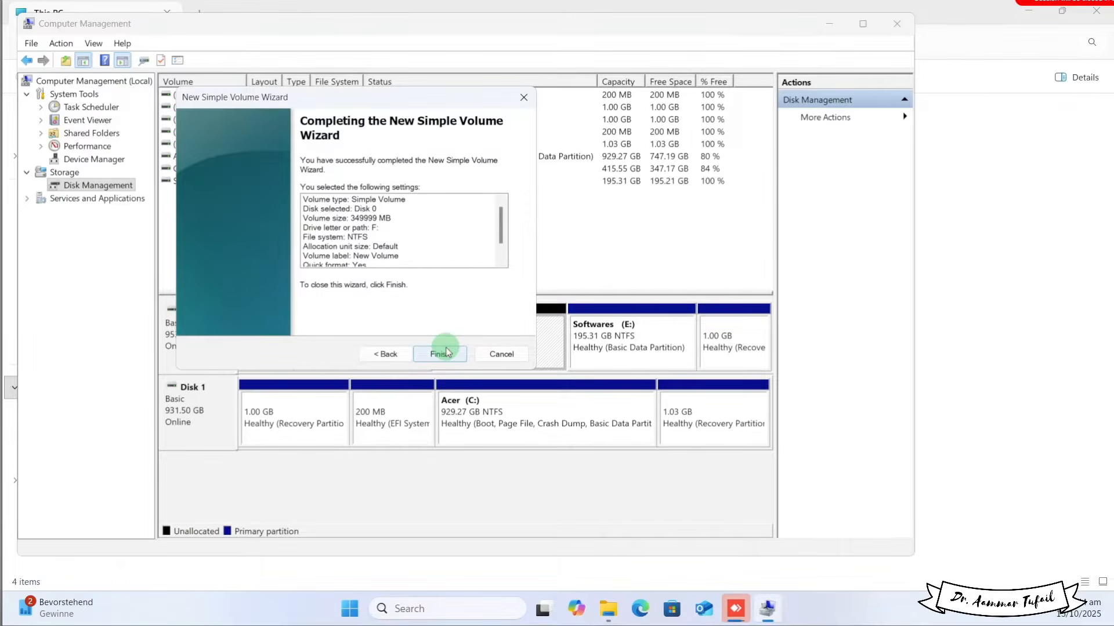
left_click(446, 352)
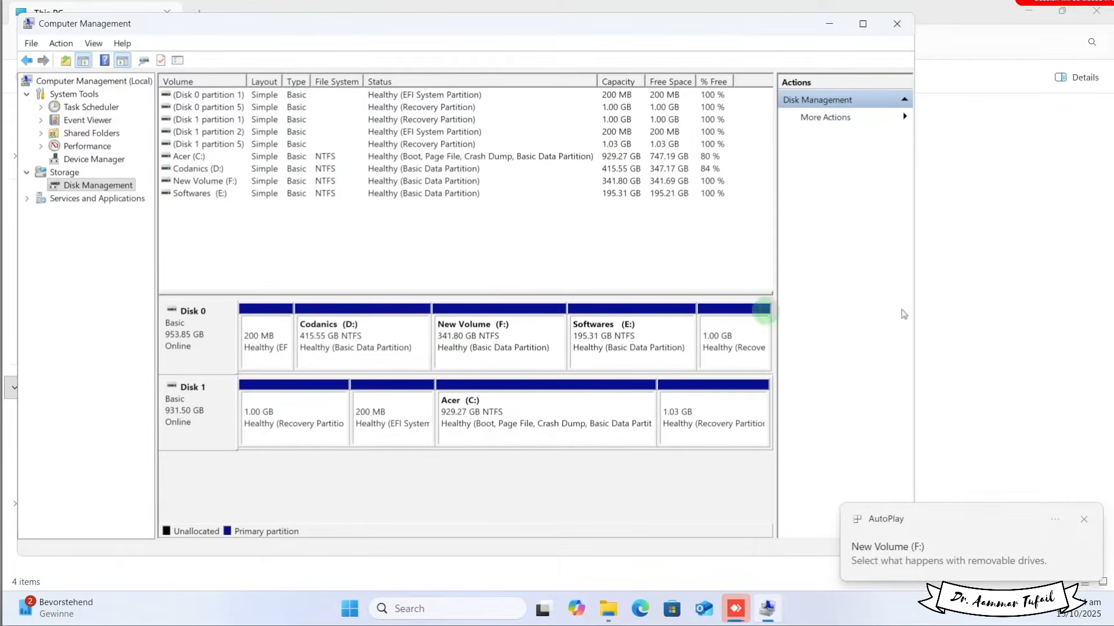
left_click(977, 304)
left_click(782, 141)
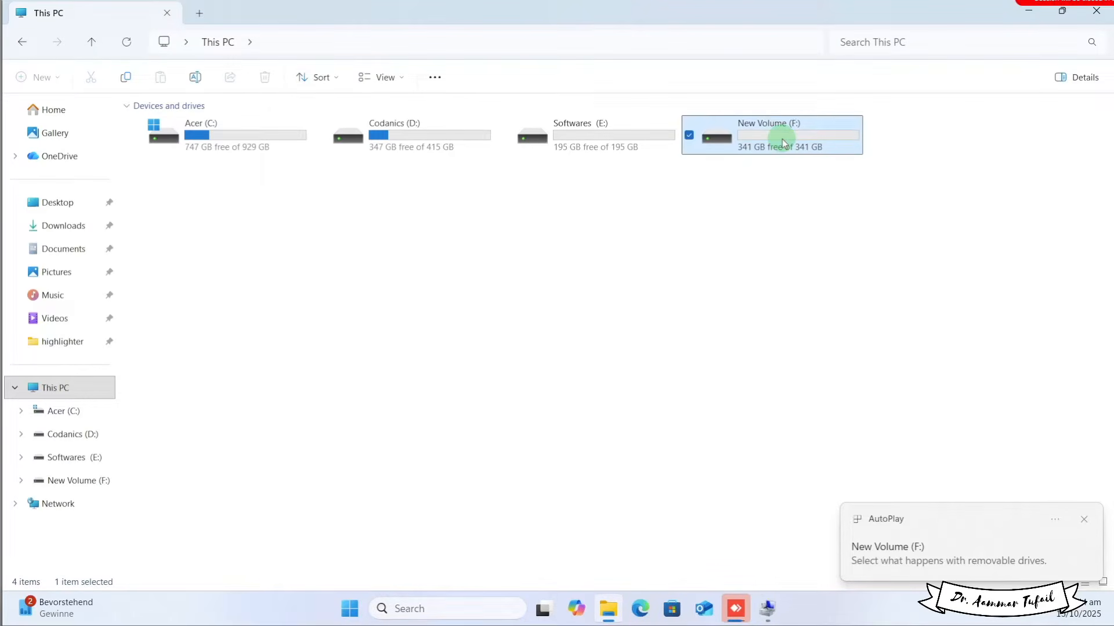
Step: Rename New Volume (F:) to LinuxMint, granting administrator permission in the Access Denied prompt
right_click(782, 141)
left_click(851, 154)
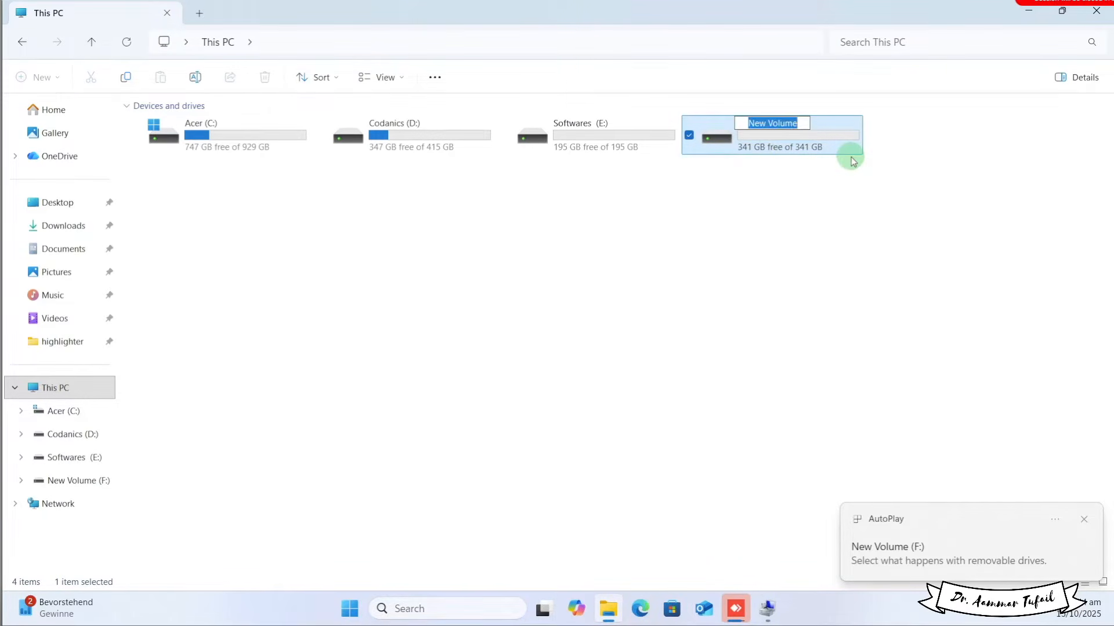
type("LinuxMint")
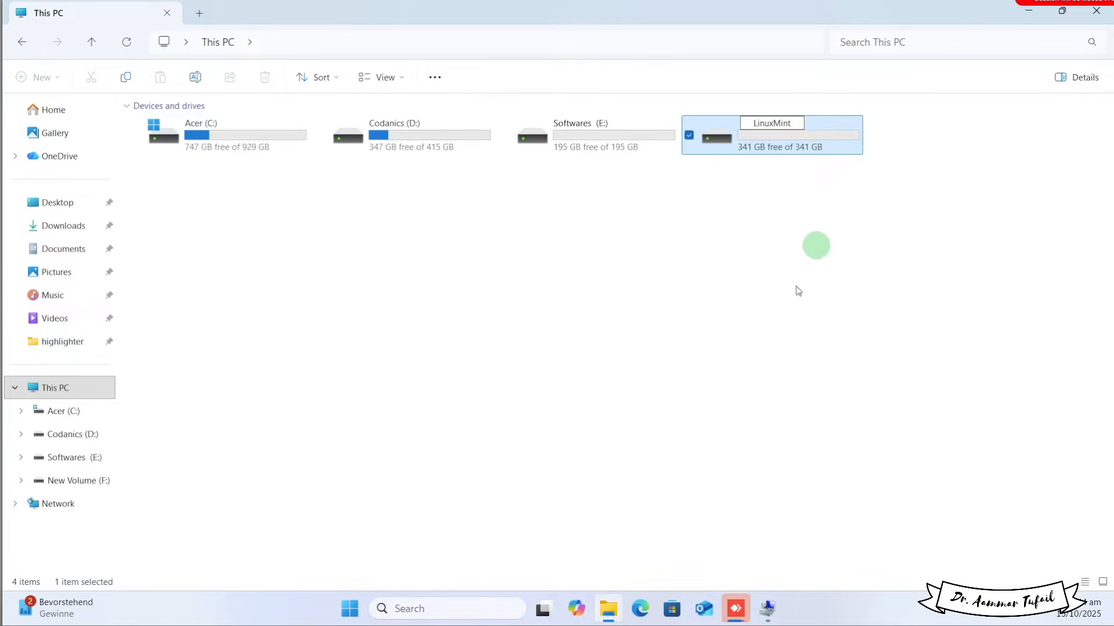
key("Return")
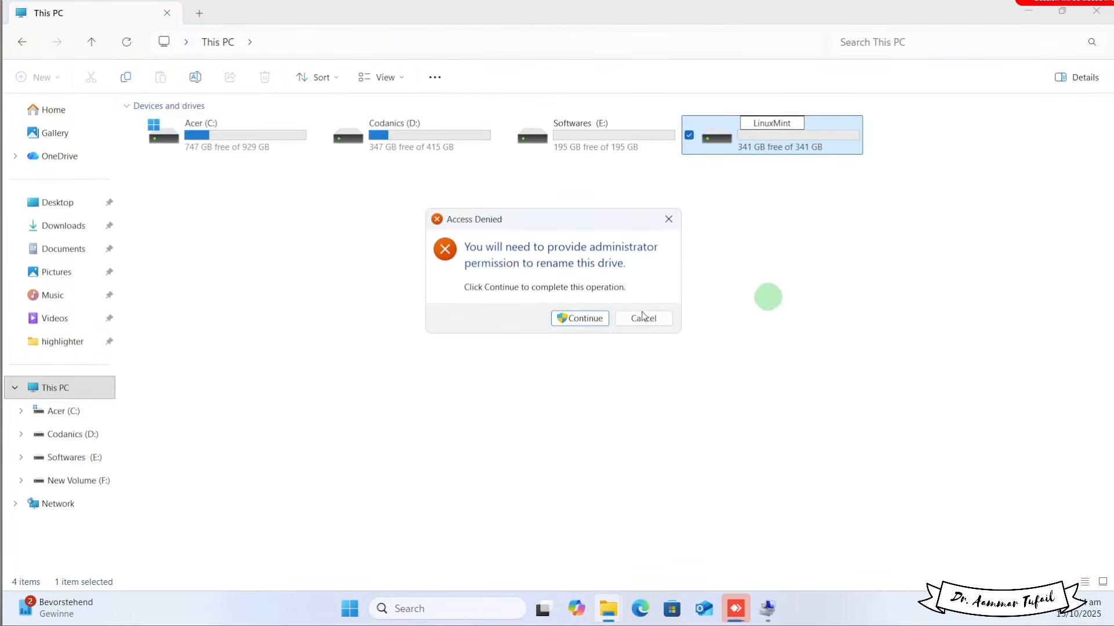
left_click(586, 318)
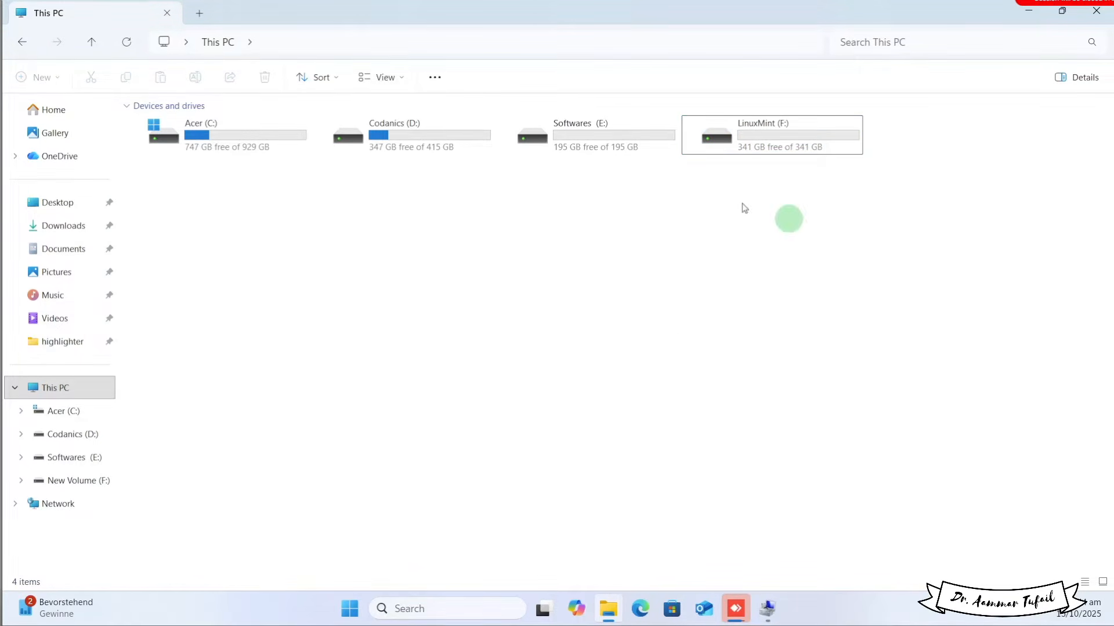
left_click_drag(718, 210, 777, 150)
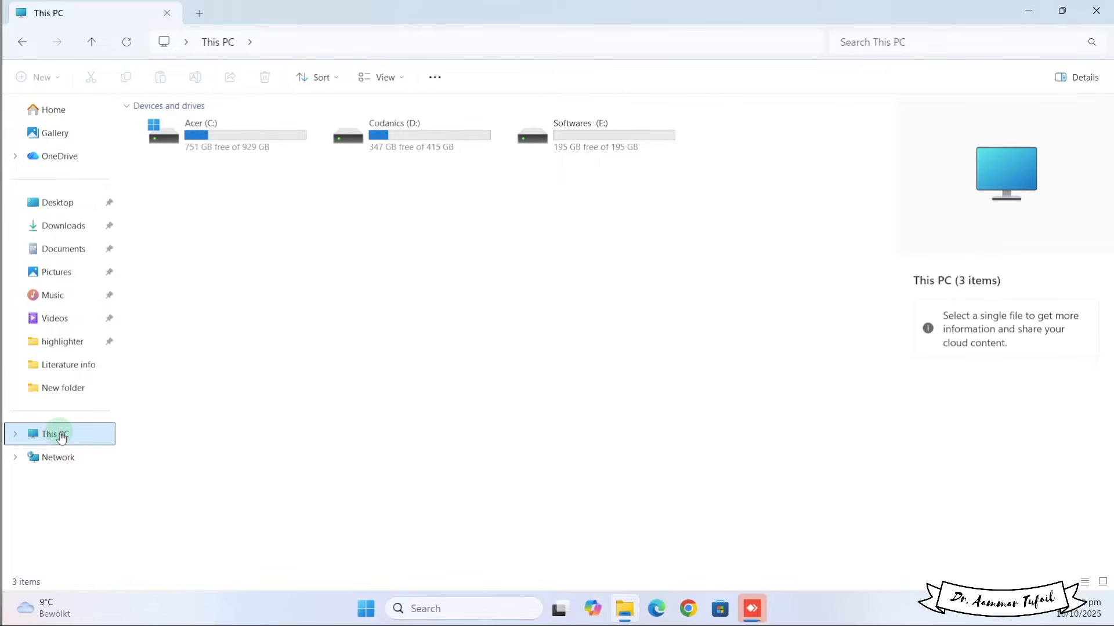
Step: Launch Computer Management using the Manage option on This PC's context menu
right_click(61, 438)
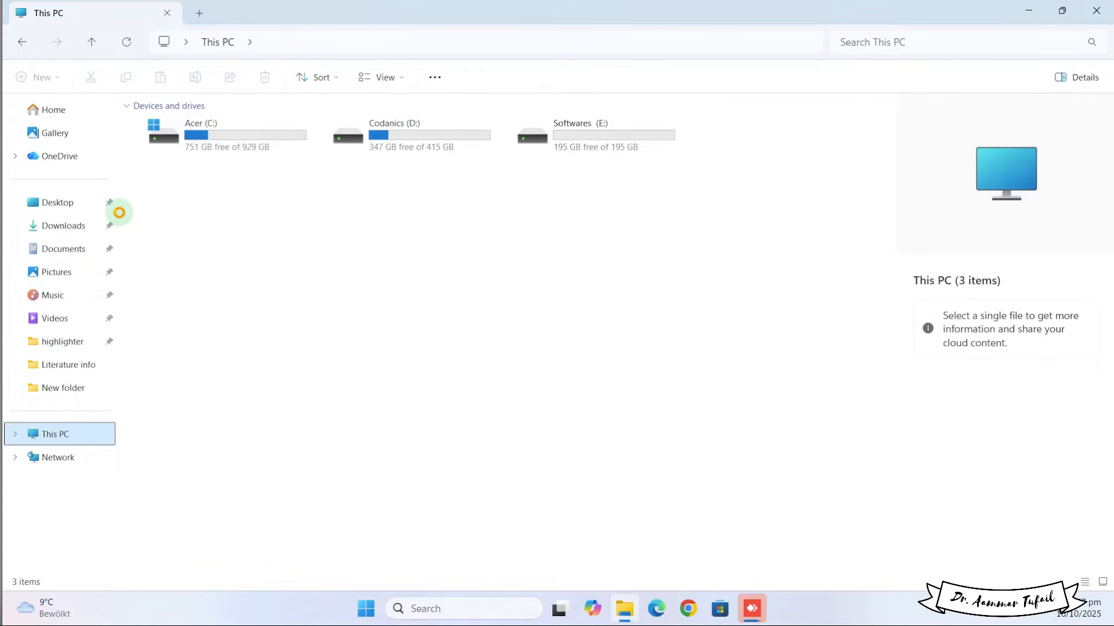
right_click(119, 212)
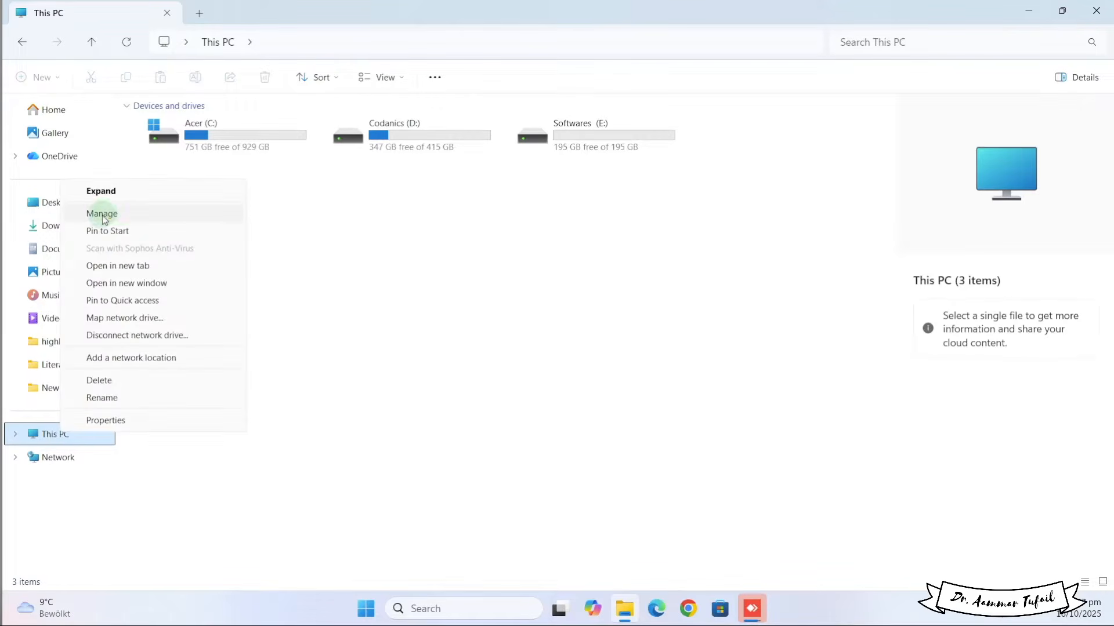
left_click(102, 213)
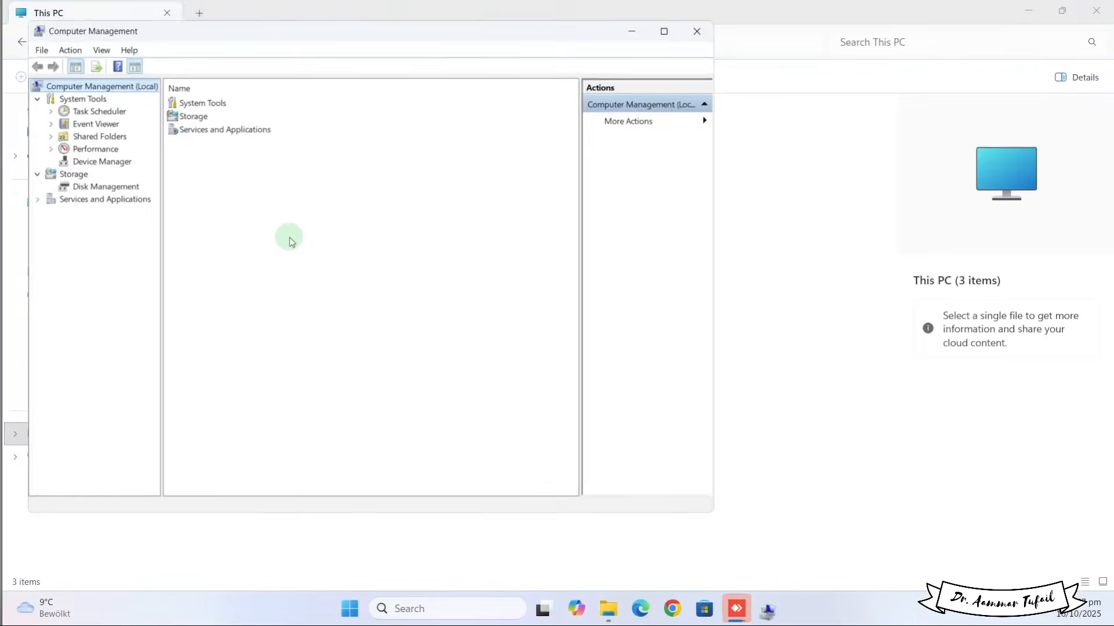
Step: Open Storage > Disk Management and select the 341.80 GB Unallocated block on Disk 0
double_click(201, 116)
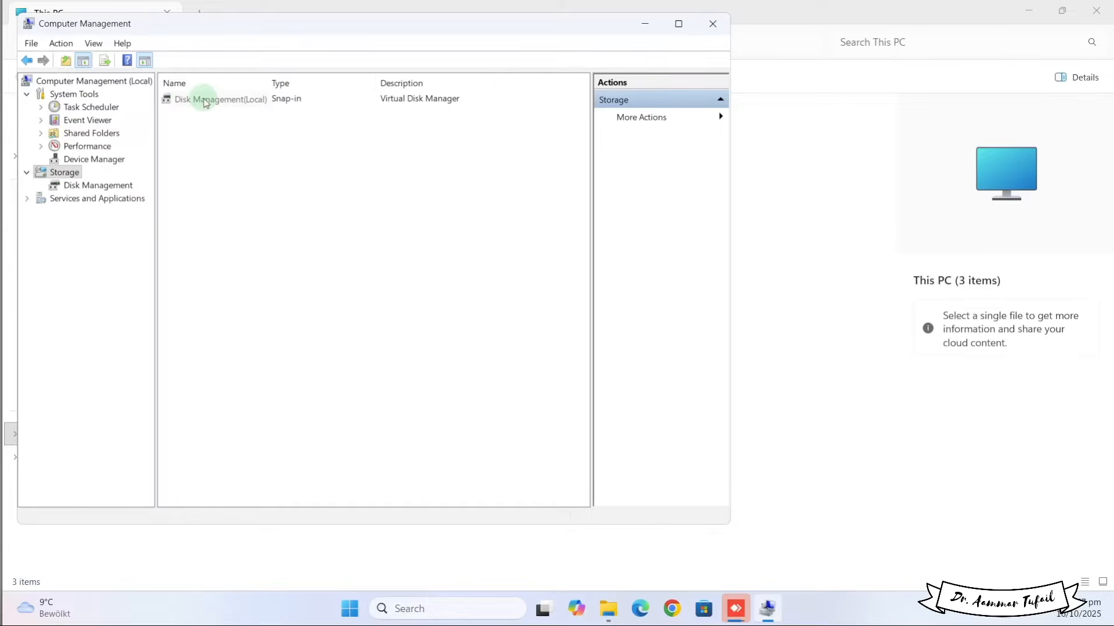
double_click(205, 101)
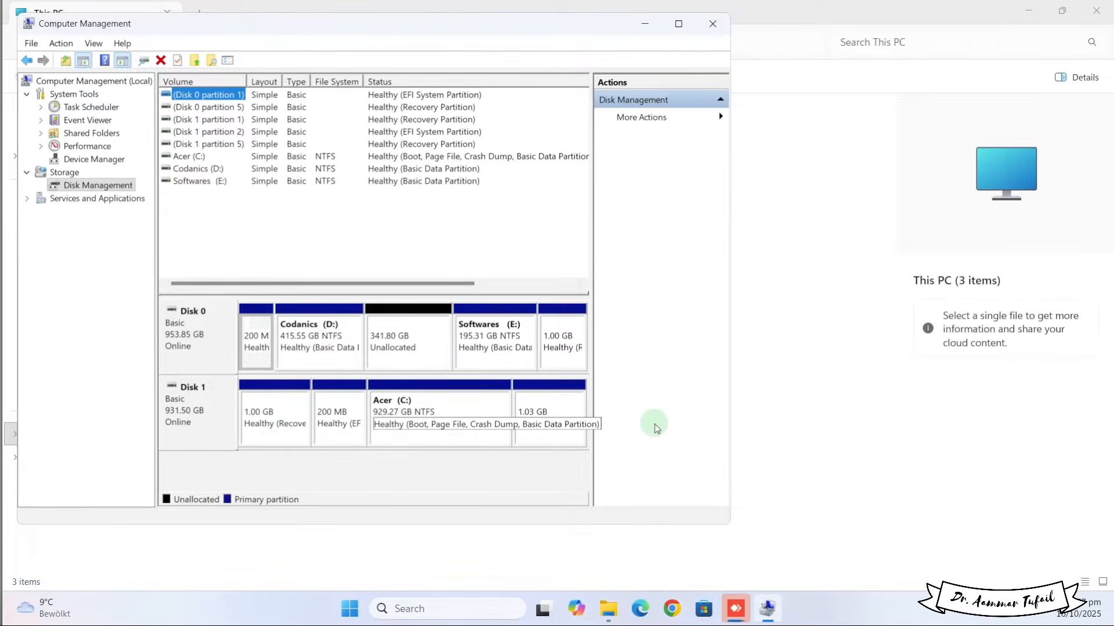
left_click(408, 345)
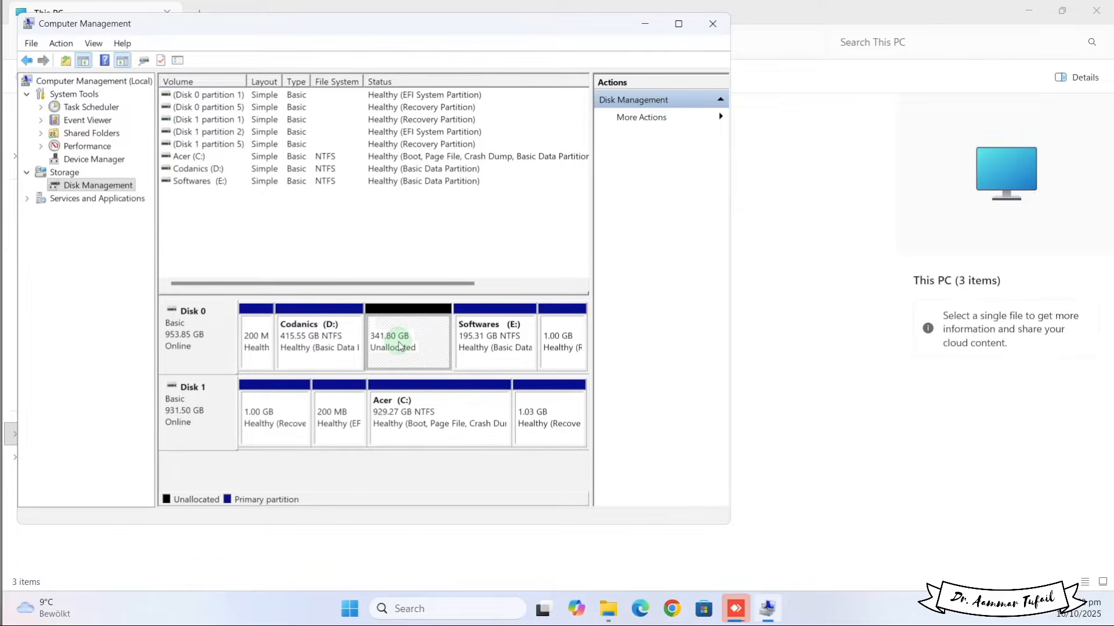
key("Caps_Lock")
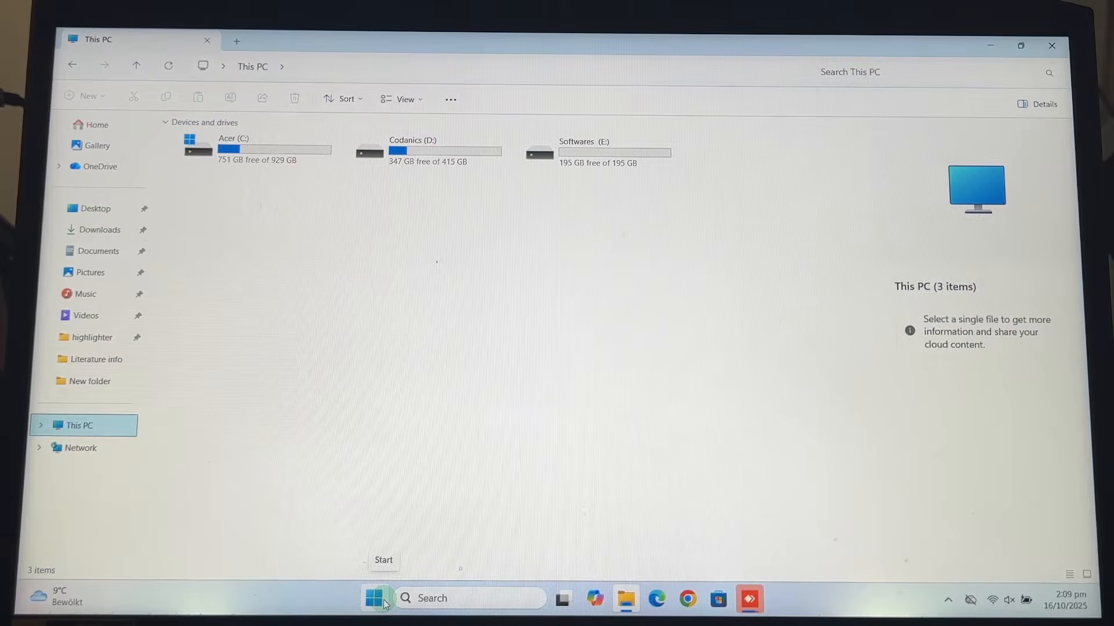
Step: Shut down the laptop from the Start menu's power options
left_click(384, 604)
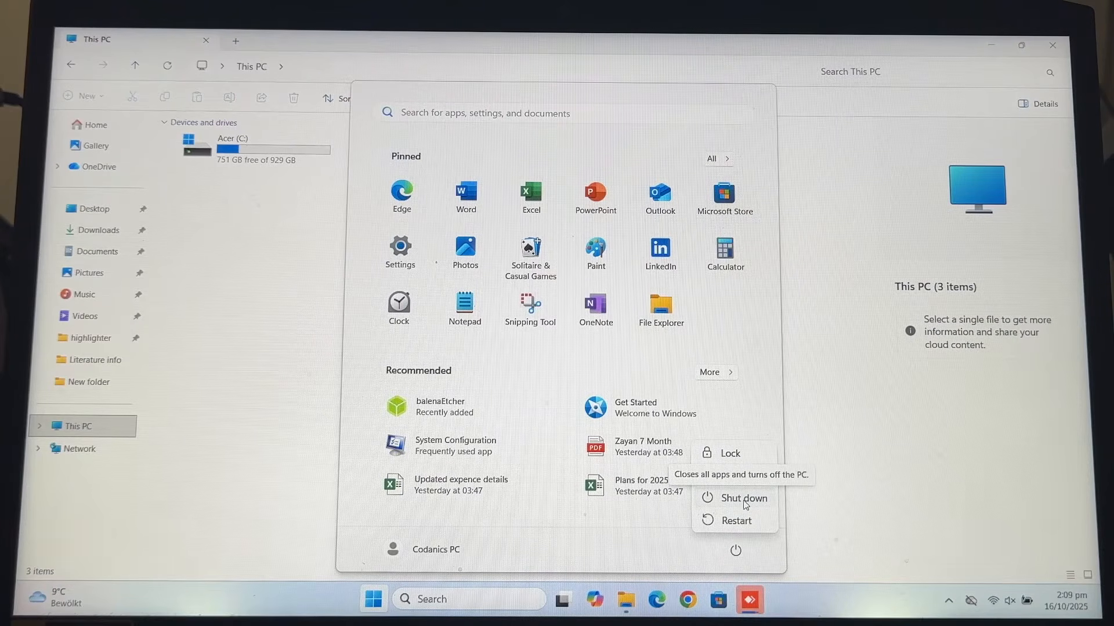
left_click(744, 500)
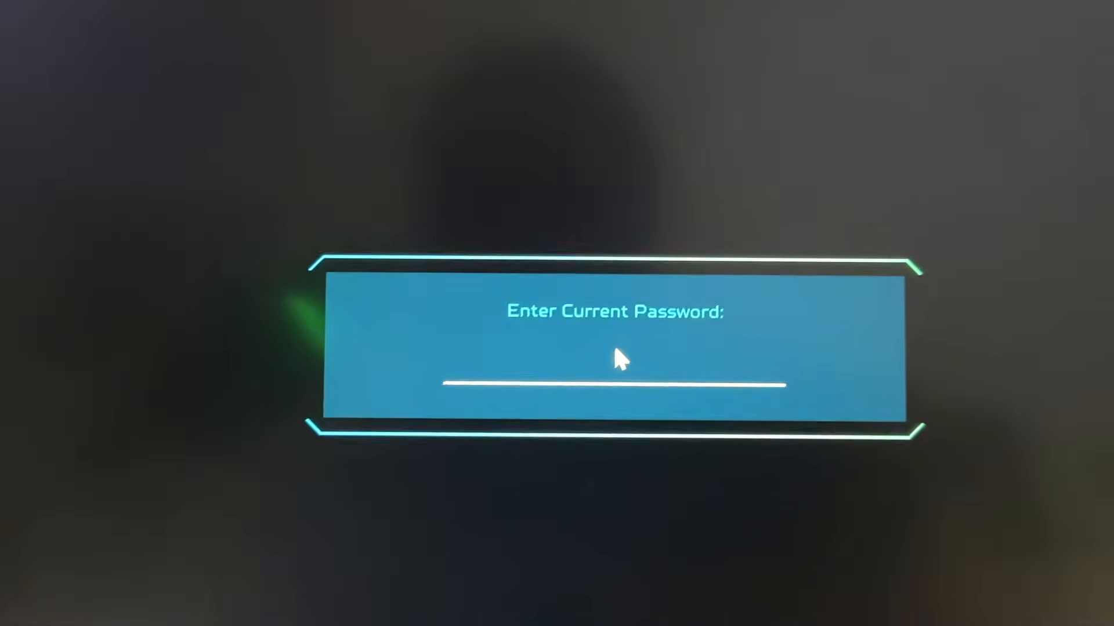
Step: Enter the BIOS password and switch from EZ Mode to the advanced setup pages
type("****")
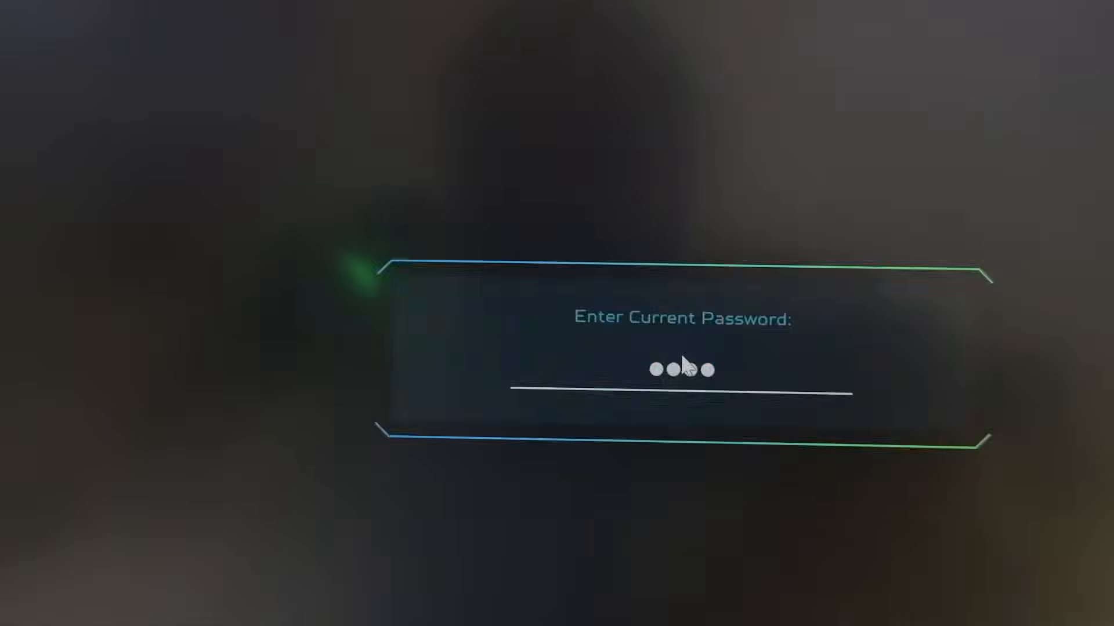
key("Return")
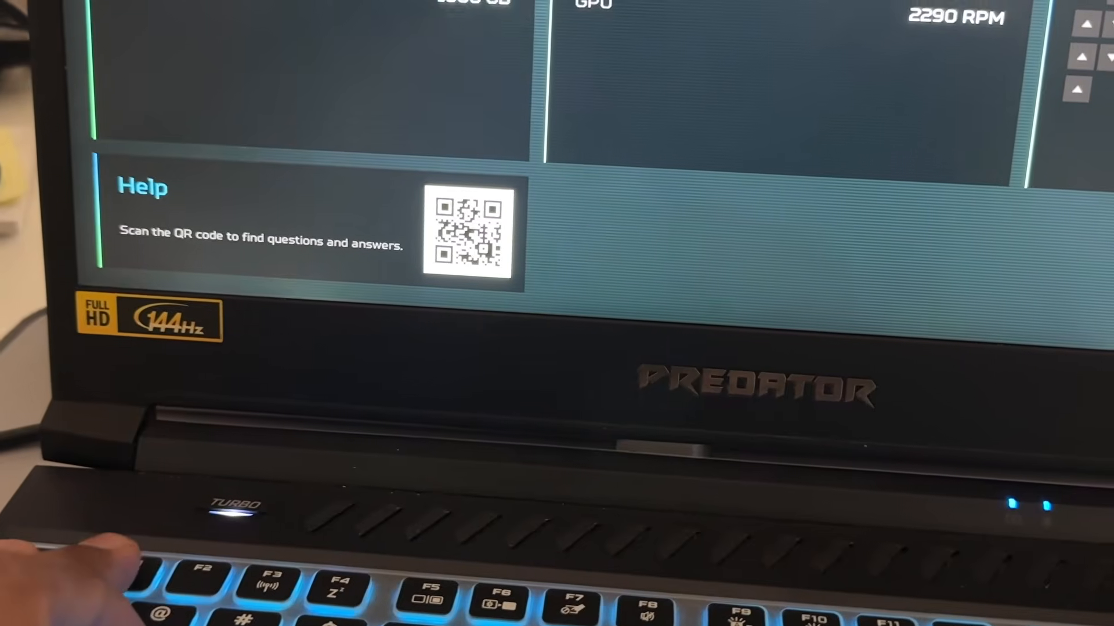
key("F1")
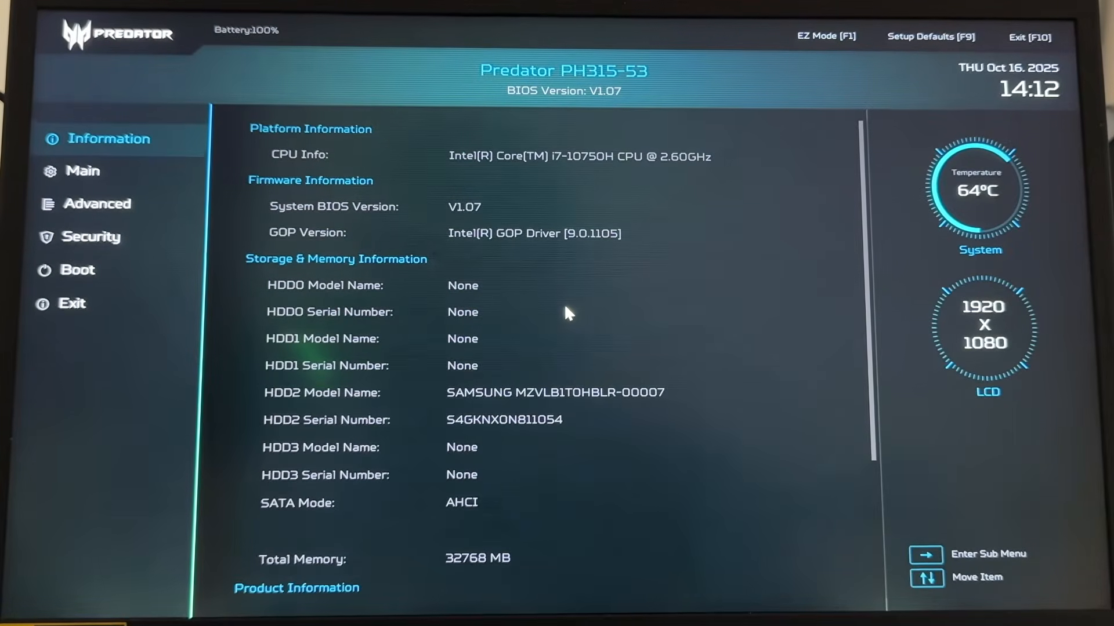
Step: On the Main page, browse F12 Boot Menu, Network Boot, D2D Recovery and Display Language settings
key("Right")
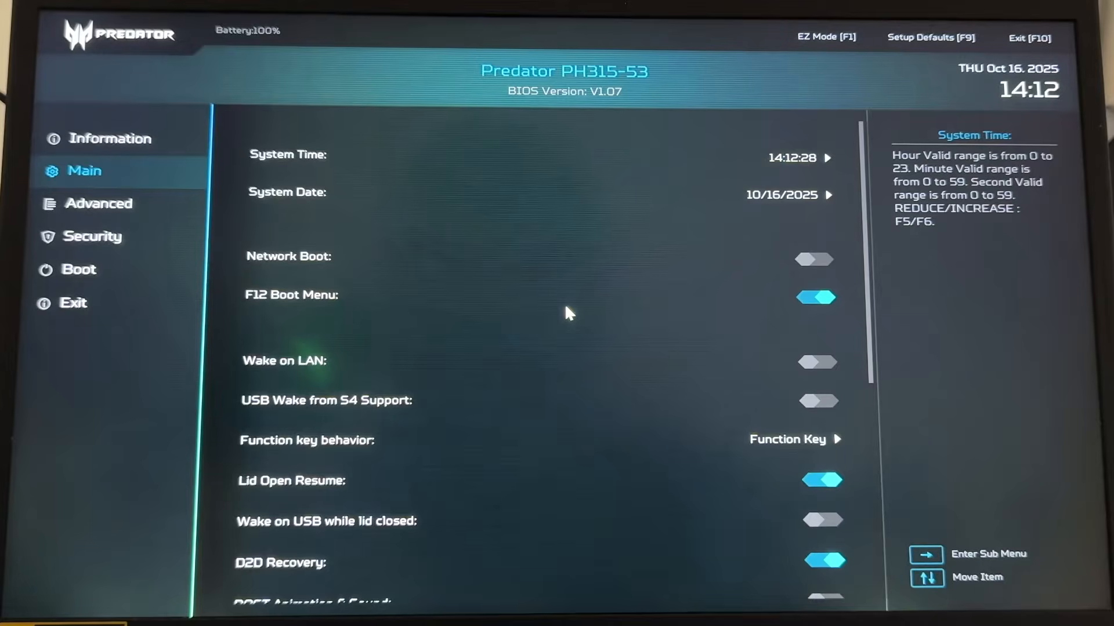
key("Down")
key("Down")
key("Down")
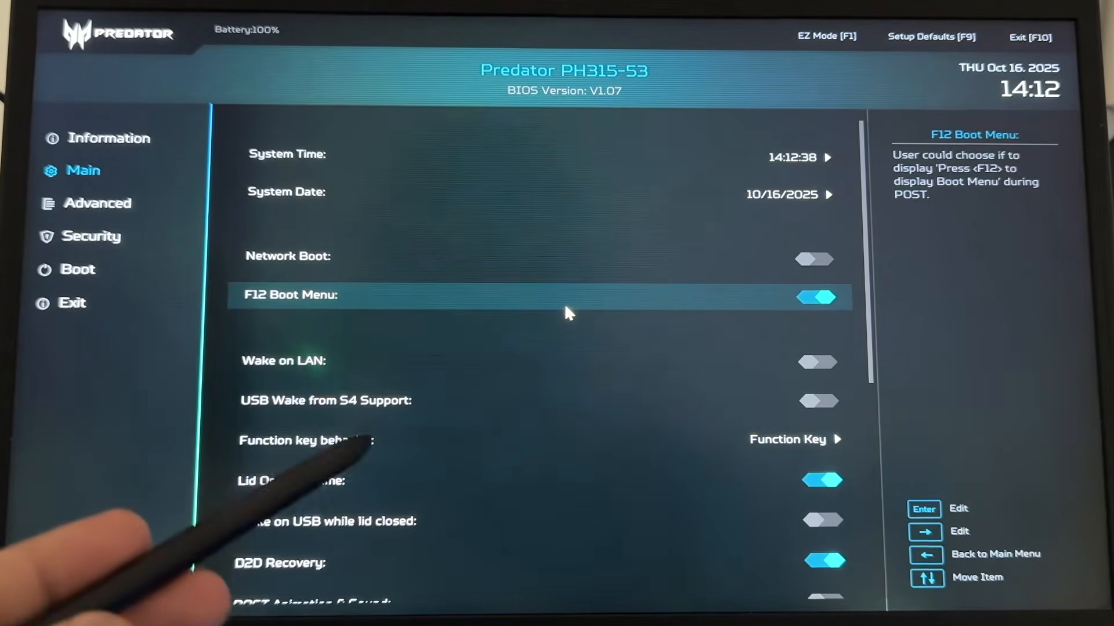
key("Down")
key("Down")
key("Down")
key("Down")
key("Down")
key("Down")
key("Down")
key("Down")
key("Down")
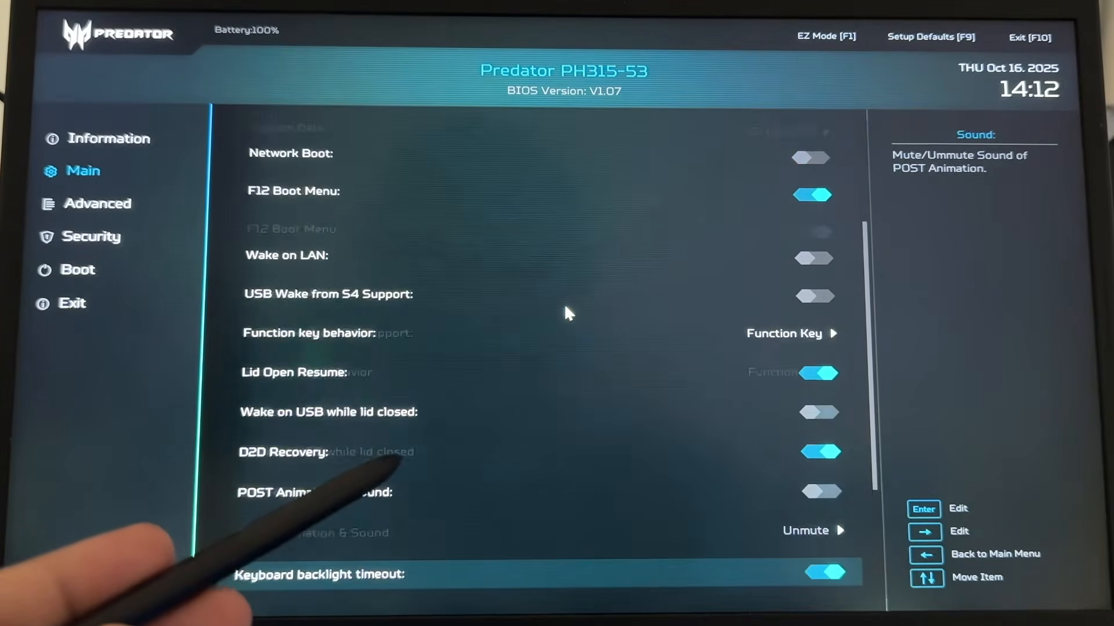
key("Down")
key("Down")
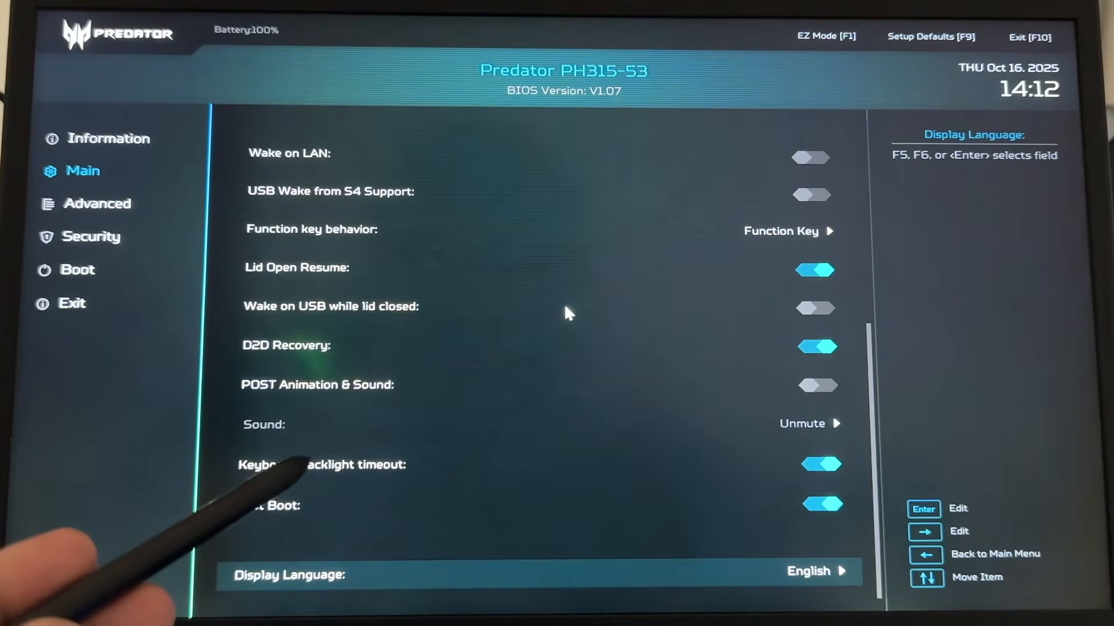
key("Up")
key("Up")
key("Up")
key("Up")
key("Up")
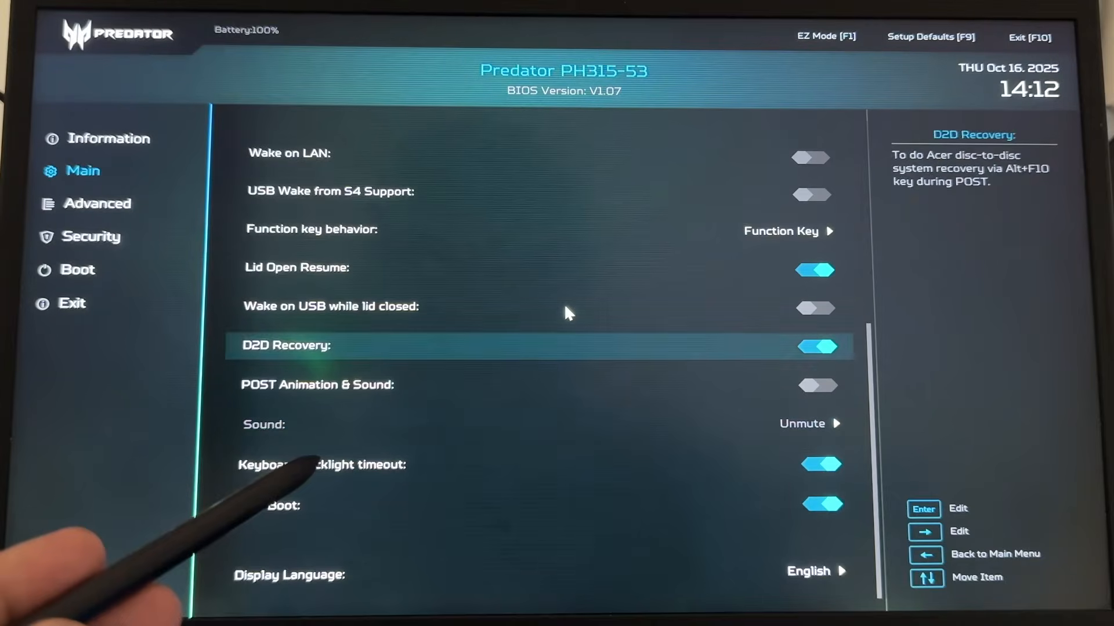
key("Up")
key("Up")
key("Up")
key("Up")
key("Up")
key("Up")
key("Up")
key("Up")
key("Down")
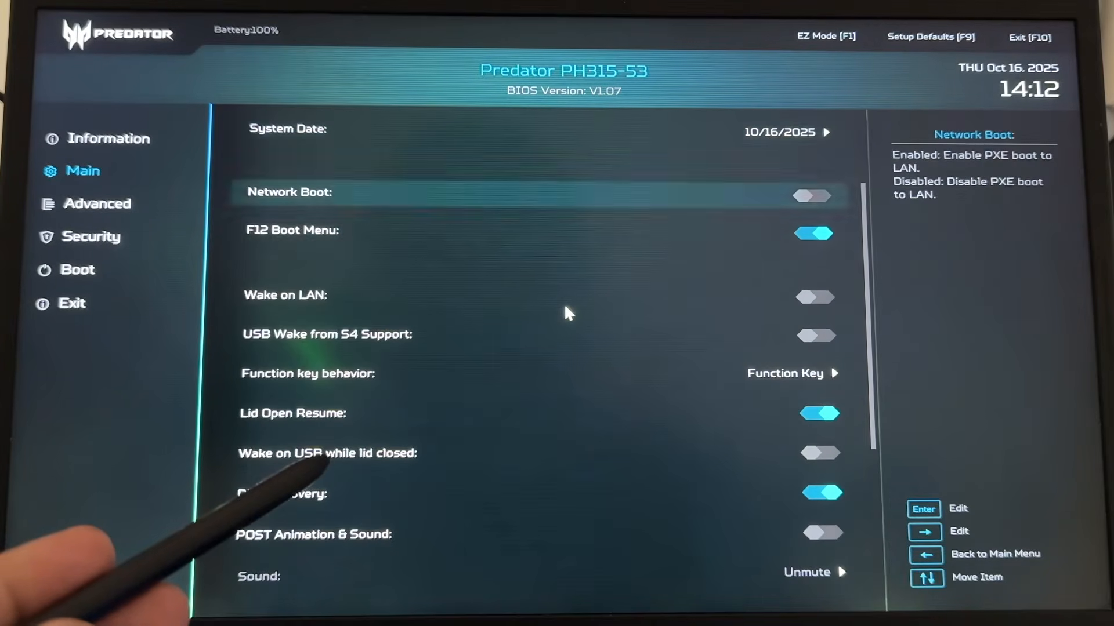
key("Down")
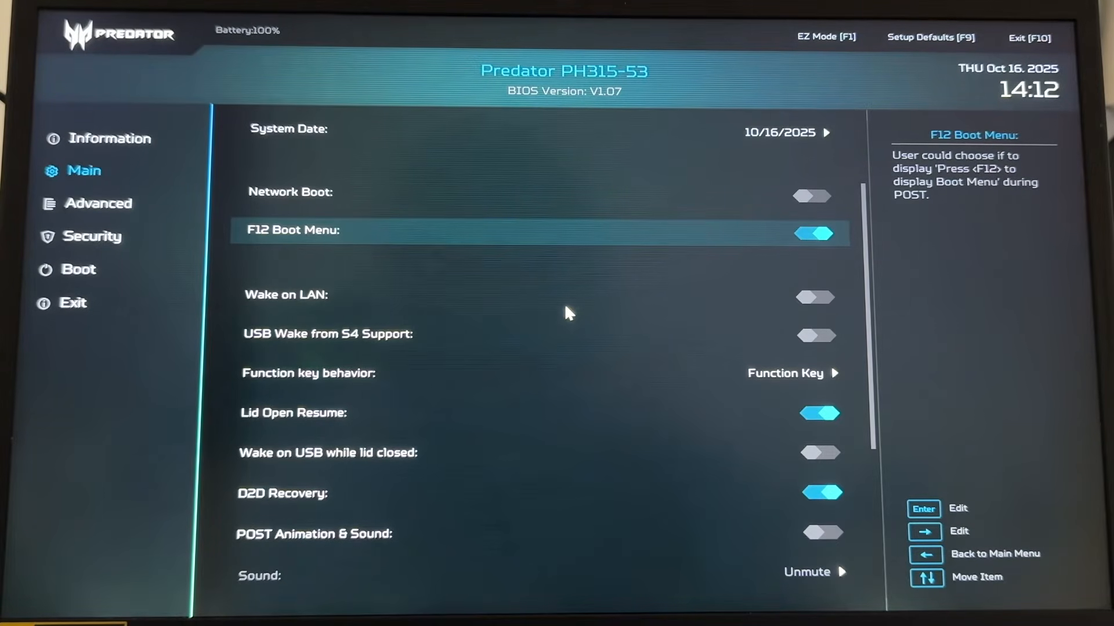
Step: Reveal the hidden SATA Mode setting with Ctrl+S and confirm it stays at AHCI
key("ctrl+s")
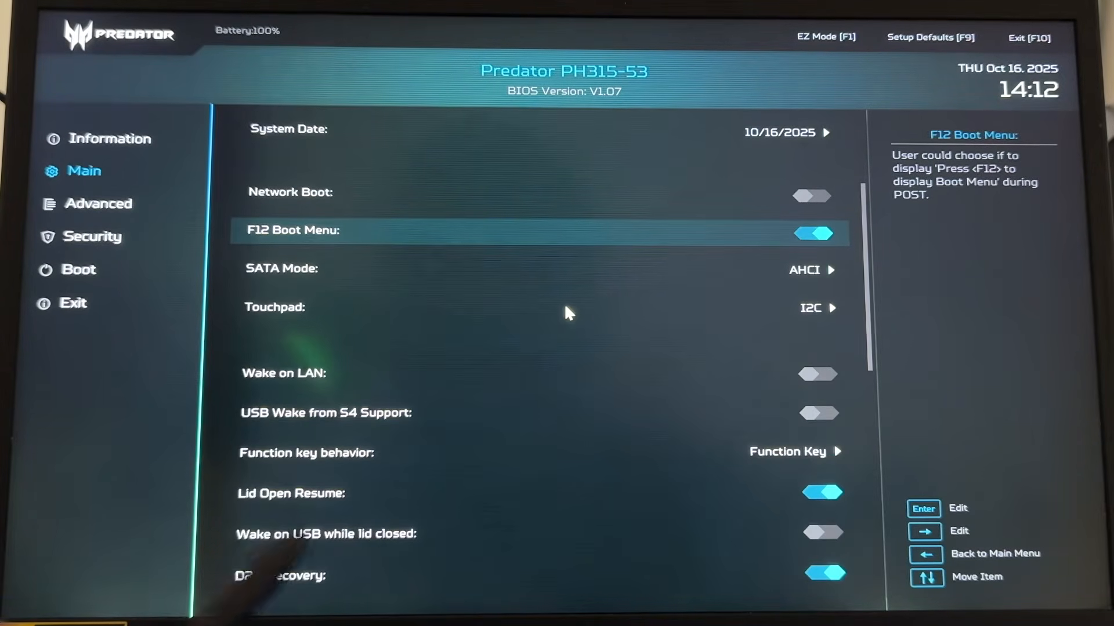
key("Down")
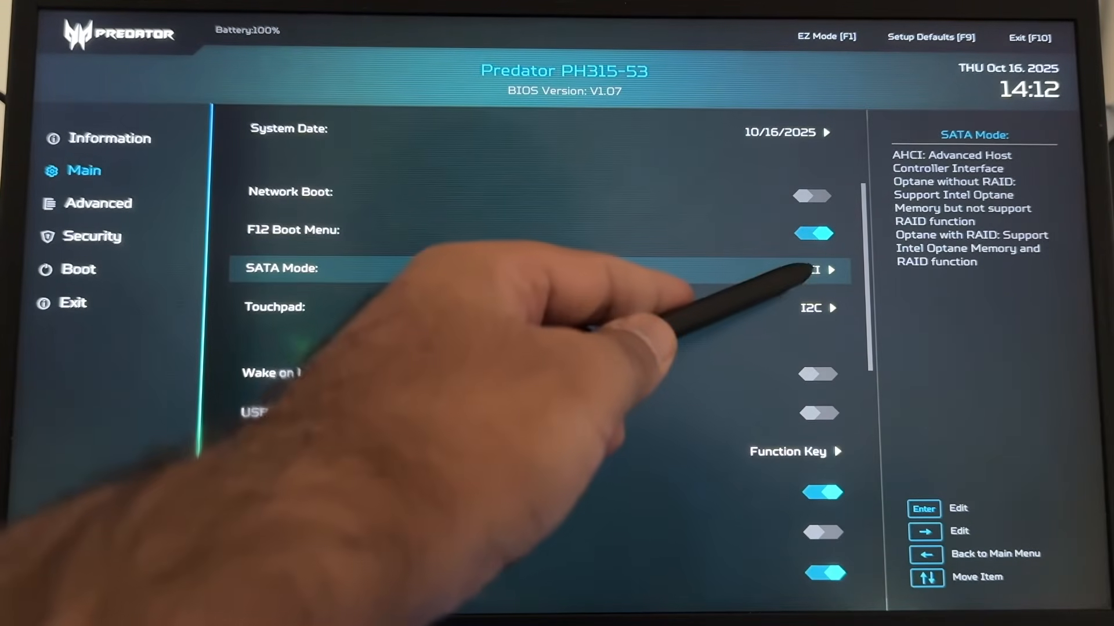
key("Return")
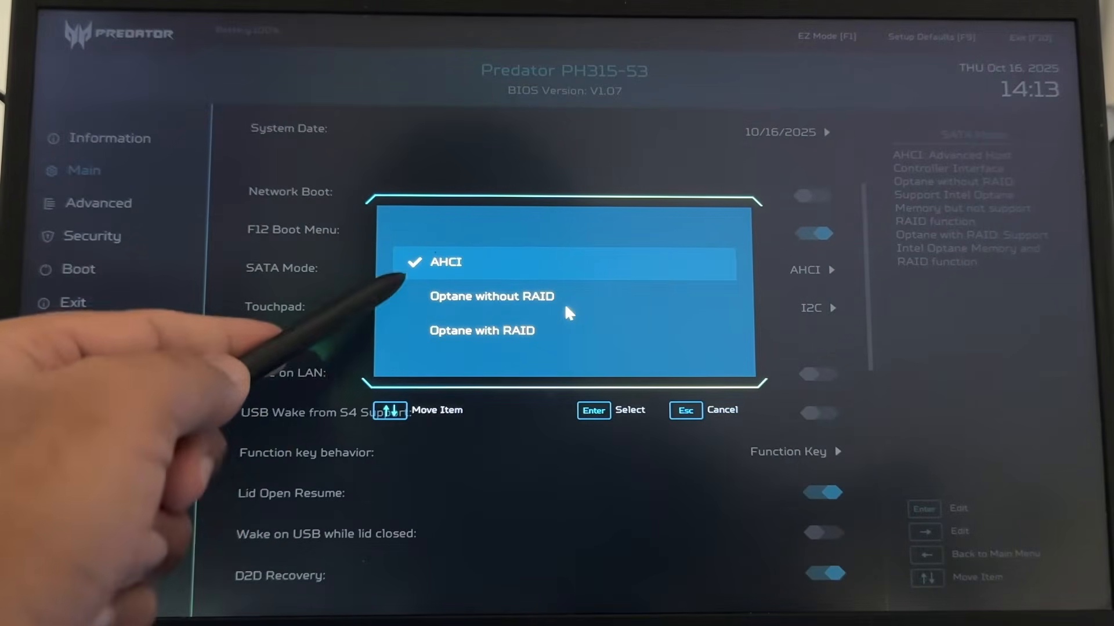
key("Escape")
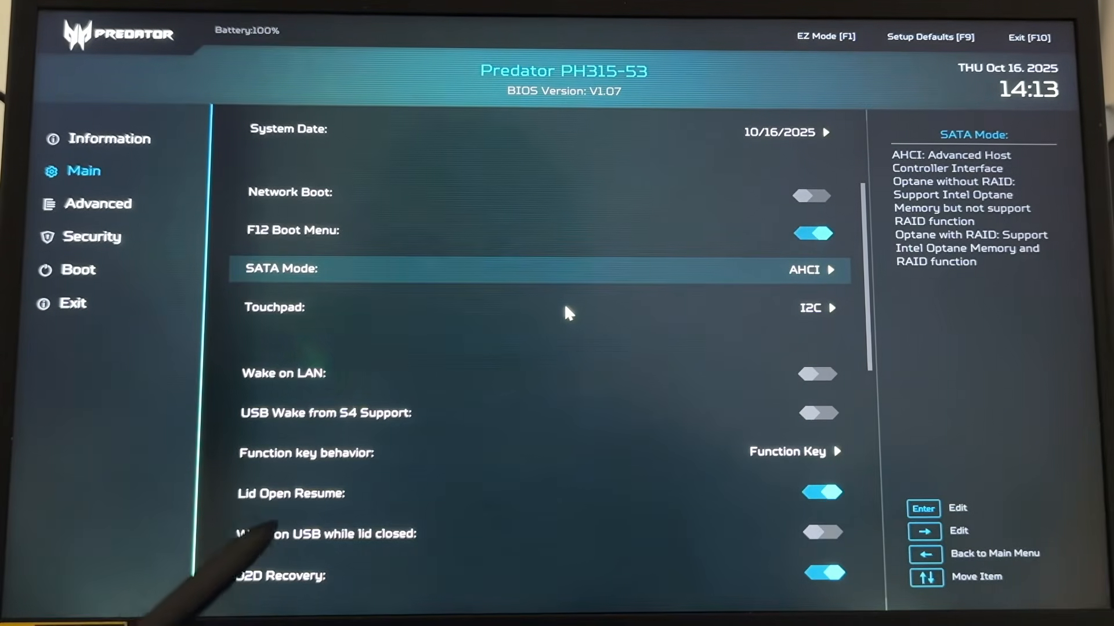
key("Left")
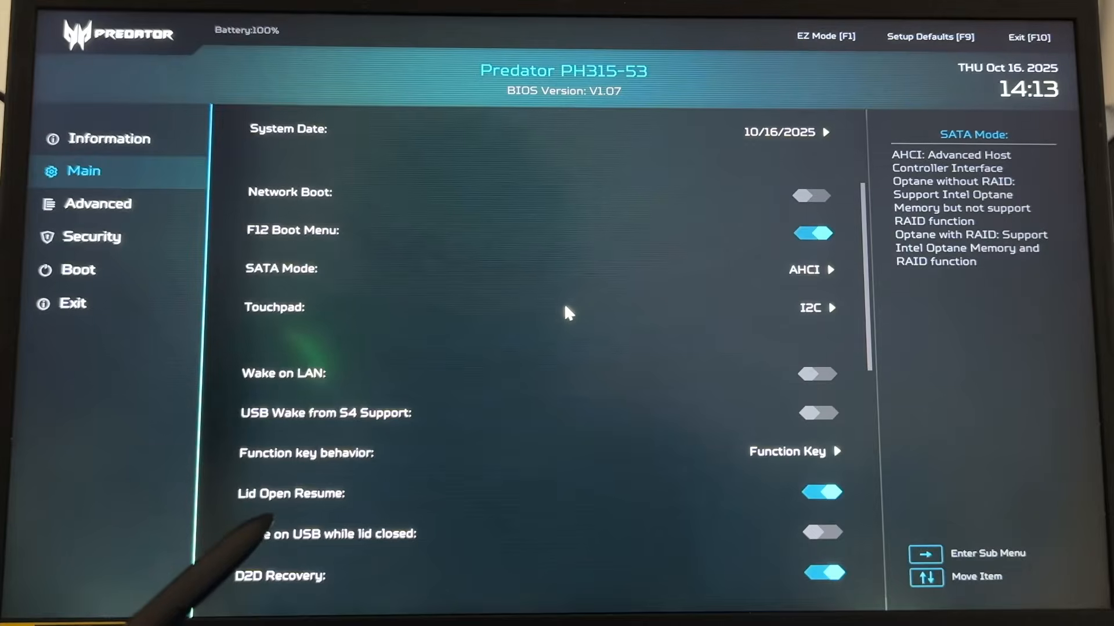
key("Right")
key("Up")
key("Down")
key("Left")
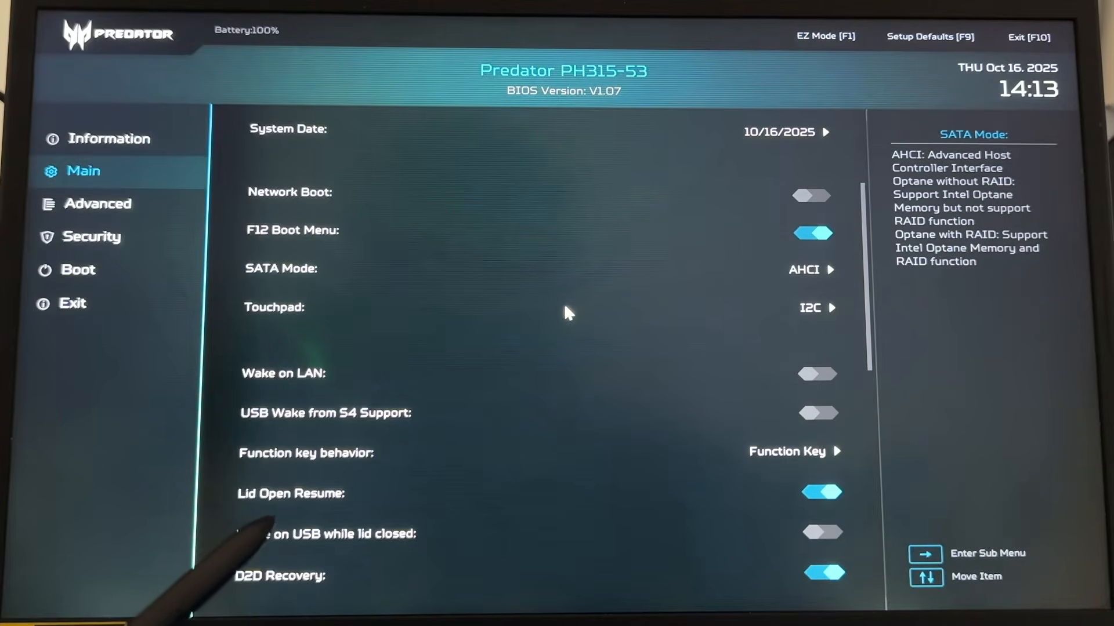
key("Down")
key("Down")
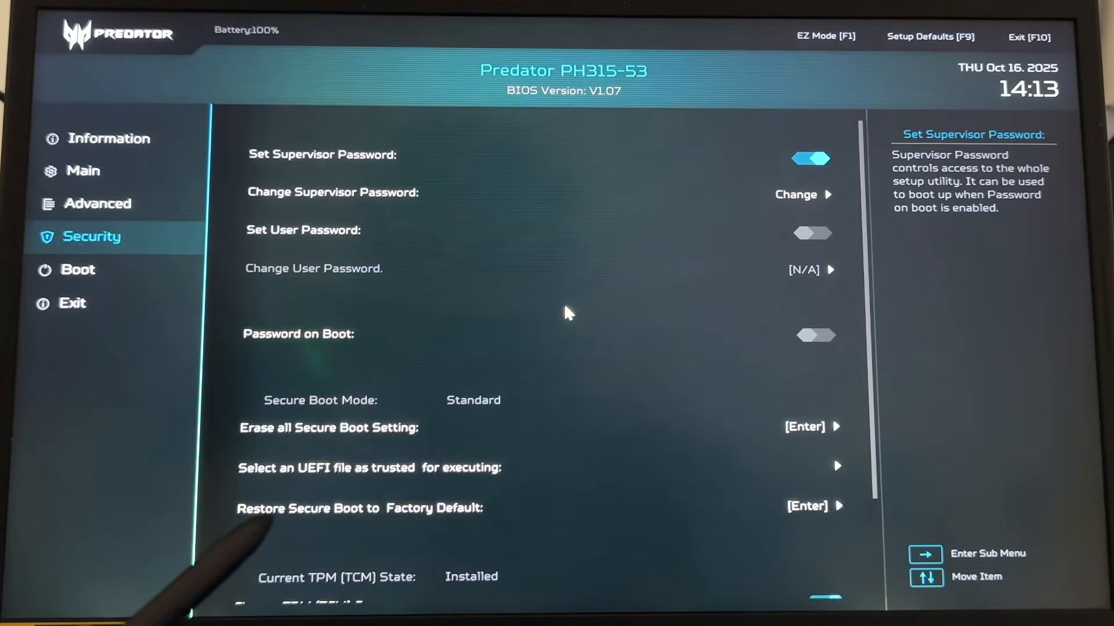
Step: Review the Security page's password settings, including Set Supervisor Password
key("Up")
key("Down")
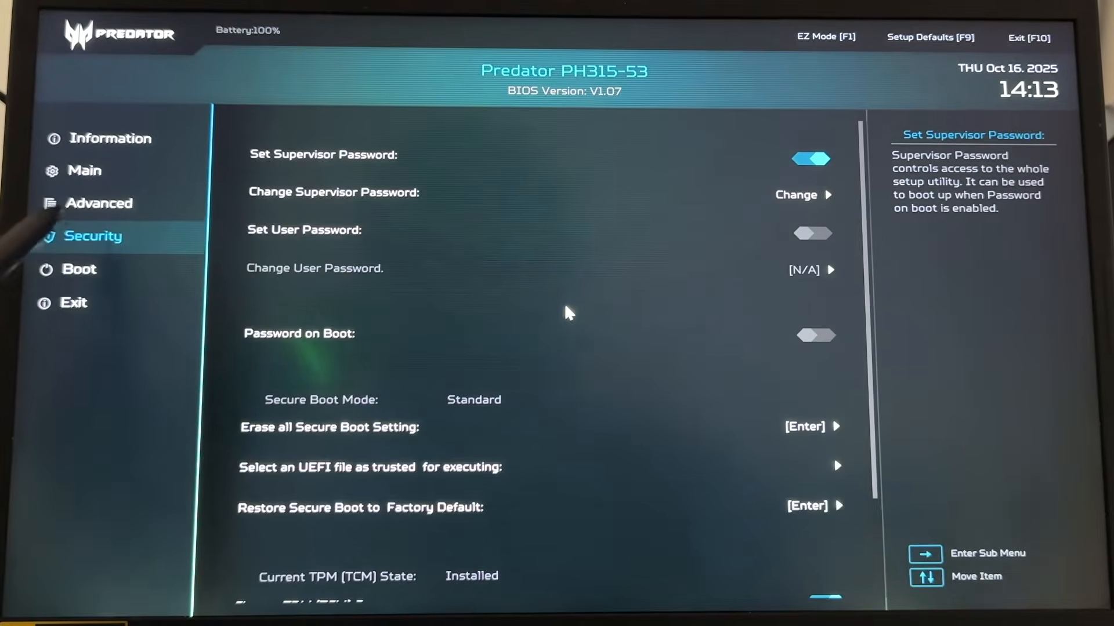
key("Right")
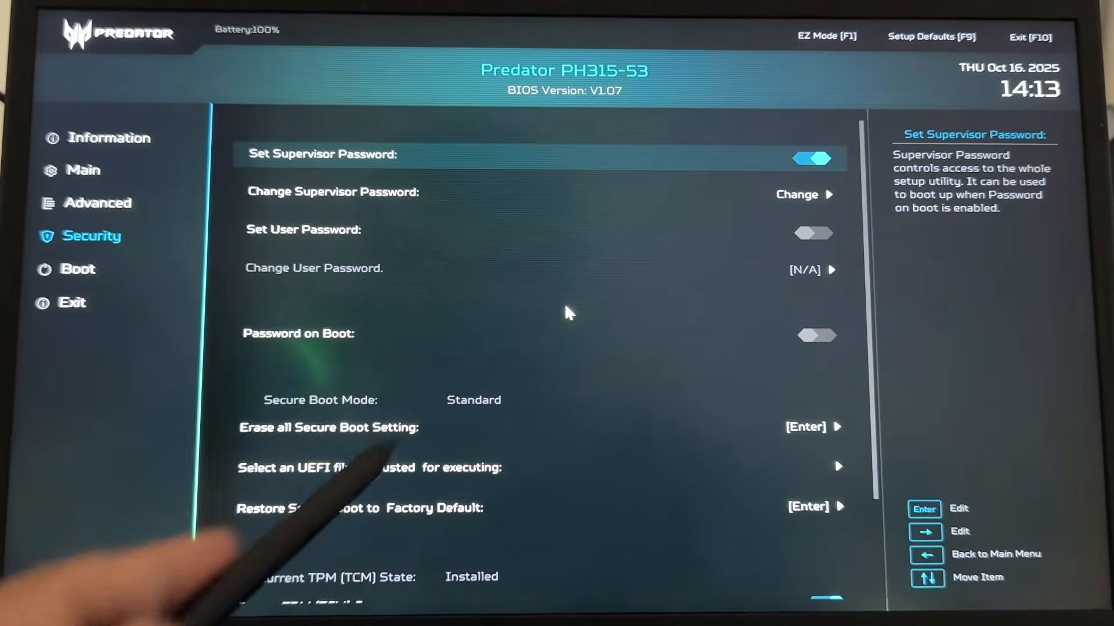
key("Down")
key("Down")
key("Up")
key("Up")
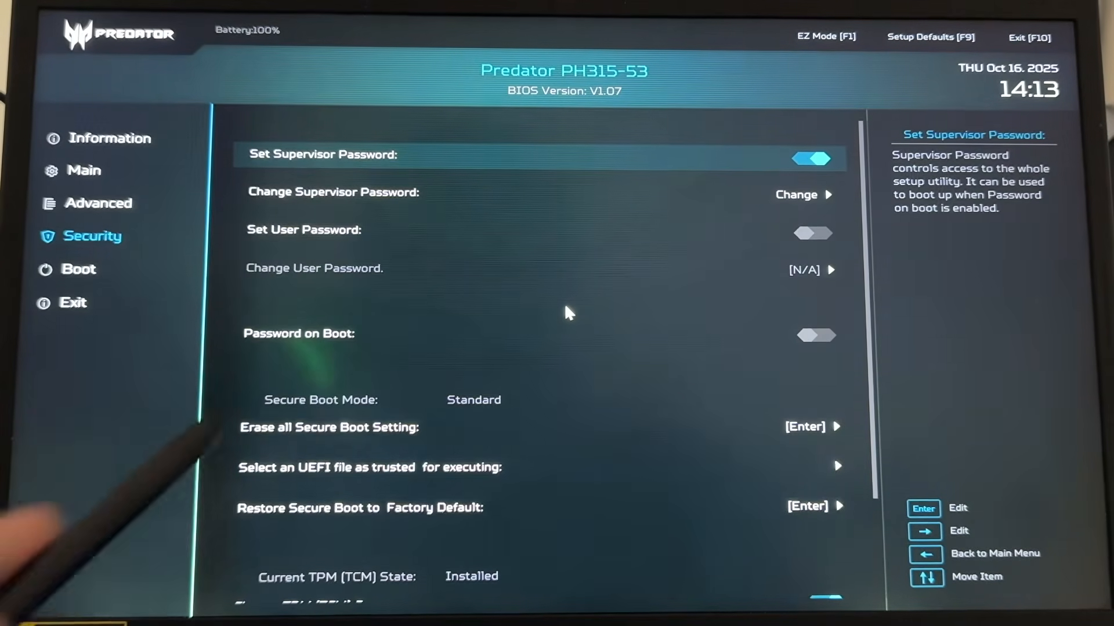
key("Left")
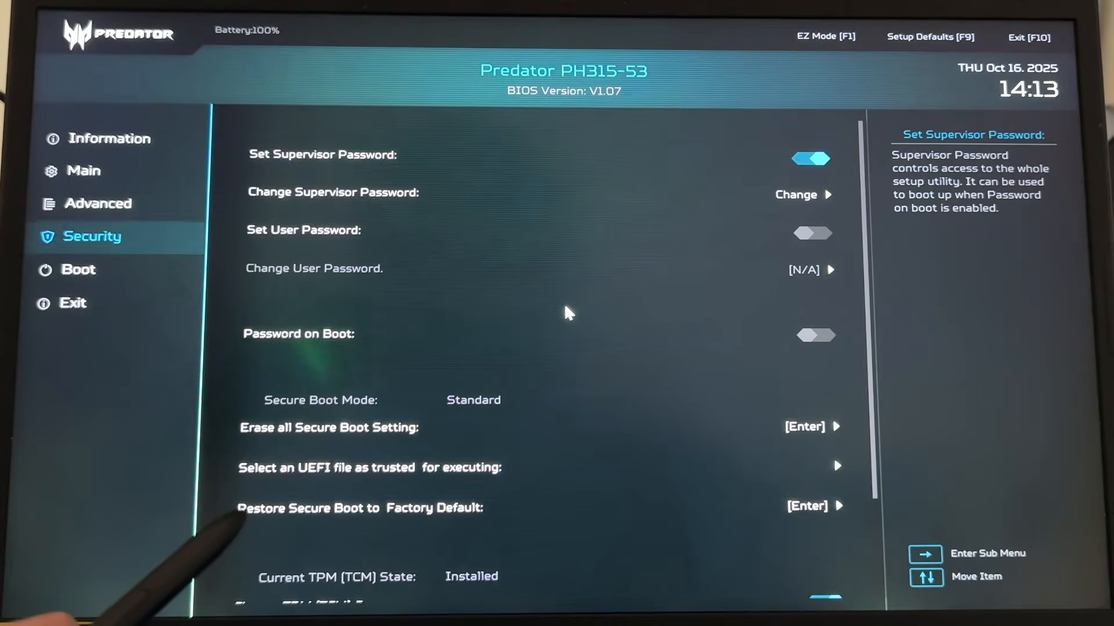
Step: Go to the Boot page and highlight the disabled Secure Boot setting
key("Down")
key("Right")
key("Down")
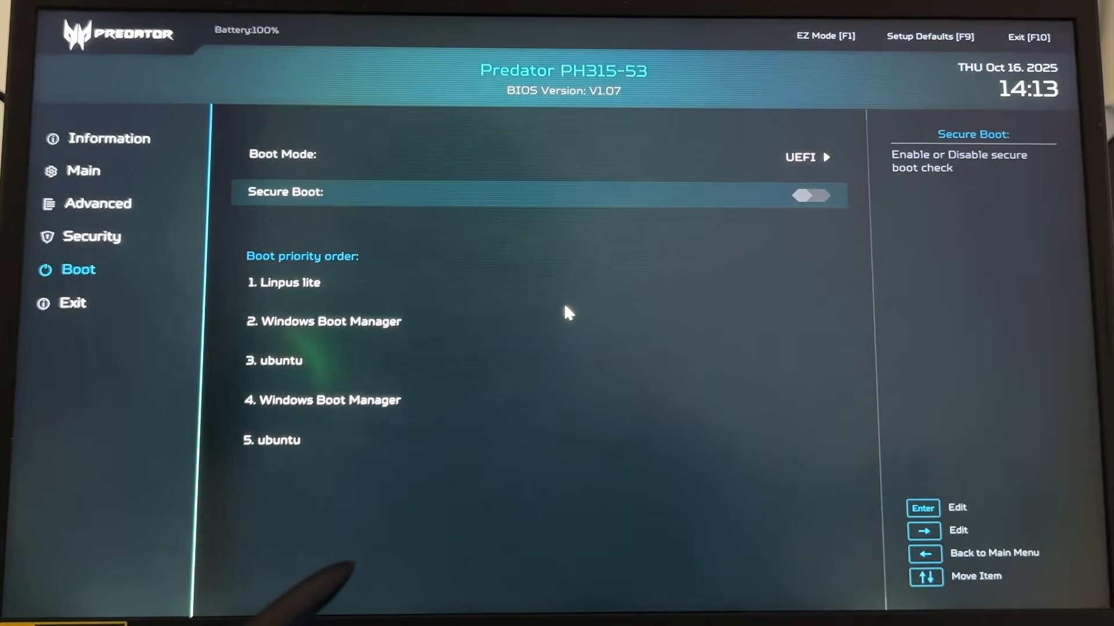
key("Down")
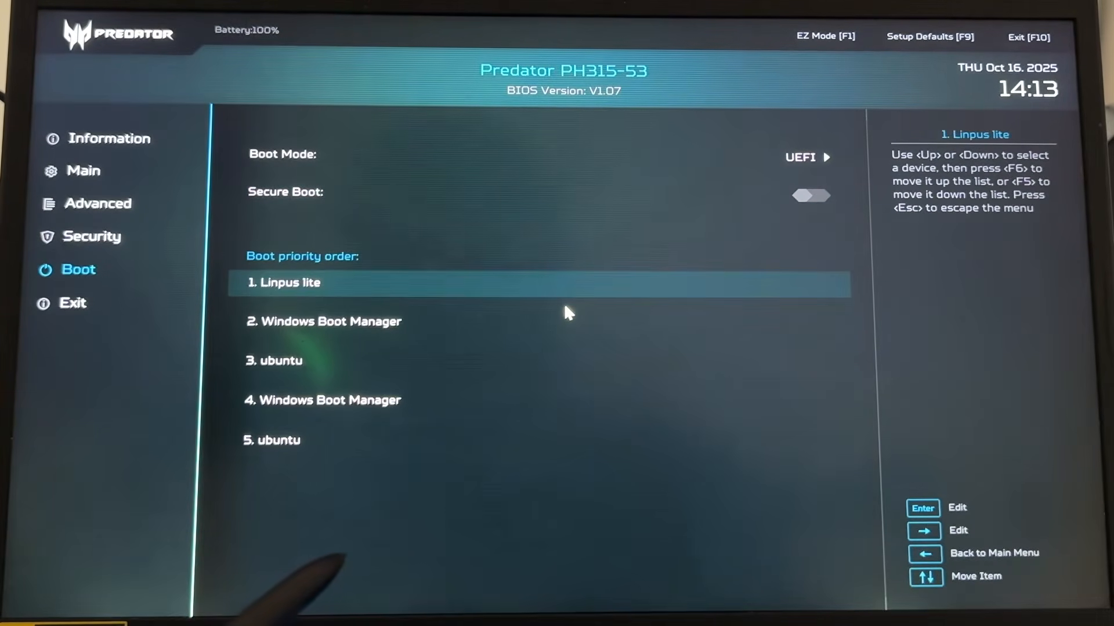
key("Down")
key("Down")
key("Down")
key("Down")
key("Up")
key("Up")
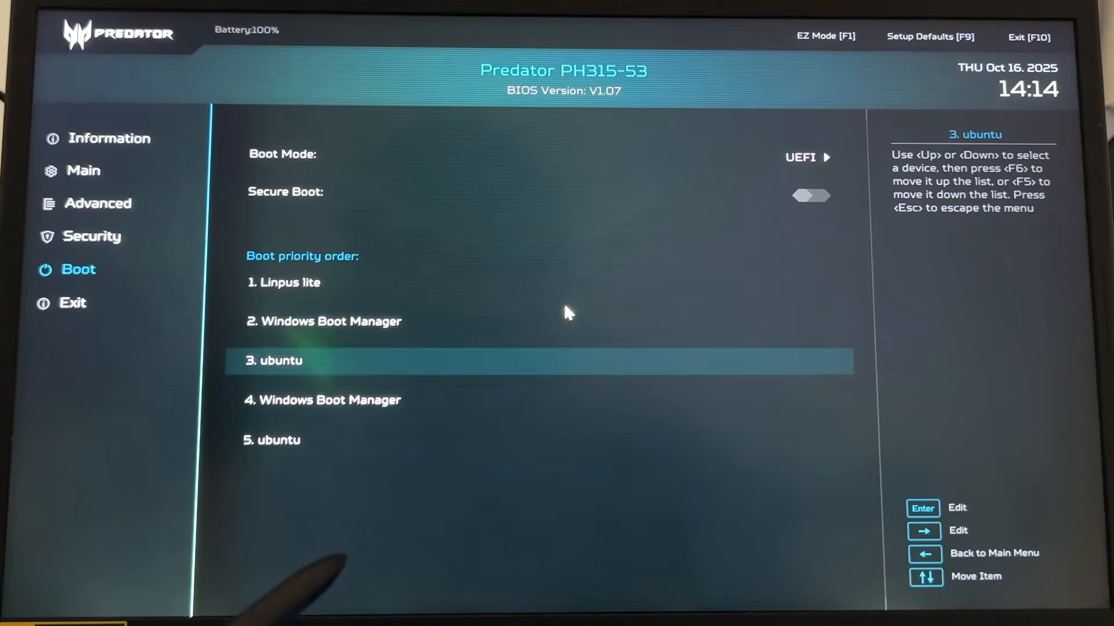
key("Up")
key("Down")
key("Down")
key("Down")
key("Up")
key("Up")
key("Up")
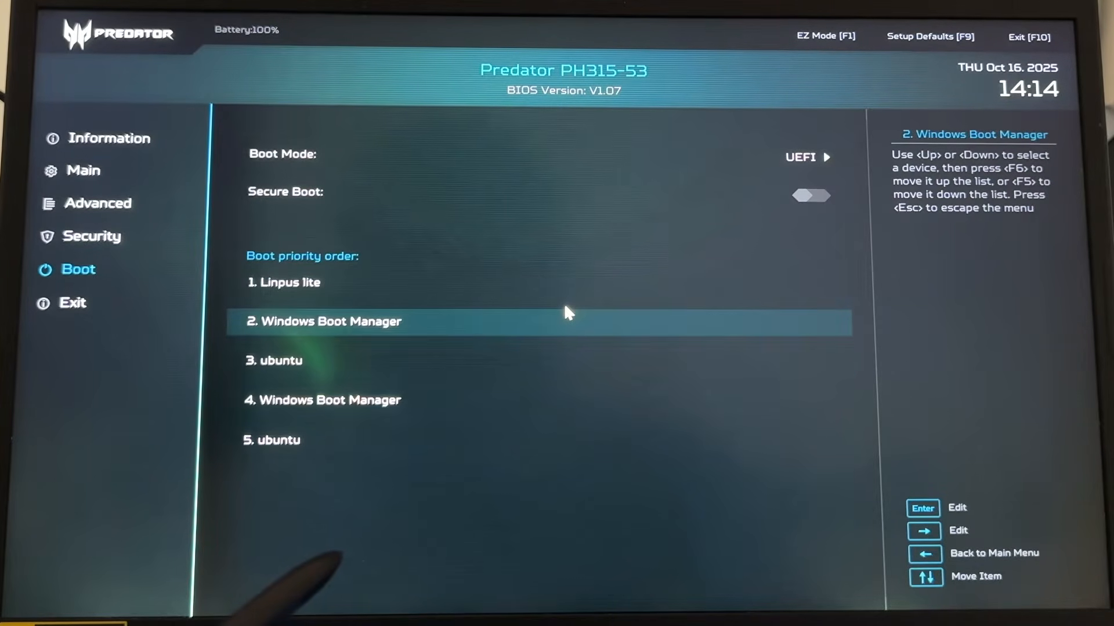
key("Up")
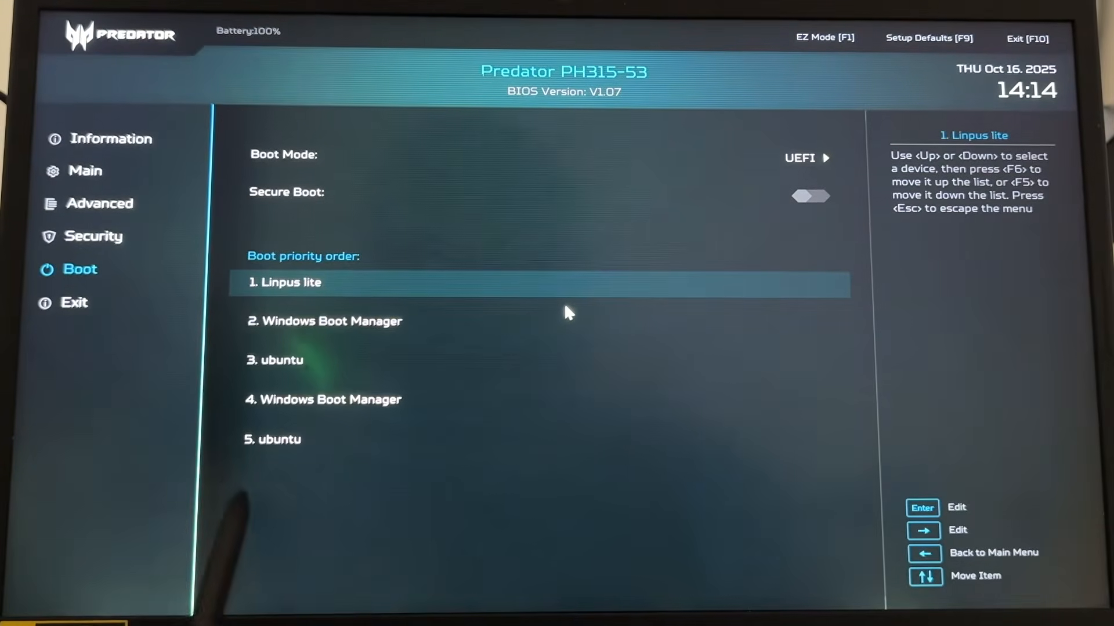
key("F5")
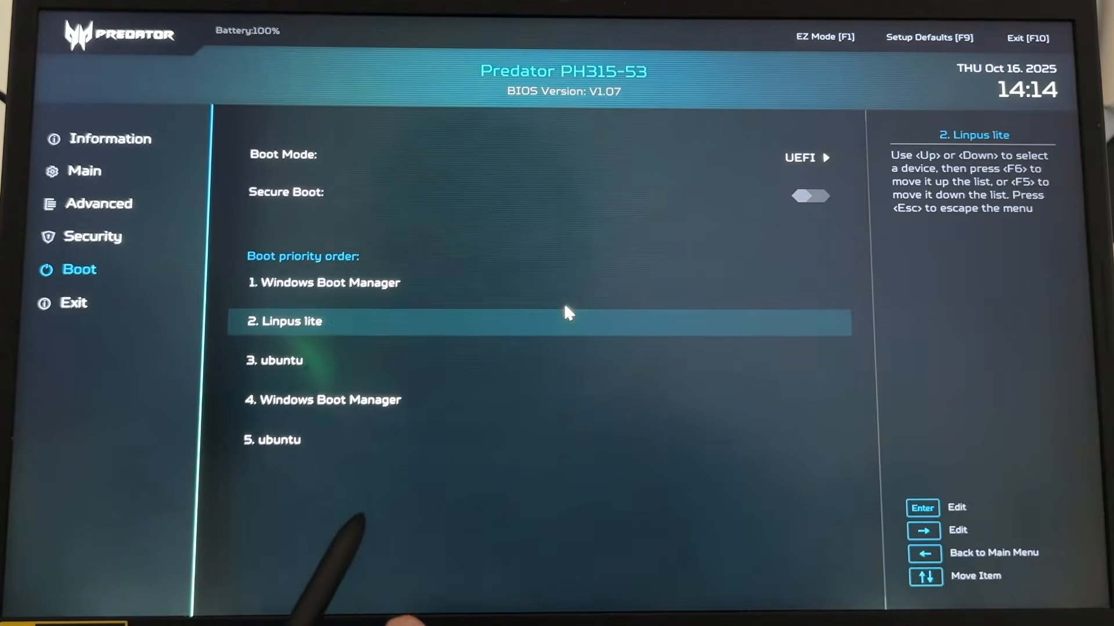
key("F6")
key("F5")
key("F6")
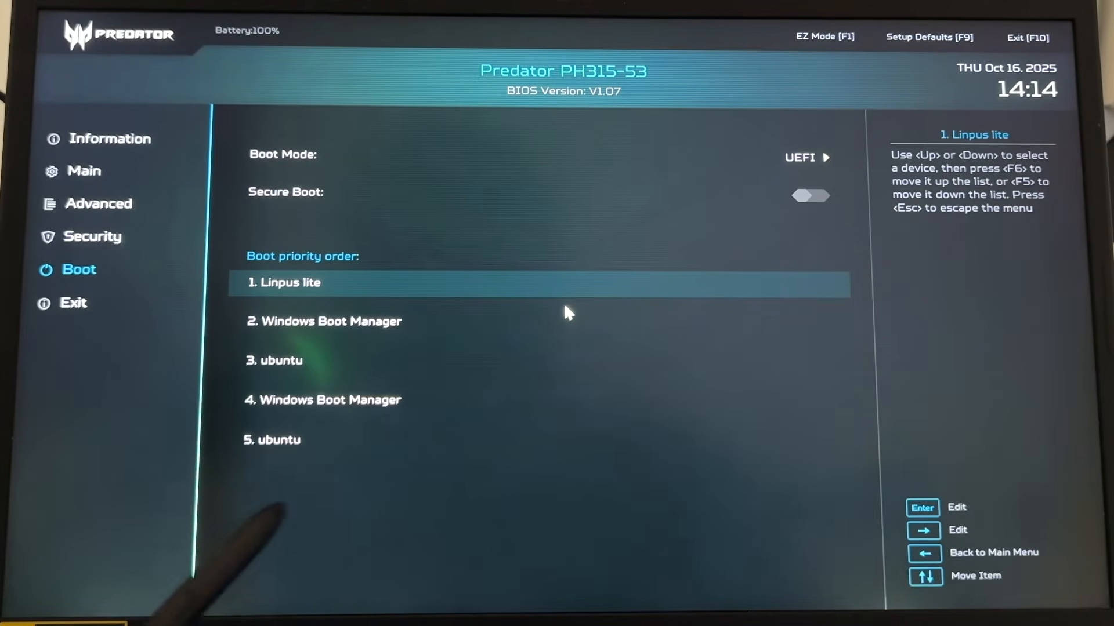
key("Left")
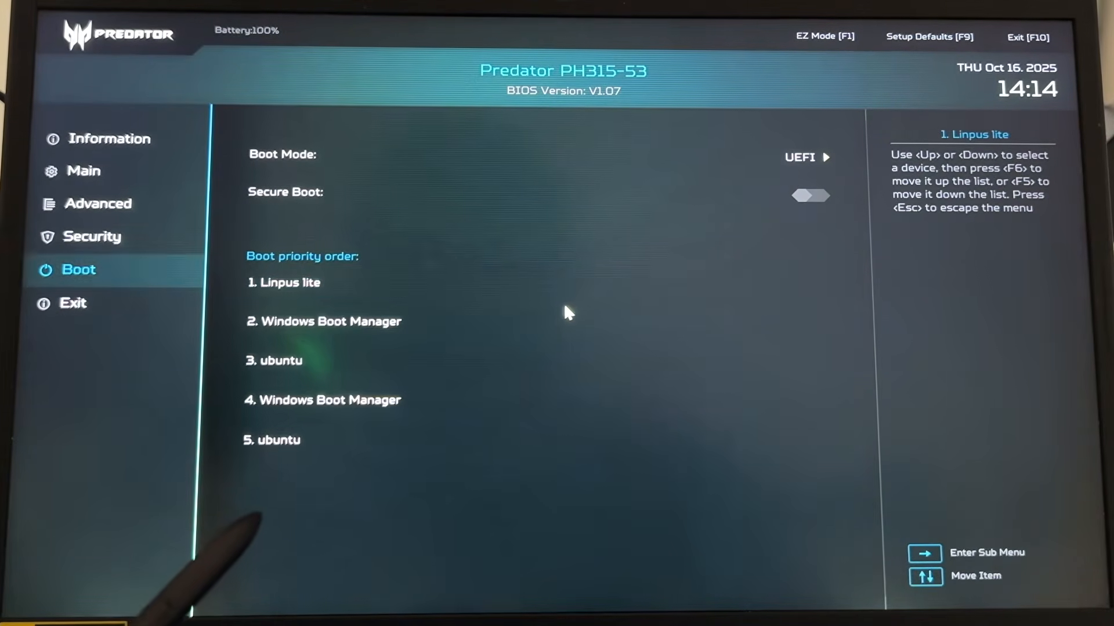
key("Down")
Step: Save the BIOS settings with F10 and exit setup so the laptop restarts
key("Right")
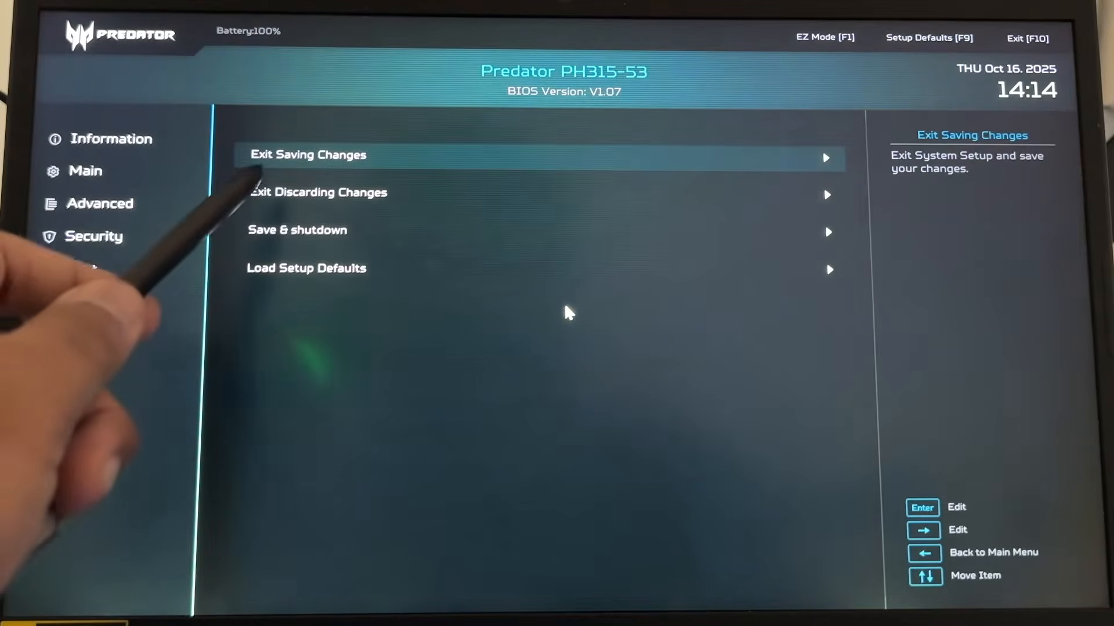
key("Down")
key("Up")
key("Return")
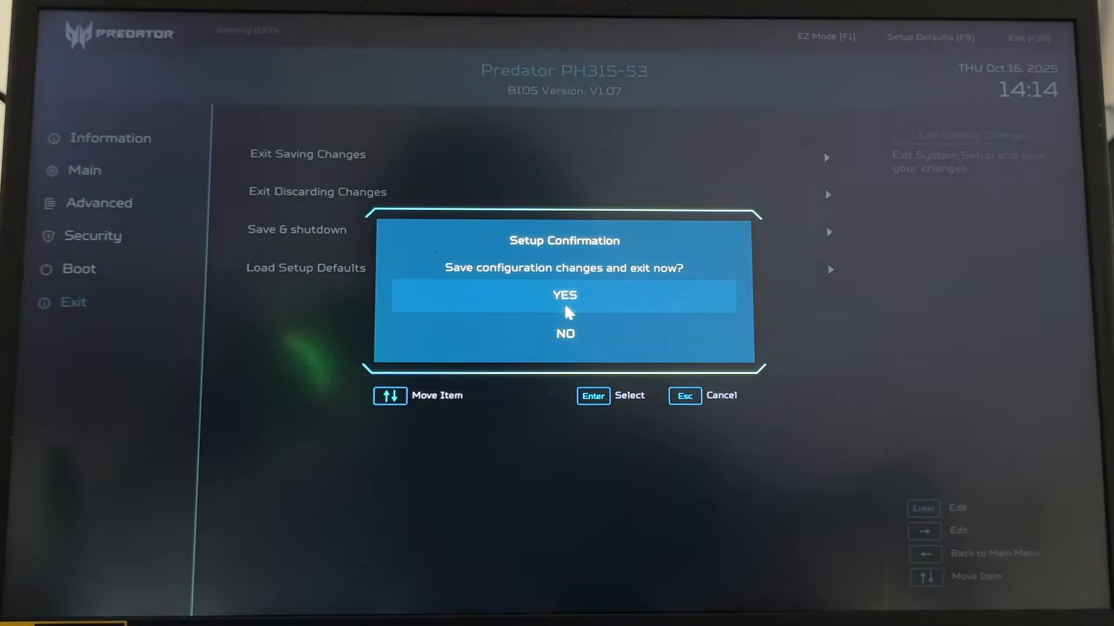
key("Escape")
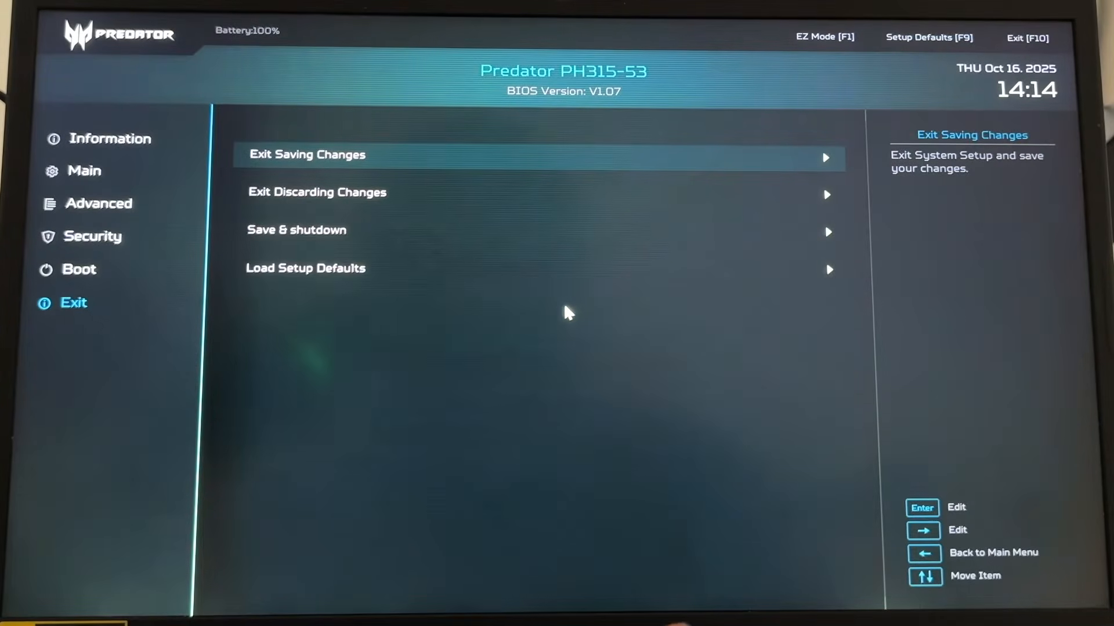
key("F10")
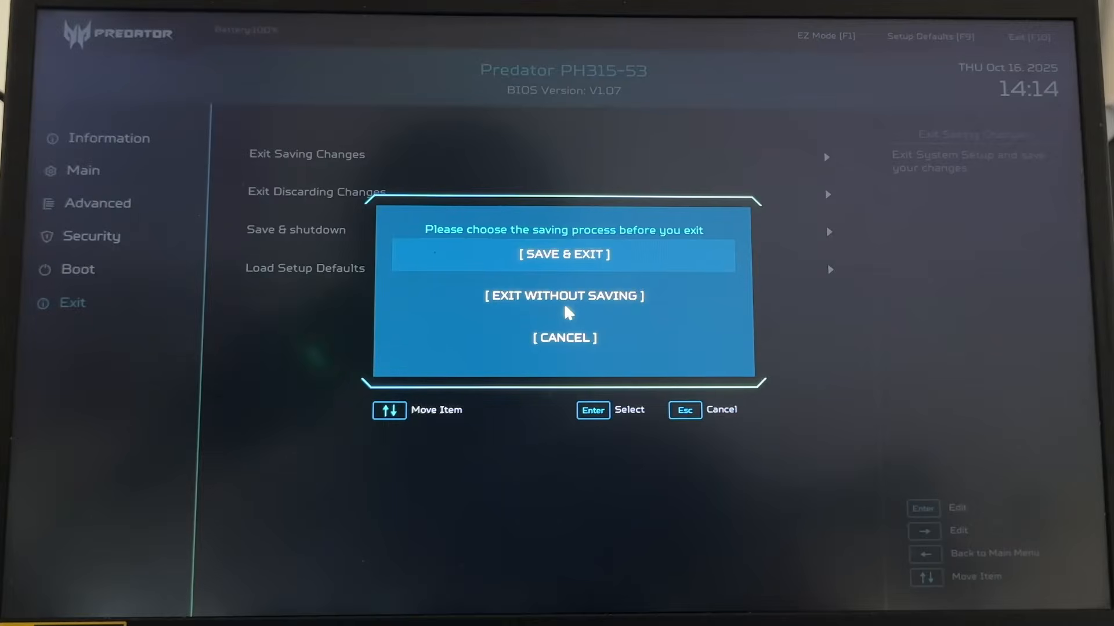
key("Return")
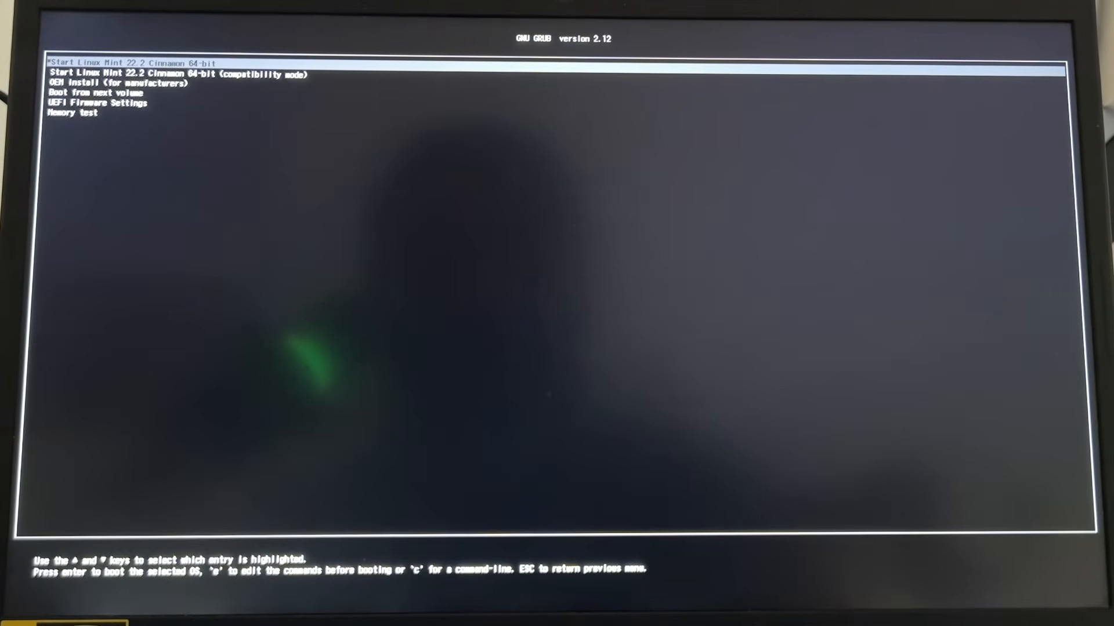
Step: Start Linux Mint 22.2 from GRUB, then open the F12 one-time boot menu
key("Return")
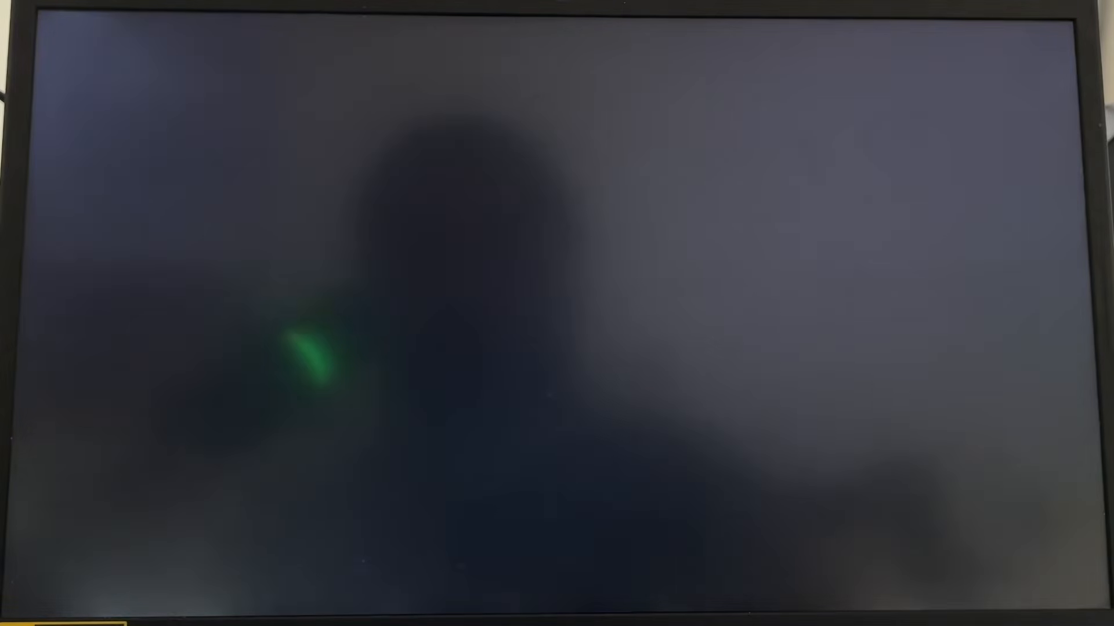
key("F12")
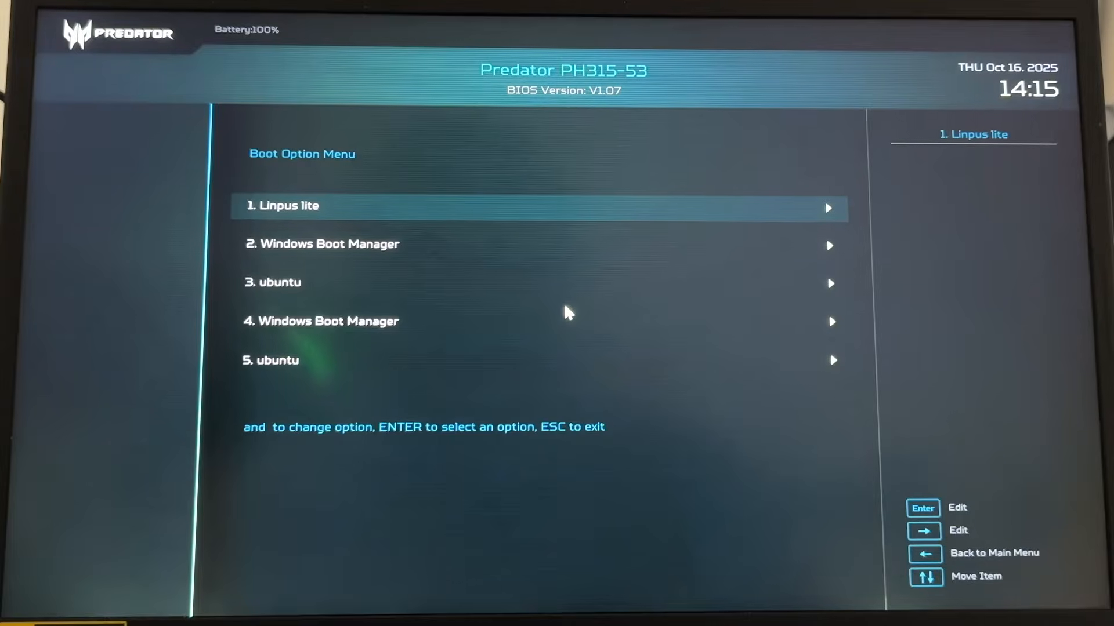
Step: Boot from 1. Linpus lite and launch Linux Mint 22.2 Cinnamon 64-bit from GRUB
key("Down")
key("Up")
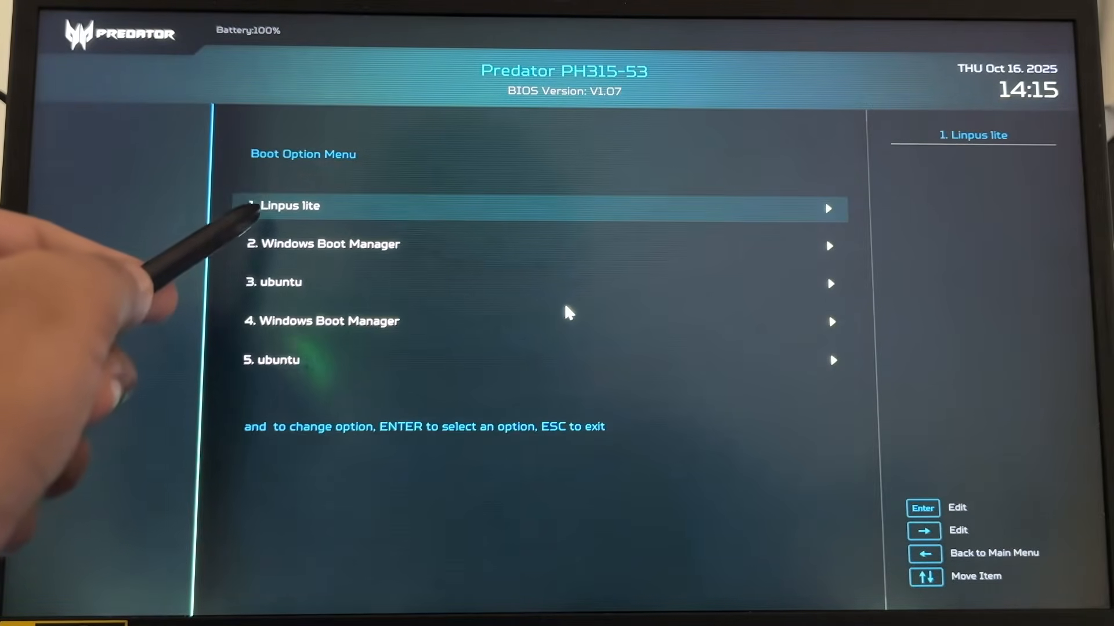
key("Return")
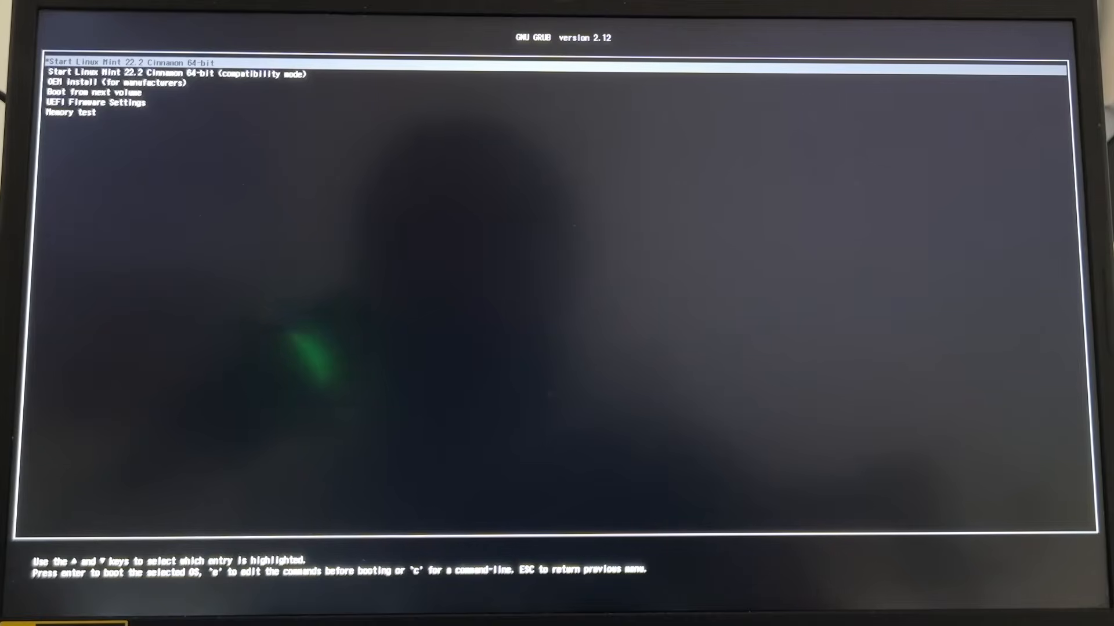
key("Return")
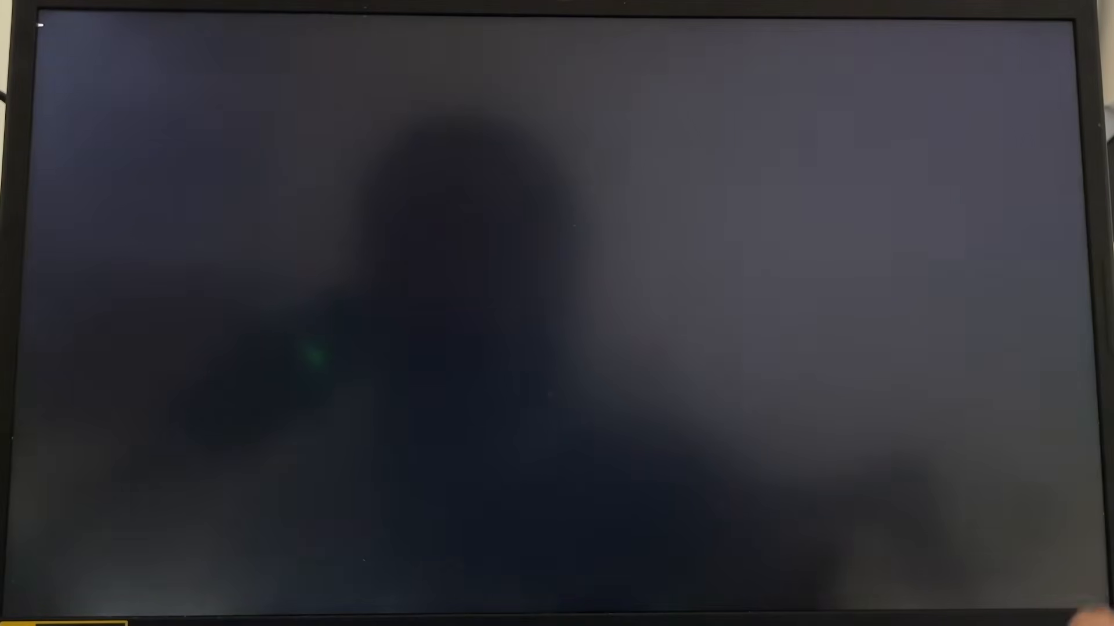
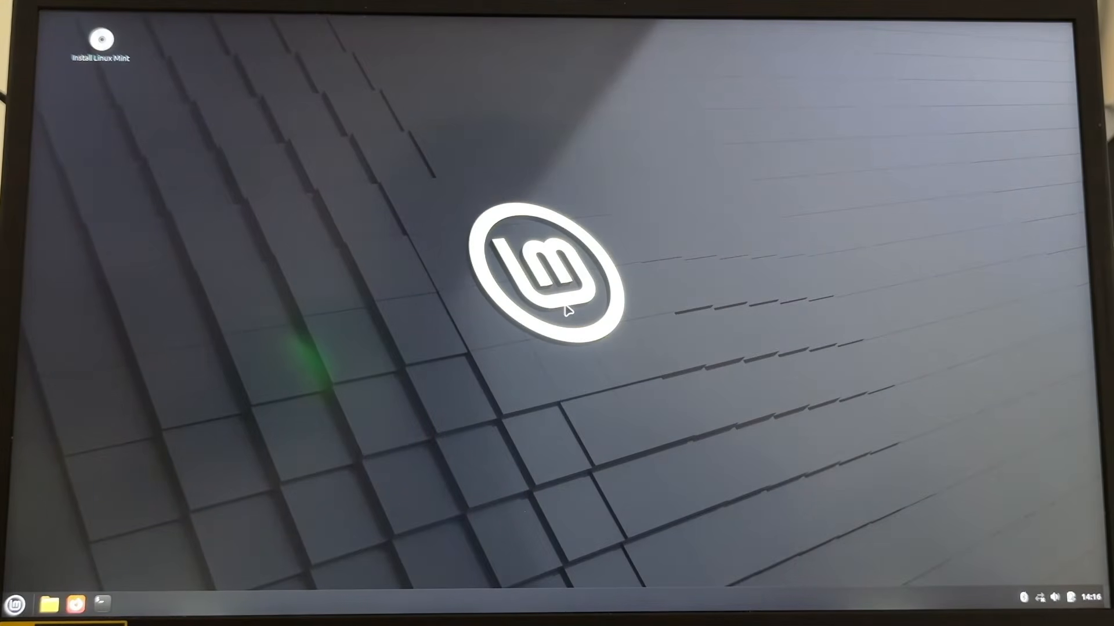
Step: Glance at the Mint menu and a Terminal twice, then launch Install Linux Mint from the desktop icon
left_click(14, 605)
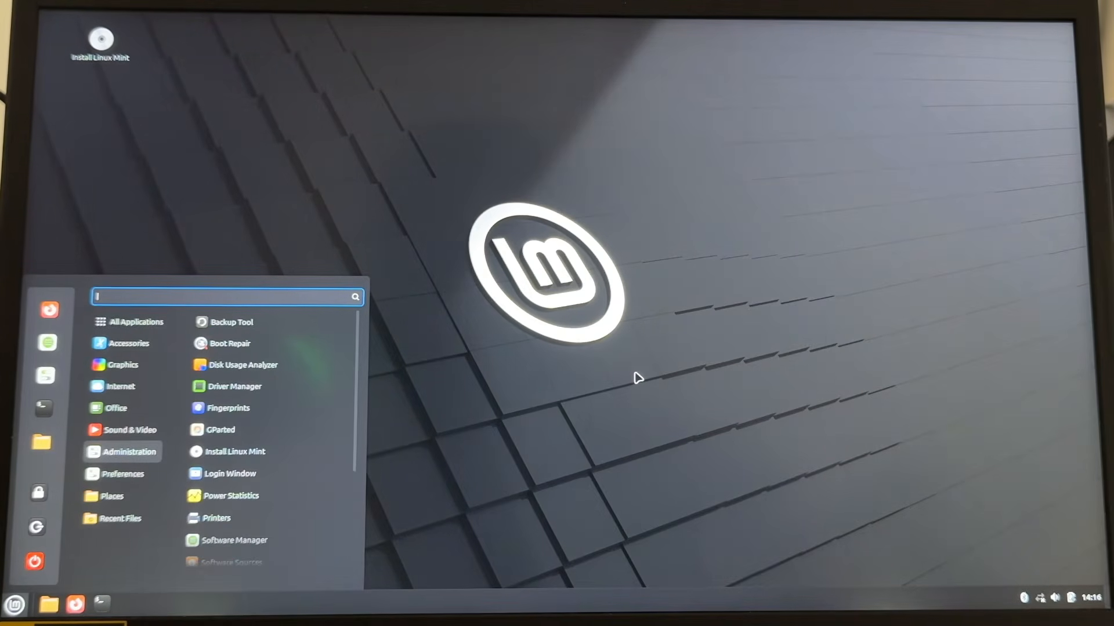
left_click(15, 605)
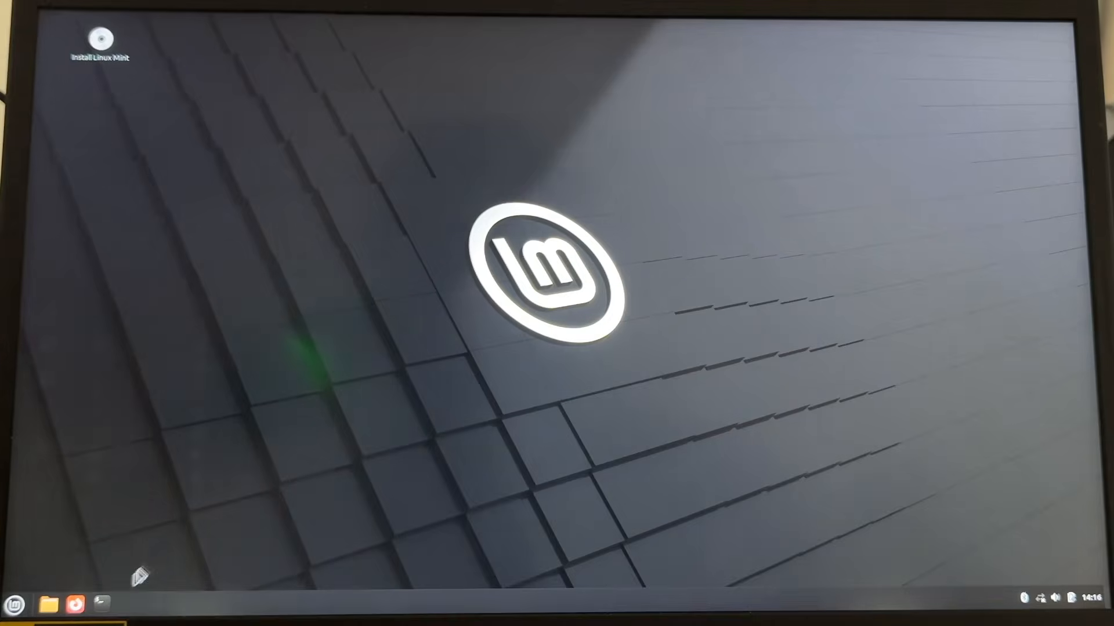
left_click(101, 604)
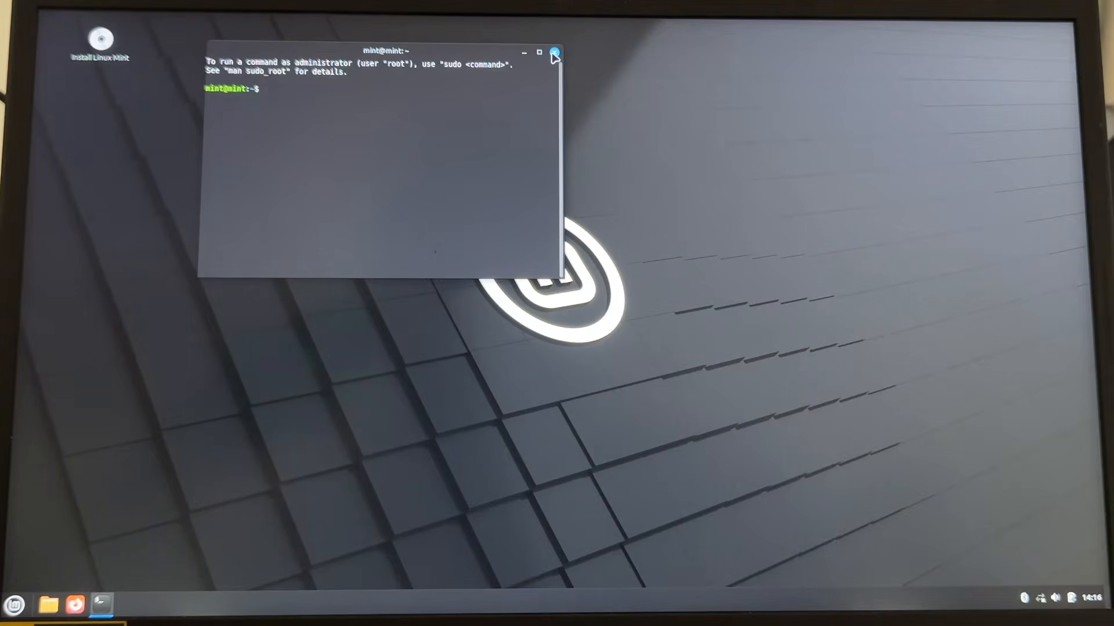
left_click(555, 55)
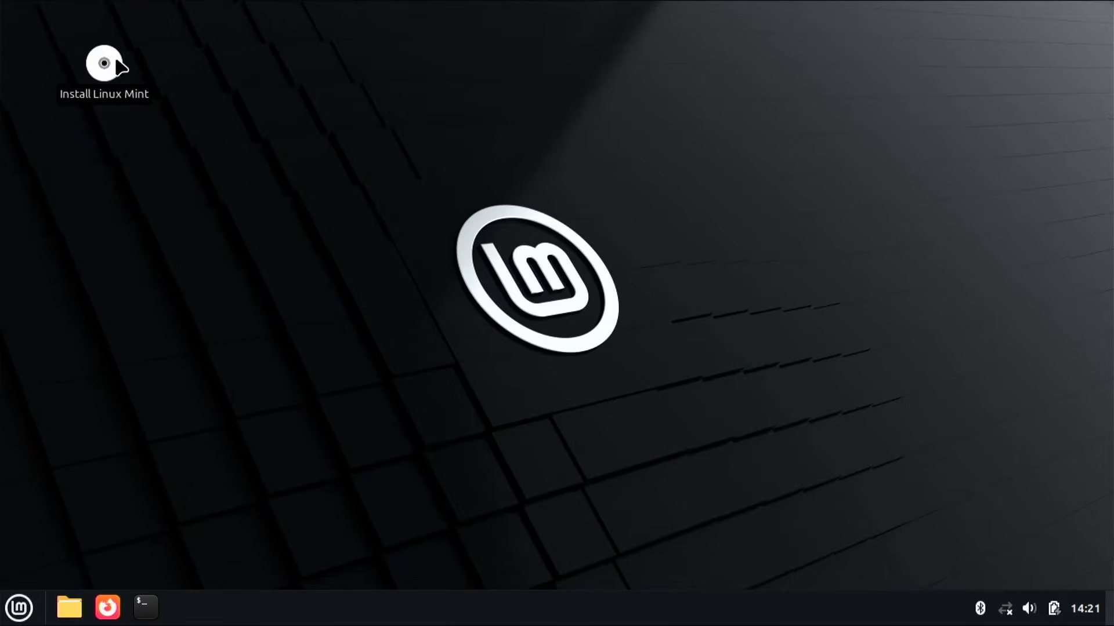
left_click(18, 606)
left_click(14, 617)
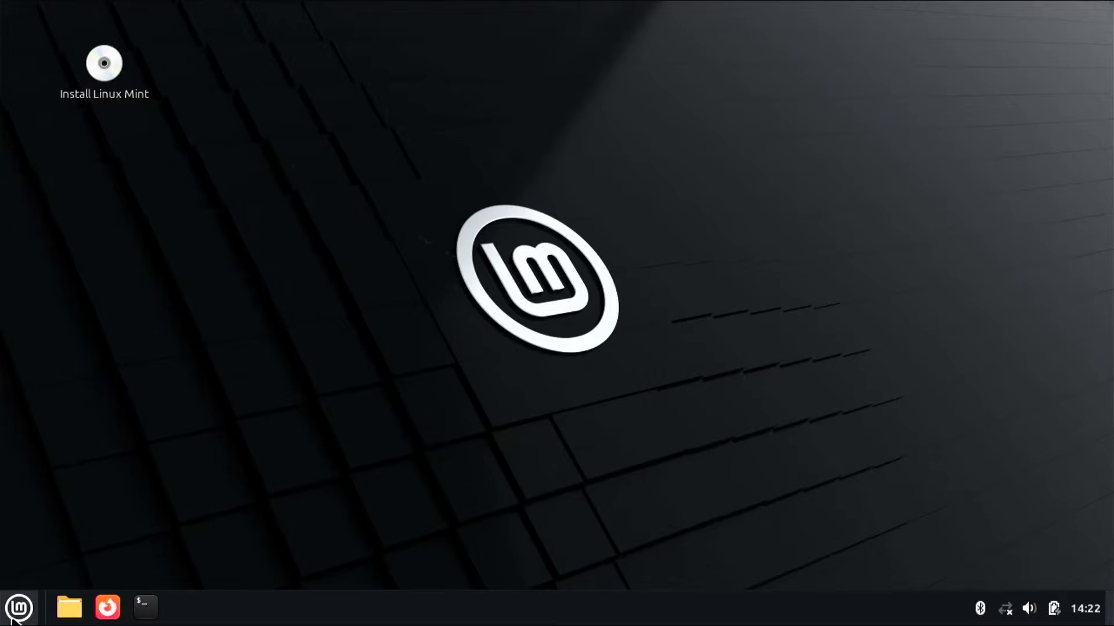
left_click(145, 607)
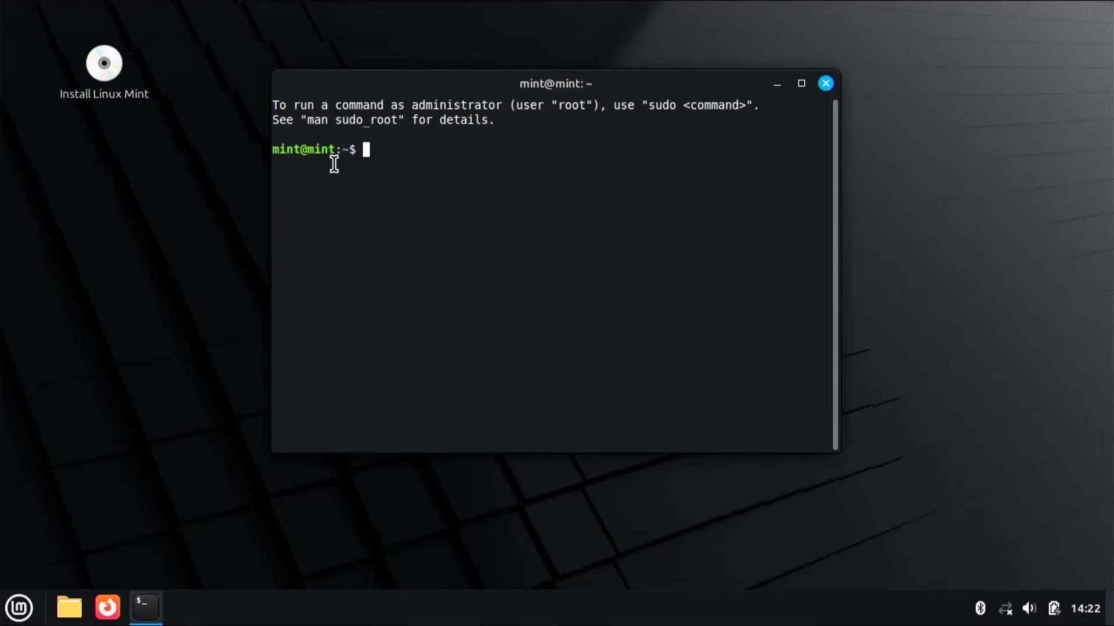
left_click(825, 84)
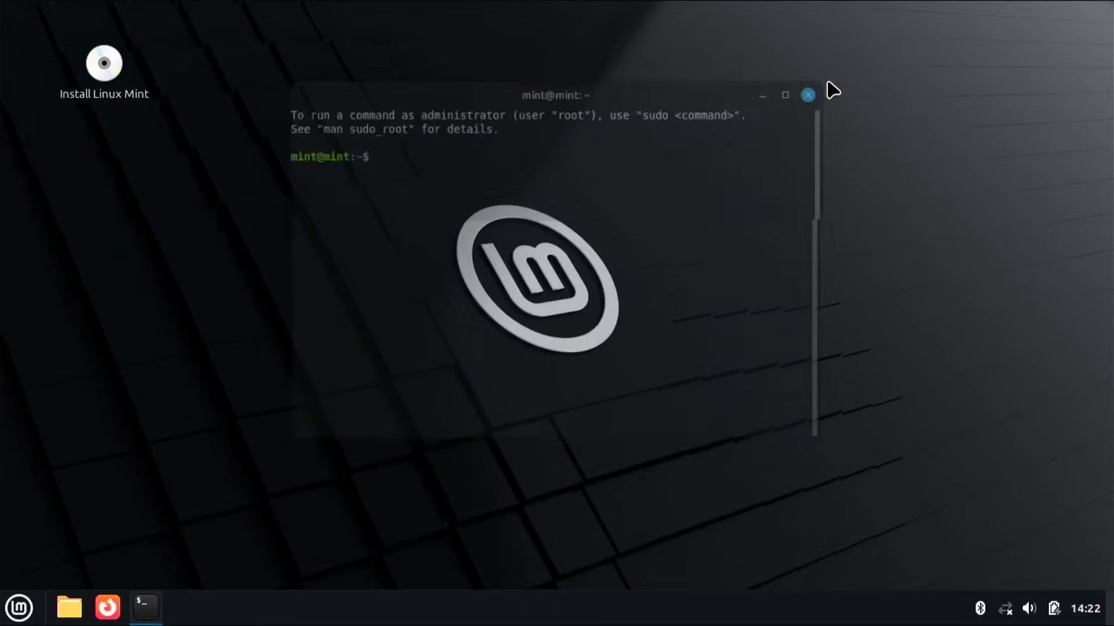
double_click(106, 58)
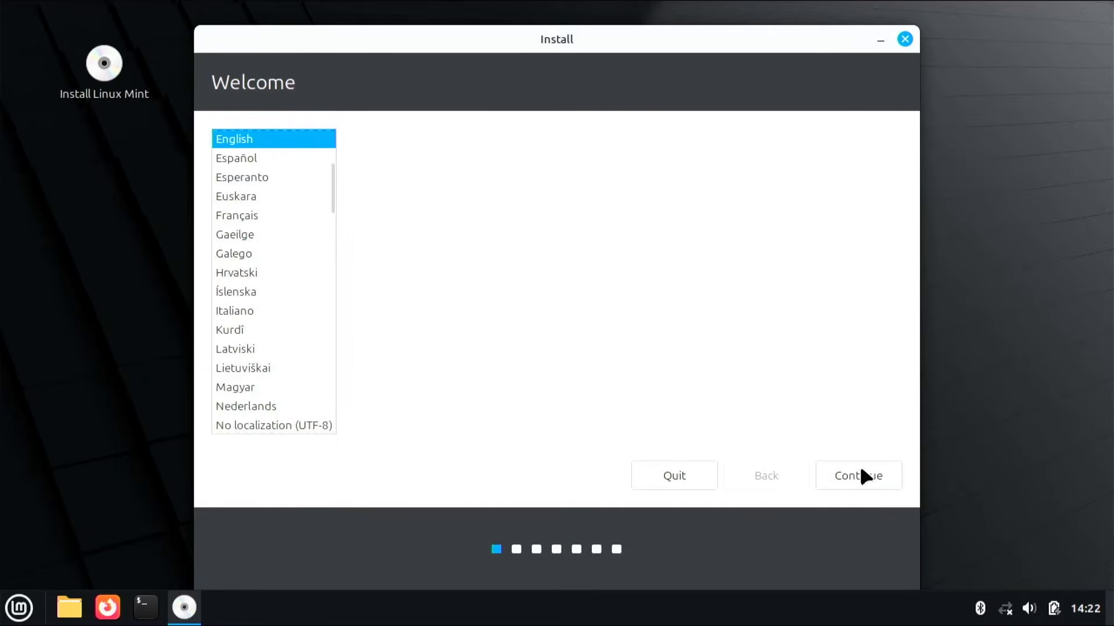
Step: Keep English and the English (US) keyboard, and choose not to connect to Wi-Fi now
left_click(855, 480)
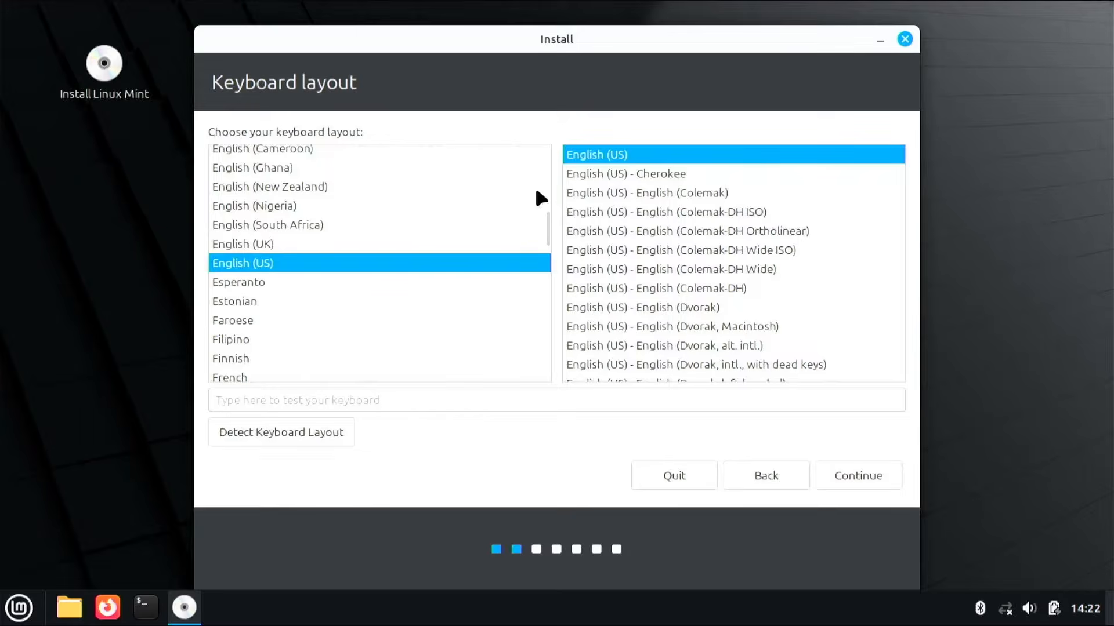
left_click(854, 485)
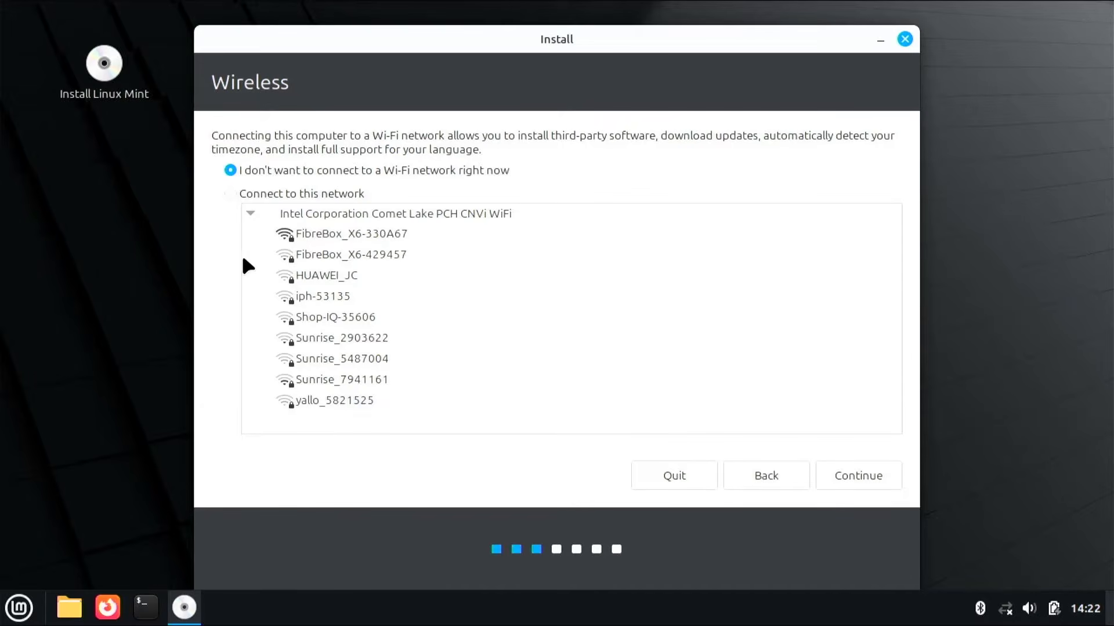
left_click(250, 213)
left_click(264, 167)
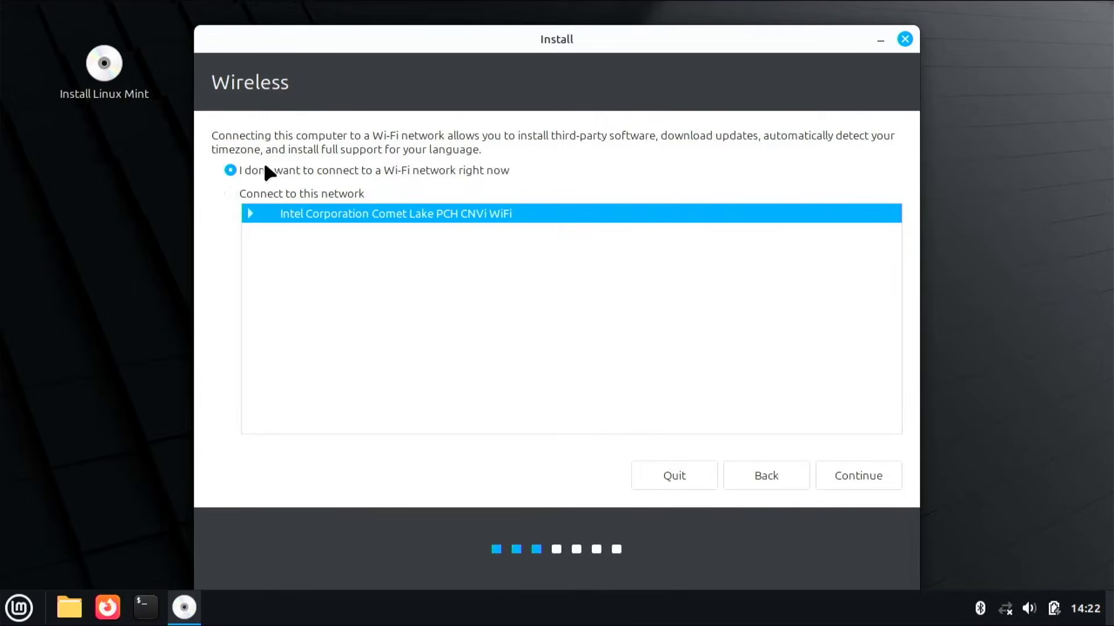
left_click(866, 480)
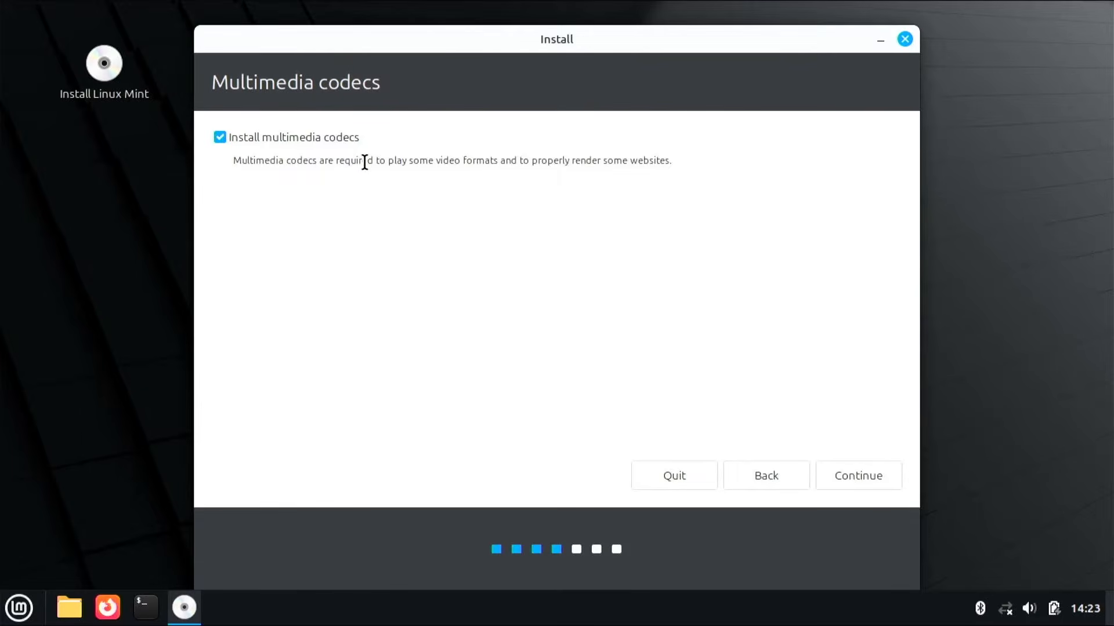
Step: Continue with the multimedia codecs installation enabled
left_click(847, 479)
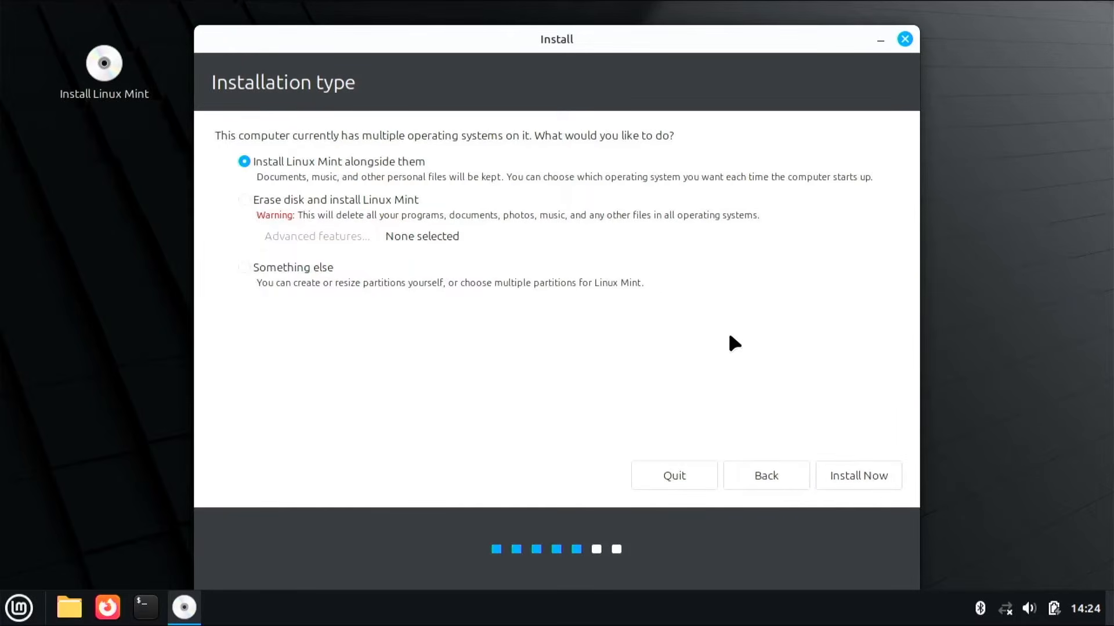
Step: Compare the Erase disk and alongside options, then settle on Something else
left_click(244, 202)
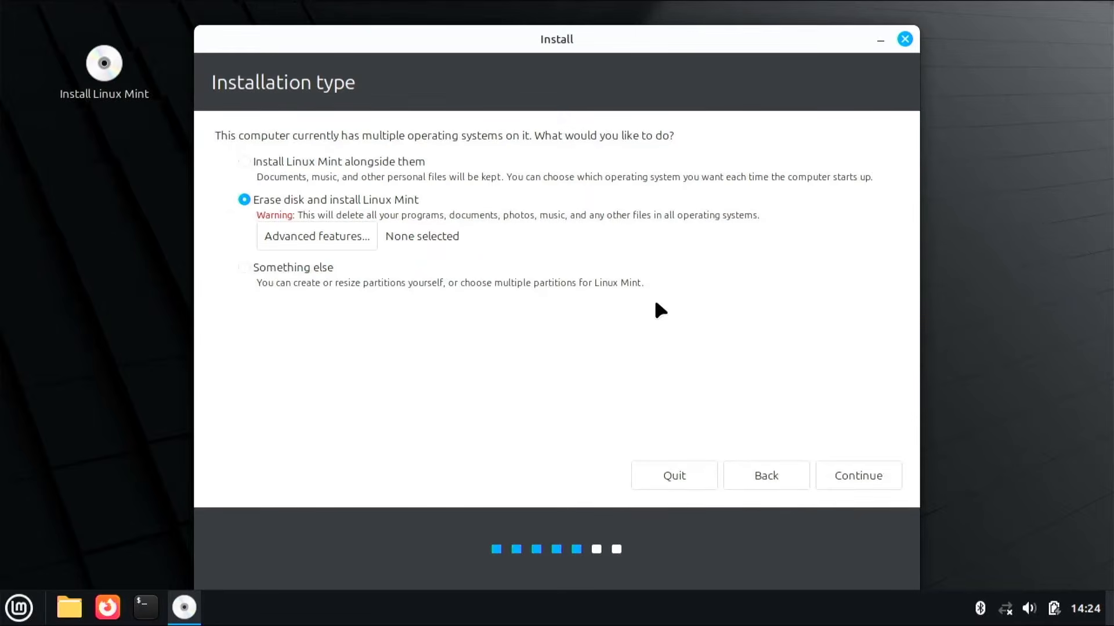
left_click(244, 161)
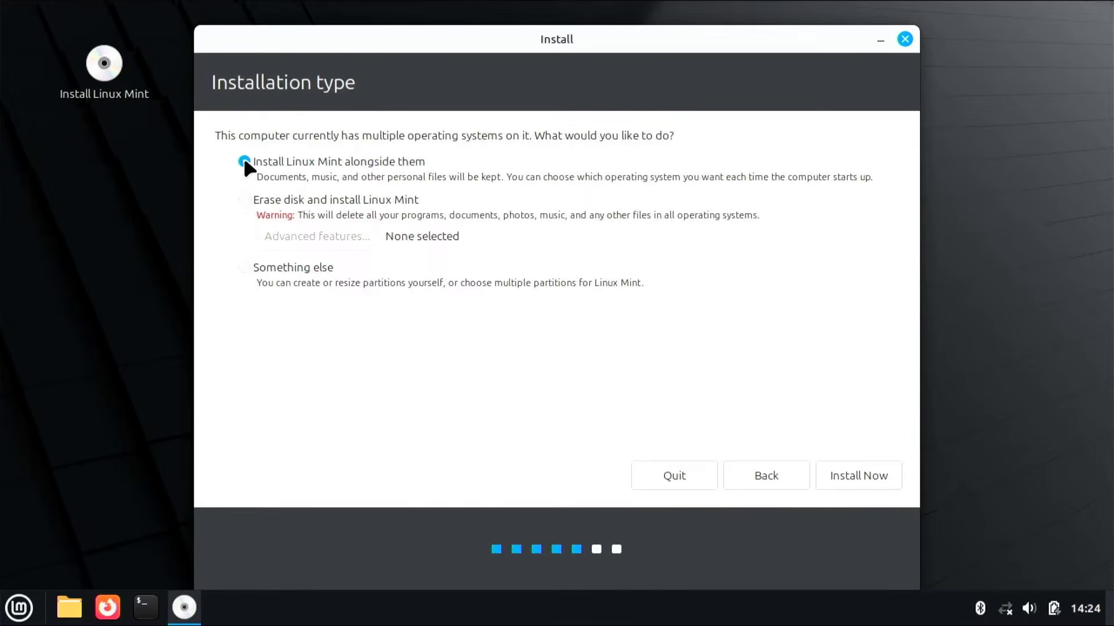
left_click(244, 199)
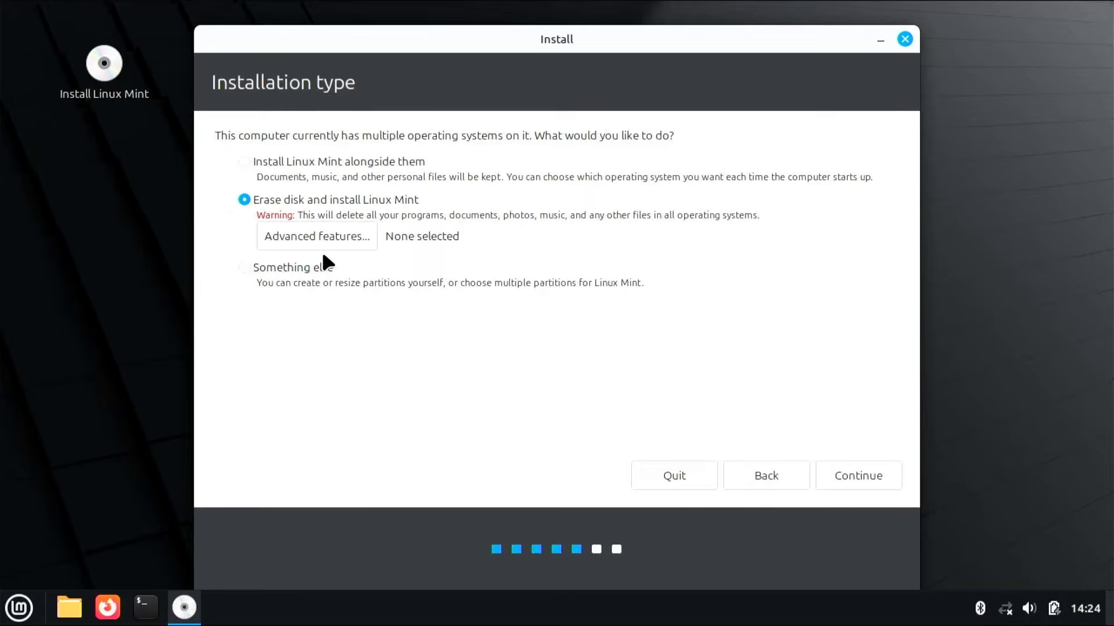
left_click(244, 268)
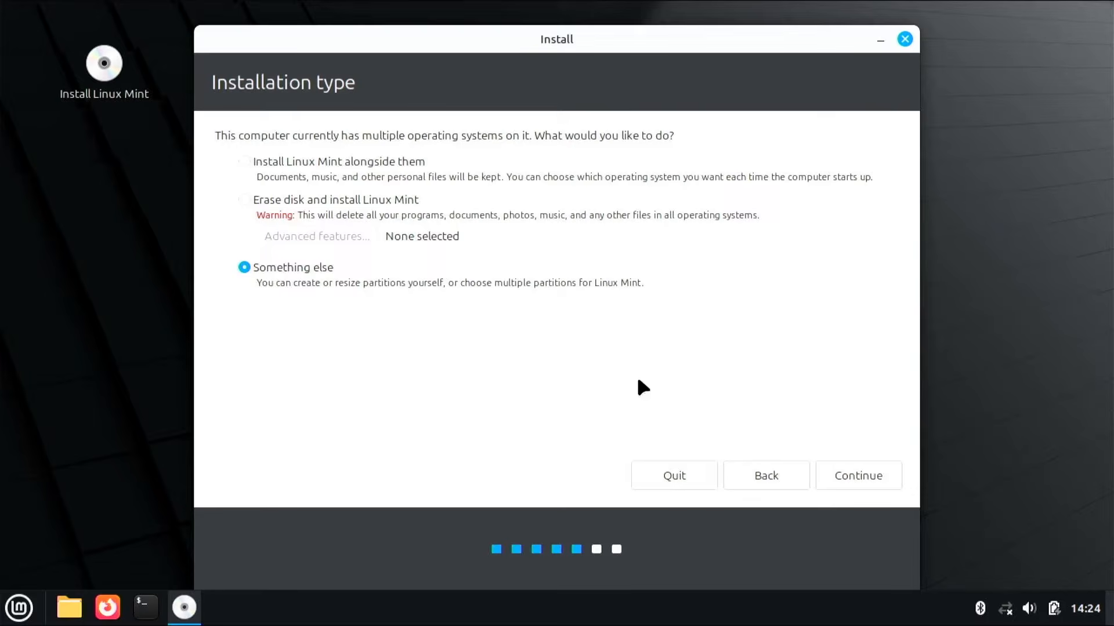
Step: Open the partition editor and keep /dev/nvme0n1 as the boot loader device
left_click(834, 474)
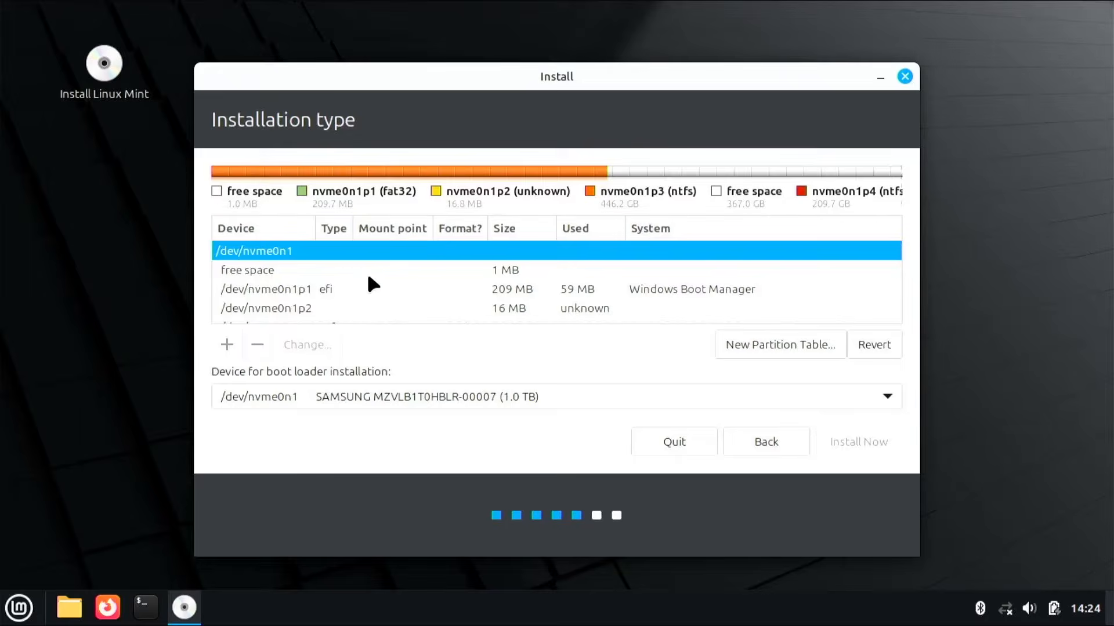
scroll(369, 277, "down", 1)
scroll(368, 277, "down", 6)
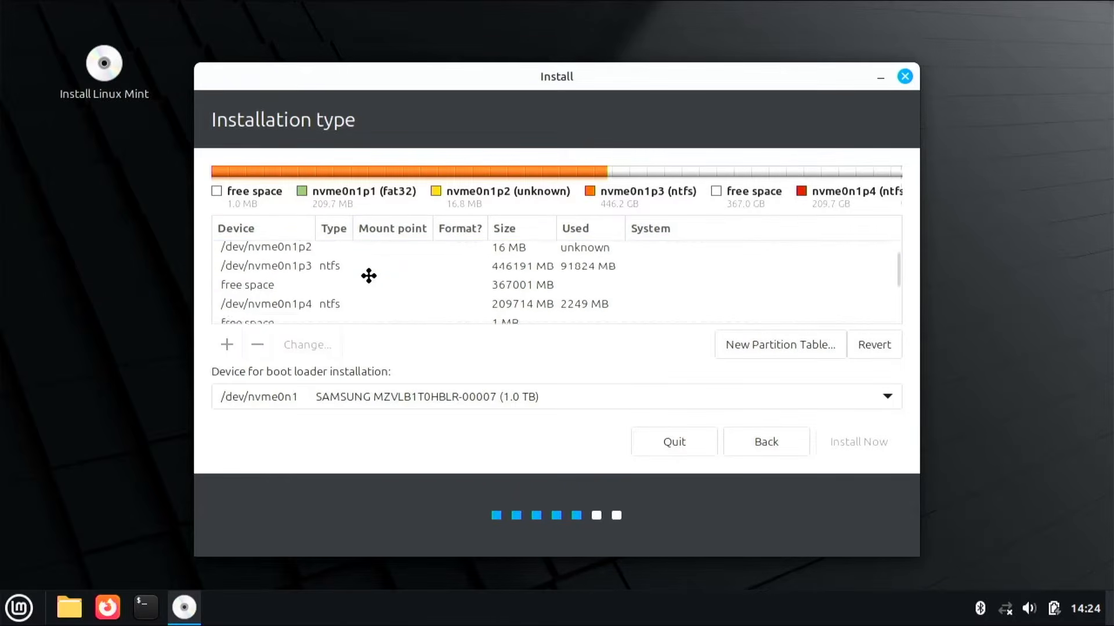
scroll(369, 277, "down", 6)
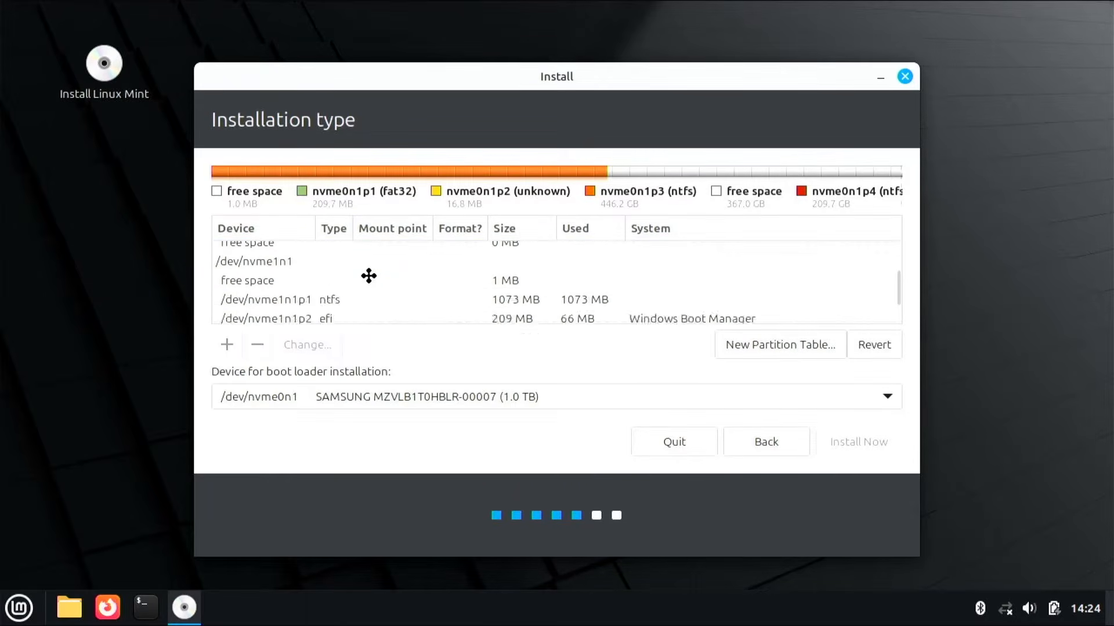
scroll(369, 277, "up", 13)
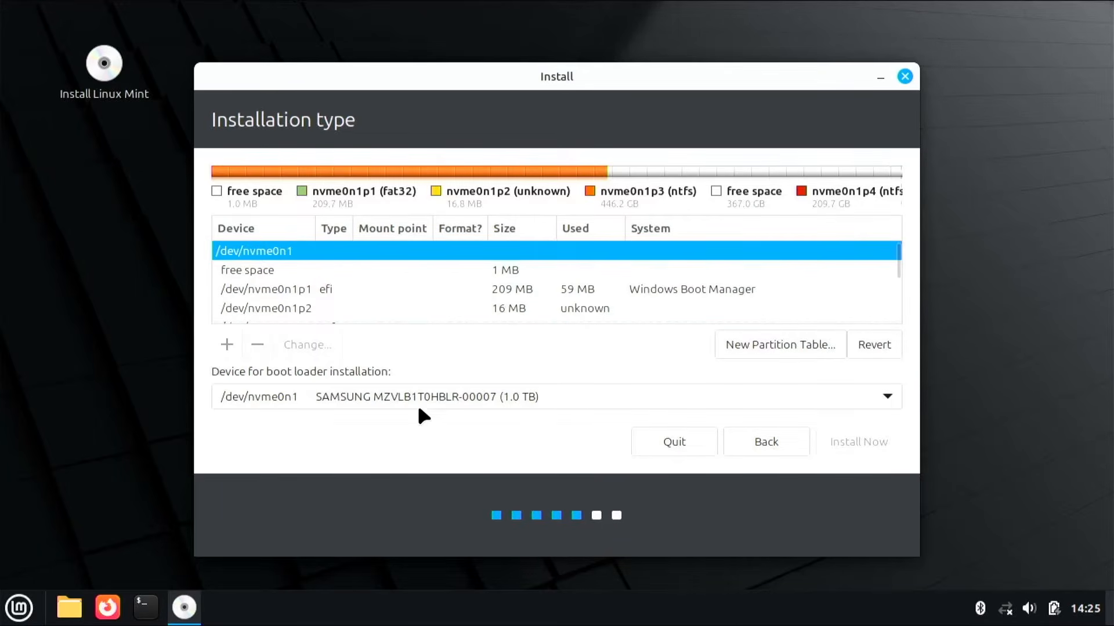
left_click(431, 398)
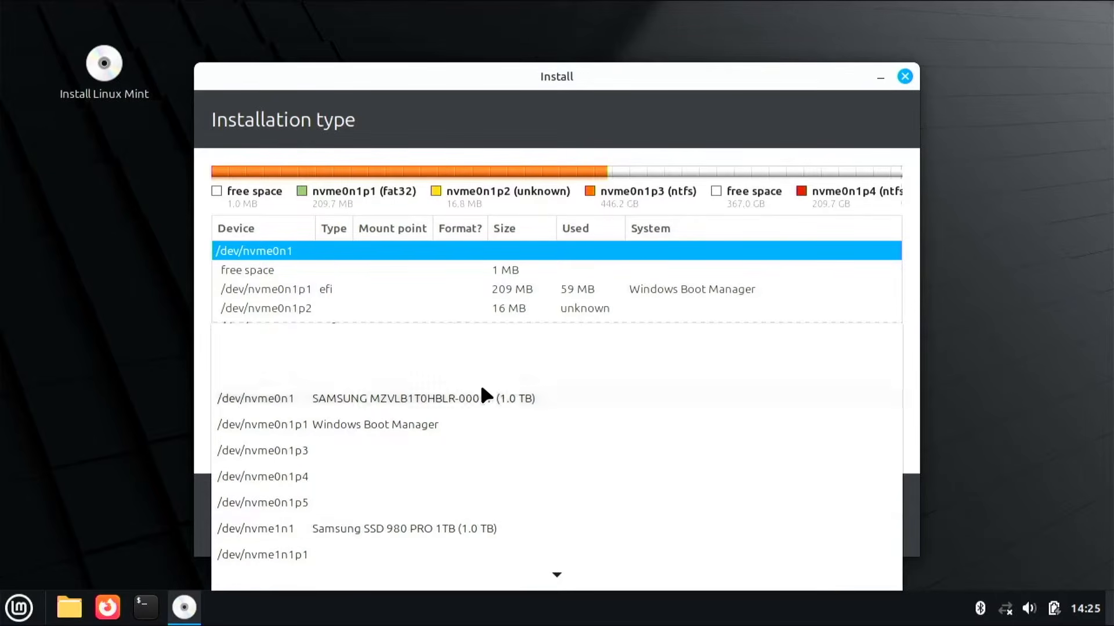
left_click(483, 399)
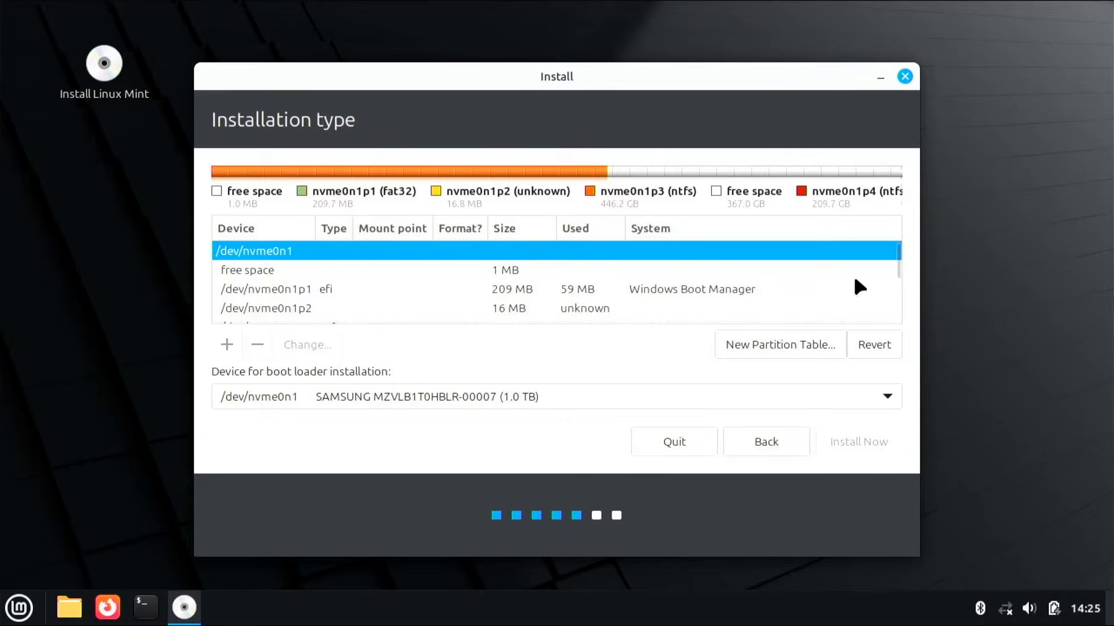
Step: Select the 367001 MB free space and set the boot loader device to /dev/nvme1n1
scroll(812, 278, "down", 3)
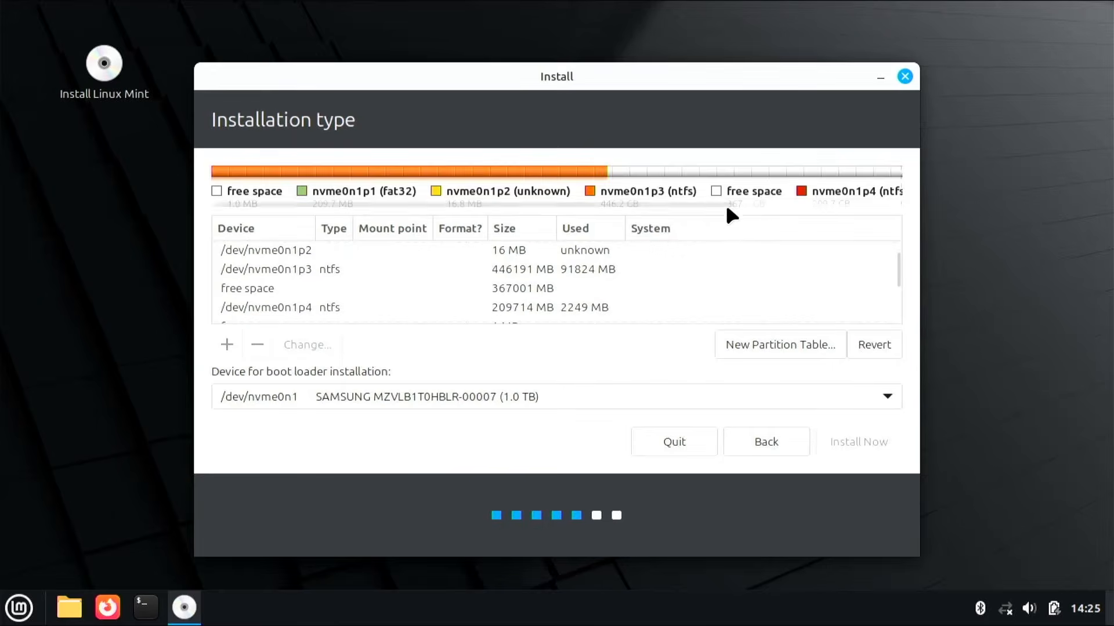
scroll(732, 313, "down", 3)
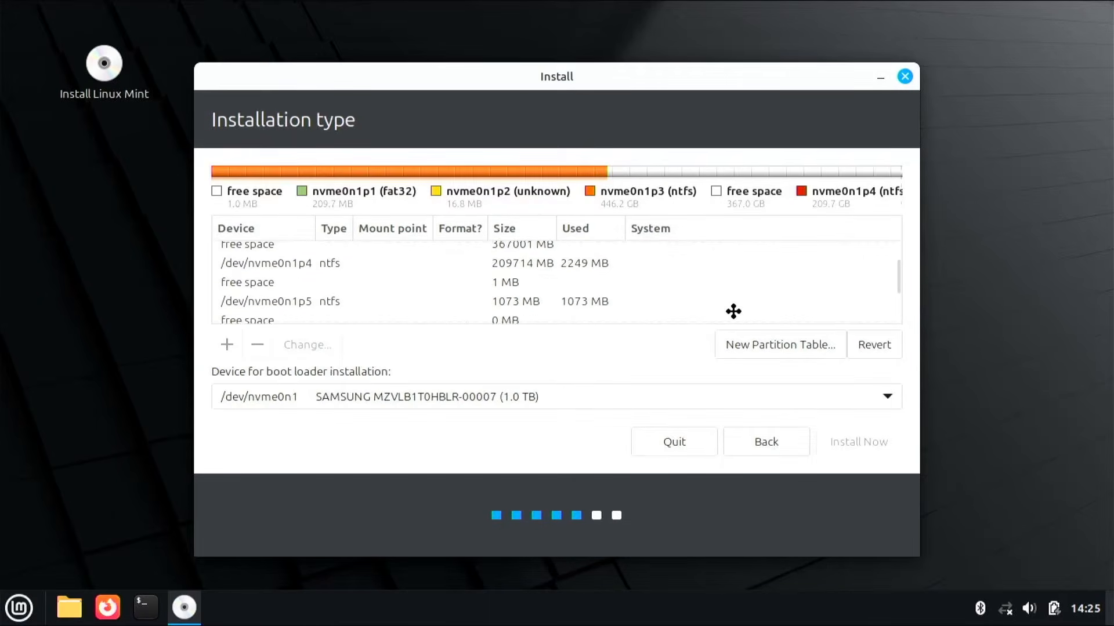
scroll(733, 311, "up", 3)
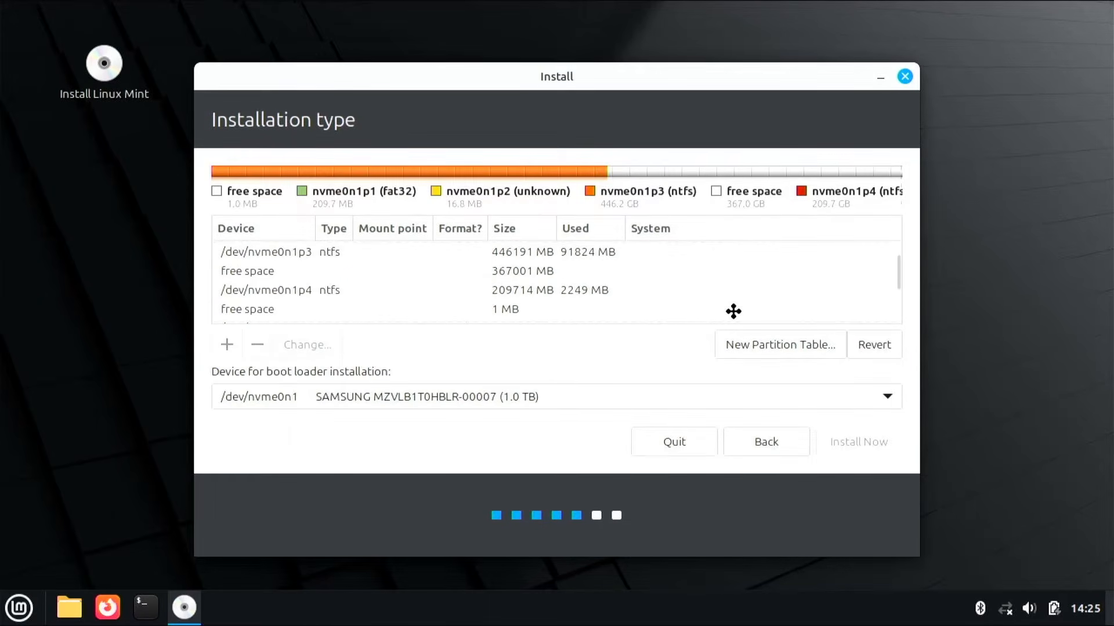
left_click(375, 272)
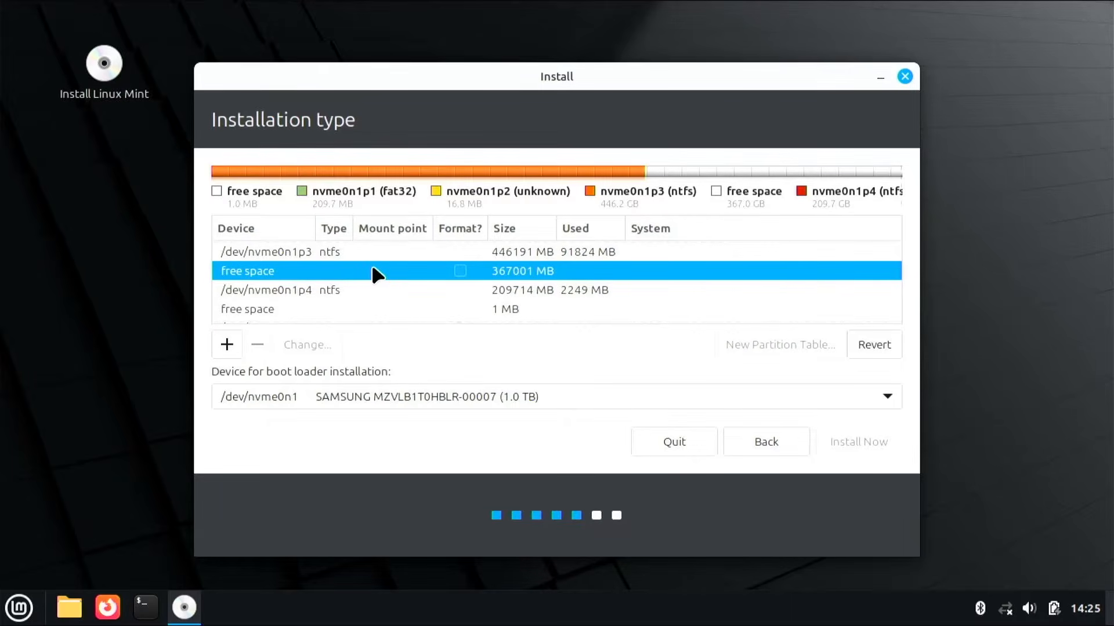
left_click(373, 396)
left_click(363, 529)
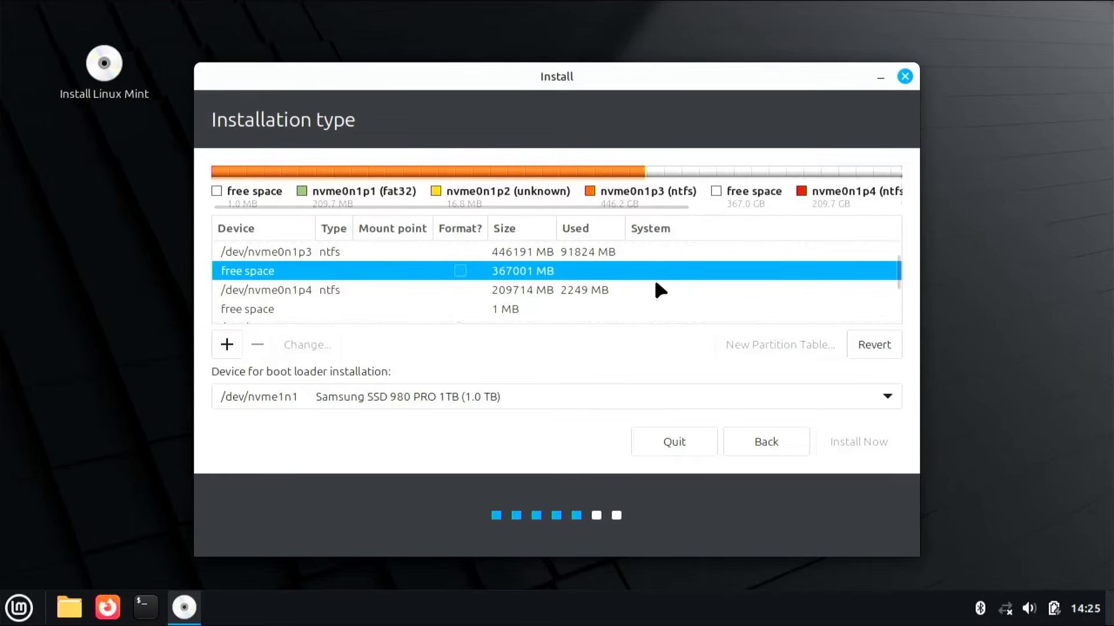
scroll(656, 282, "up", 3)
scroll(656, 282, "down", 5)
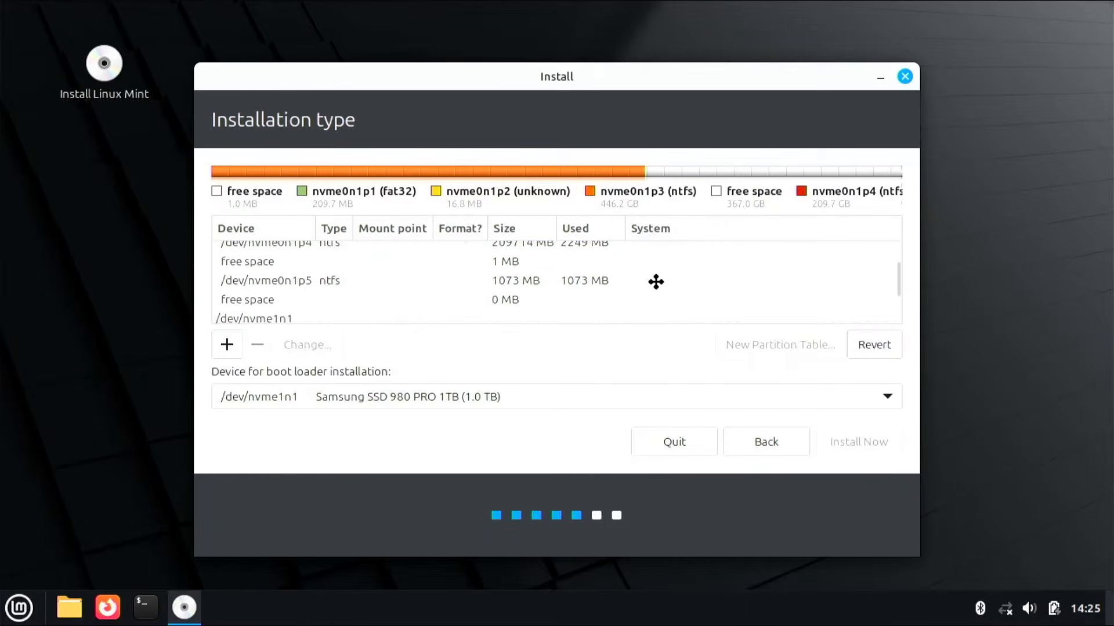
scroll(656, 283, "up", 5)
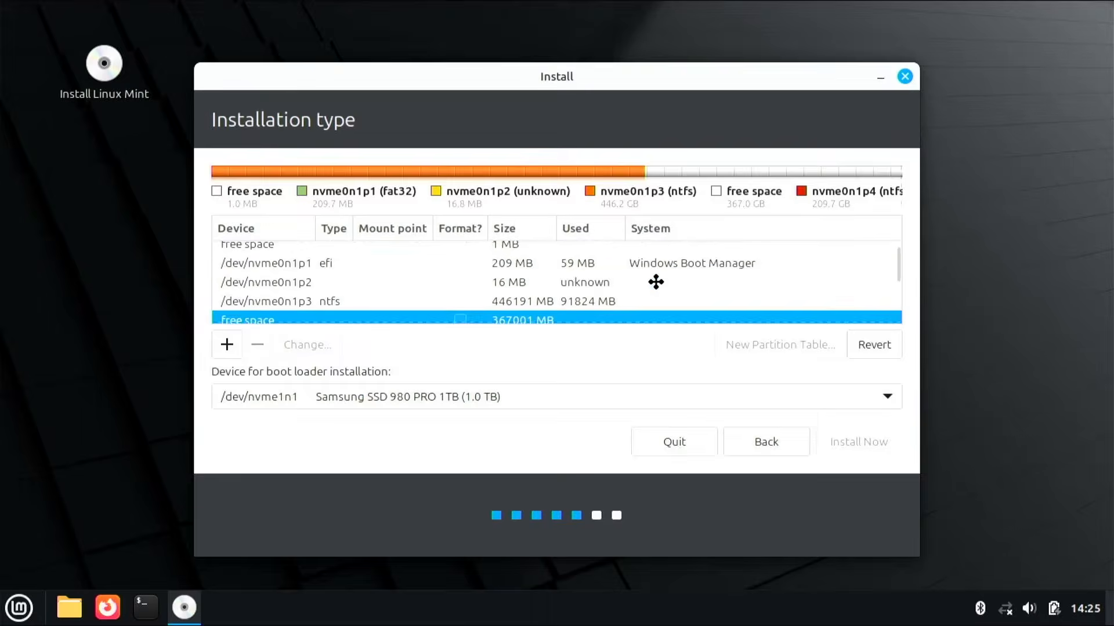
scroll(656, 282, "down", 2)
scroll(656, 282, "up", 3)
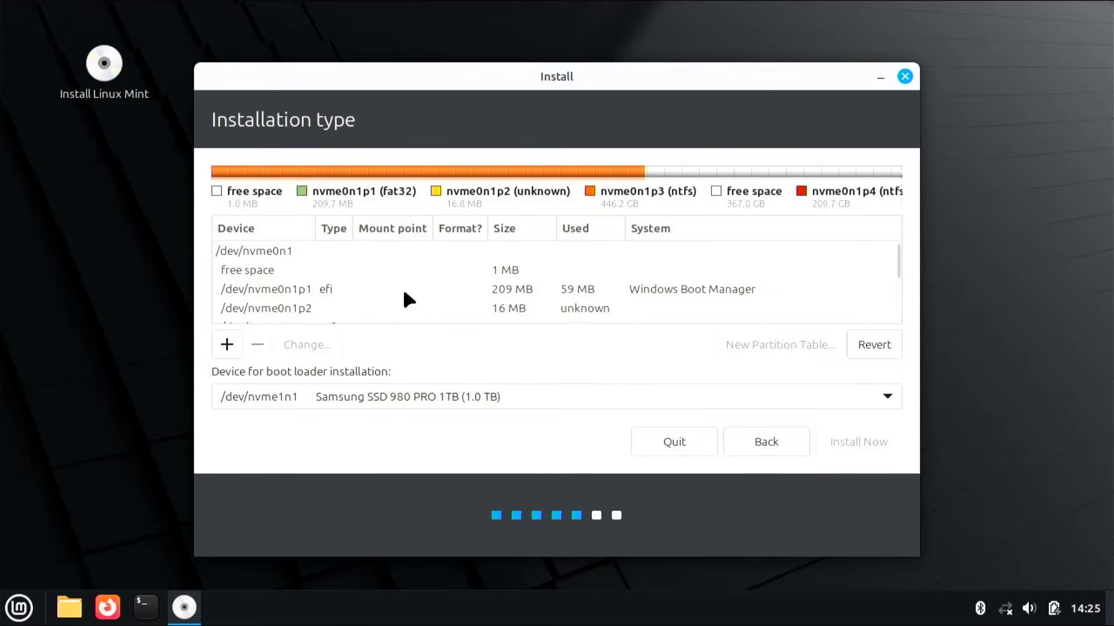
scroll(404, 292, "down", 3)
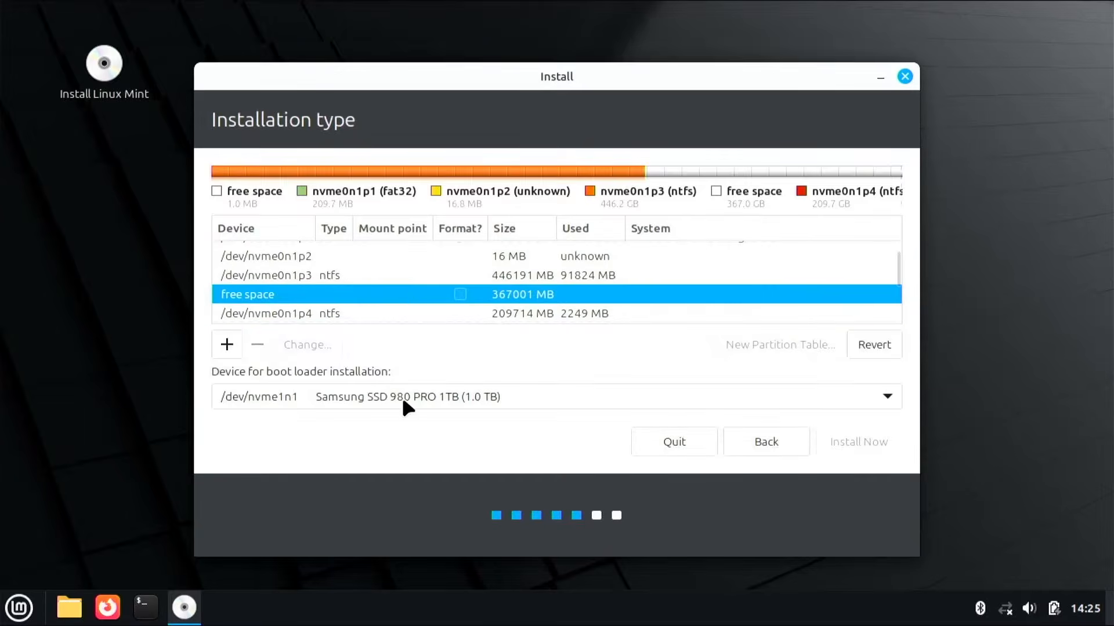
Step: Set the boot loader device to /dev/nvme0n1, the SAMSUNG MZVLB1T0HBLR-00007 drive
left_click(403, 401)
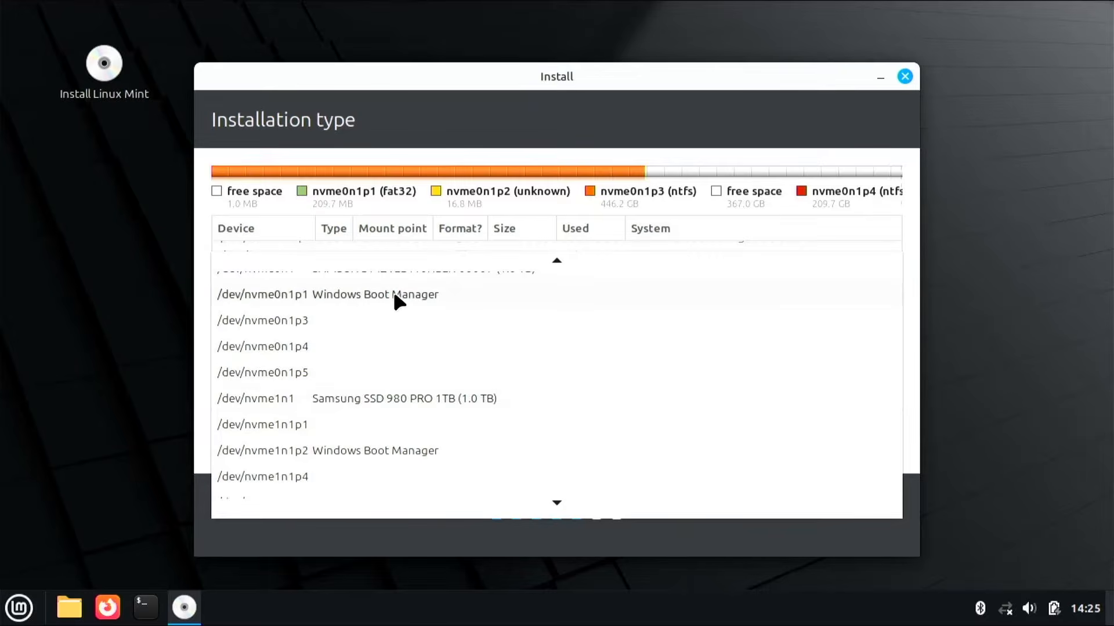
left_click(395, 295)
left_click(367, 391)
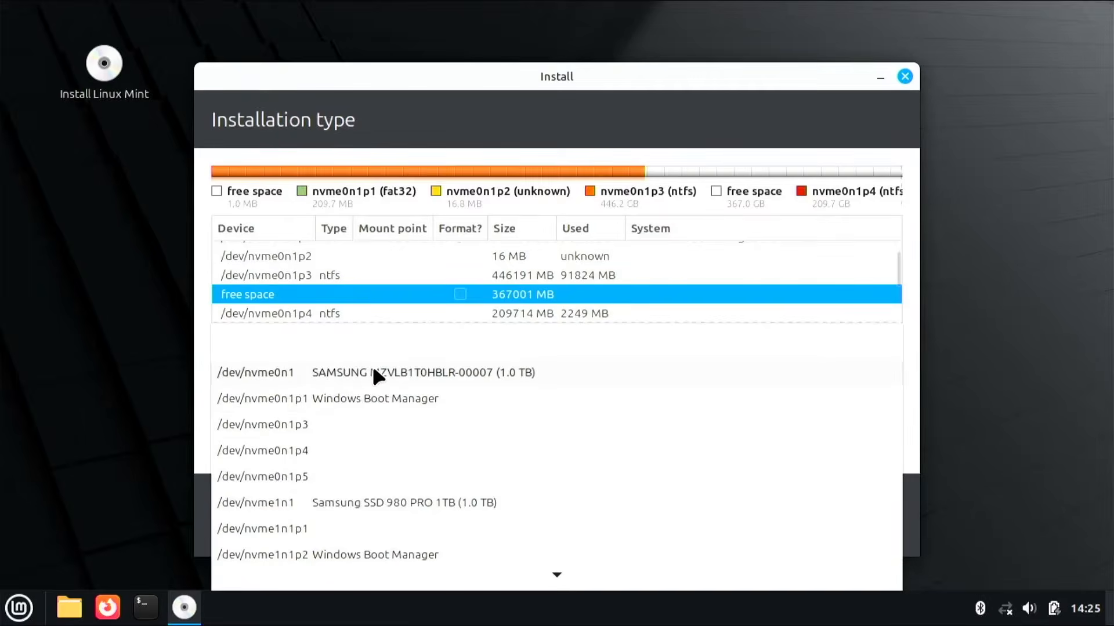
left_click(374, 373)
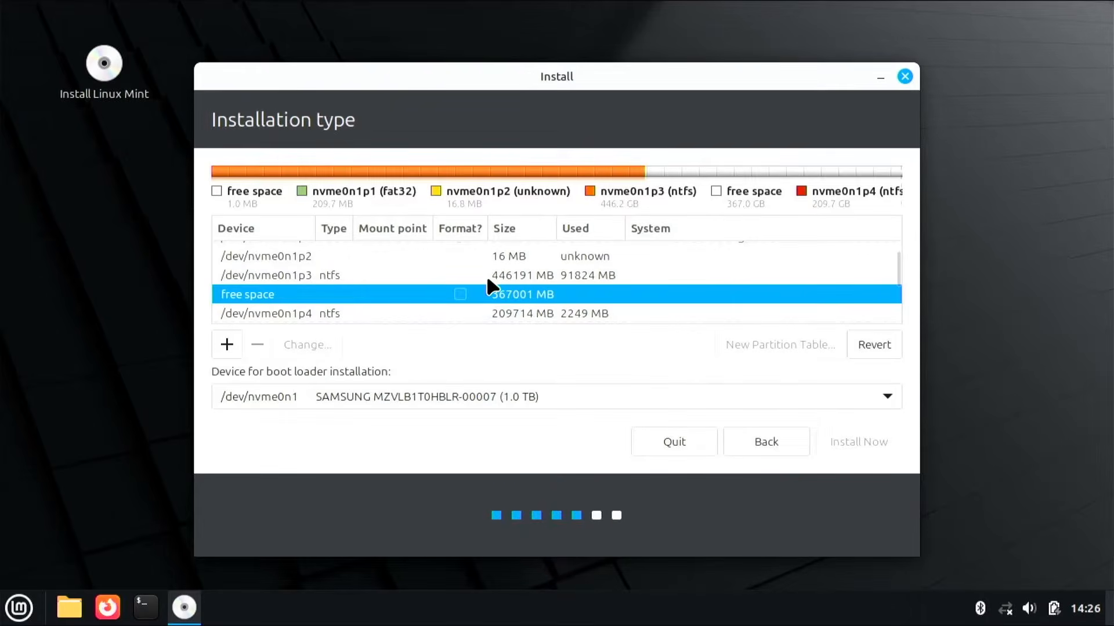
Step: Select the 367001 MB free space and start a new partition in it
scroll(487, 280, "up", 1)
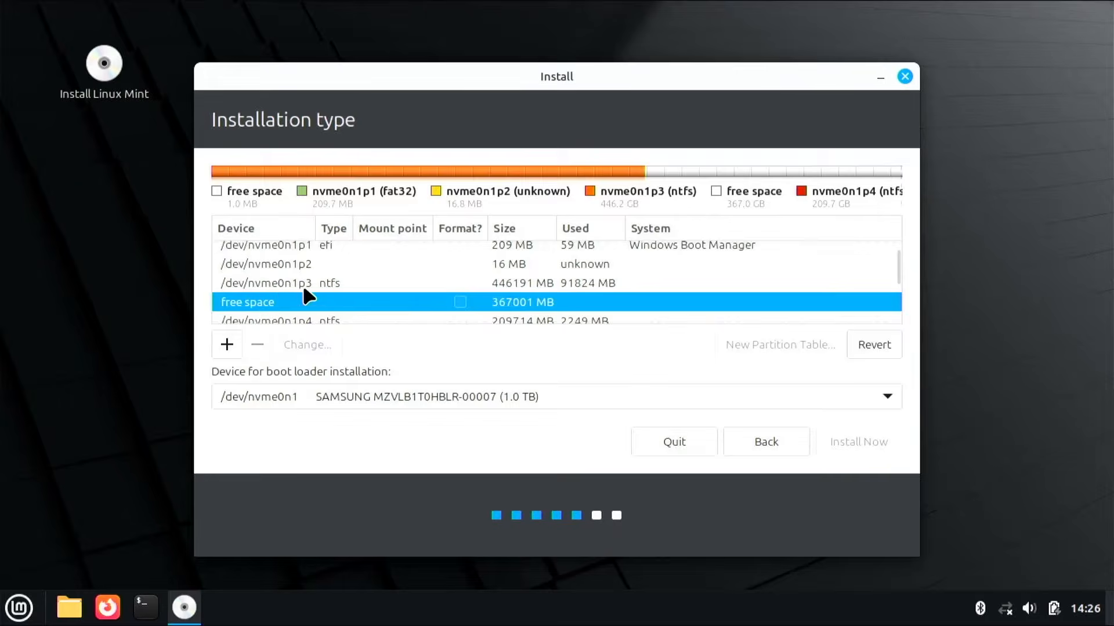
scroll(303, 284, "down", 1)
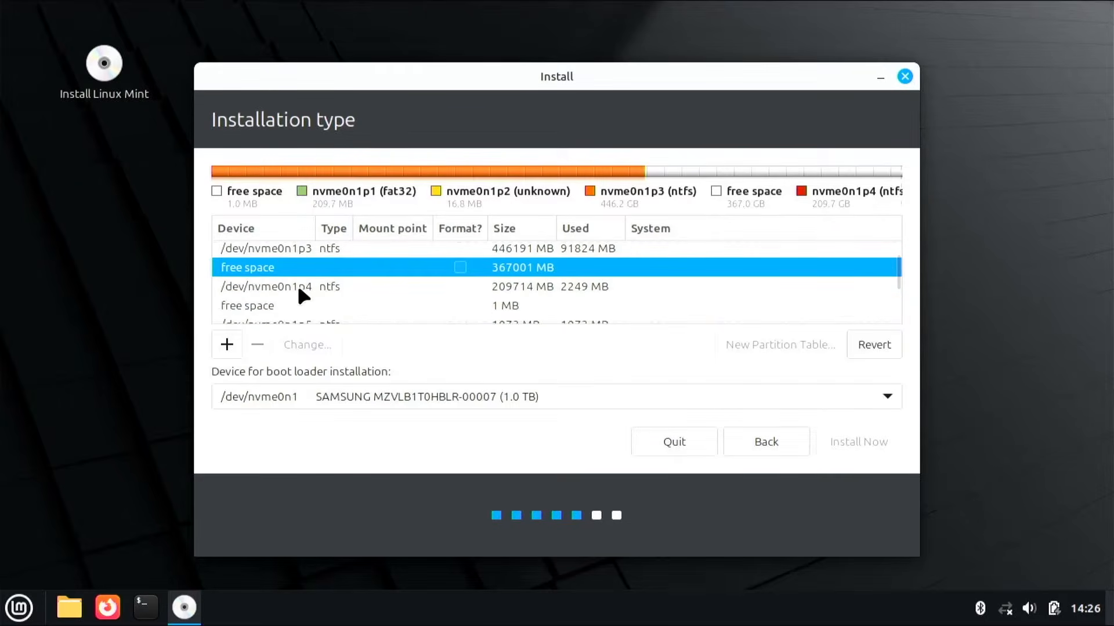
scroll(299, 287, "down", 3)
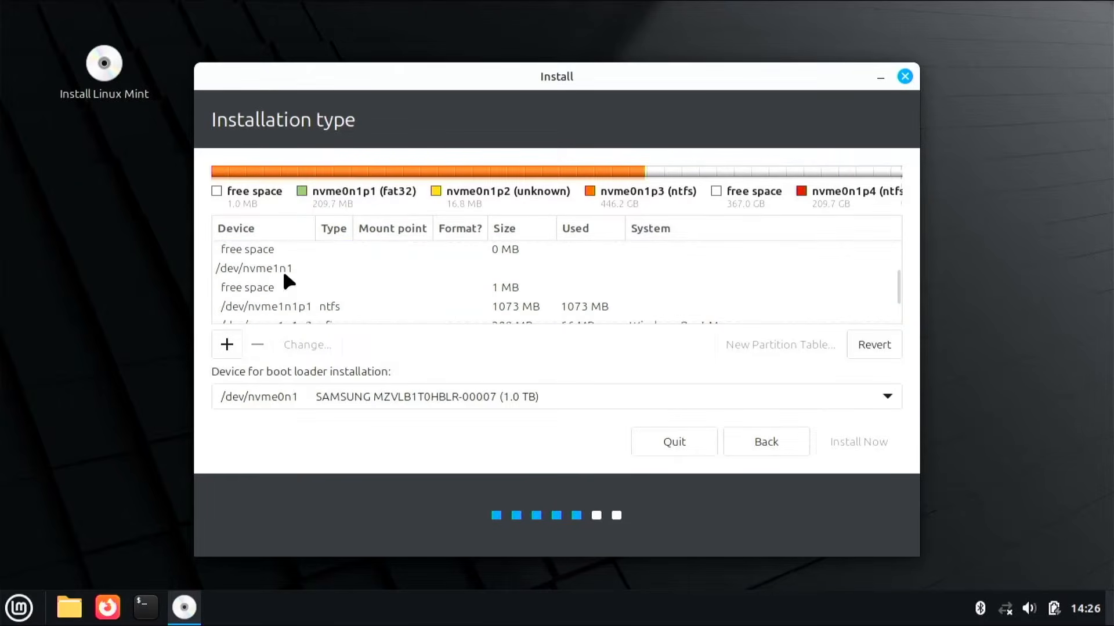
scroll(266, 266, "up", 5)
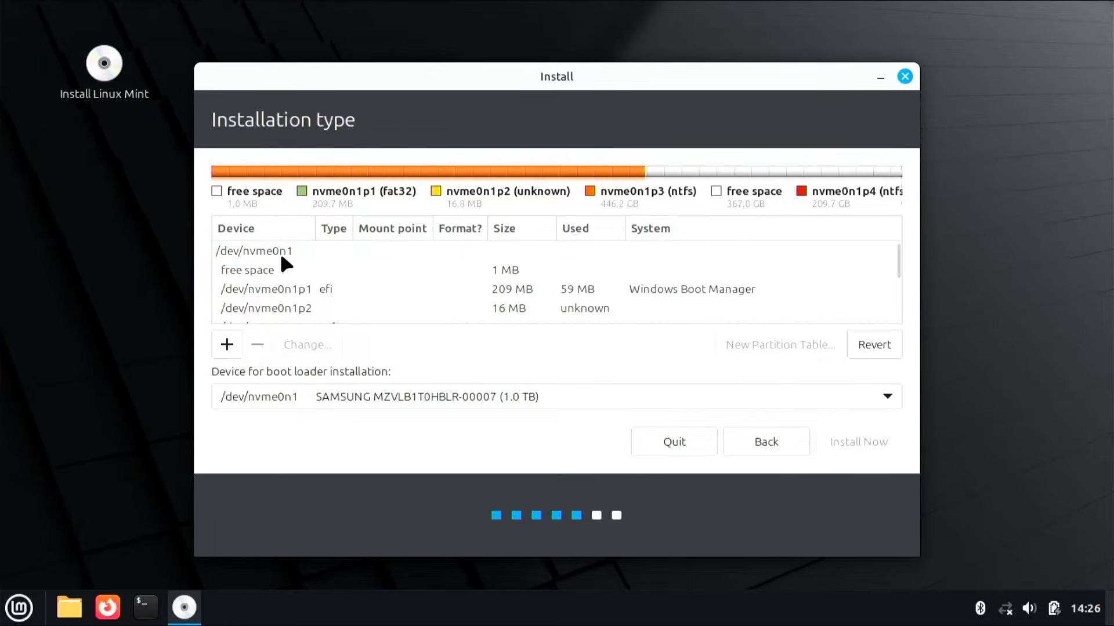
scroll(290, 299, "down", 2)
left_click(289, 295)
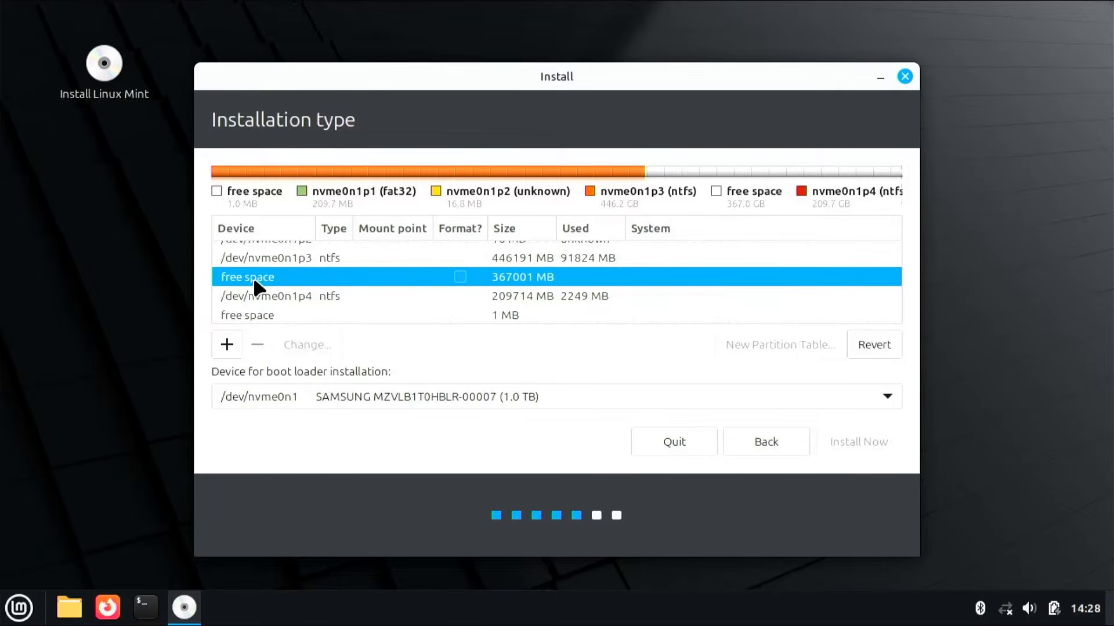
left_click(227, 345)
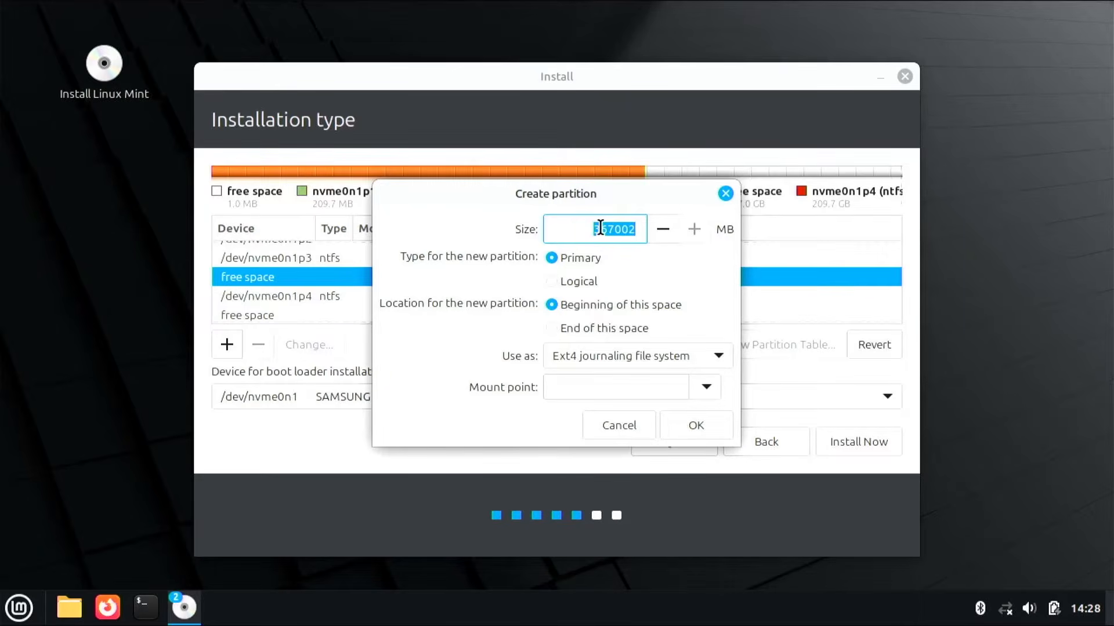
Step: Enter 153600 MB as the new partition's size, after first trying 30720
type("0")
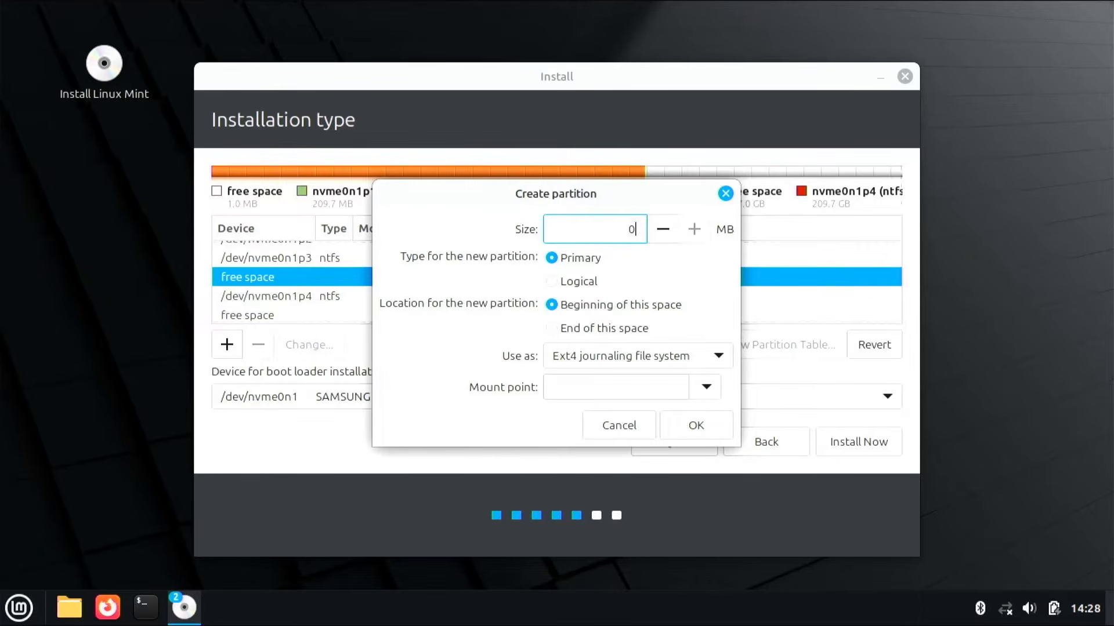
key("BackSpace")
type("1024")
key("BackSpace")
key("BackSpace")
key("BackSpace")
type("30000")
key("BackSpace")
key("BackSpace")
key("BackSpace")
type("72")
type("0")
double_click(597, 232)
left_click(596, 230)
double_click(597, 230)
type("153600")
left_click_drag(591, 227, 644, 237)
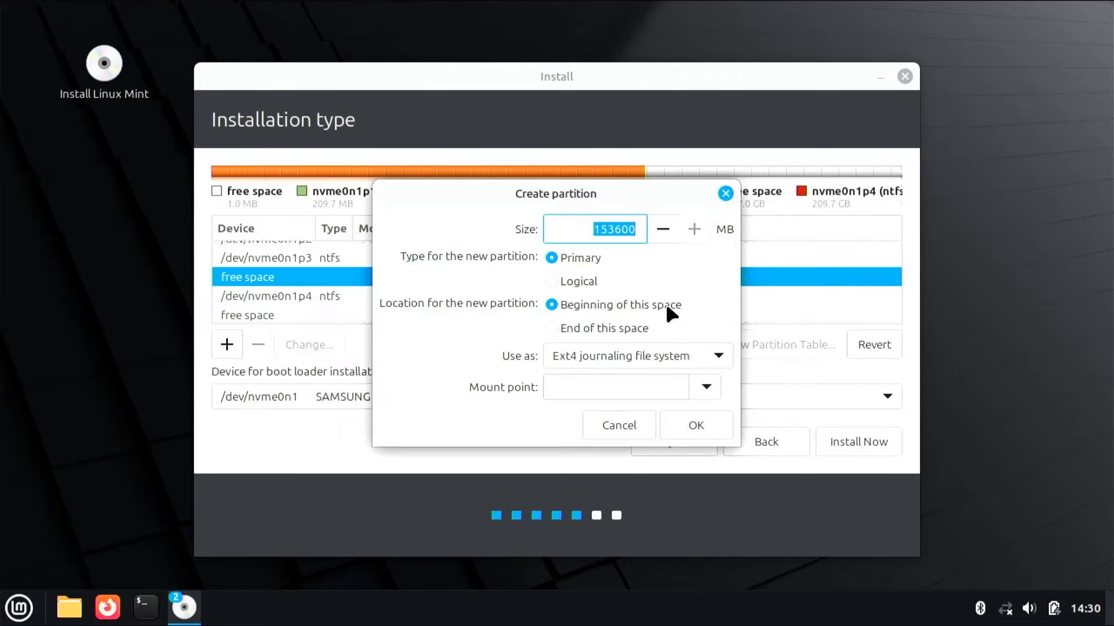
Step: Set the mount point to / and create the Ext4 root partition
left_click(569, 384)
type("/")
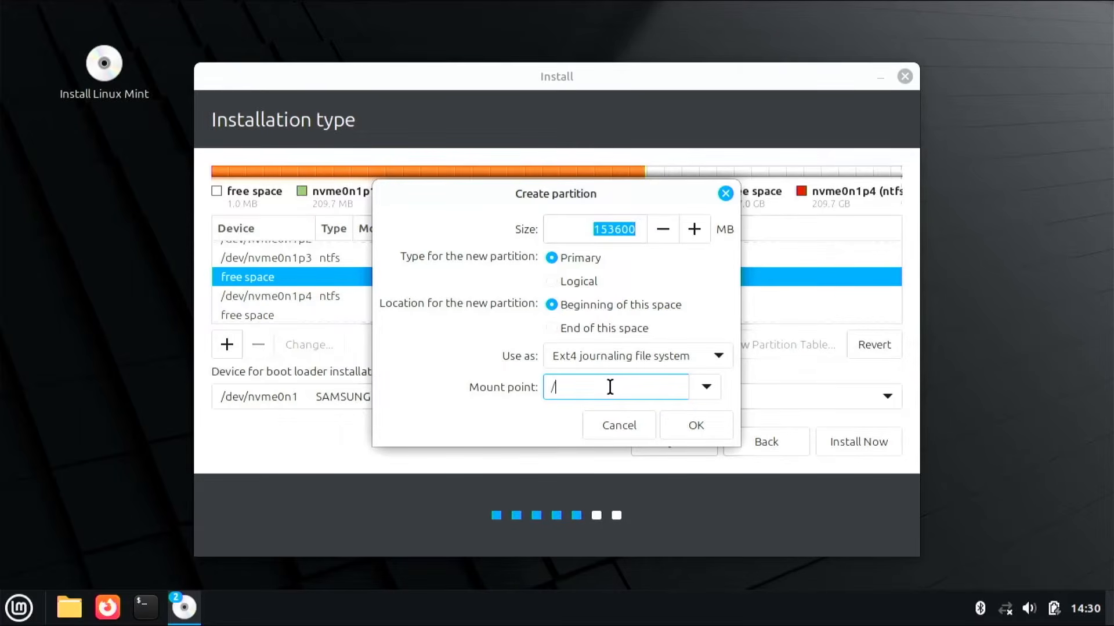
left_click(677, 421)
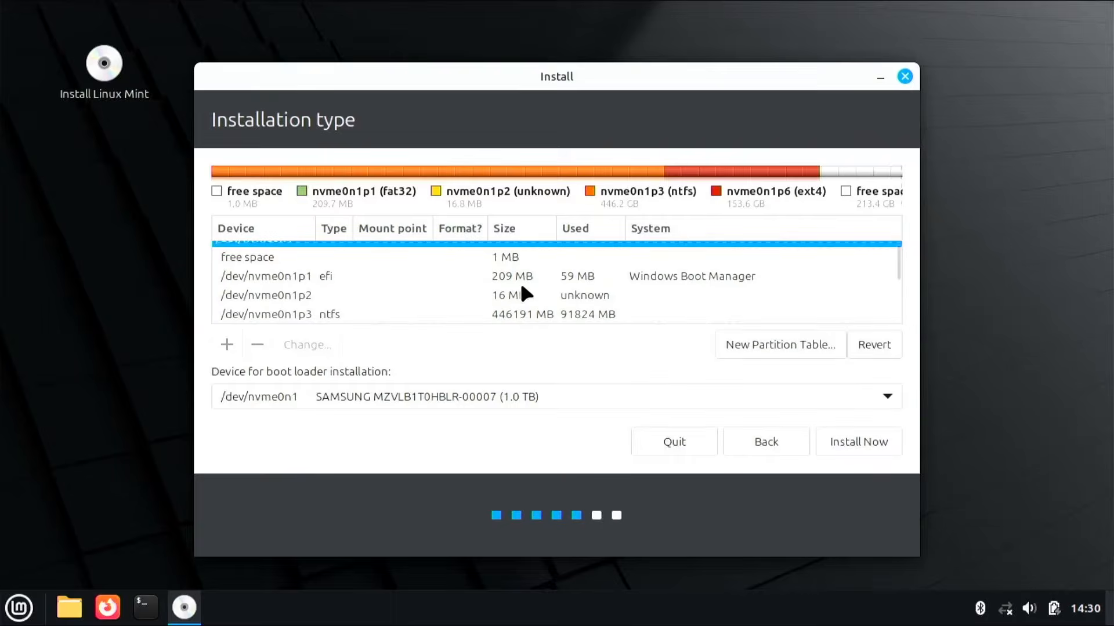
scroll(521, 293, "down", 3)
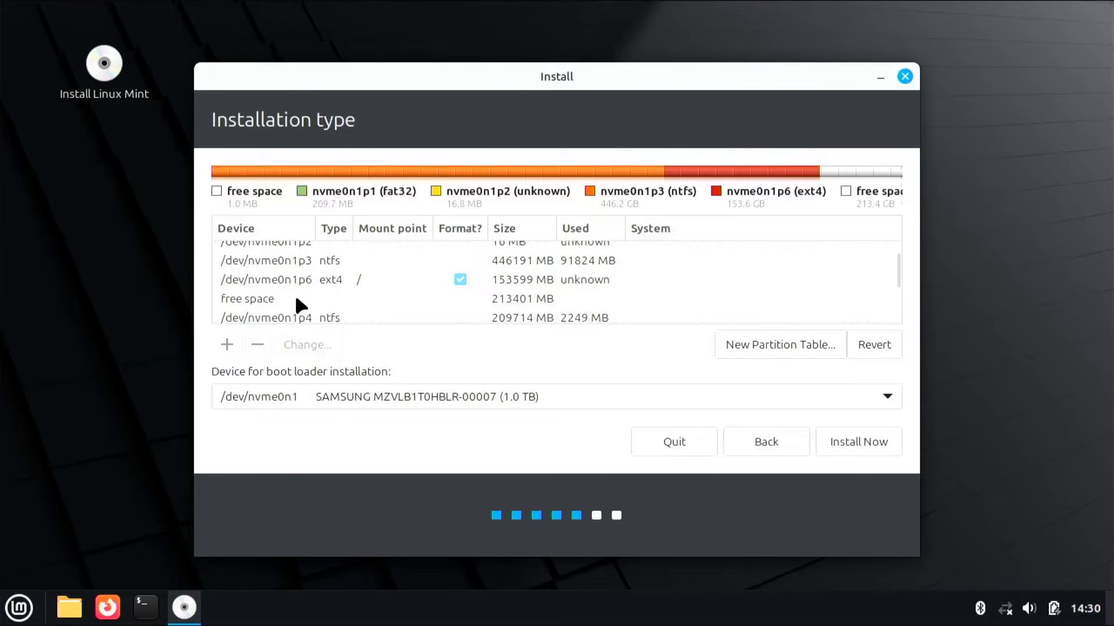
left_click(295, 276)
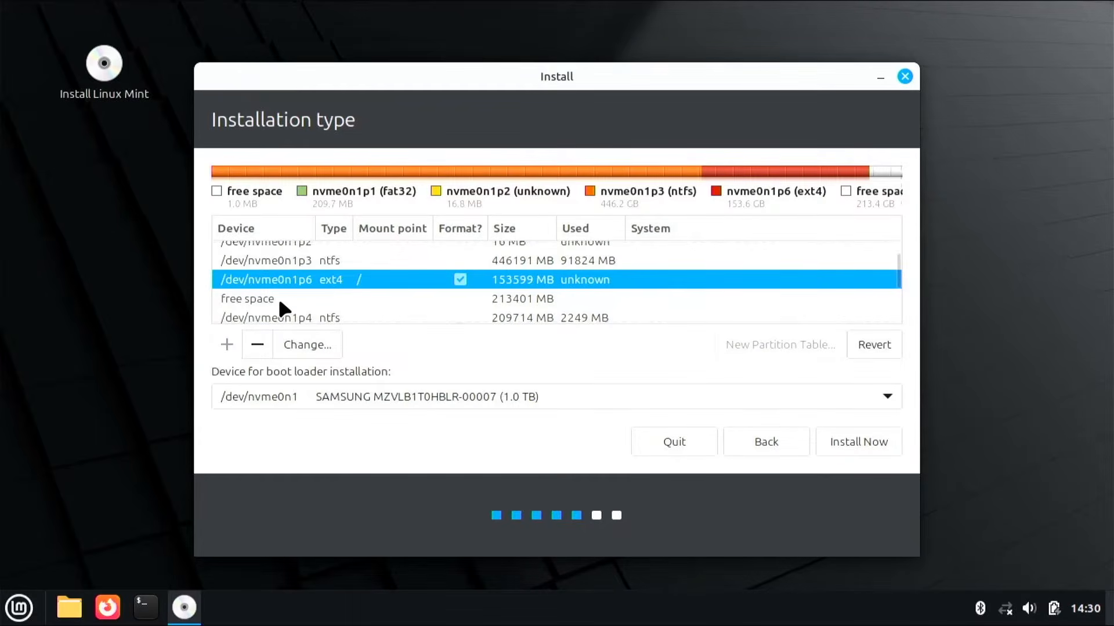
left_click(279, 299)
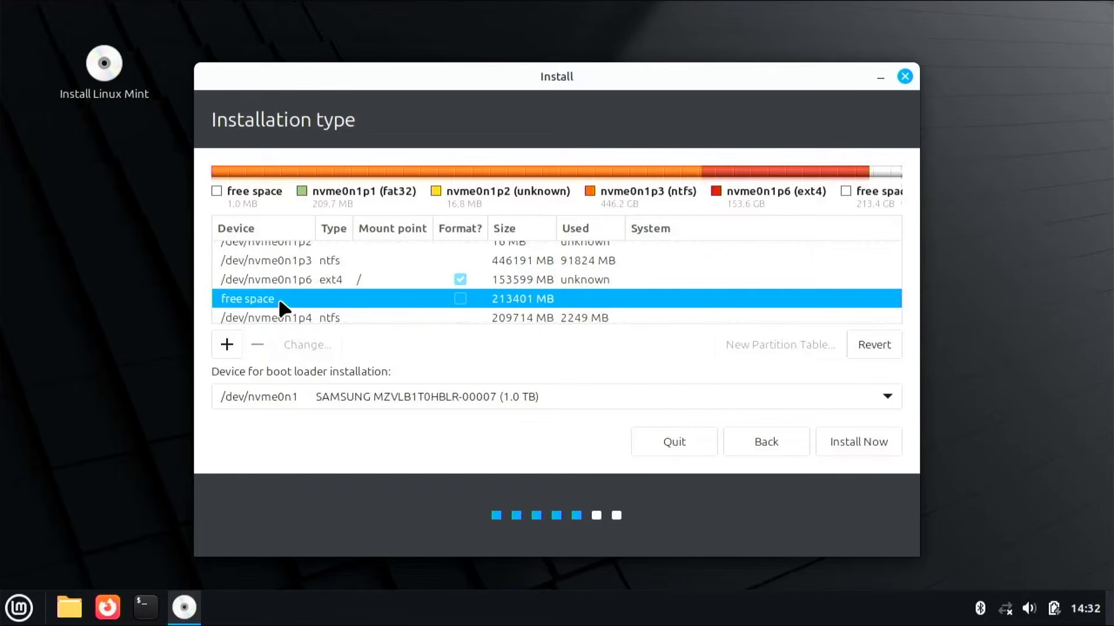
Step: Create a 16384 MB Logical partition in the free space, used as swap area
left_click(226, 344)
double_click(589, 231)
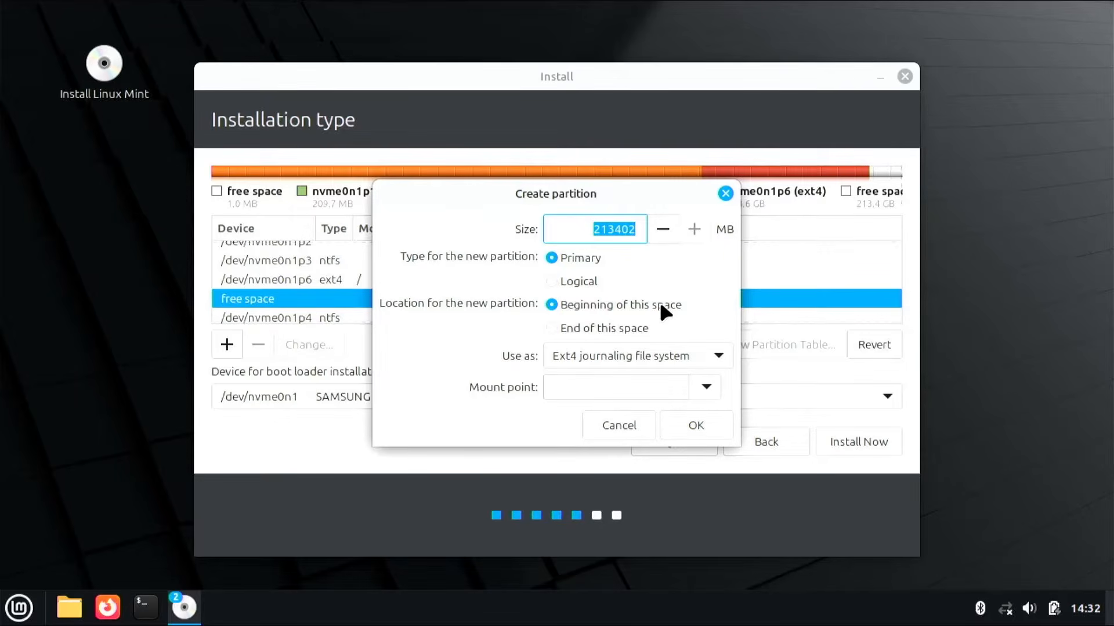
type("80000")
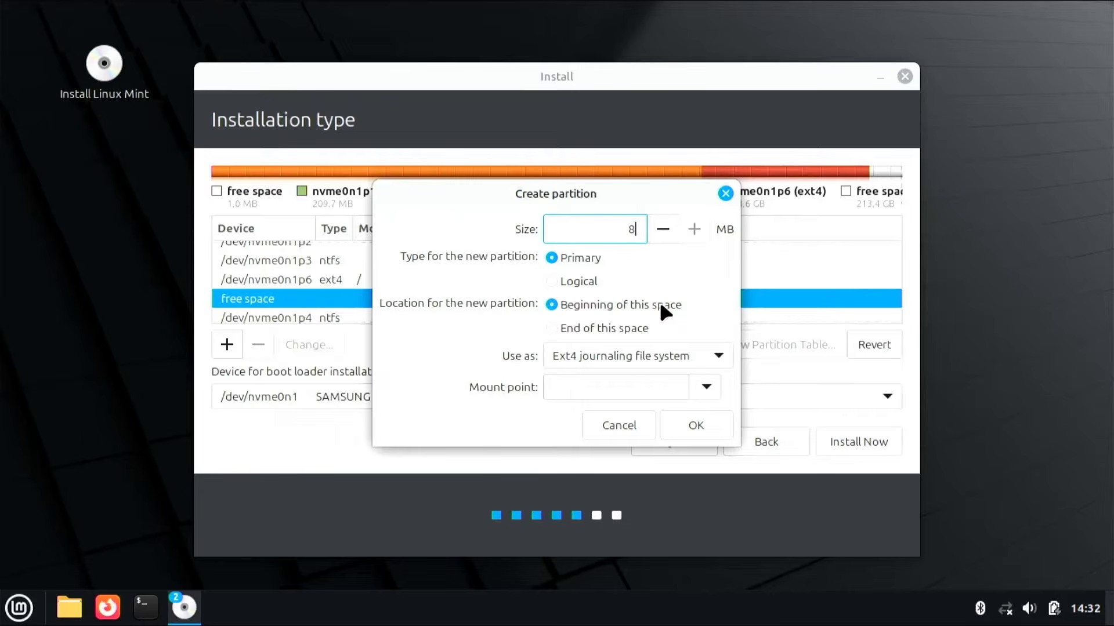
key("BackSpace")
key("BackSpace")
key("BackSpace")
key("BackSpace")
key("BackSpace")
type("16000")
left_click_drag(598, 235, 635, 236)
left_click(548, 278)
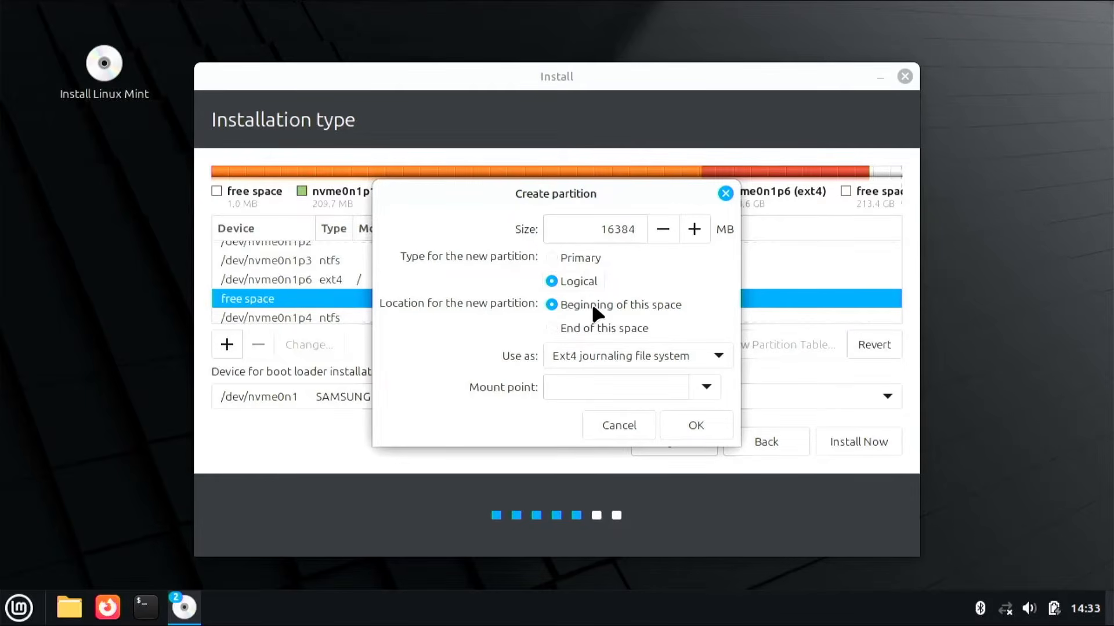
left_click(708, 358)
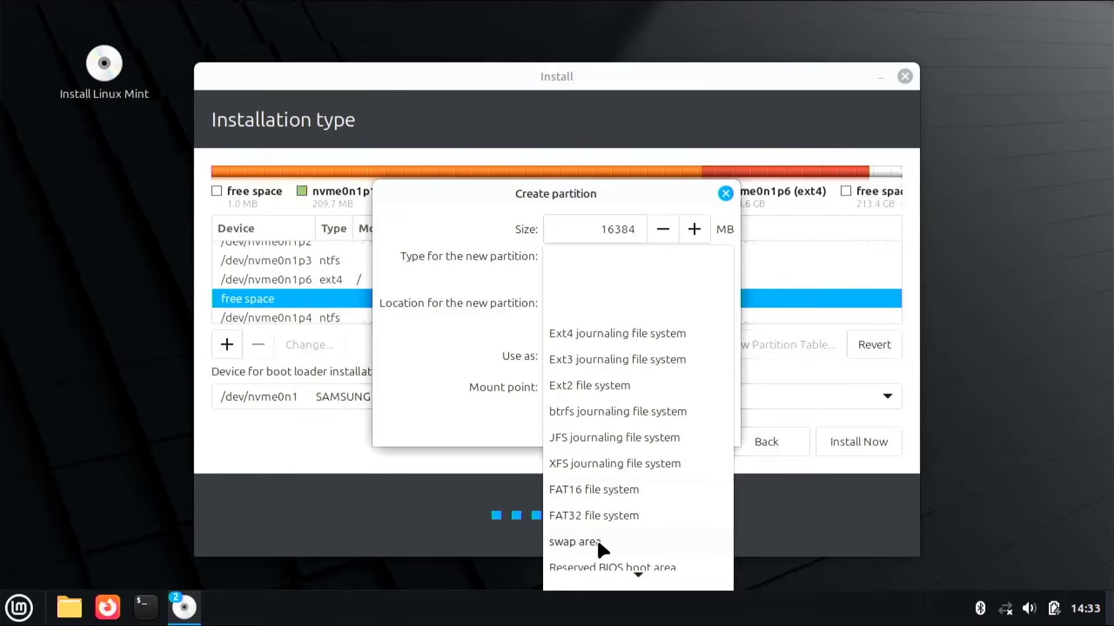
left_click(598, 541)
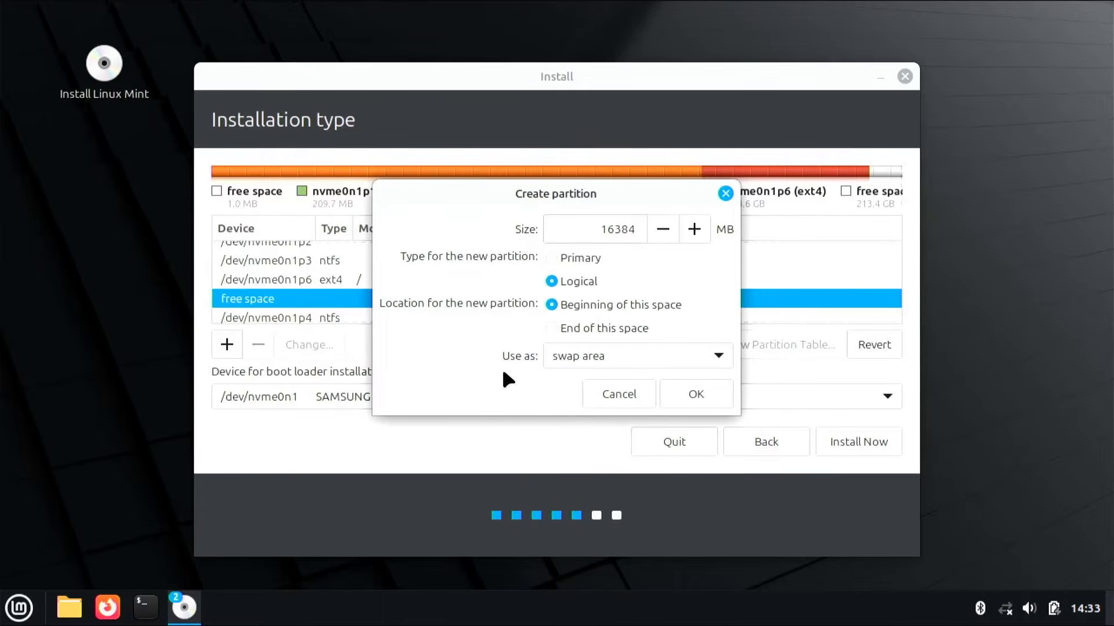
left_click(689, 398)
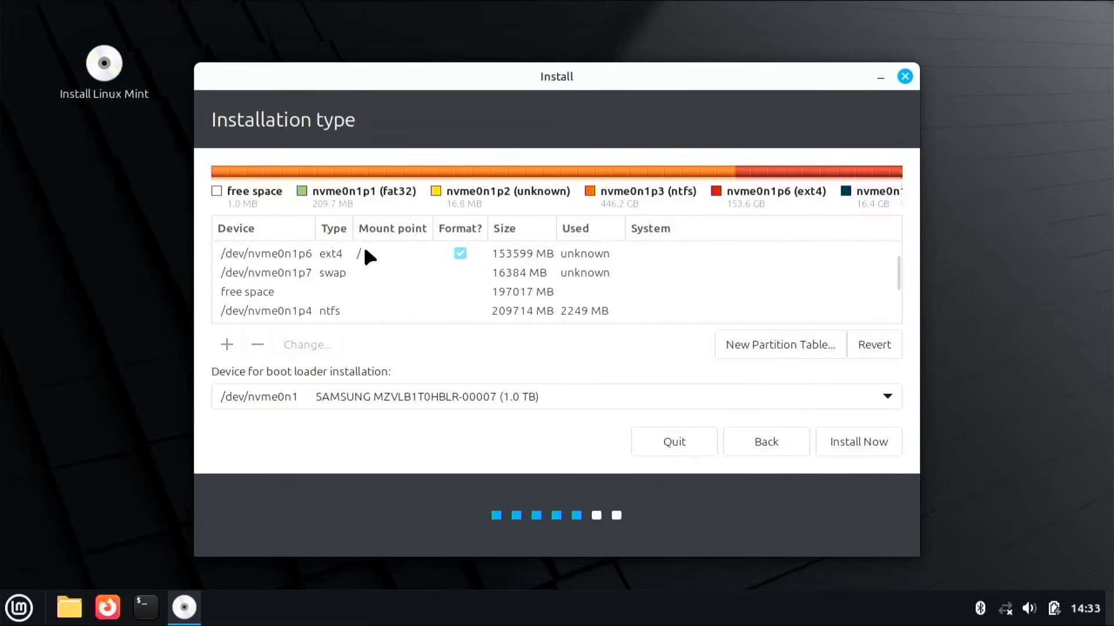
Step: Select the new root partition, the swap partition and the remaining free space in turn
left_click(346, 253)
left_click(319, 273)
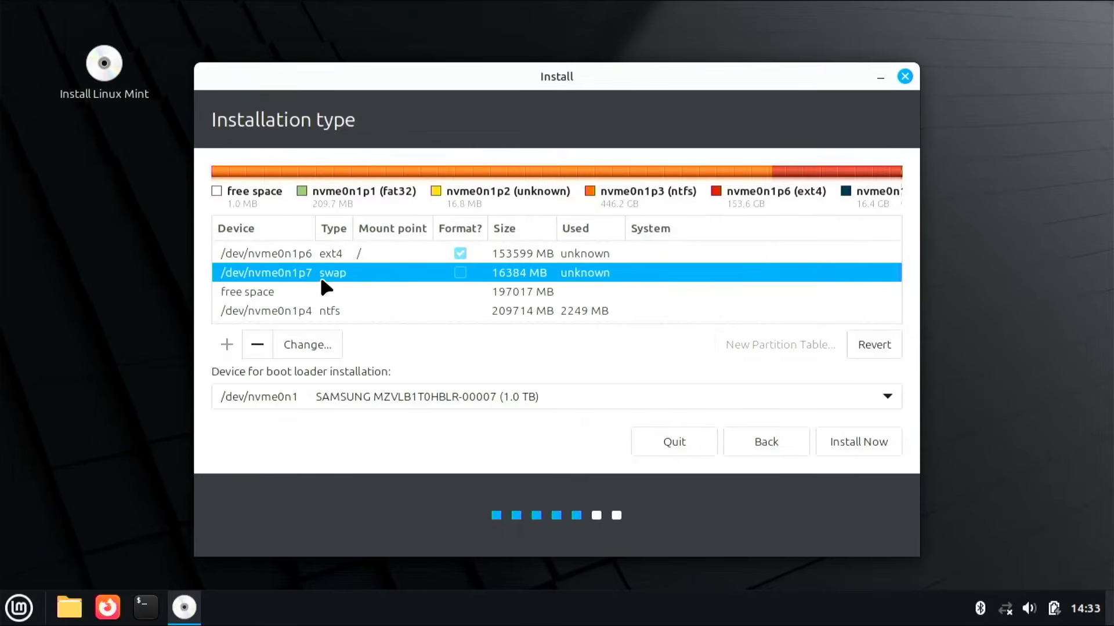
left_click(273, 293)
left_click(299, 271)
left_click(268, 292)
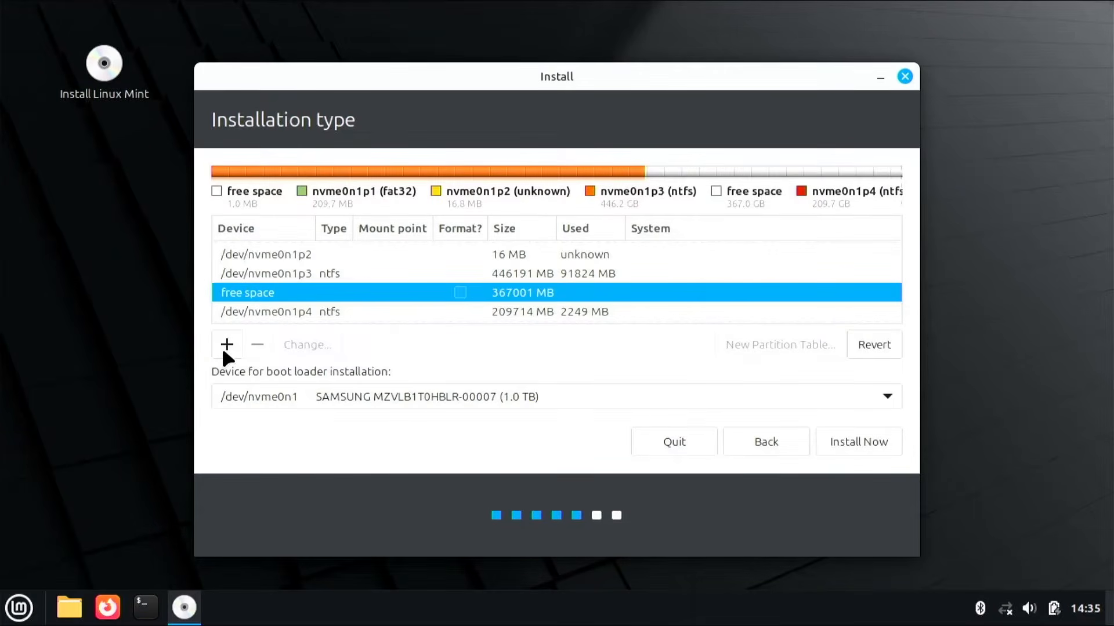
Step: Create a 150000 MB primary Ext4 root partition mounted at / in the free space
left_click(226, 347)
left_click_drag(580, 232, 649, 217)
type("25000")
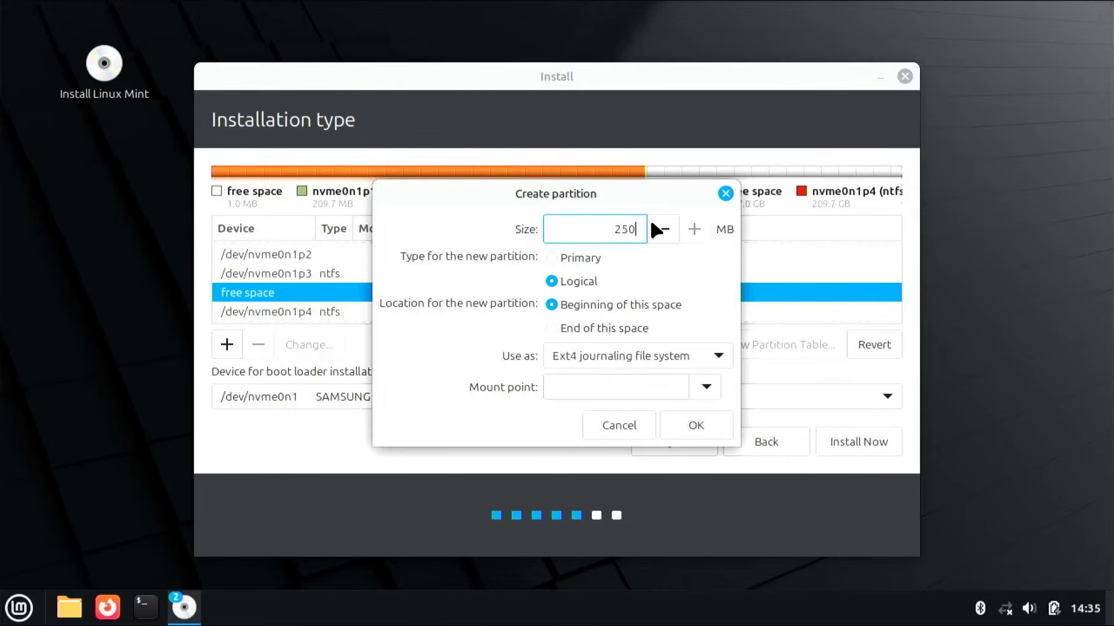
key("BackSpace")
key("BackSpace")
type("150000")
left_click(568, 253)
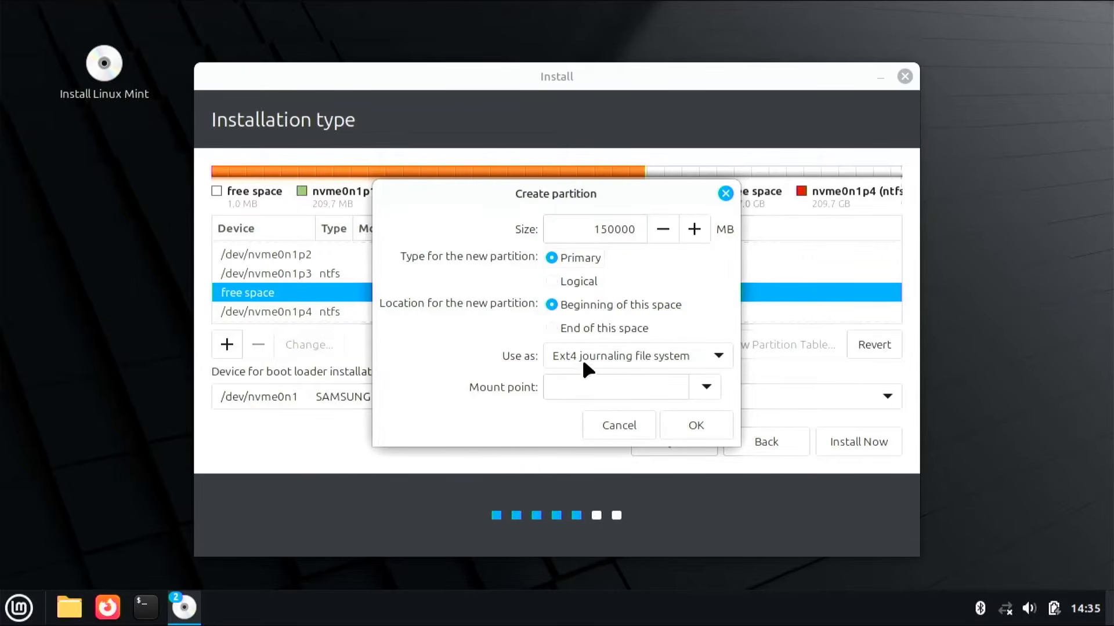
left_click(580, 383)
type("/")
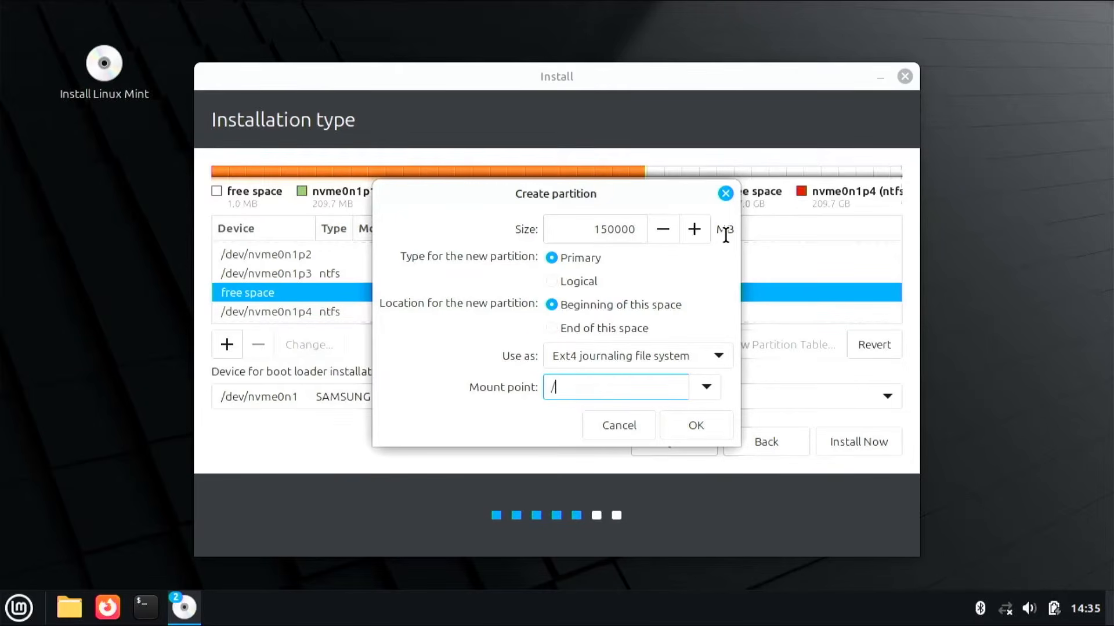
left_click(702, 419)
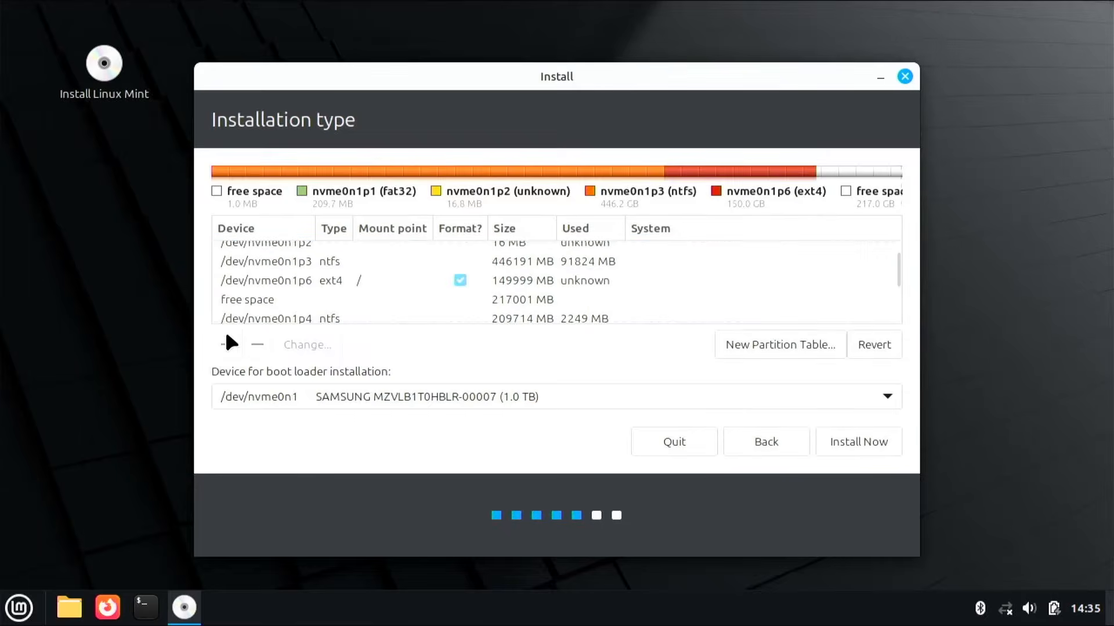
Step: Add a 16000 MB swap-area partition in the remaining 217001 MB free space
left_click(251, 298)
left_click(227, 344)
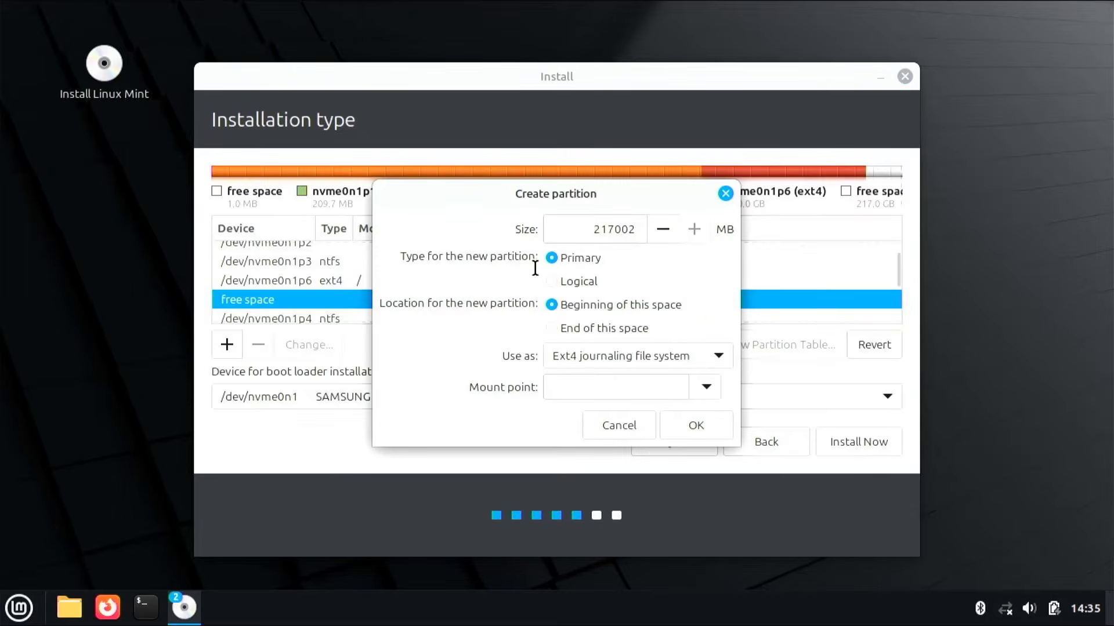
double_click(580, 221)
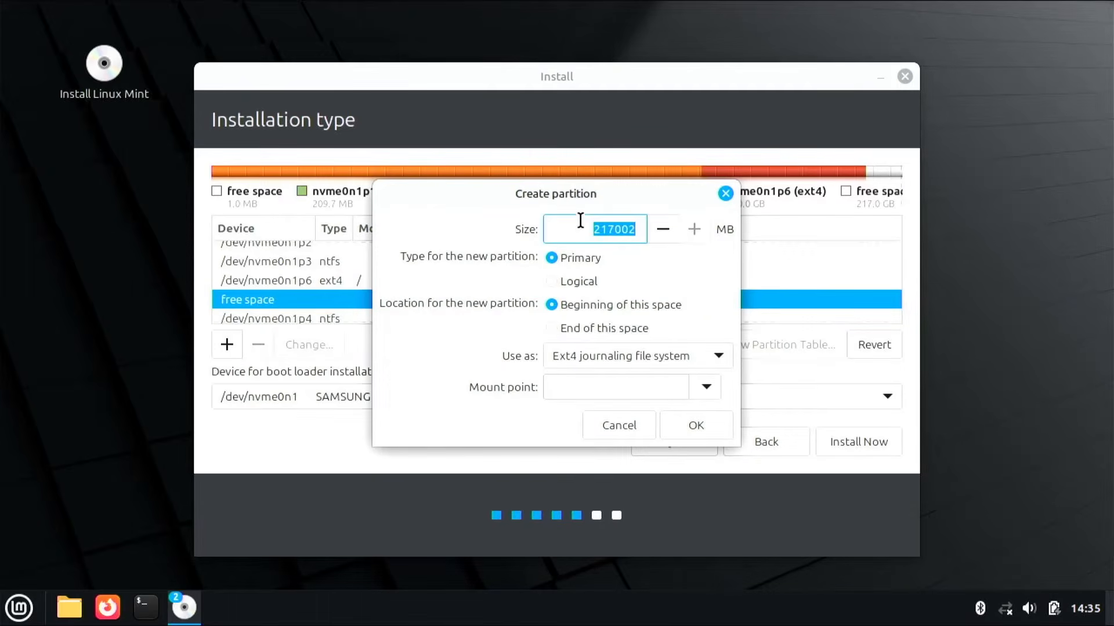
type("16000")
left_click(578, 277)
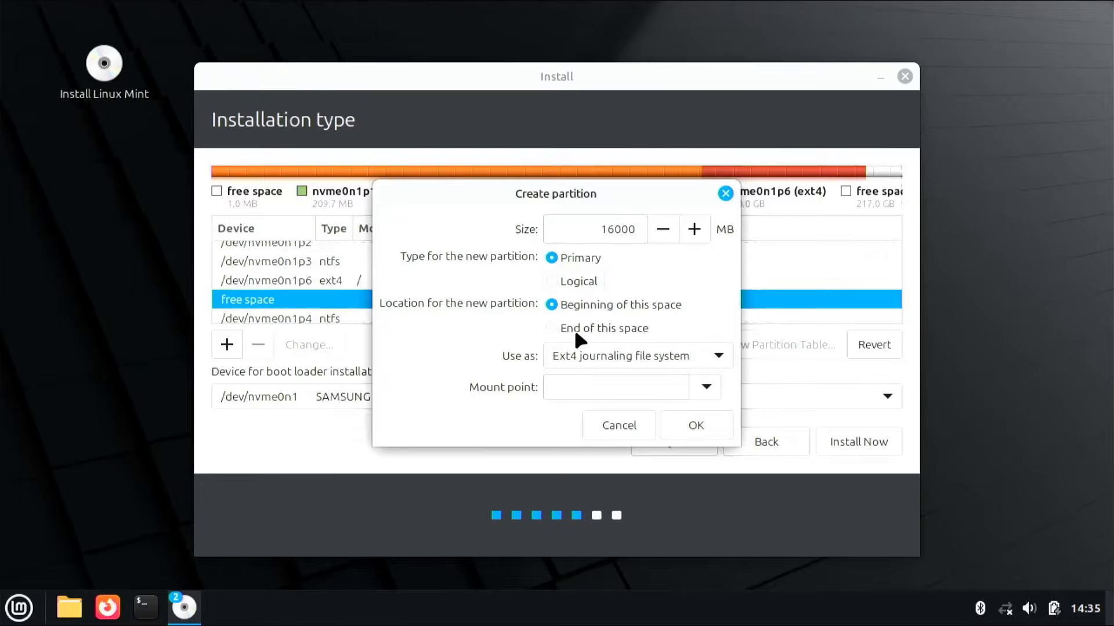
left_click(615, 355)
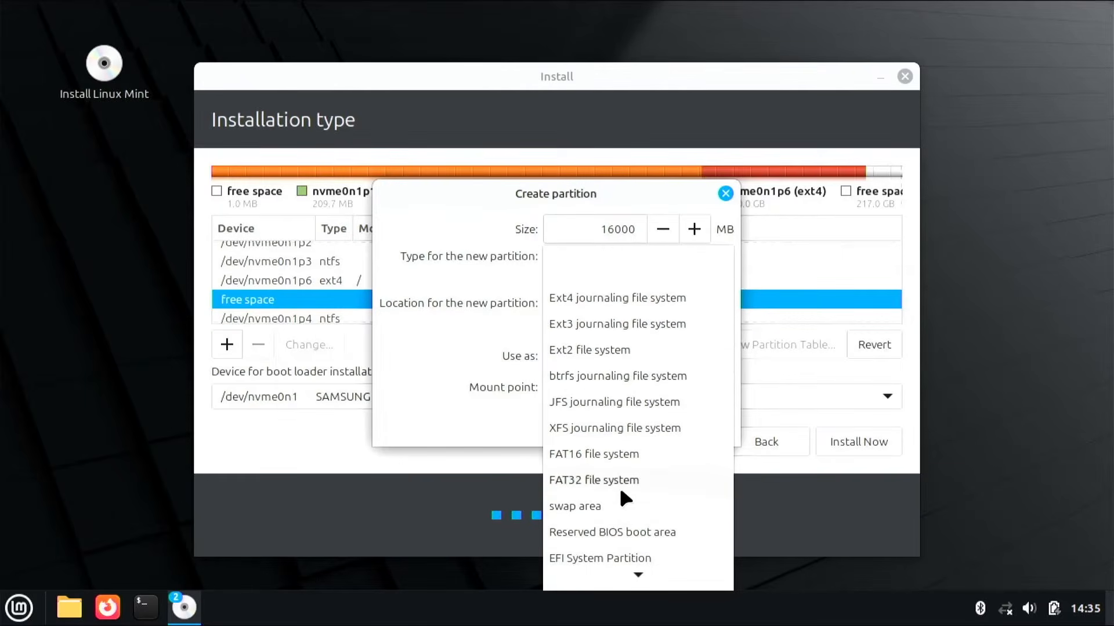
left_click(614, 503)
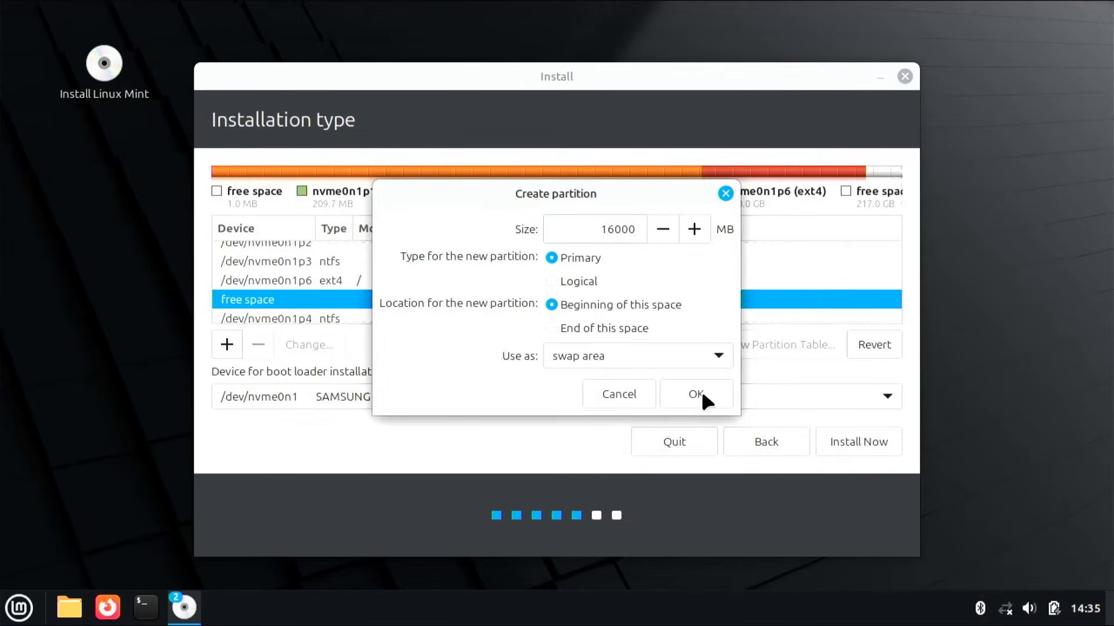
left_click(700, 394)
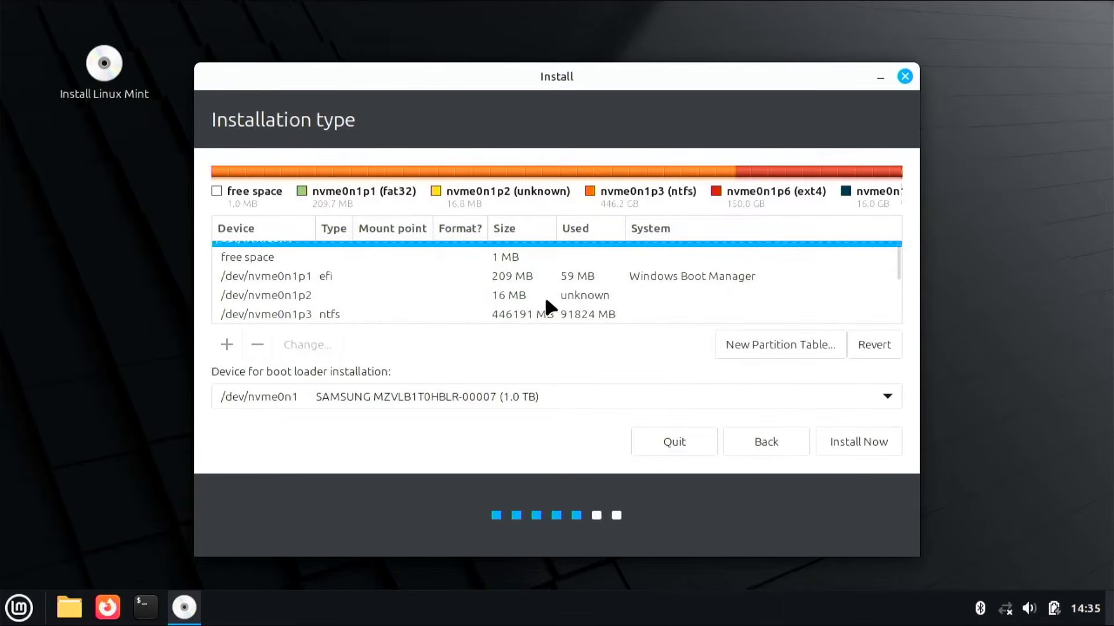
Step: Revert the pending root and swap partitions so 367001 MB shows as free space again
scroll(544, 297, "down", 3)
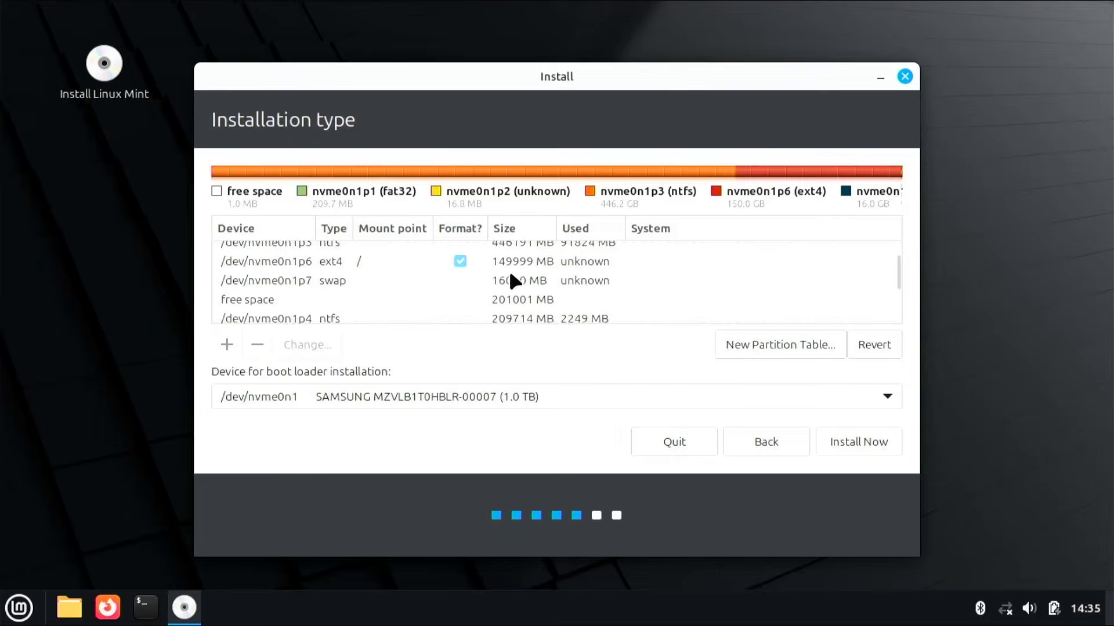
left_click(520, 260)
left_click(511, 282)
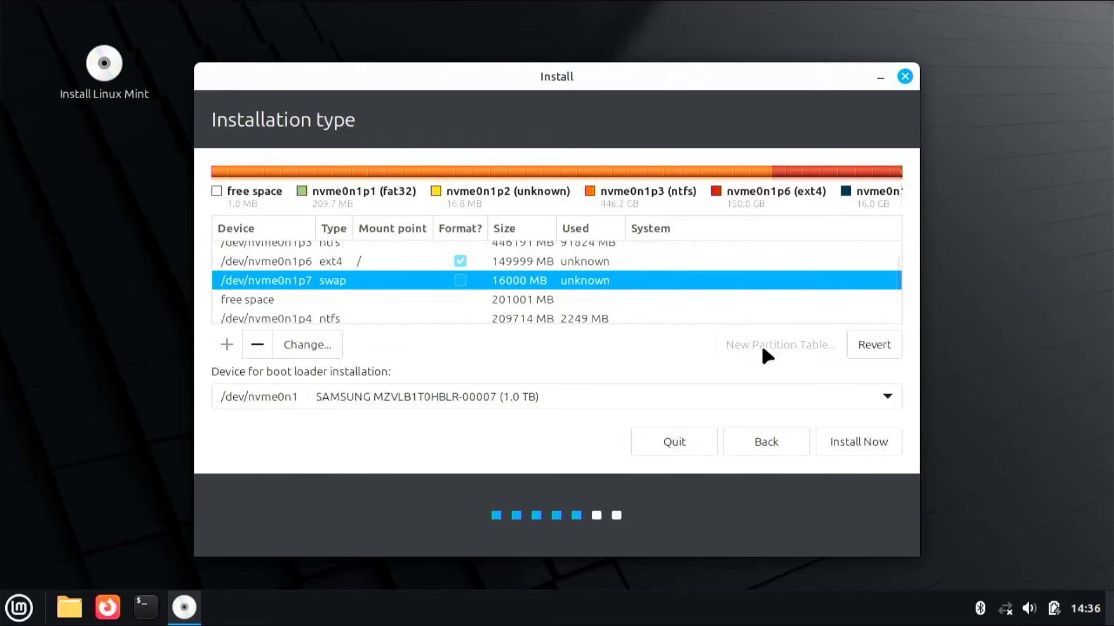
left_click(421, 299)
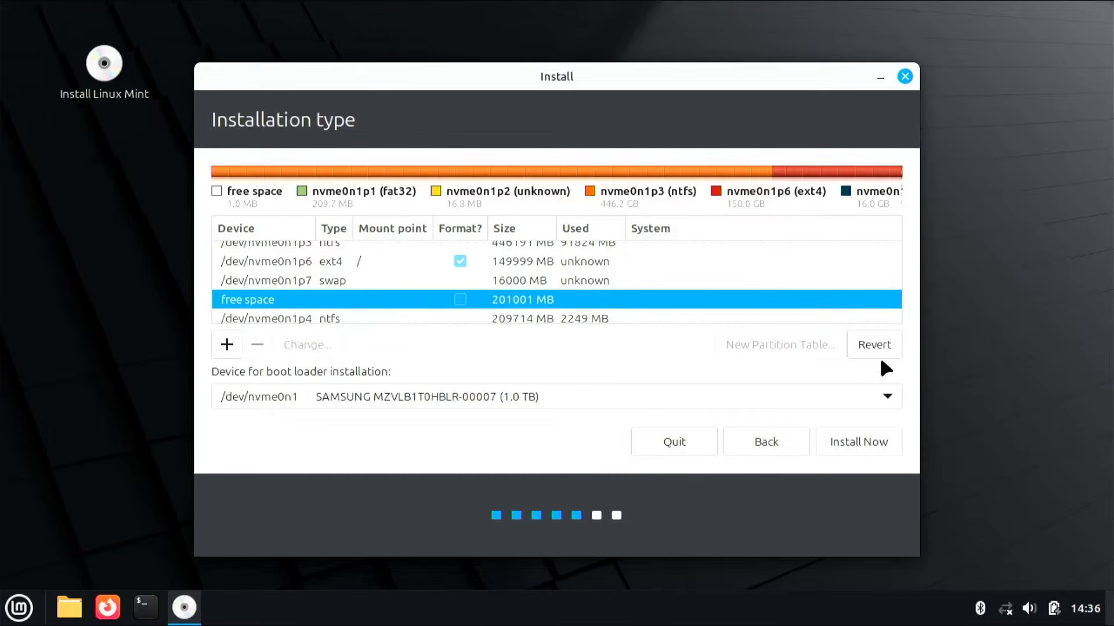
left_click(340, 261)
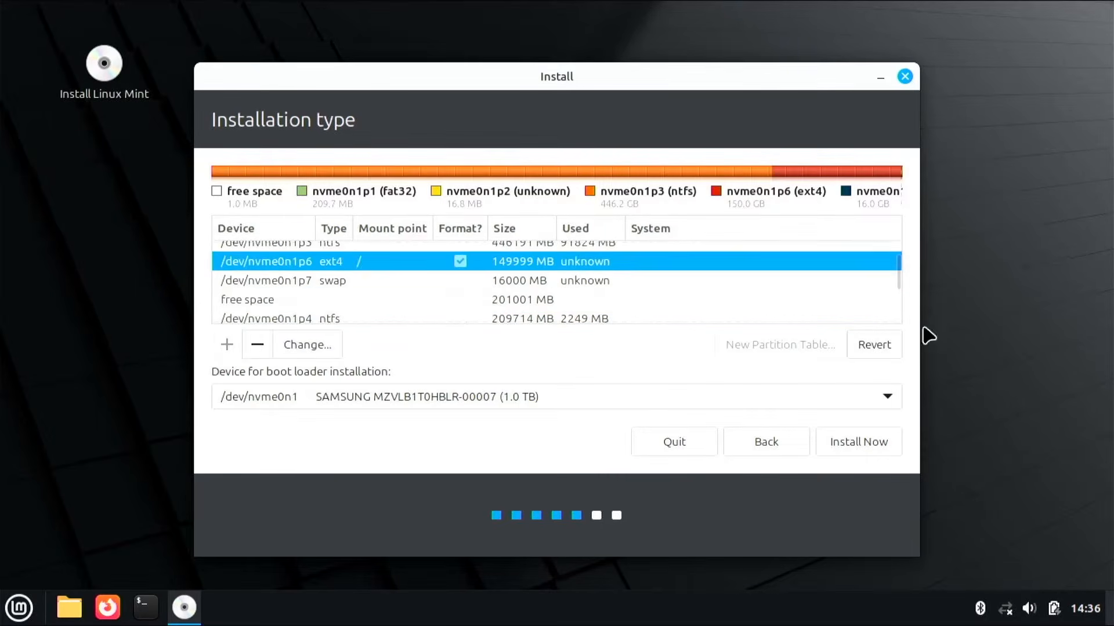
left_click(881, 343)
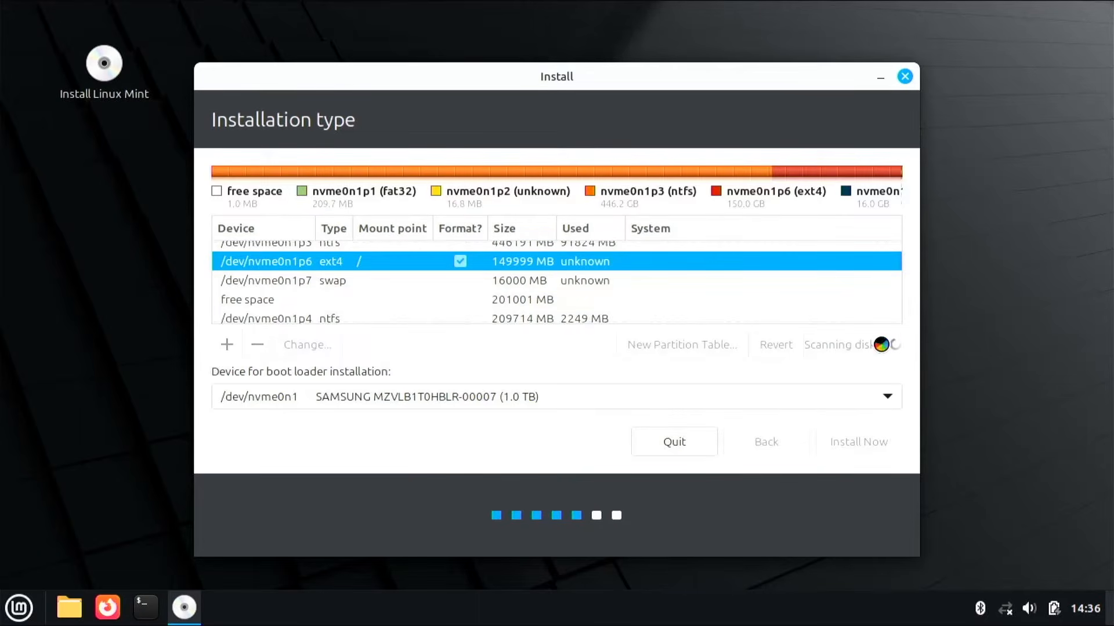
scroll(517, 288, "down", 5)
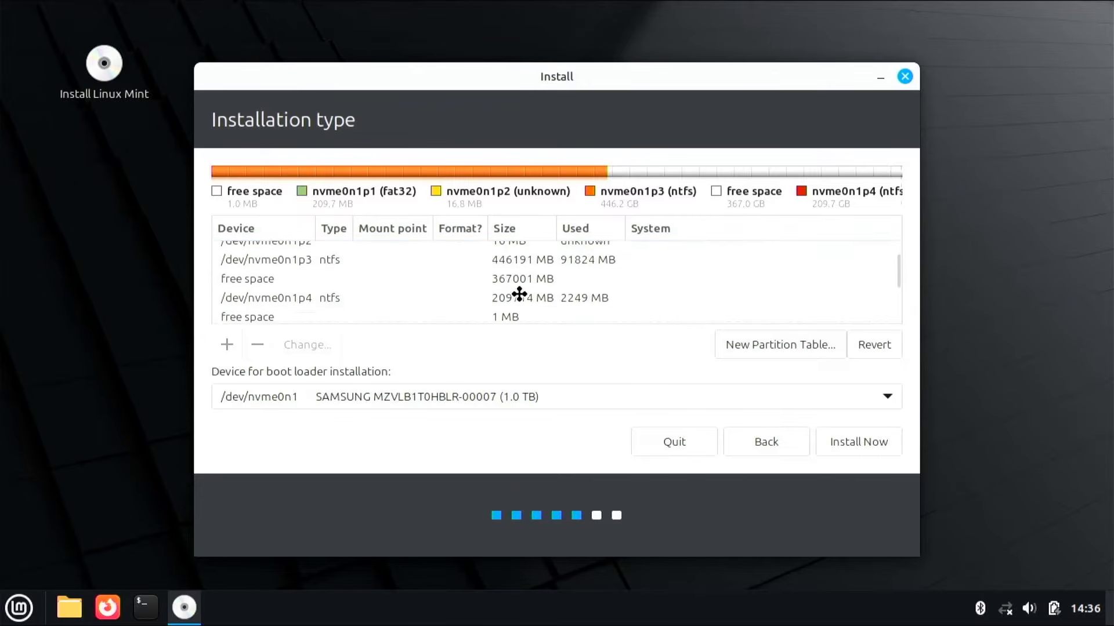
scroll(370, 281, "down", 1)
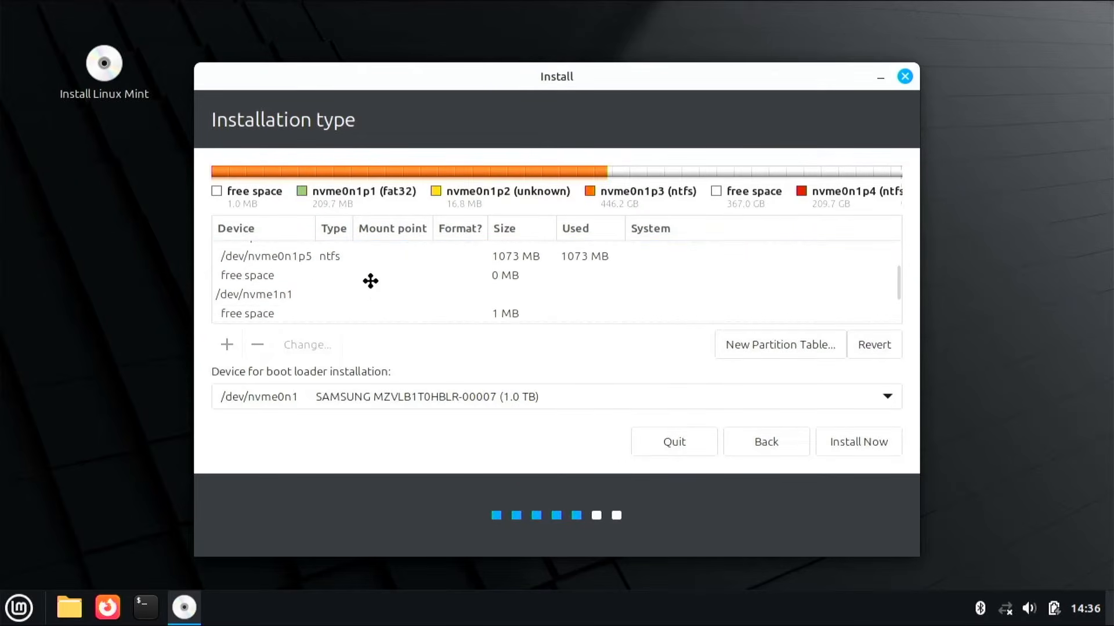
scroll(370, 281, "down", 3)
scroll(370, 281, "up", 6)
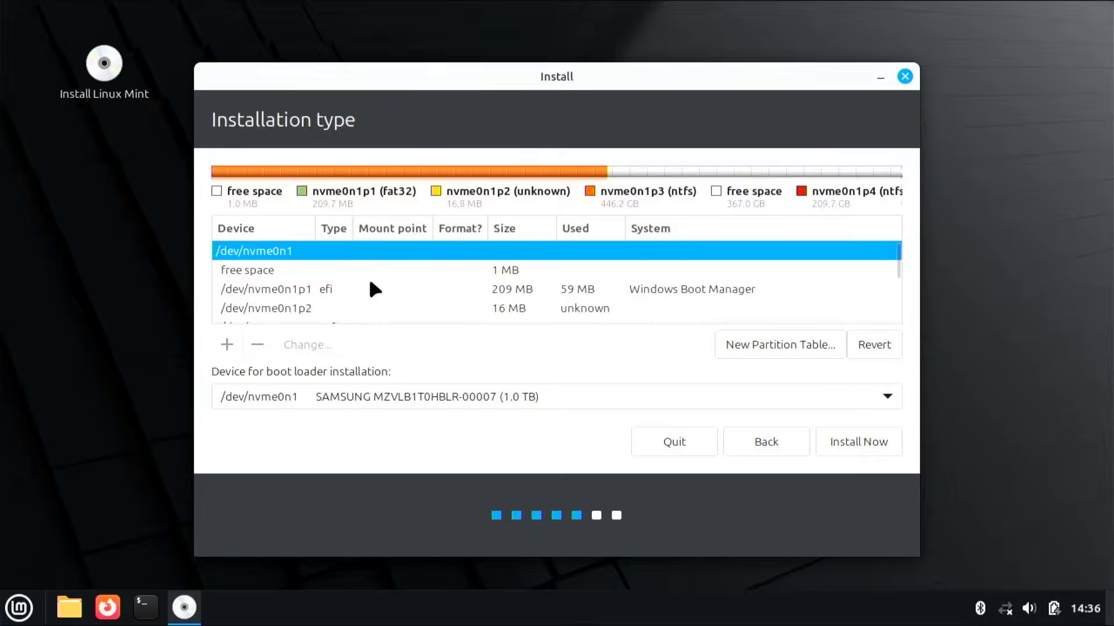
scroll(370, 281, "down", 3)
scroll(370, 281, "up", 1)
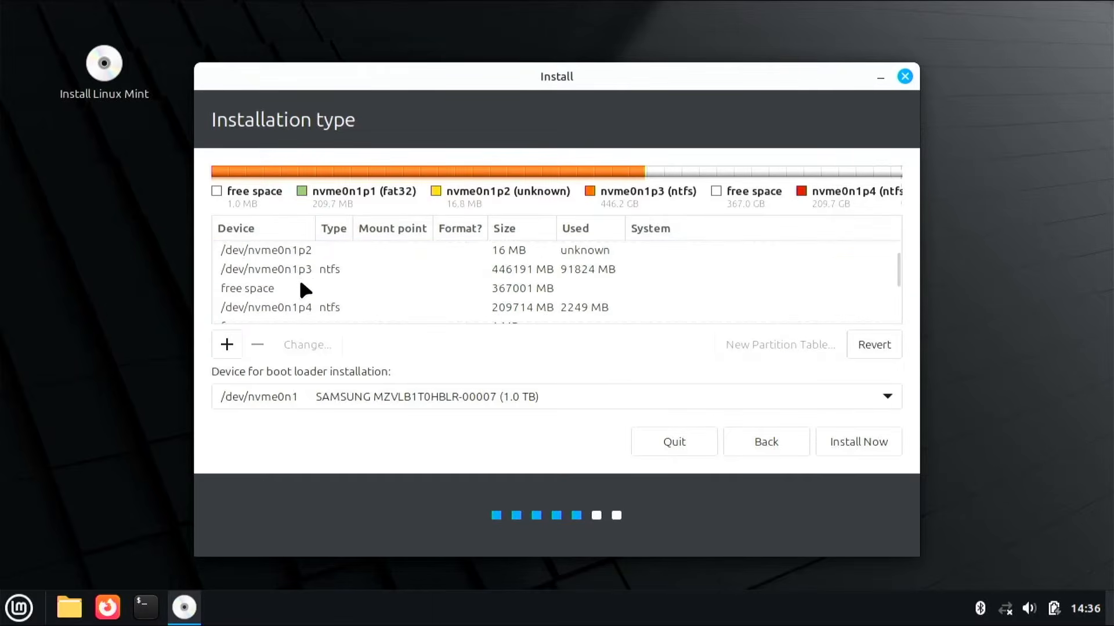
Step: Create a 50000 MB ext4 partition mounted at / in the 367001 MB free space
left_click(298, 283)
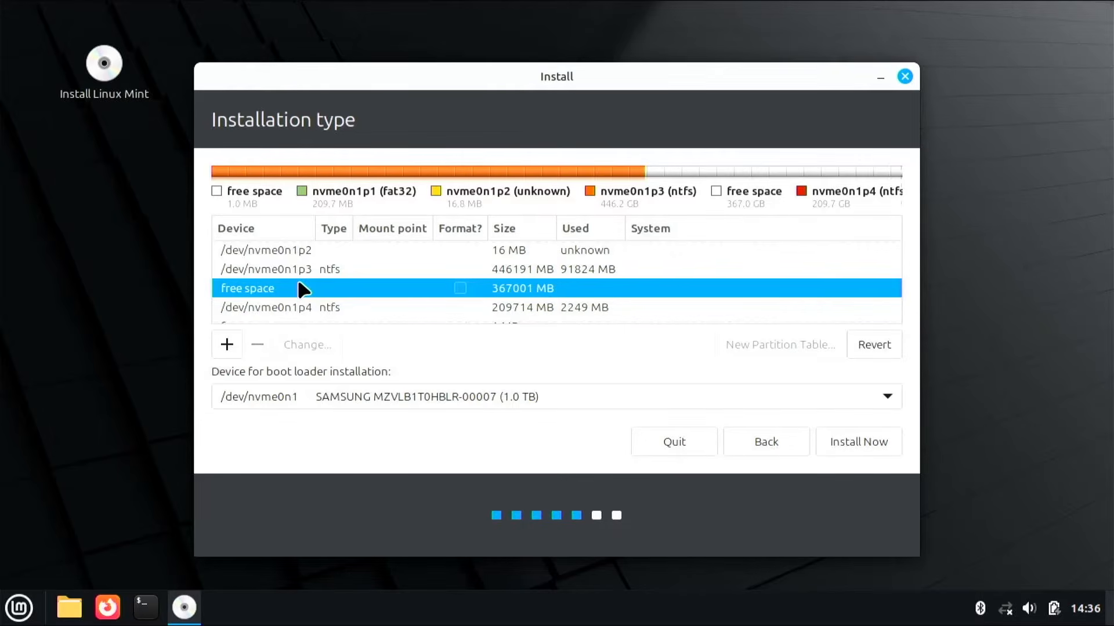
left_click(226, 344)
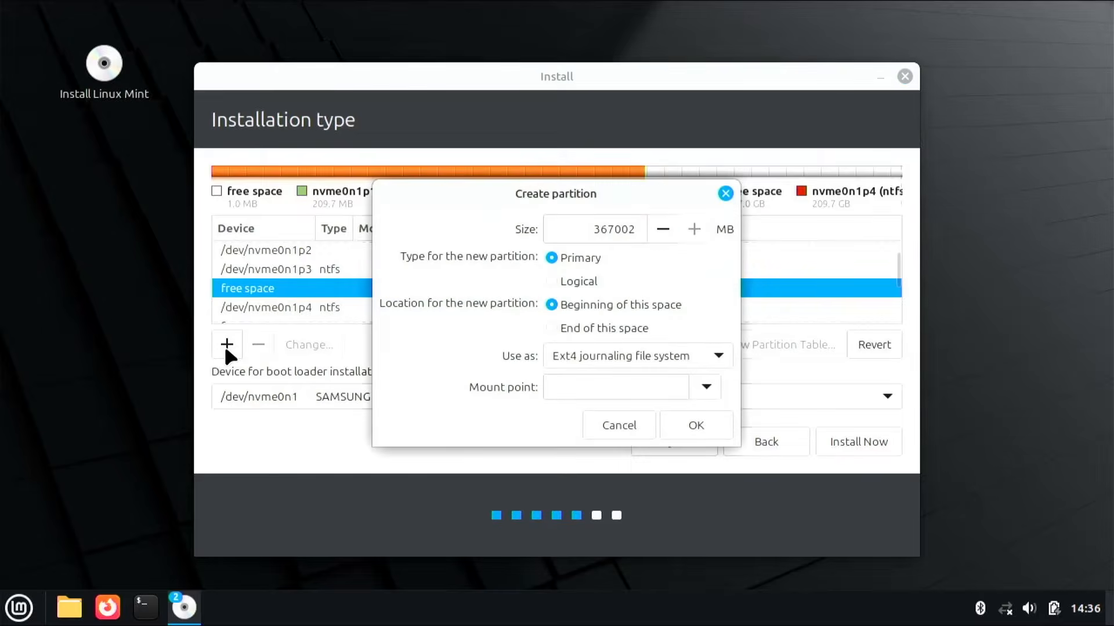
left_click_drag(594, 235, 650, 238)
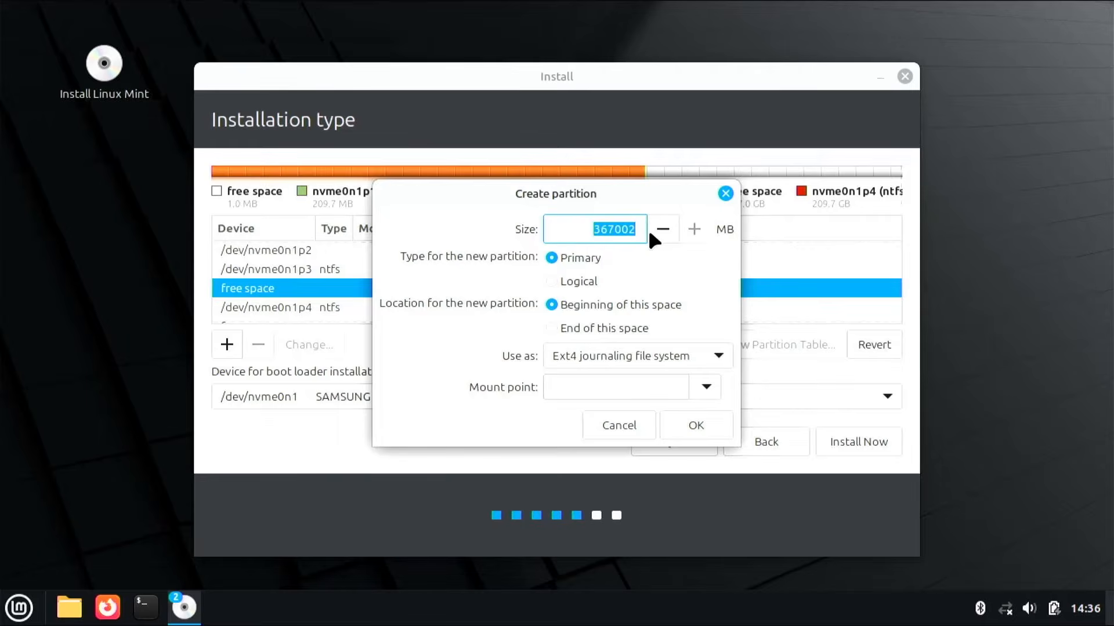
type("50000")
left_click(569, 381)
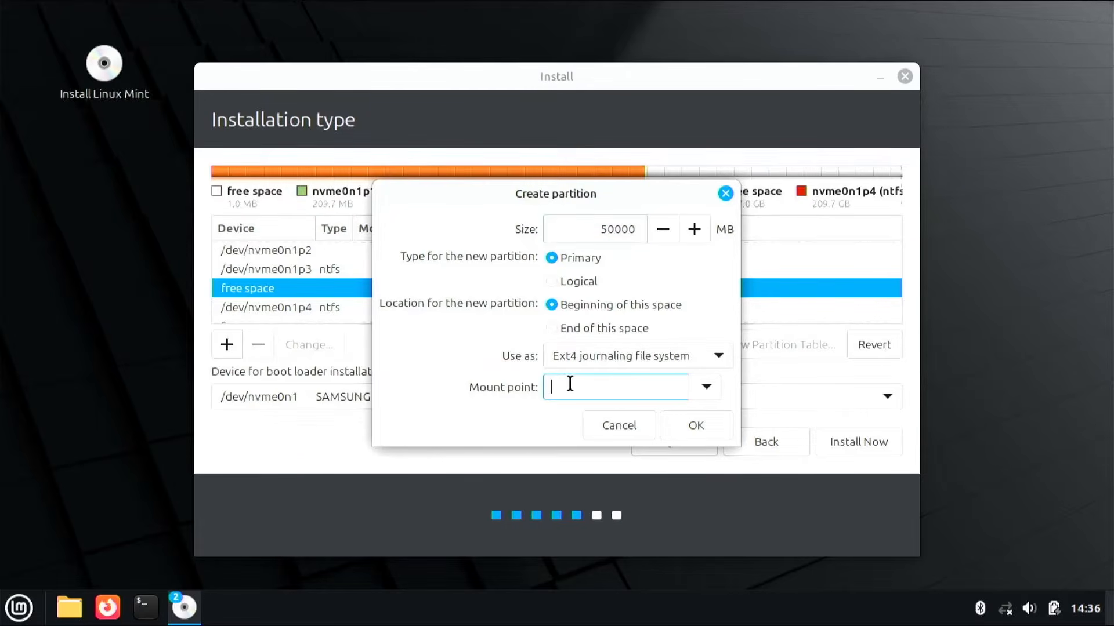
type("/")
left_click(688, 425)
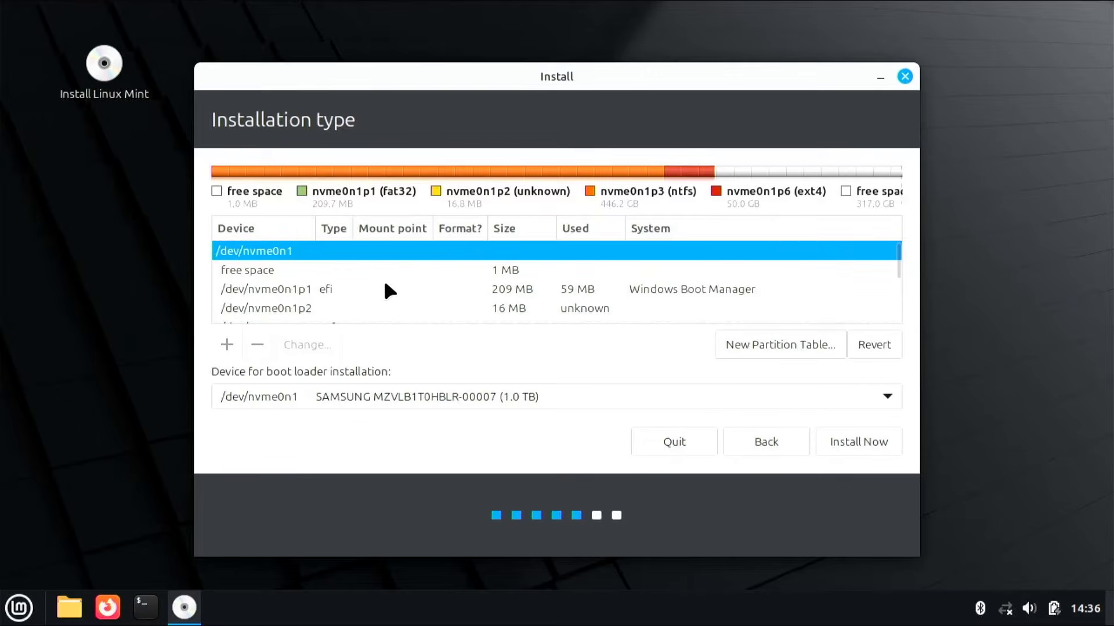
Step: Add a 16000 MB logical swap partition in the remaining free space
scroll(385, 282, "down", 3)
left_click(284, 285)
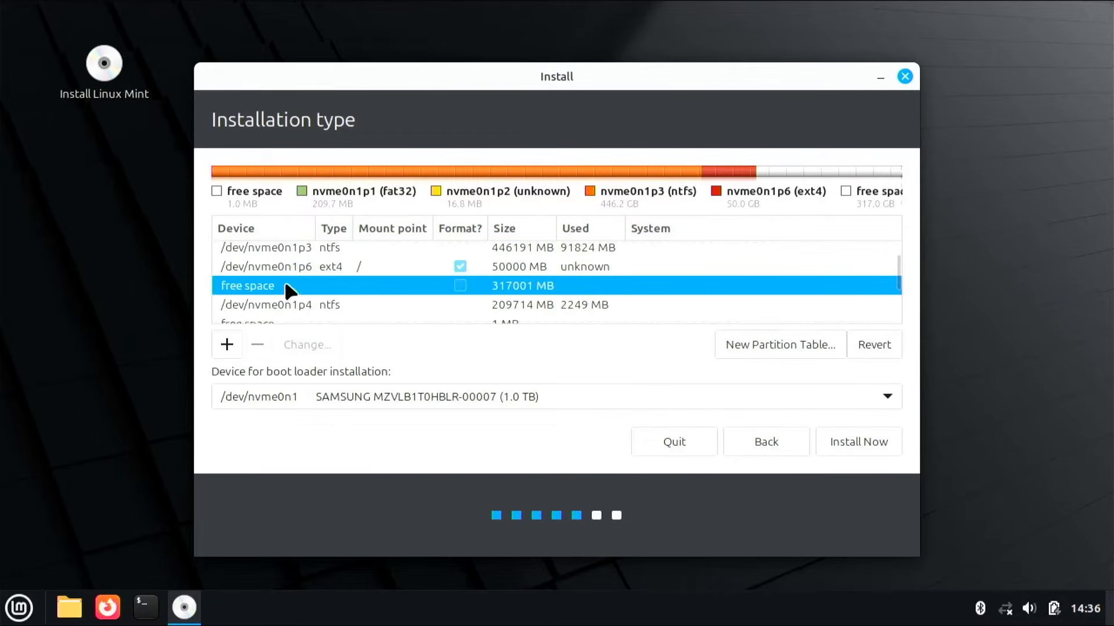
left_click(222, 347)
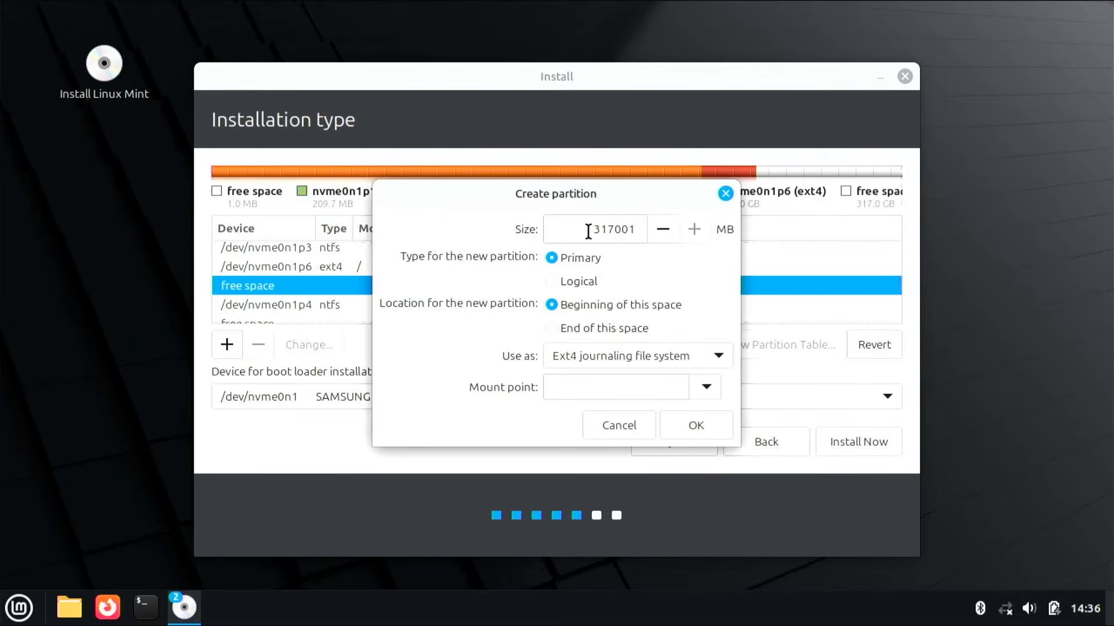
double_click(589, 229)
type("16000")
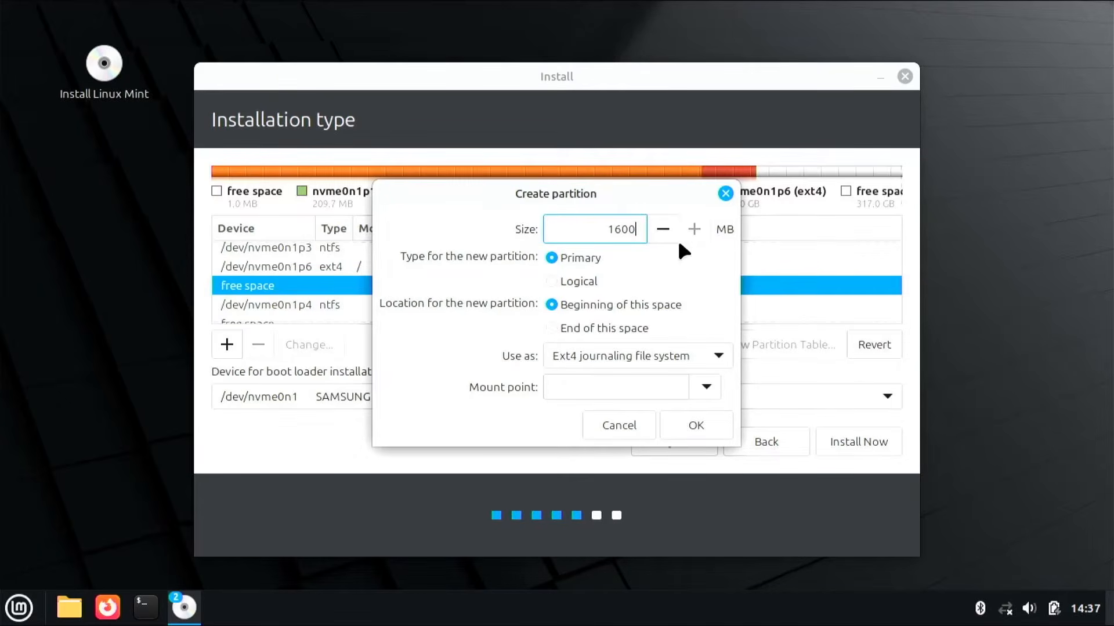
left_click(569, 281)
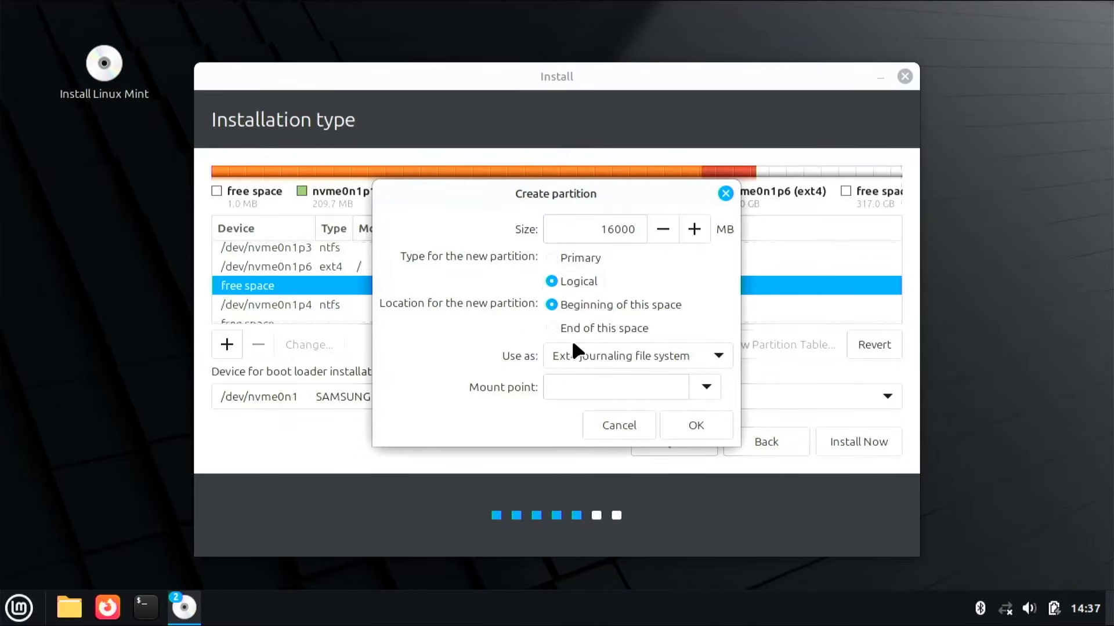
left_click(568, 356)
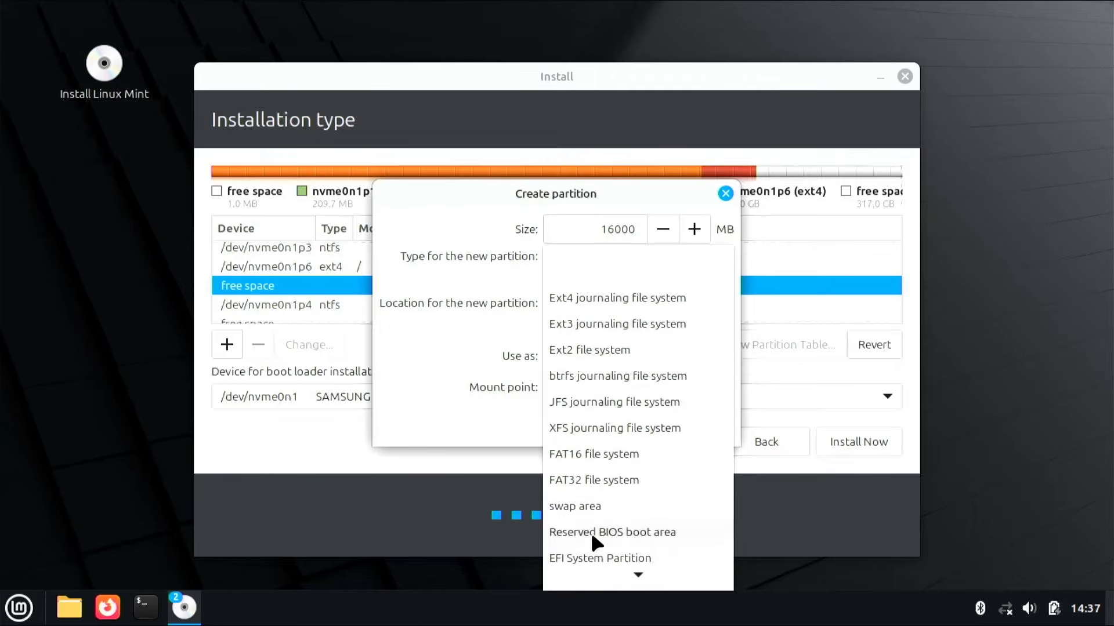
left_click(607, 504)
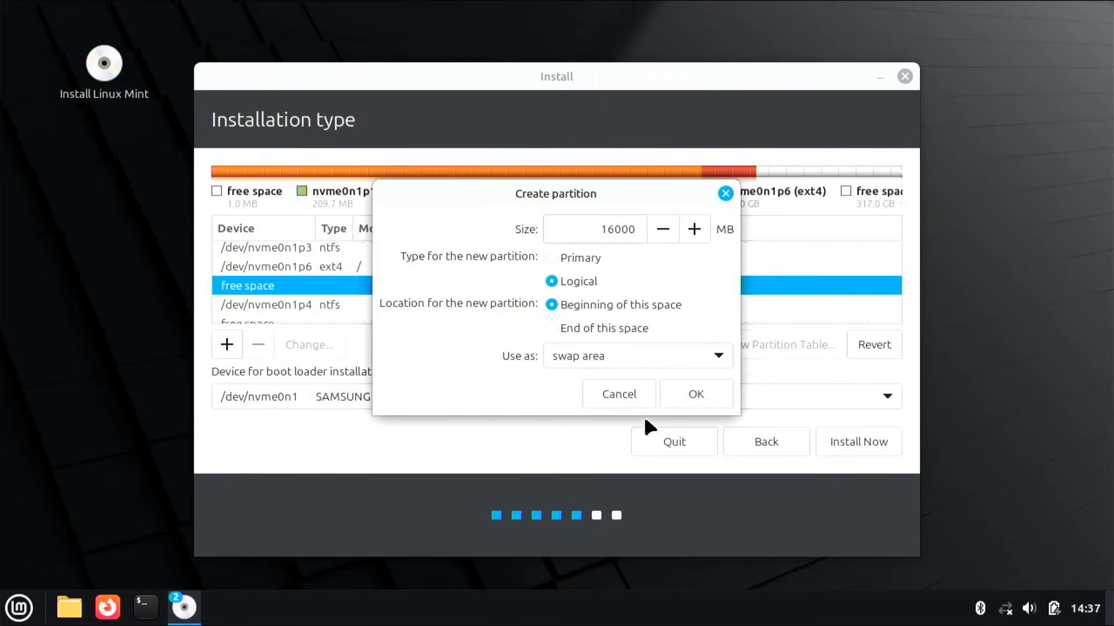
left_click(703, 394)
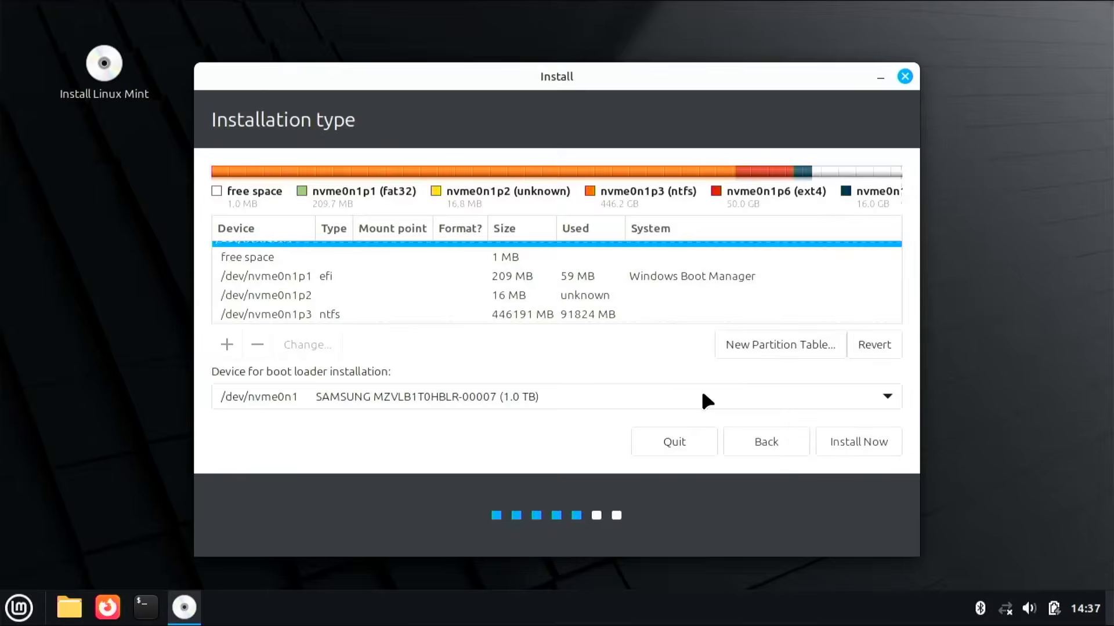
scroll(470, 285, "down", 1)
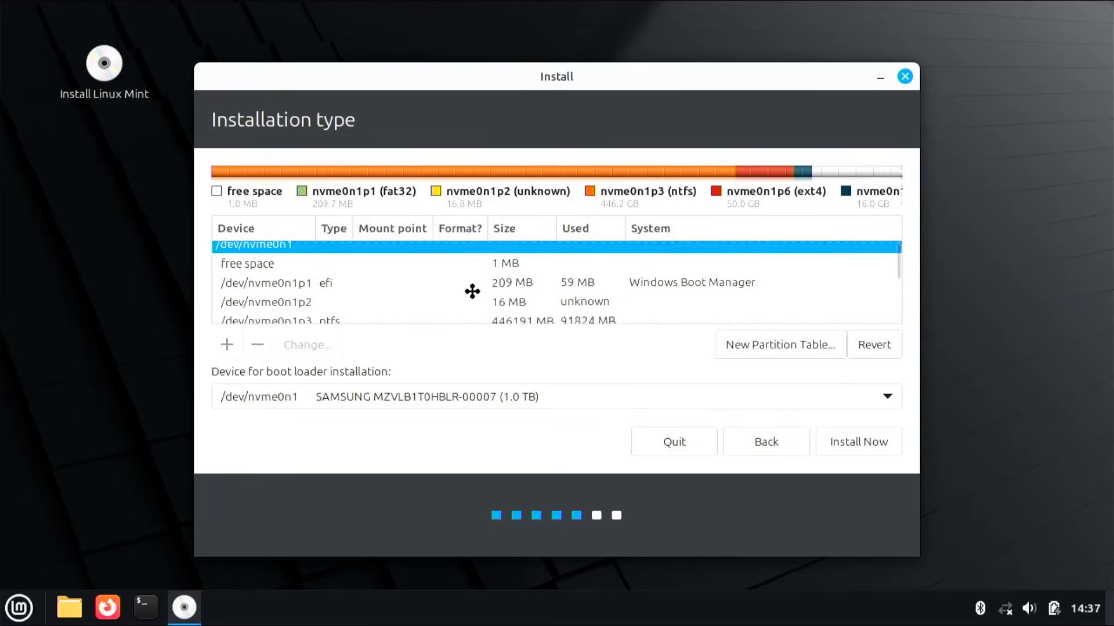
scroll(472, 291, "down", 5)
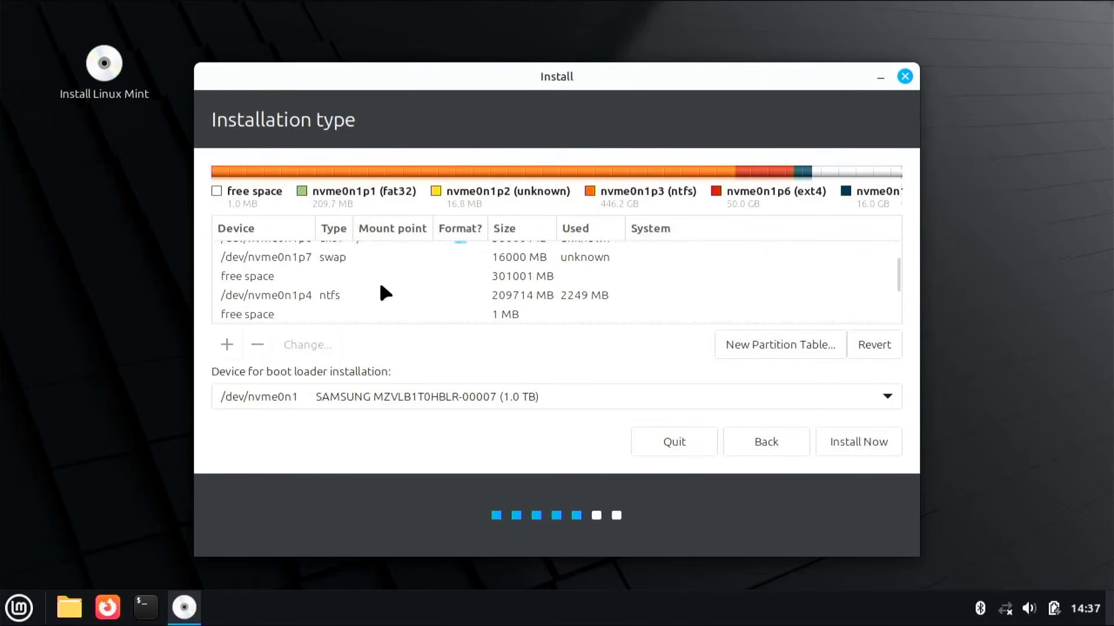
left_click(343, 273)
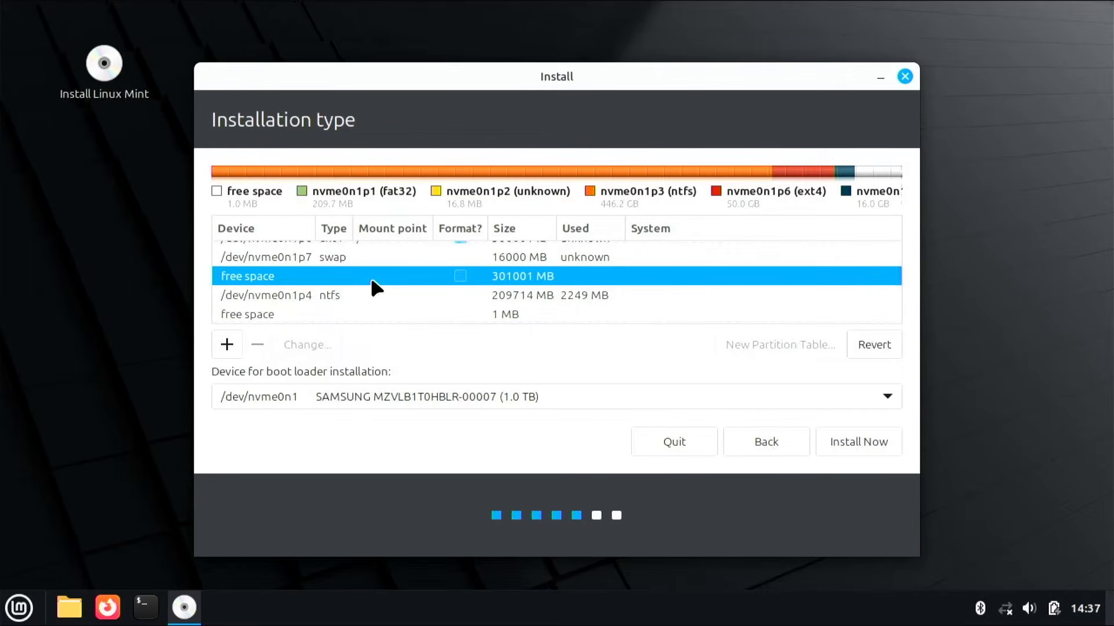
Step: Create a logical ext4 partition using all 301001 MB, mounted at /home
left_click(222, 347)
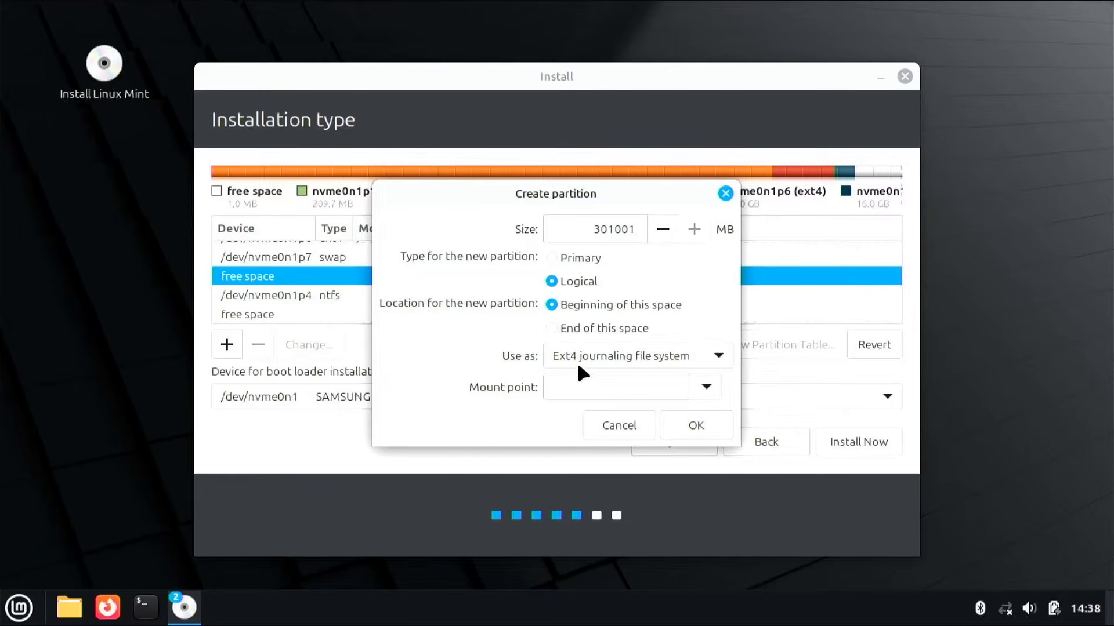
left_click(707, 384)
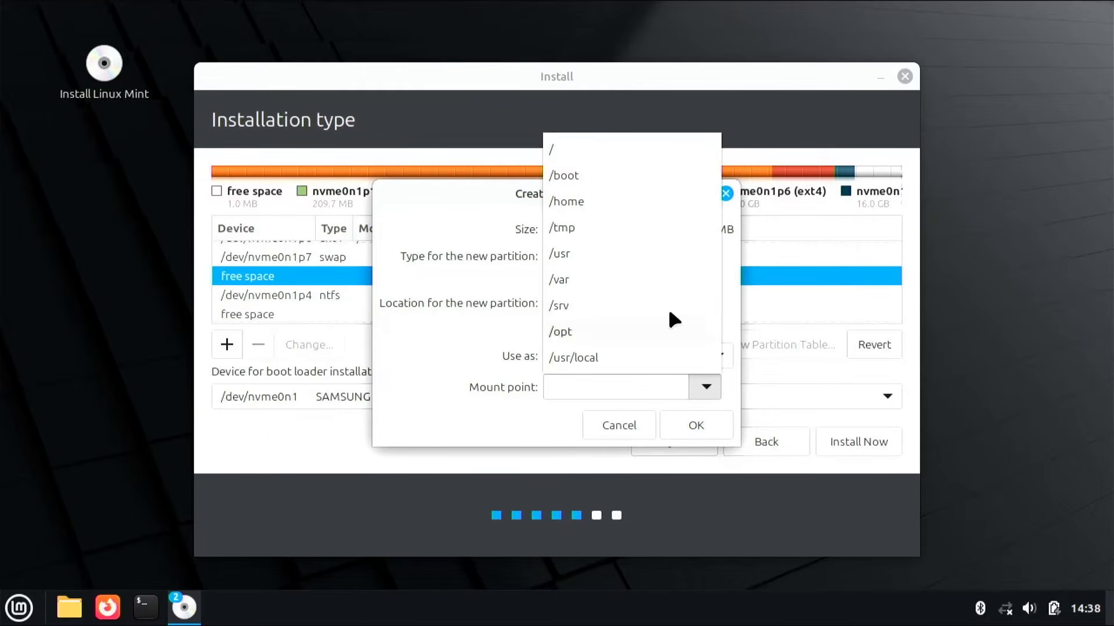
left_click(613, 206)
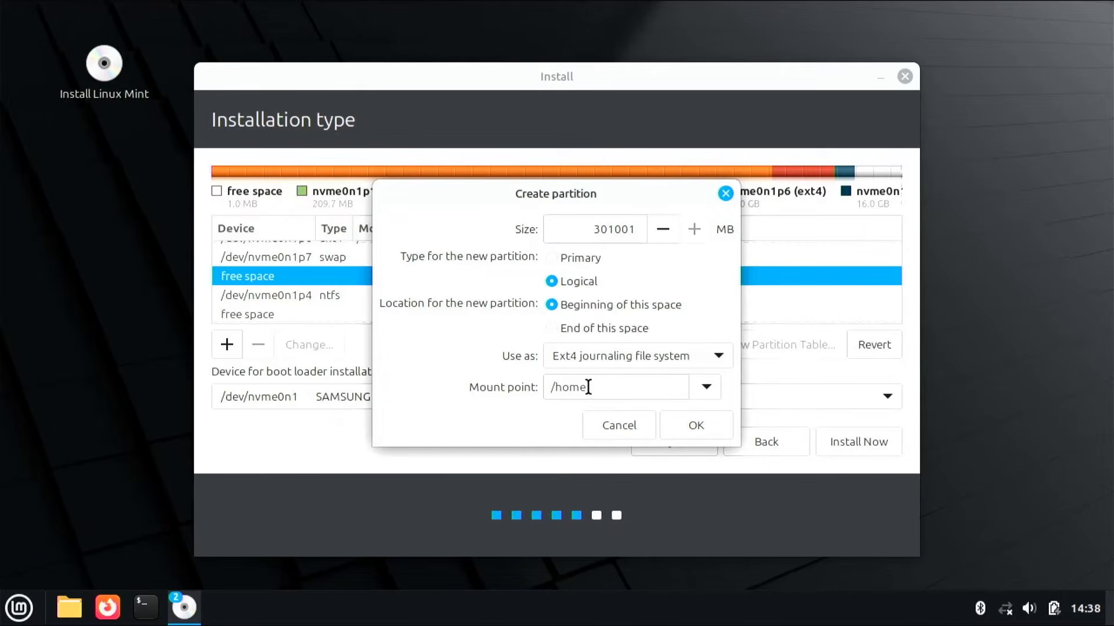
left_click(691, 428)
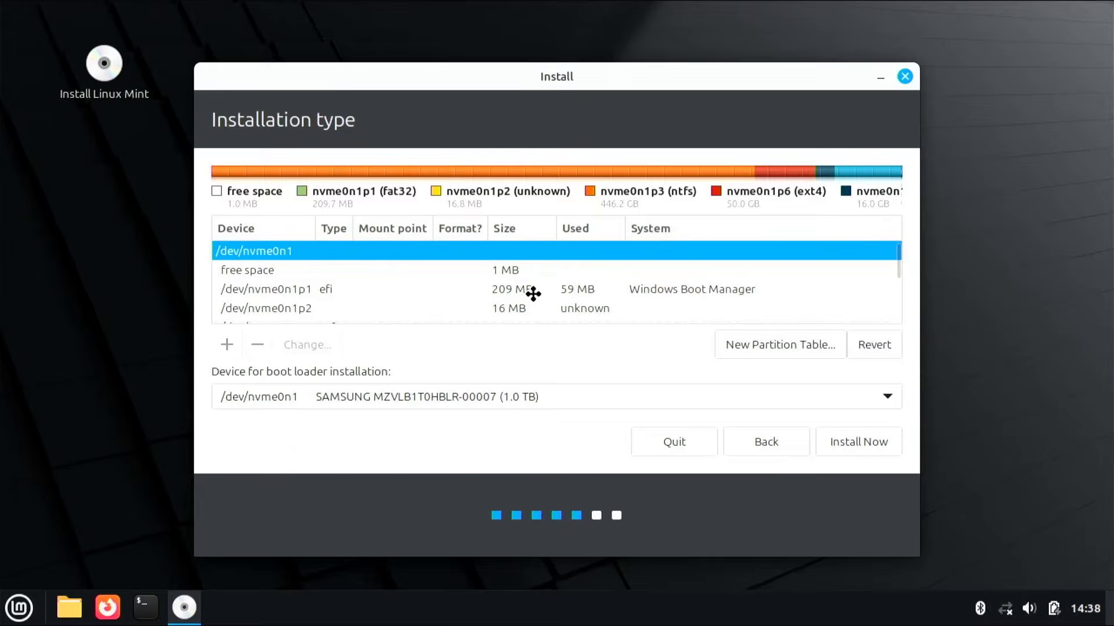
scroll(533, 294, "down", 5)
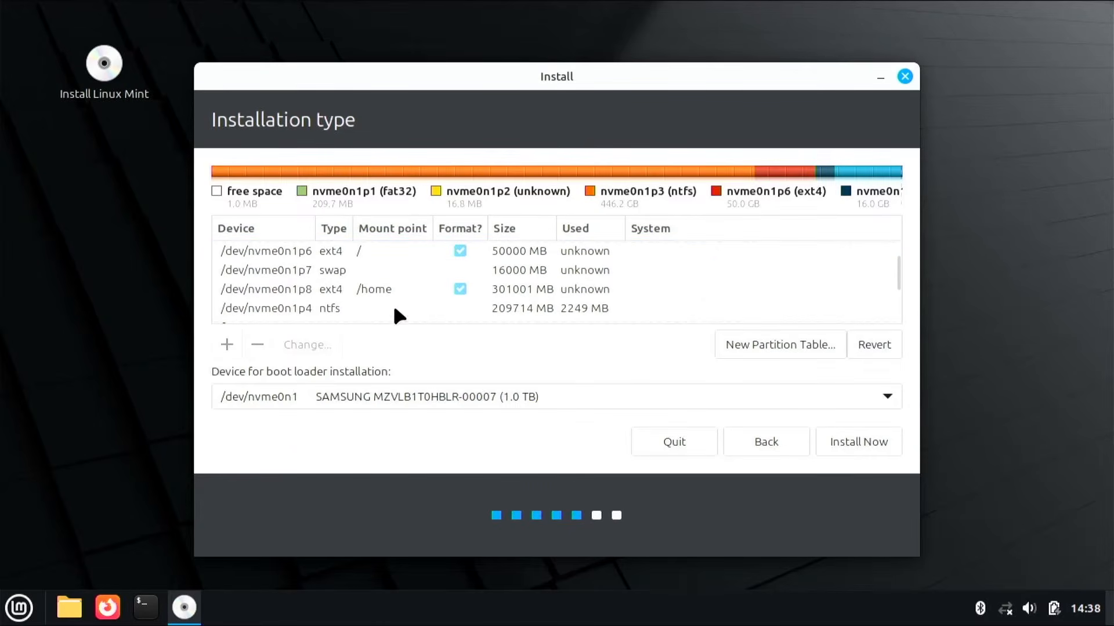
scroll(381, 286, "up", 2)
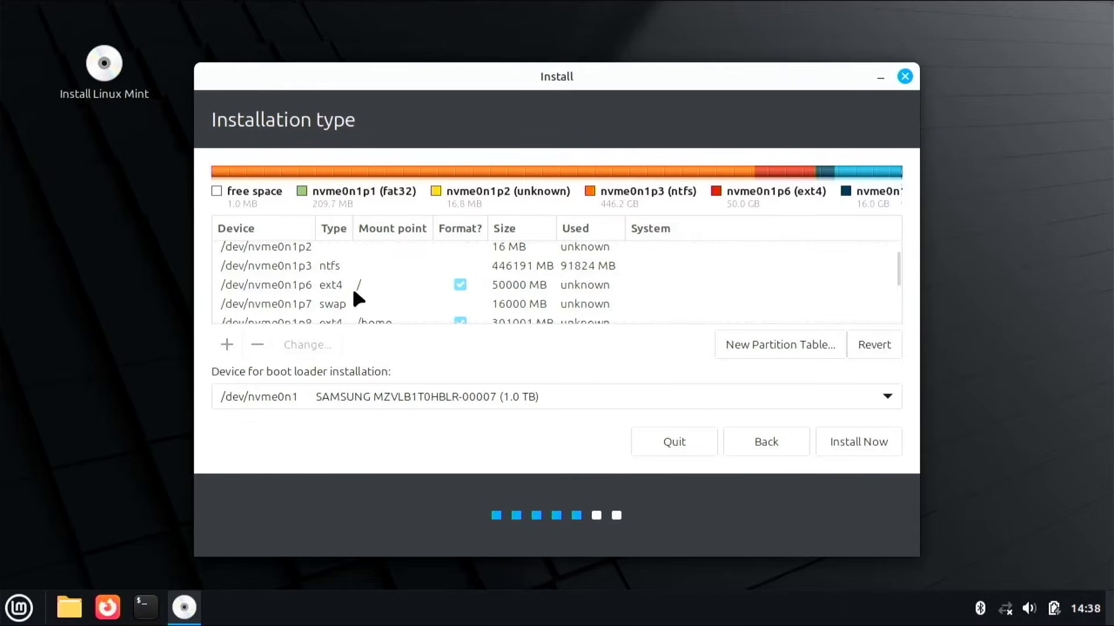
scroll(374, 289, "down", 1)
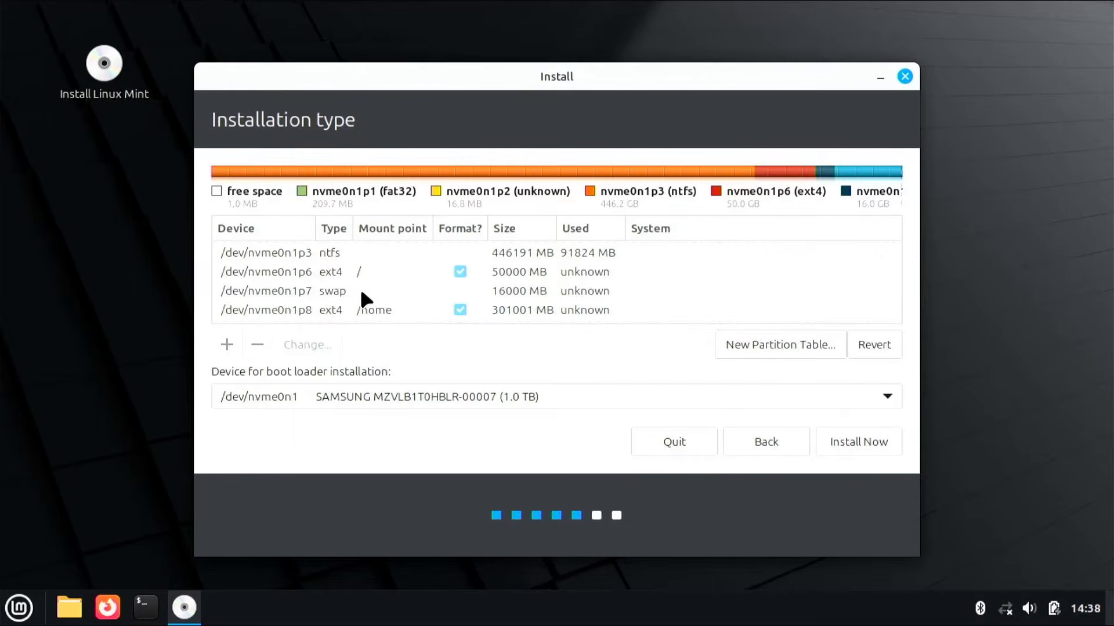
left_click(336, 267)
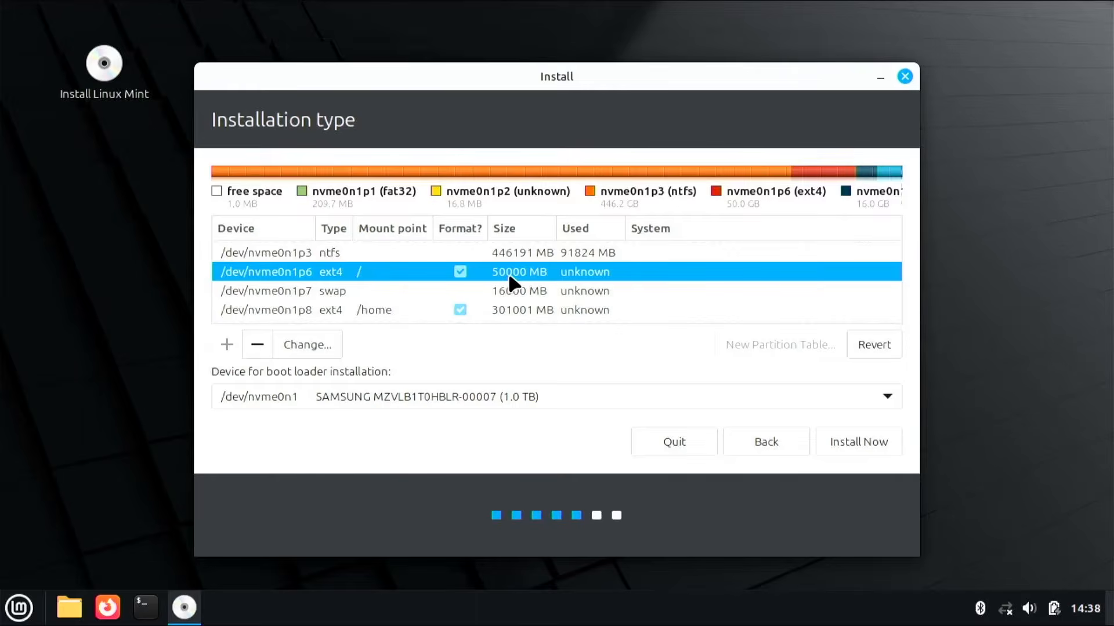
scroll(509, 277, "down", 1)
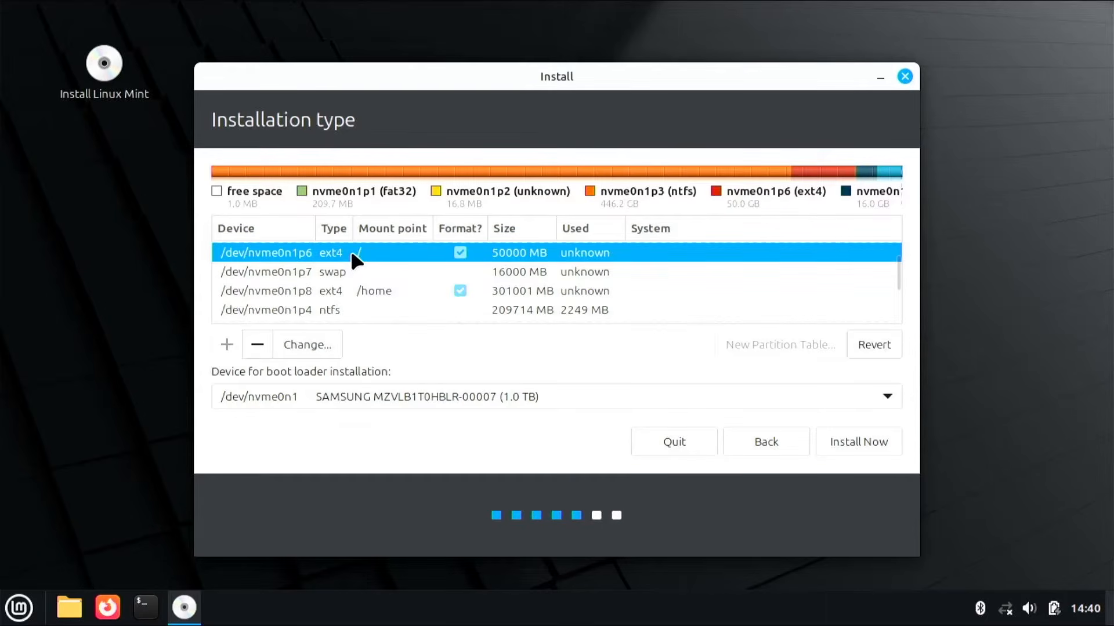
left_click(354, 285)
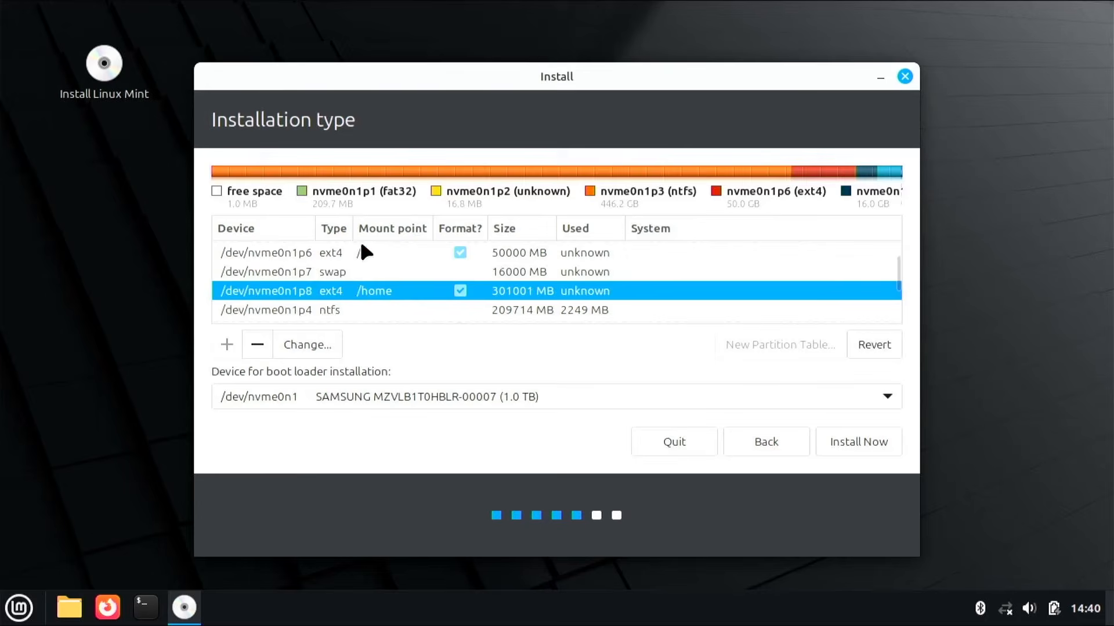
left_click(360, 246)
left_click(348, 289)
left_click(362, 246)
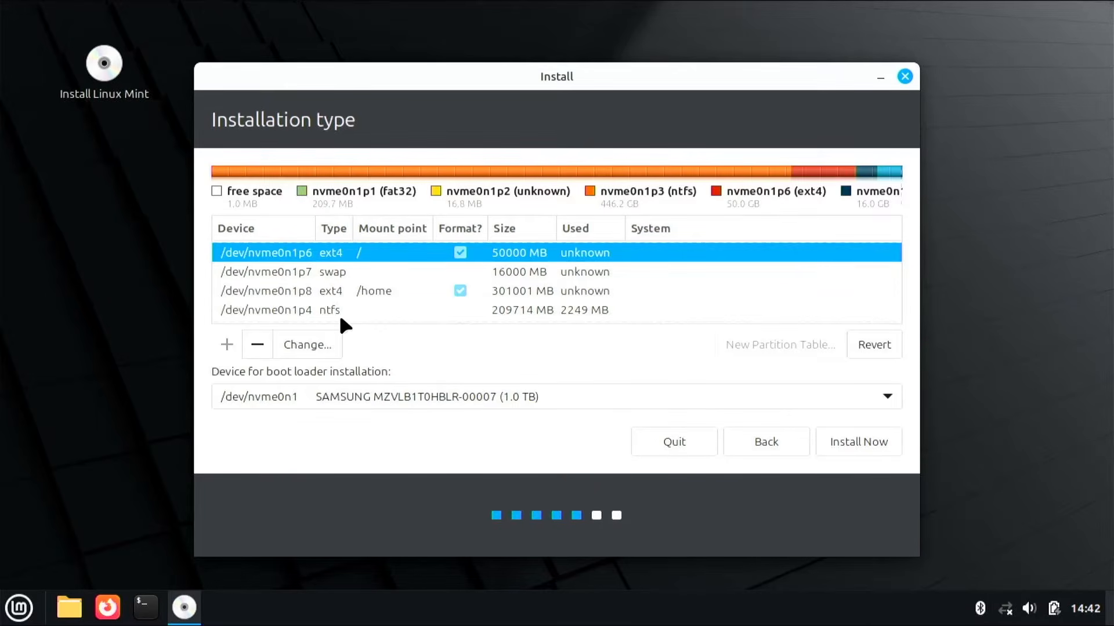
scroll(325, 247, "up", 5)
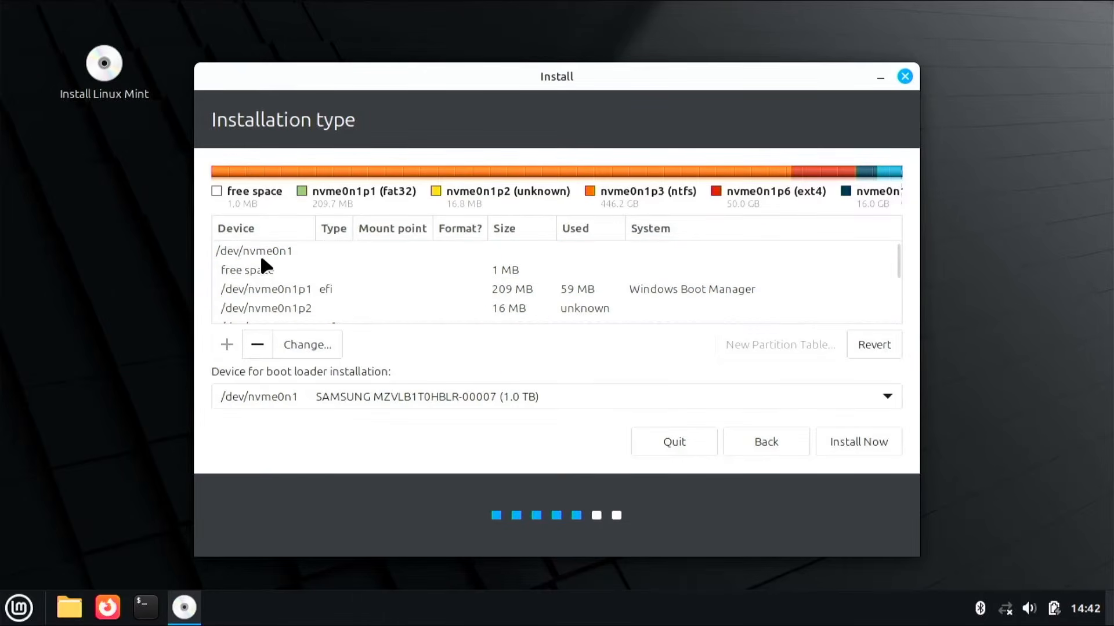
scroll(282, 260, "down", 5)
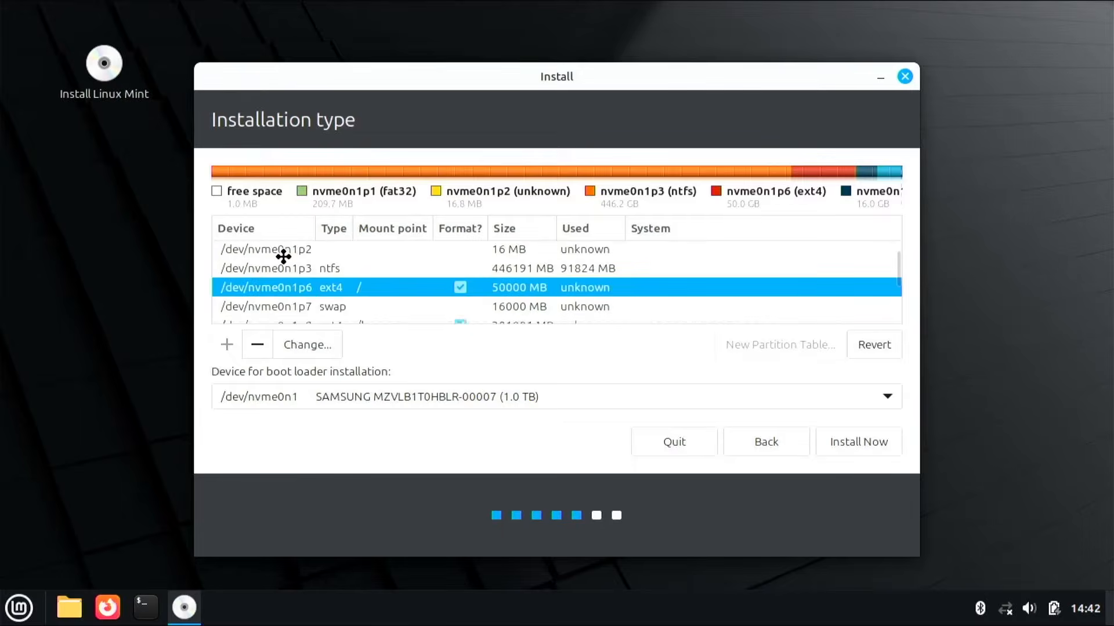
scroll(283, 257, "down", 2)
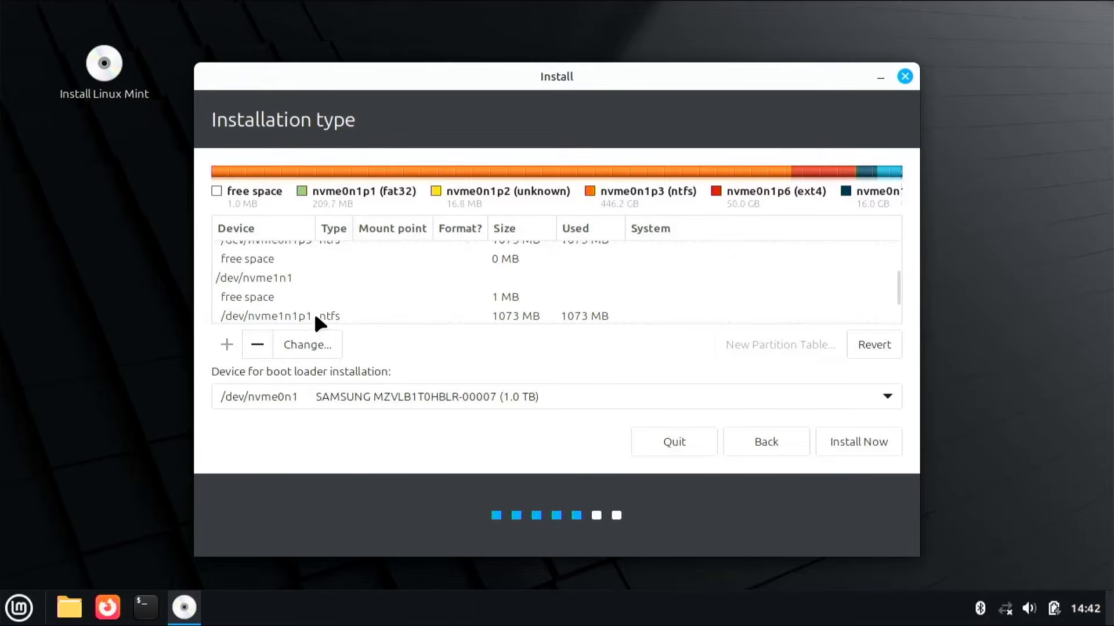
scroll(336, 266, "up", 7)
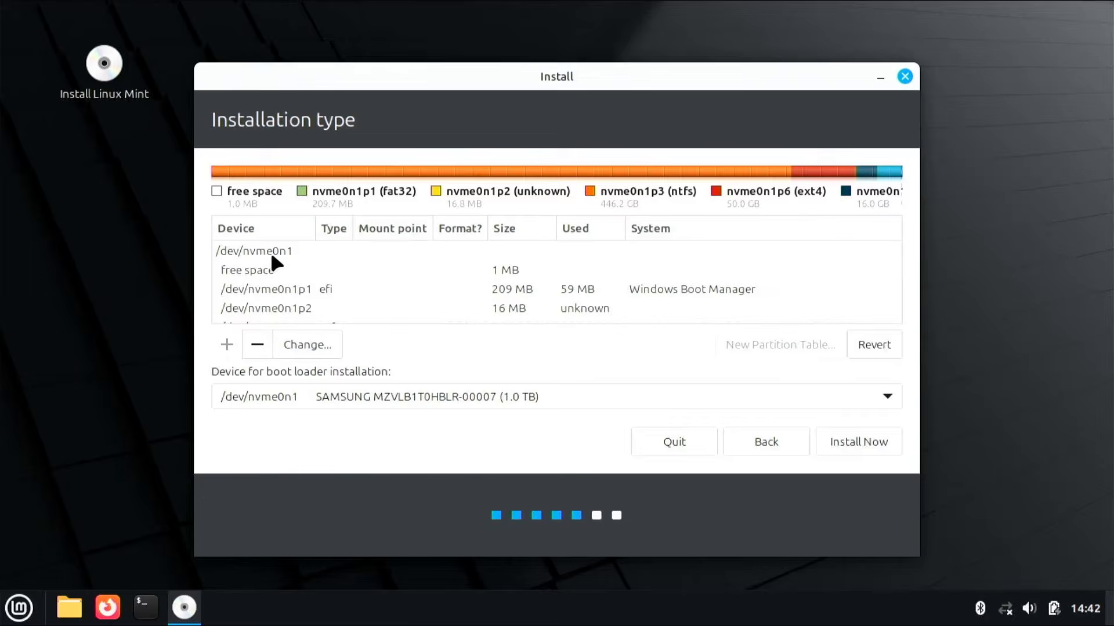
left_click(314, 400)
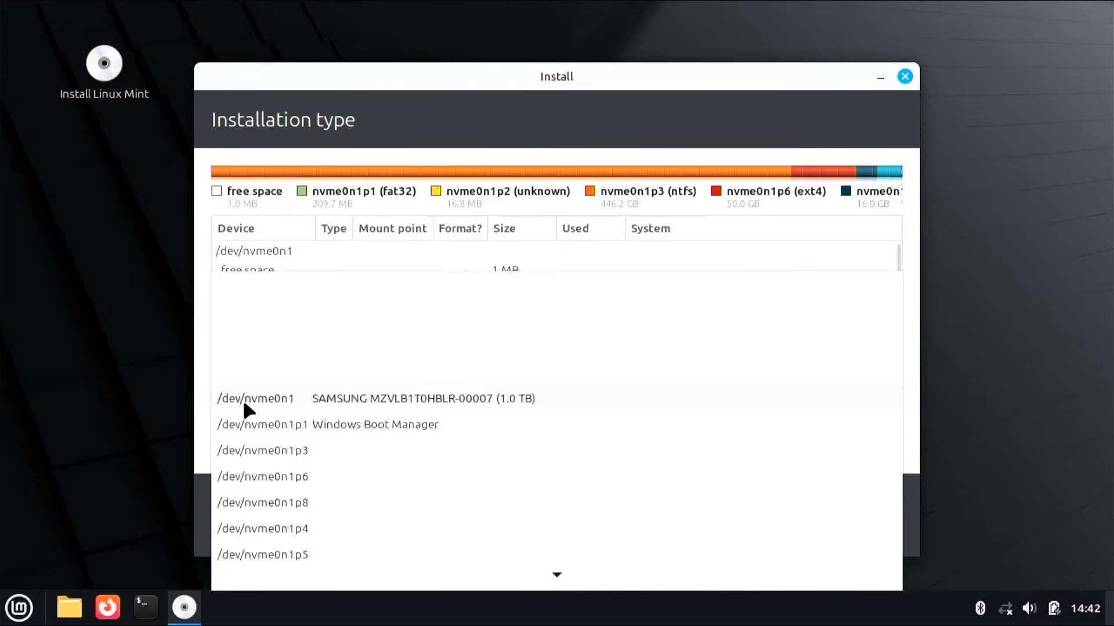
left_click(303, 399)
left_click(313, 399)
scroll(316, 393, "down", 3)
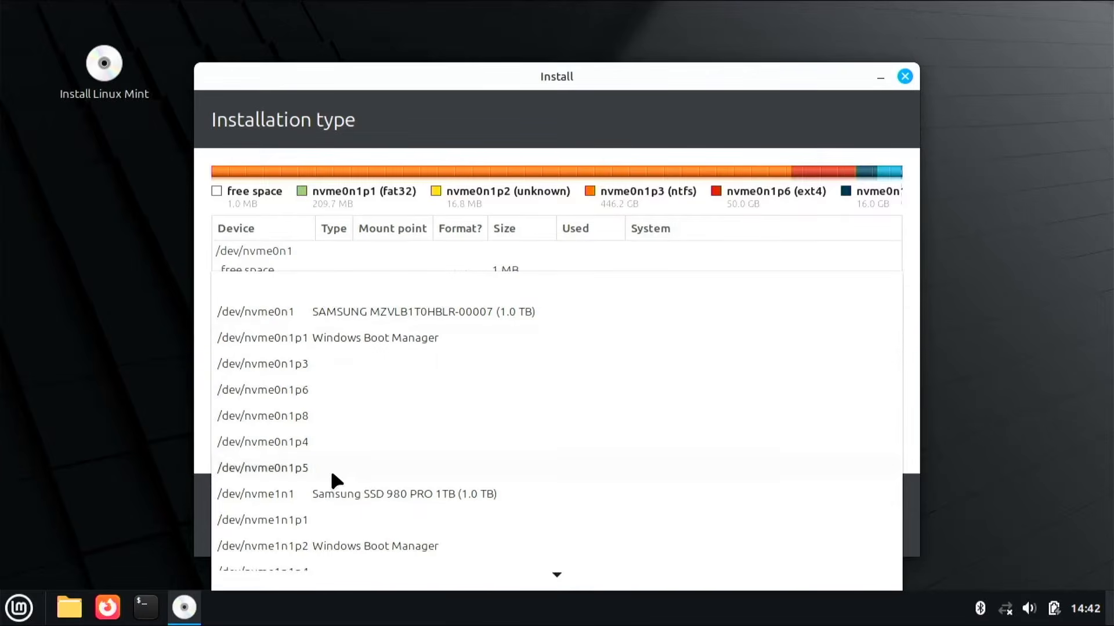
scroll(329, 493, "down", 1)
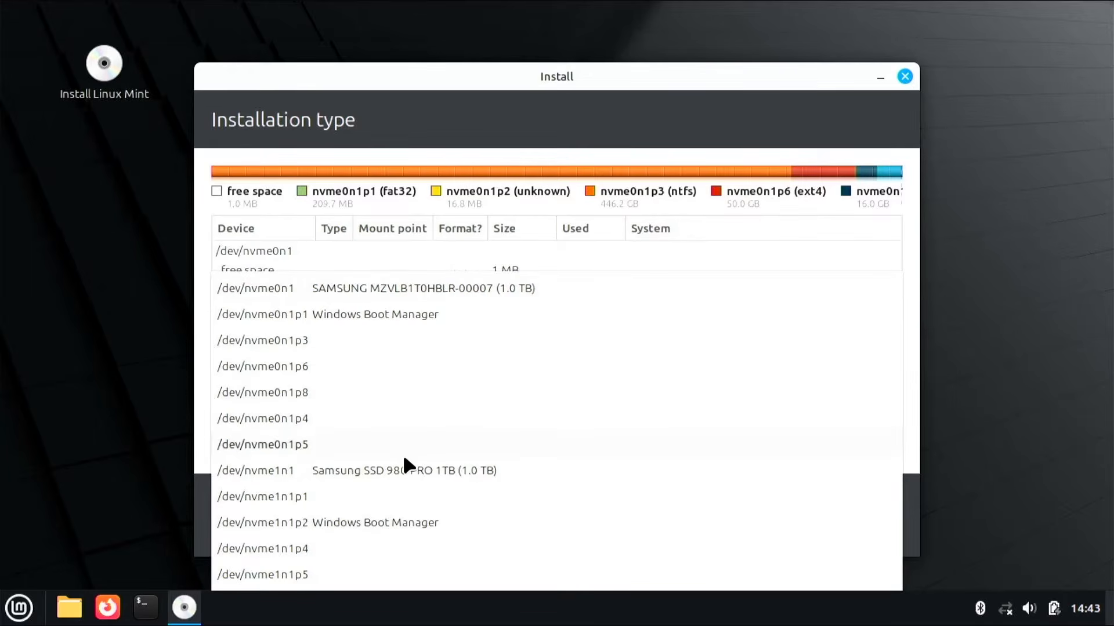
left_click(453, 293)
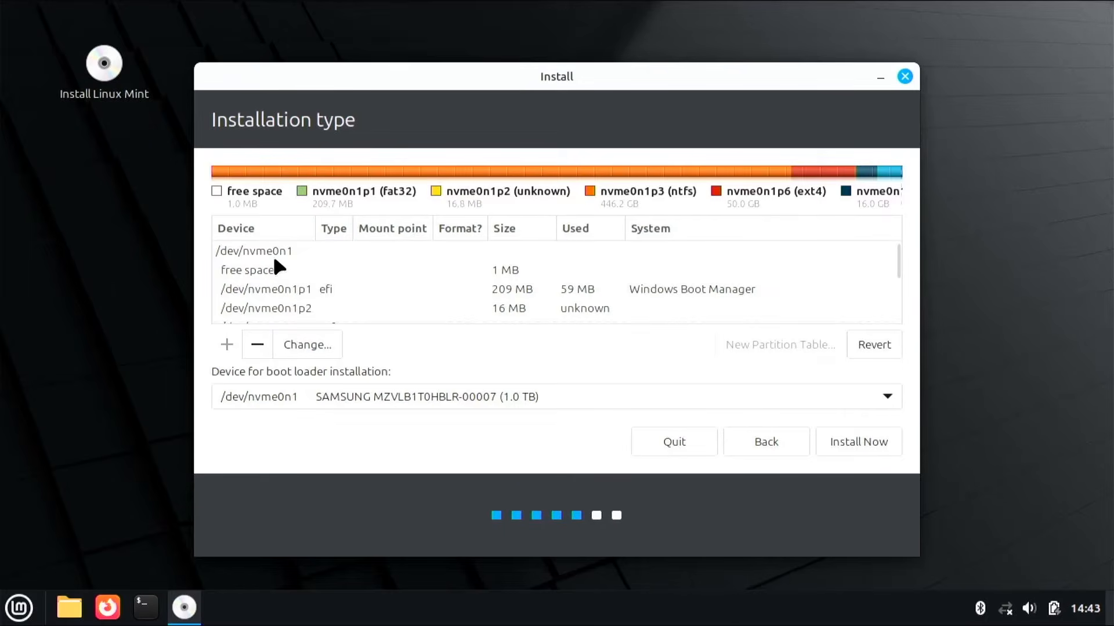
Step: Start the installation, reaching the confirmation to format nvme0n1 partitions 6, 7 and 8
scroll(342, 291, "down", 5)
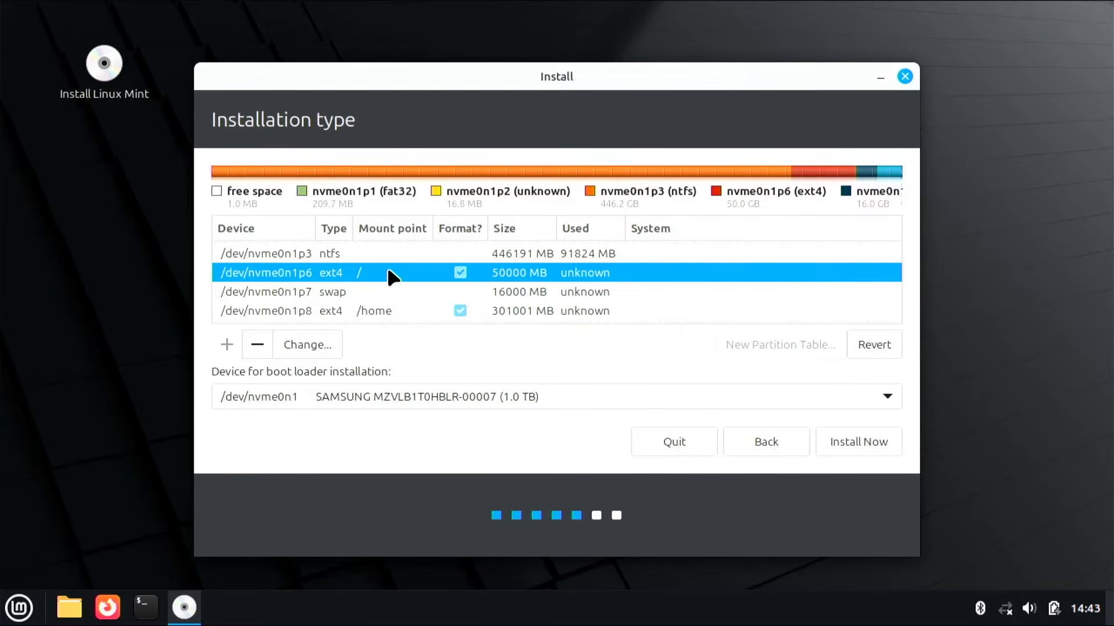
left_click(857, 444)
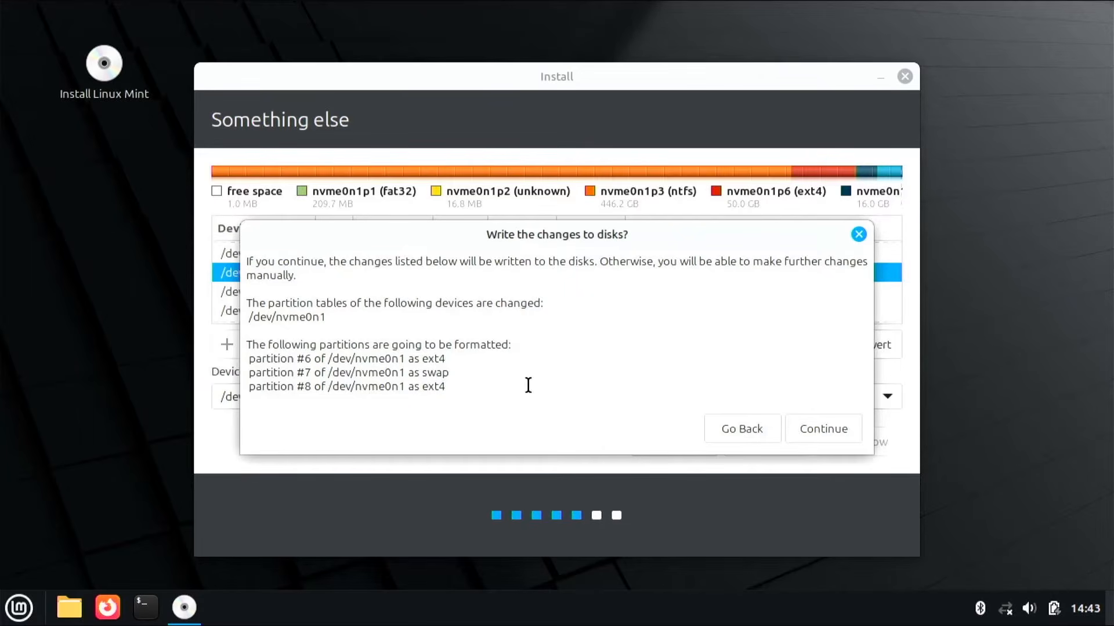
Step: Confirm writing the partition changes and search for the Pakistan Time zone
left_click(837, 430)
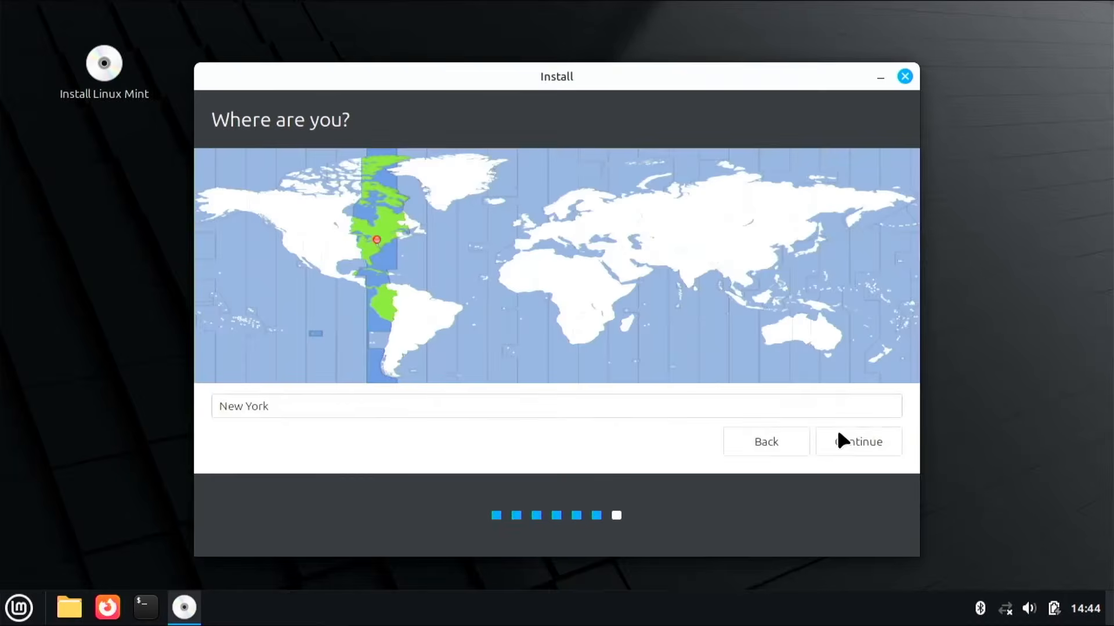
triple_click(280, 411)
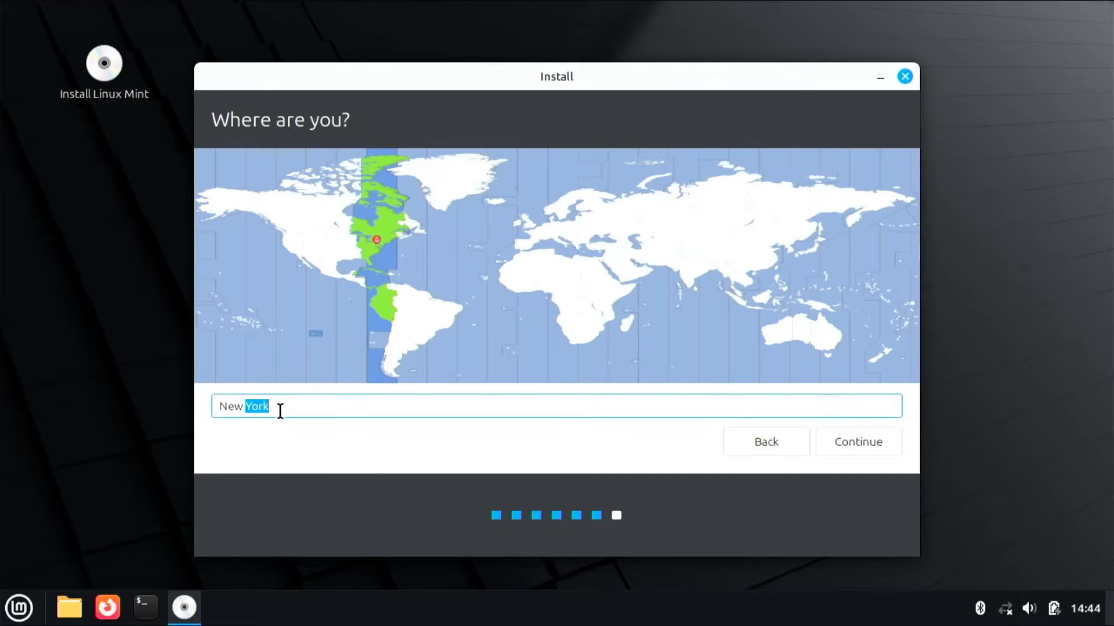
type("Pakis")
left_click(279, 428)
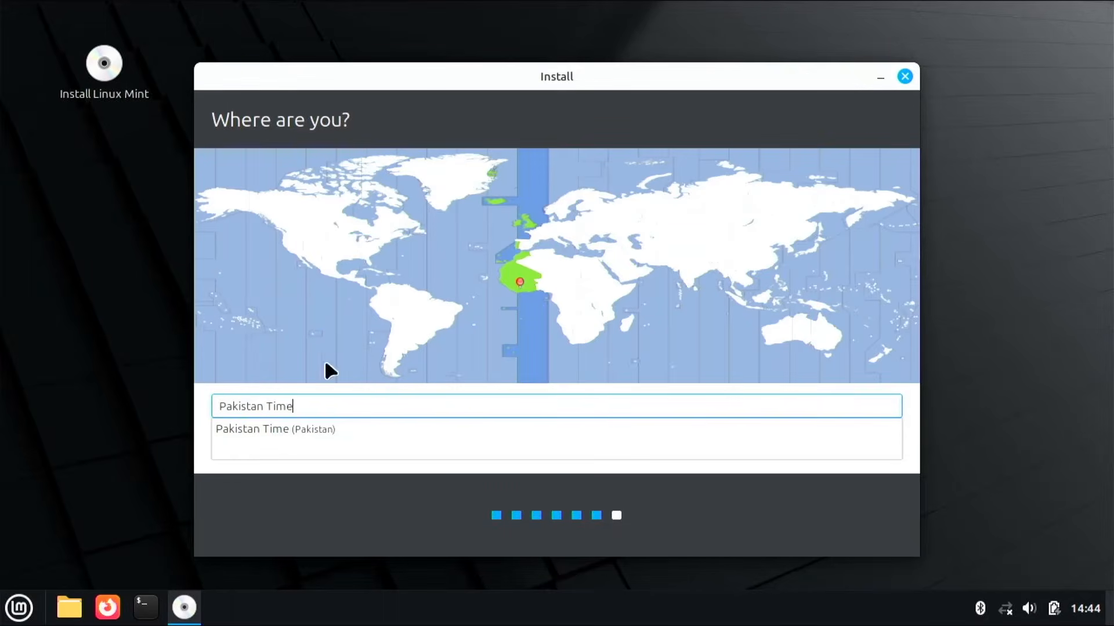
left_click(325, 428)
left_click(409, 390)
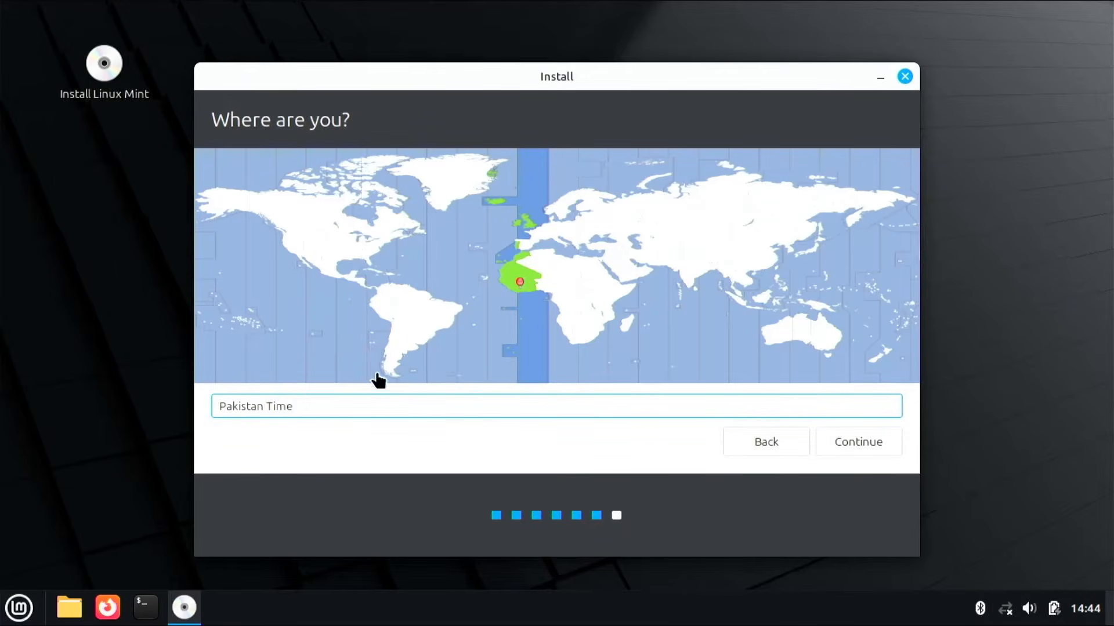
triple_click(339, 409)
type("paki")
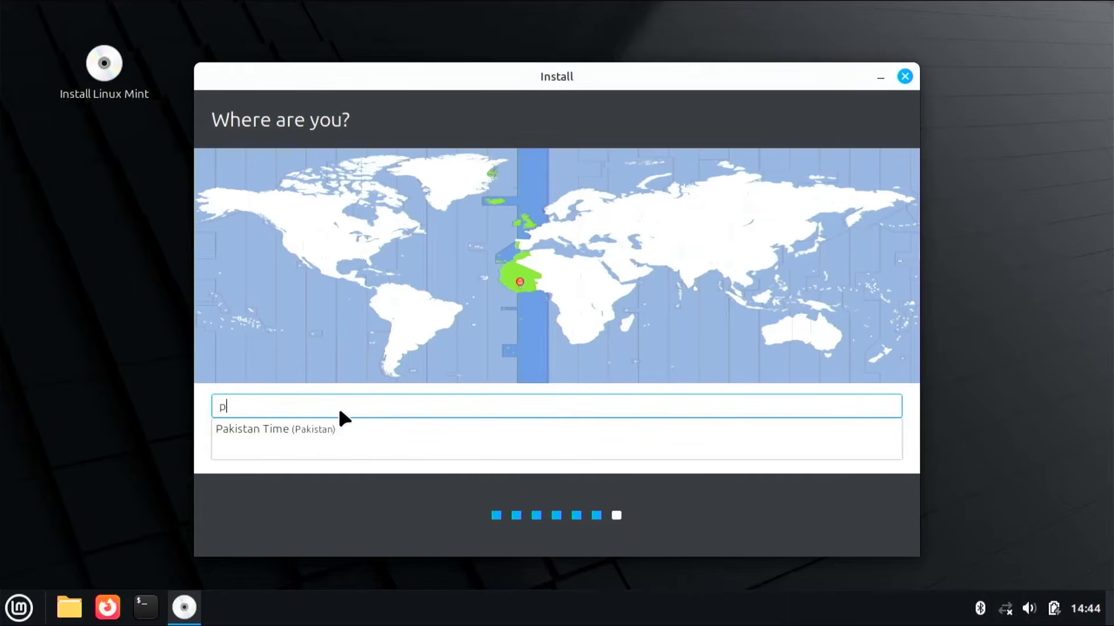
left_click(318, 434)
left_click(521, 277)
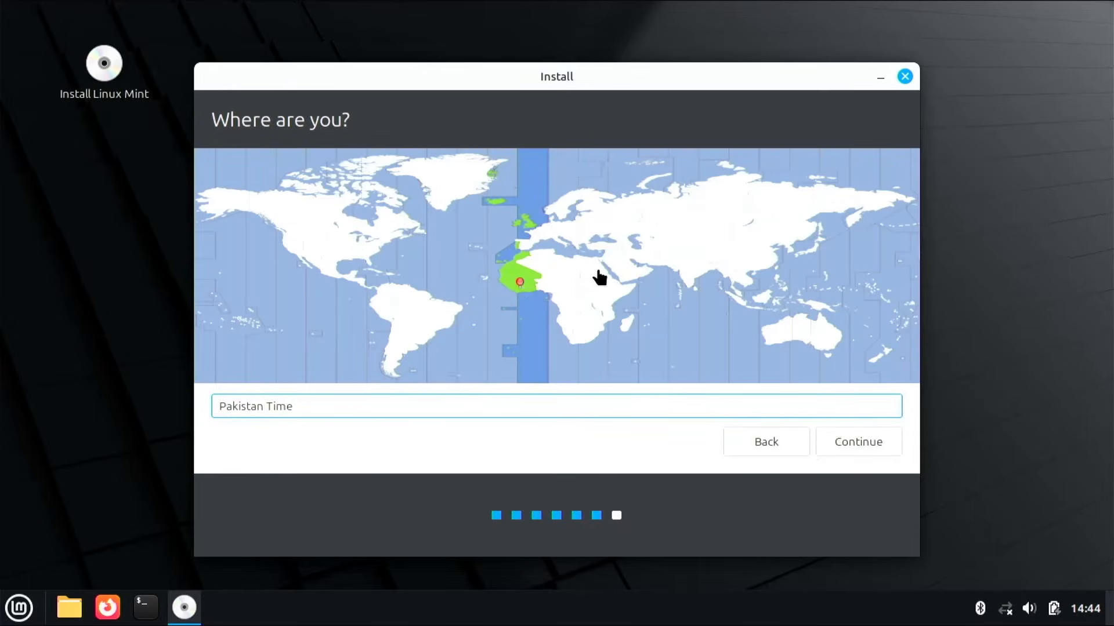
Step: Set the location to Karachi on the map and continue to account setup
left_click(683, 259)
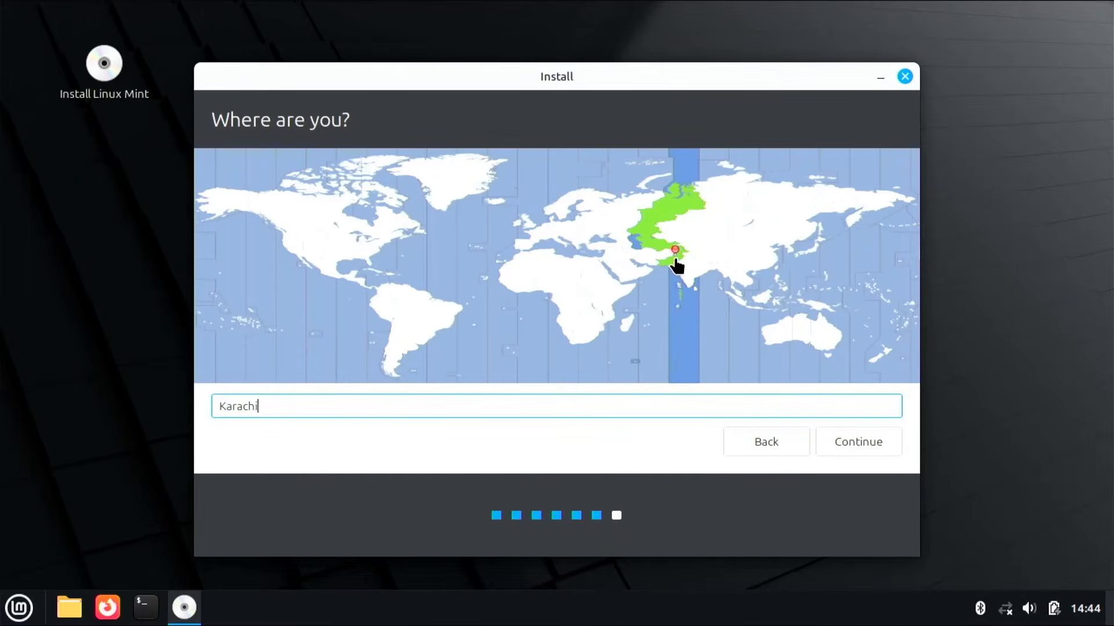
left_click(676, 265)
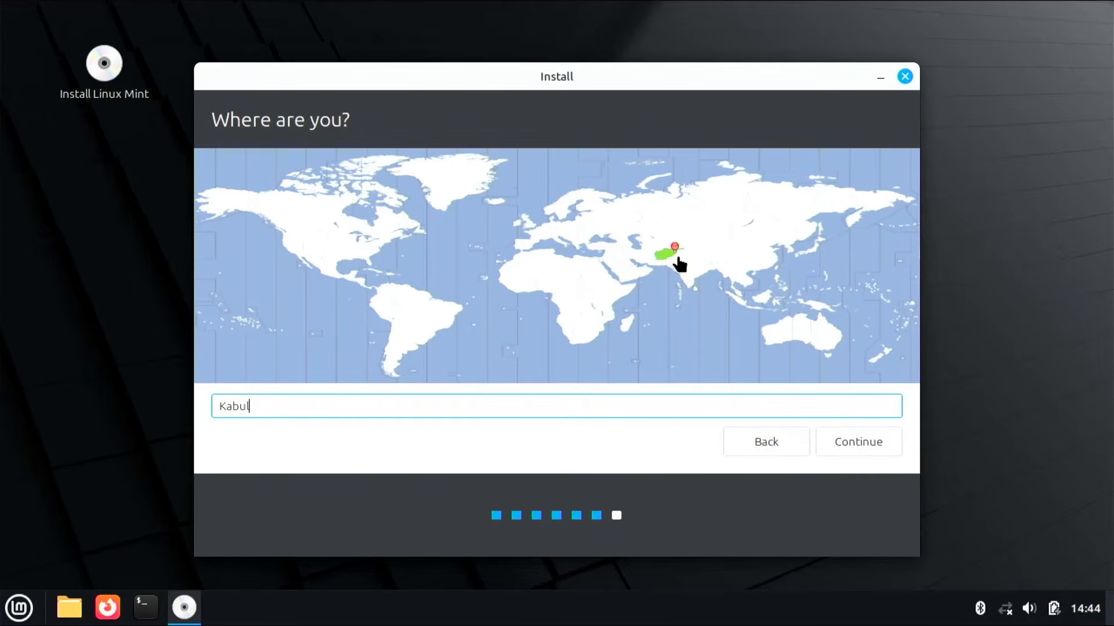
left_click(672, 267)
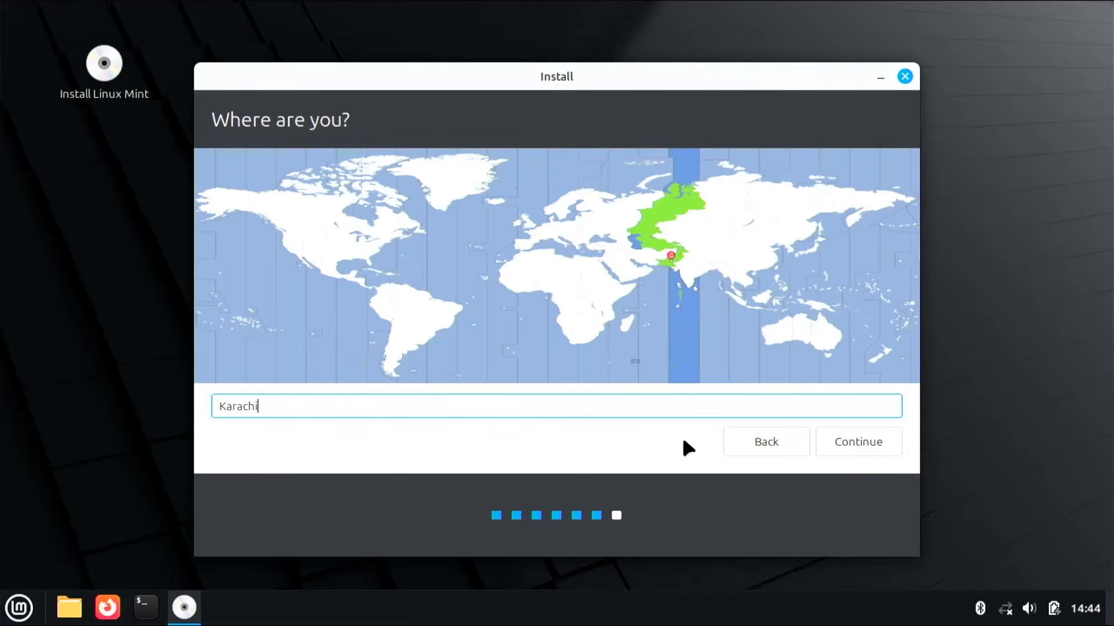
triple_click(655, 406)
type("kara")
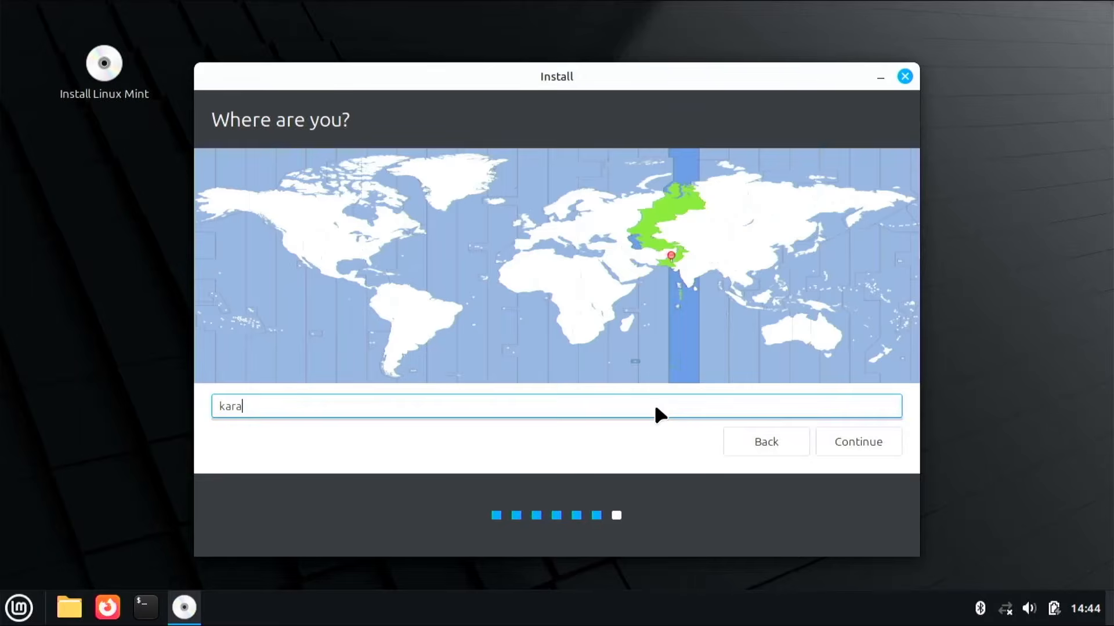
type("chi")
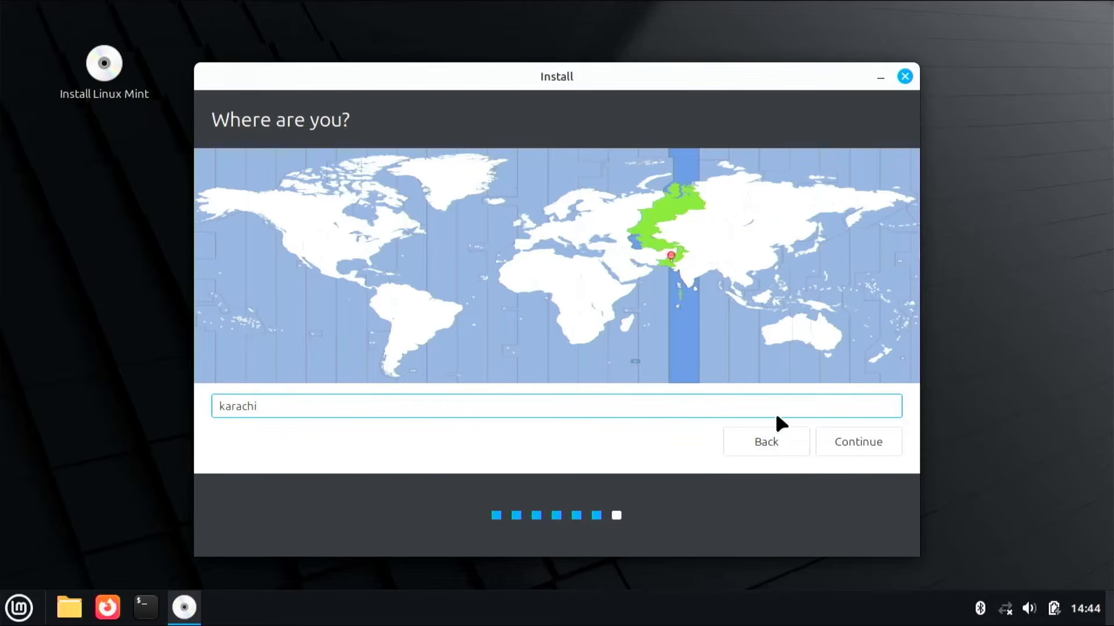
double_click(681, 402)
key("BackSpace")
left_click(671, 262)
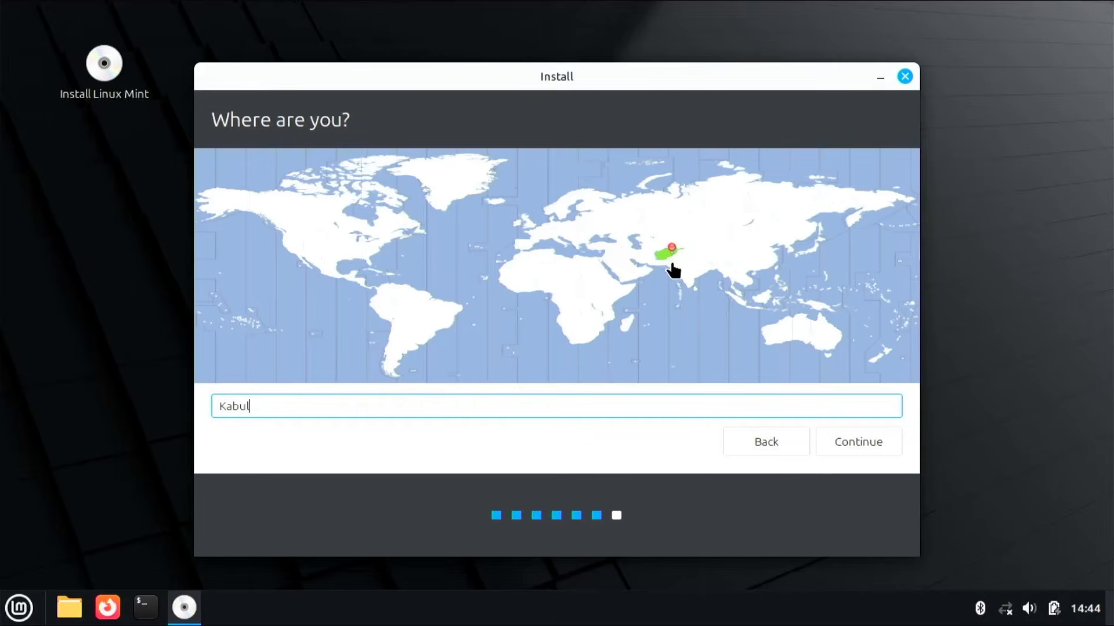
left_click(672, 265)
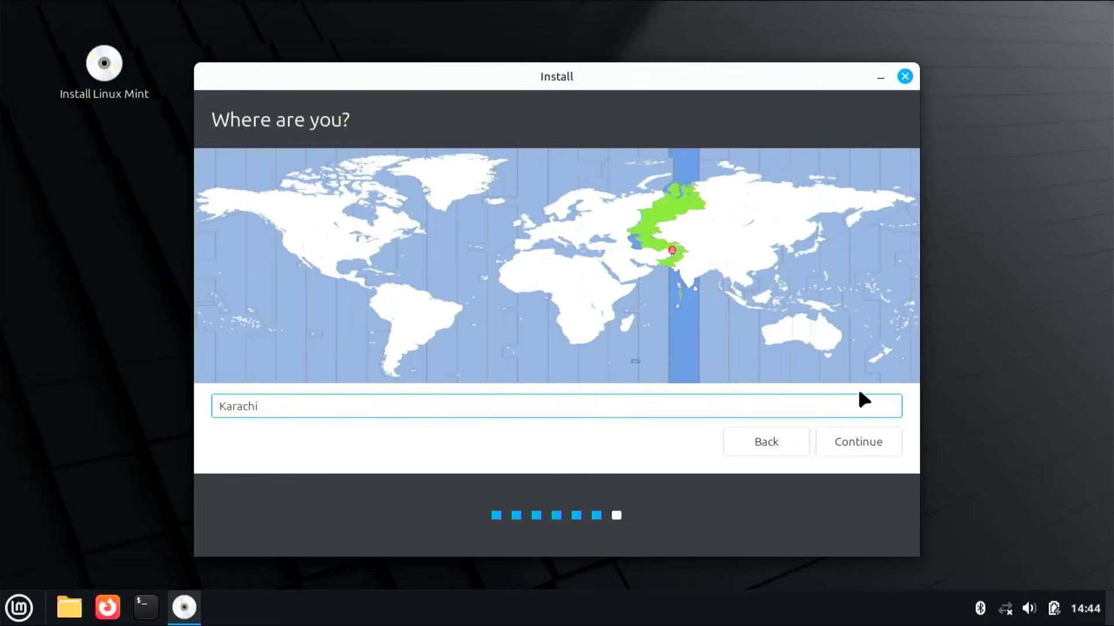
left_click(848, 445)
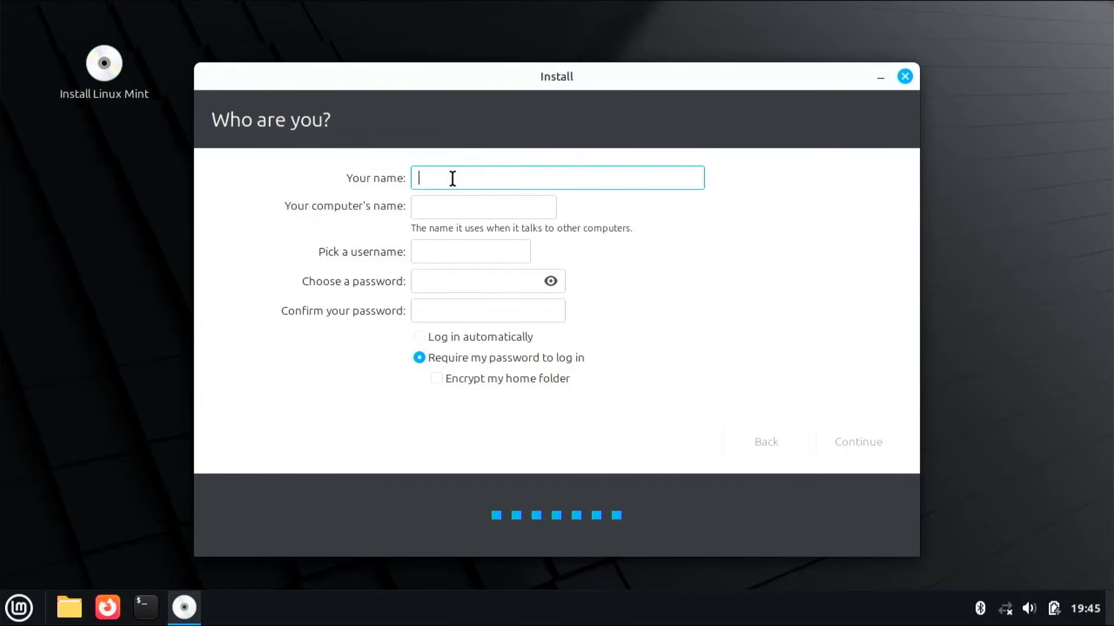
Step: Enter the user's name and change the computer name's suffix to PC
type("codanics")
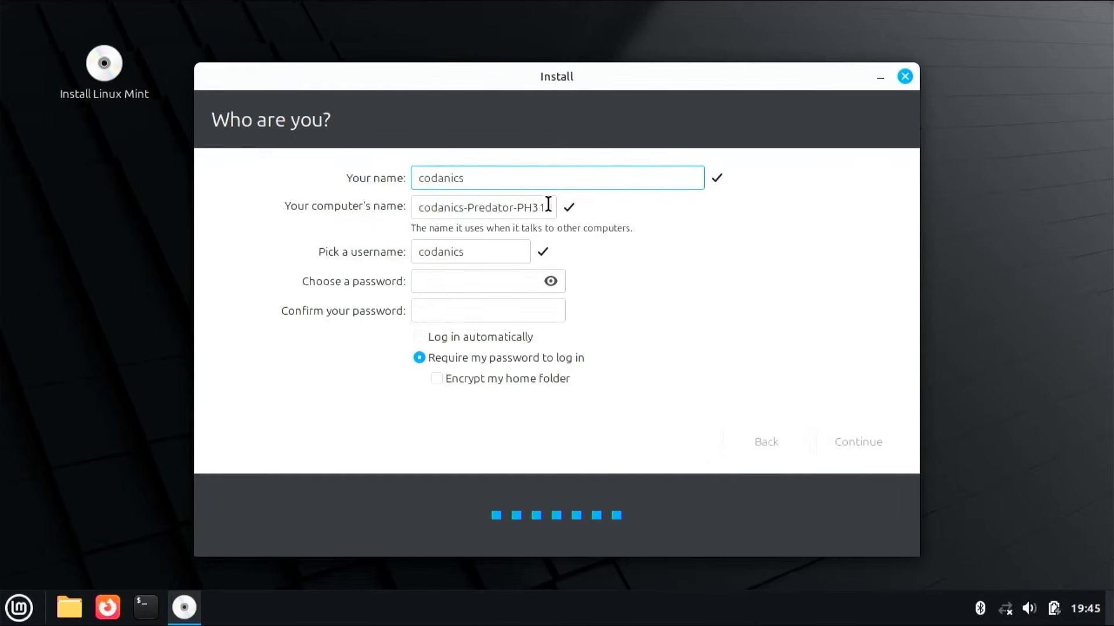
left_click_drag(468, 213, 541, 221)
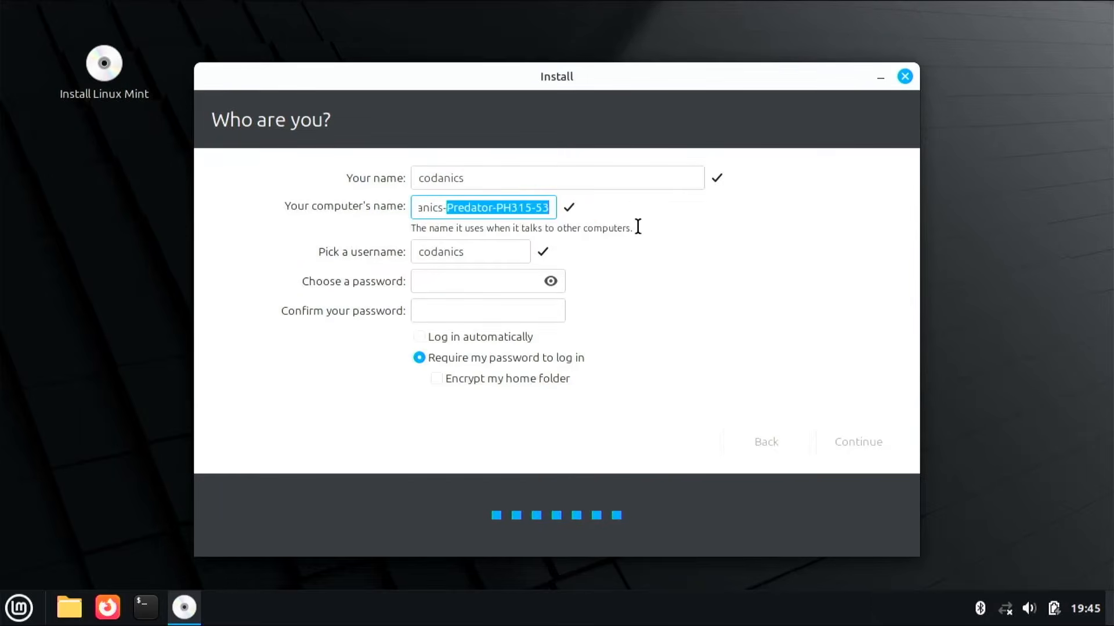
left_click_drag(638, 226, 485, 214)
left_click(431, 207)
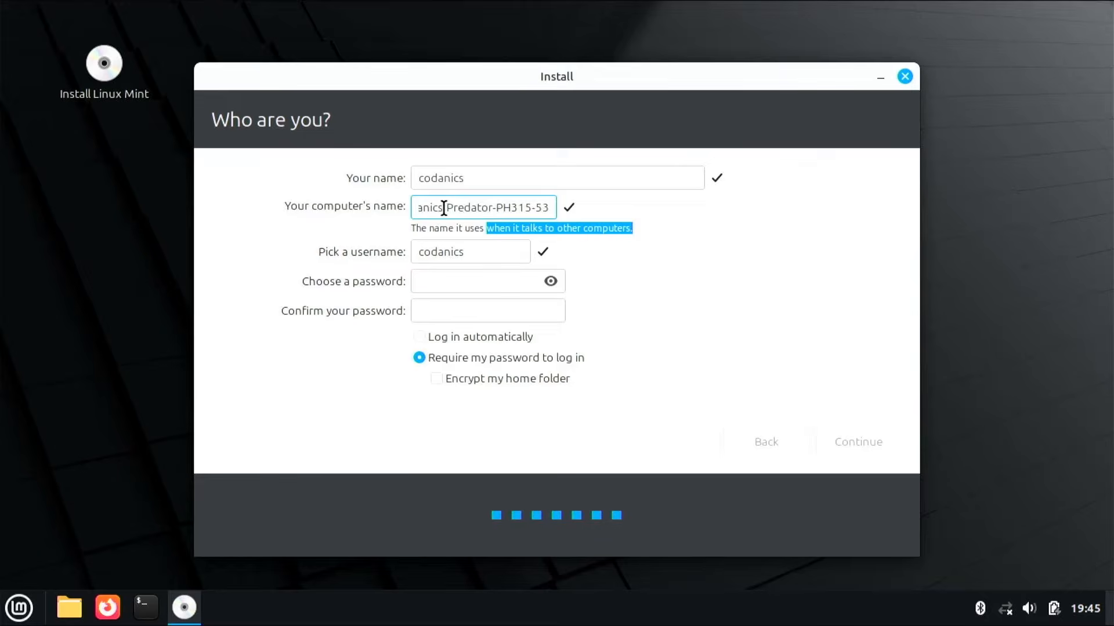
left_click_drag(443, 208, 546, 225)
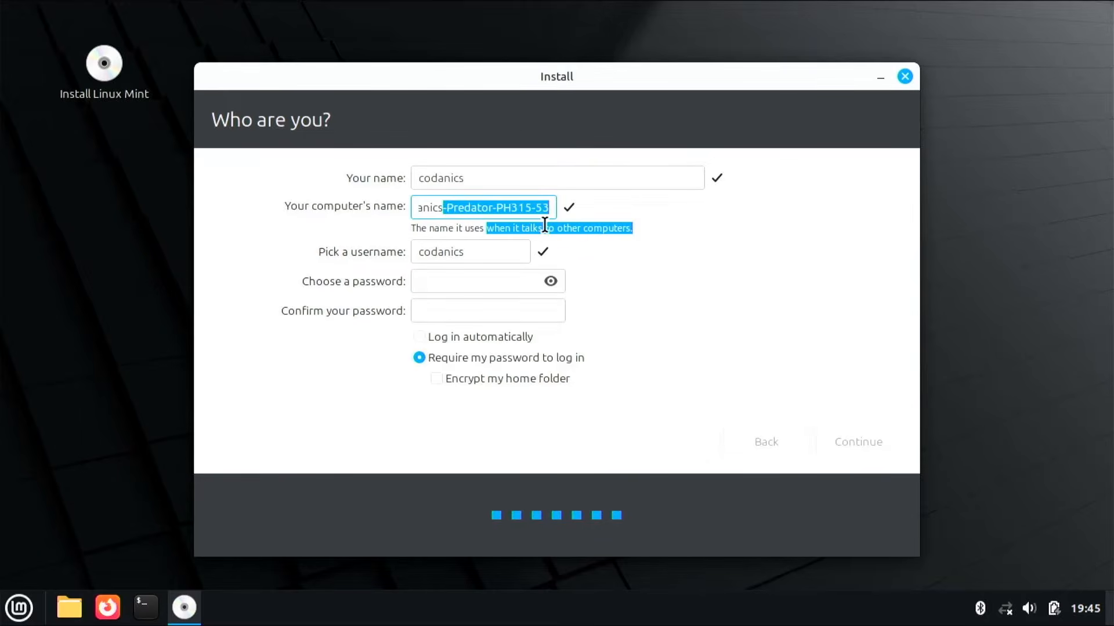
key("BackSpace")
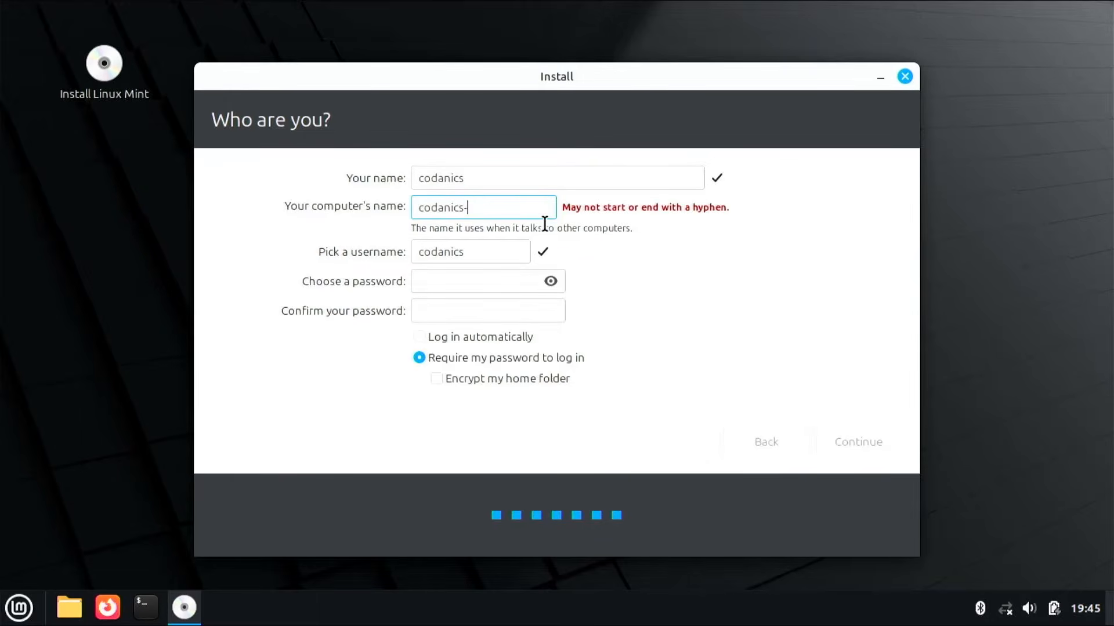
type("PC")
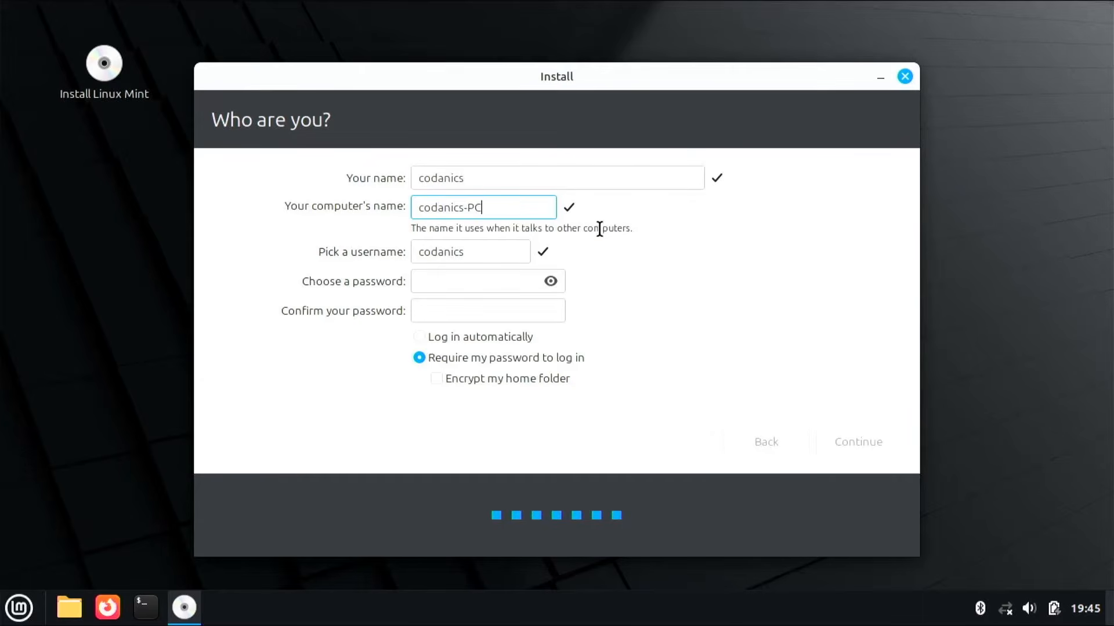
Step: Enter and confirm the account password, and choose automatic login
left_click(424, 250)
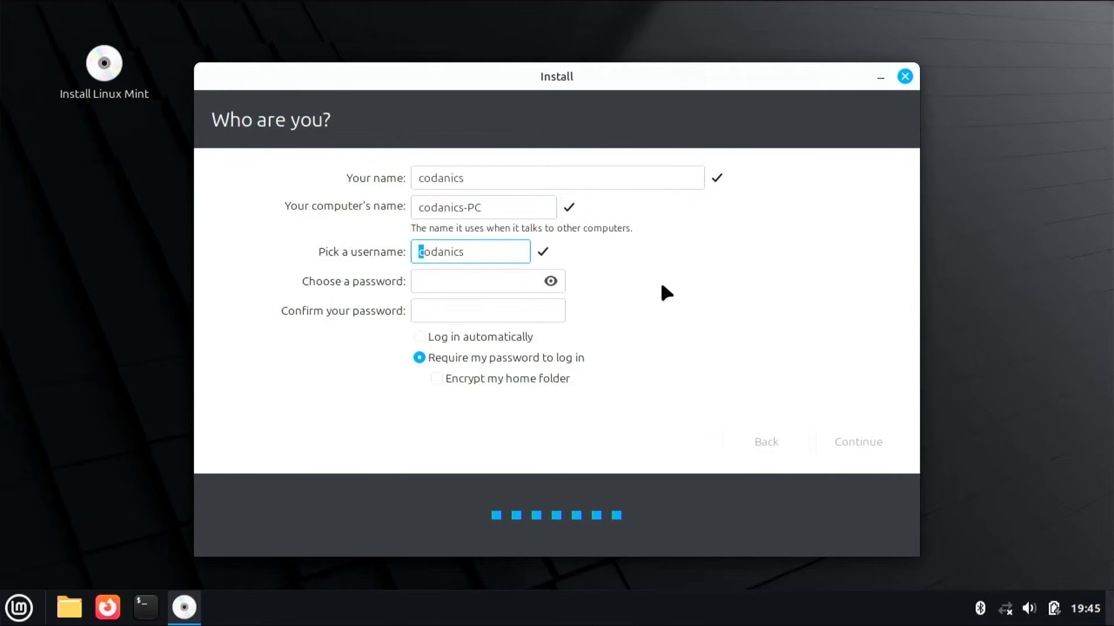
left_click(513, 284)
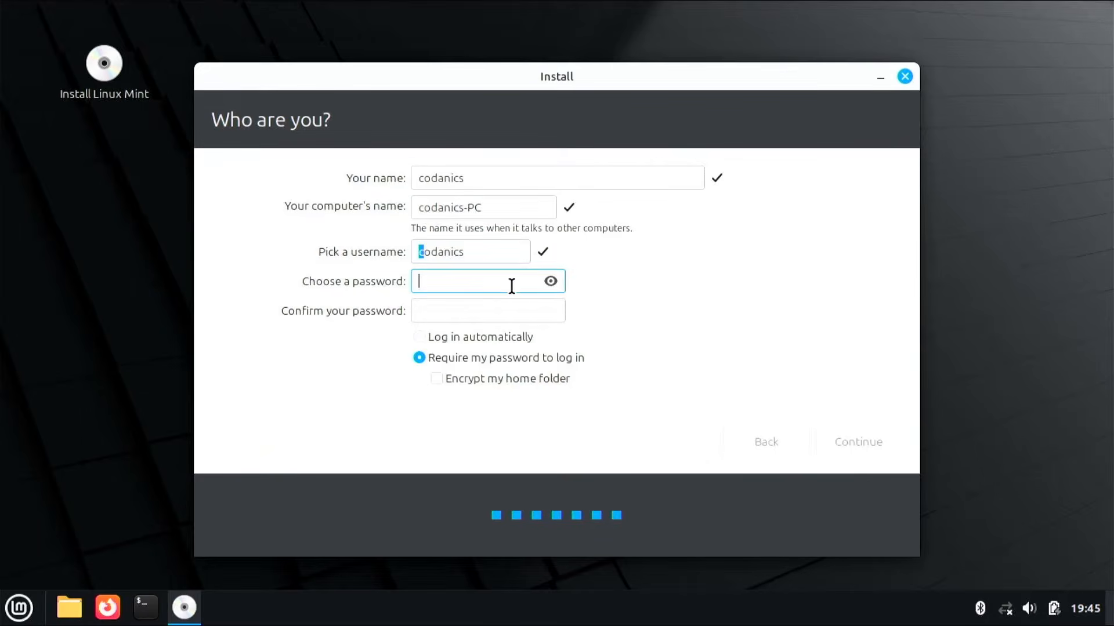
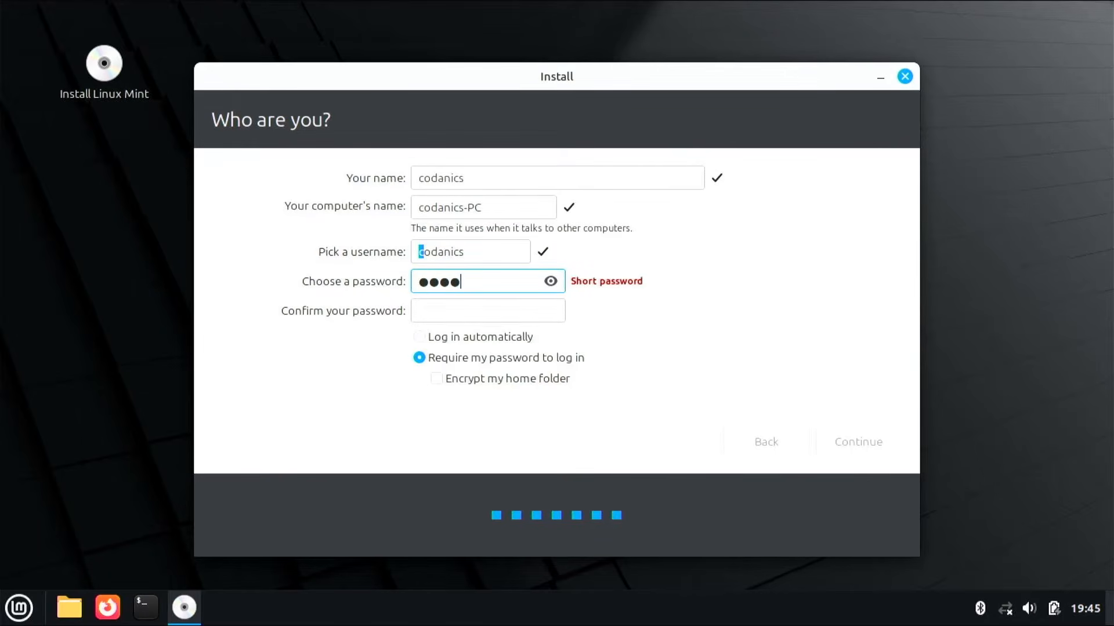
left_click(487, 311)
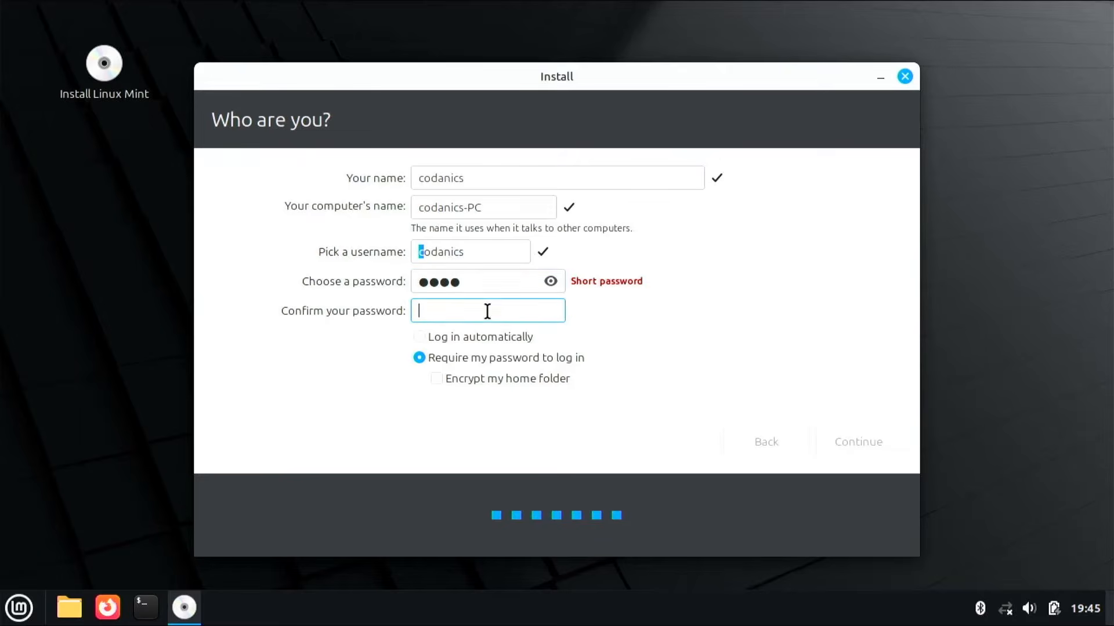
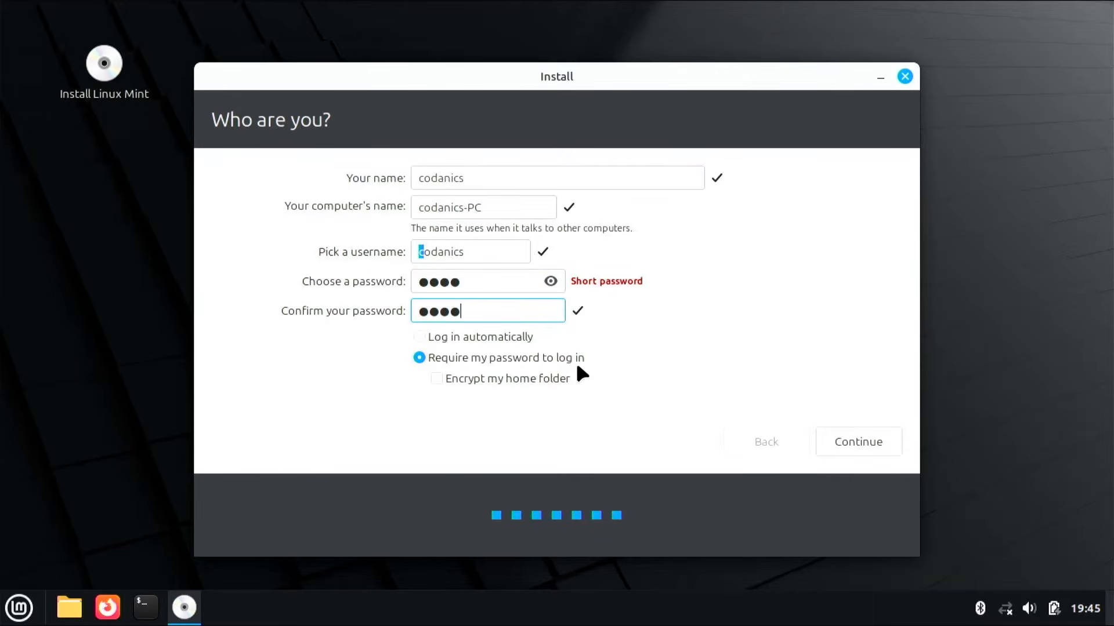
left_click(437, 379)
left_click(418, 336)
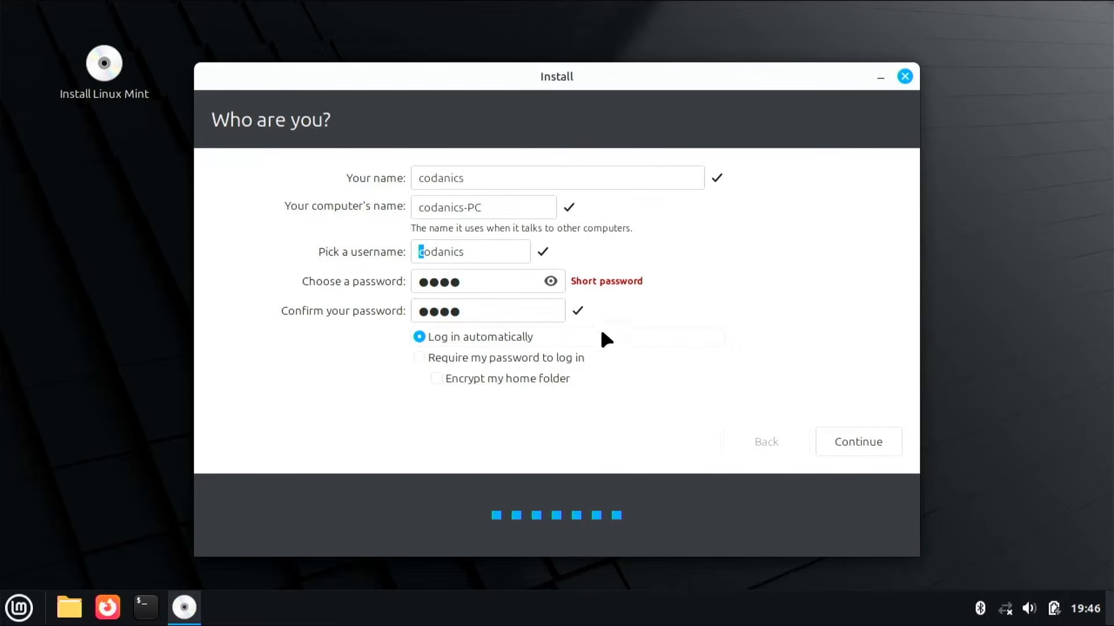
Step: Begin installing and page the slideshow from Browse the web to Run Windows software
left_click(851, 445)
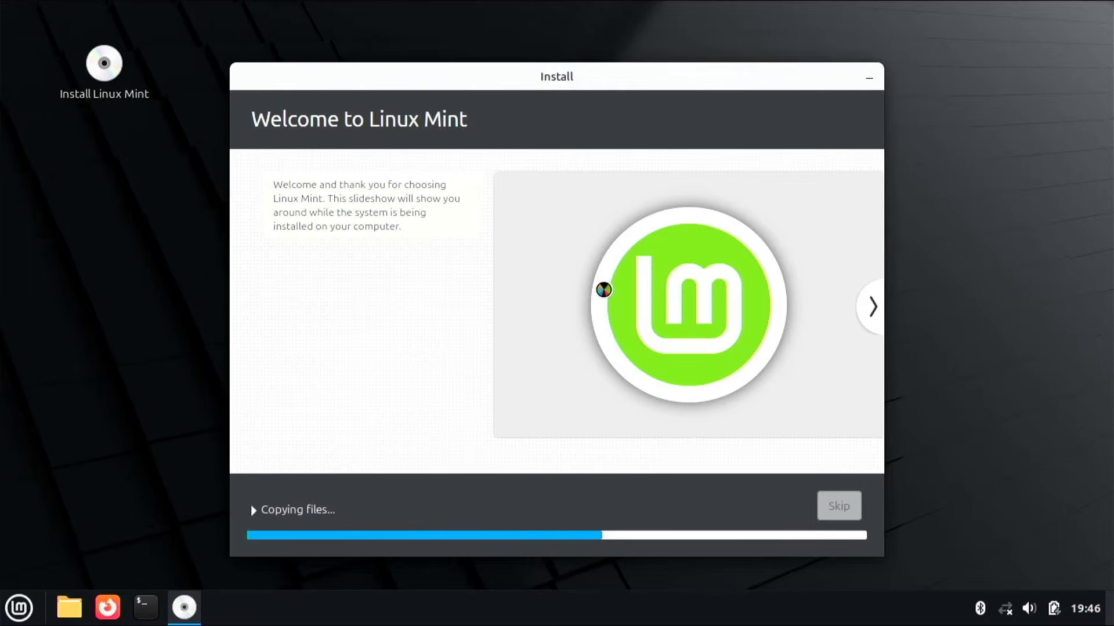
left_click(870, 322)
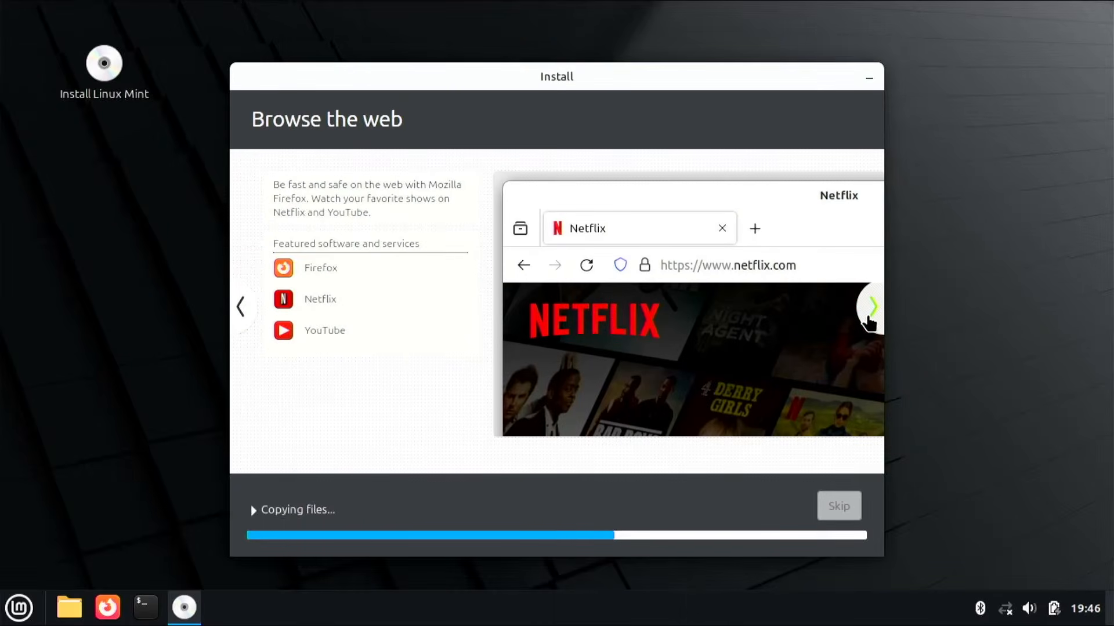
left_click(869, 322)
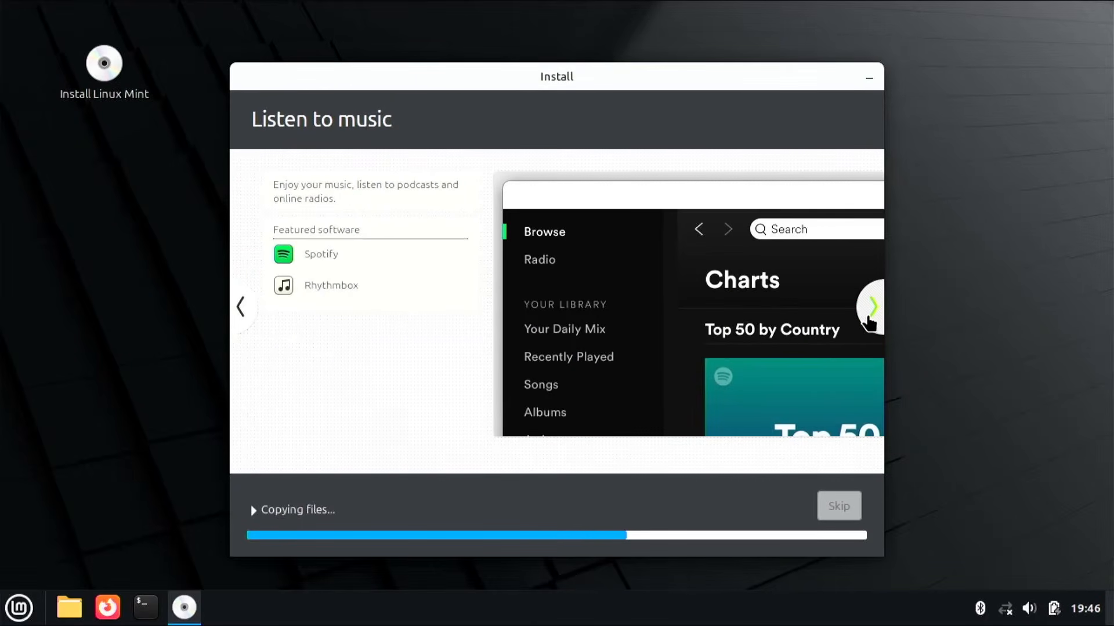
left_click(869, 323)
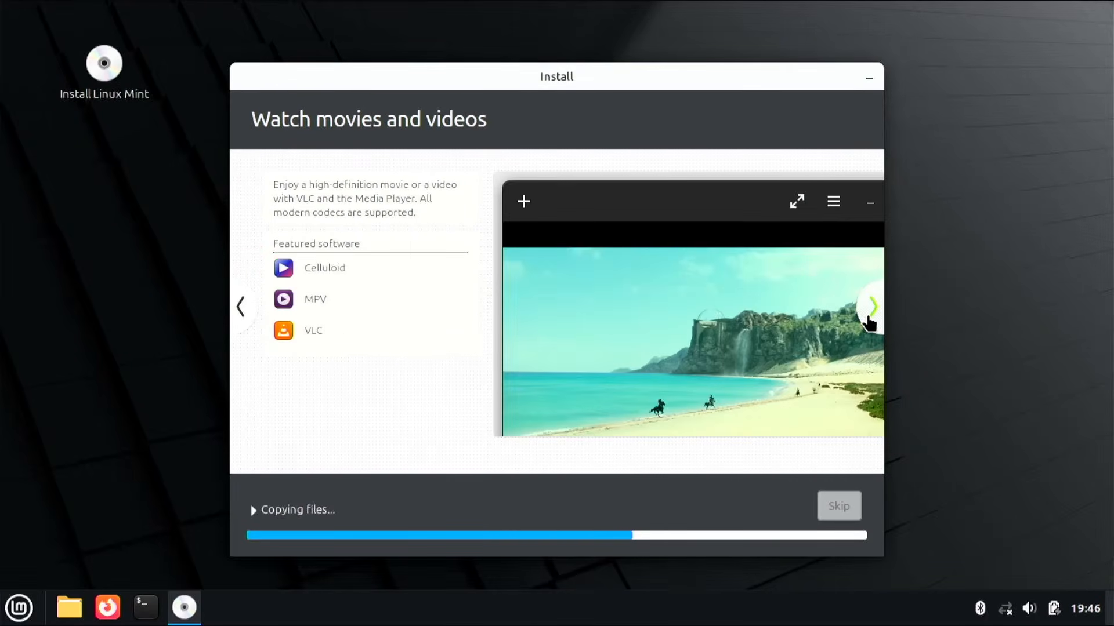
left_click(869, 322)
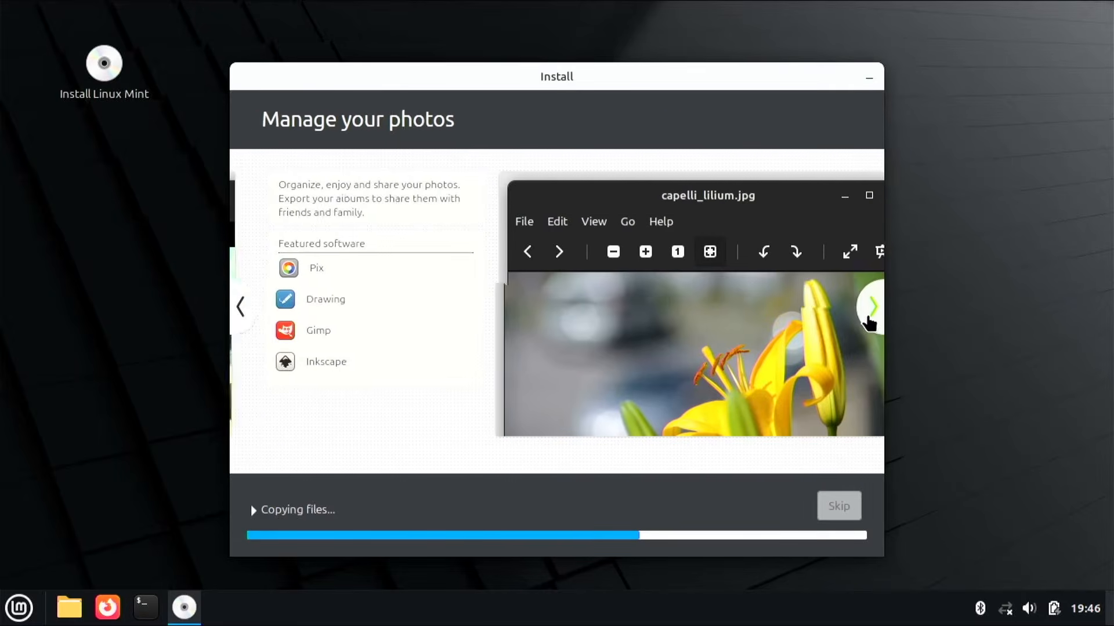
left_click(870, 322)
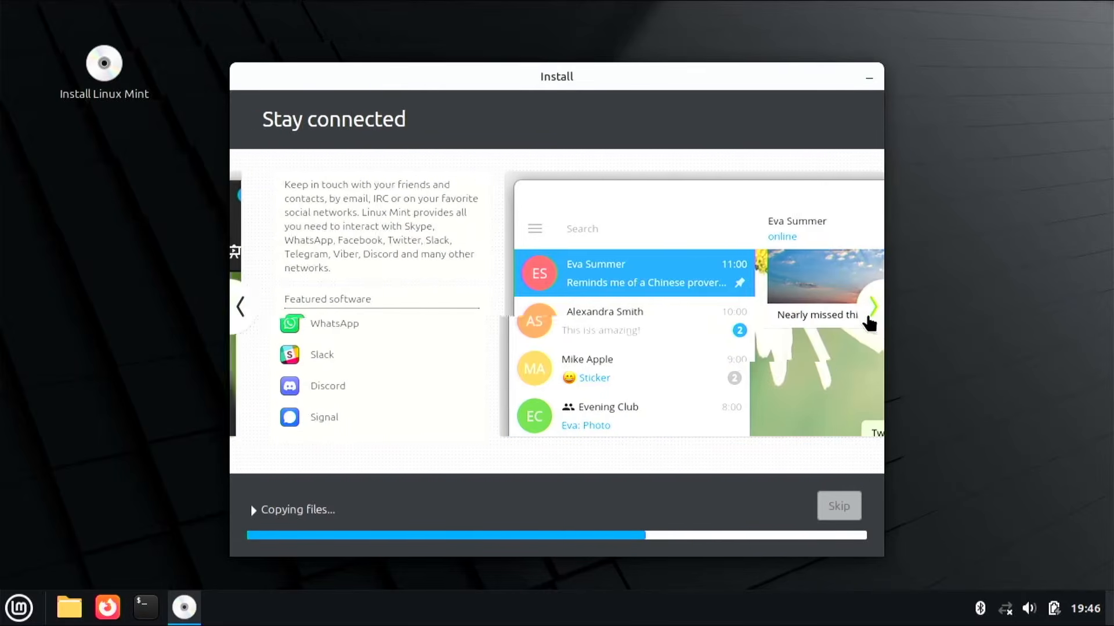
left_click(870, 322)
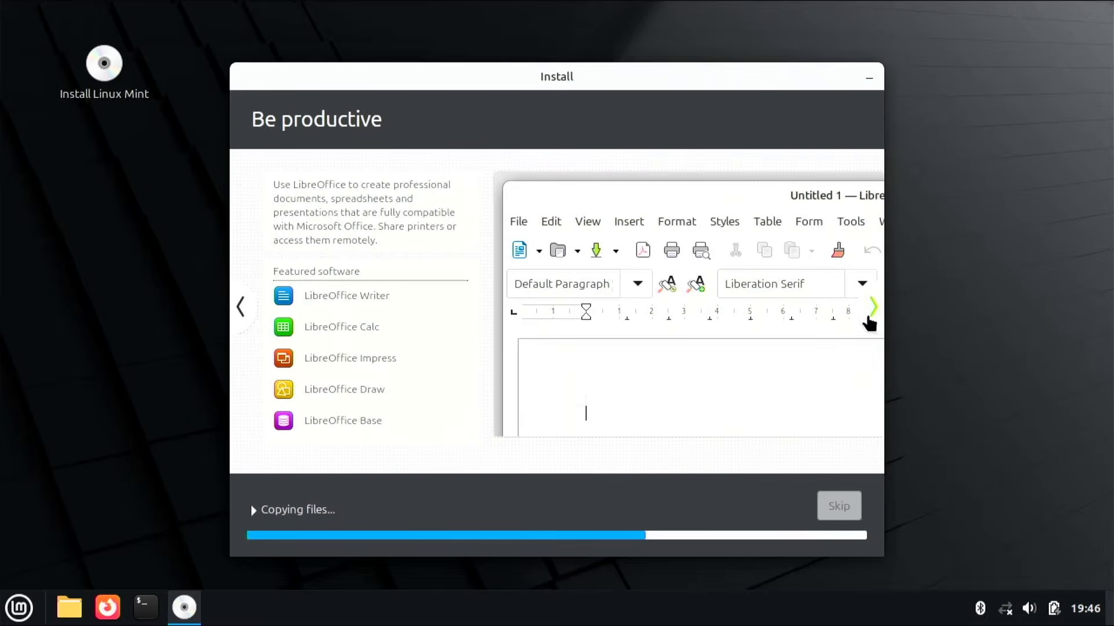
left_click(869, 323)
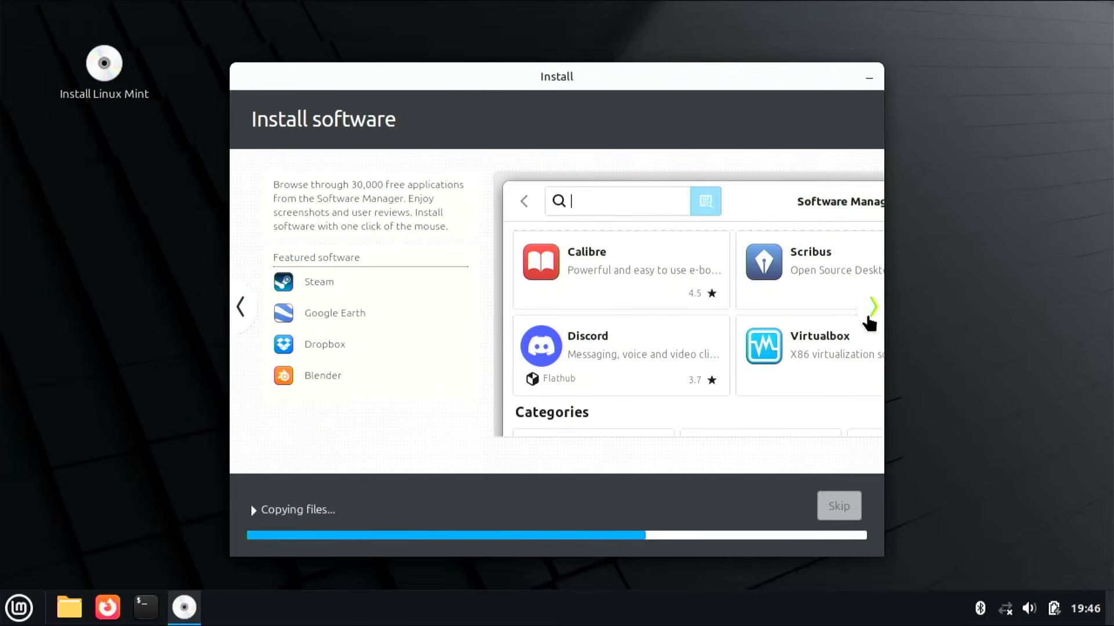
left_click(240, 313)
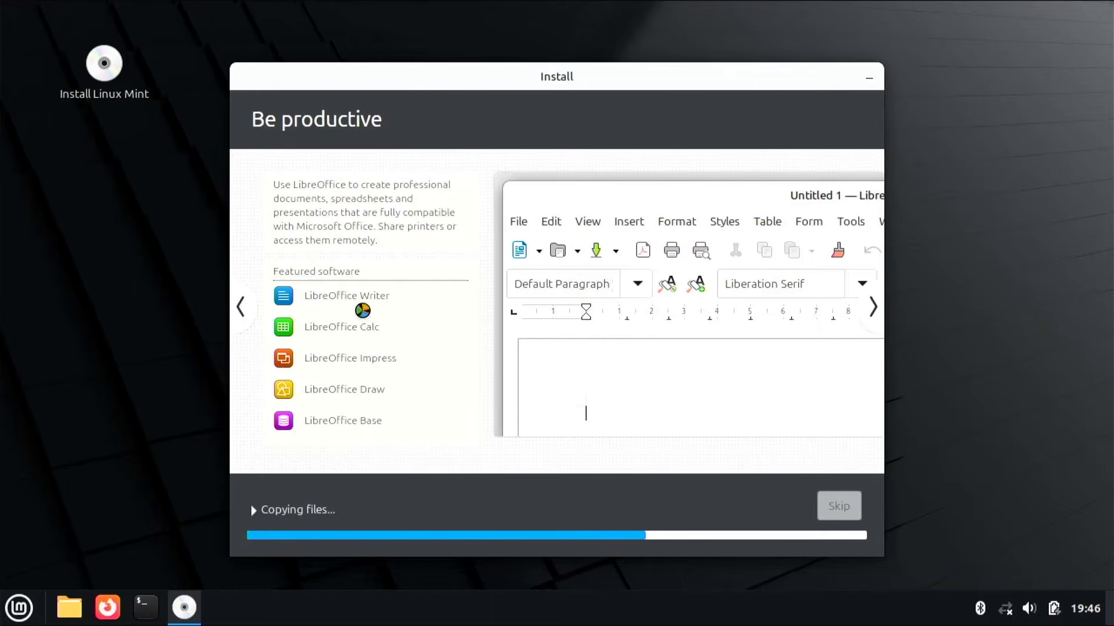
left_click(873, 307)
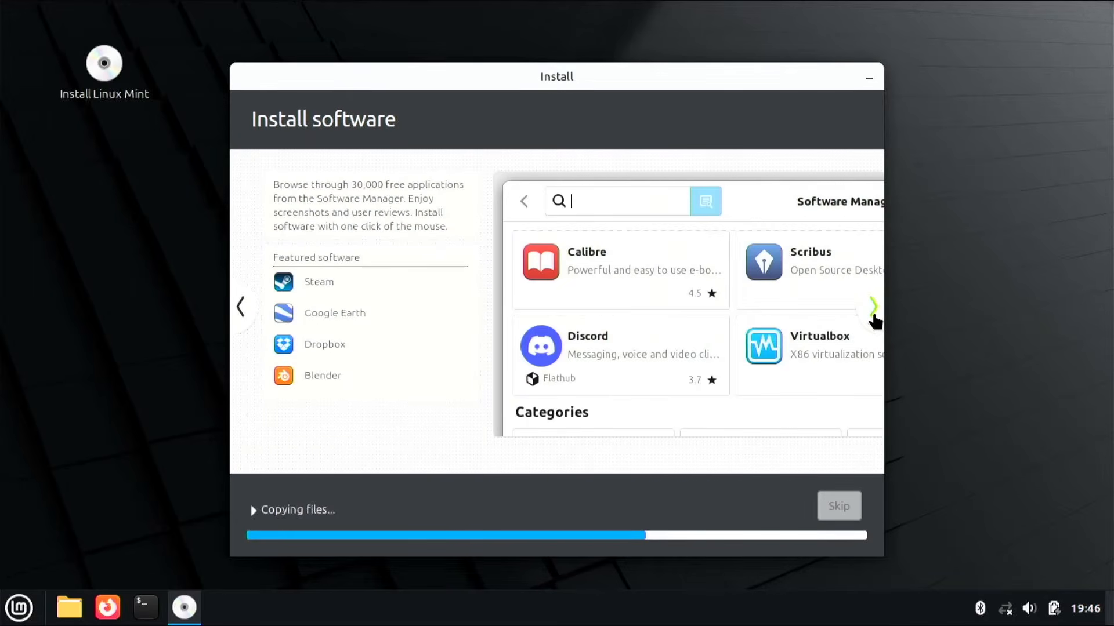
left_click(874, 316)
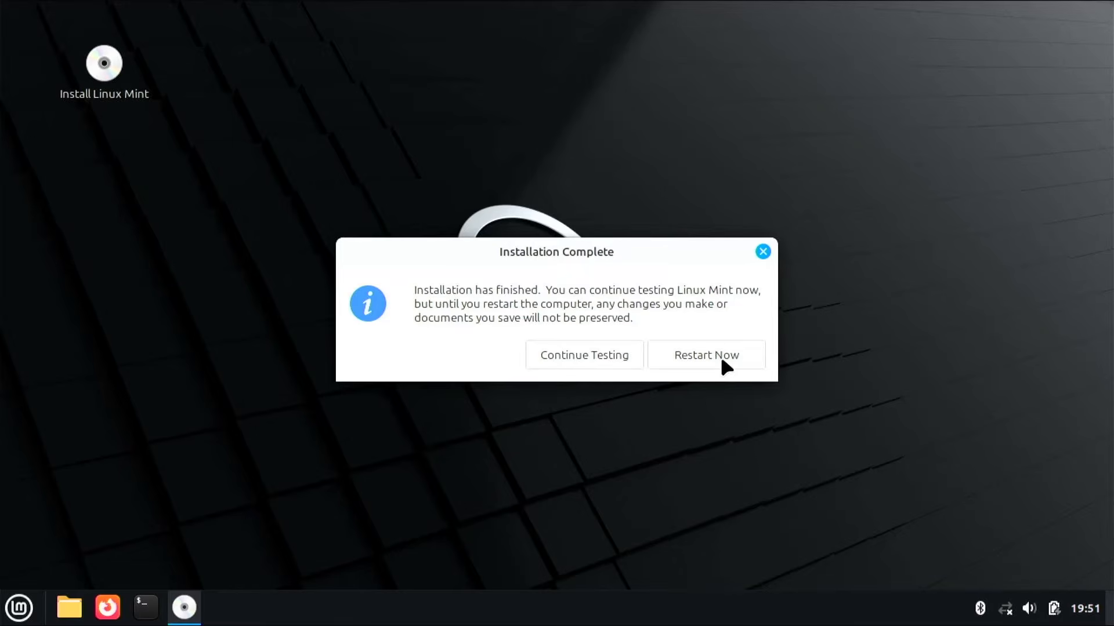
Step: Restart the computer from the Installation Complete dialog
left_click(721, 359)
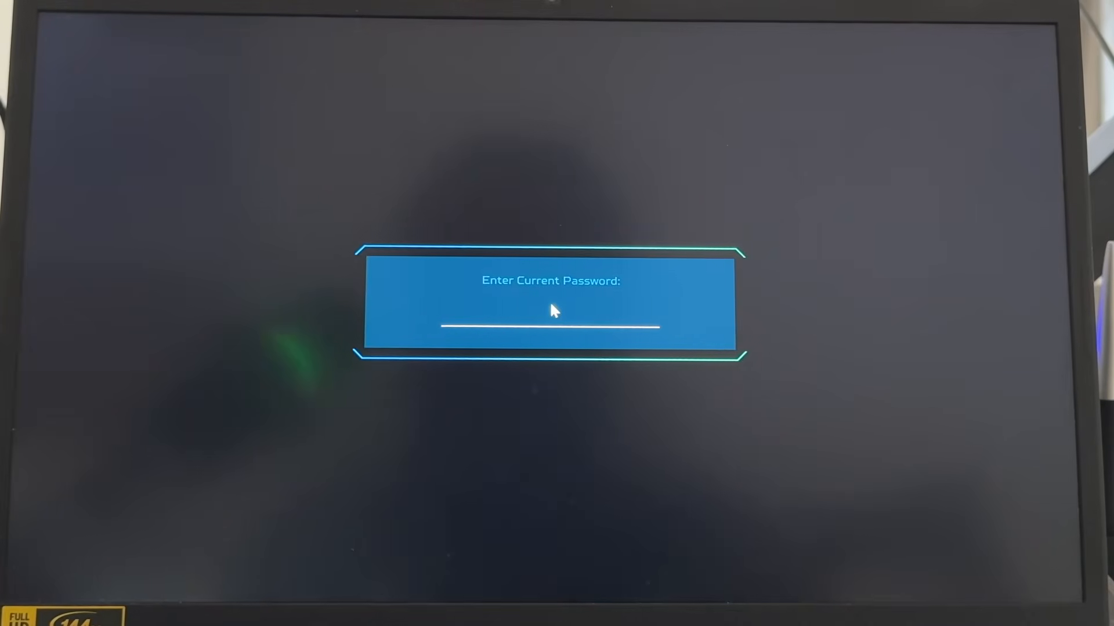
Step: Enter the firmware password and navigate to the Boot settings section
type("••••")
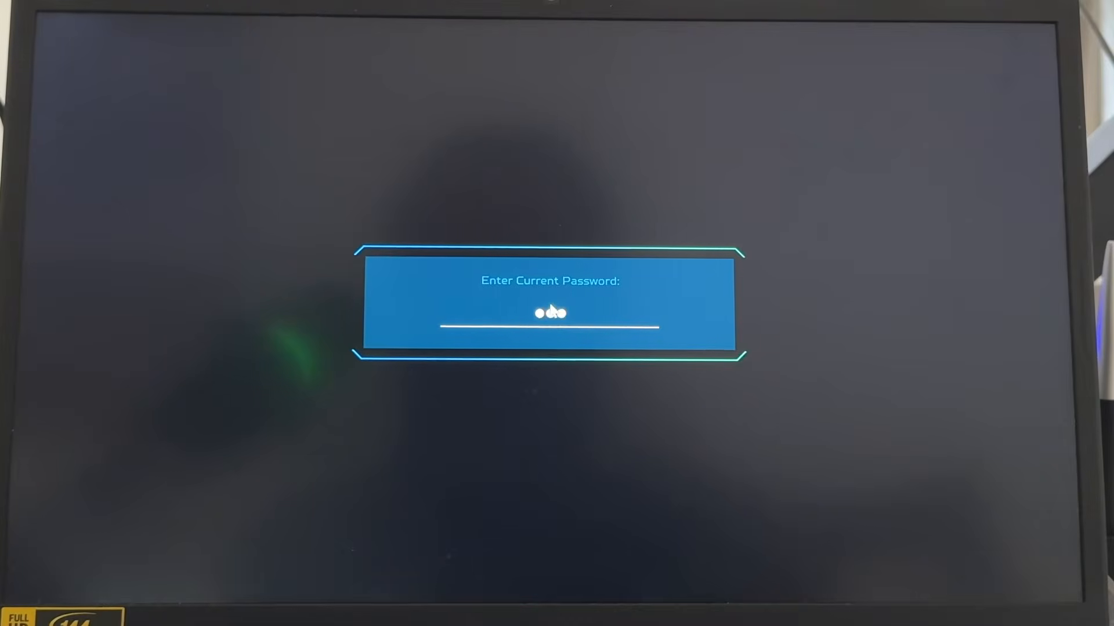
key("Return")
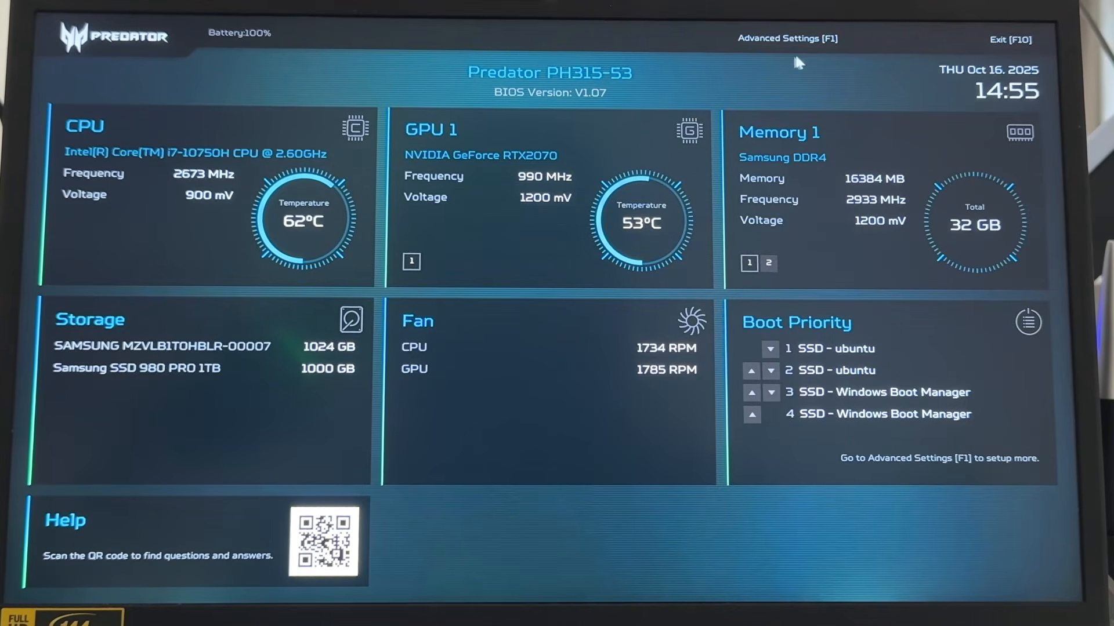
left_click(812, 41)
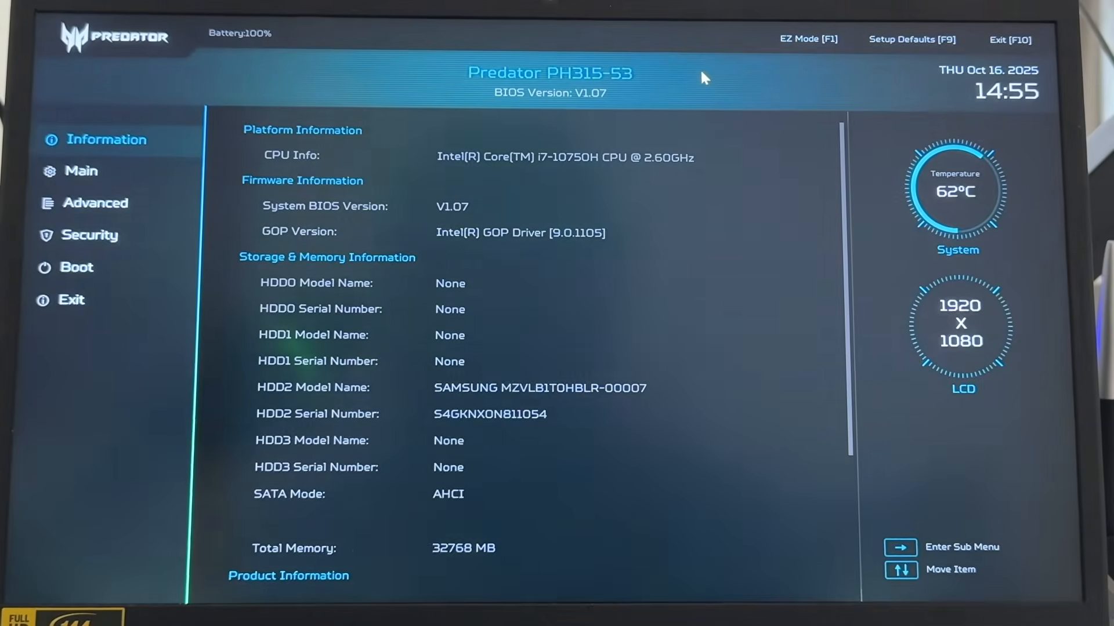
key("Down")
key("Down")
key("Down")
key("Down")
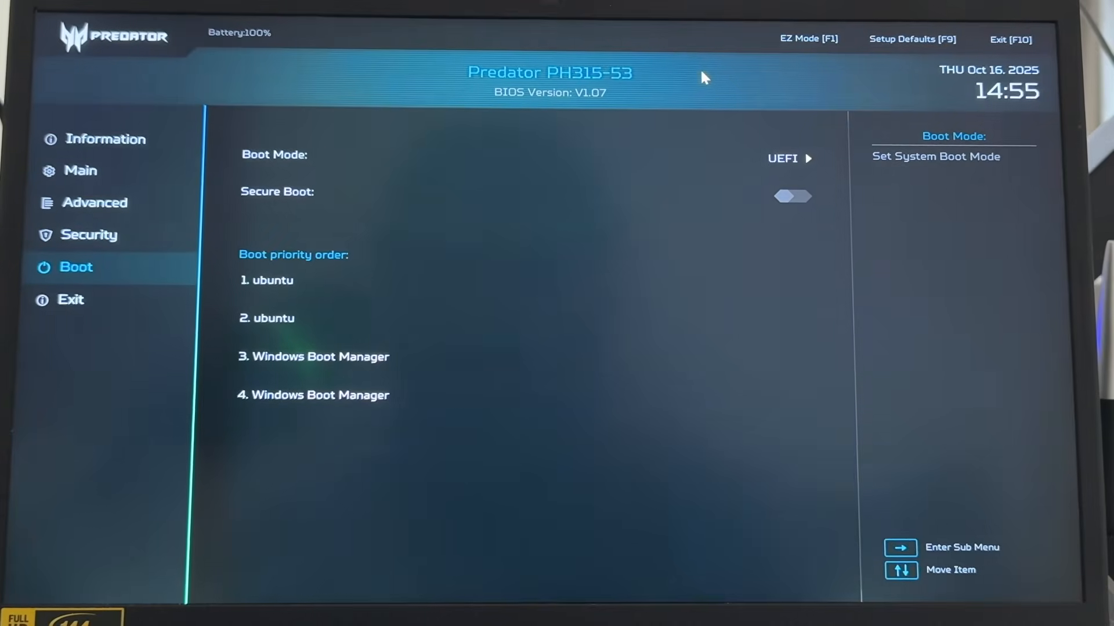
key("Right")
Step: Check that ubuntu leads the boot priority list, then bring up the save-before-exit prompt with F10
key("Down")
key("Down")
key("Down")
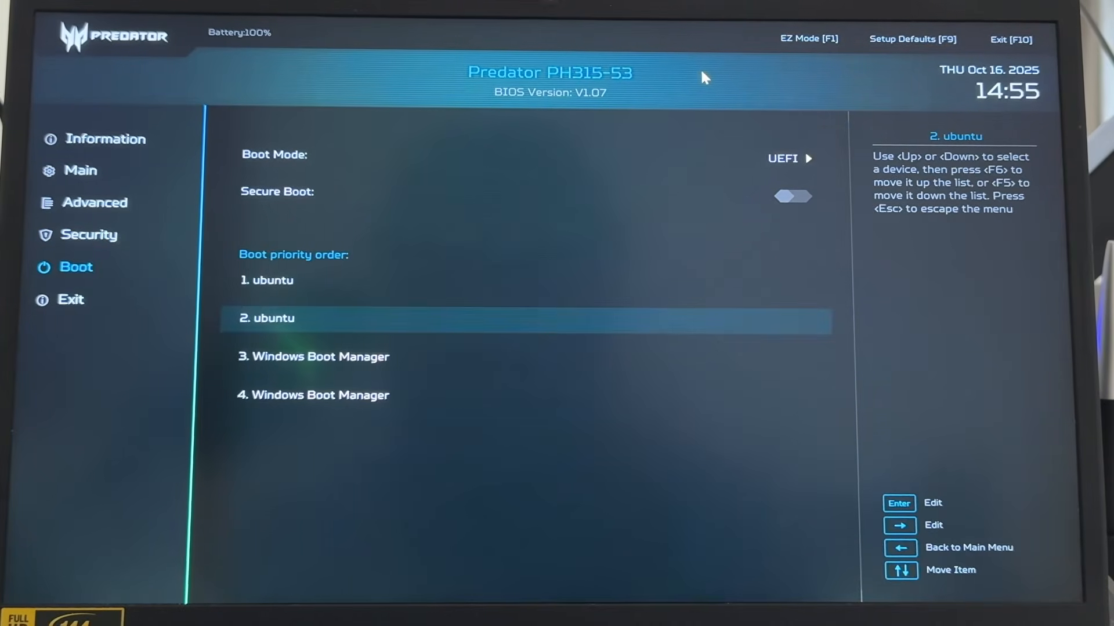
key("Up")
key("Down")
key("Up")
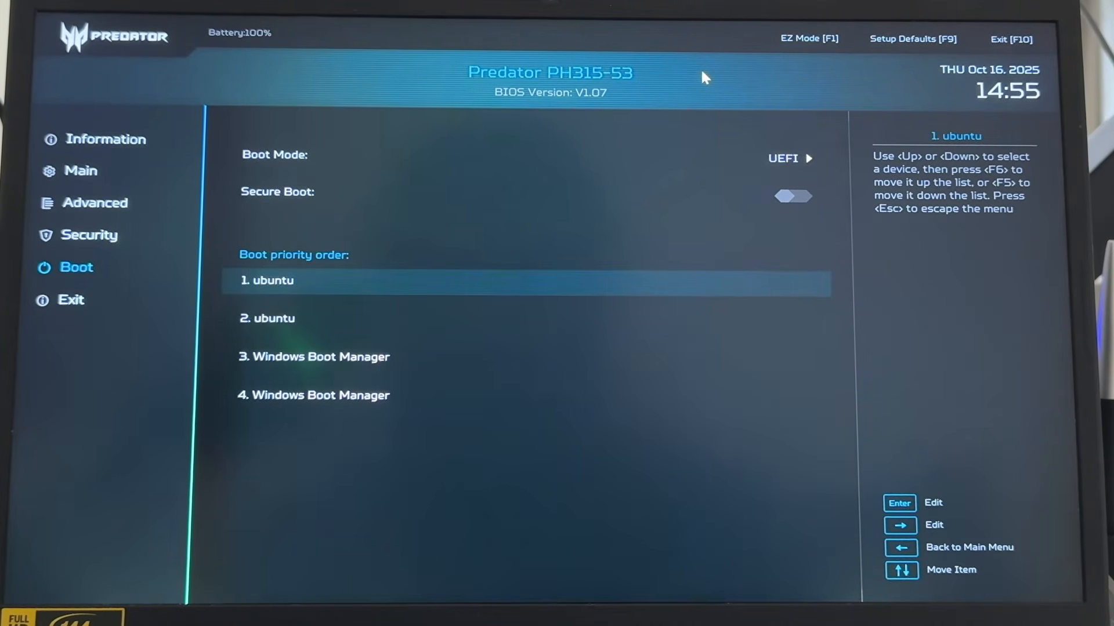
key("Down")
key("Down")
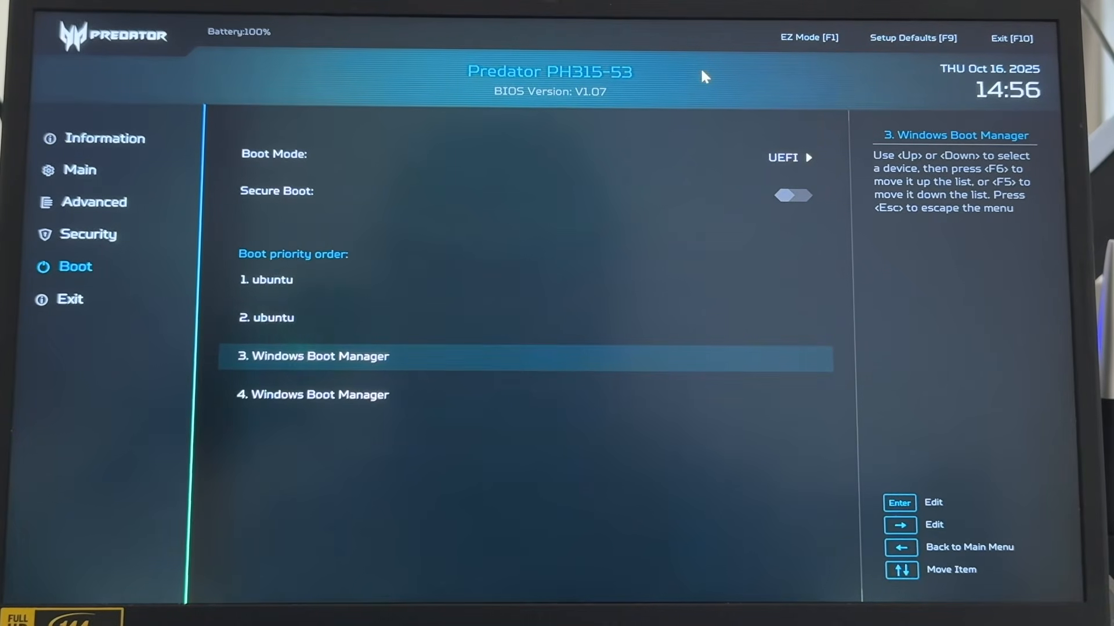
key("Up")
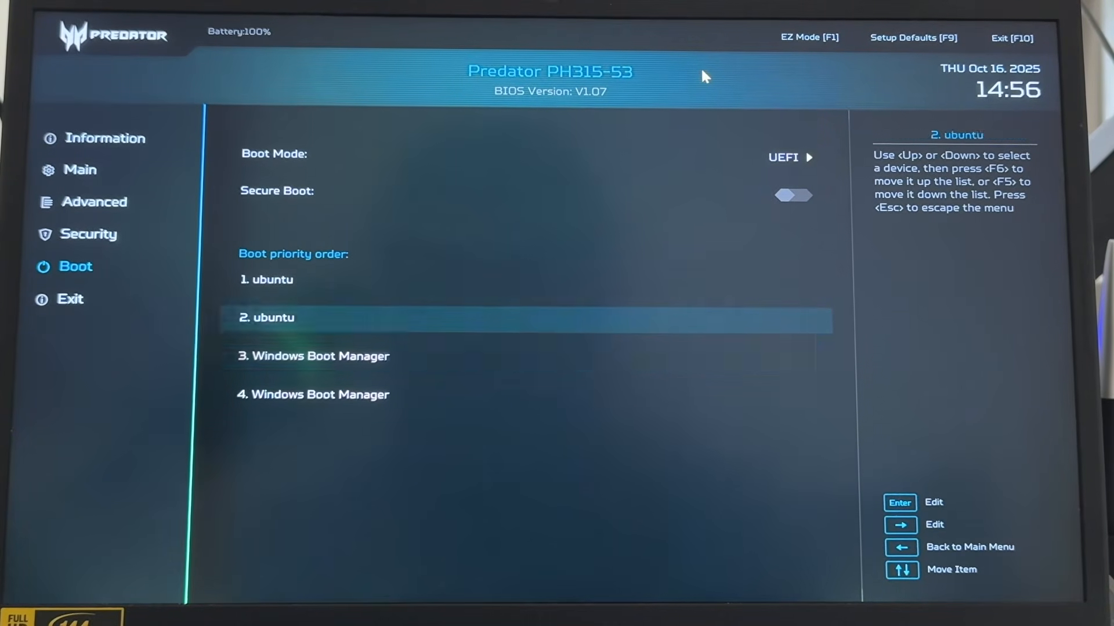
key("Up")
key("Down")
key("Up")
key("Down")
key("Down")
key("Down")
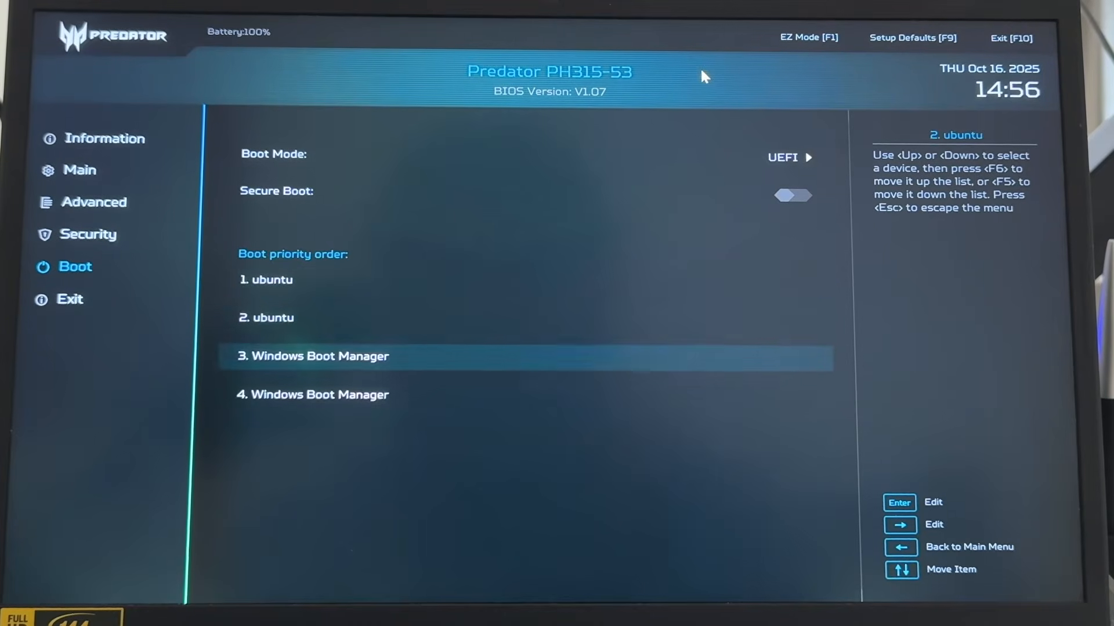
key("Up")
key("Up")
key("Up")
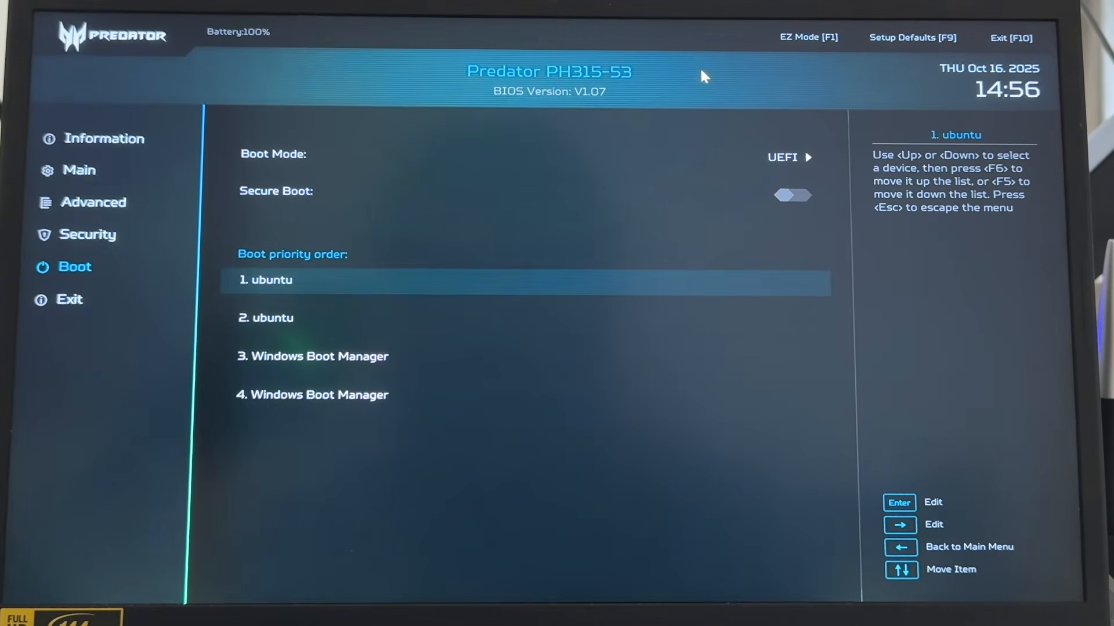
key("Down")
key("Down")
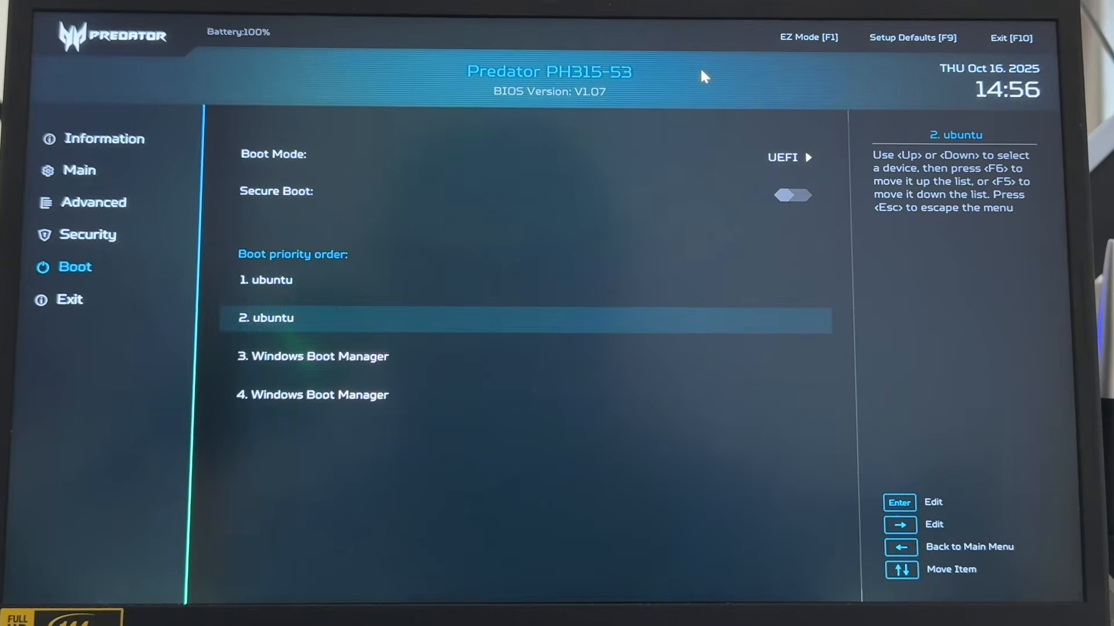
key("Up")
key("Up")
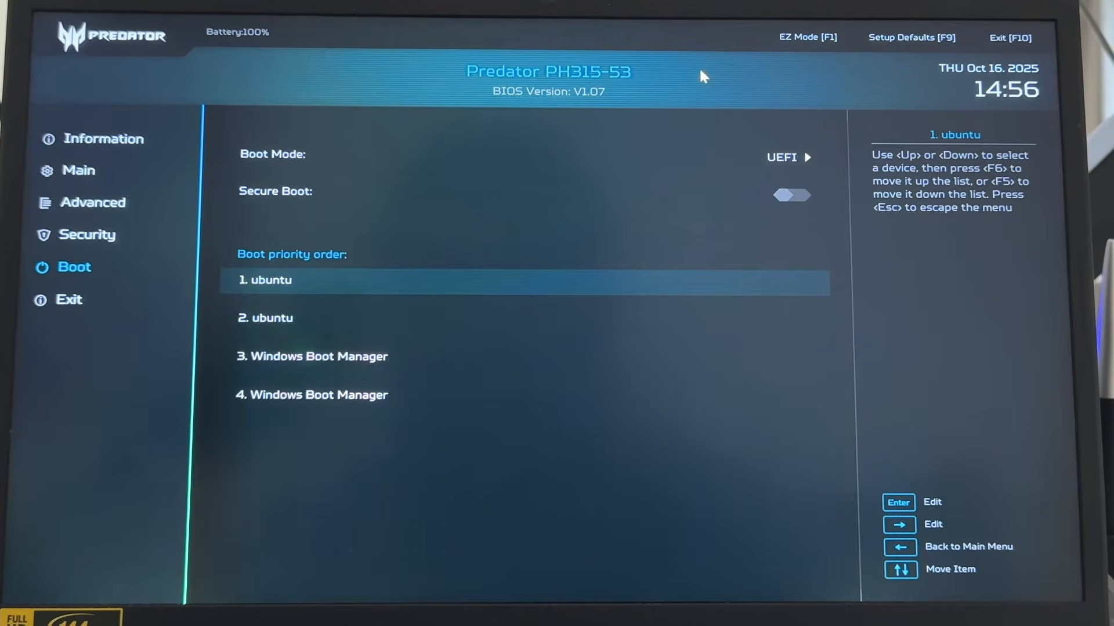
key("Down")
key("Up")
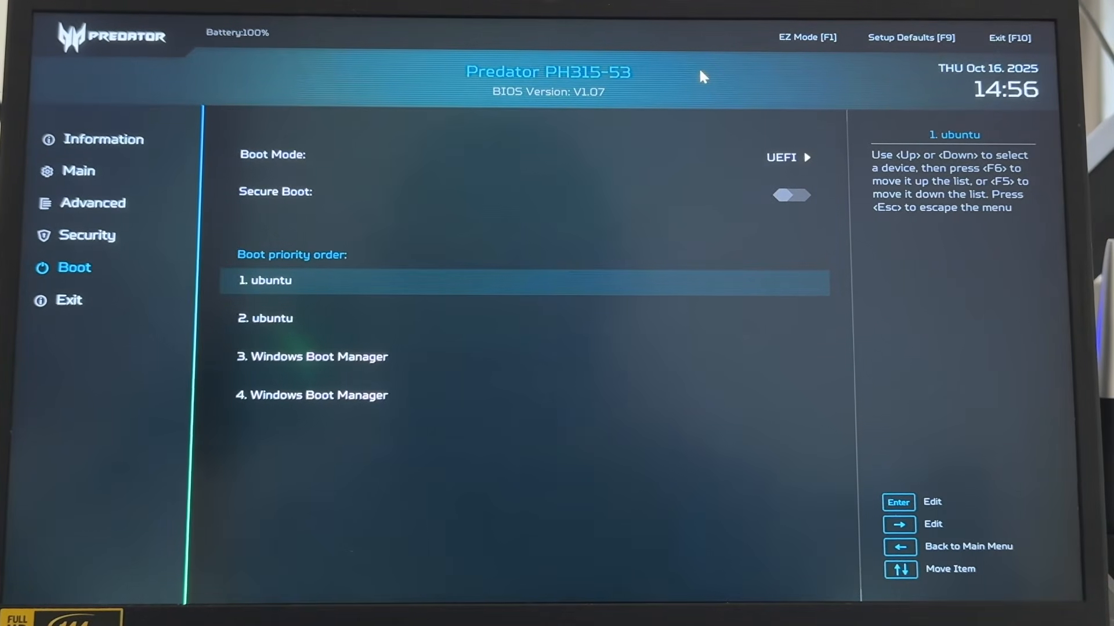
key("F10")
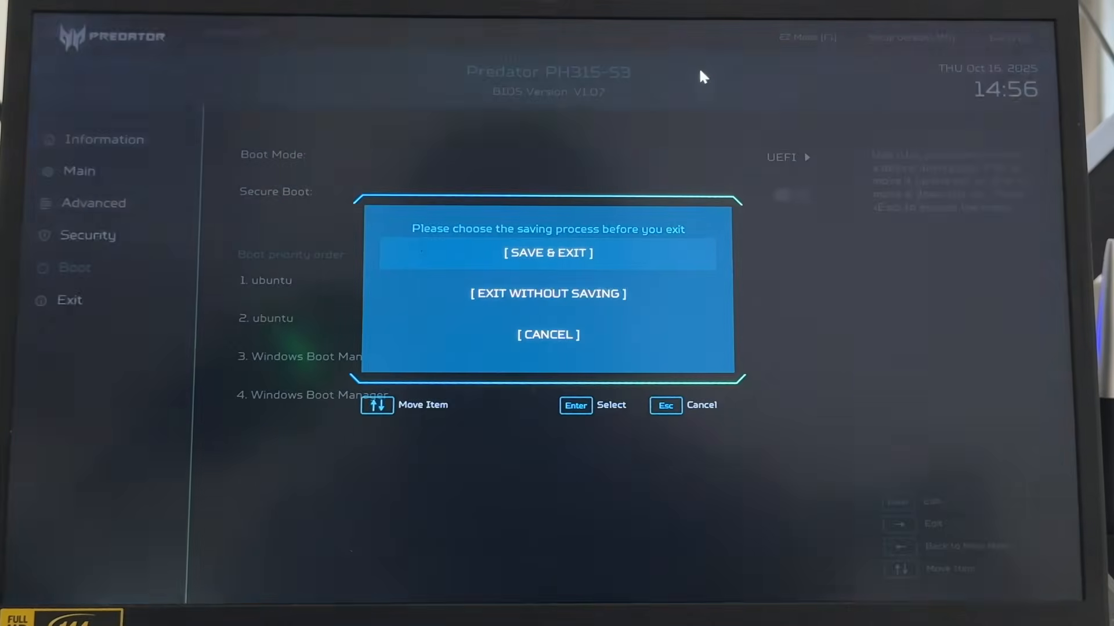
Step: Save and exit, then open the F12 Boot Option Menu listing ubuntu and Windows entries
key("Return")
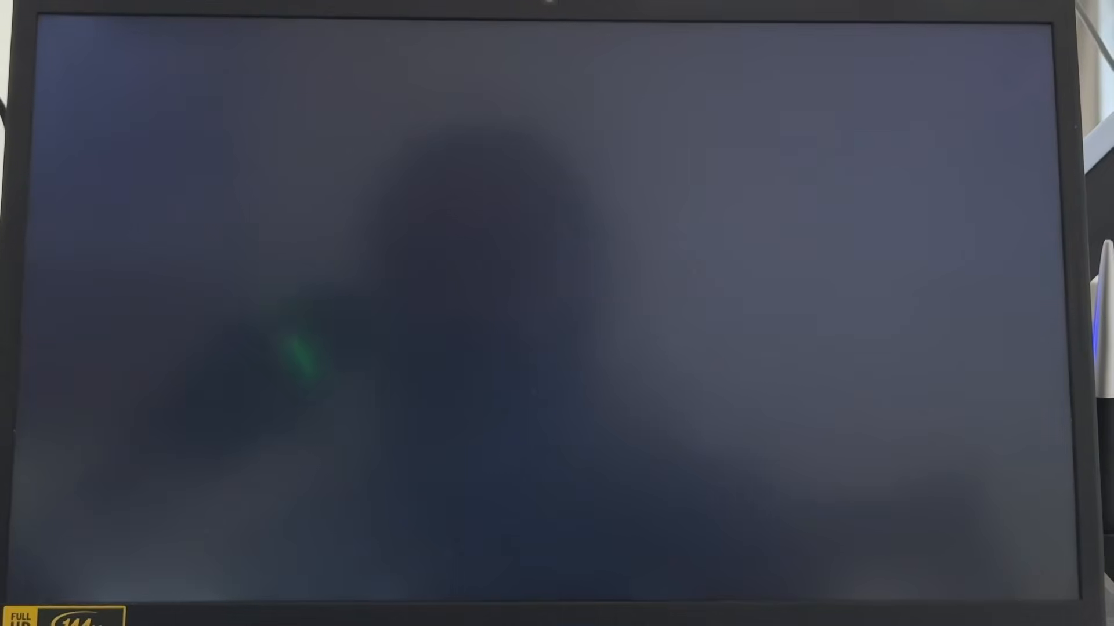
key("F12")
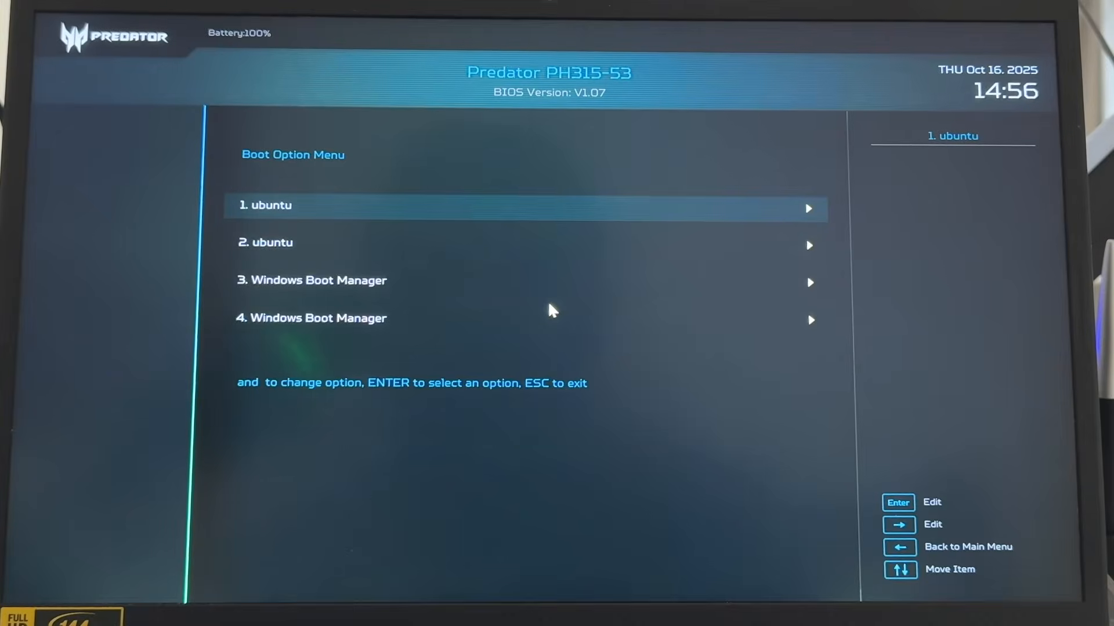
Step: Boot the first ubuntu entry, then start Linux Mint 22.2 Cinnamon from GRUB immediately
key("Return")
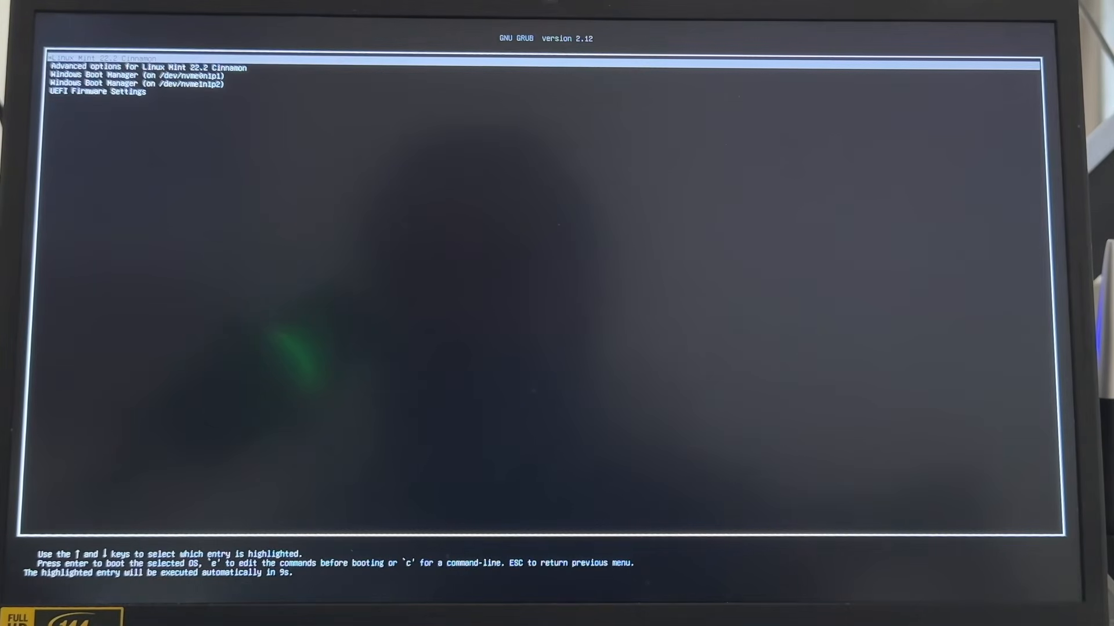
key("Return")
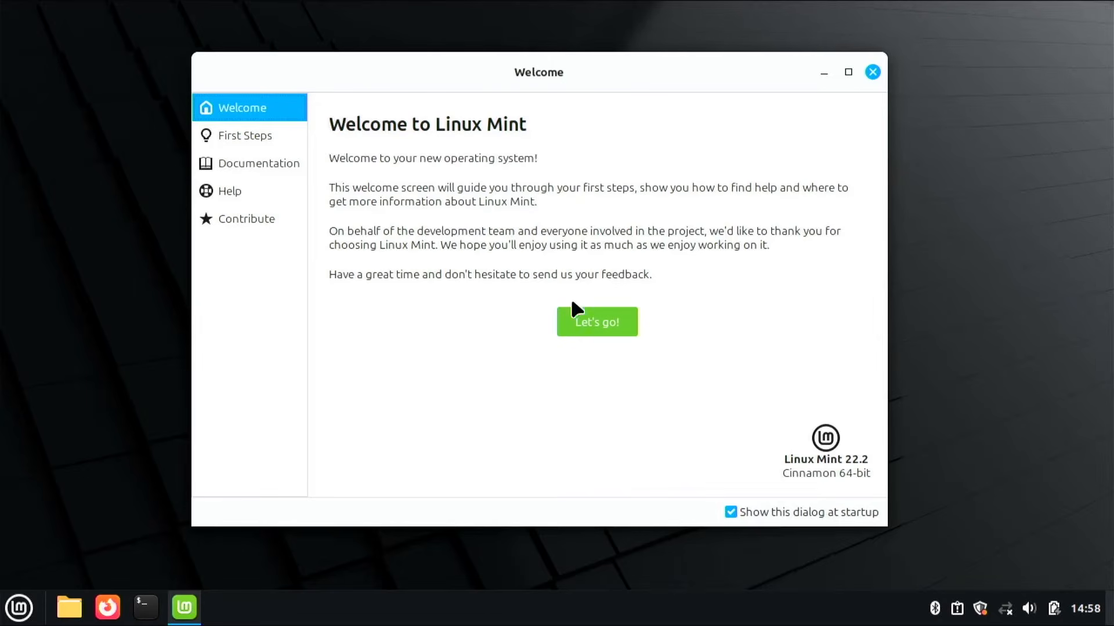
Step: Continue past the Welcome greeting with Let's go!
left_click(597, 321)
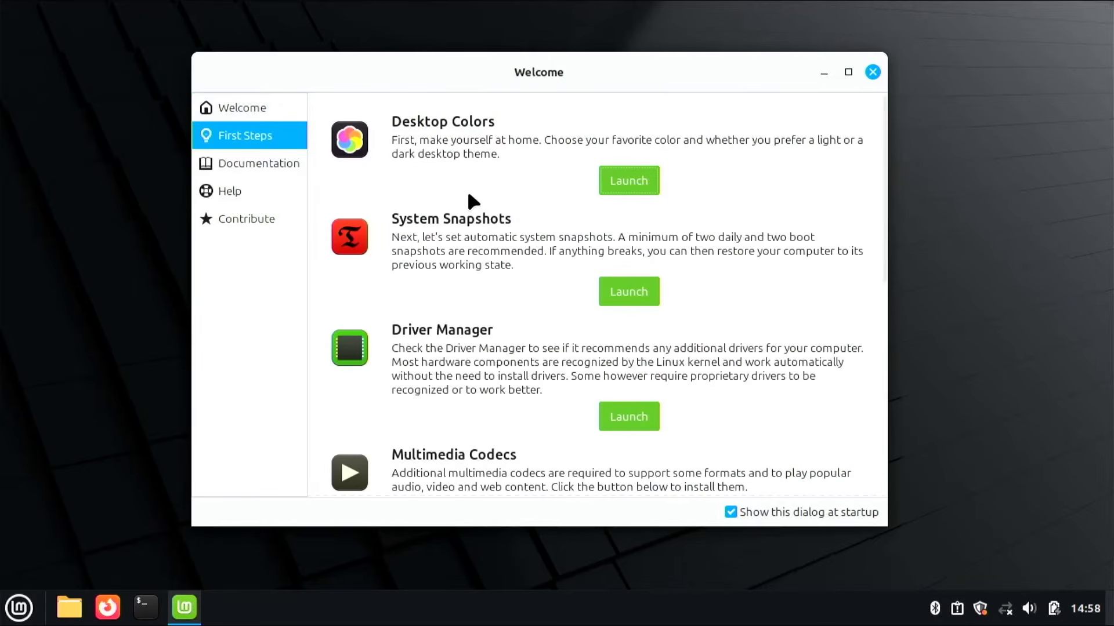
Step: Launch Desktop Colors and set the appearance to Dark
scroll(472, 236, "down", 5)
scroll(471, 236, "up", 5)
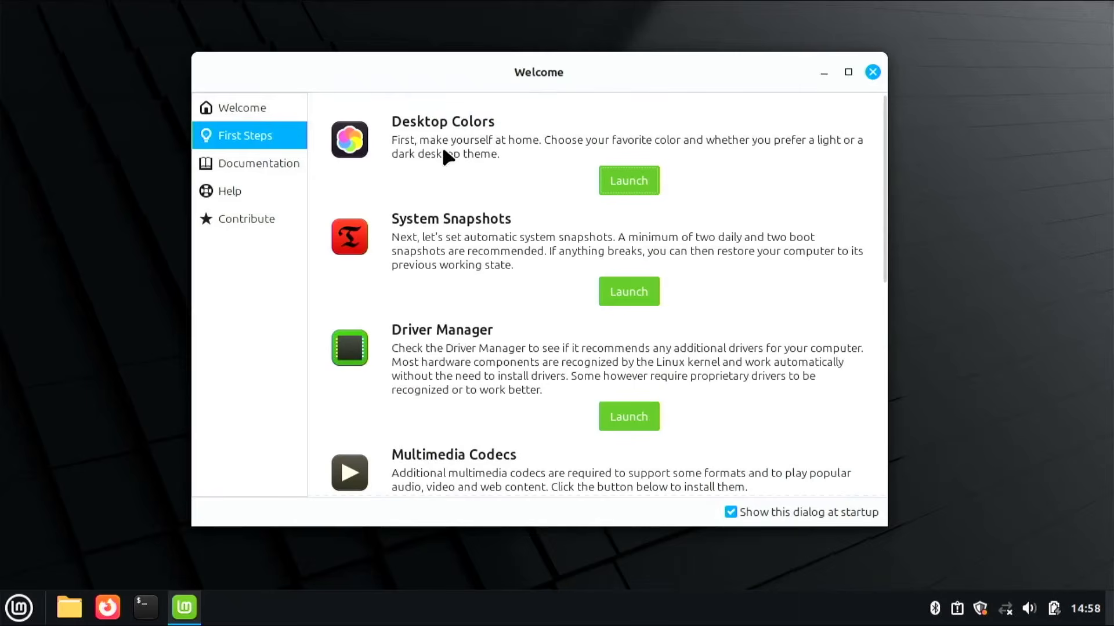
scroll(484, 258, "down", 5)
scroll(484, 258, "up", 5)
scroll(484, 258, "down", 5)
scroll(484, 258, "up", 5)
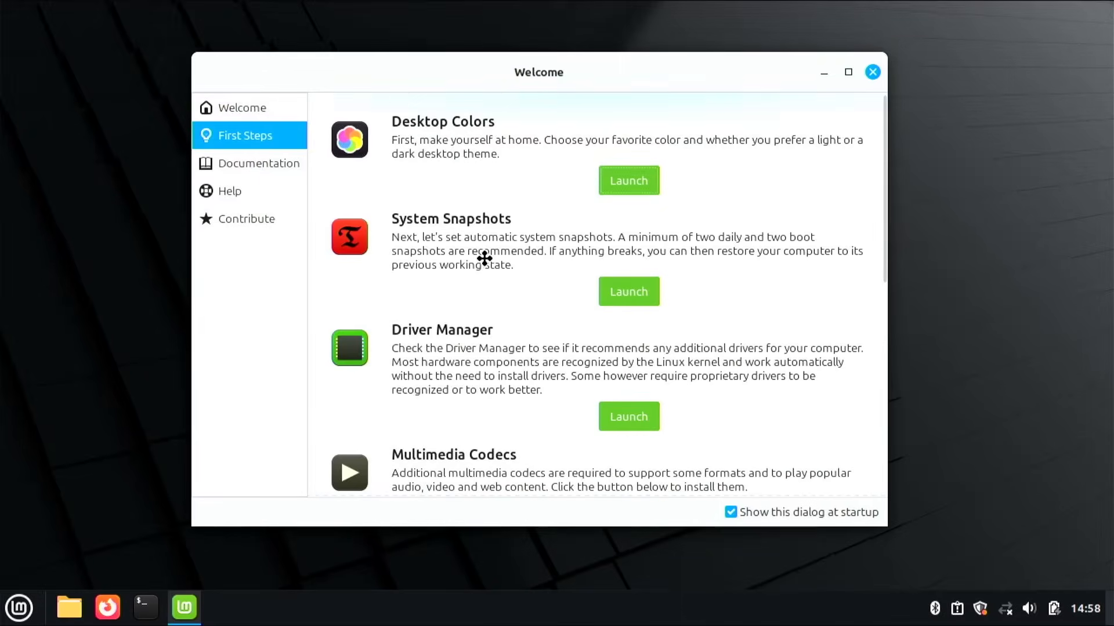
left_click(609, 186)
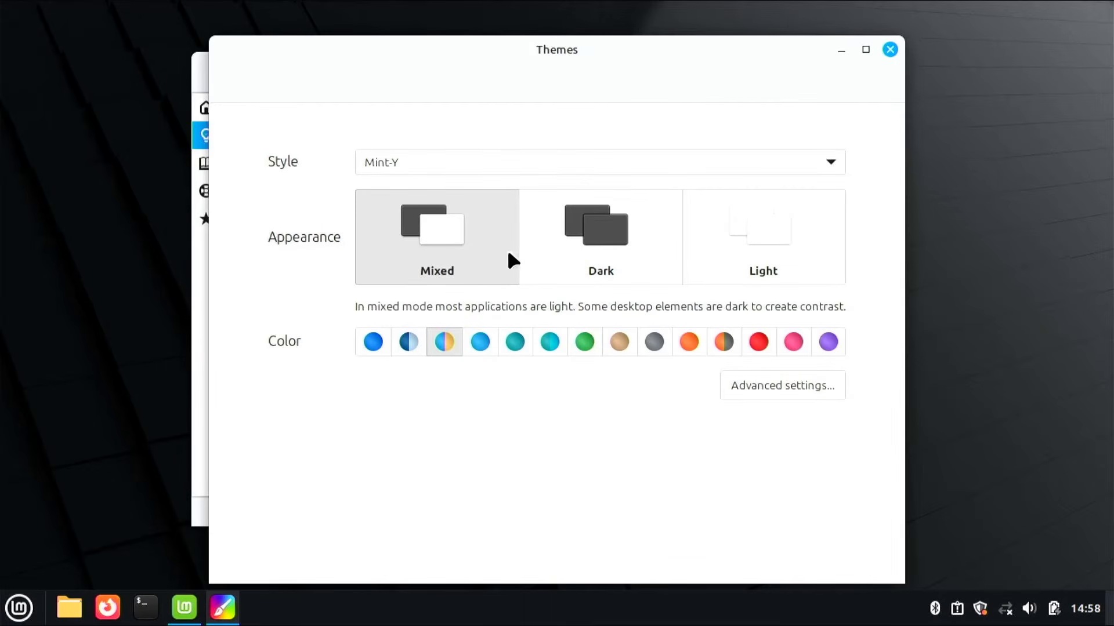
left_click(606, 270)
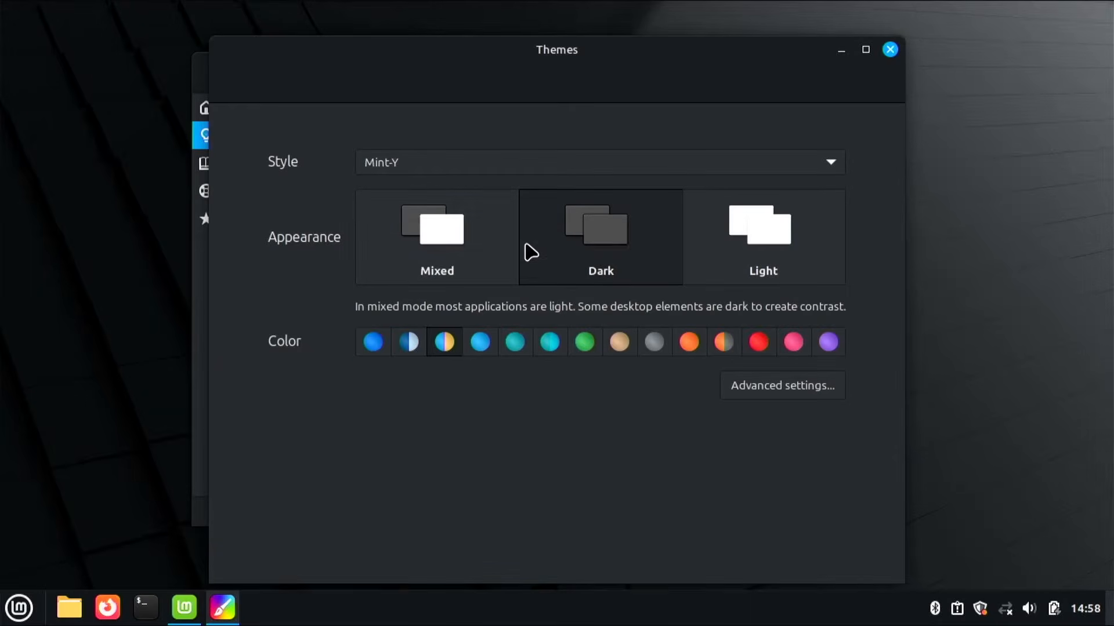
left_click(460, 245)
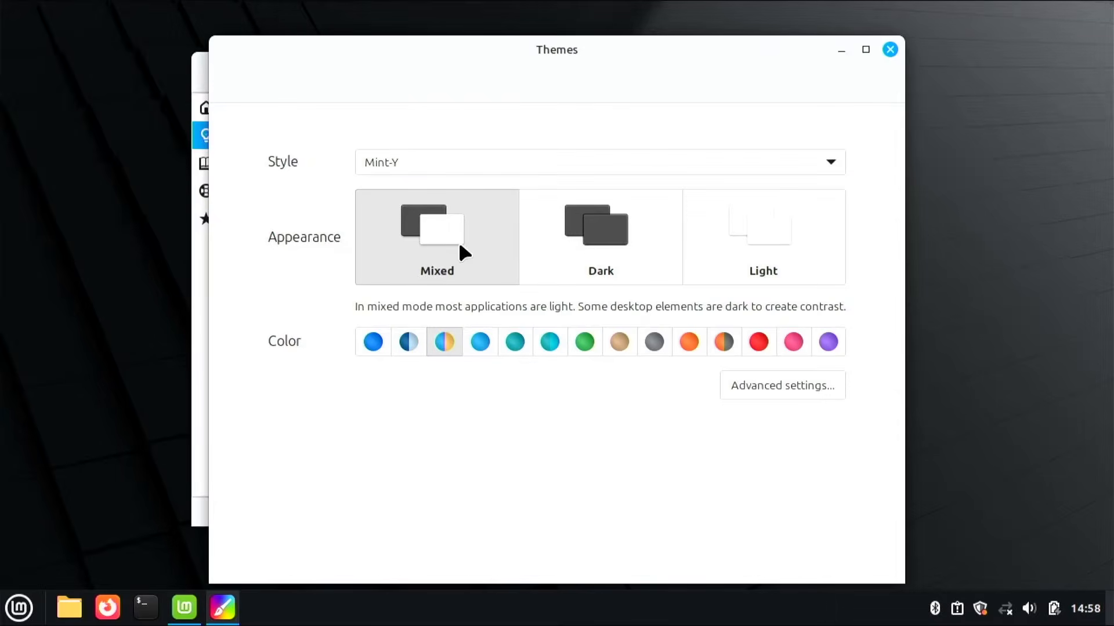
left_click(600, 246)
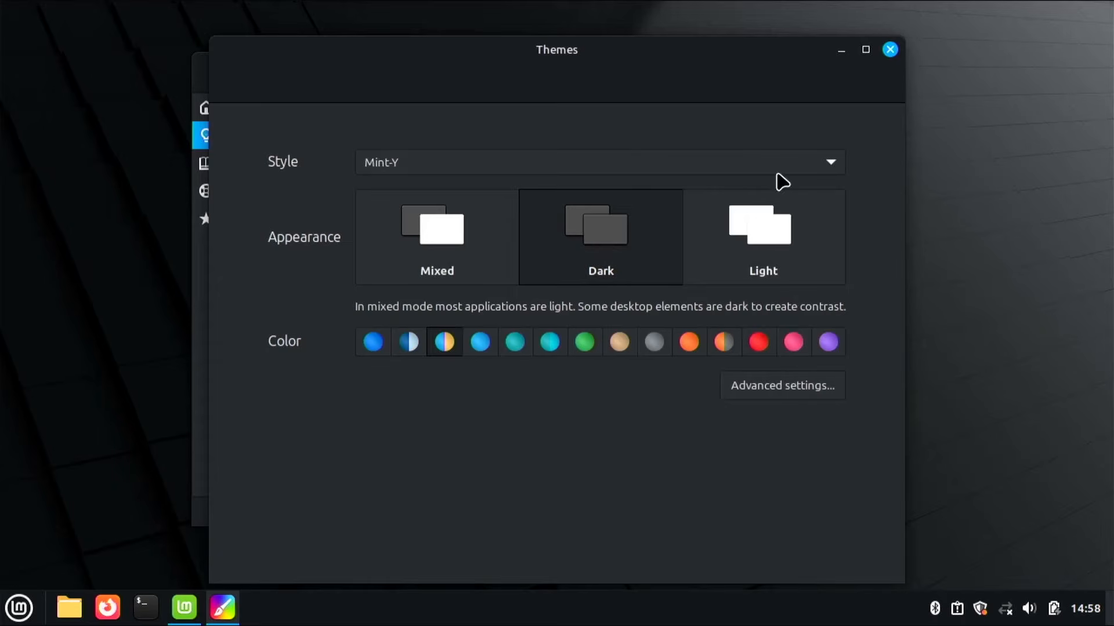
Step: Change the theme style to Mint-L, keep it Dark, and close the Themes window
left_click(827, 167)
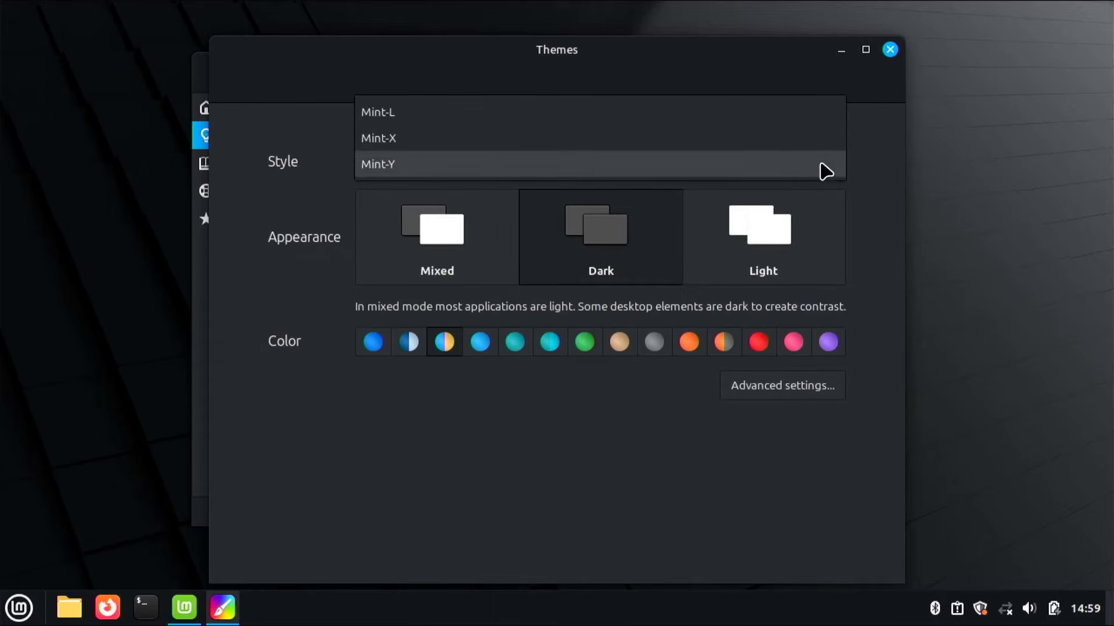
left_click(792, 176)
left_click(725, 163)
left_click(661, 139)
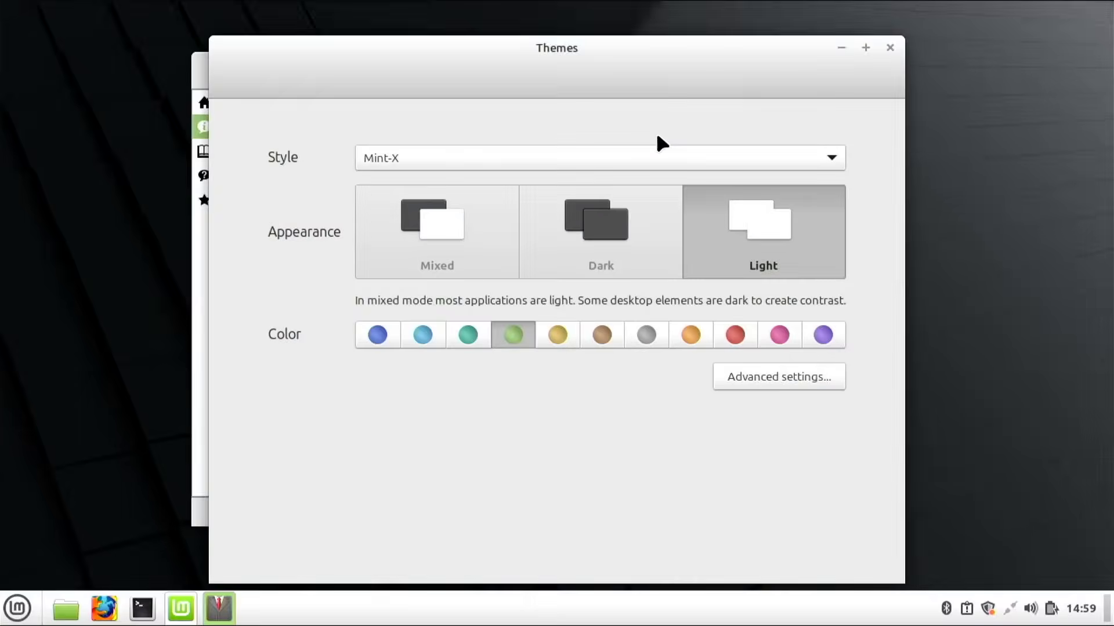
left_click(534, 159)
left_click(499, 132)
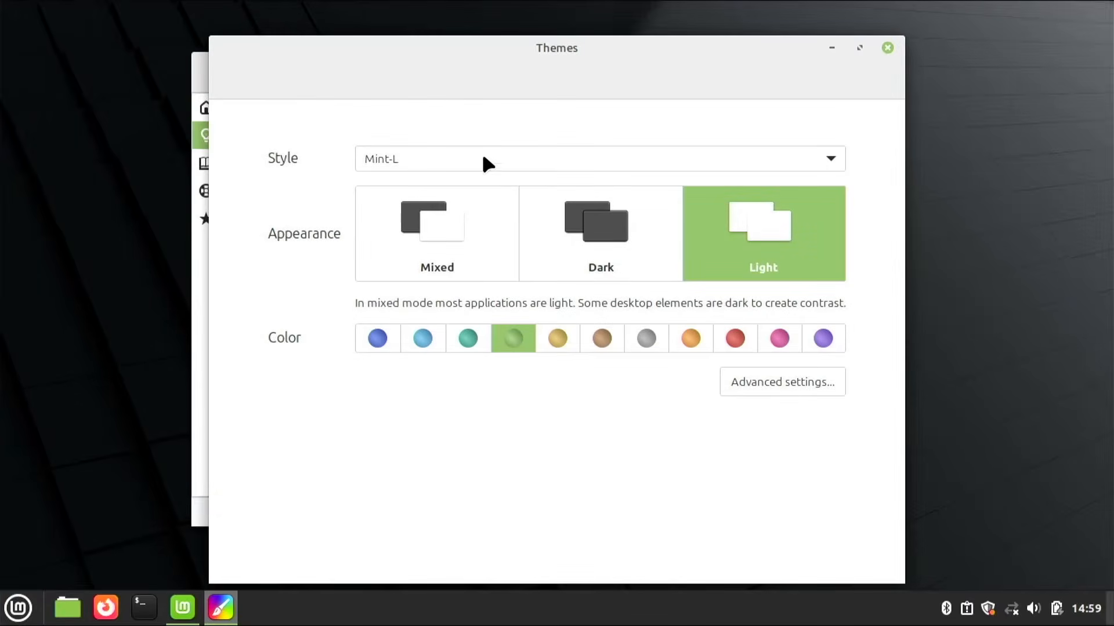
left_click(577, 217)
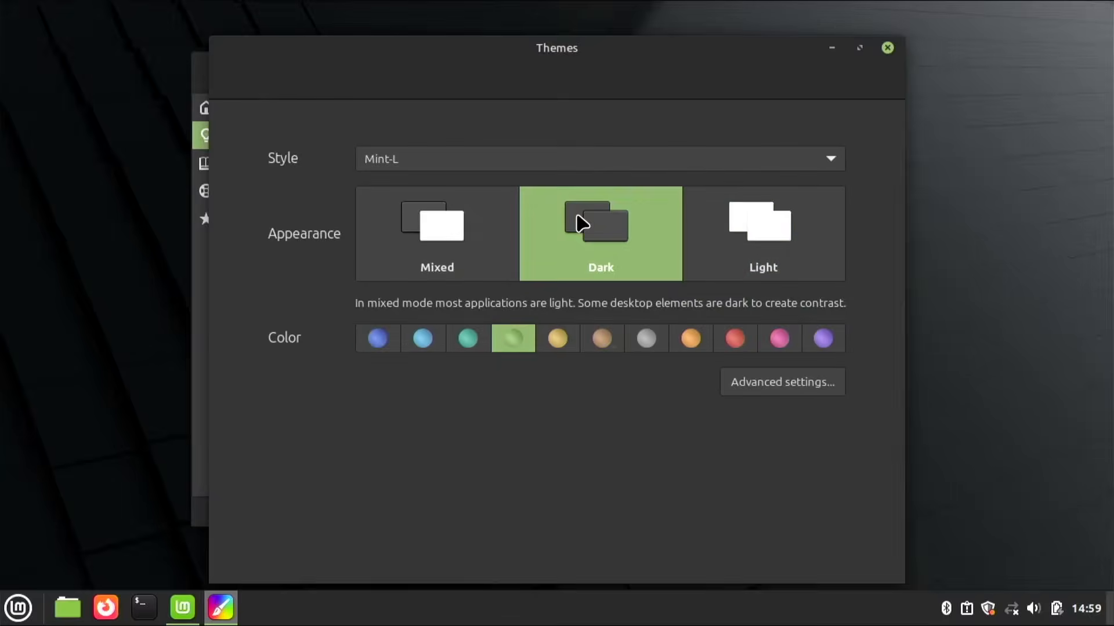
left_click(887, 48)
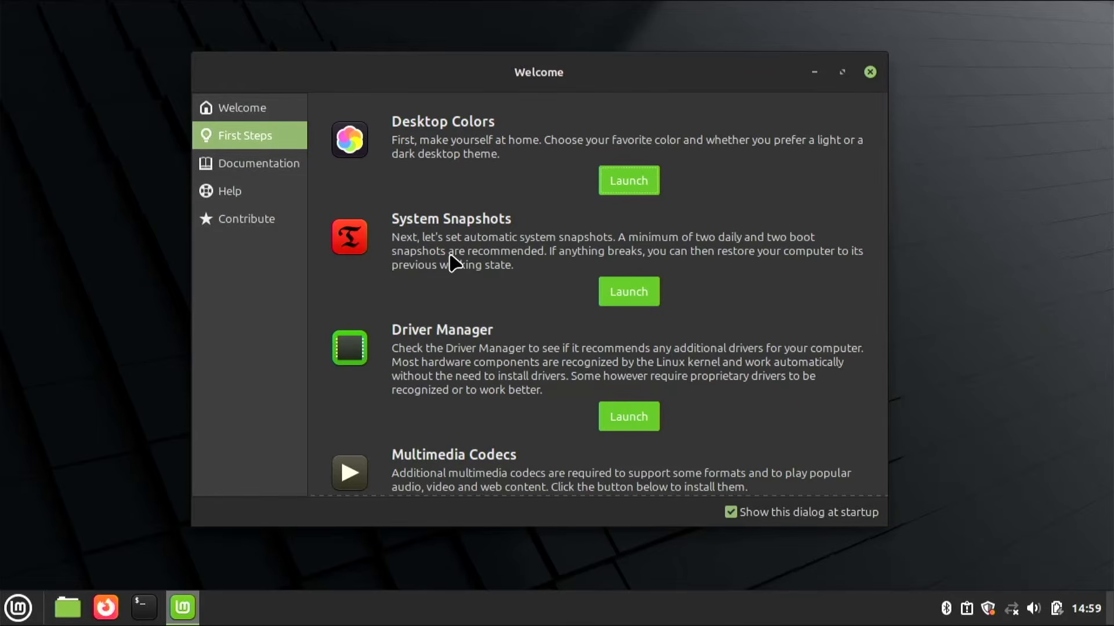
Step: Launch Timeshift from System Snapshots, authenticate with the password, and continue with RSYNC selected
left_click(619, 291)
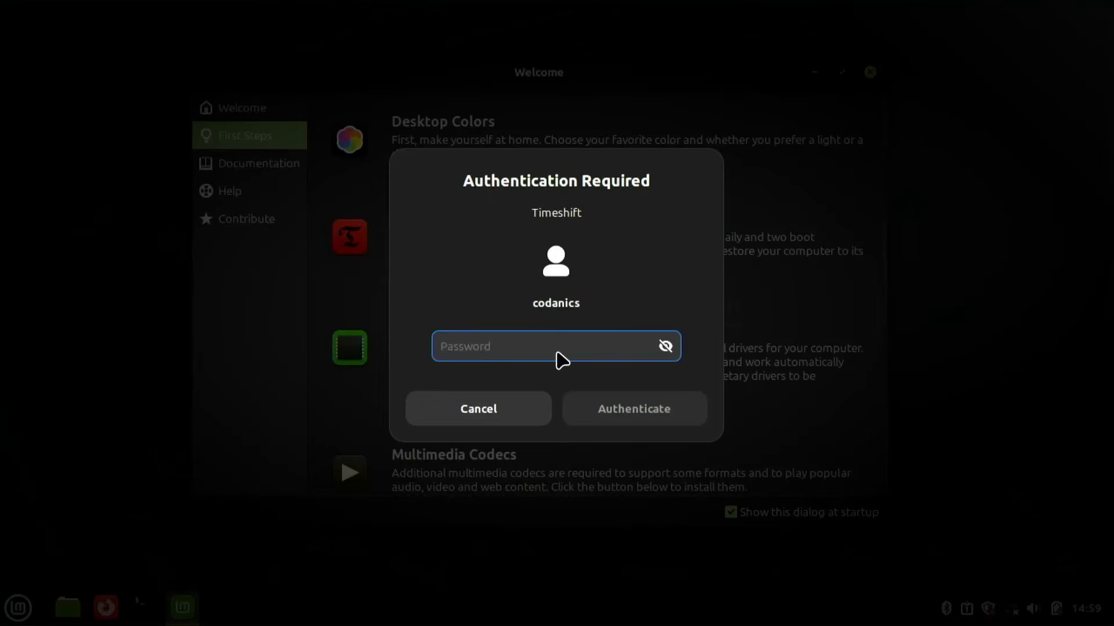
type("a")
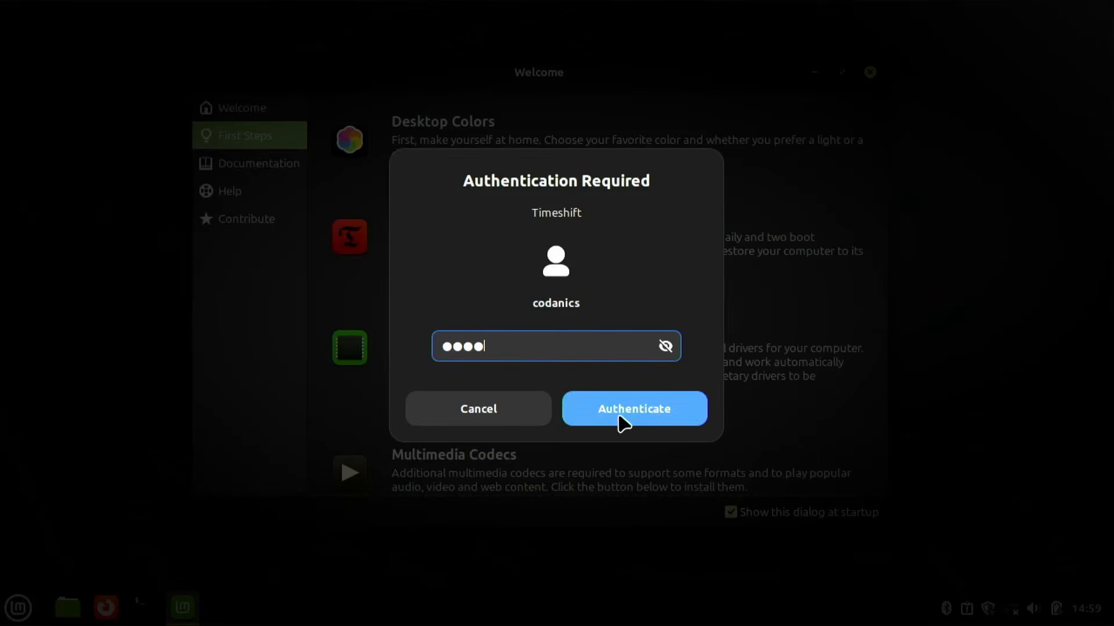
left_click(617, 415)
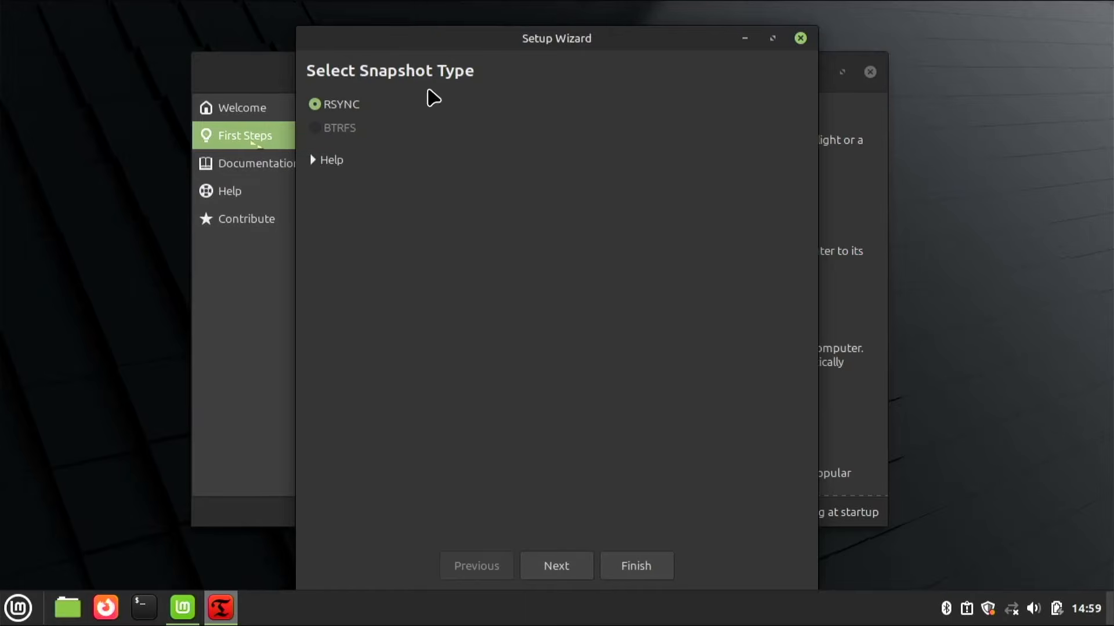
left_click(312, 161)
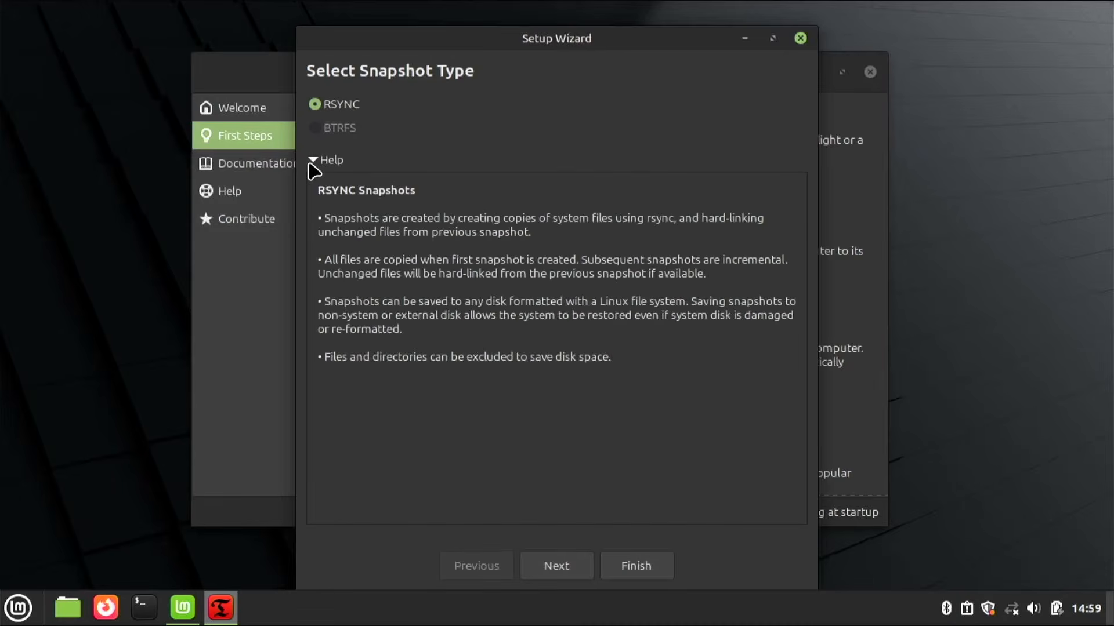
left_click(311, 163)
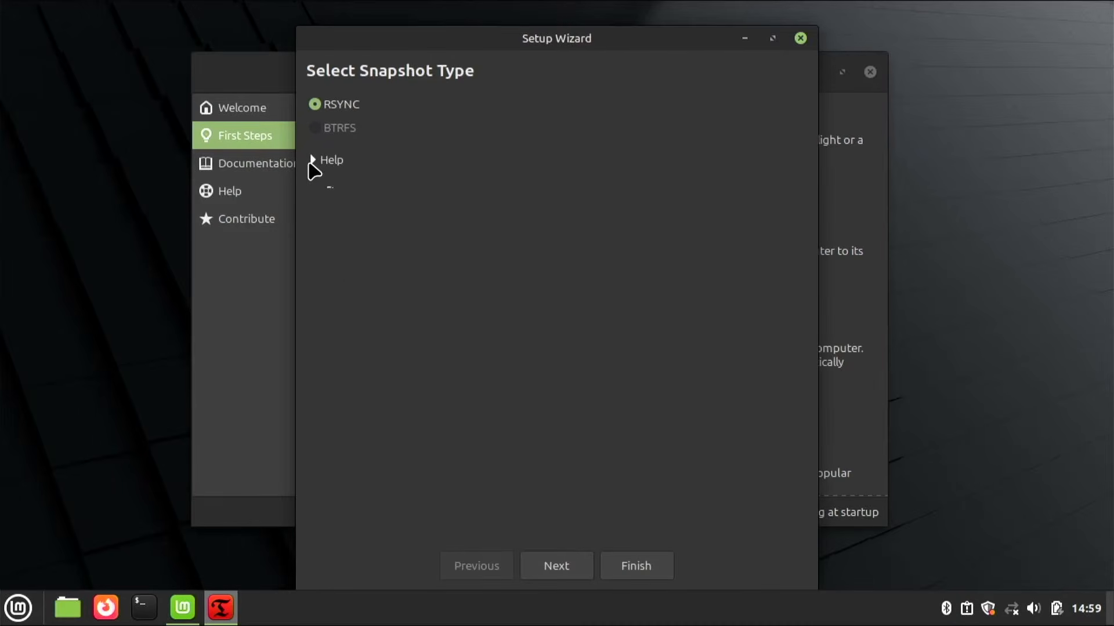
left_click(556, 567)
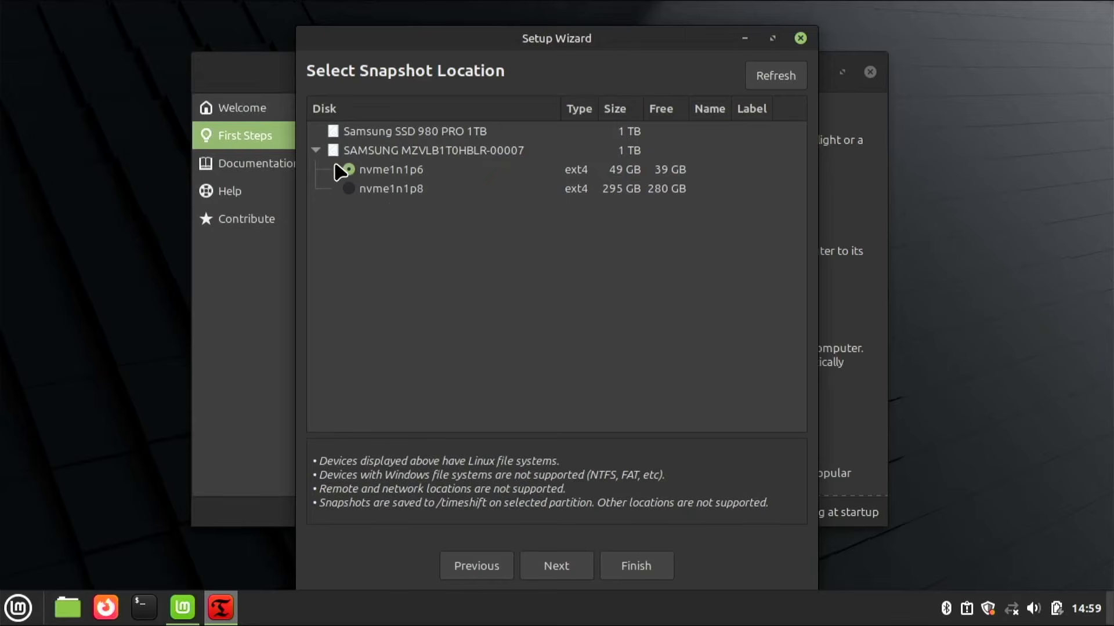
Step: Choose partition nvme1n1p6 on the SAMSUNG MZVLB1T0HBLR-00007 disk as the snapshot location and continue
left_click(337, 134)
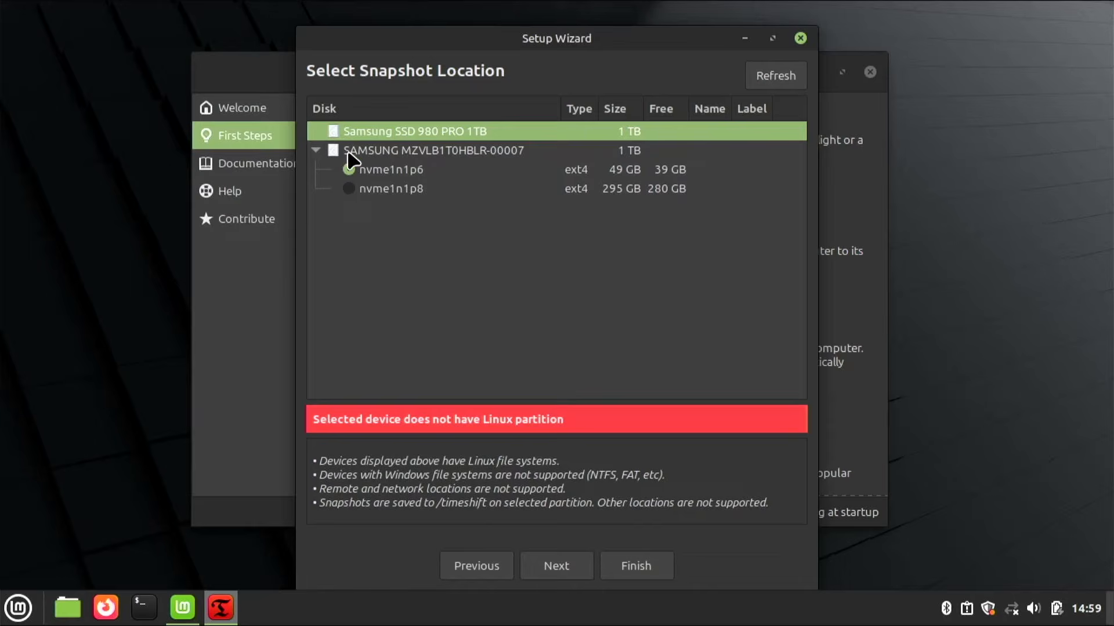
left_click(347, 150)
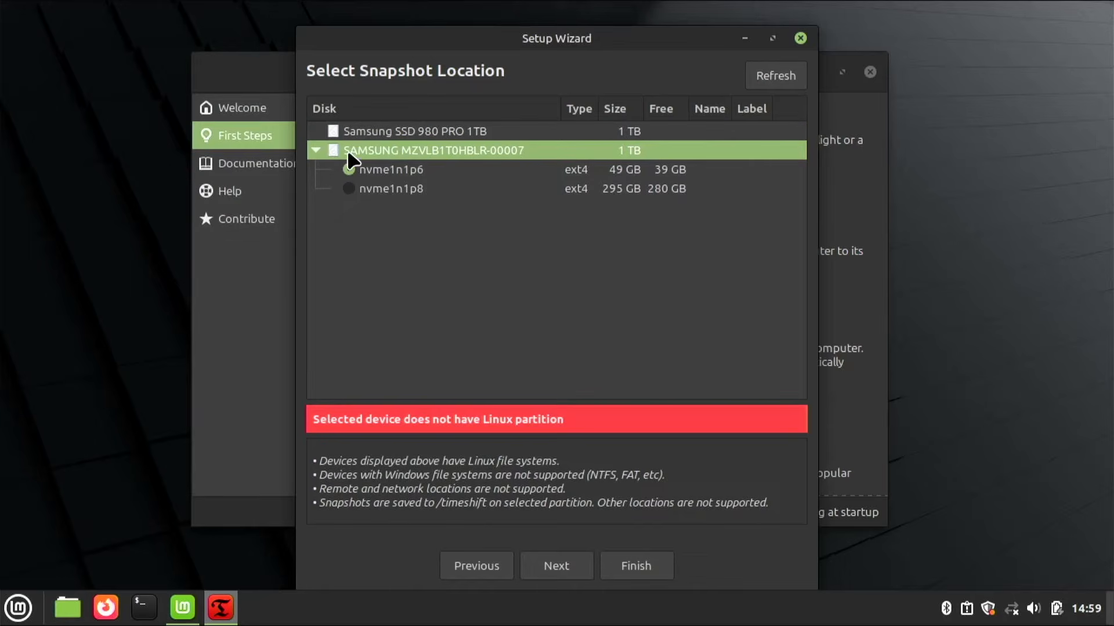
left_click(396, 173)
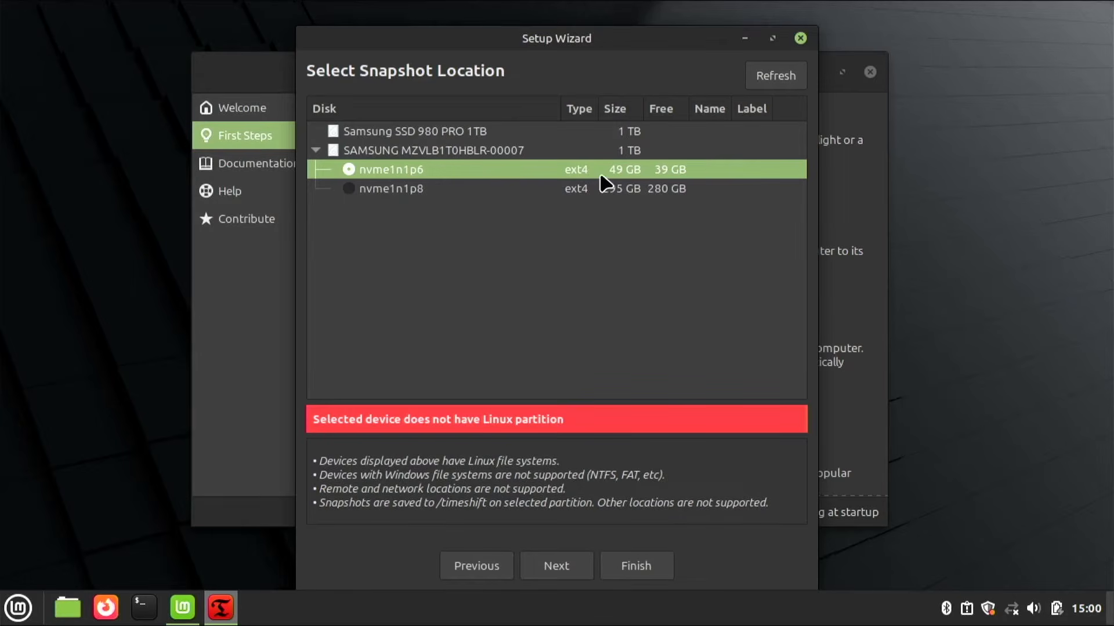
left_click(557, 566)
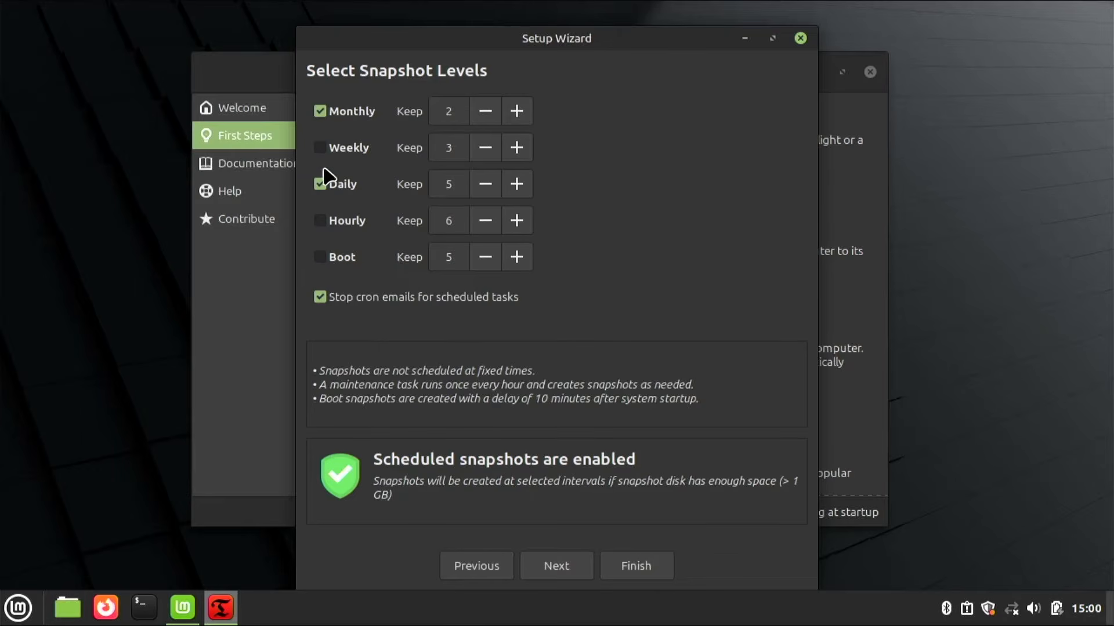
Step: Disable Monthly snapshots and keep only Daily enabled, retaining 3 snapshots
left_click(320, 111)
left_click(320, 149)
left_click(452, 148)
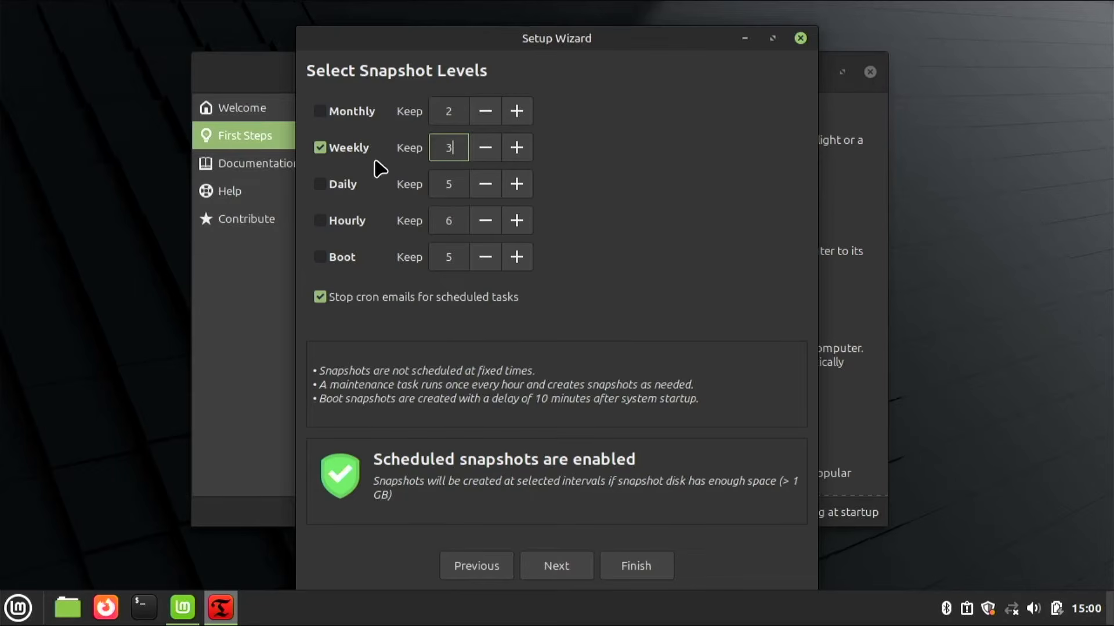
left_click(320, 185)
left_click(320, 148)
left_click(487, 189)
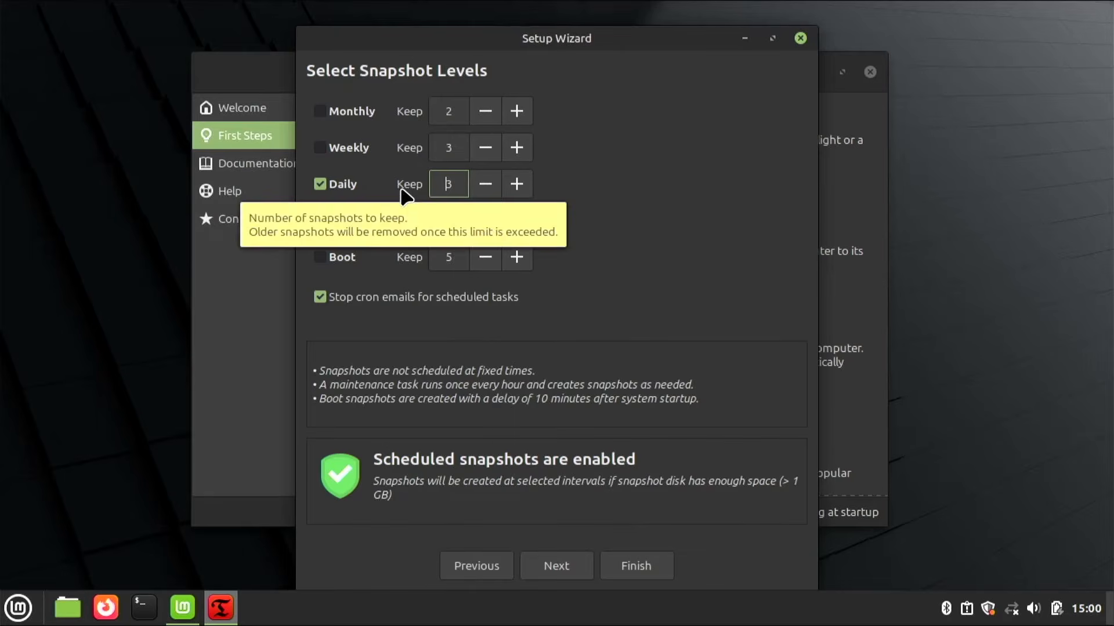
Step: Continue with home folders excluded and finish the Timeshift setup wizard
left_click(557, 571)
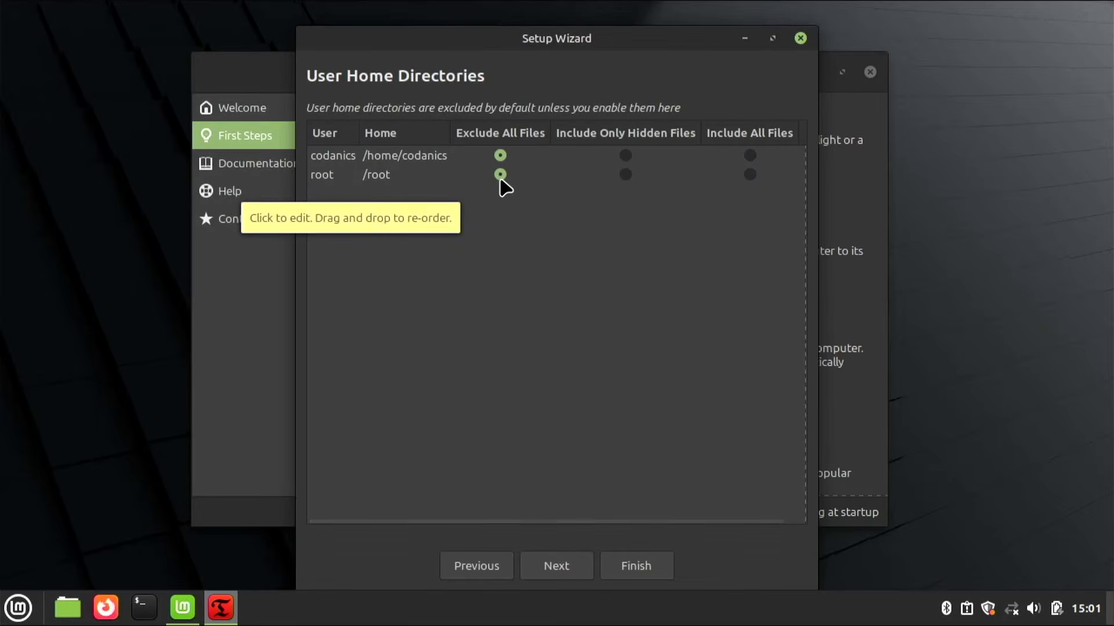
left_click(566, 566)
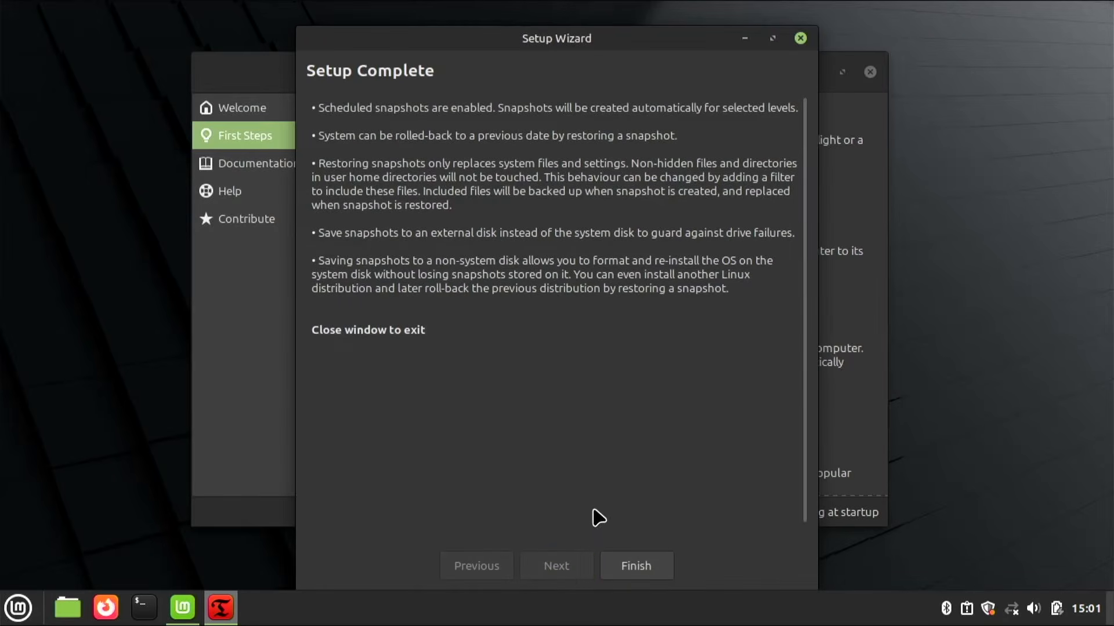
left_click(628, 569)
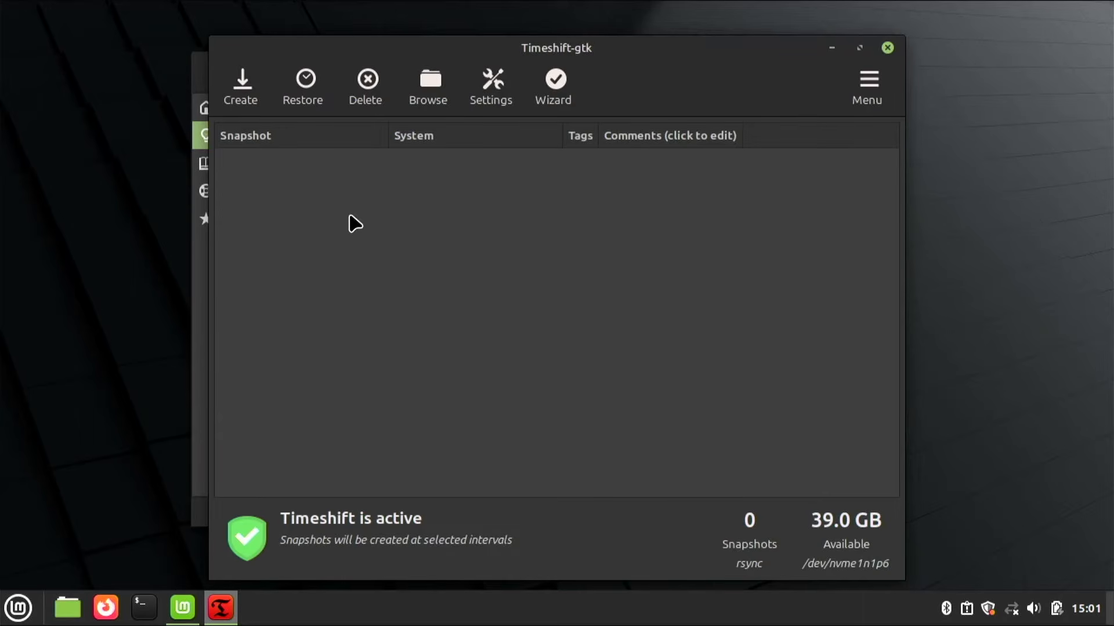
Step: Close Timeshift, try Driver Manager, and close it after the offline warning
left_click(887, 47)
left_click(627, 427)
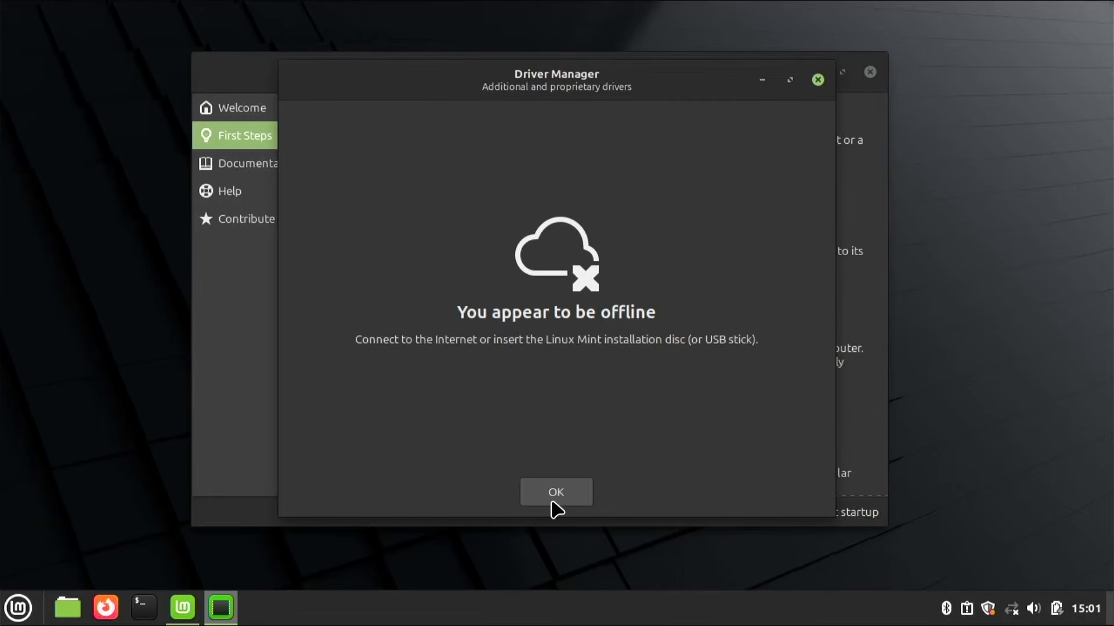
left_click(555, 493)
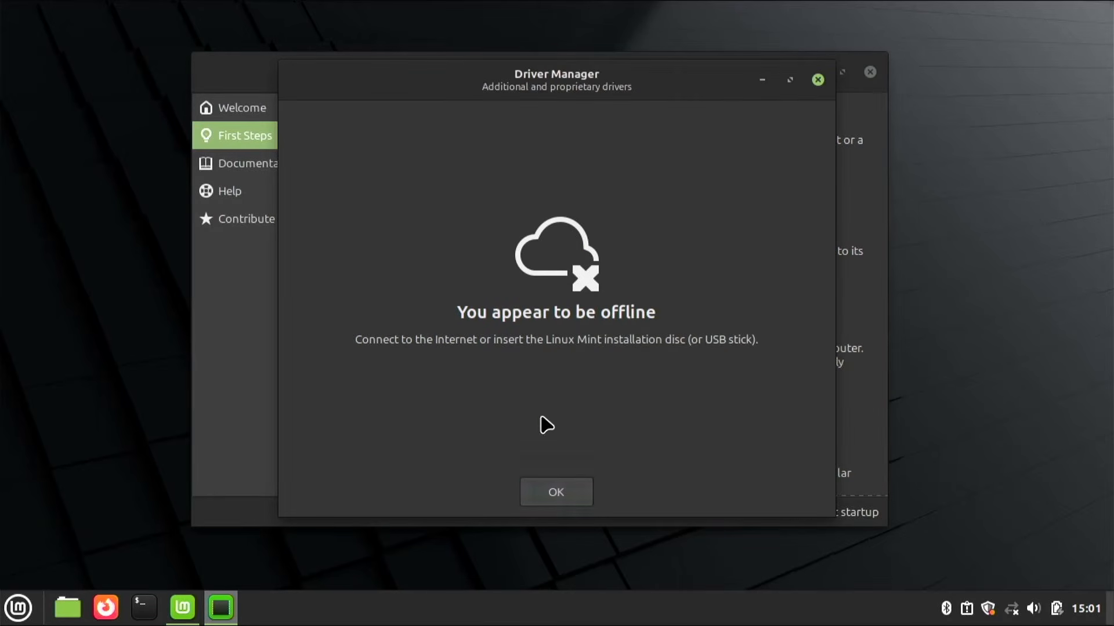
left_click(817, 80)
Step: Browse the Documentation, Help and Contribute pages, then return to First Steps
scroll(740, 389, "down", 5)
scroll(740, 389, "up", 3)
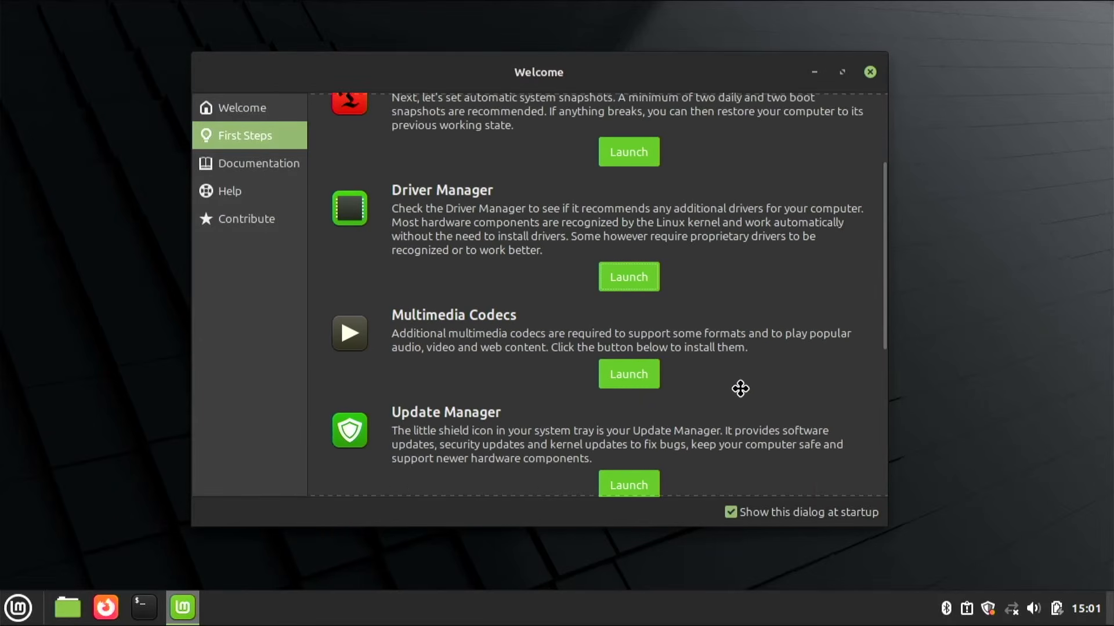
scroll(740, 388, "down", 6)
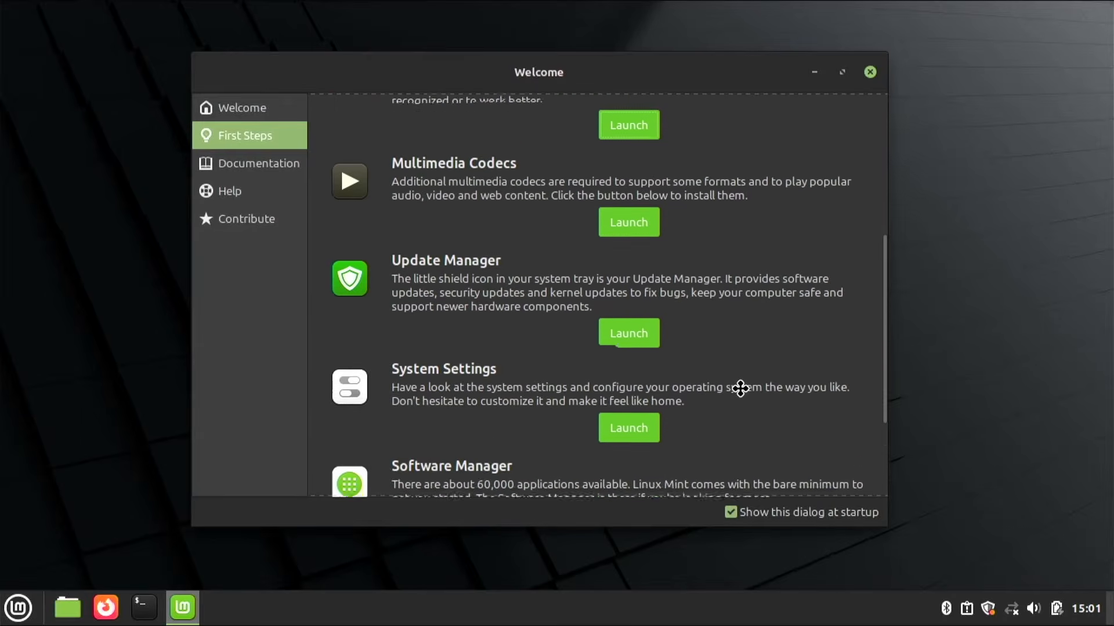
scroll(740, 388, "up", 8)
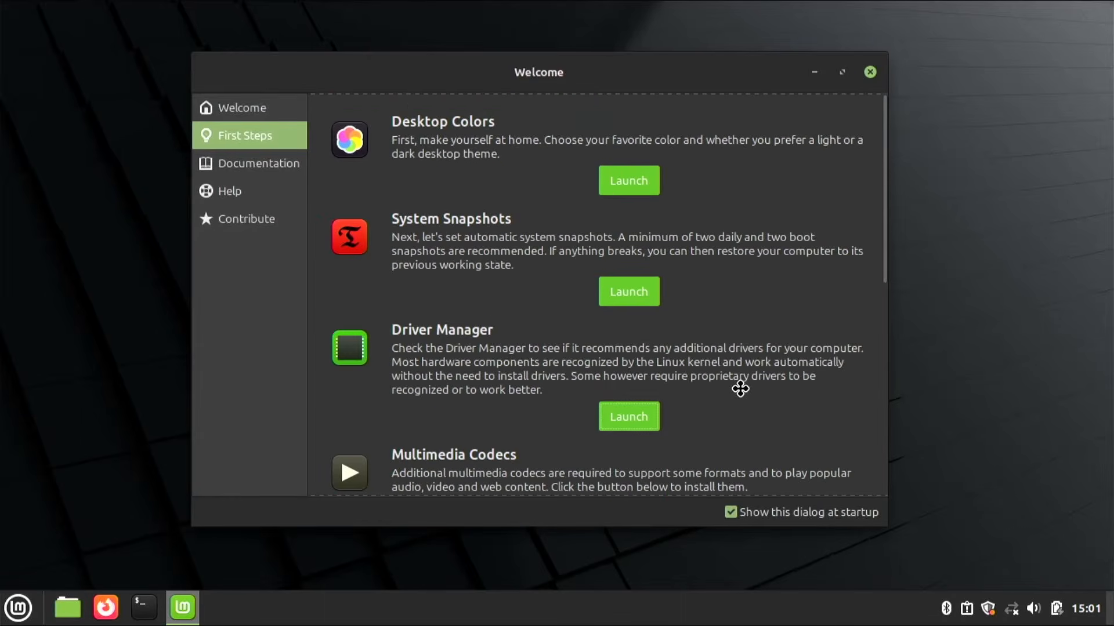
left_click(266, 157)
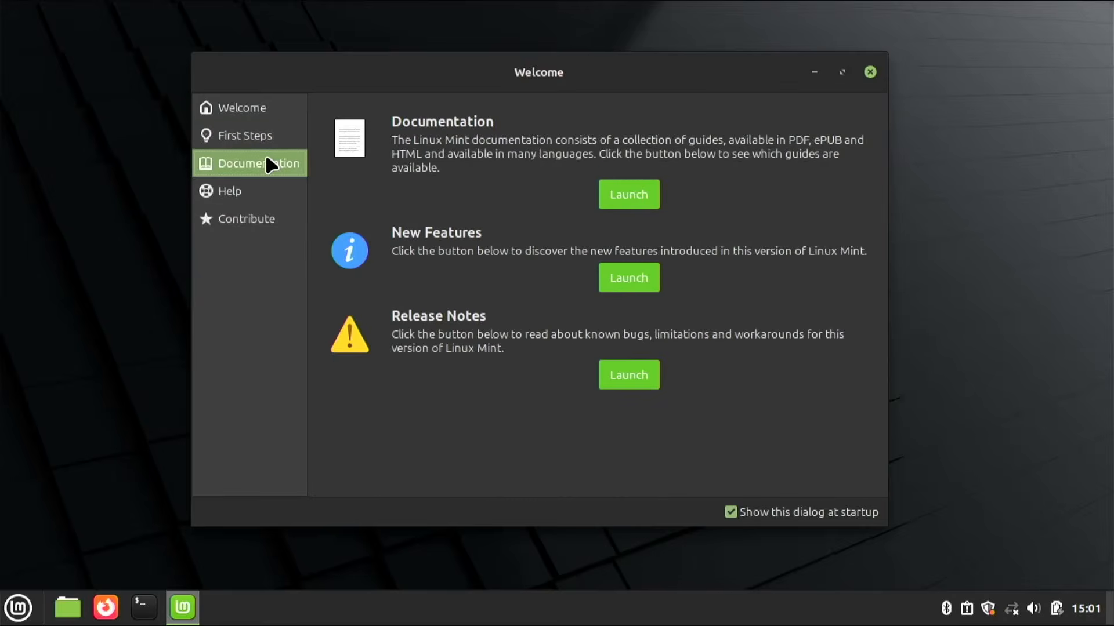
left_click(255, 196)
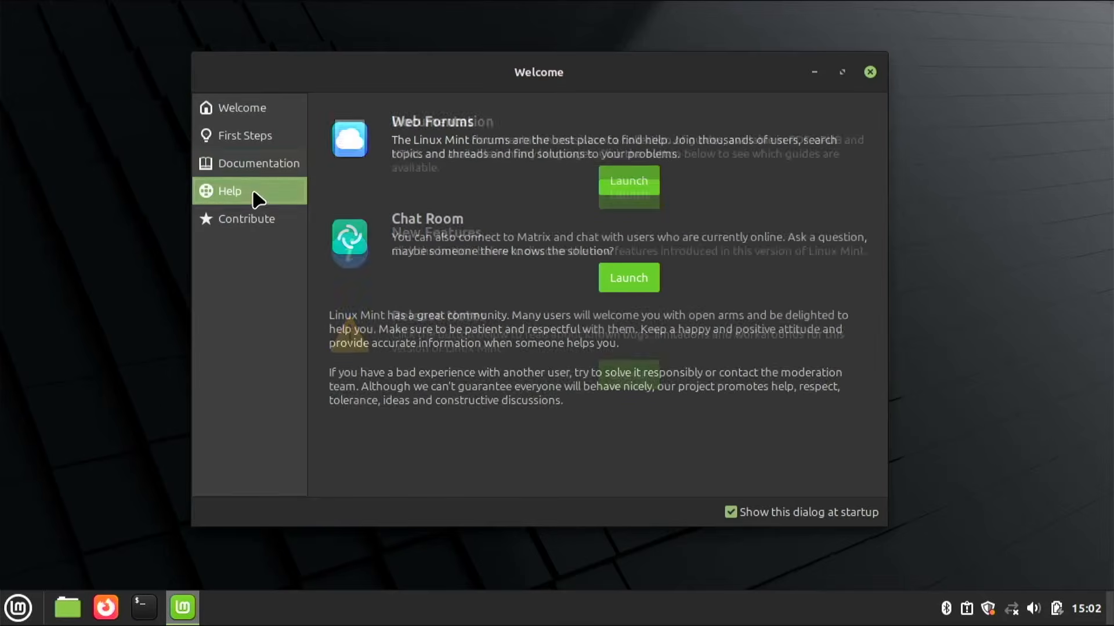
left_click(261, 224)
left_click(267, 158)
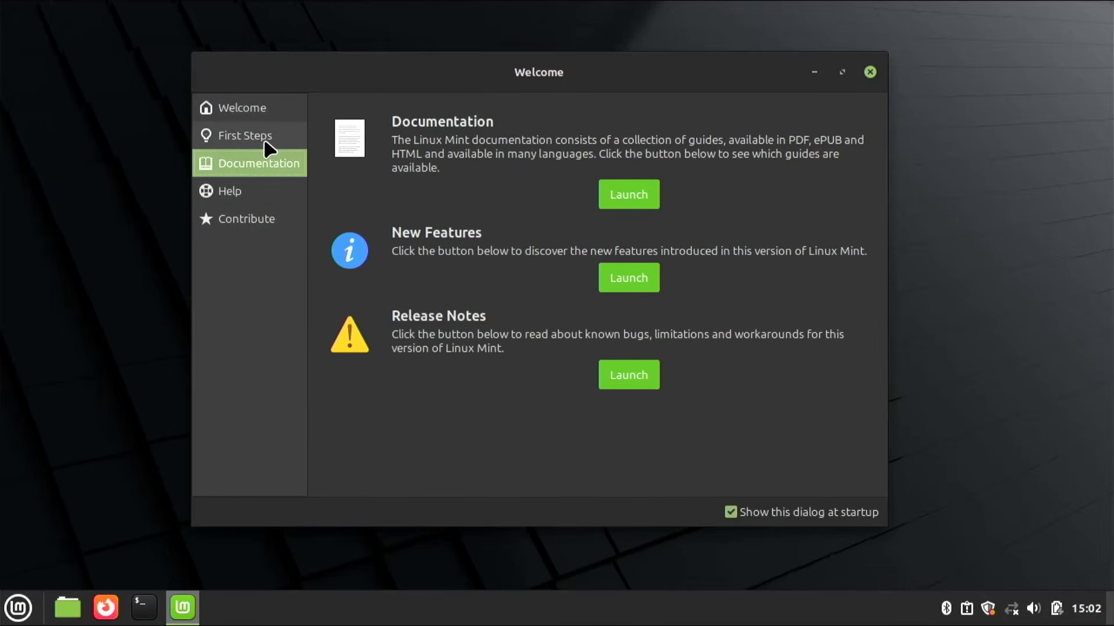
left_click(263, 137)
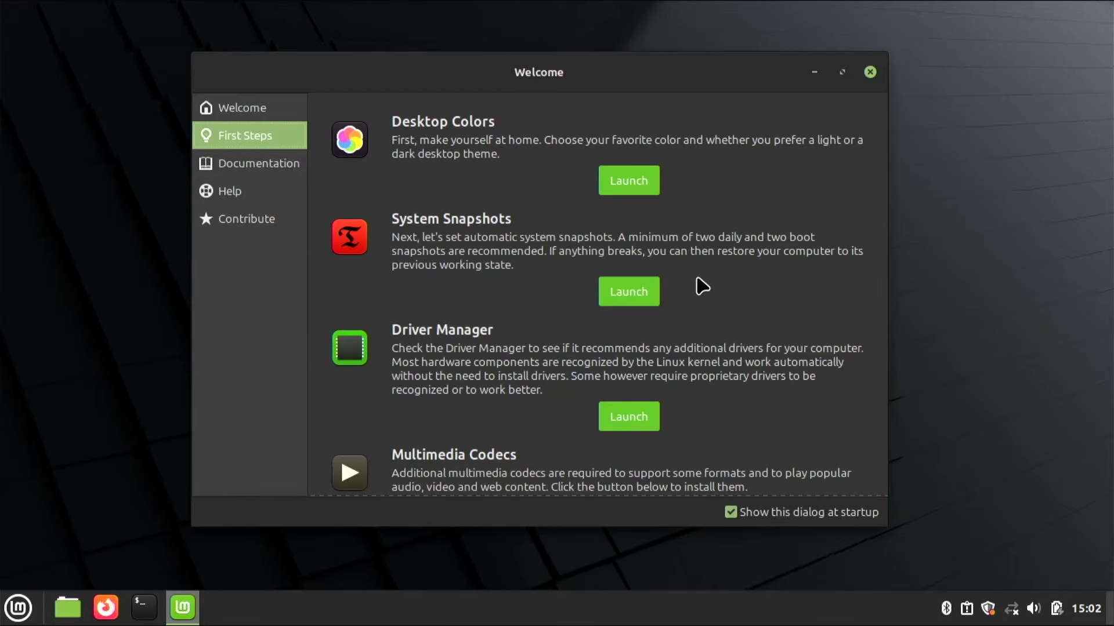
Step: Connect to the strongest Wi-Fi network from the tray's network menu
left_click(1009, 609)
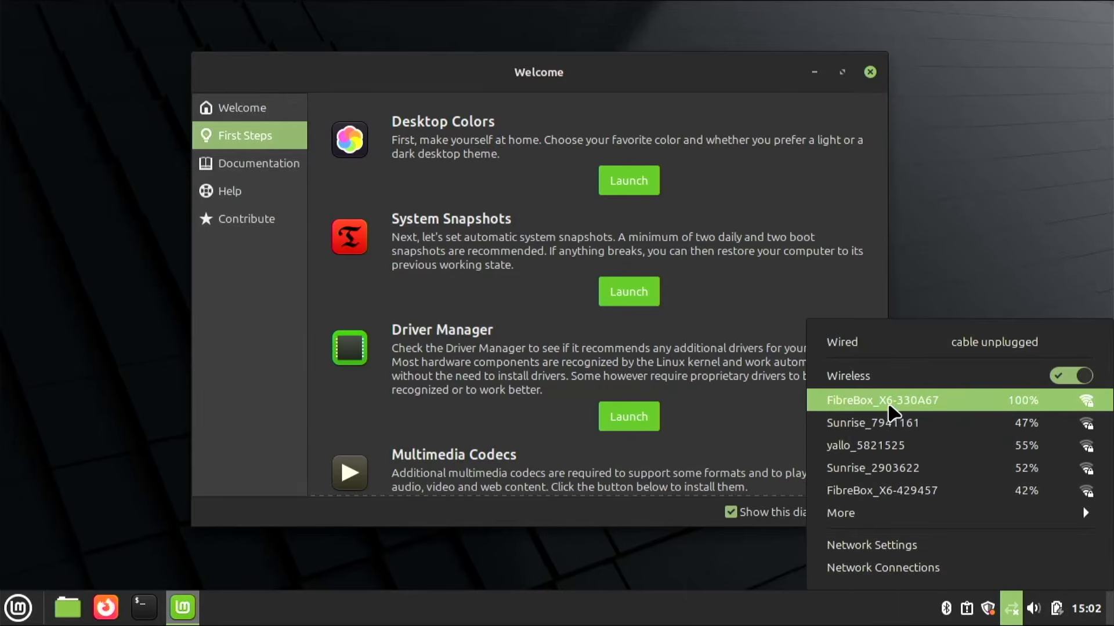
left_click(889, 412)
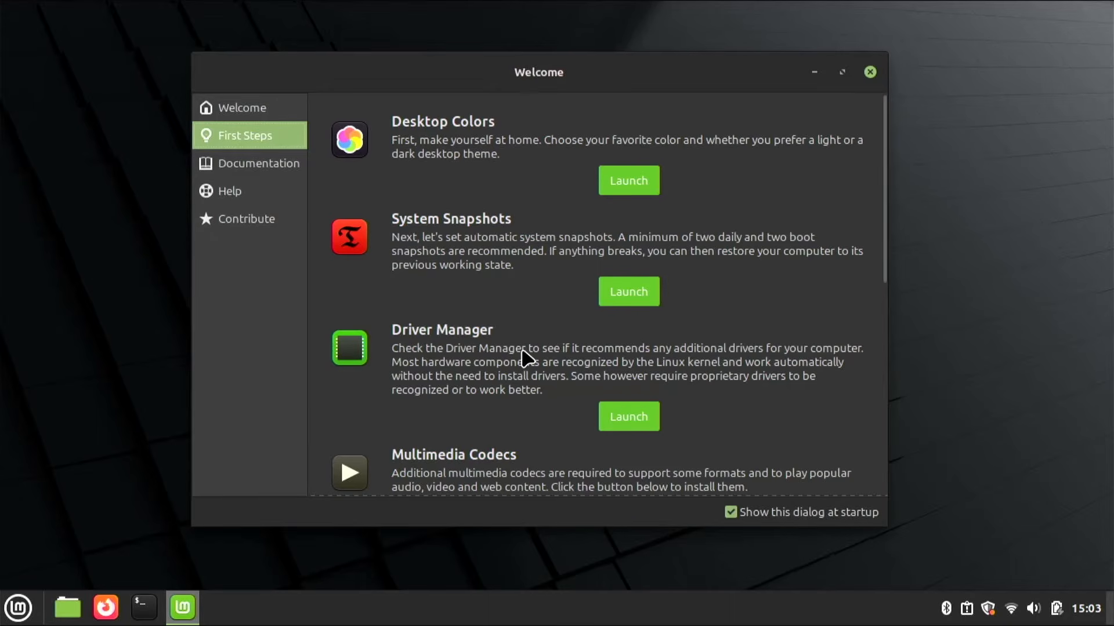
scroll(525, 353, "down", 5)
scroll(523, 350, "up", 3)
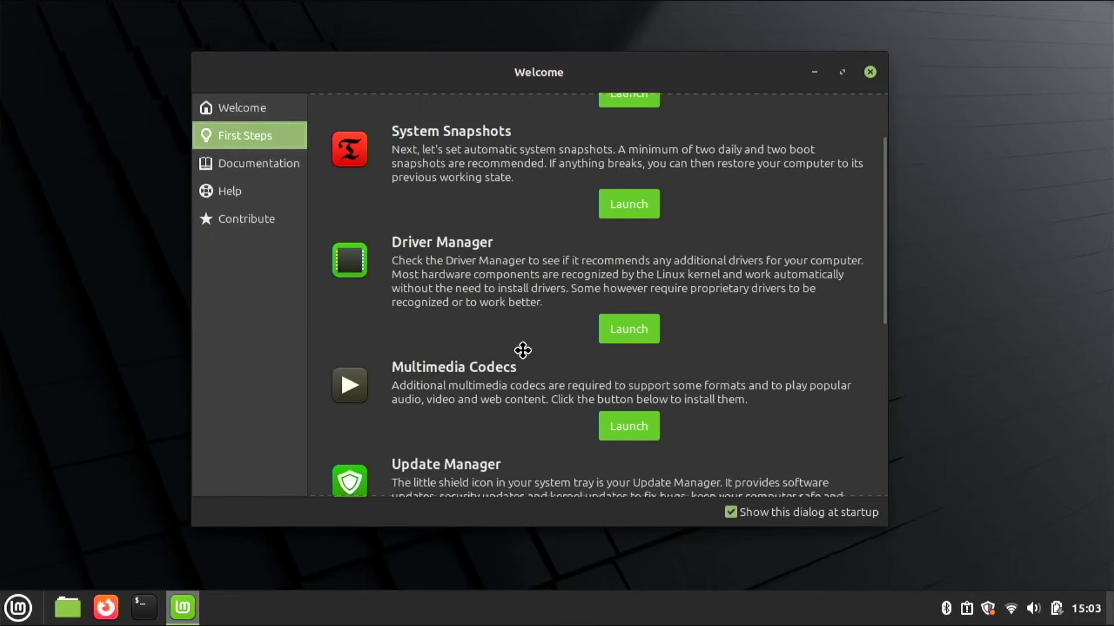
Step: Select nvidia-driver-580-open (recommended), apply changes, and authenticate with the account password
left_click(628, 326)
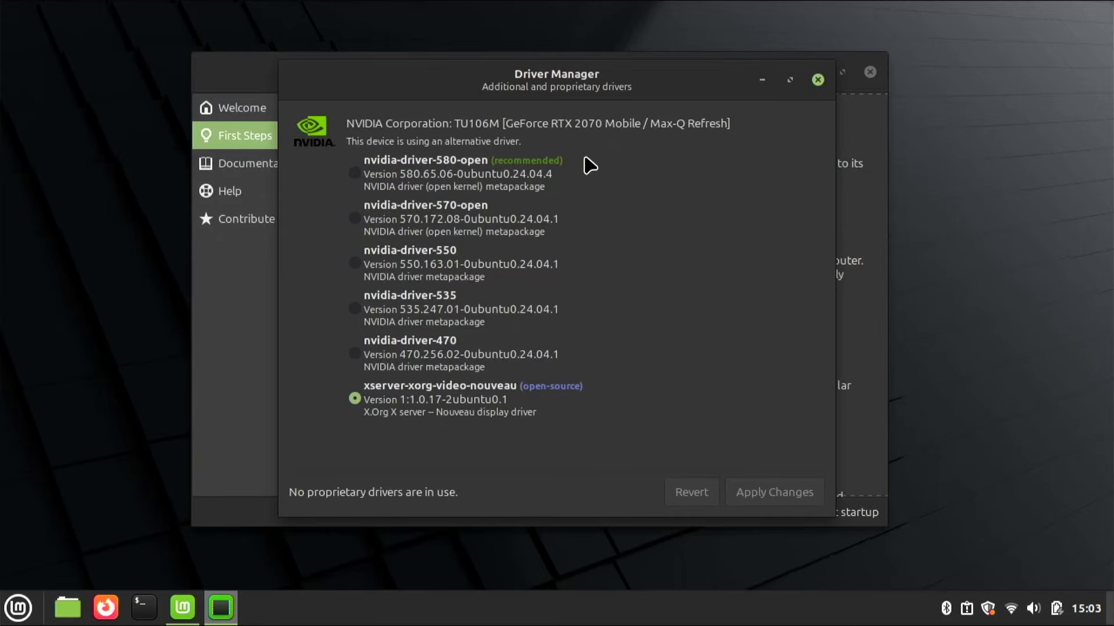
left_click(352, 173)
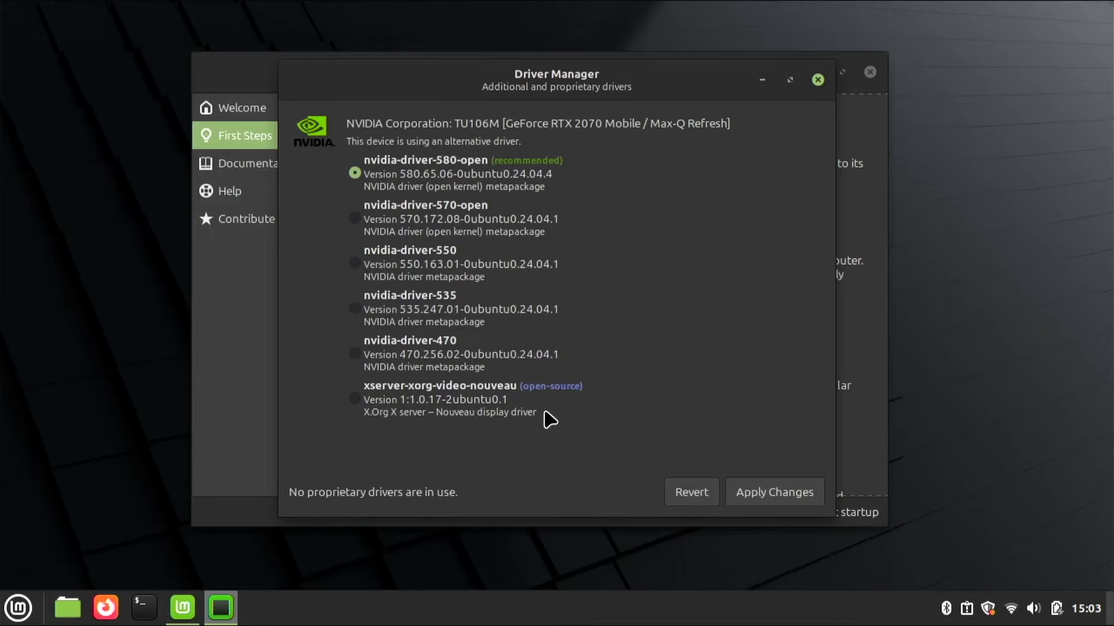
left_click(763, 499)
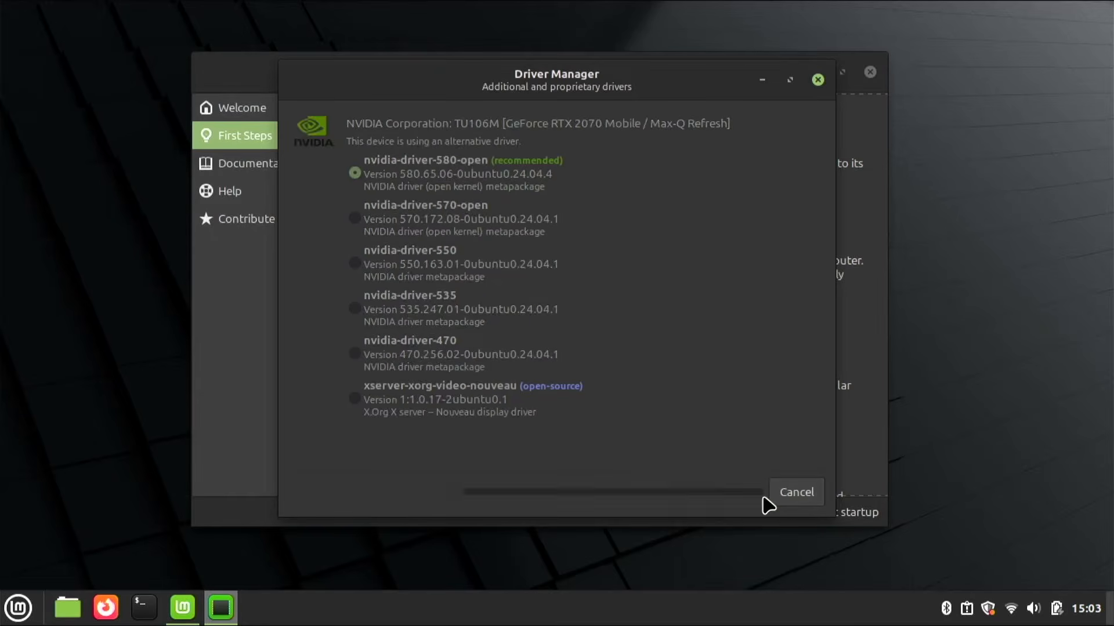
type("****")
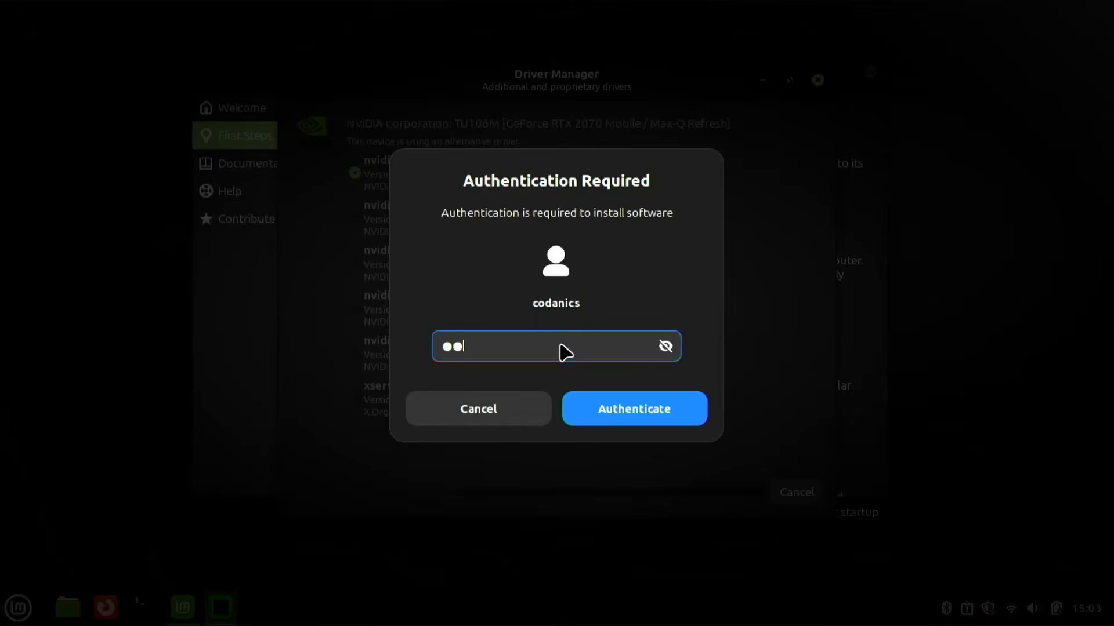
key("Return")
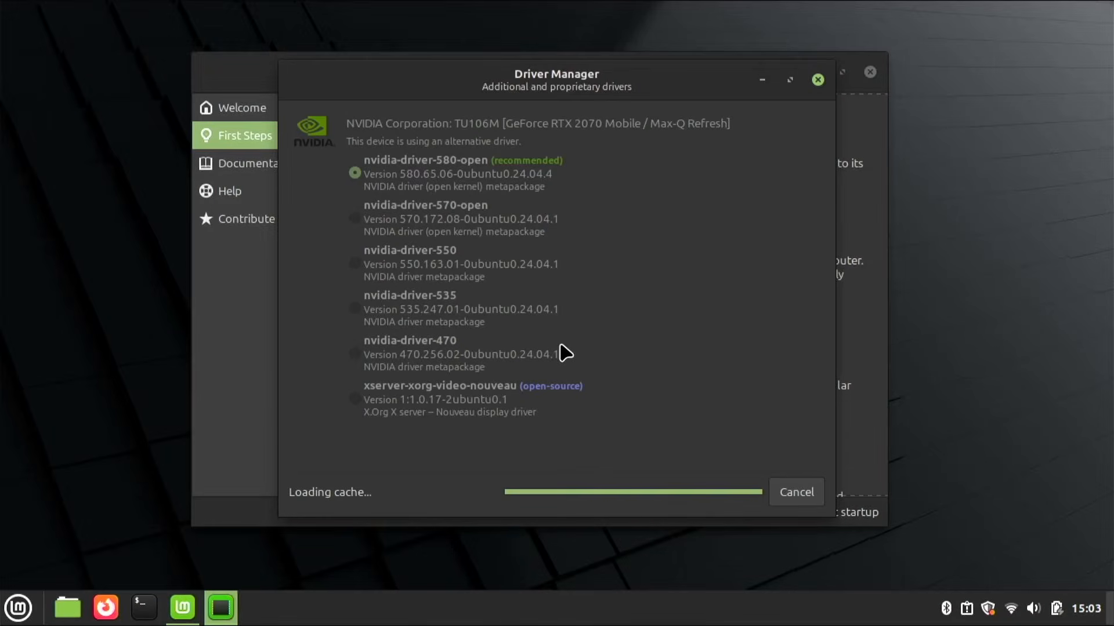
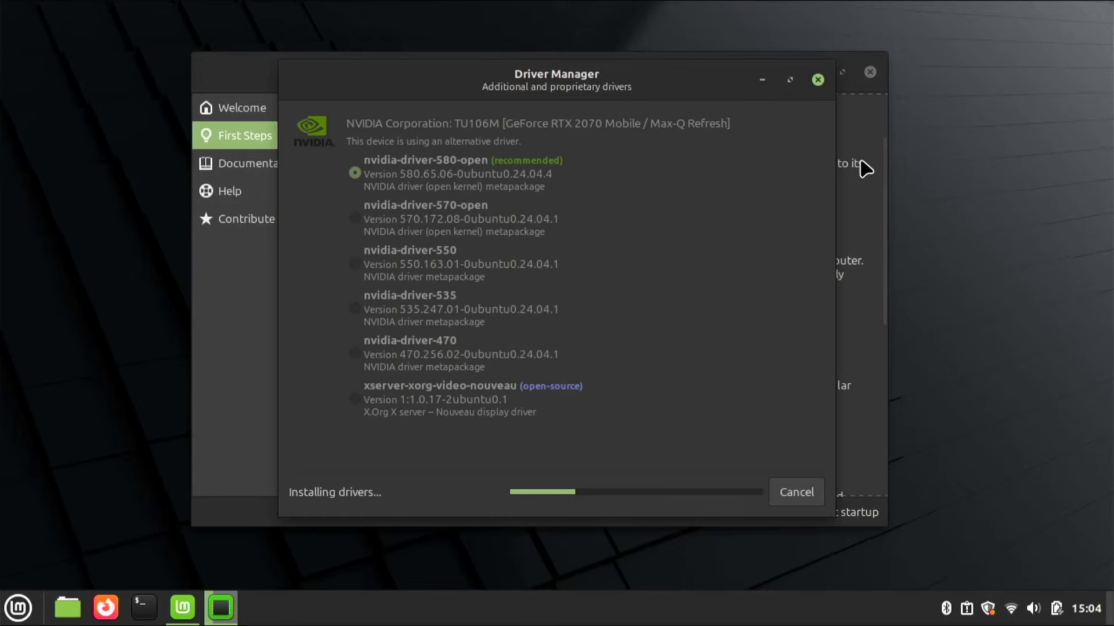
Step: Start the multimedia codecs installation from the Welcome screen
left_click(864, 140)
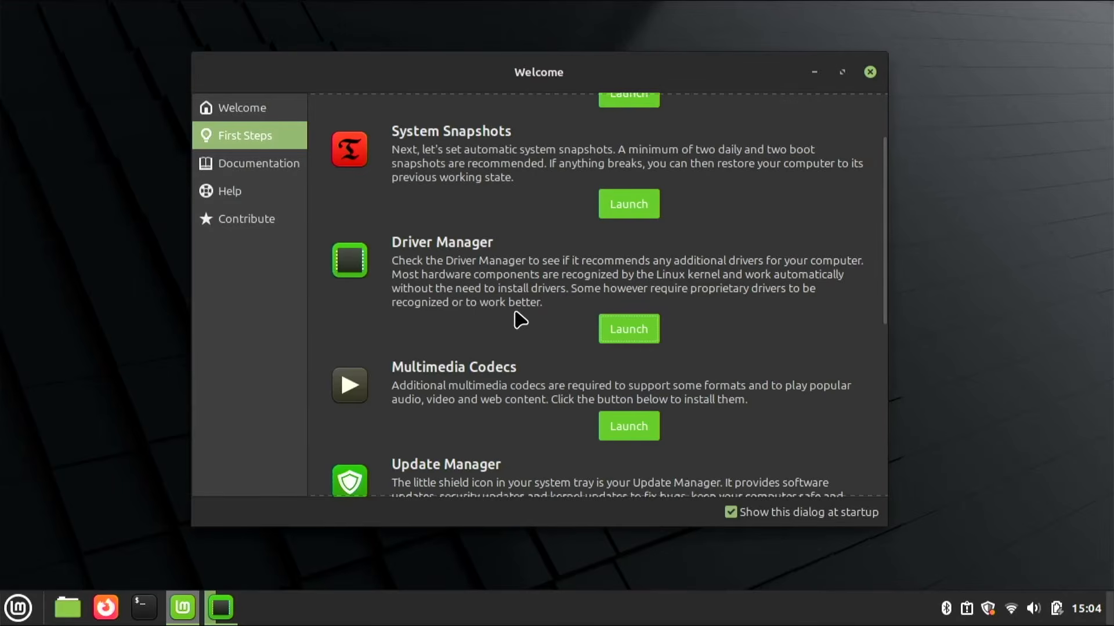
scroll(516, 313, "down", 5)
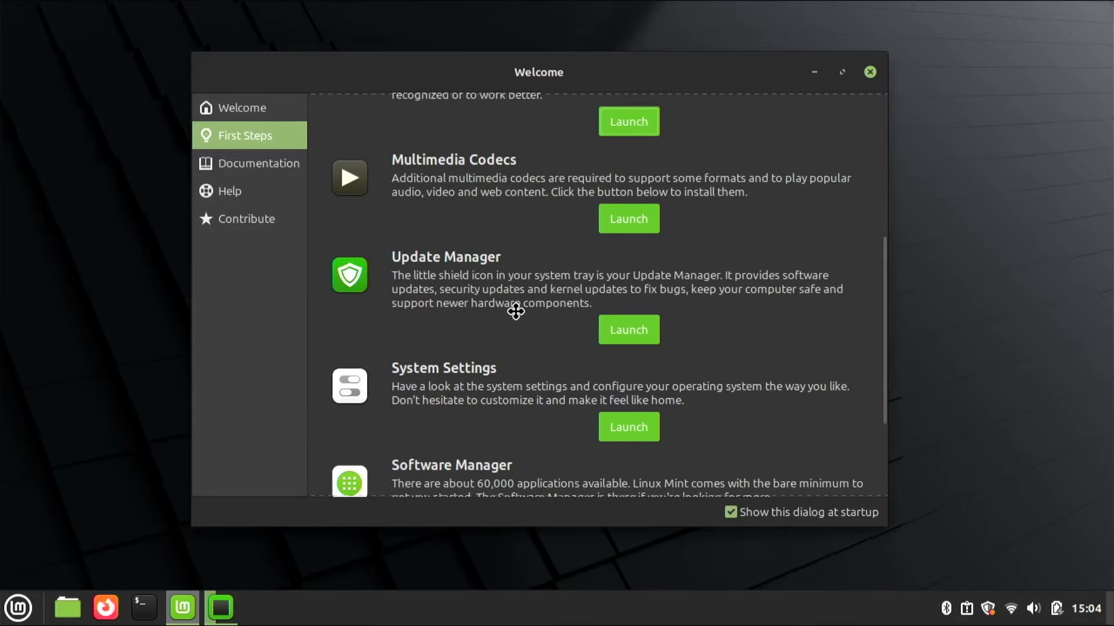
left_click(622, 223)
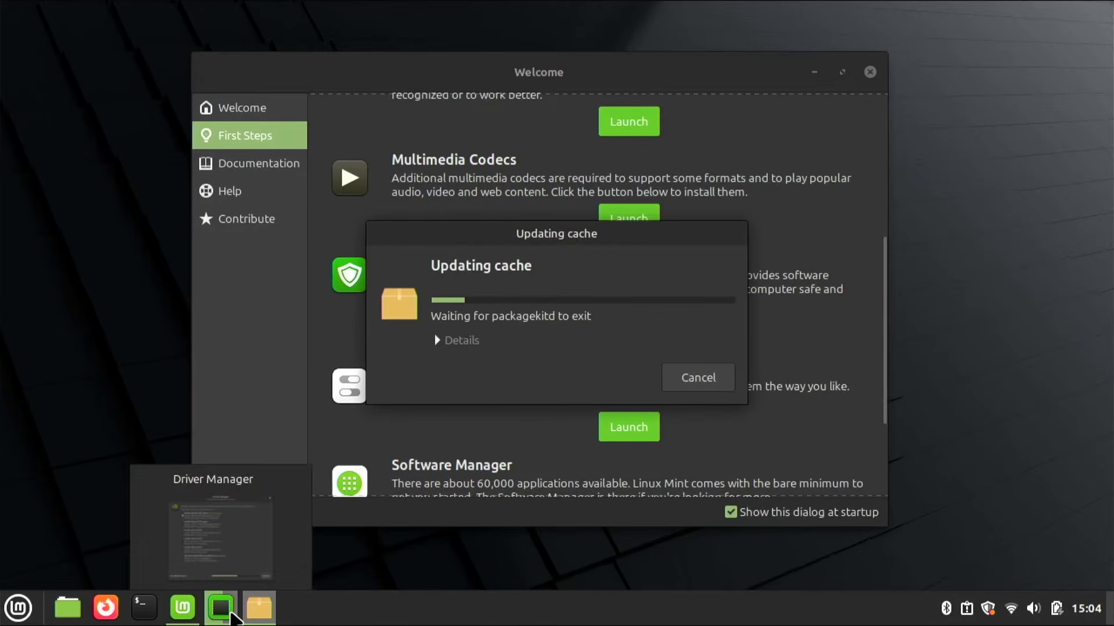
Step: Cancel the stray Updating cache dialog and restart the computer to finish the nvidia-driver-580-open install
left_click(229, 610)
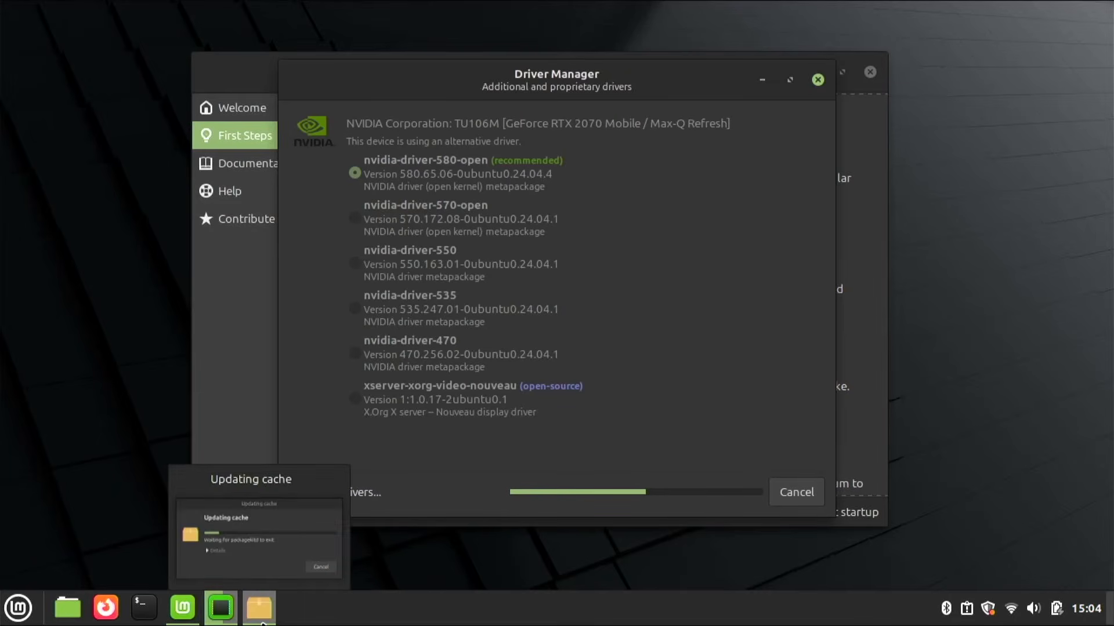
left_click(259, 608)
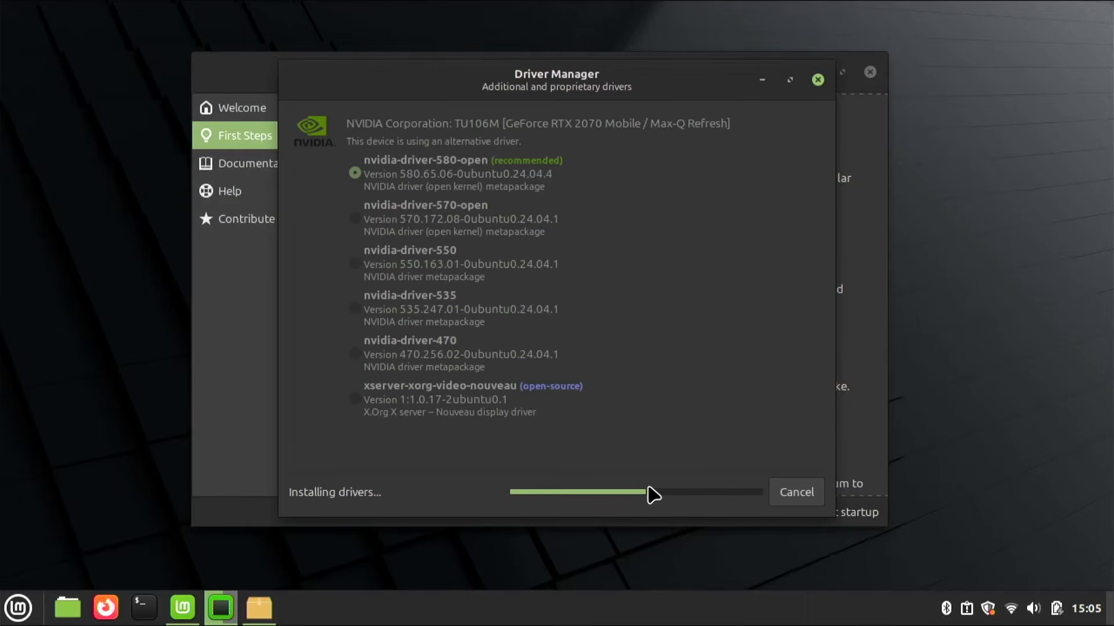
left_click(259, 608)
left_click(259, 607)
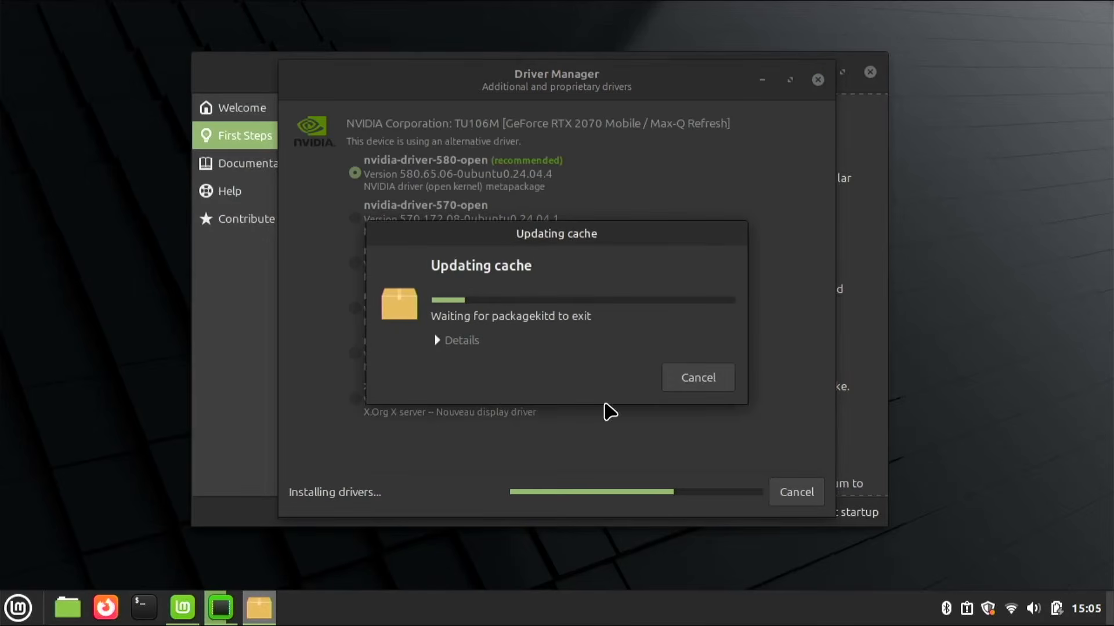
left_click(700, 379)
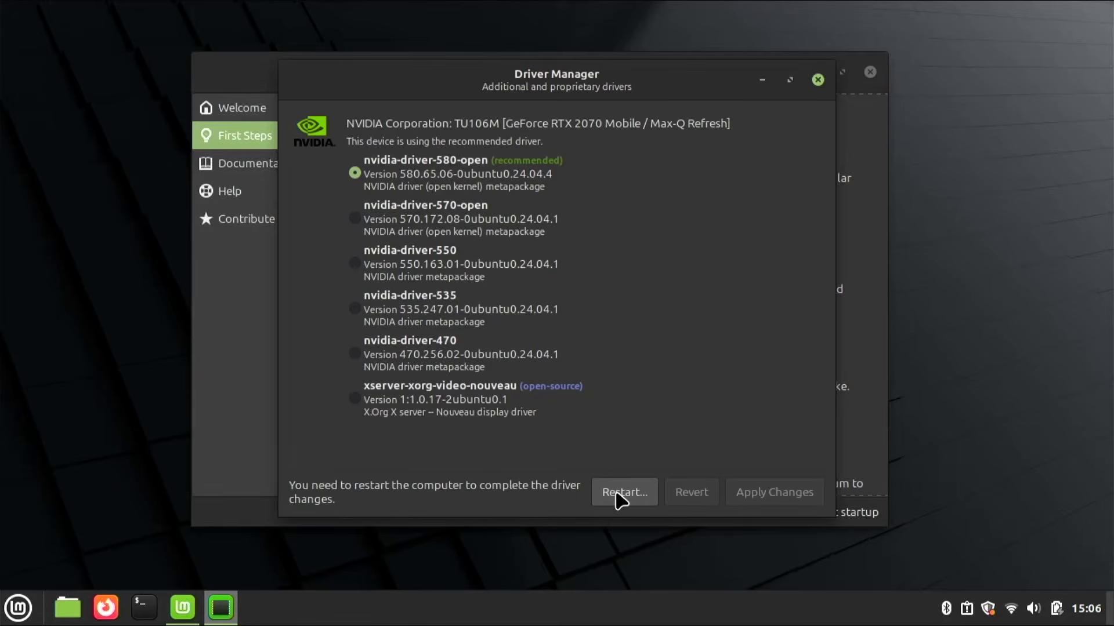
left_click(619, 493)
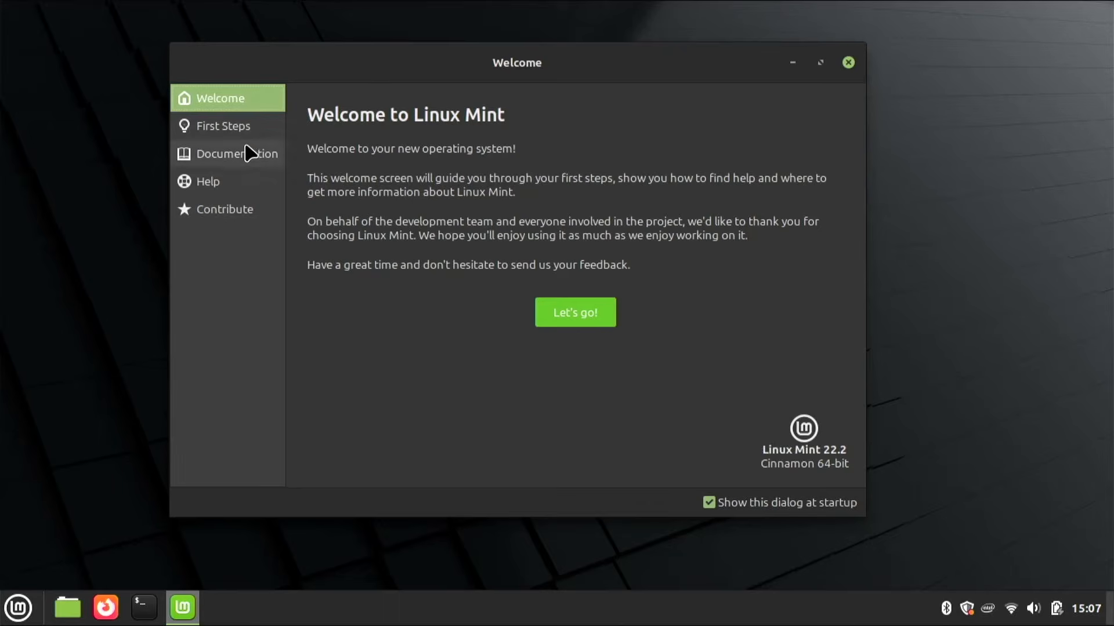
Step: Launch Driver Manager from First Steps, confirm nvidia-driver-580-open is in use, and close it
left_click(230, 125)
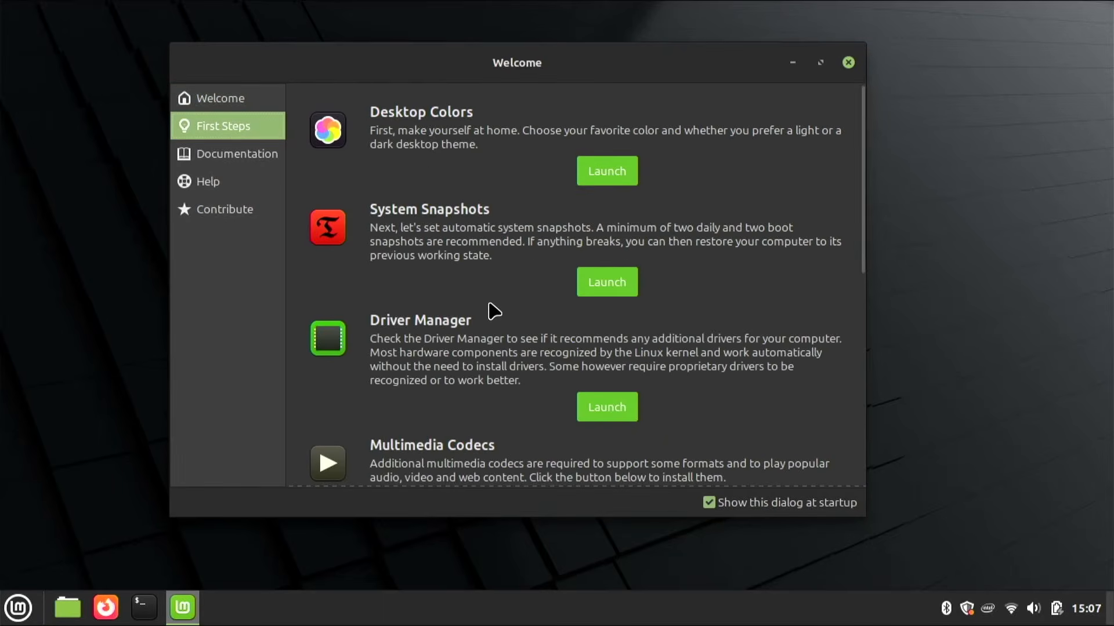
scroll(493, 311, "down", 5)
scroll(489, 301, "up", 1)
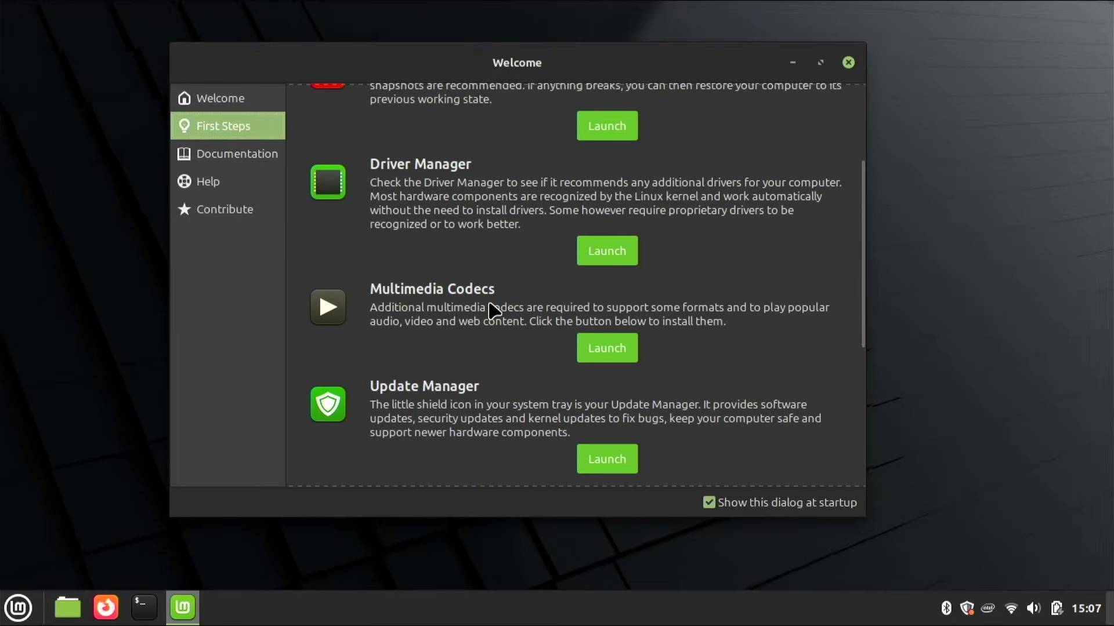
left_click(609, 261)
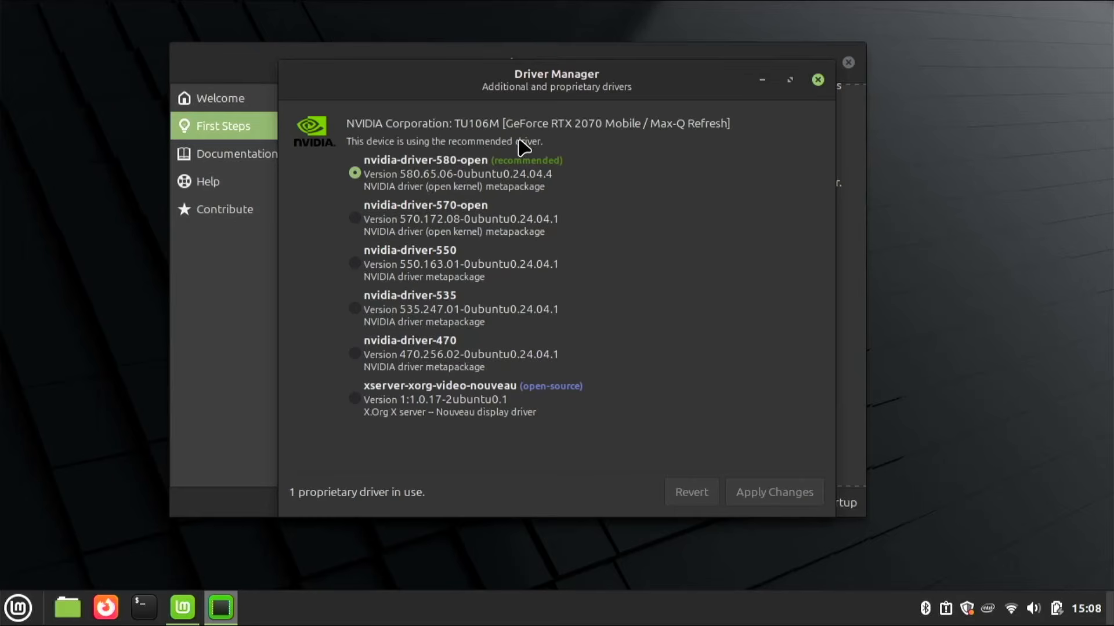
left_click(819, 79)
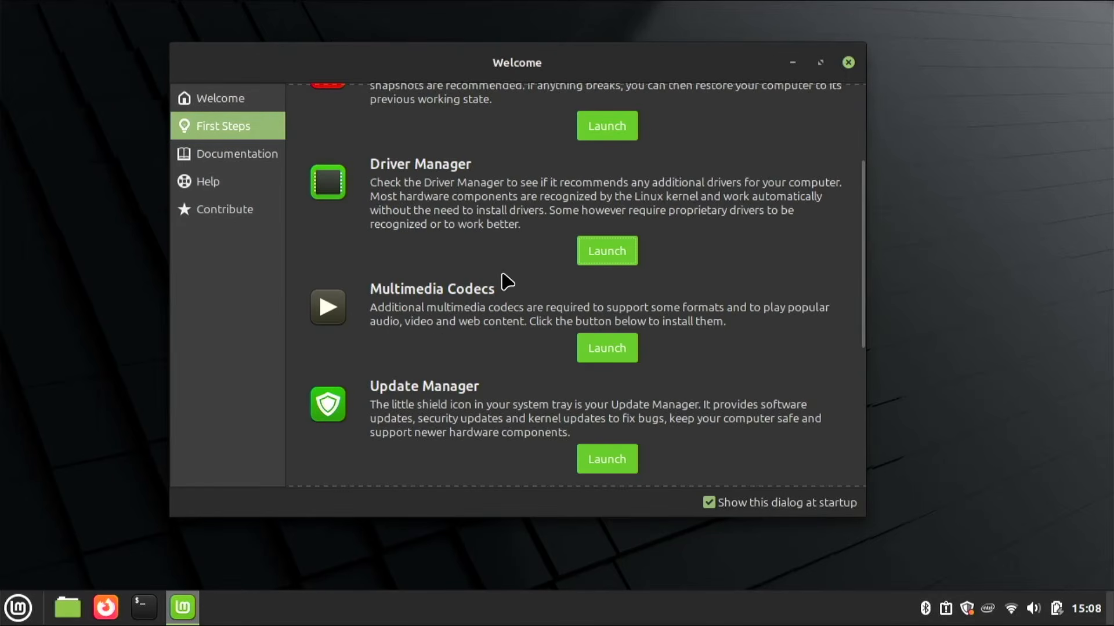
Step: Install the mint-meta-codecs package, authorising with the account password
scroll(503, 279, "up", 2)
scroll(502, 274, "down", 4)
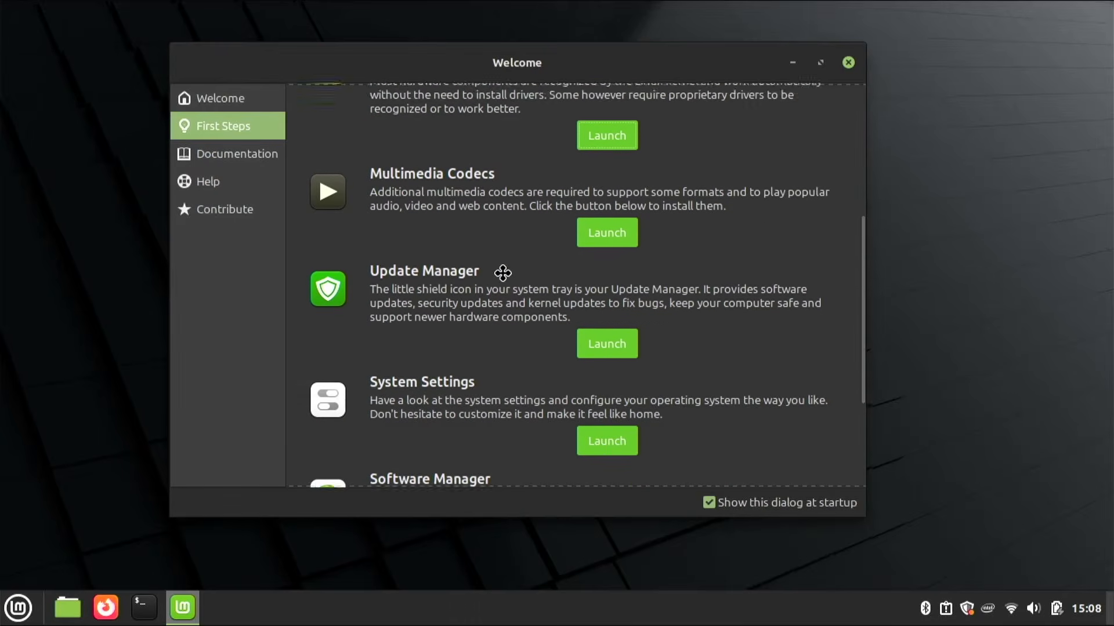
left_click(610, 222)
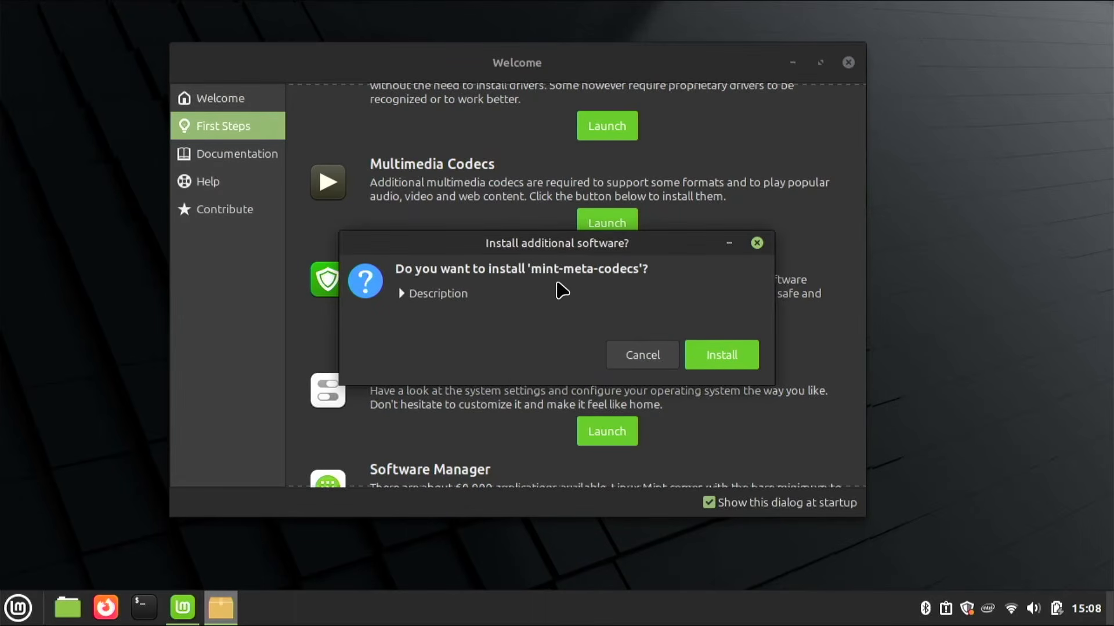
left_click(720, 360)
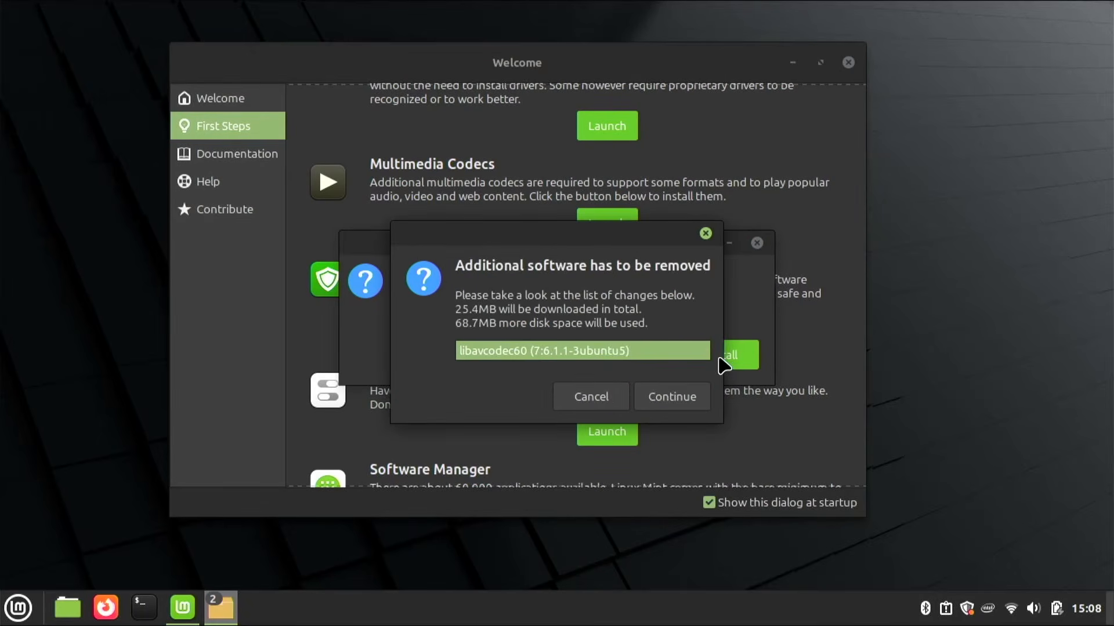
left_click(670, 403)
type("*")
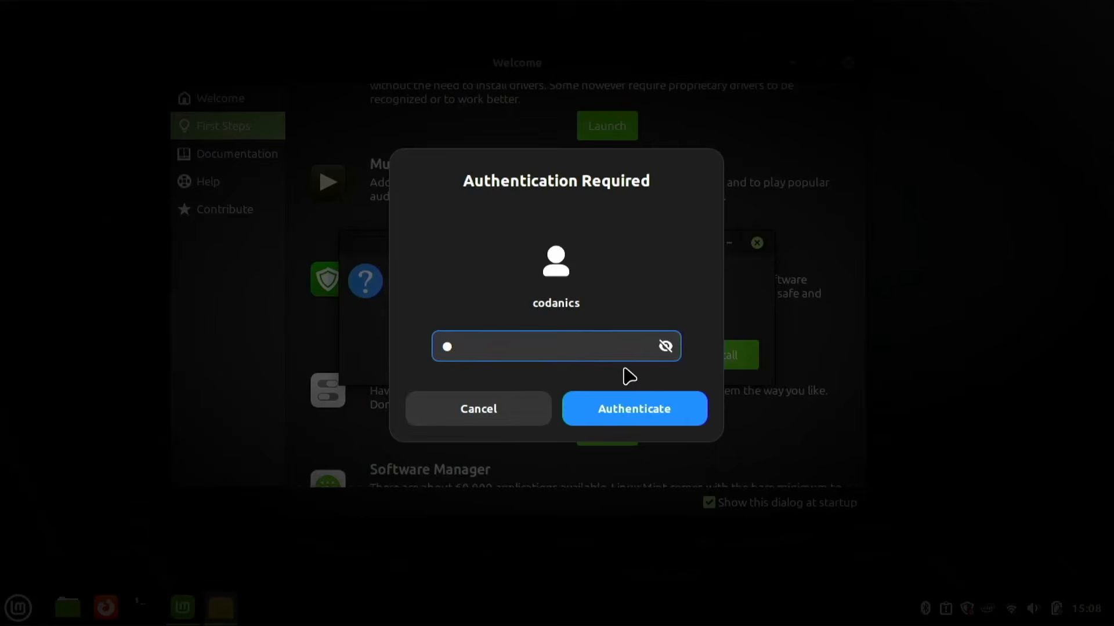
type("***")
key("Return")
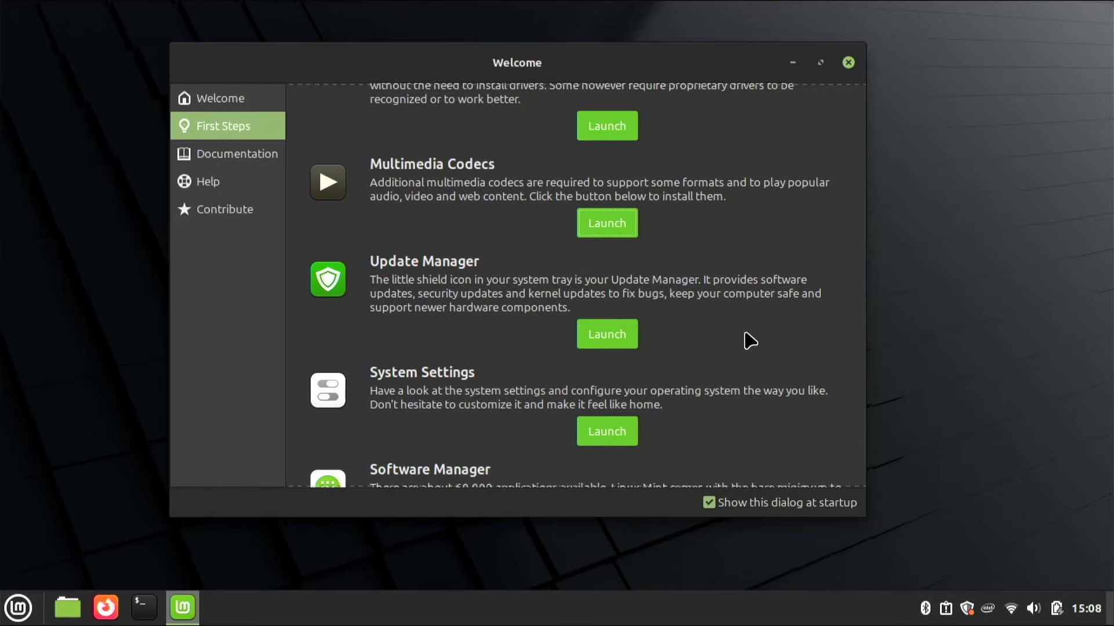
Step: Relaunch the codecs installer and dismiss its 'already installed' message
scroll(749, 336, "down", 3)
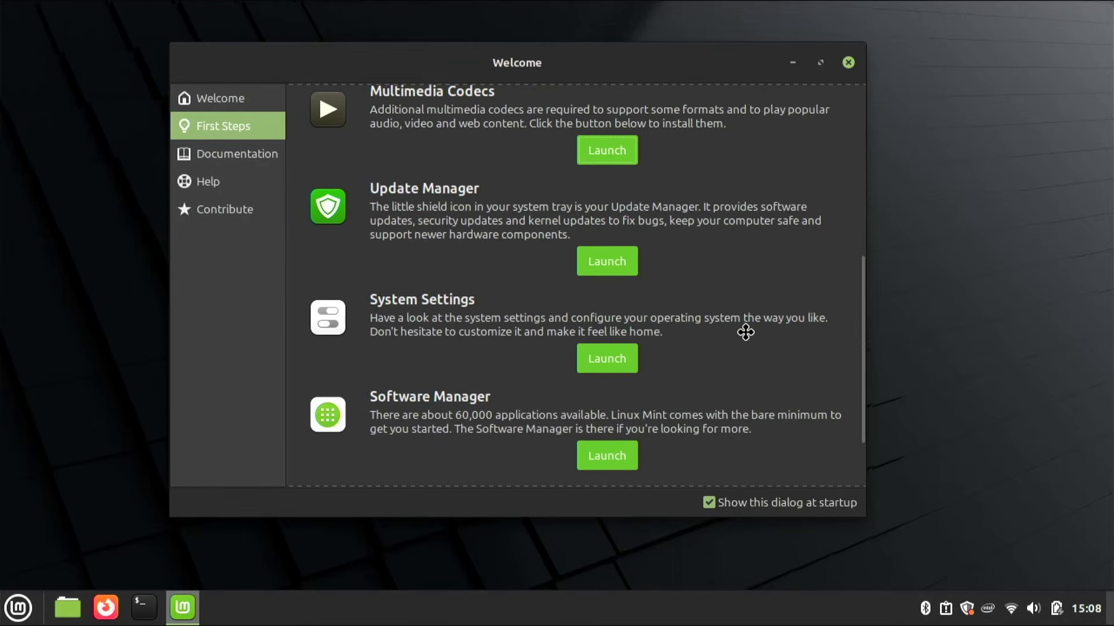
scroll(746, 332, "up", 4)
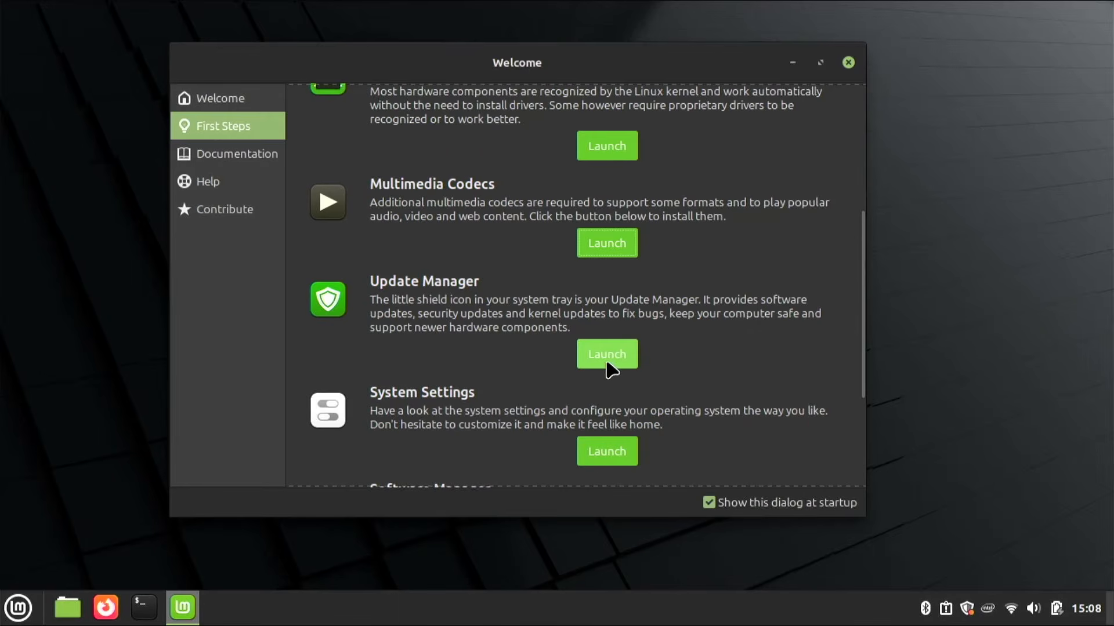
scroll(606, 366, "down", 5)
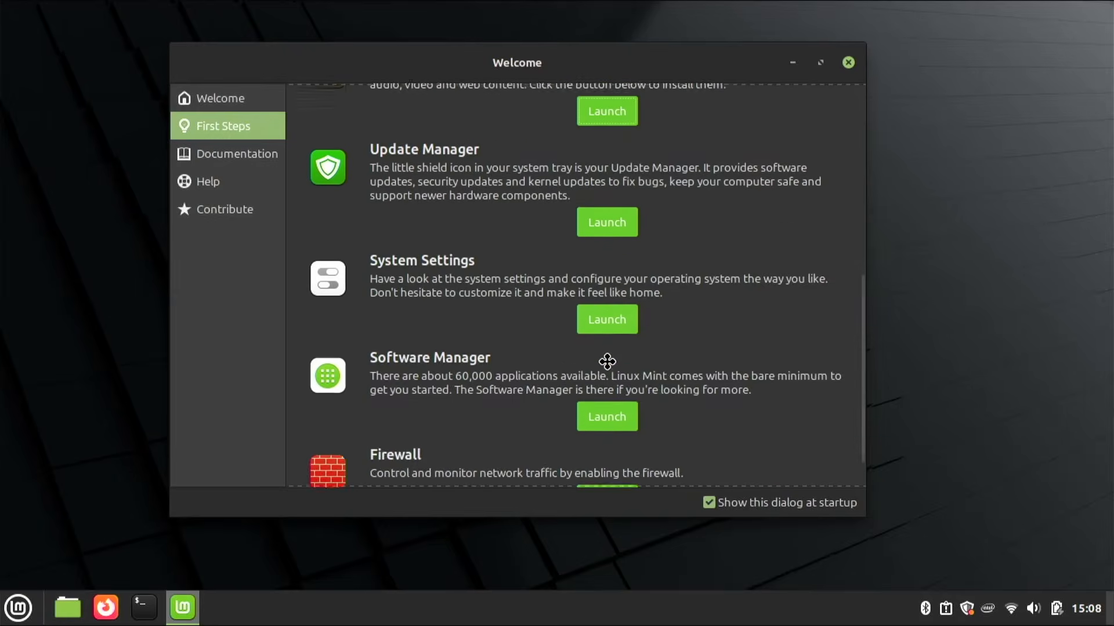
scroll(607, 361, "up", 6)
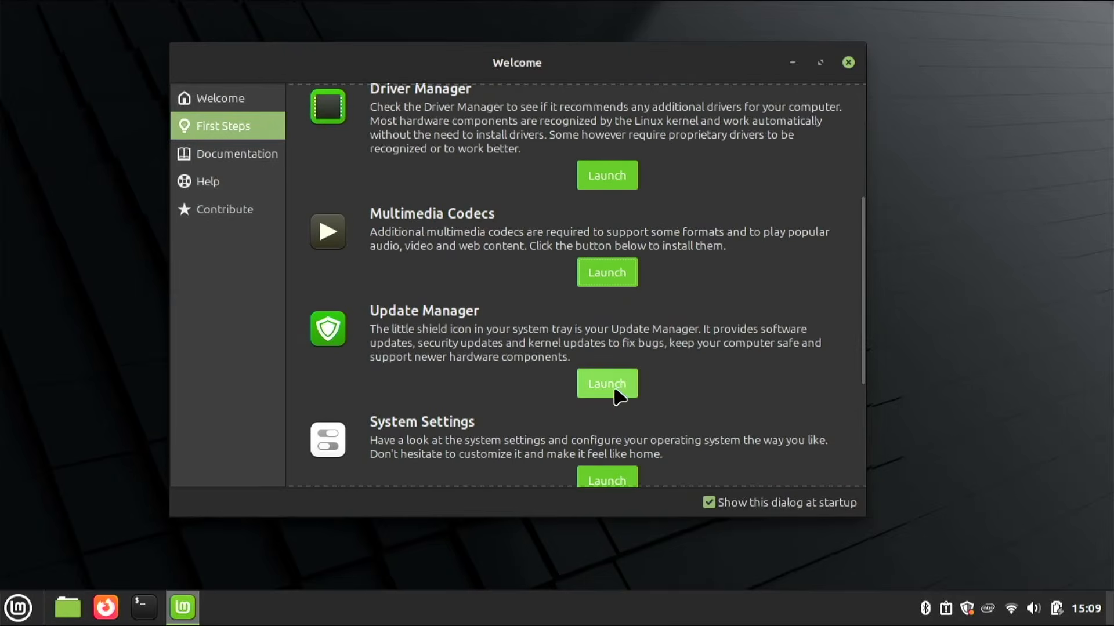
left_click(608, 284)
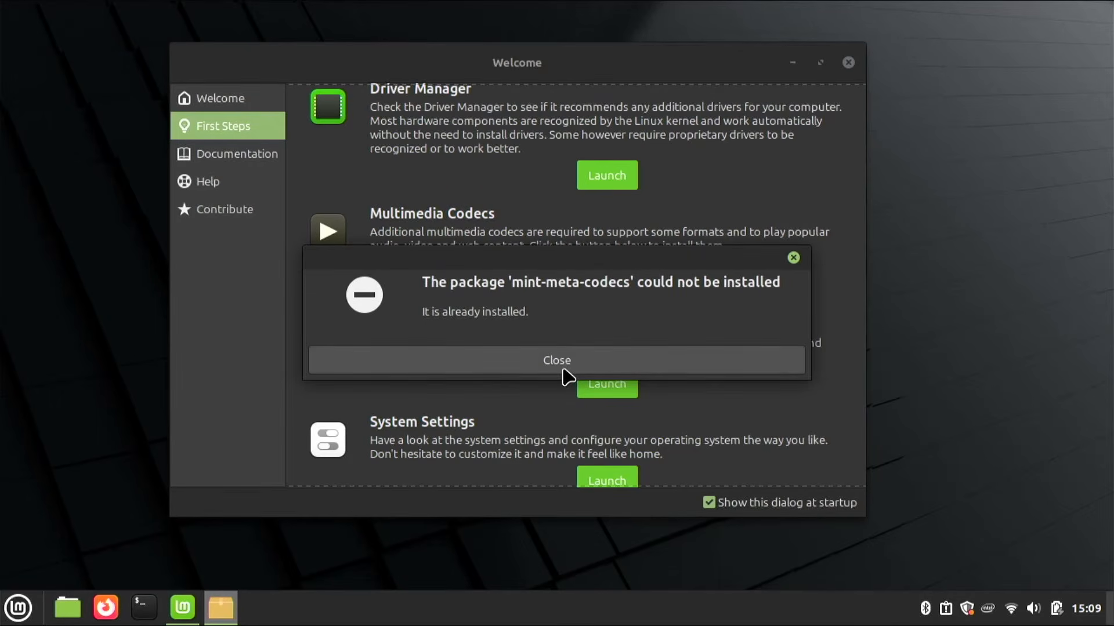
left_click(562, 365)
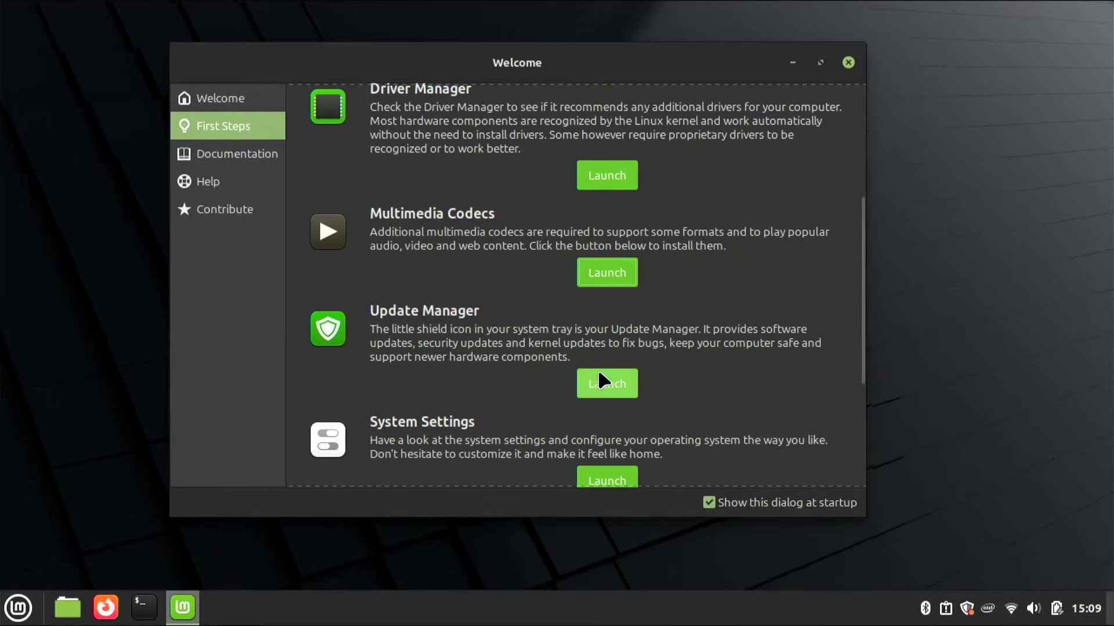
left_click(602, 383)
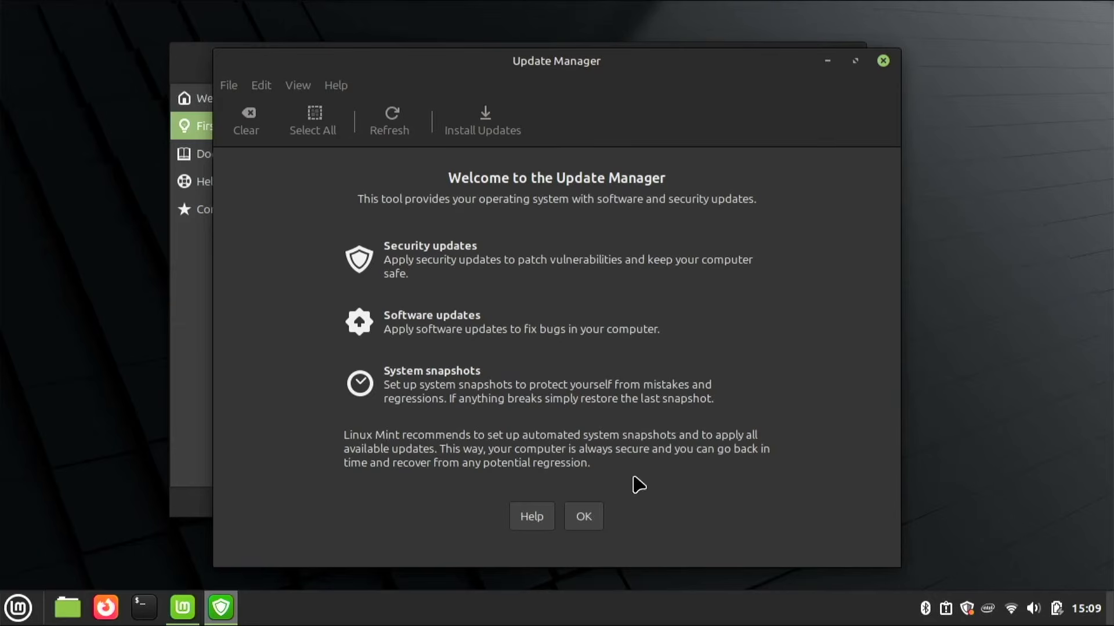
Step: Skip Update Manager's welcome page and apply its new version, authorising with the password
left_click(583, 516)
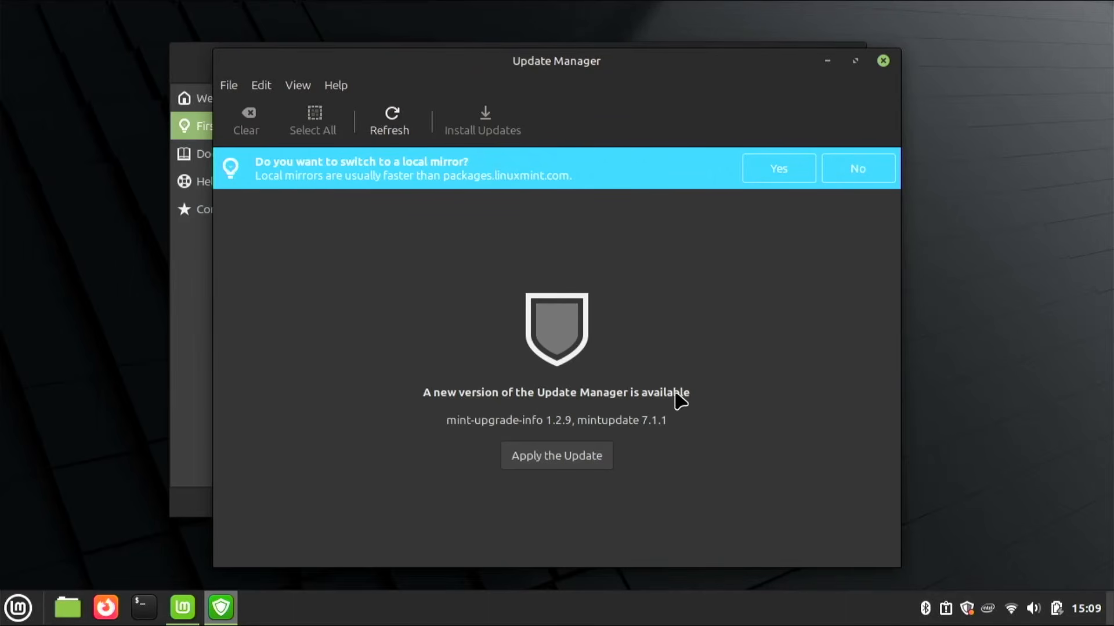
left_click(542, 463)
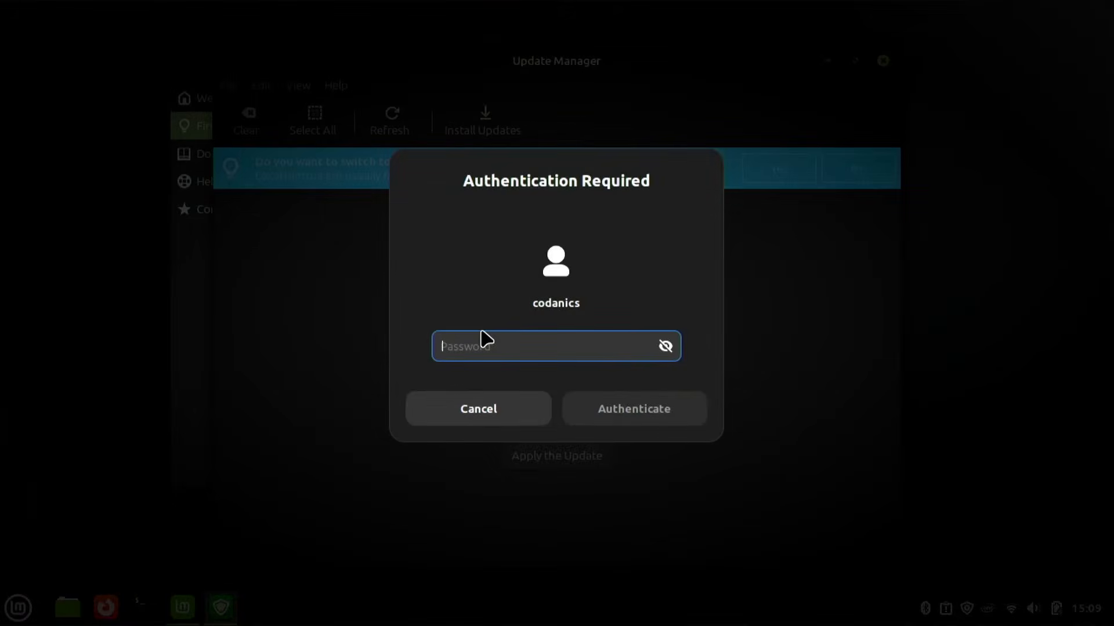
type("******")
key("Return")
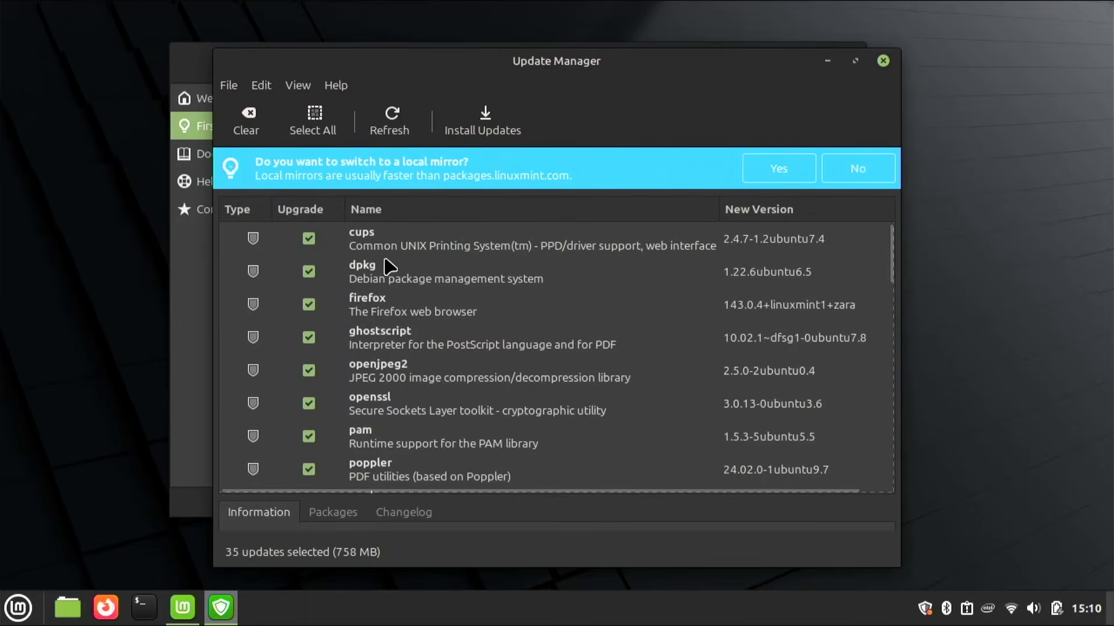
scroll(378, 364, "down", 15)
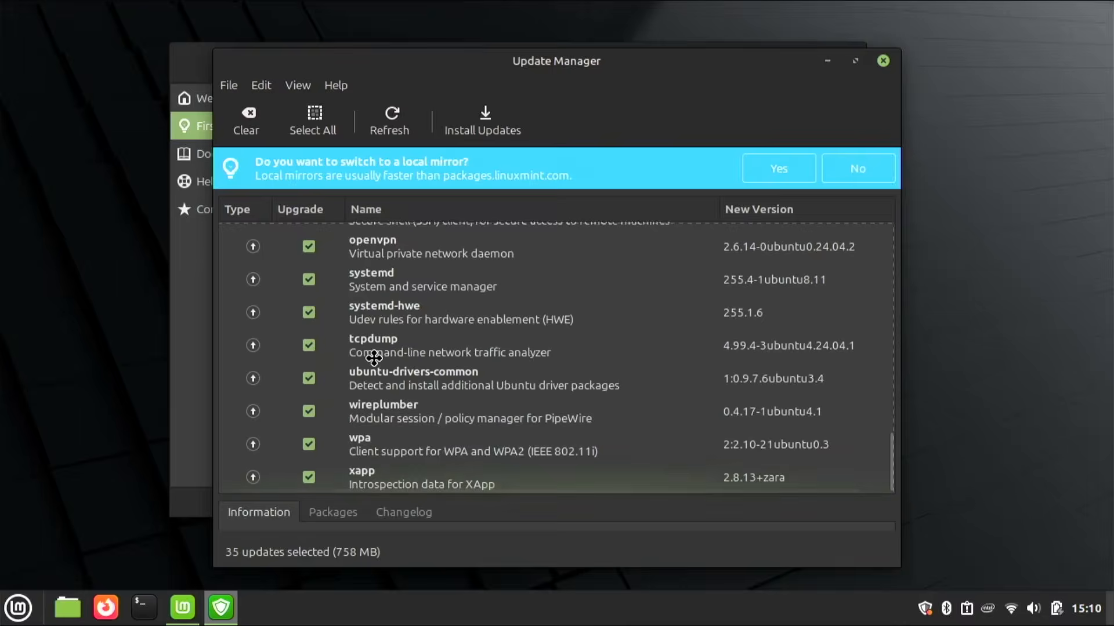
scroll(378, 366, "up", 10)
scroll(377, 366, "up", 5)
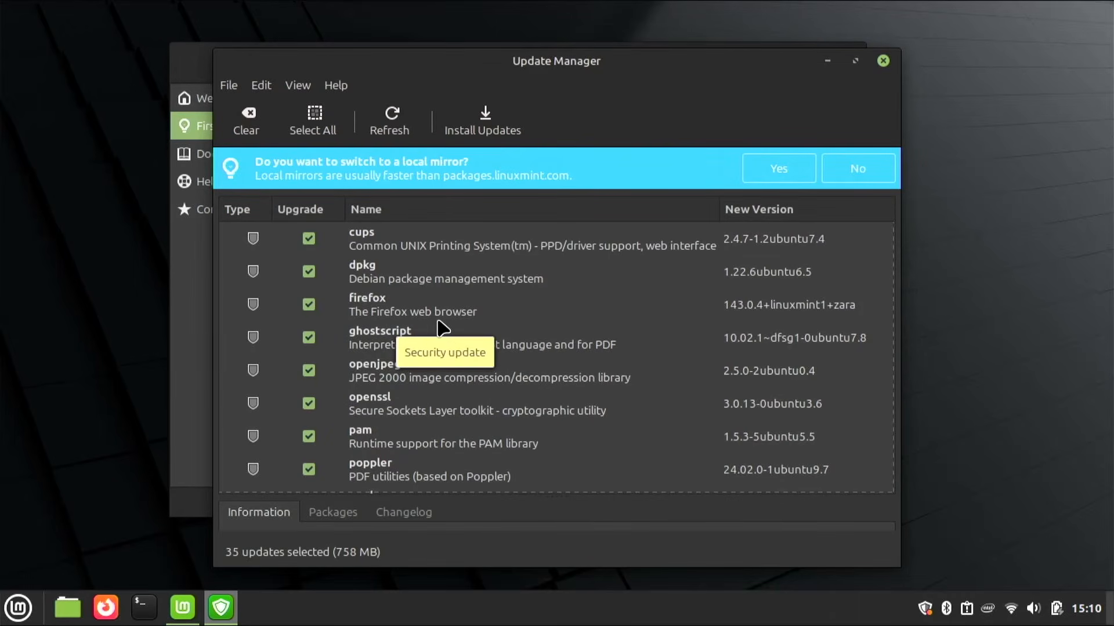
Step: Accept the local mirror offer and set the Main mirror to Froonix Network (linux-mint.froonix.org)
left_click(775, 171)
type("*")
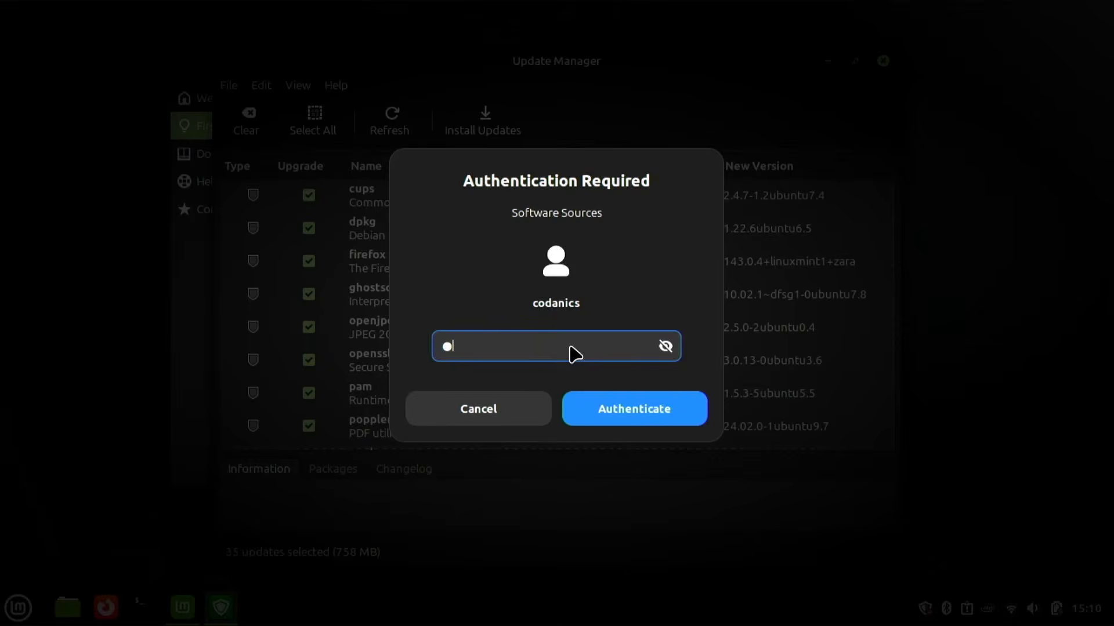
key("Return")
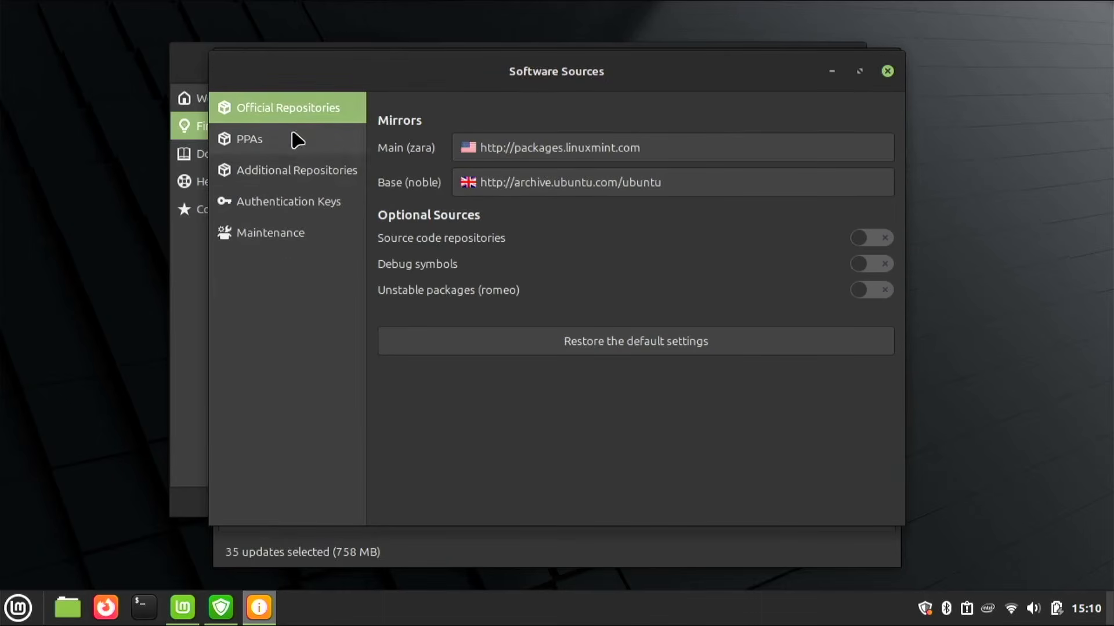
left_click(528, 142)
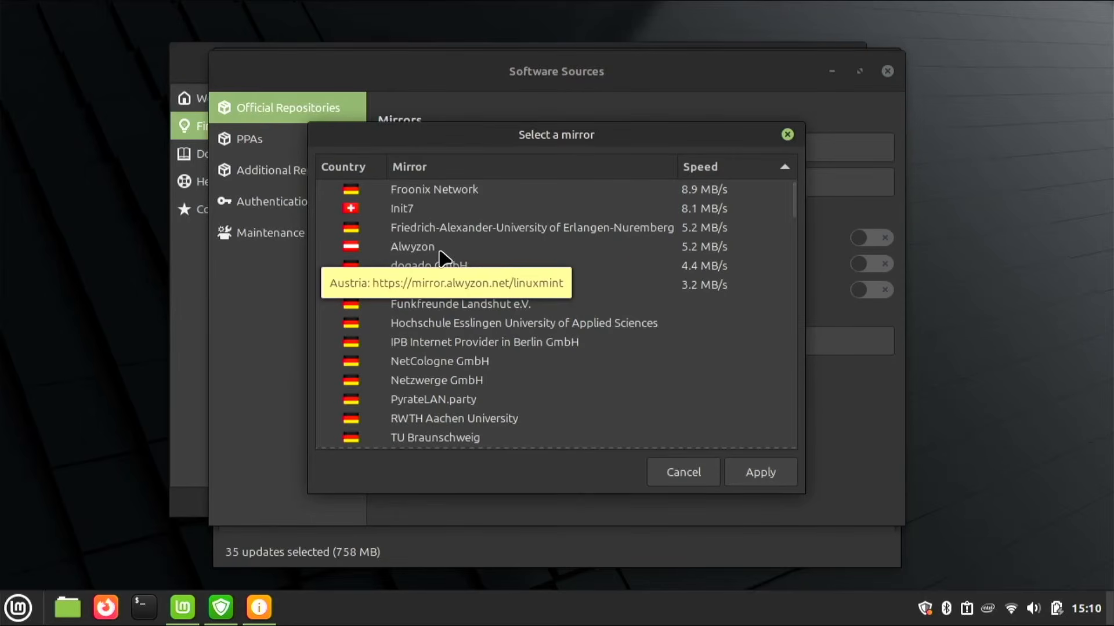
left_click(451, 193)
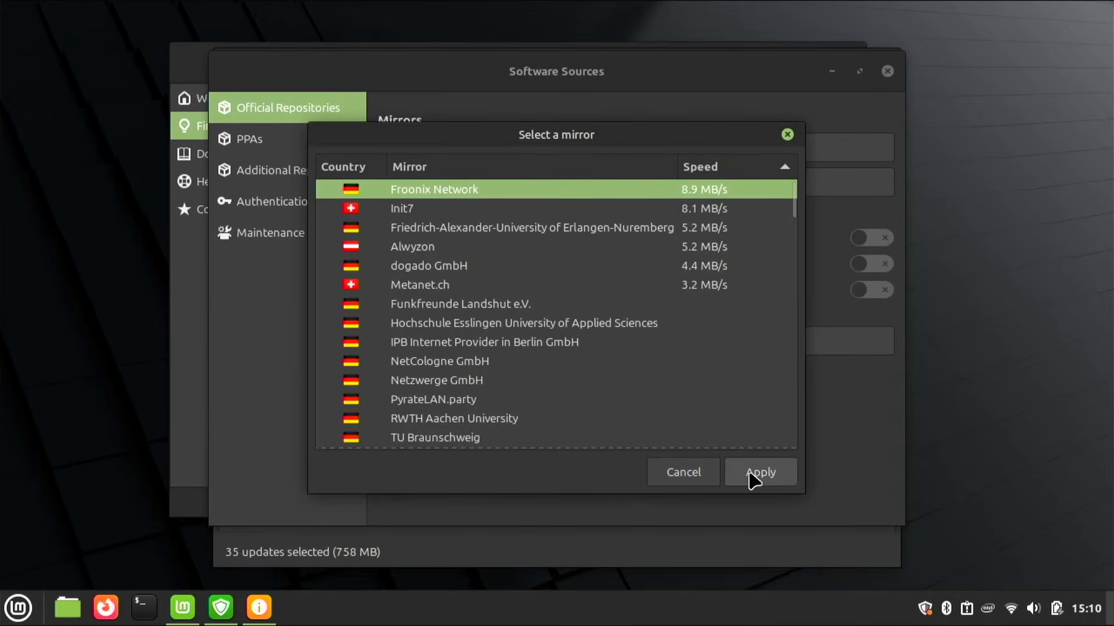
left_click(753, 478)
Step: Set the Base mirror to the faster ubuntu.ethz.ch server
left_click(549, 183)
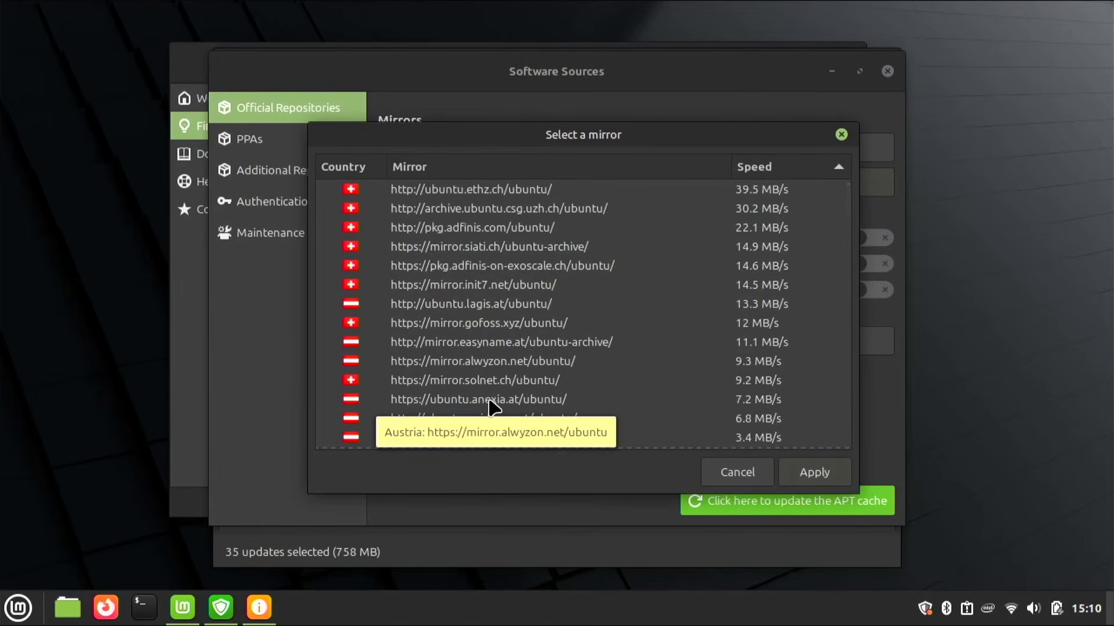
scroll(491, 403, "down", 5)
scroll(490, 400, "up", 2)
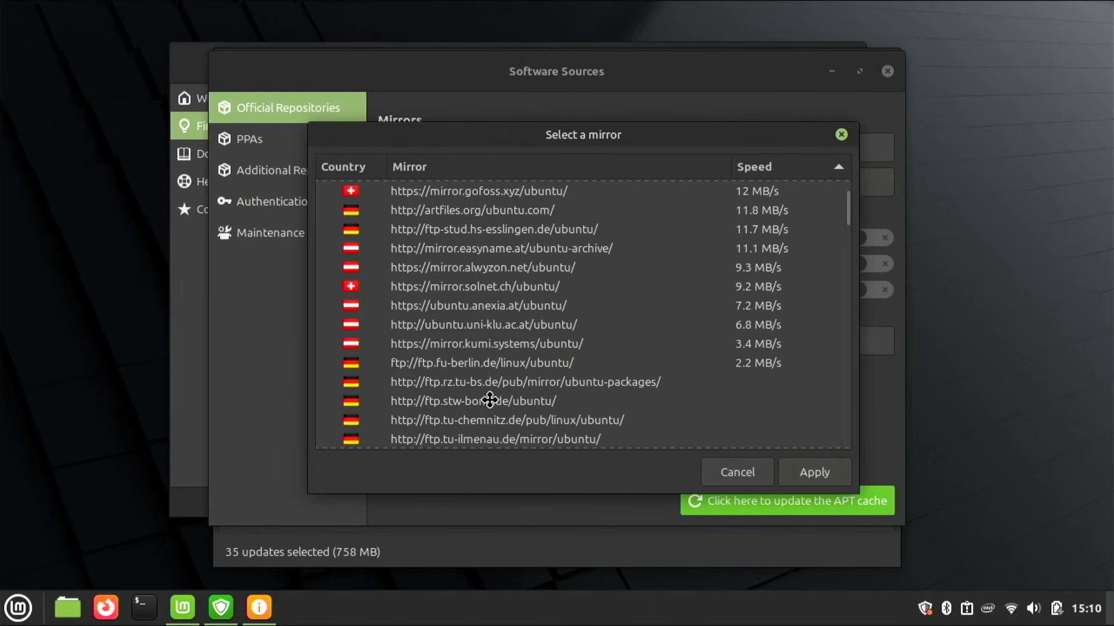
scroll(489, 400, "up", 5)
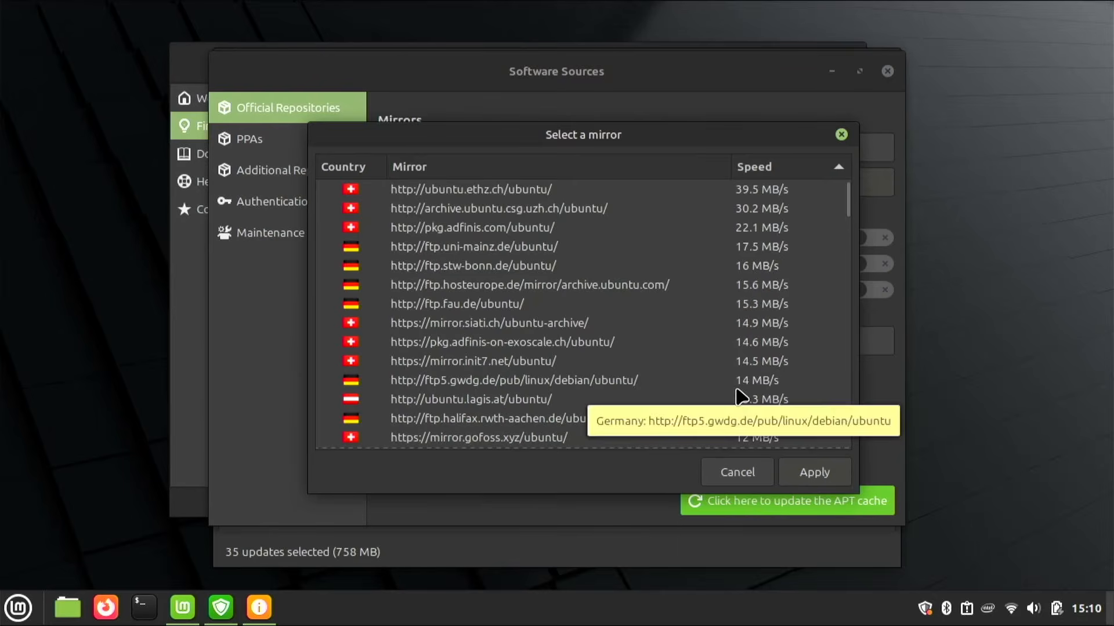
scroll(739, 388, "down", 6)
scroll(738, 385, "up", 6)
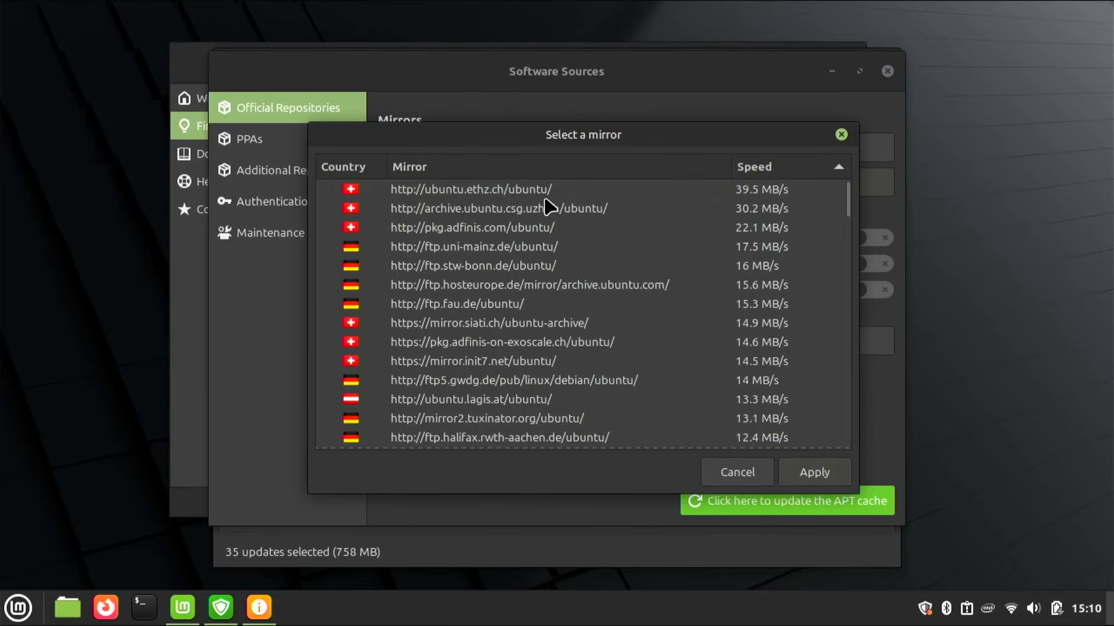
scroll(545, 339, "down", 4)
scroll(545, 340, "up", 4)
left_click(497, 253)
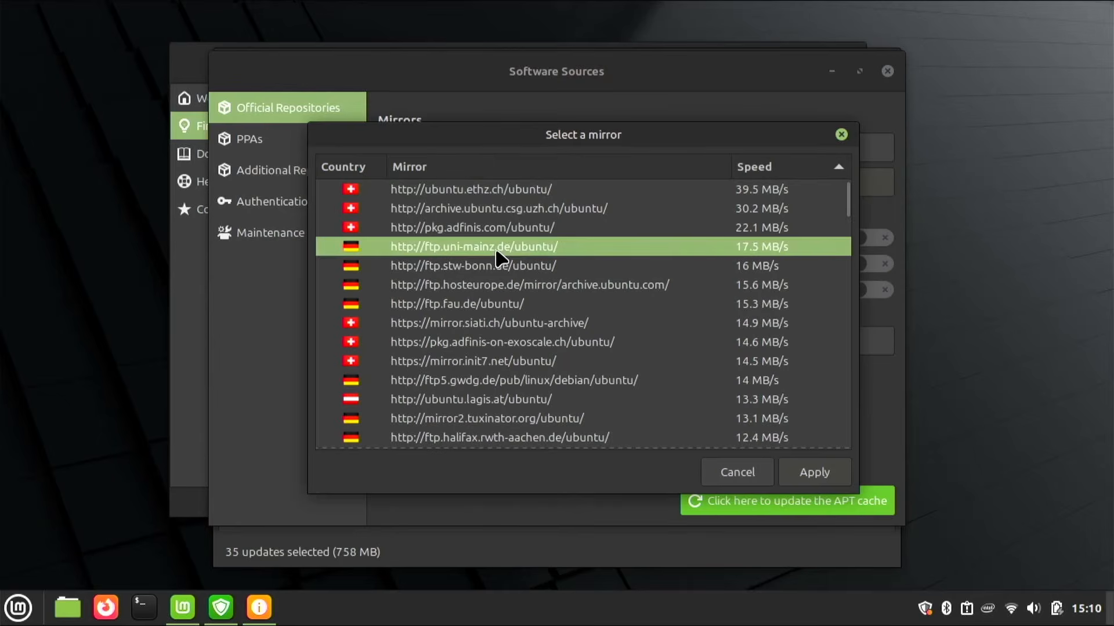
left_click(557, 192)
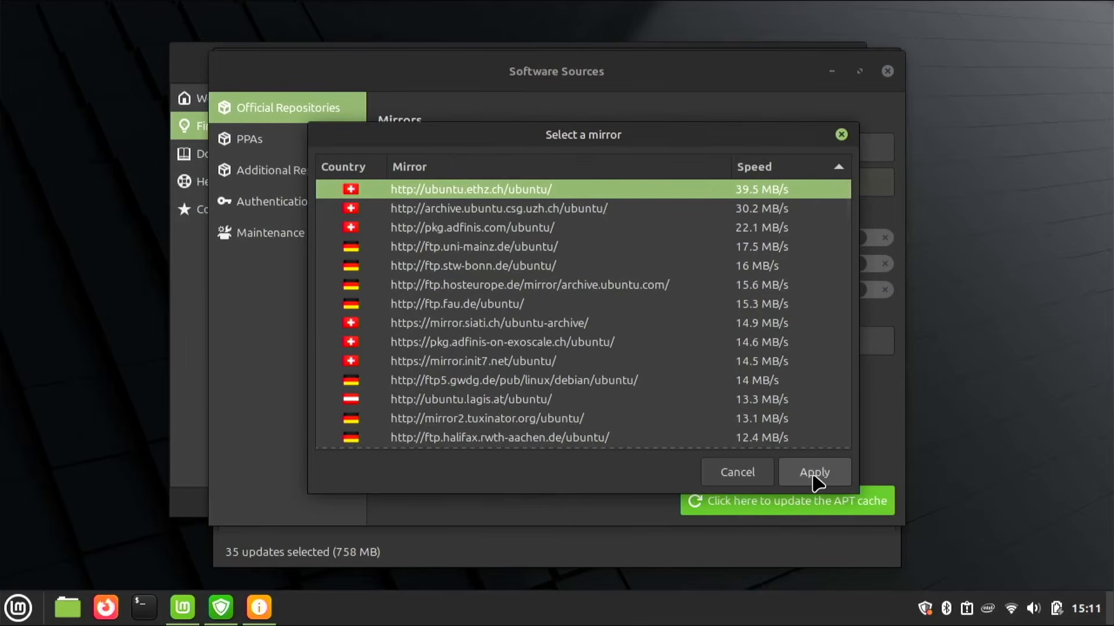
left_click(813, 473)
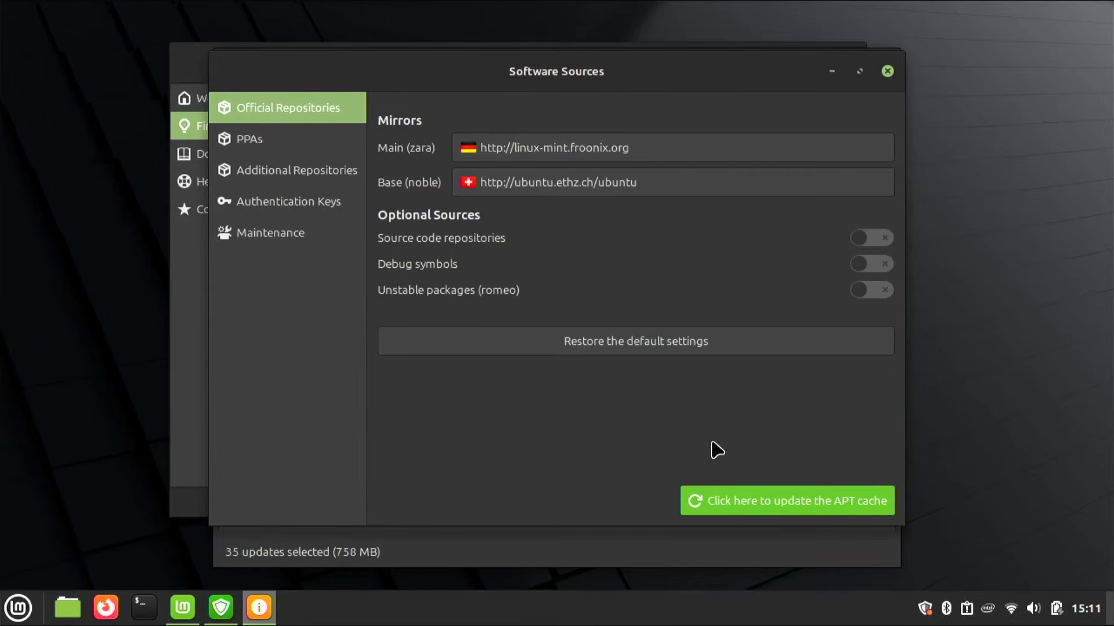
Step: Refresh the APT cache, glance at PPAs, repositories, keys and maintenance, then close Software Sources
left_click(753, 503)
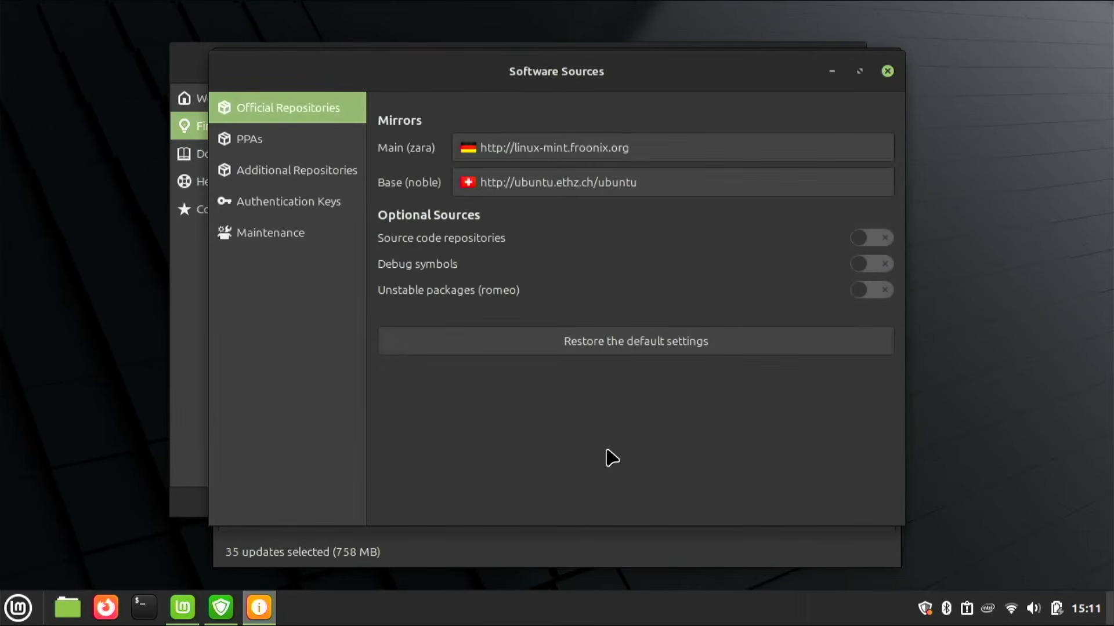
left_click(300, 143)
left_click(284, 173)
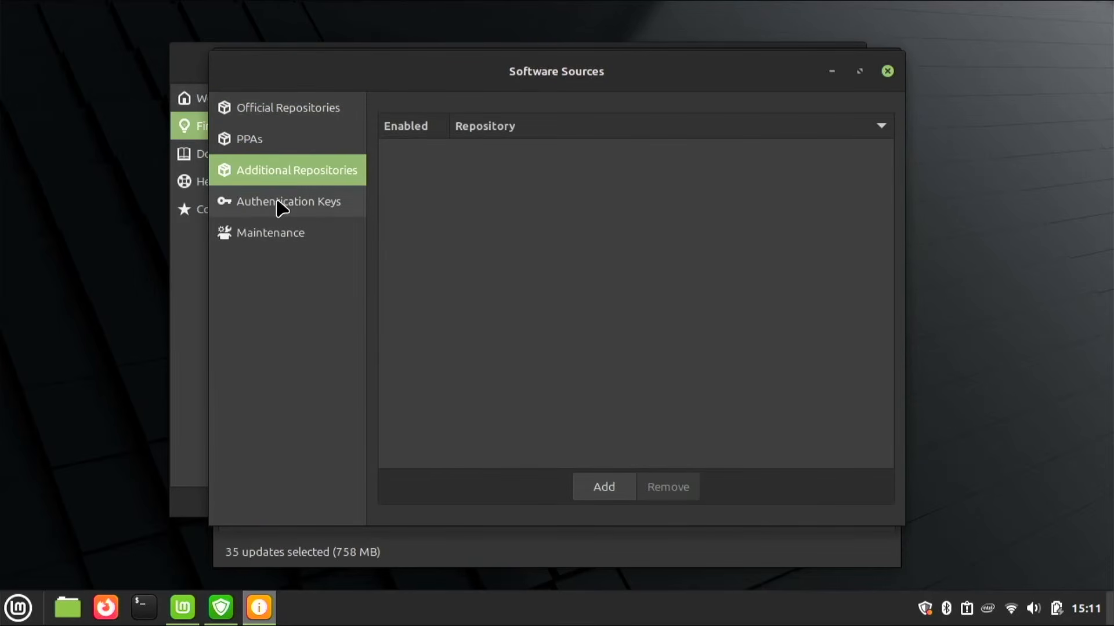
left_click(281, 203)
left_click(276, 230)
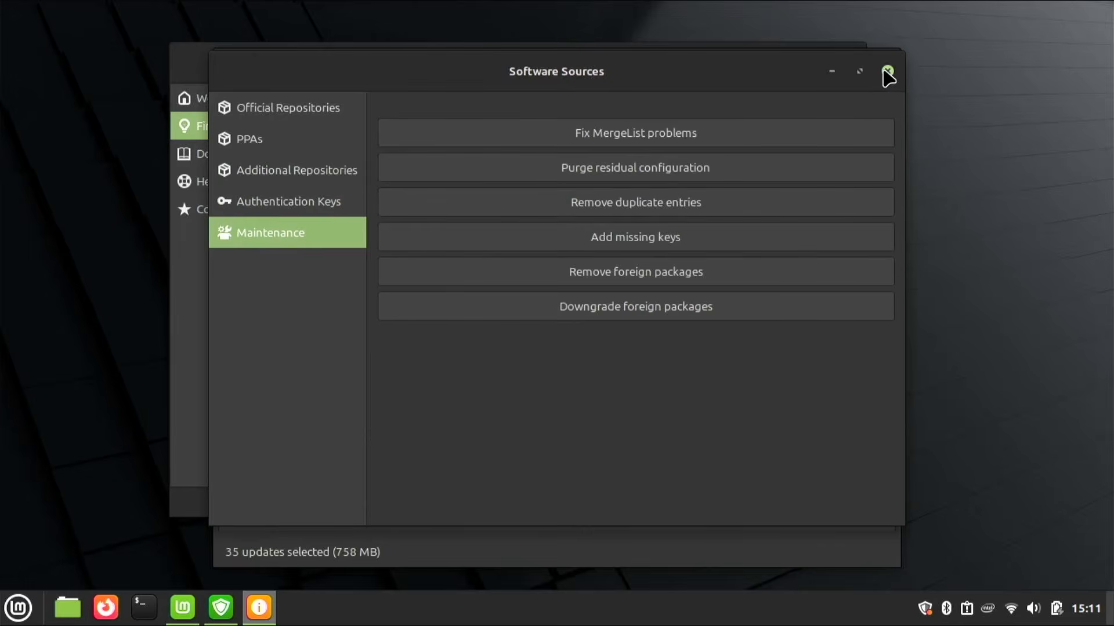
left_click(887, 71)
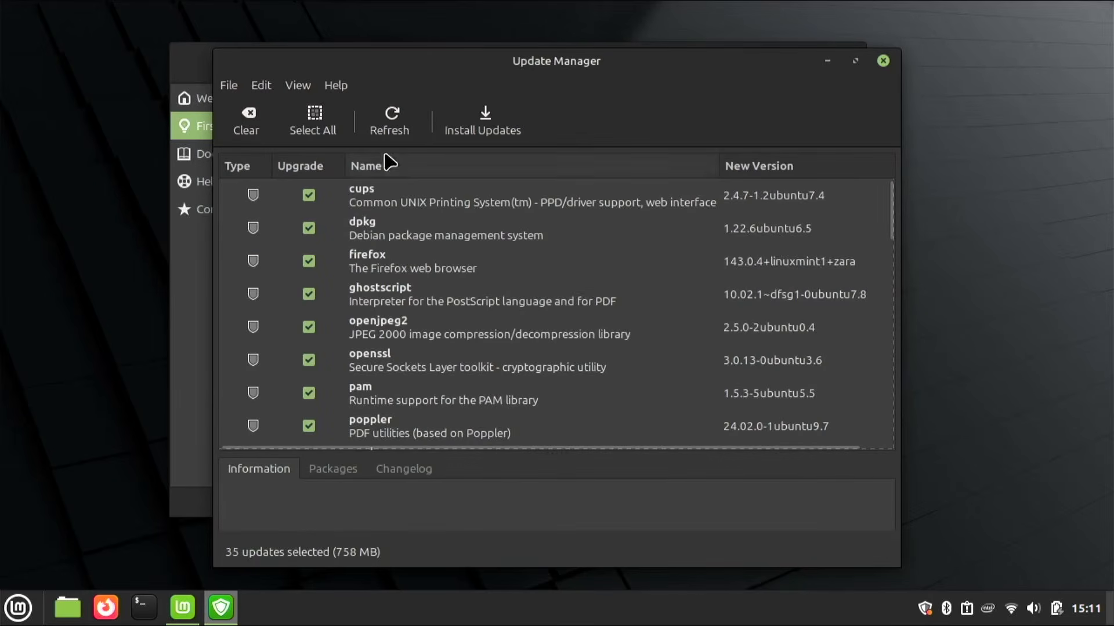
Step: Refresh the update list and install all 35 selected updates, authorising with the password
left_click(389, 118)
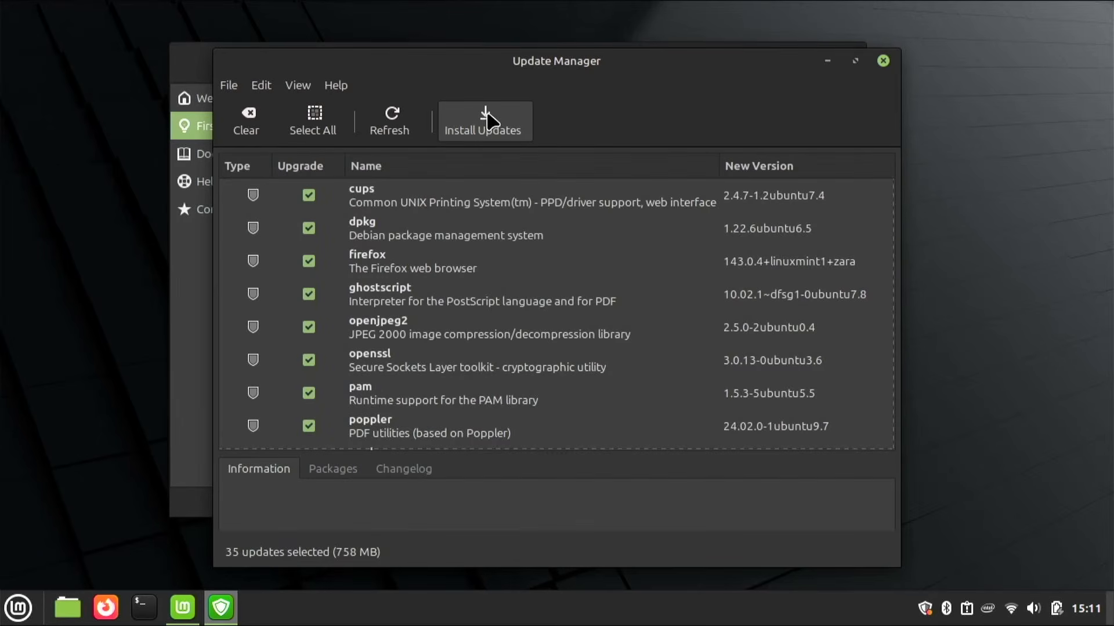
scroll(497, 399, "down", 10)
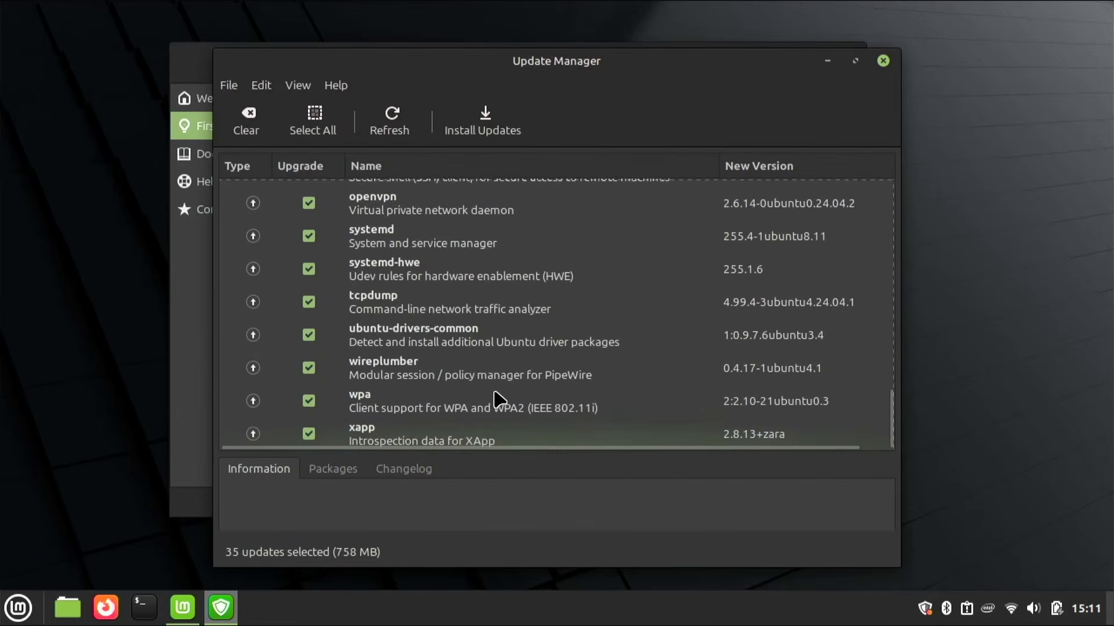
scroll(497, 399, "up", 10)
left_click(485, 119)
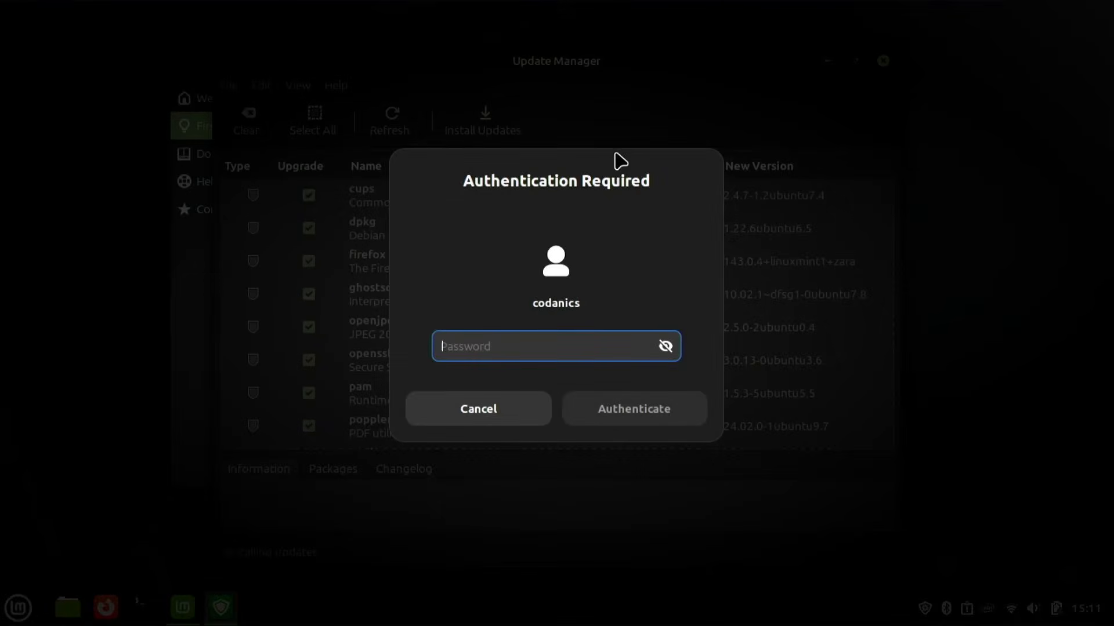
type("****")
key("Return")
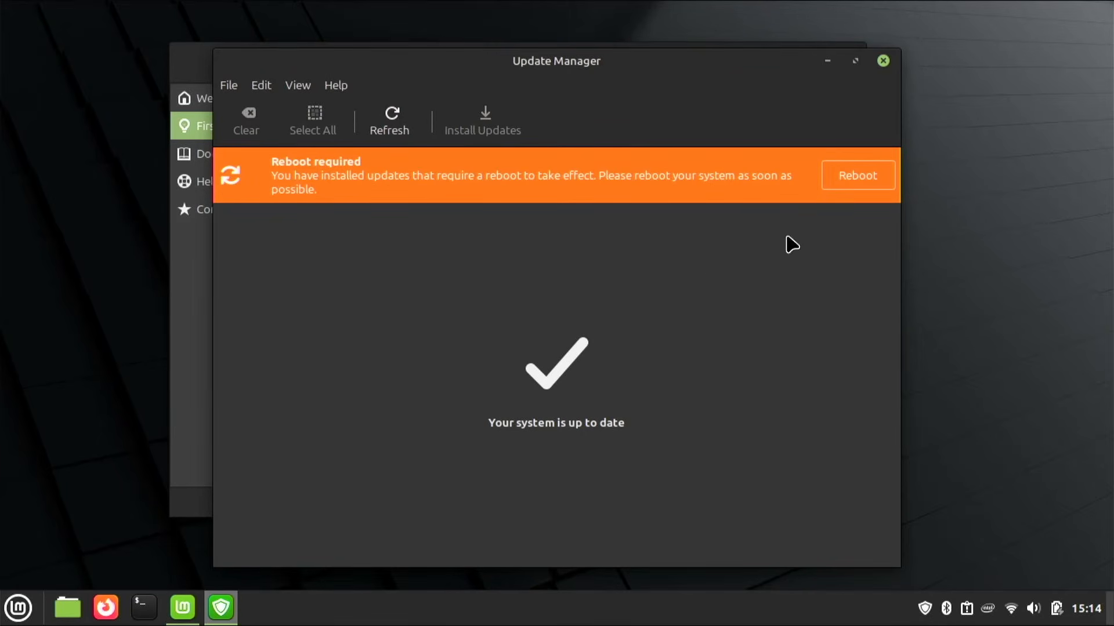
Step: Restart the system to apply the updates and log back in with the account password
left_click(862, 181)
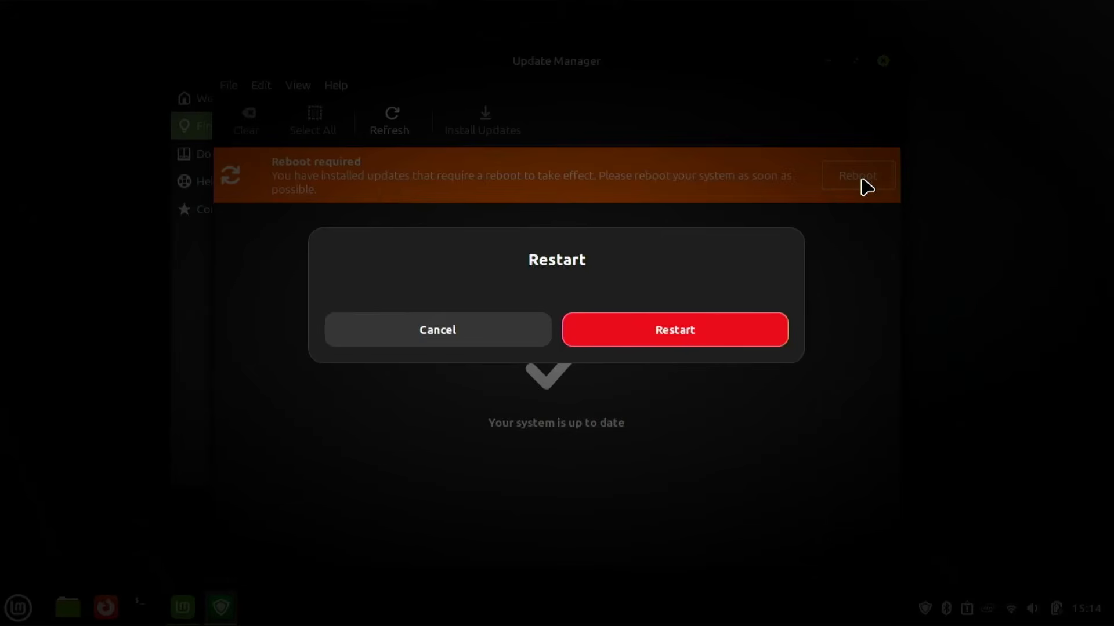
left_click(704, 336)
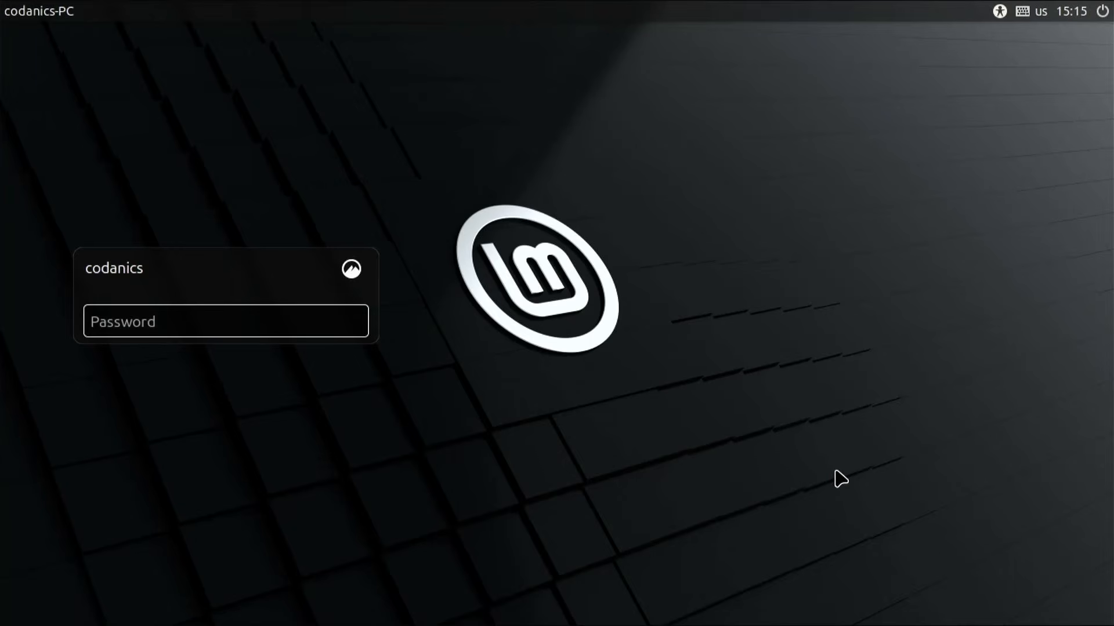
type("••••")
left_click(1024, 12)
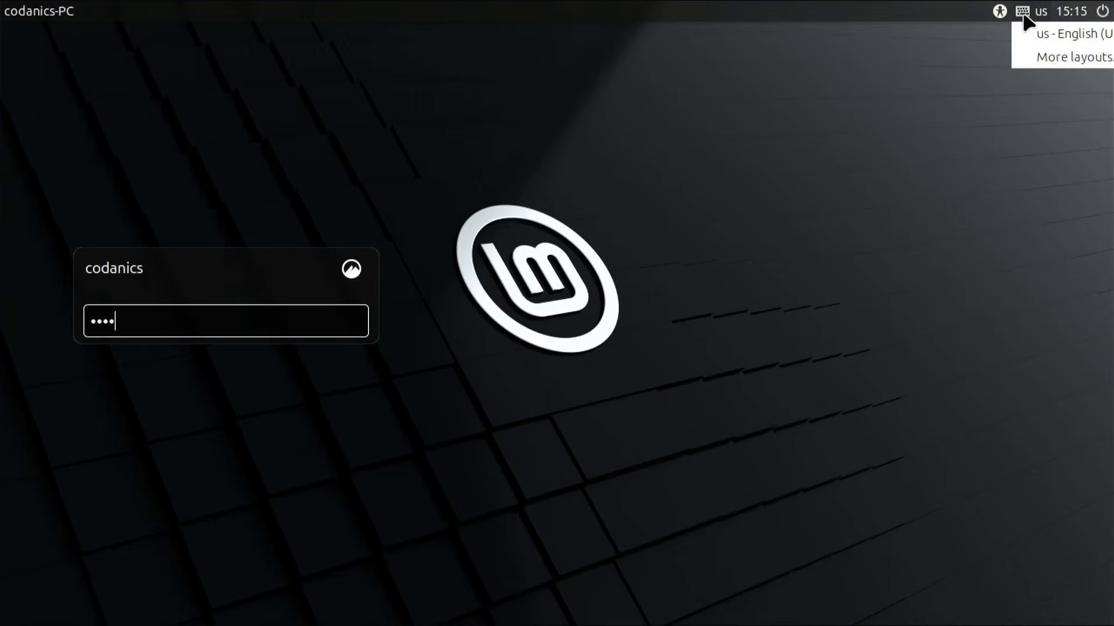
left_click(1023, 16)
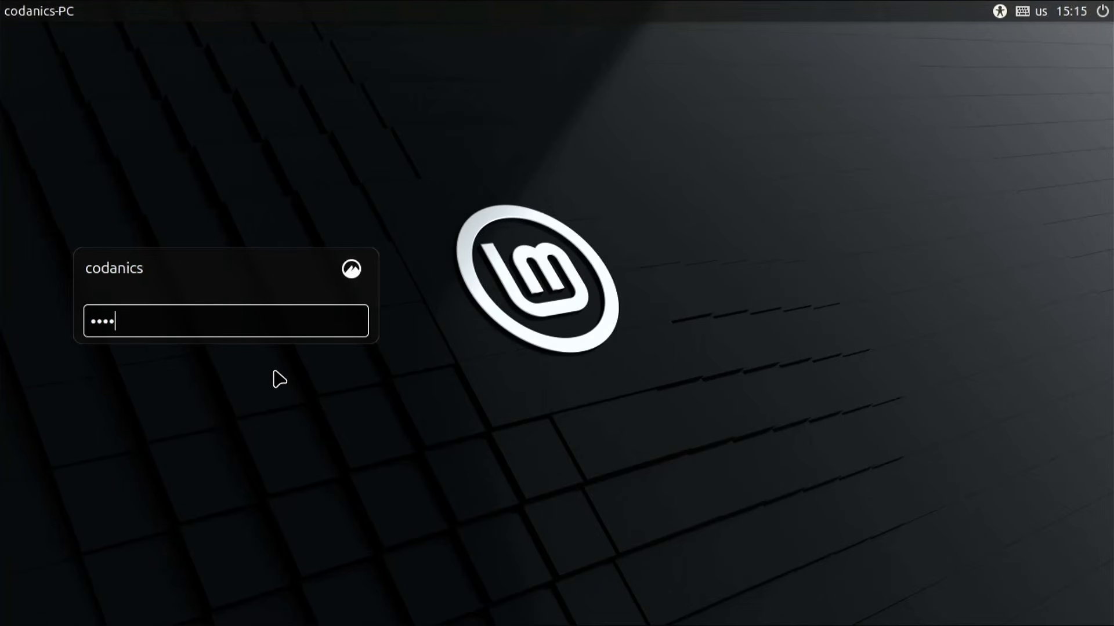
key("Return")
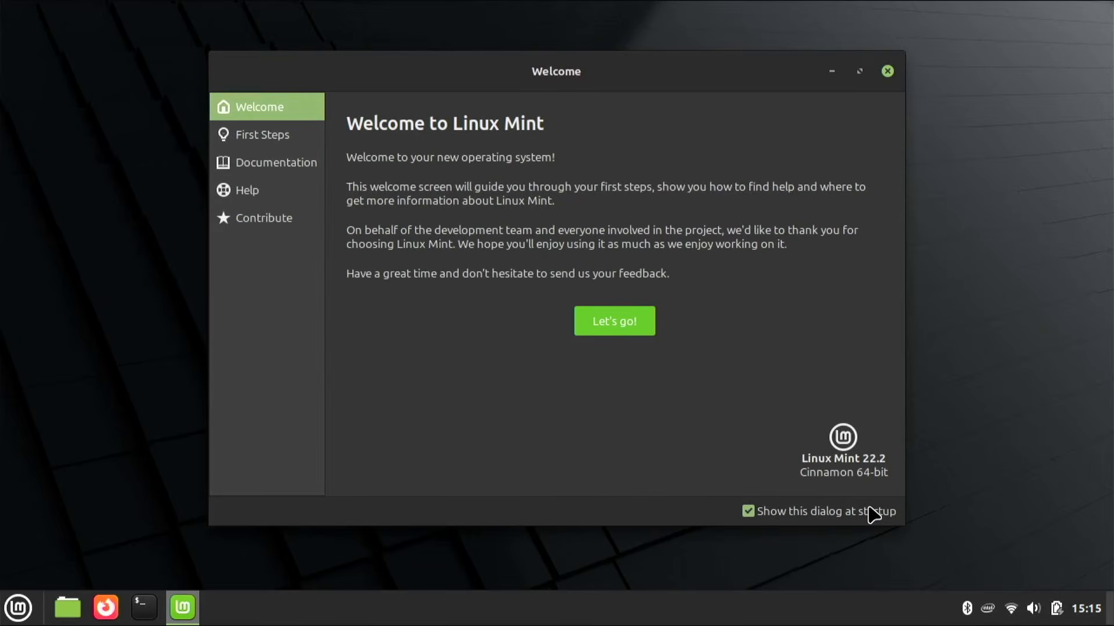
Step: Launch Update Manager from First Steps and refresh it to confirm the system is up to date
left_click(264, 135)
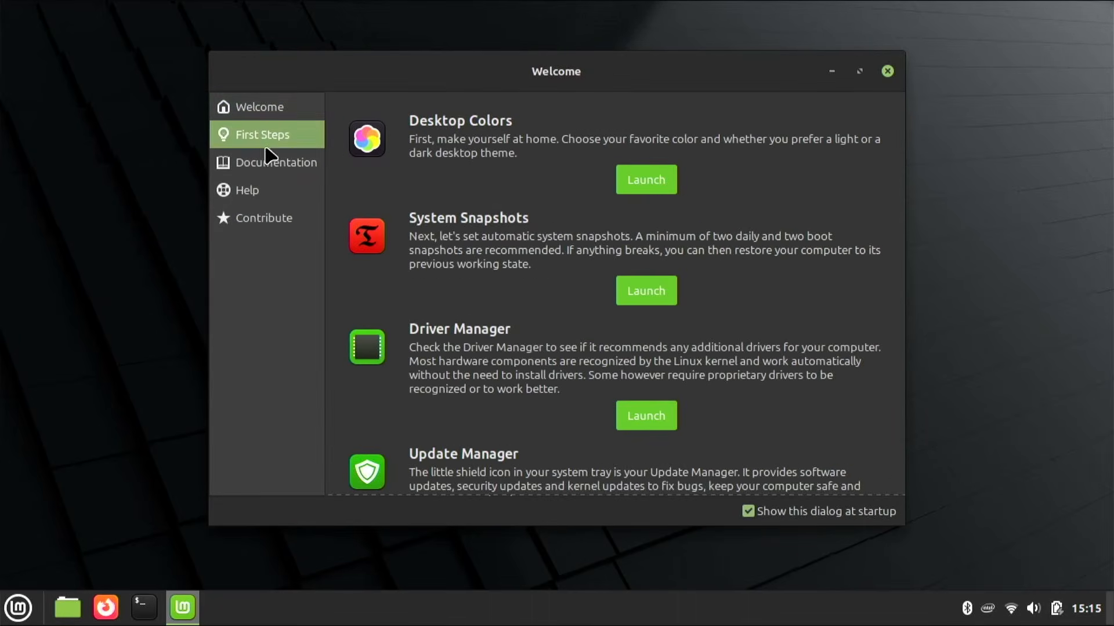
scroll(413, 331, "down", 5)
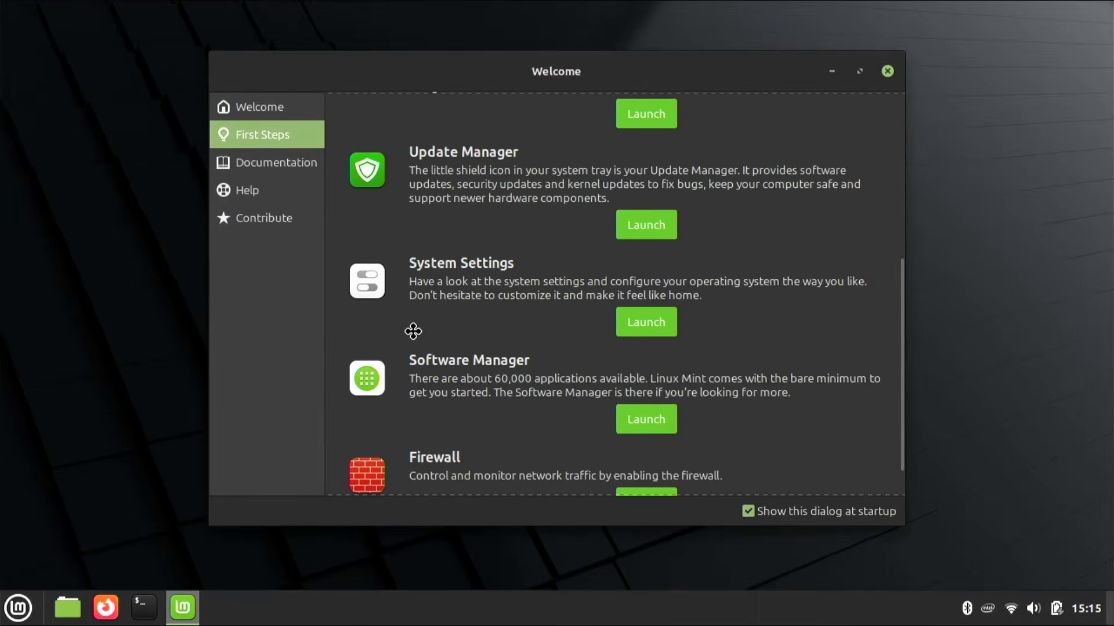
scroll(435, 322, "down", 1)
left_click(640, 221)
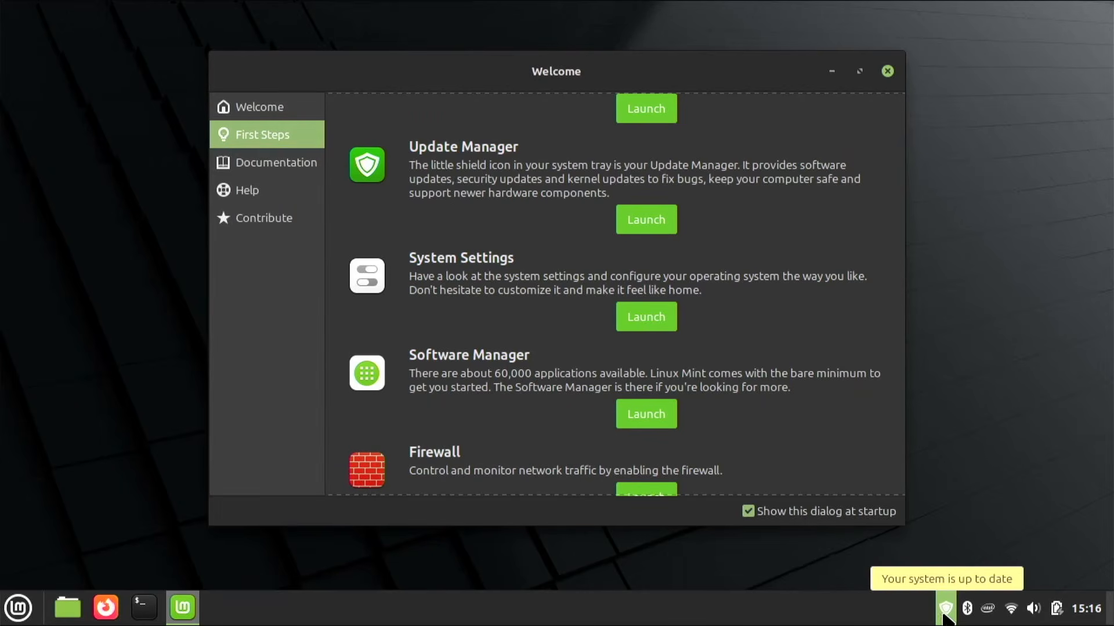
left_click(942, 620)
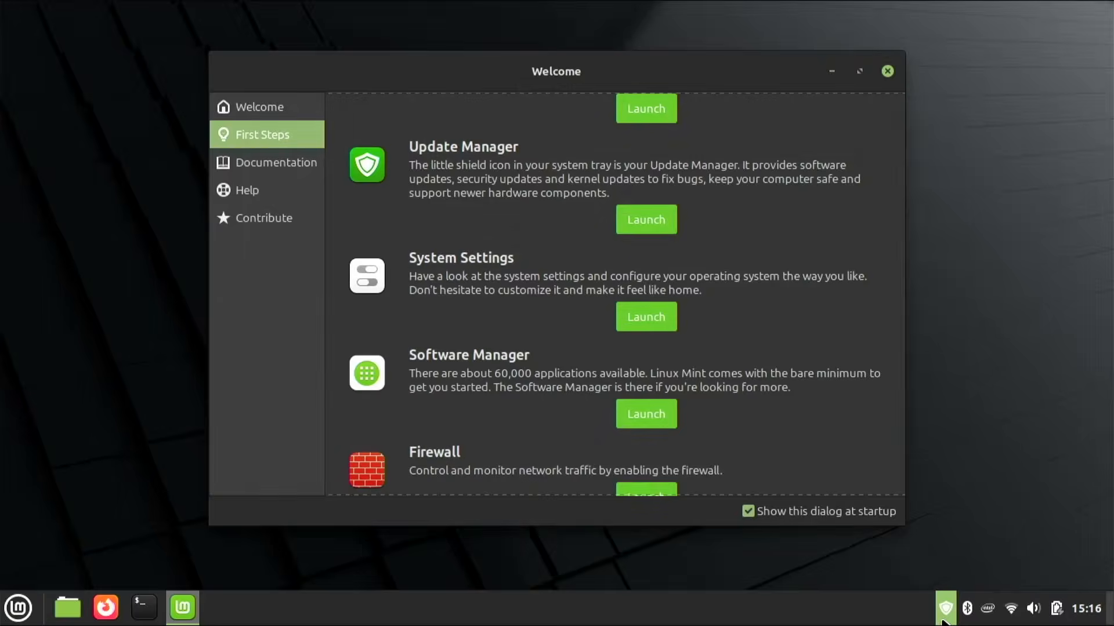
left_click(392, 123)
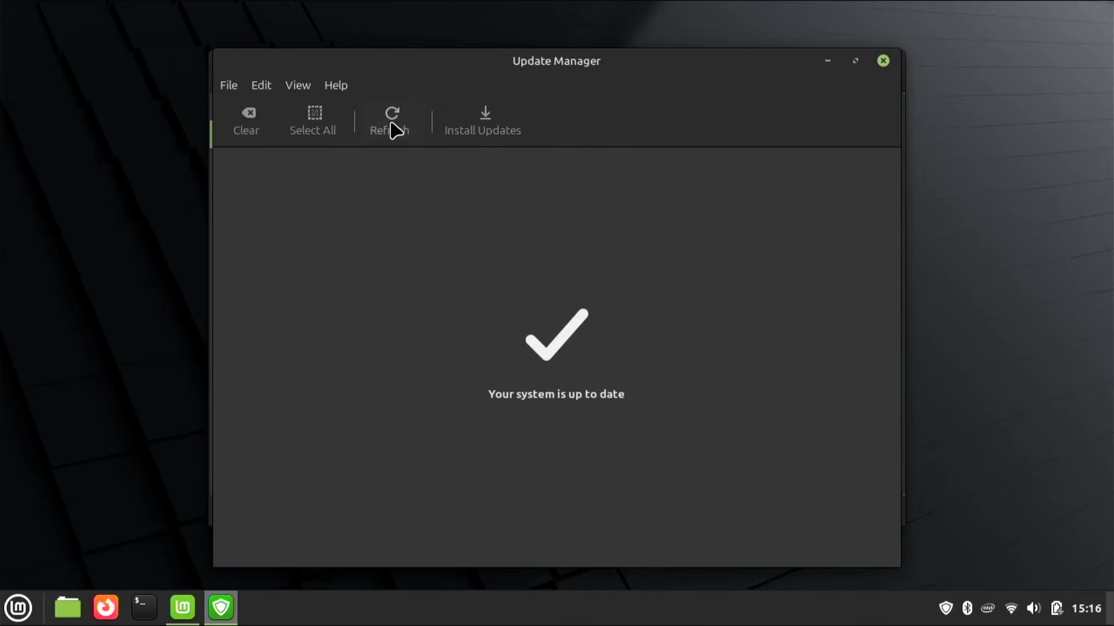
Step: Open System Snapshots (Timeshift) from the Edit menu, authenticate, and close it
left_click(226, 84)
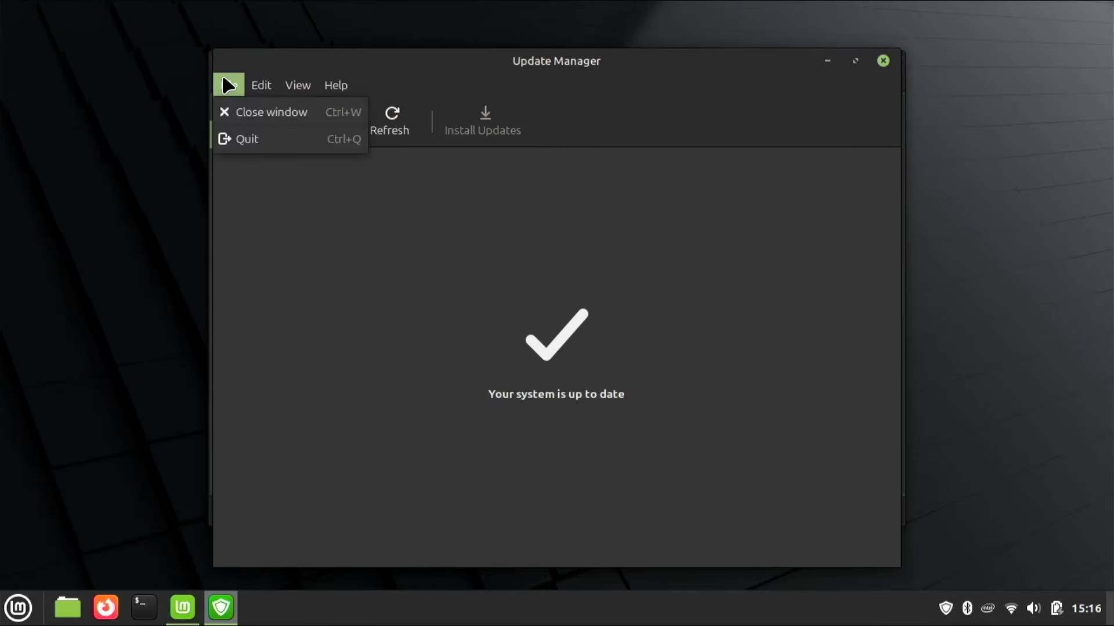
mouse_move(256, 88)
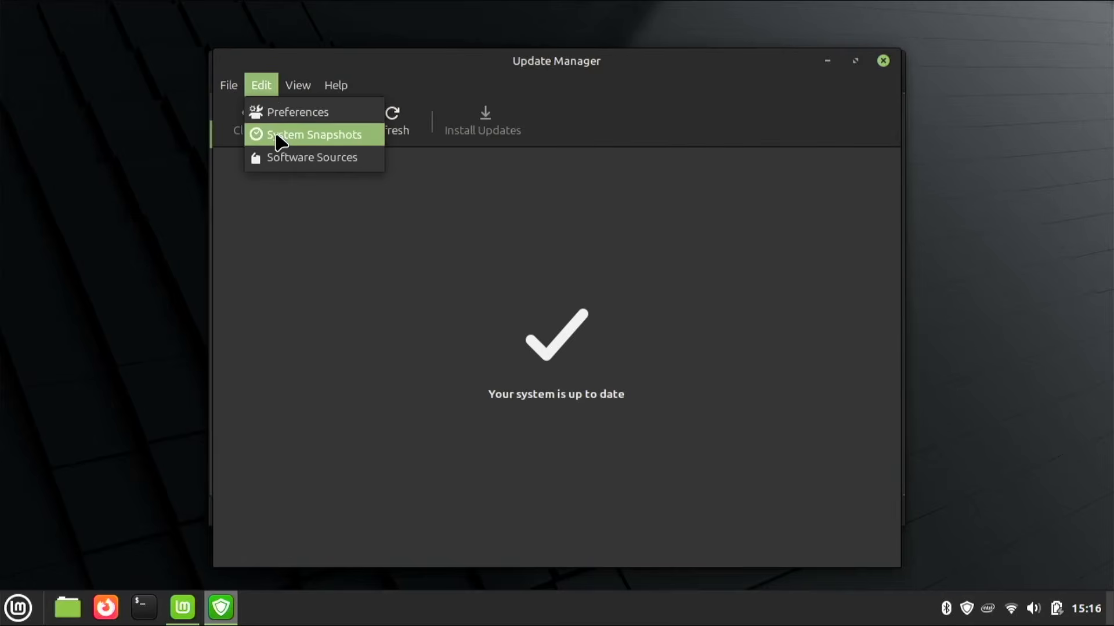
left_click(280, 139)
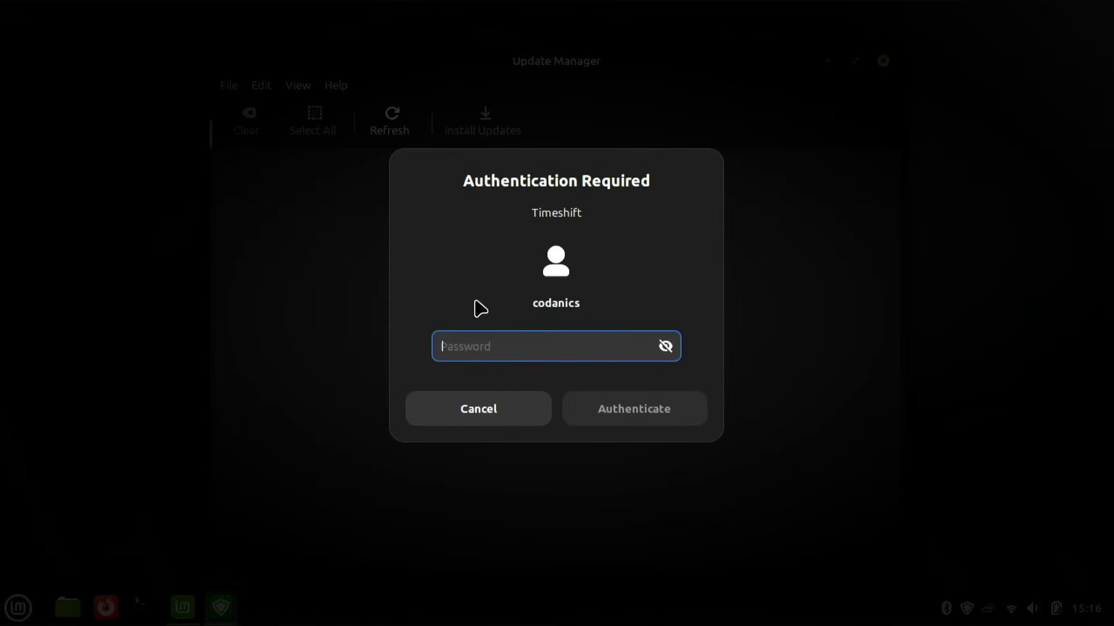
type("****")
key("Return")
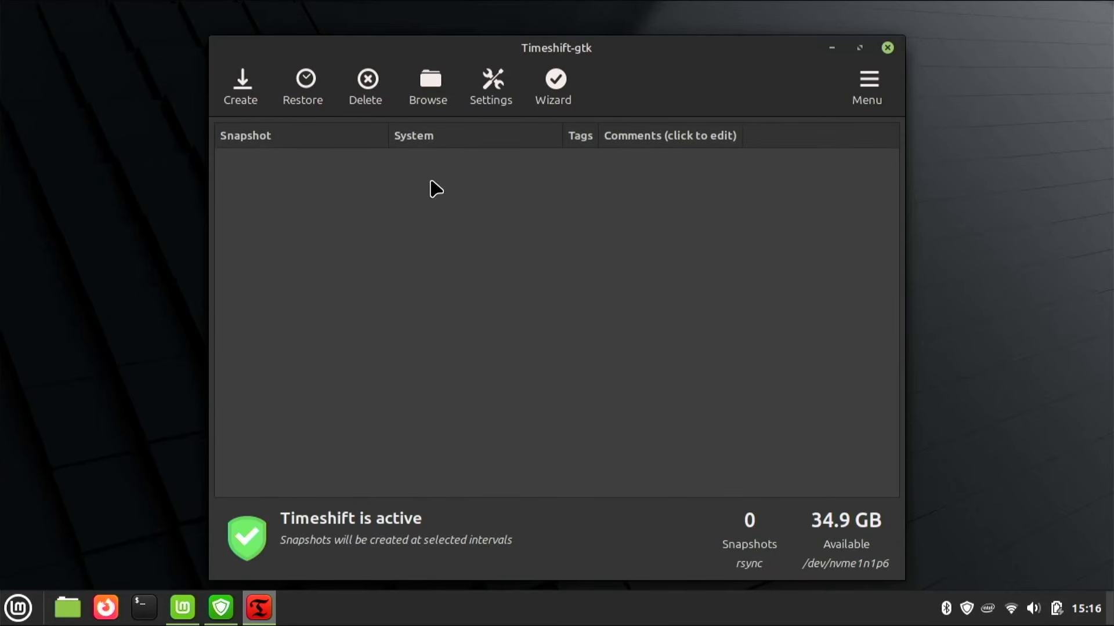
left_click(880, 49)
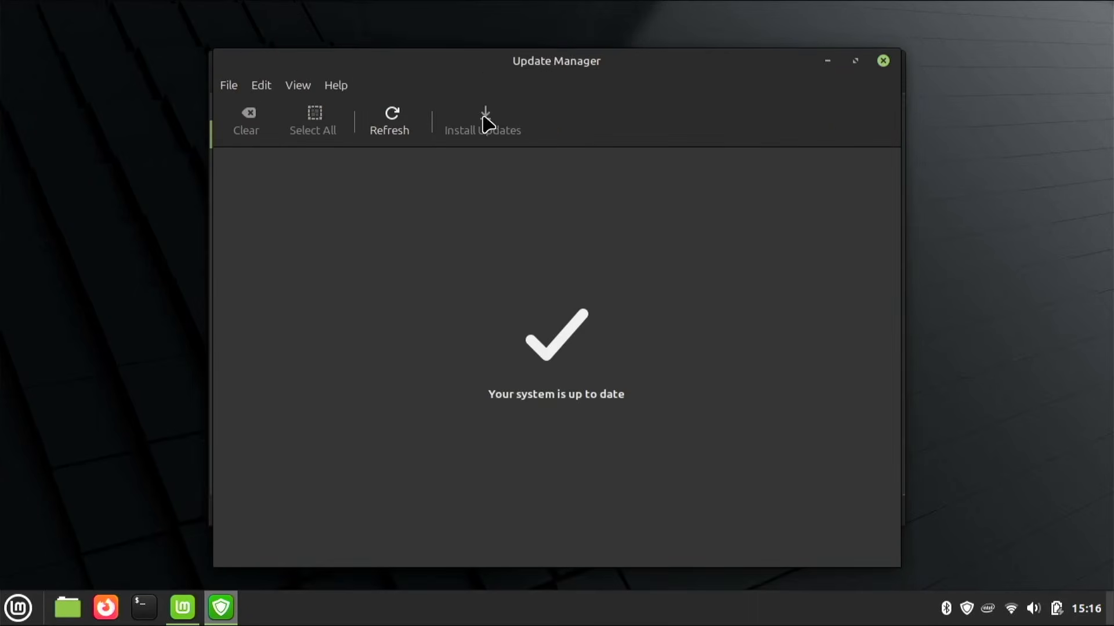
Step: Open Software Sources from the Edit menu, authenticate, and close it
left_click(270, 84)
left_click(288, 161)
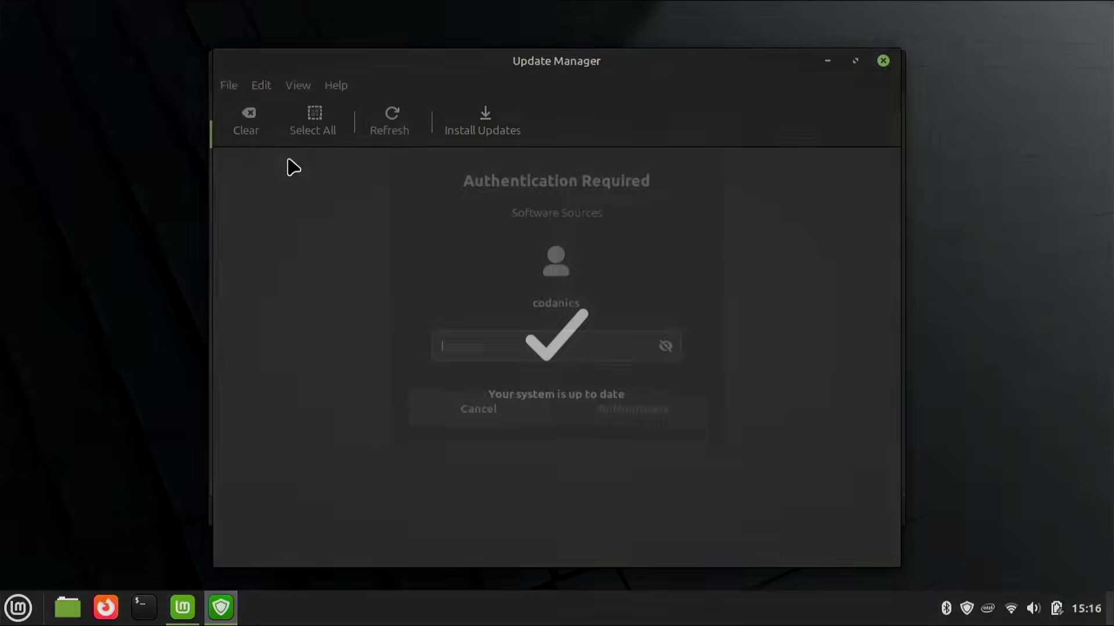
type("p")
key("Return")
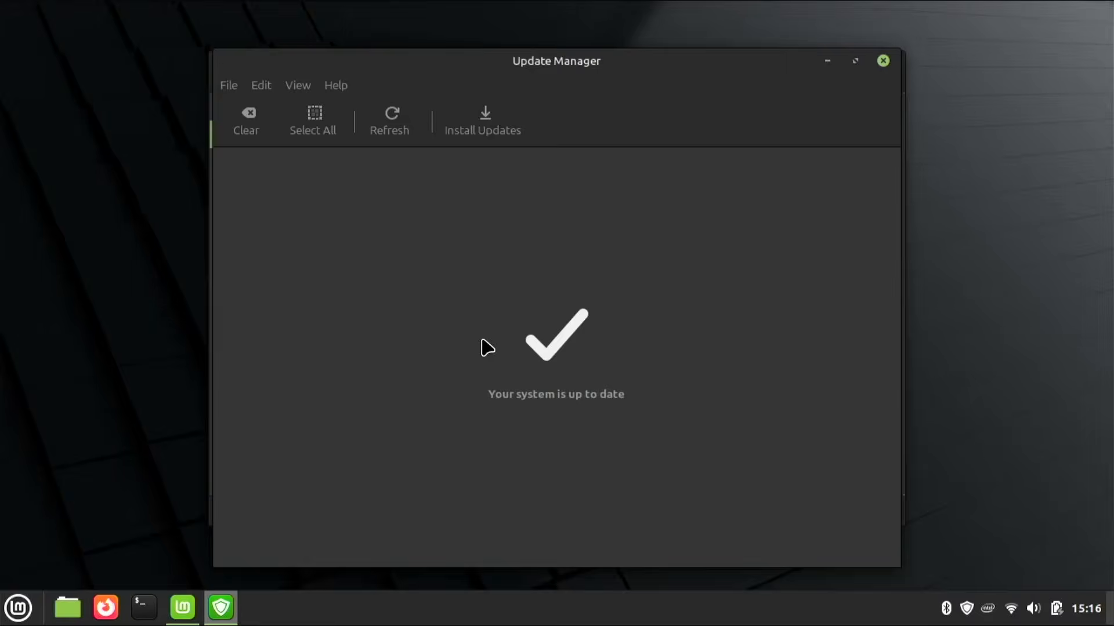
left_click(888, 71)
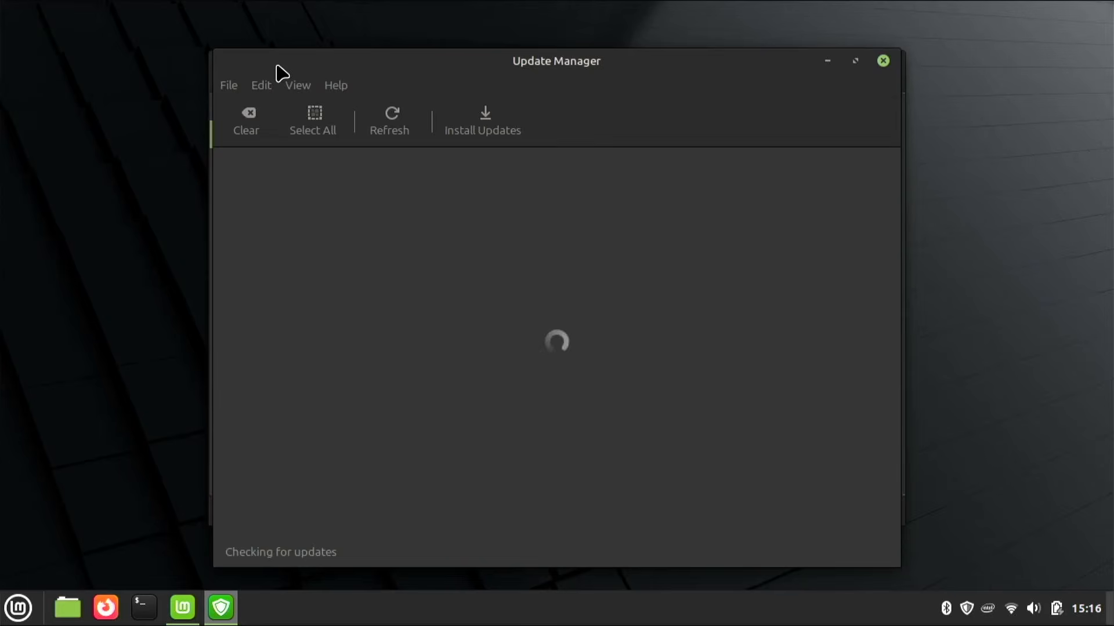
left_click(261, 86)
left_click(266, 113)
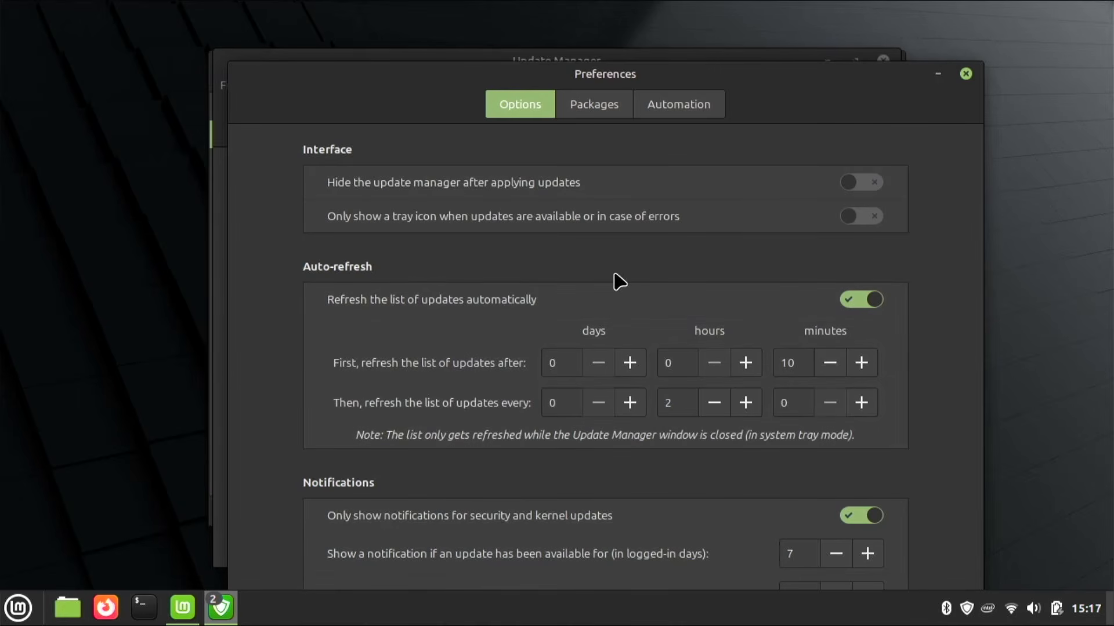
left_click(594, 112)
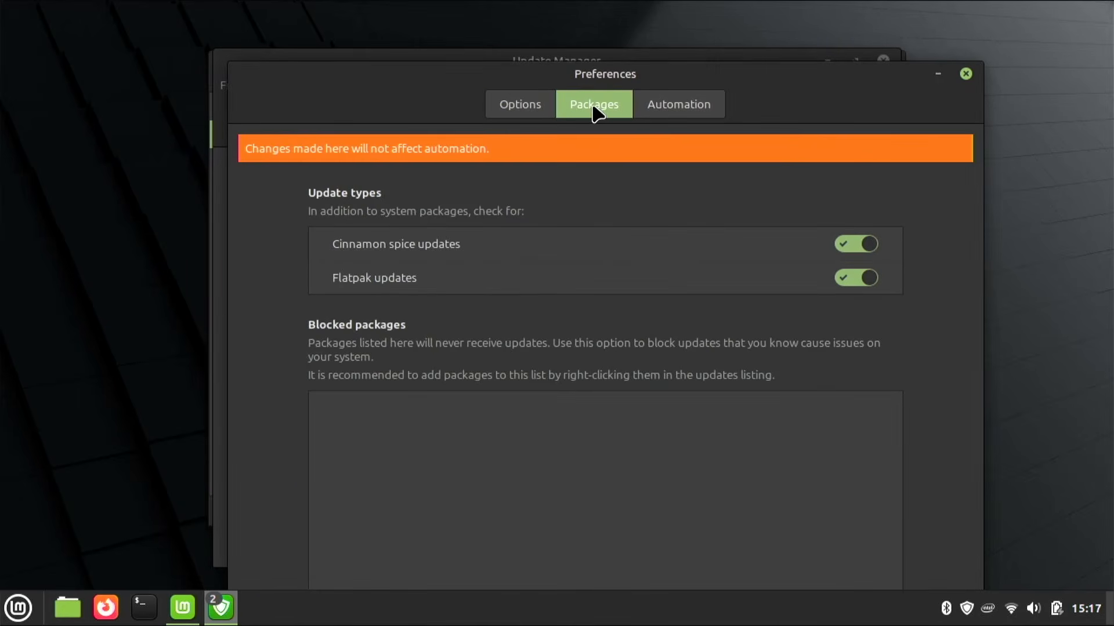
left_click(673, 113)
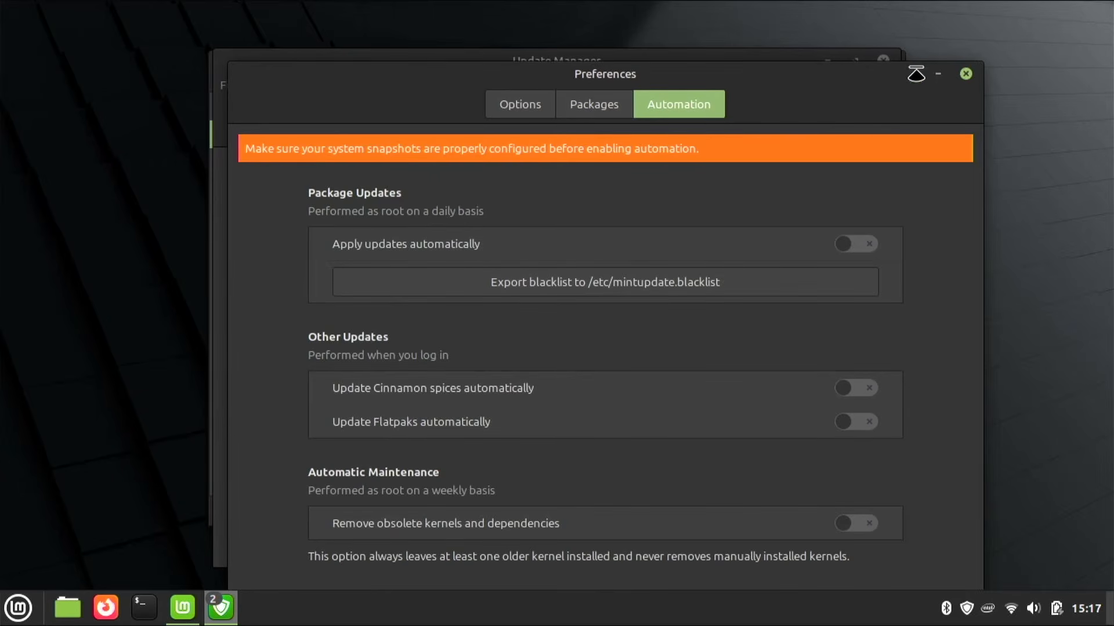
left_click(966, 73)
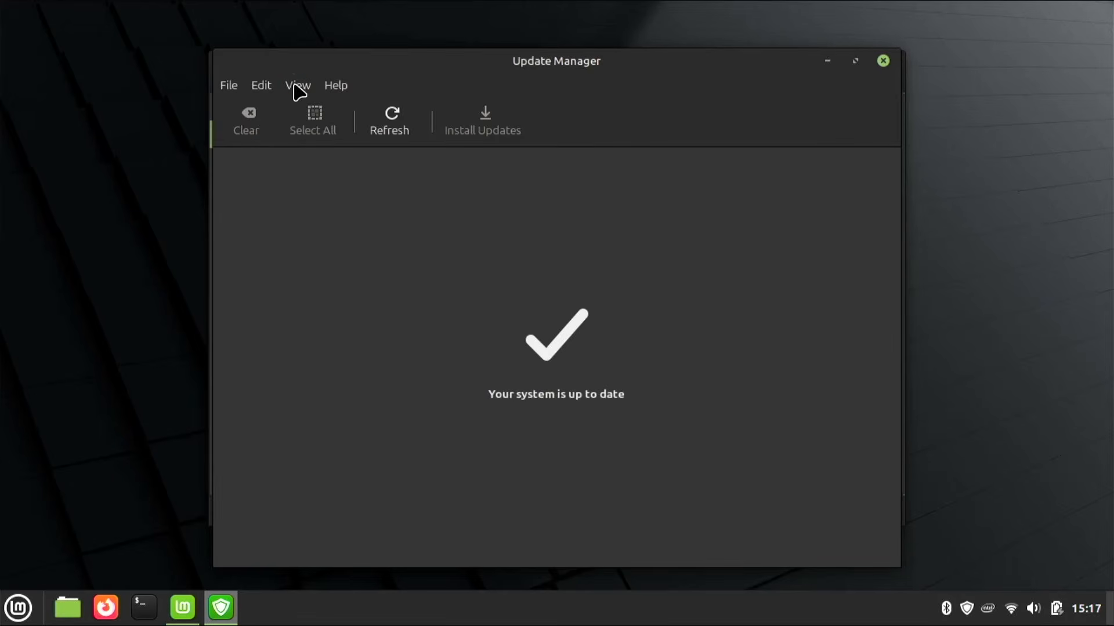
Step: Show the History of Updates, listing packages installed on 2025-10-16 with old and new versions
left_click(297, 88)
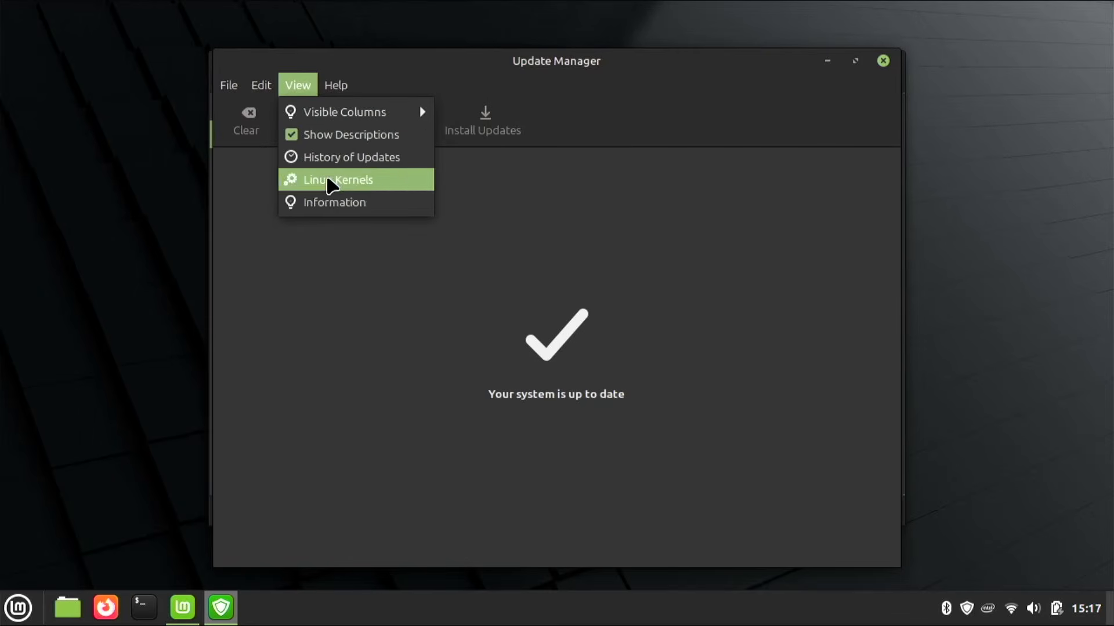
mouse_move(336, 91)
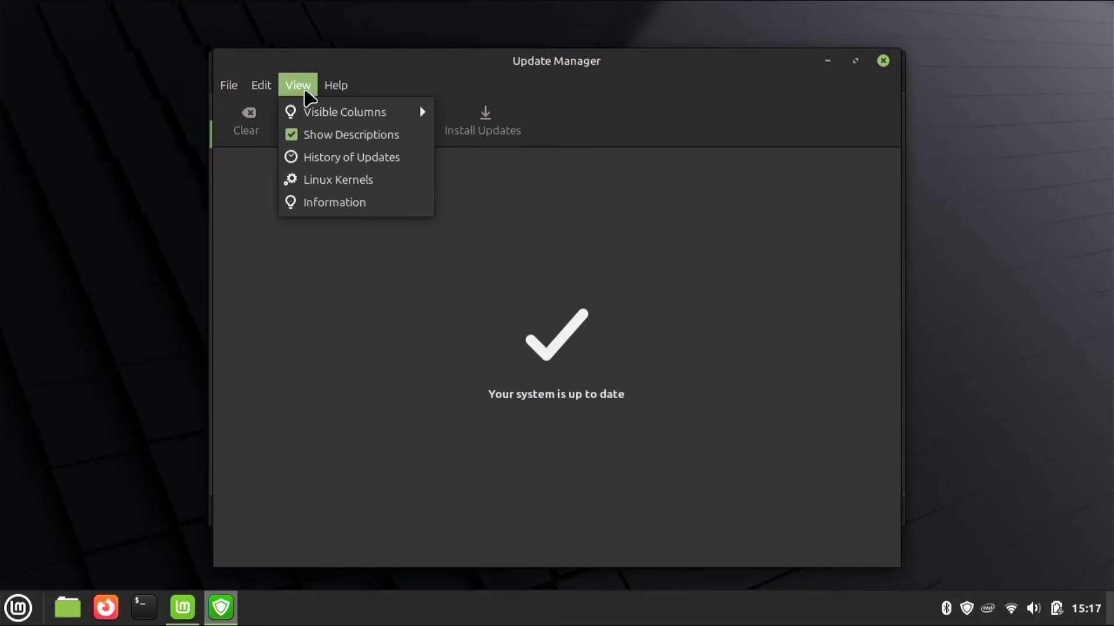
mouse_move(342, 114)
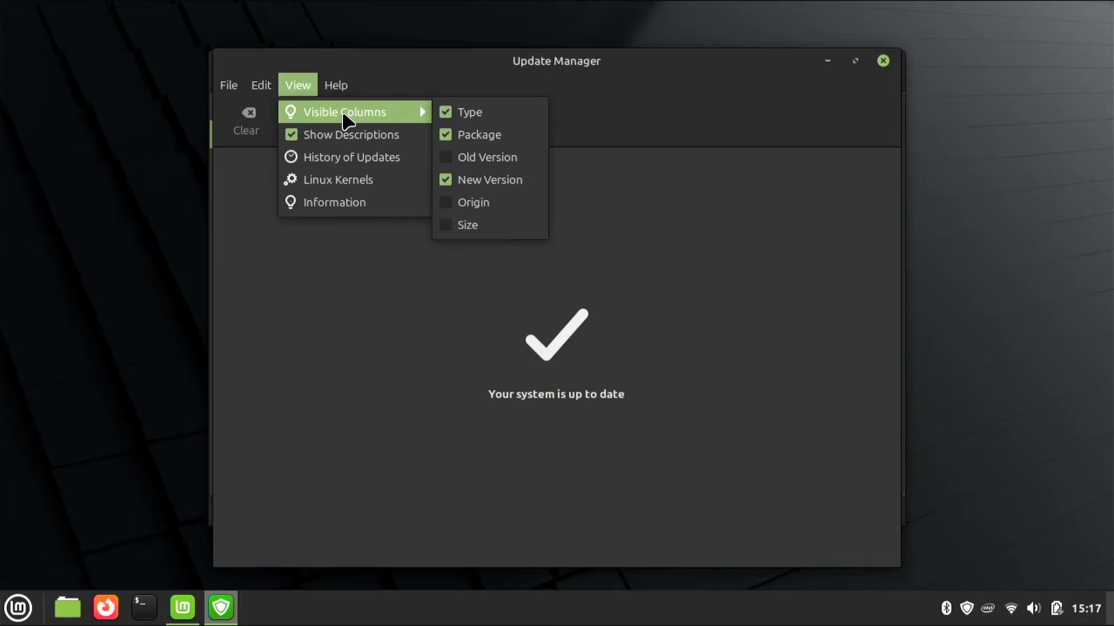
left_click(362, 165)
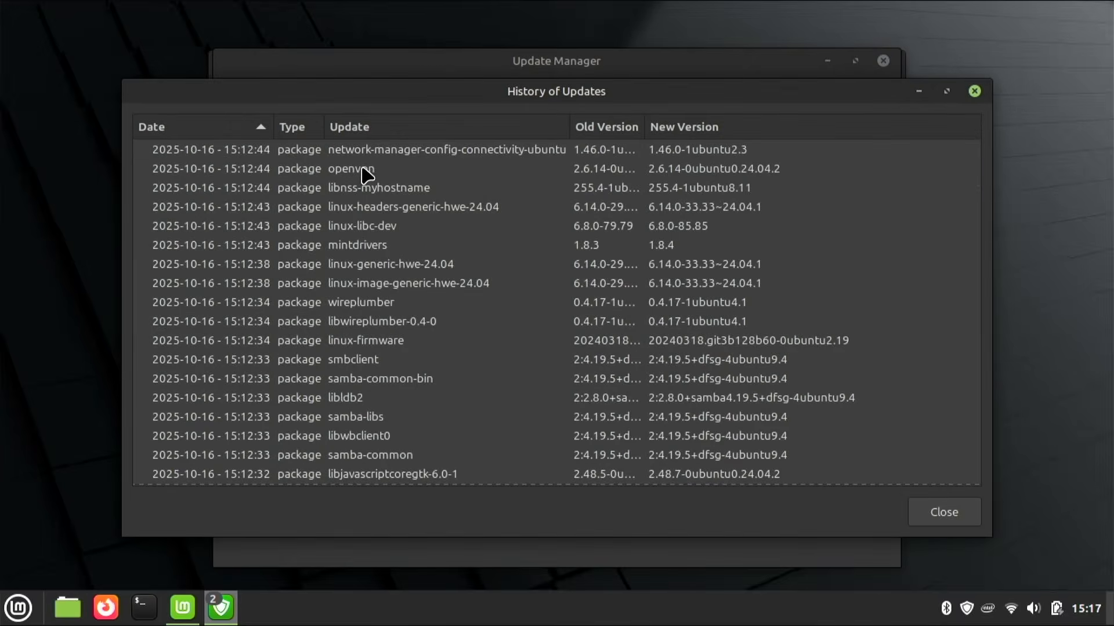
scroll(400, 319, "down", 10)
scroll(402, 319, "up", 10)
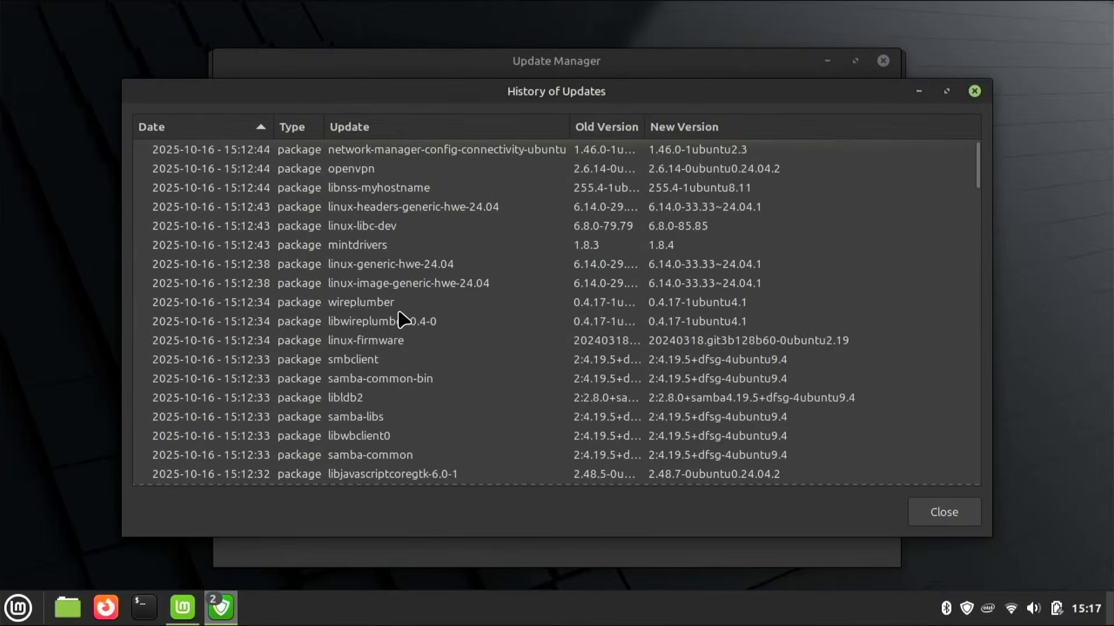
Step: Close the update history window
left_click(974, 92)
left_click(230, 87)
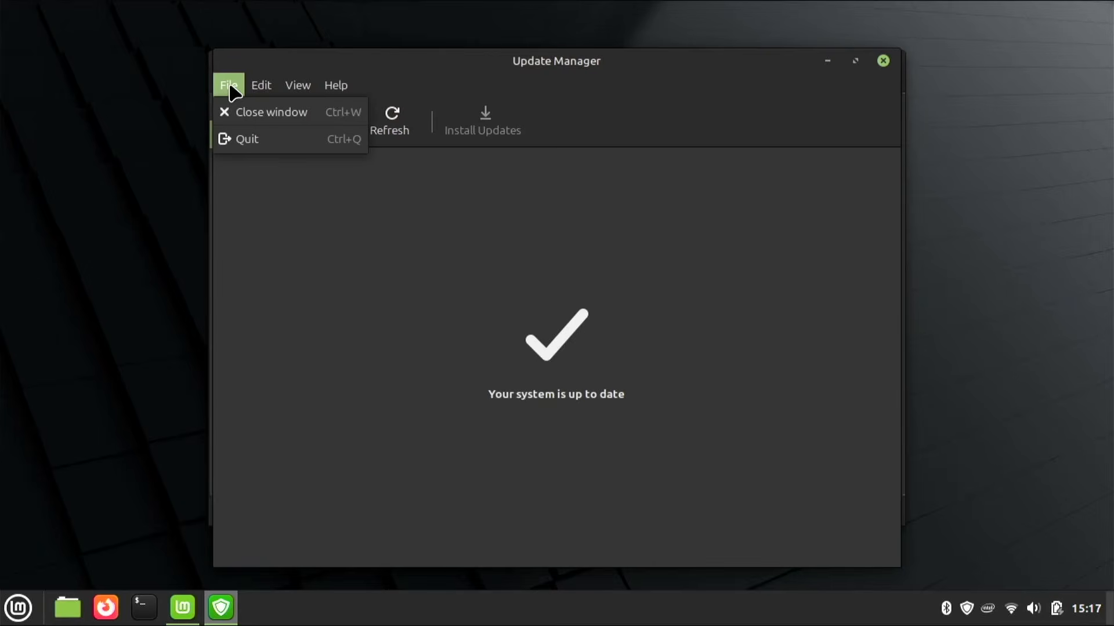
mouse_move(261, 89)
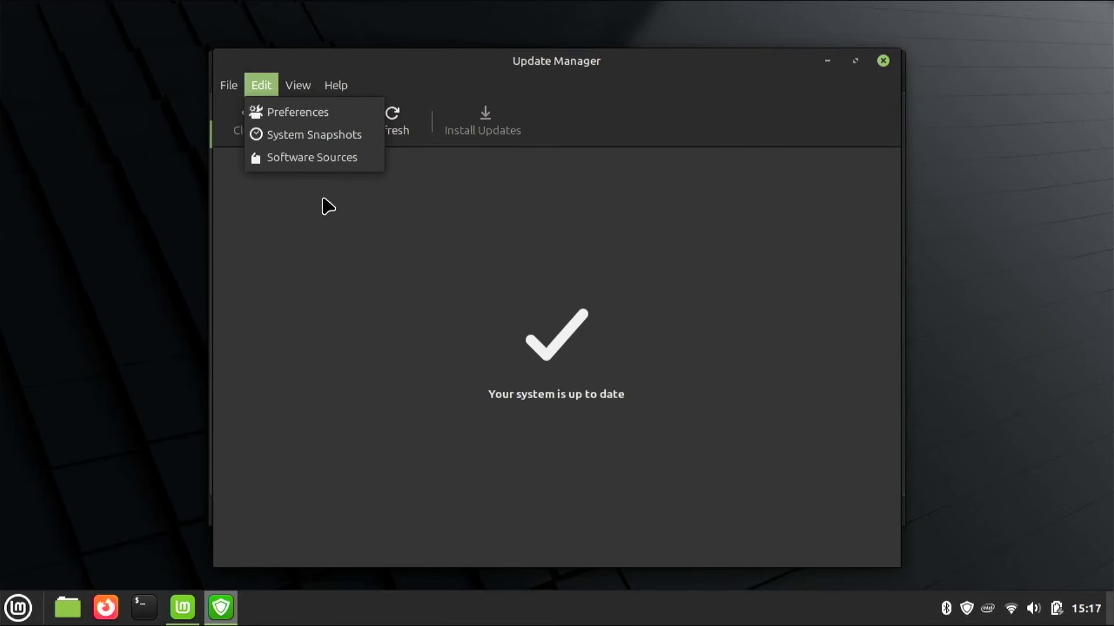
Step: Quit Update Manager and launch Software Manager from the Welcome screen's First Steps page
left_click(882, 69)
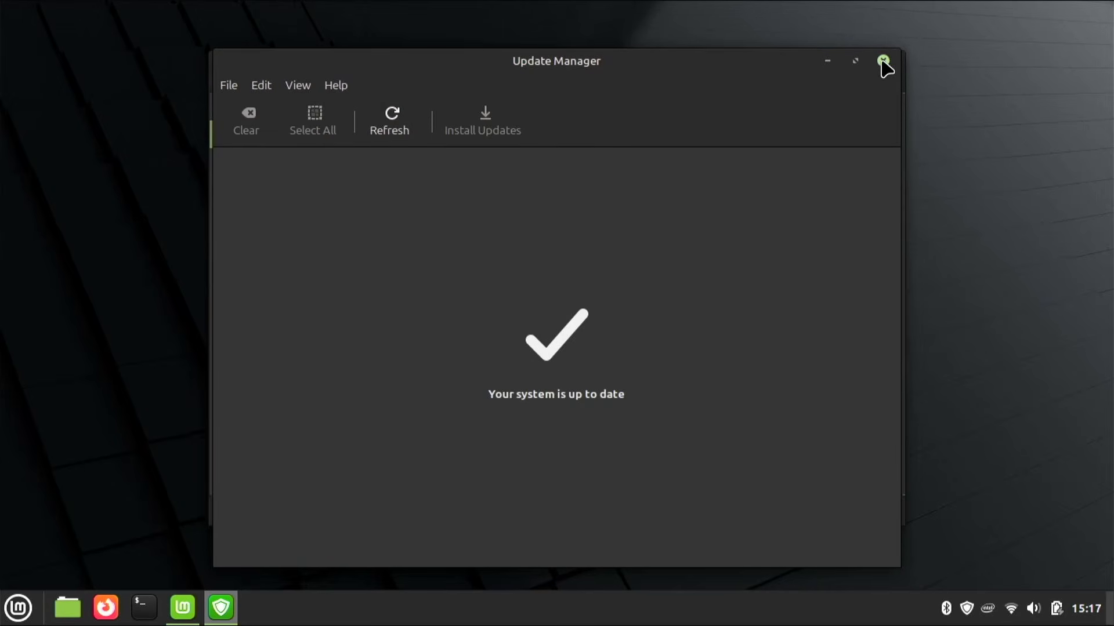
left_click(882, 62)
scroll(775, 385, "down", 1)
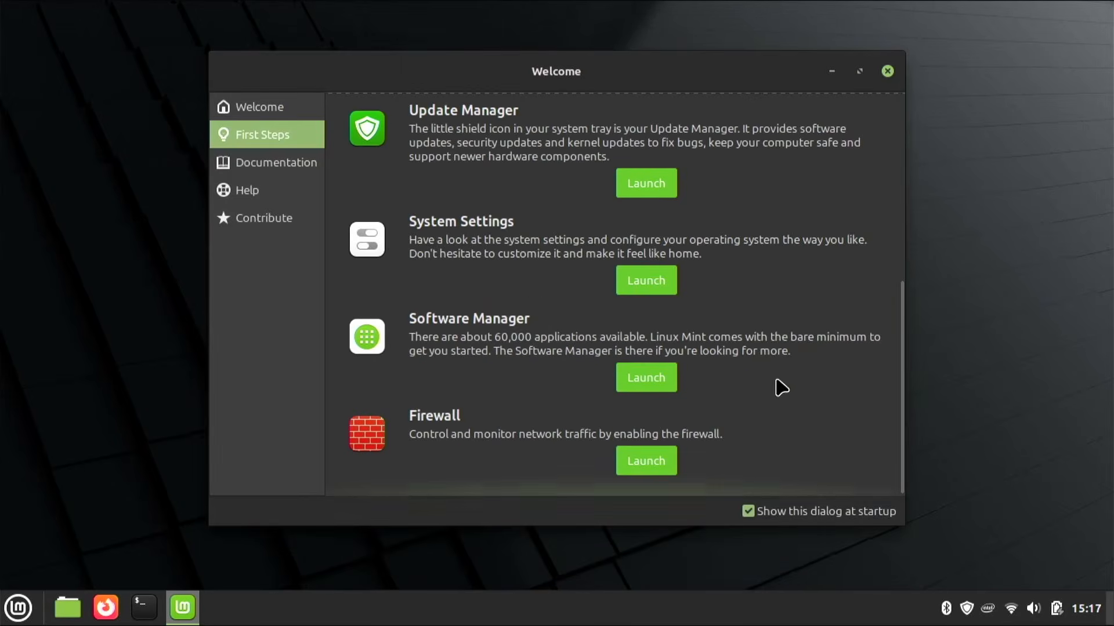
left_click(655, 383)
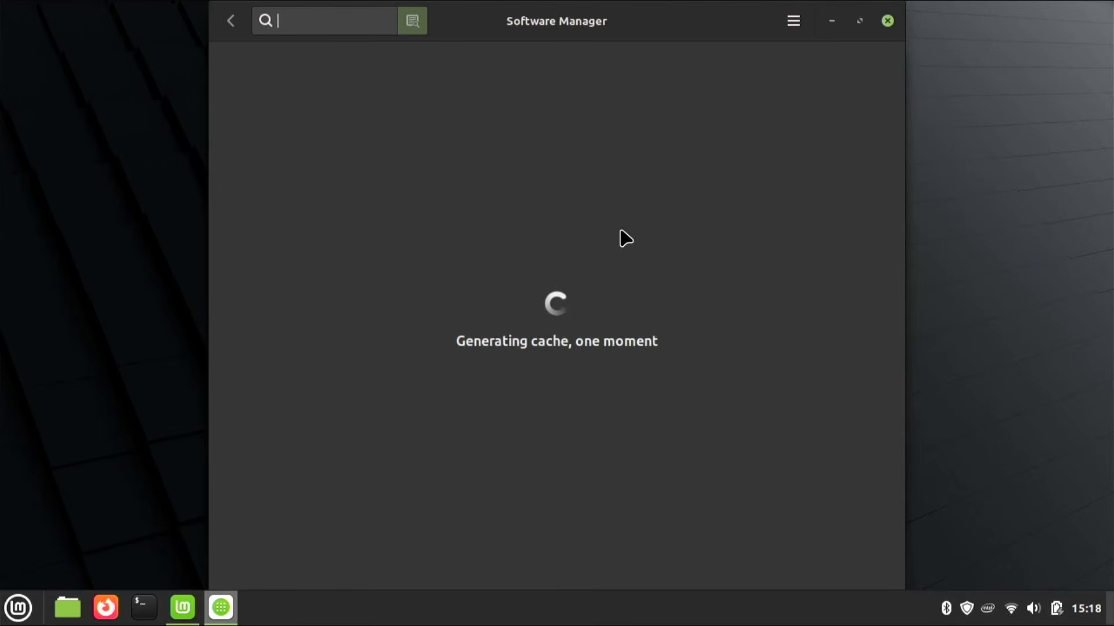
Step: Move and maximize the Software Manager window, then bring the Welcome window back in front
left_click_drag(635, 19, 537, 92)
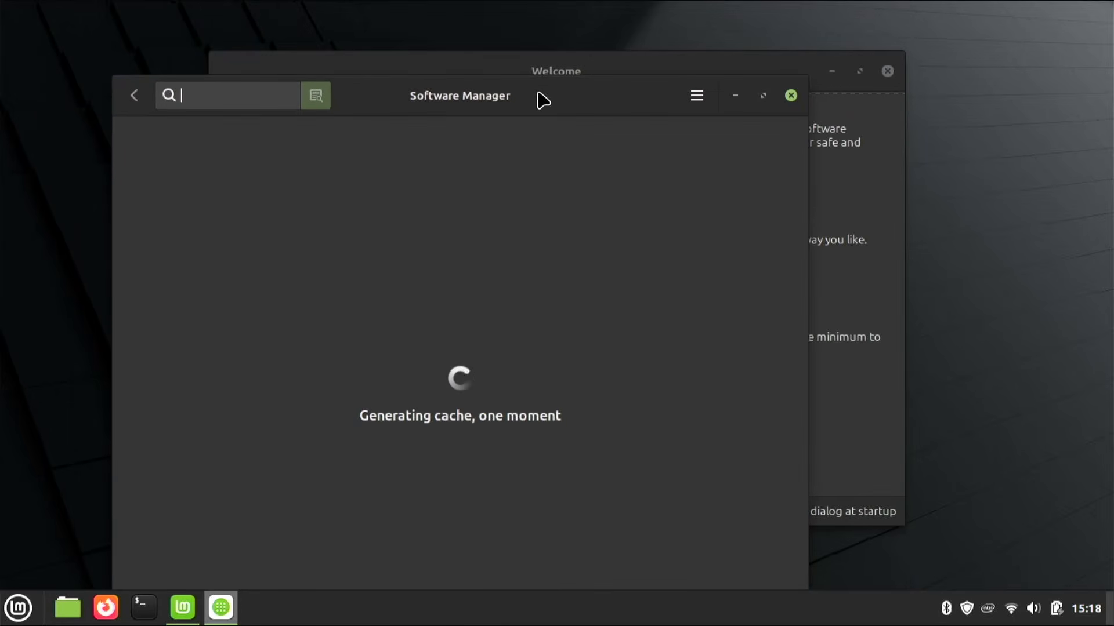
double_click(542, 99)
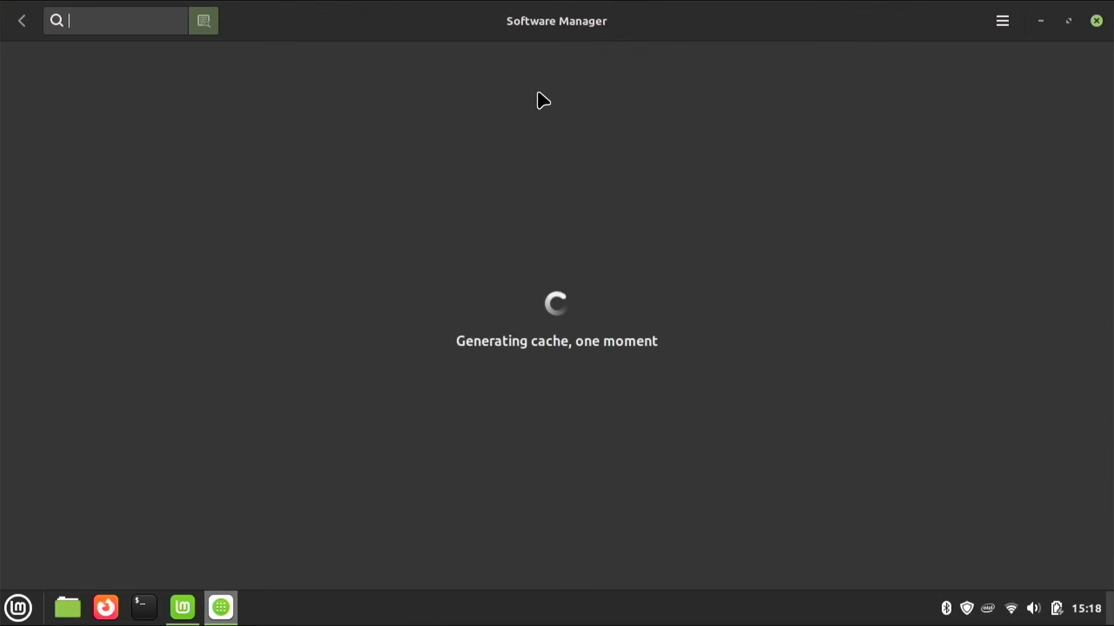
left_click(251, 514)
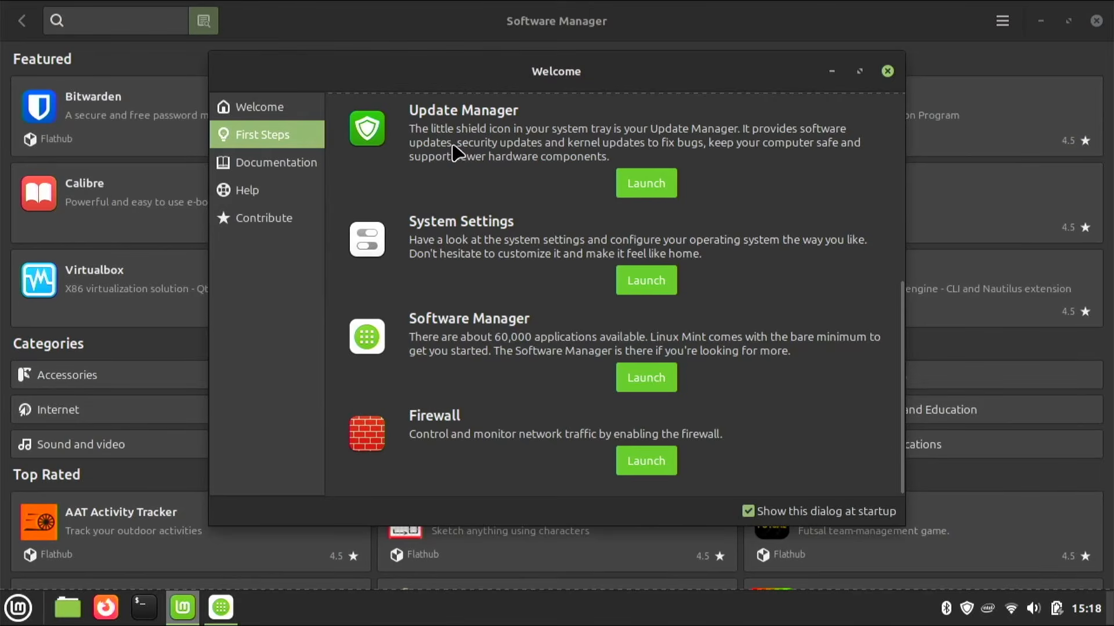
Step: Install Discord, accepting the extra software it requires
left_click(833, 71)
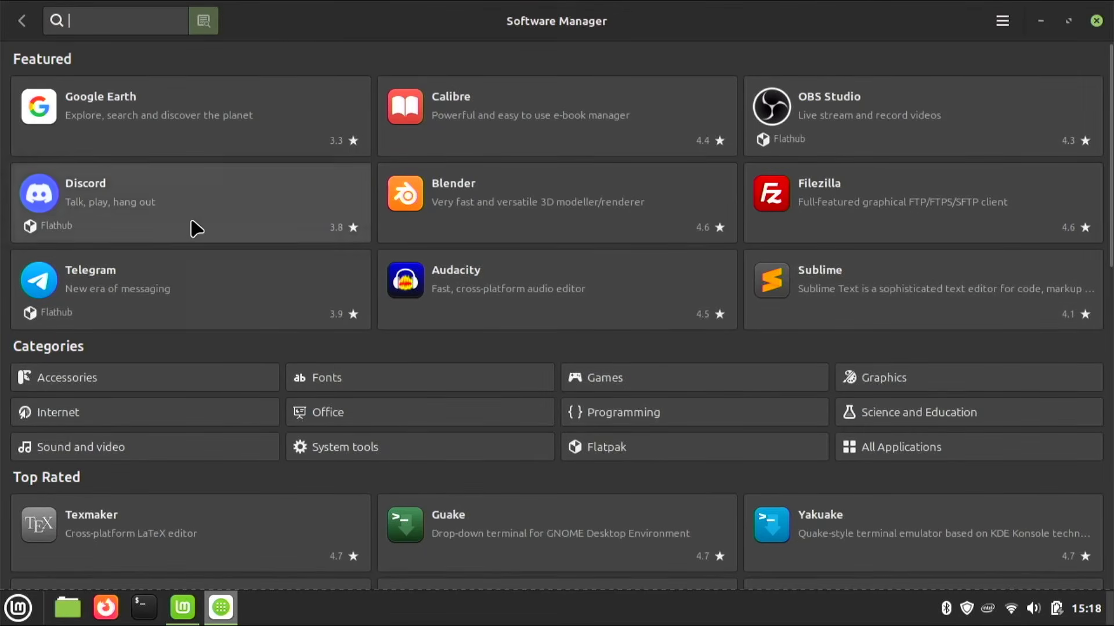
left_click(167, 210)
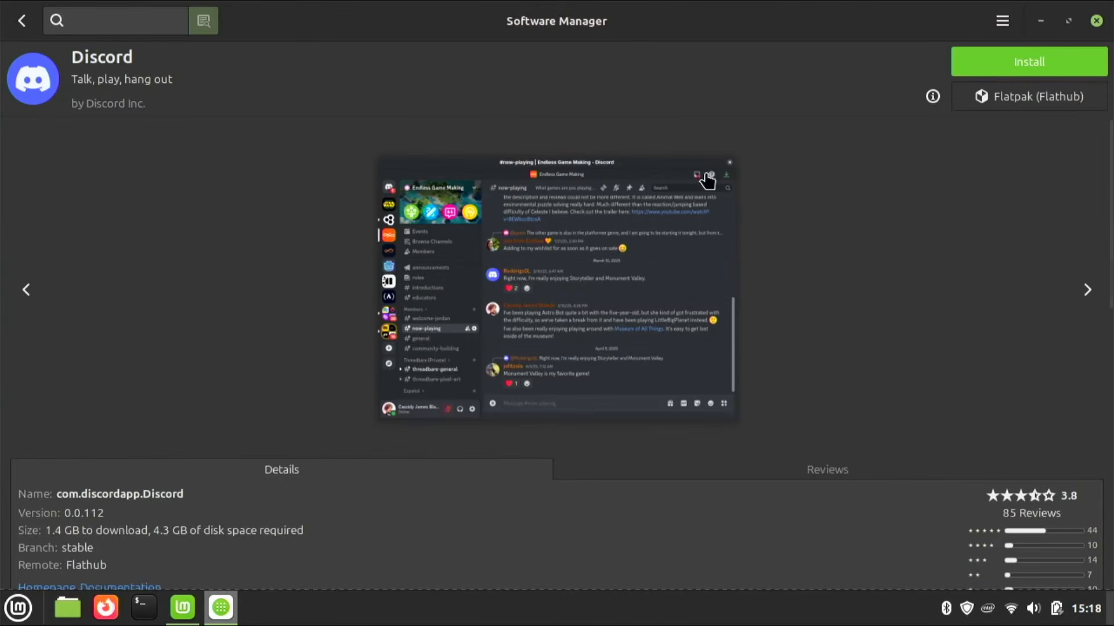
left_click(1024, 60)
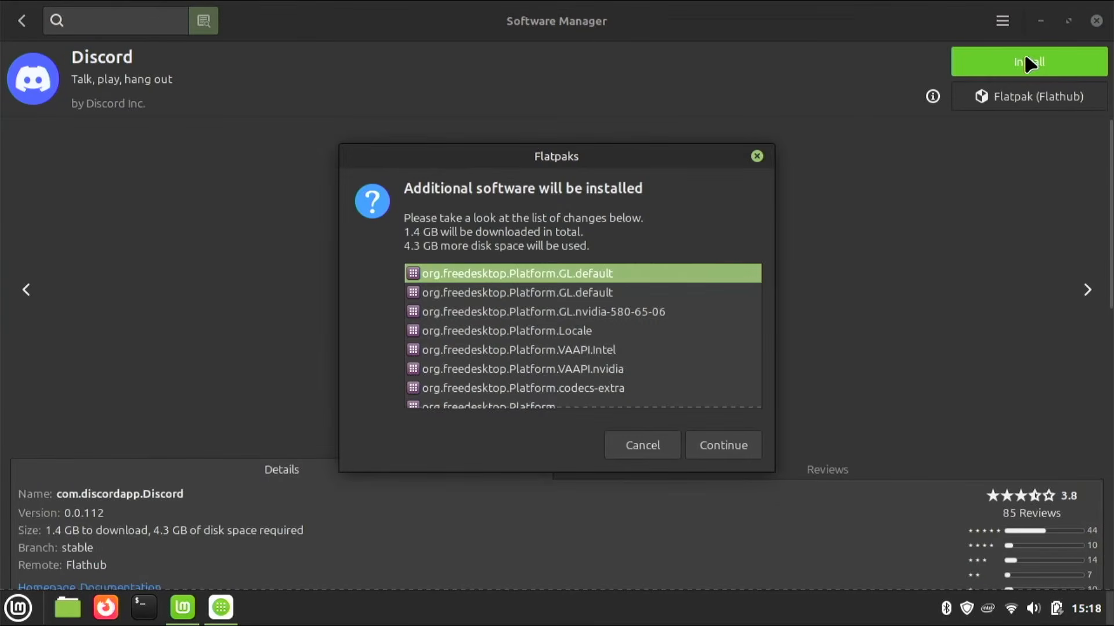
left_click(719, 449)
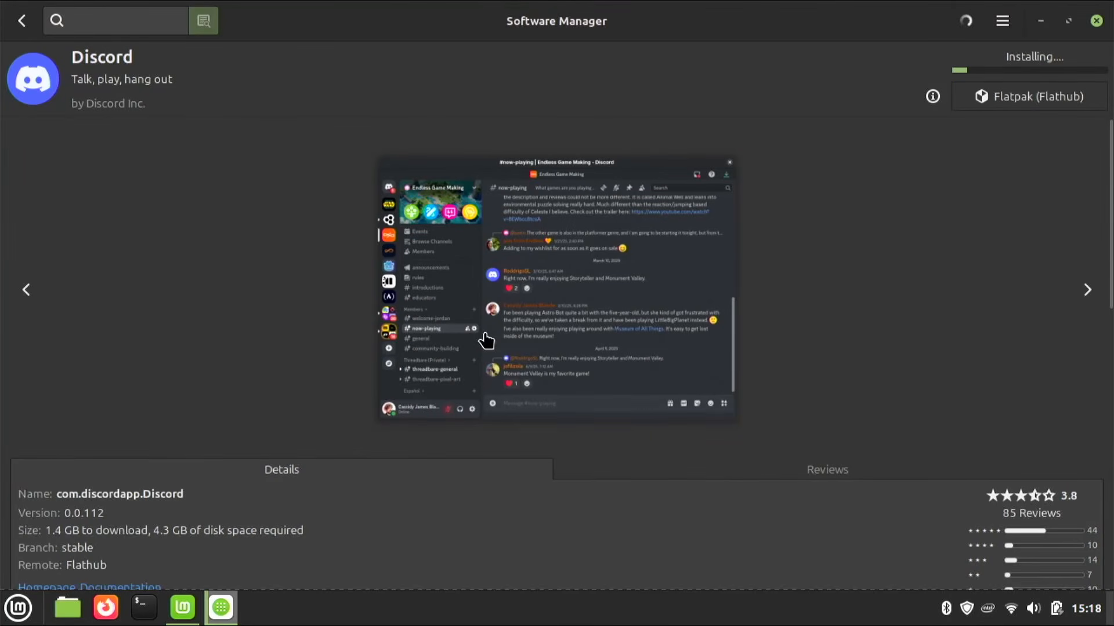
left_click(23, 23)
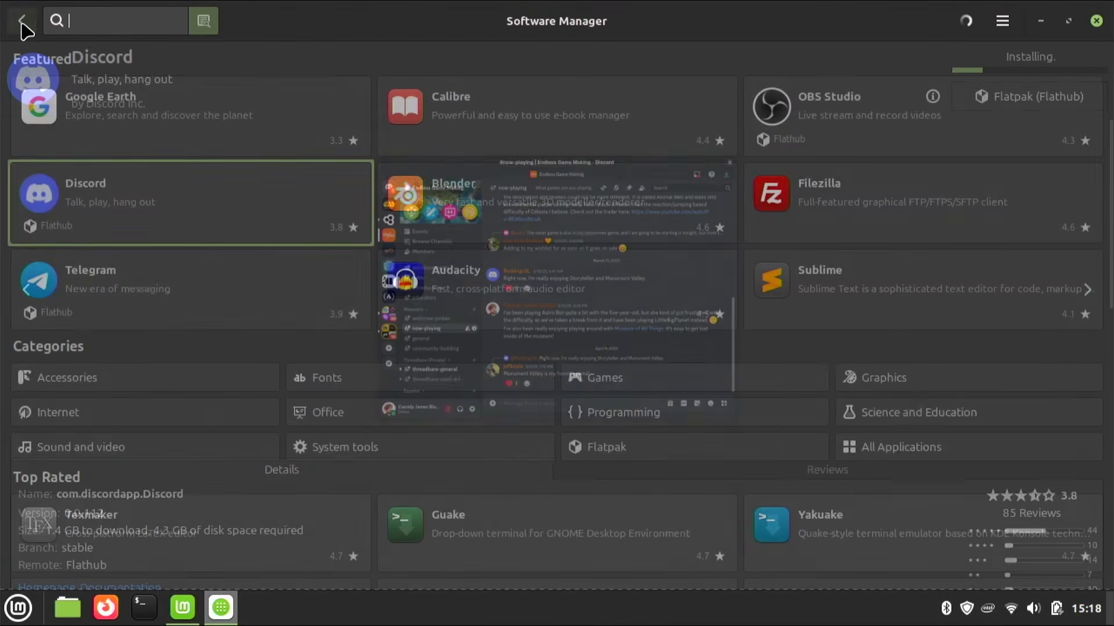
Step: Install Telegram, accepting the extra Flatpak runtimes it needs
left_click(149, 323)
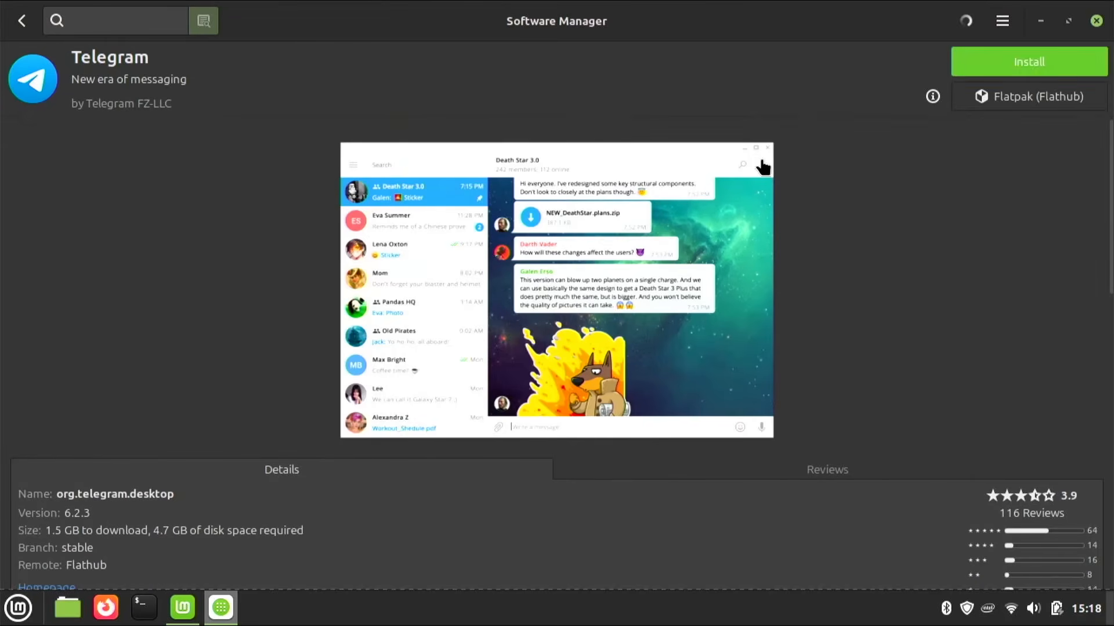
left_click(1026, 75)
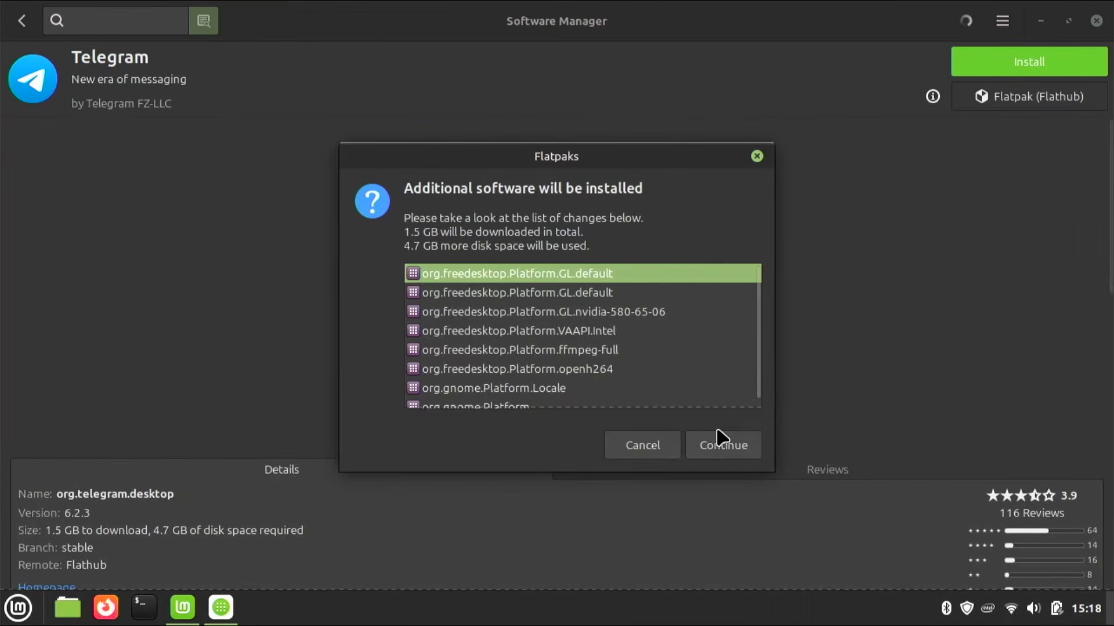
left_click(722, 441)
left_click(23, 22)
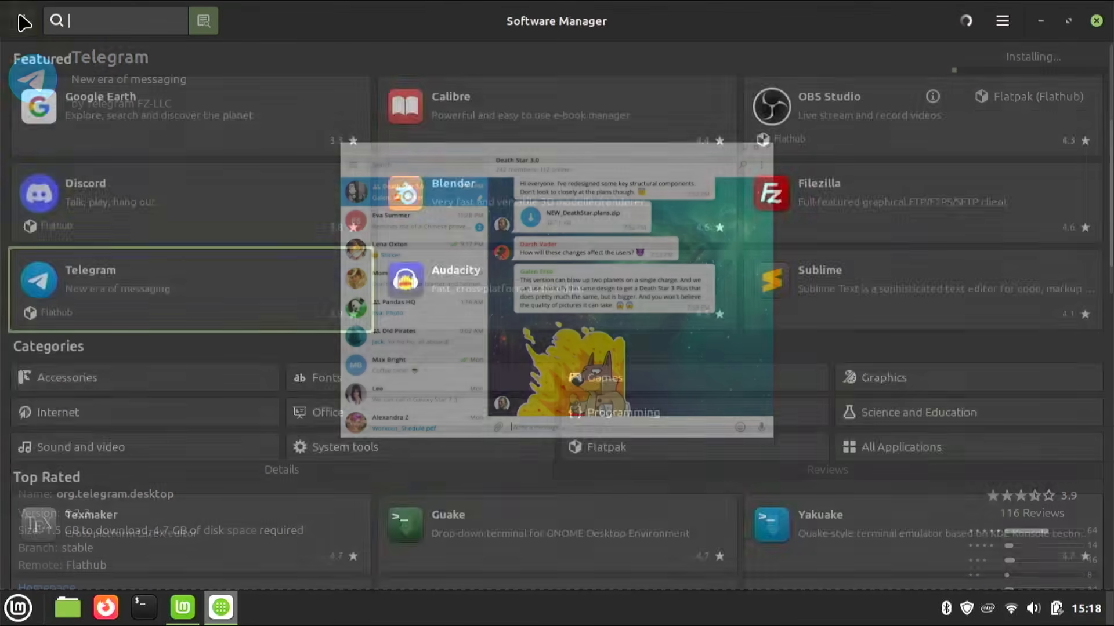
Step: Install Sublime Text, authorising with the account password, and return to Featured apps
left_click(858, 291)
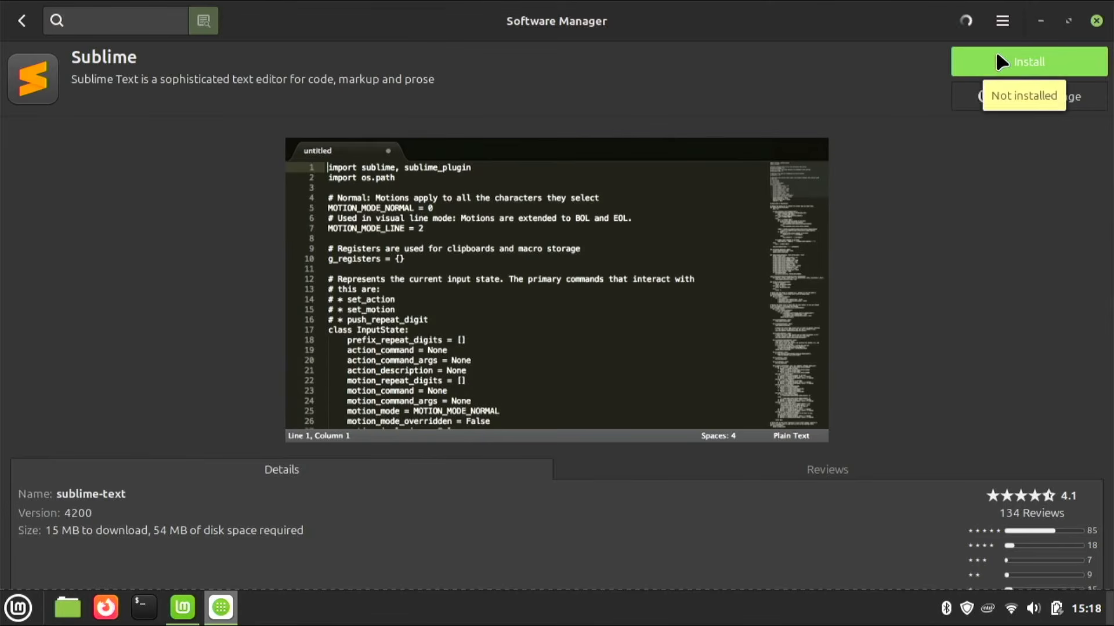
left_click(997, 55)
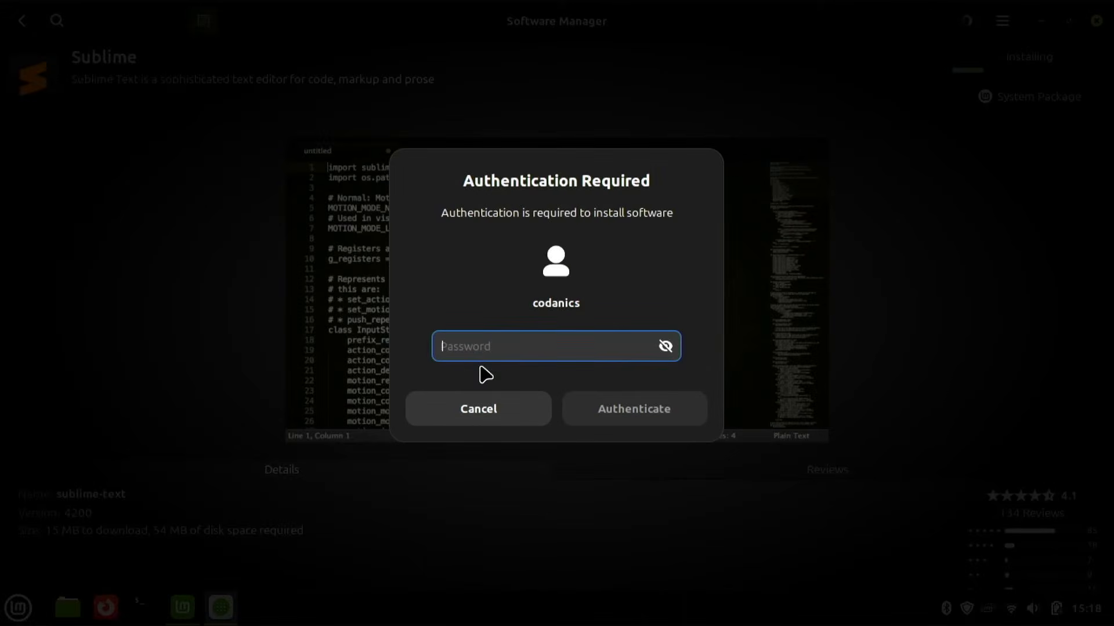
type("••")
key("Return")
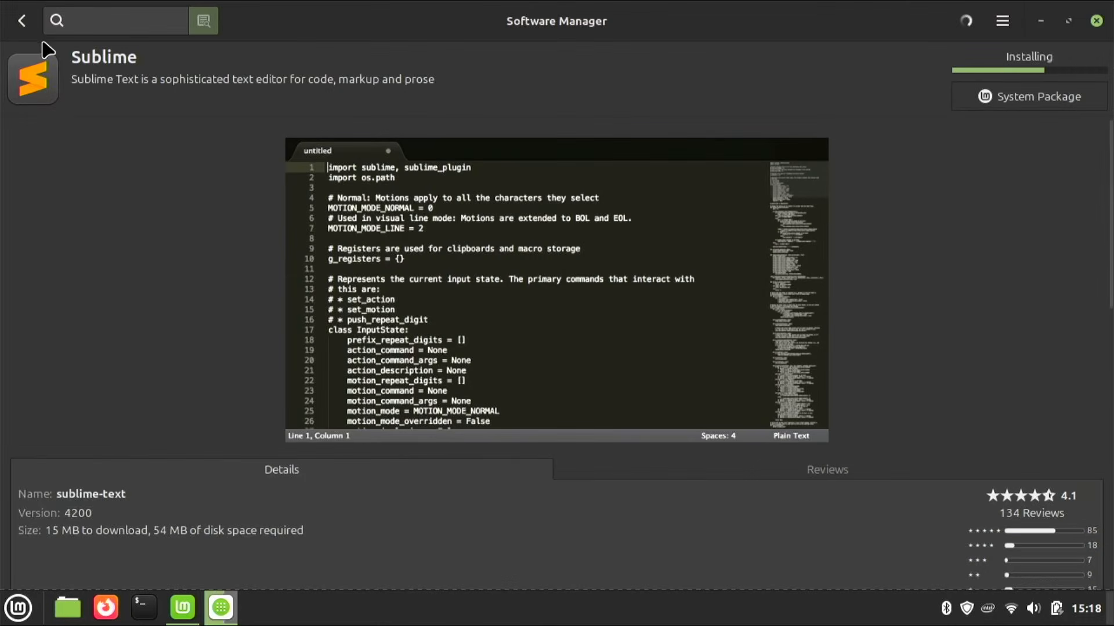
left_click(21, 23)
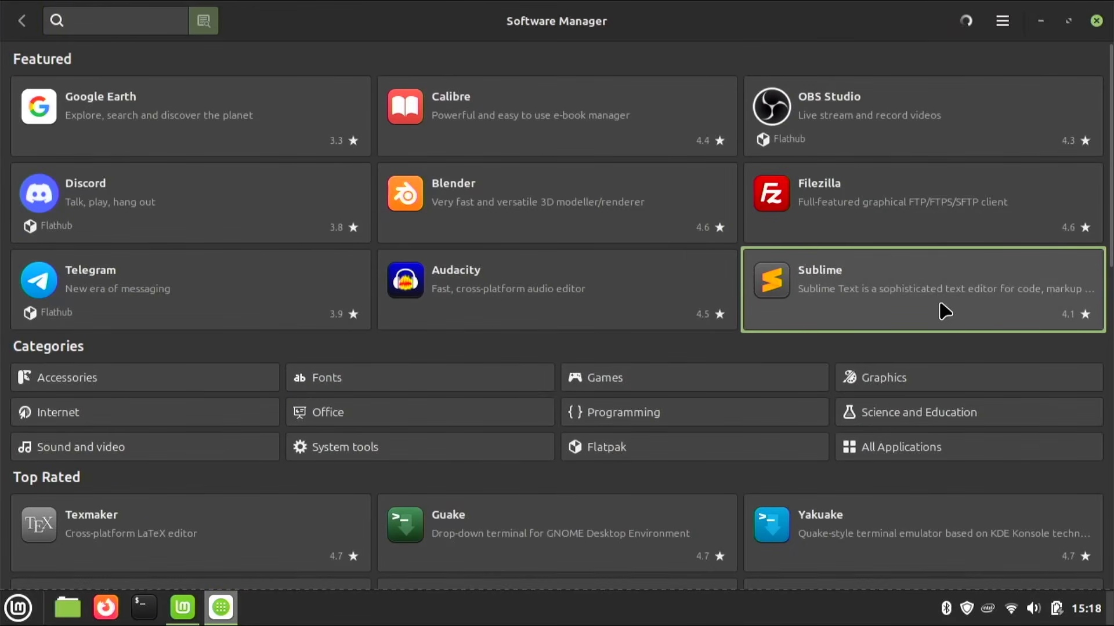
Step: Browse the Software Manager home page and open the Internet category
scroll(941, 292, "down", 5)
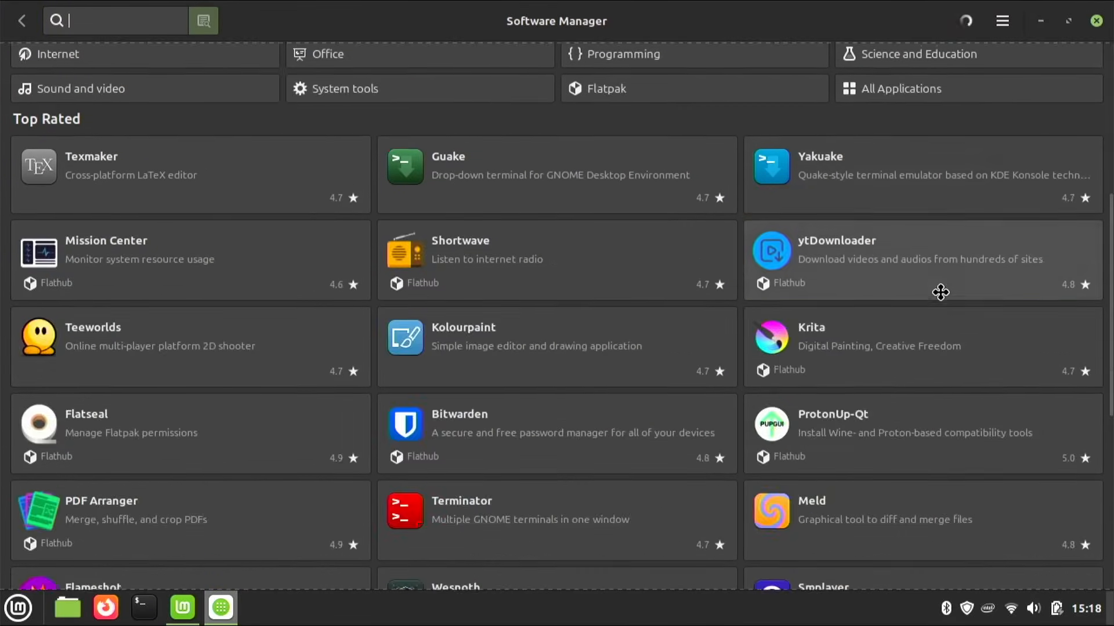
scroll(941, 292, "up", 5)
scroll(940, 291, "down", 6)
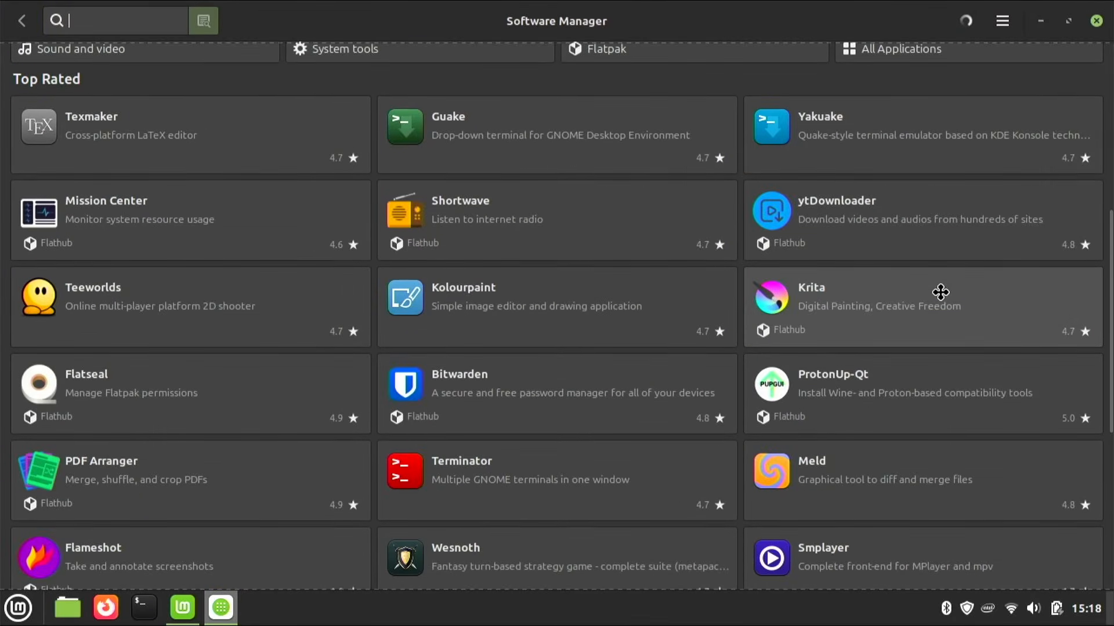
scroll(940, 292, "down", 1)
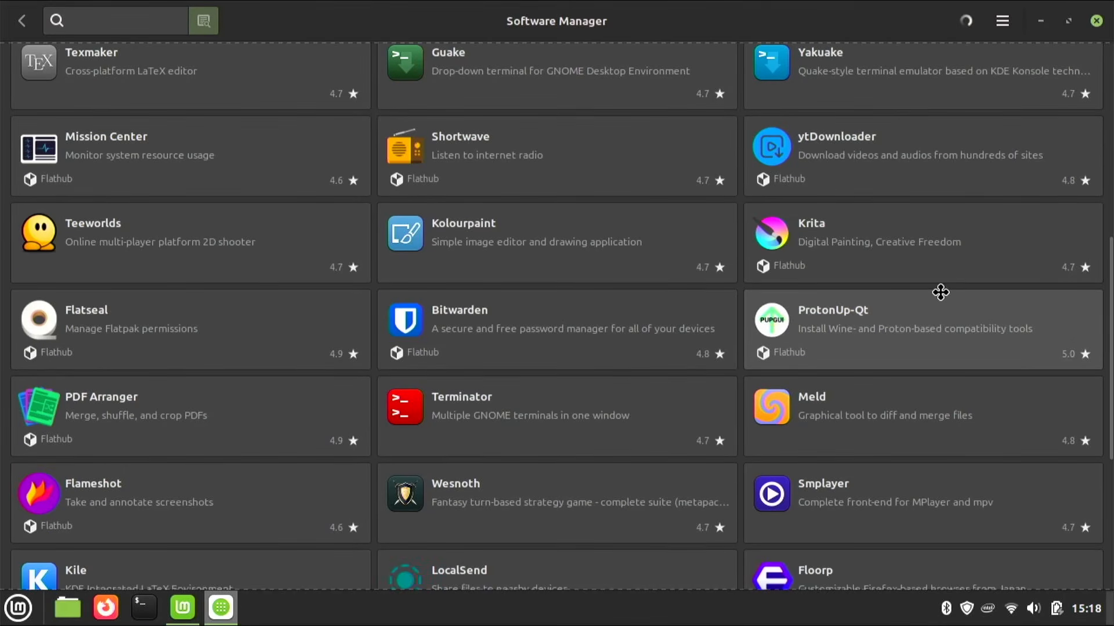
scroll(940, 292, "down", 5)
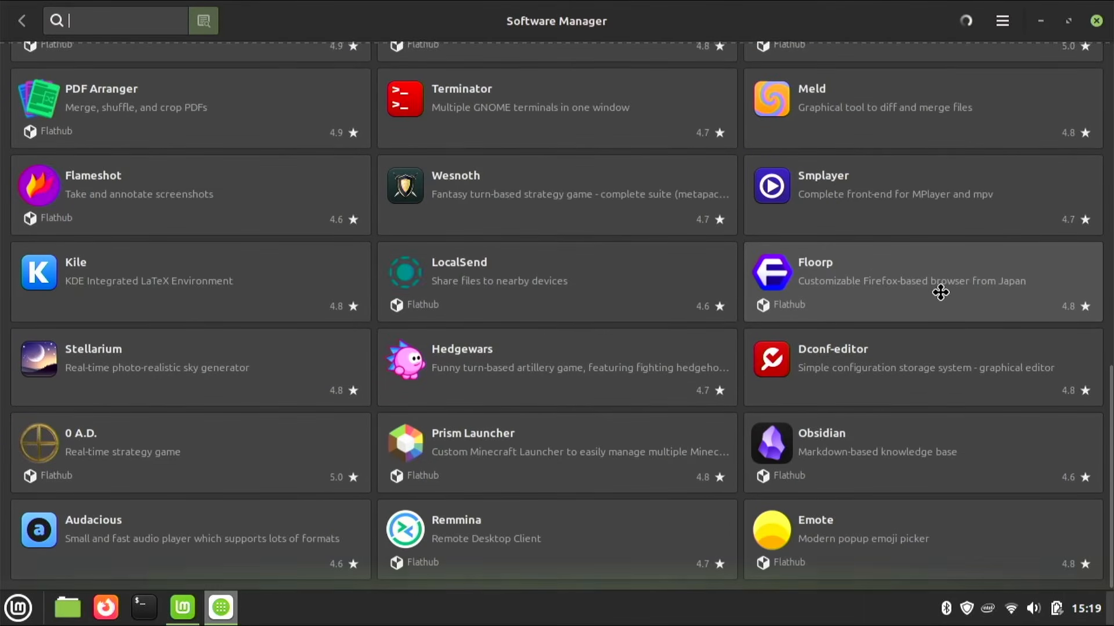
scroll(941, 292, "up", 10)
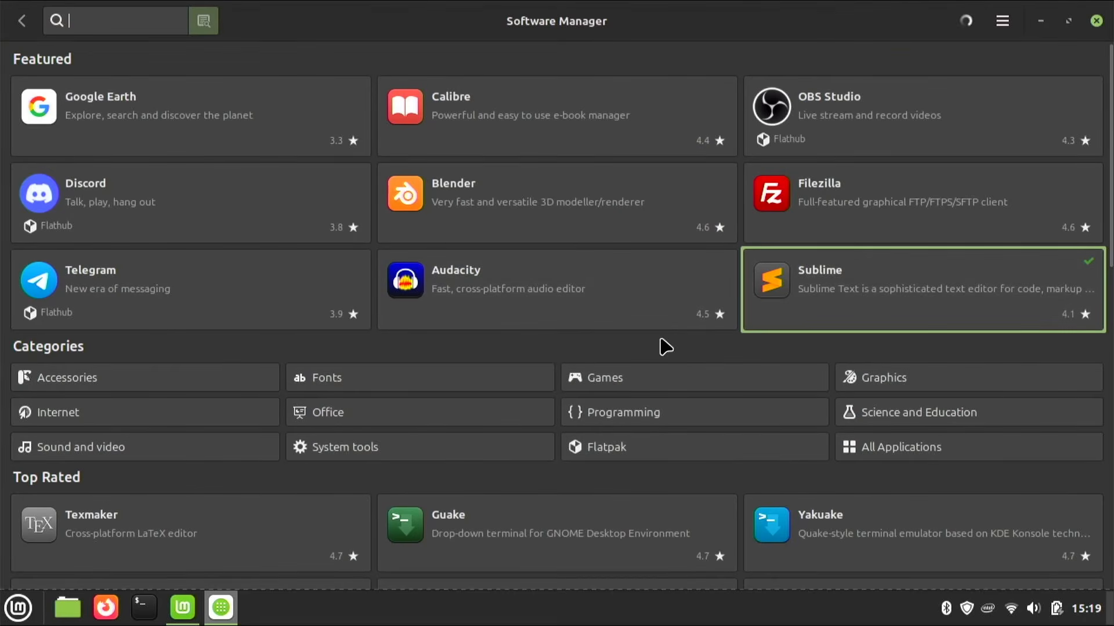
left_click(165, 413)
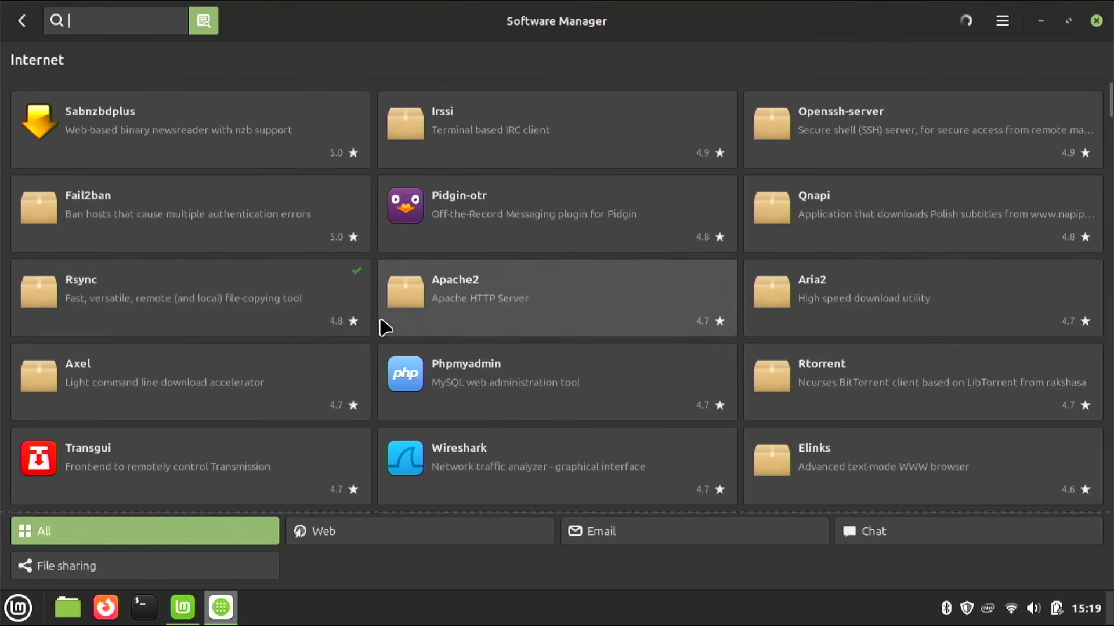
scroll(381, 319, "down", 10)
scroll(381, 319, "down", 17)
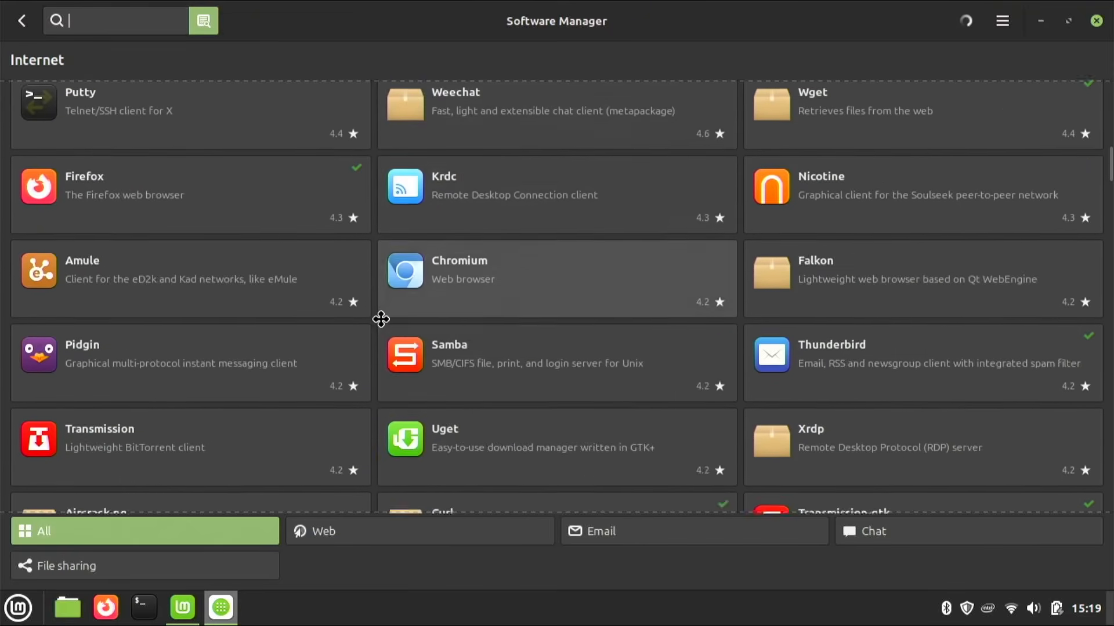
scroll(380, 319, "up", 20)
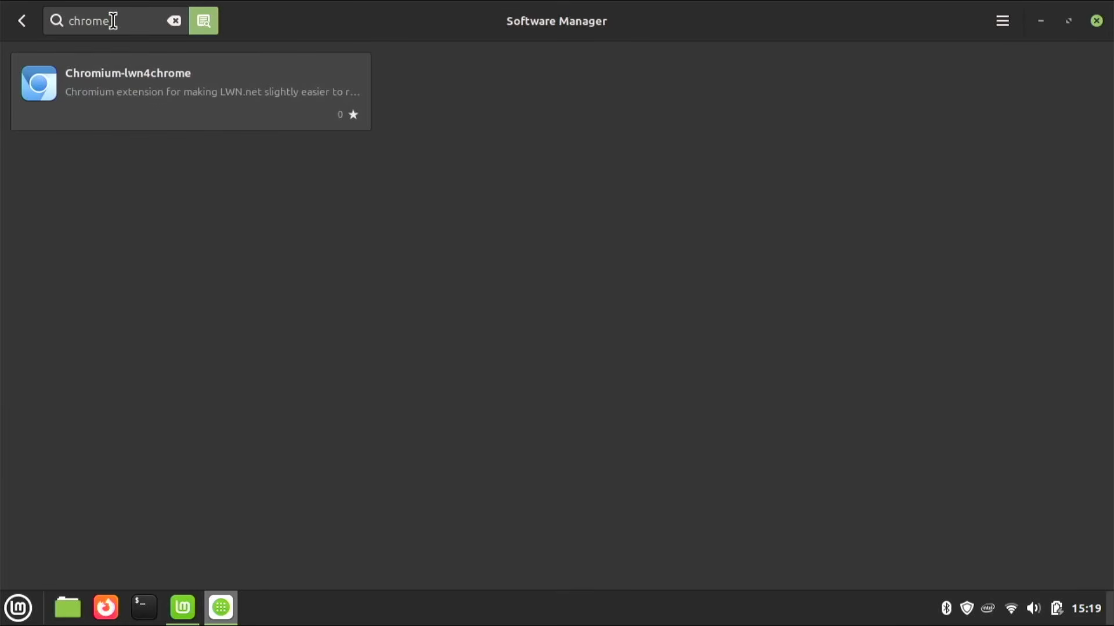
Step: Replace the 'chrome' search with 'google', then clear it to return to the Internet list
double_click(113, 21)
type("google")
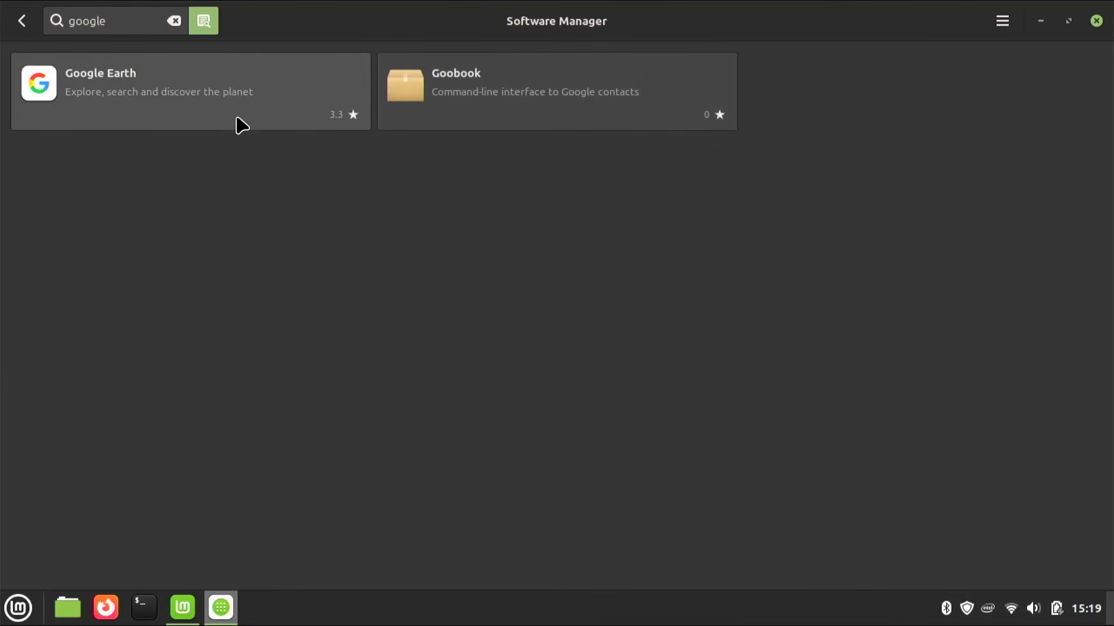
triple_click(127, 22)
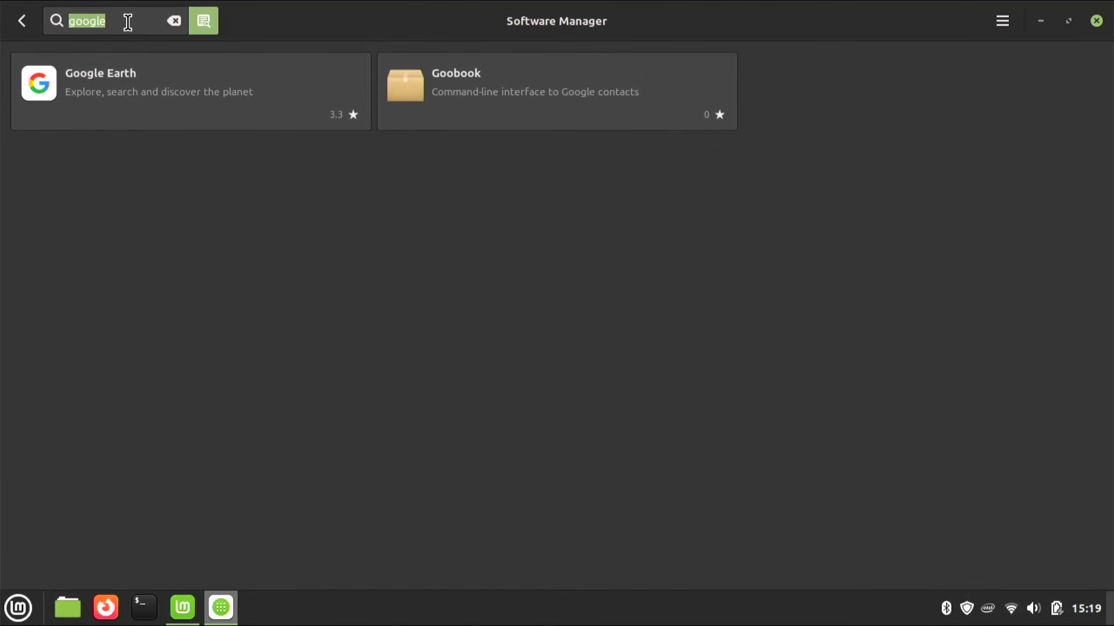
key("BackSpace")
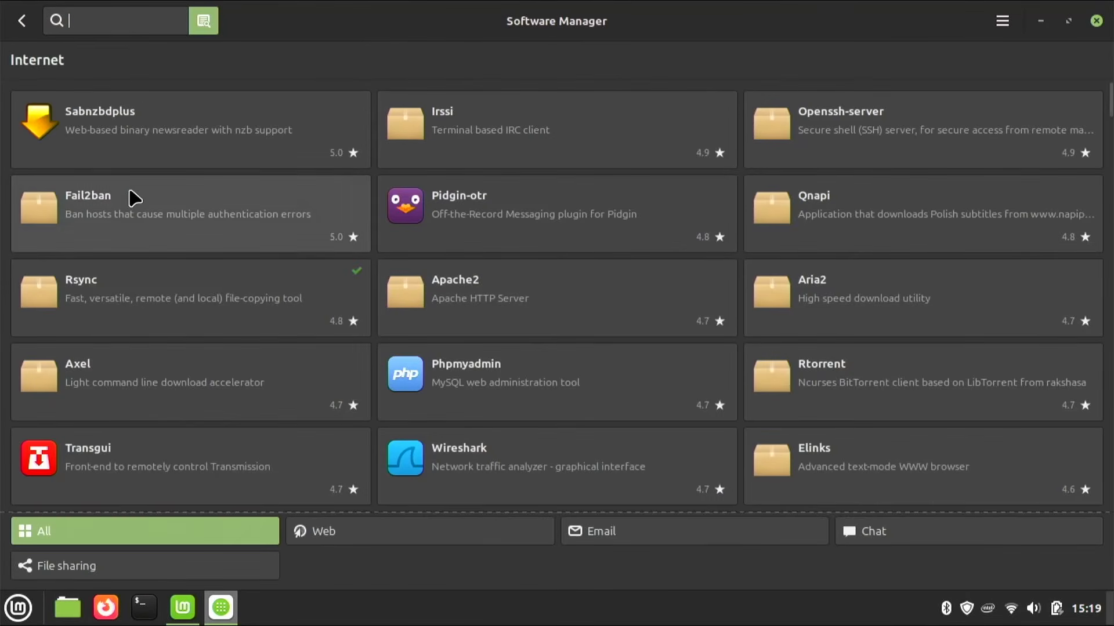
scroll(241, 348, "down", 5)
scroll(241, 345, "down", 8)
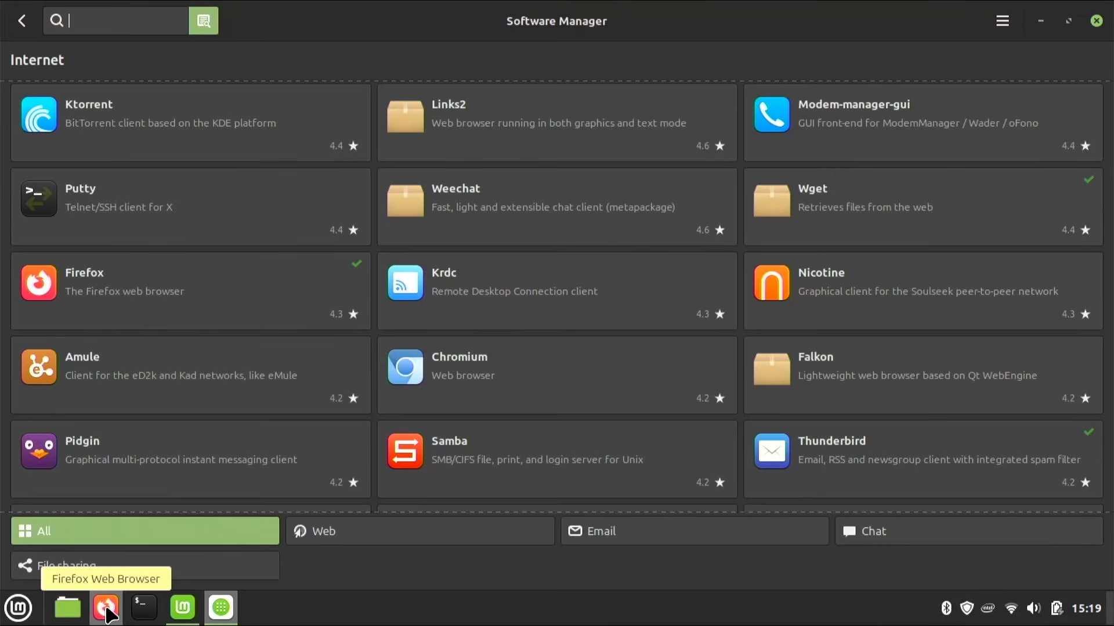
Step: Start installing Chromium, then browse back through the Internet category list
left_click(469, 384)
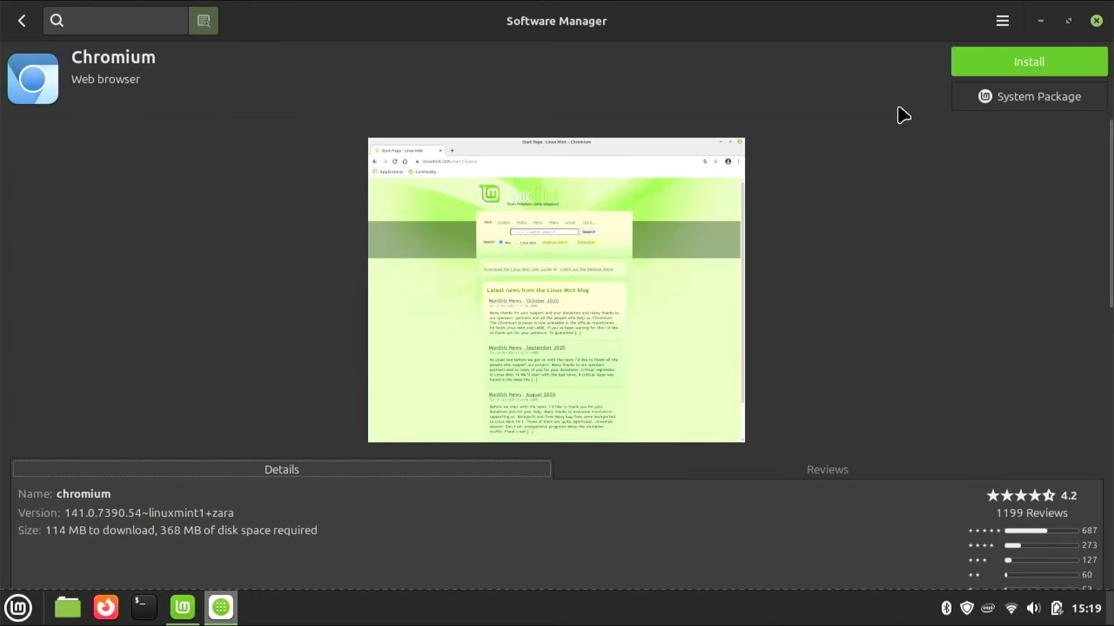
left_click(1012, 64)
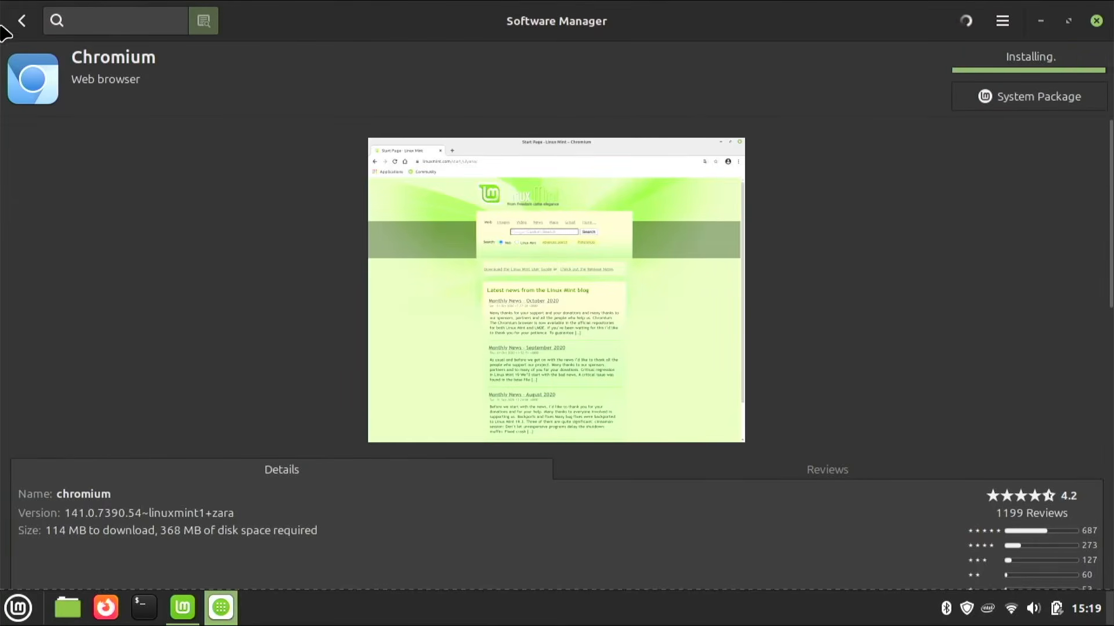
left_click(24, 21)
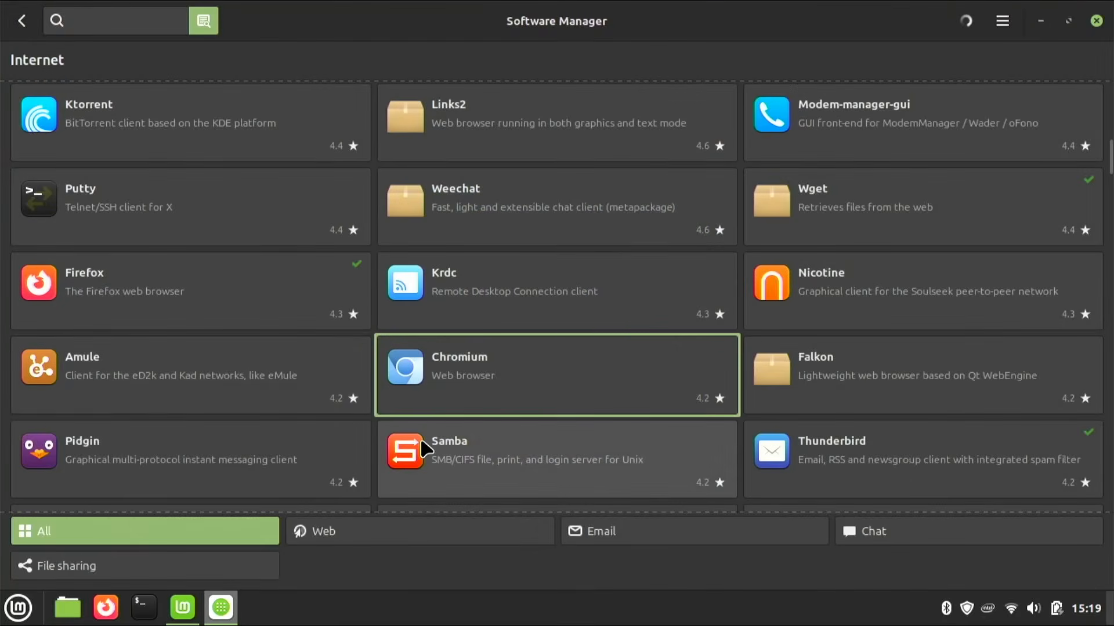
scroll(419, 437, "down", 3)
scroll(421, 441, "down", 3)
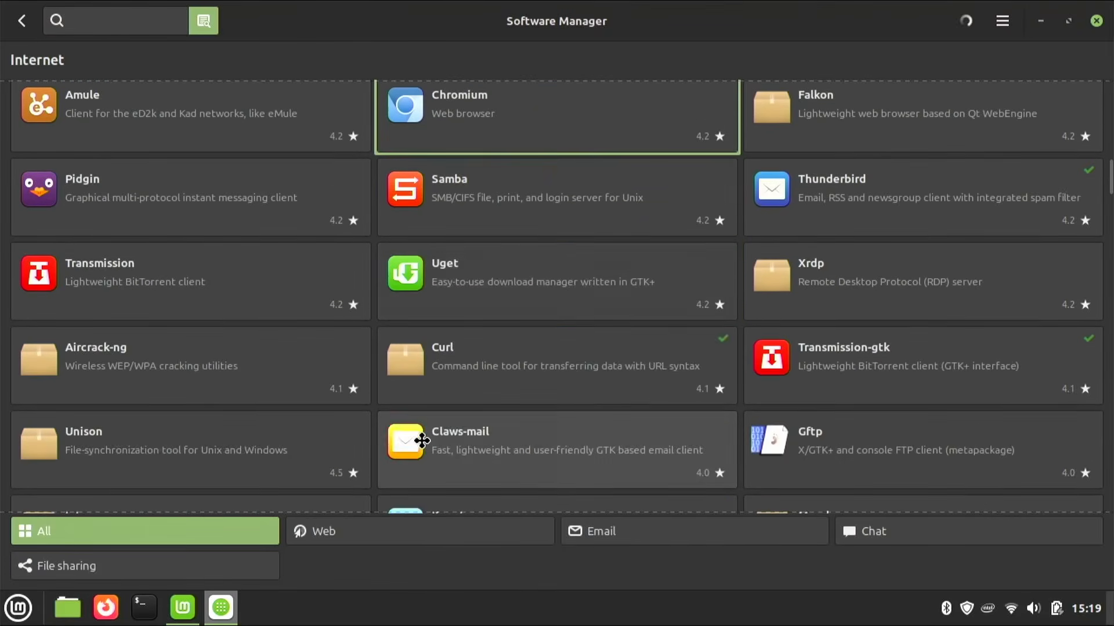
scroll(421, 440, "down", 5)
scroll(422, 441, "down", 2)
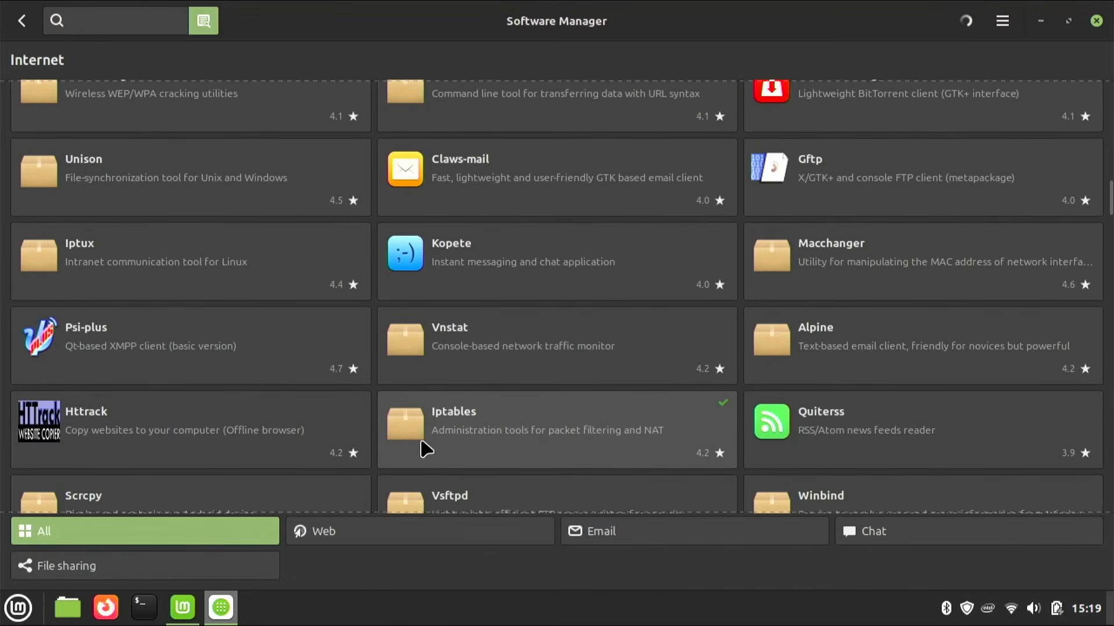
scroll(423, 440, "down", 10)
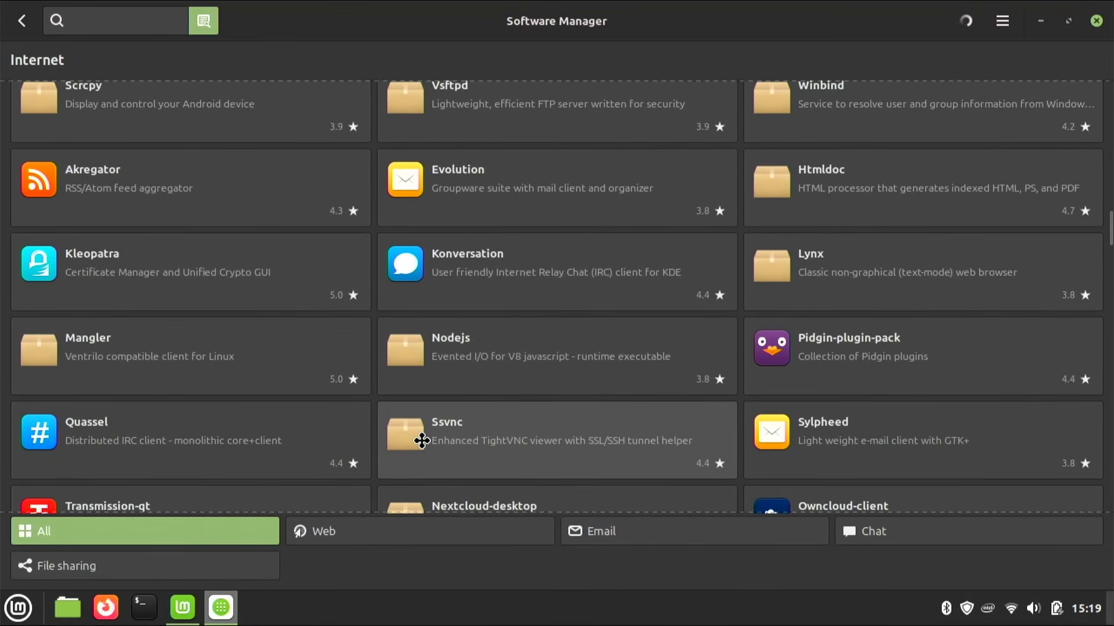
scroll(421, 441, "down", 3)
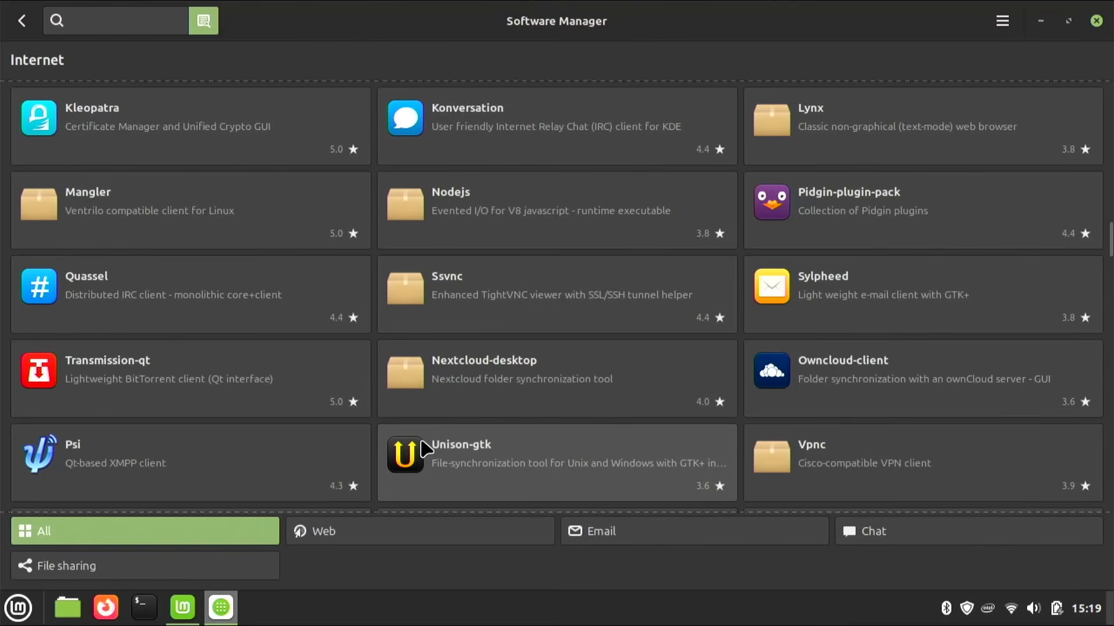
scroll(422, 450, "up", 5)
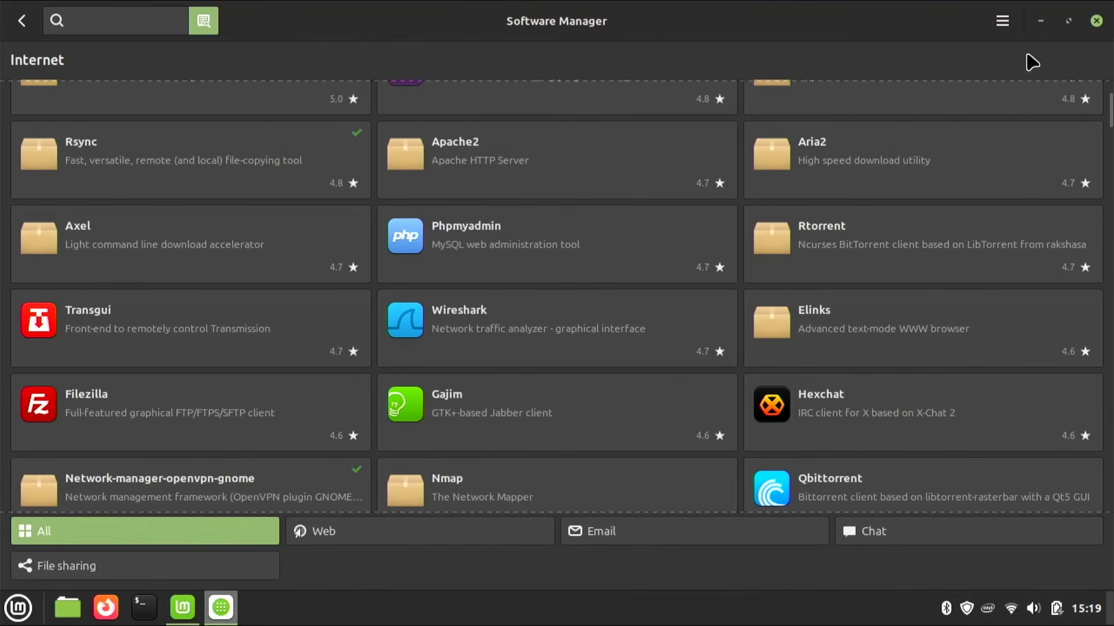
Step: Minimize Software Manager and scroll through the Menu's list of all installed applications
left_click(223, 606)
left_click(14, 614)
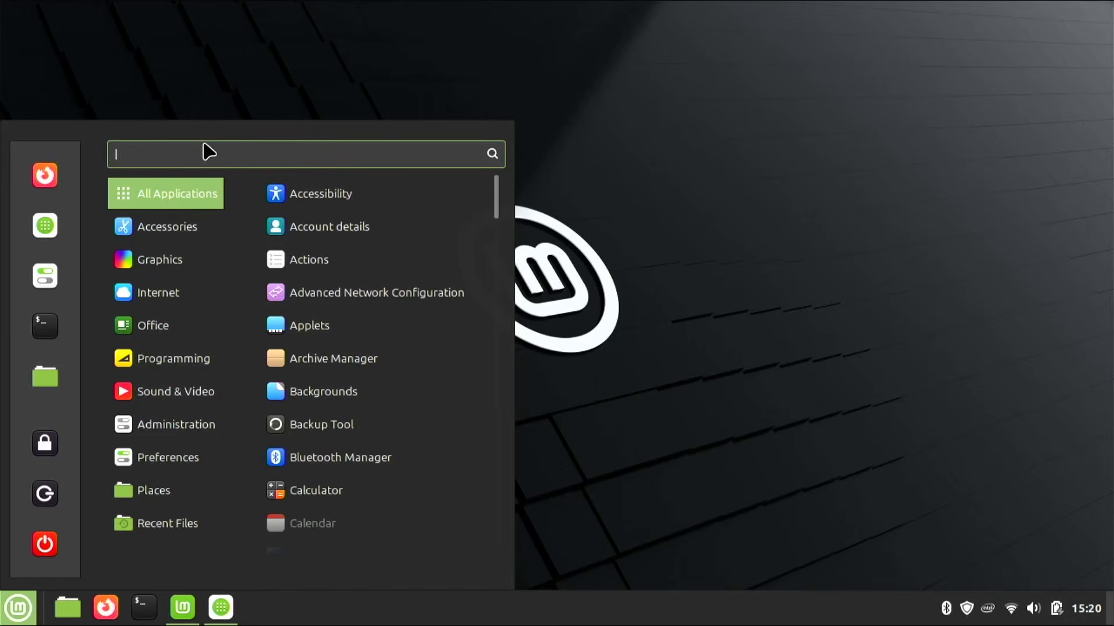
scroll(316, 316, "down", 8)
scroll(314, 316, "down", 12)
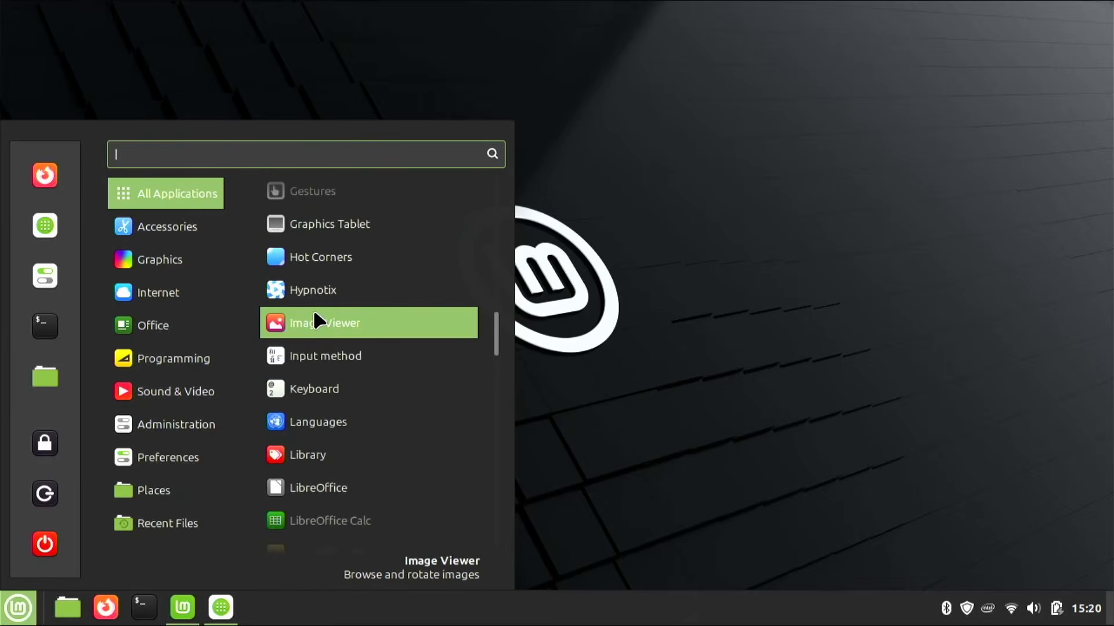
scroll(314, 314, "down", 12)
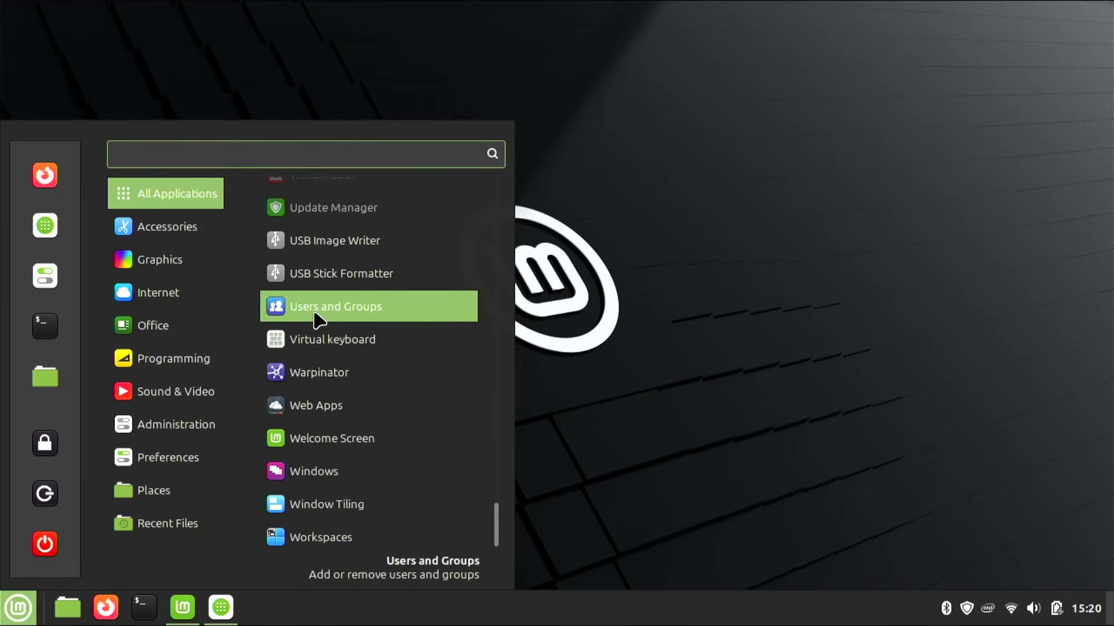
scroll(314, 313, "up", 15)
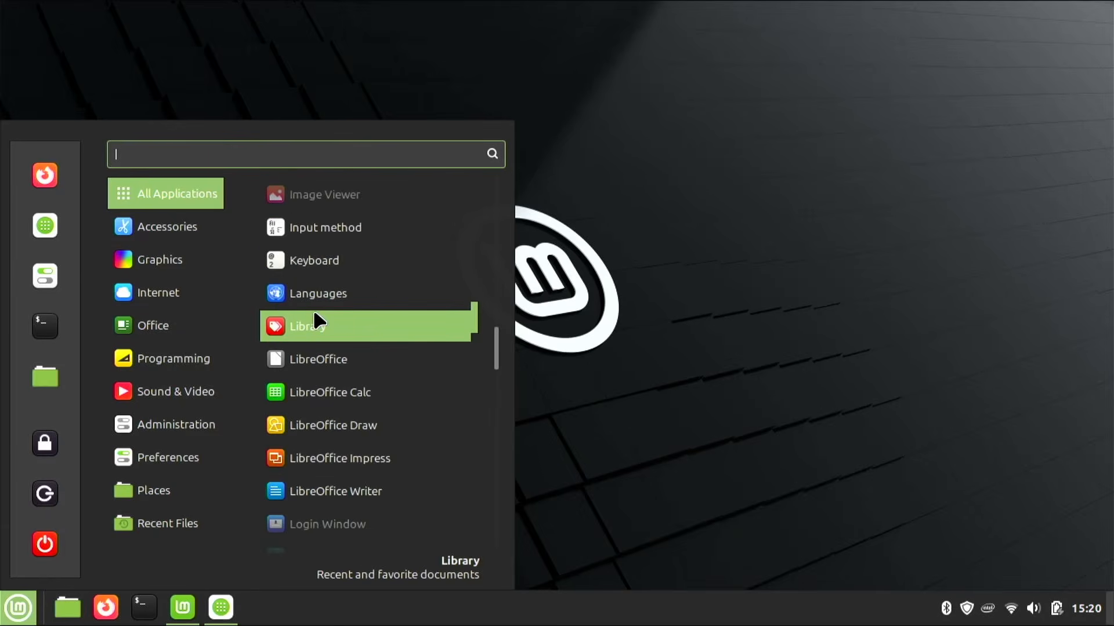
scroll(314, 314, "down", 8)
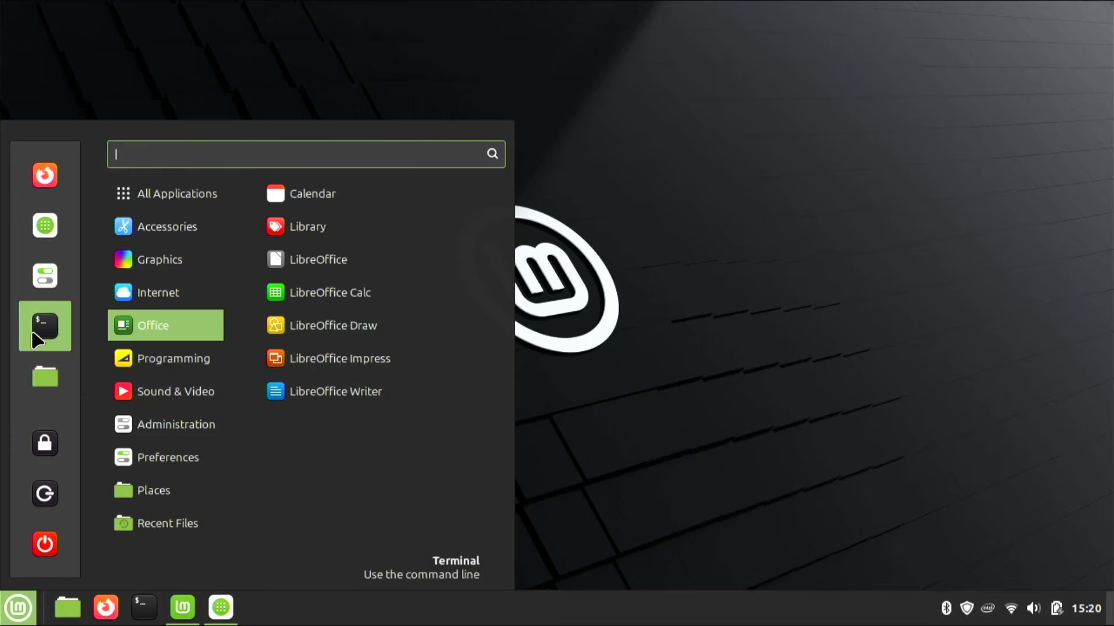
Step: Open a Terminal, enlarge its text with Ctrl++, and move it up and left
left_click(46, 332)
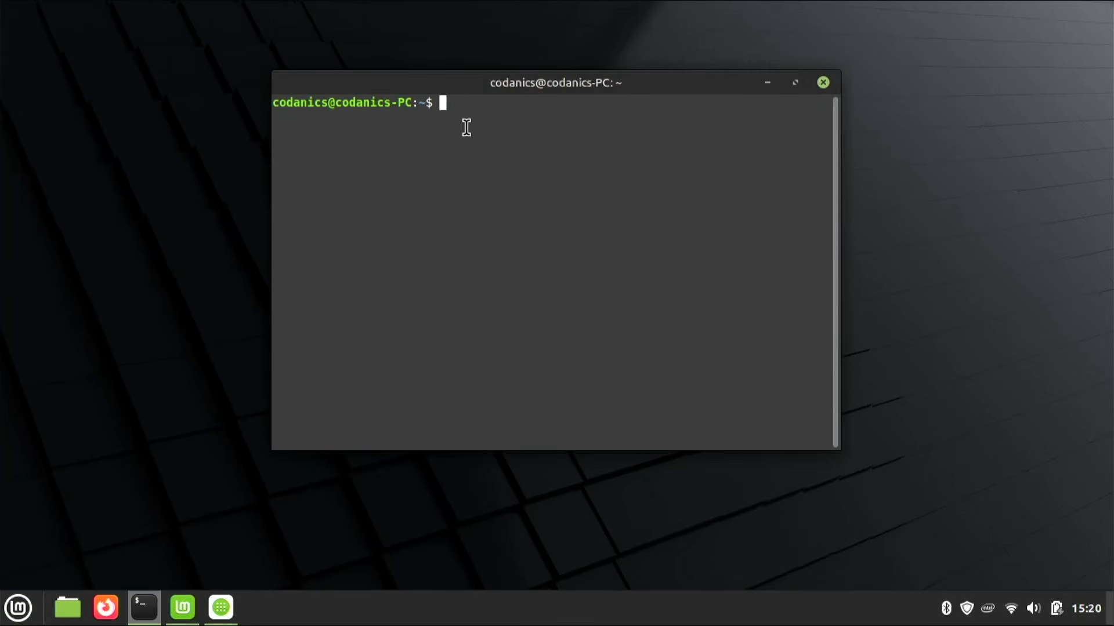
left_click_drag(420, 106, 272, 102)
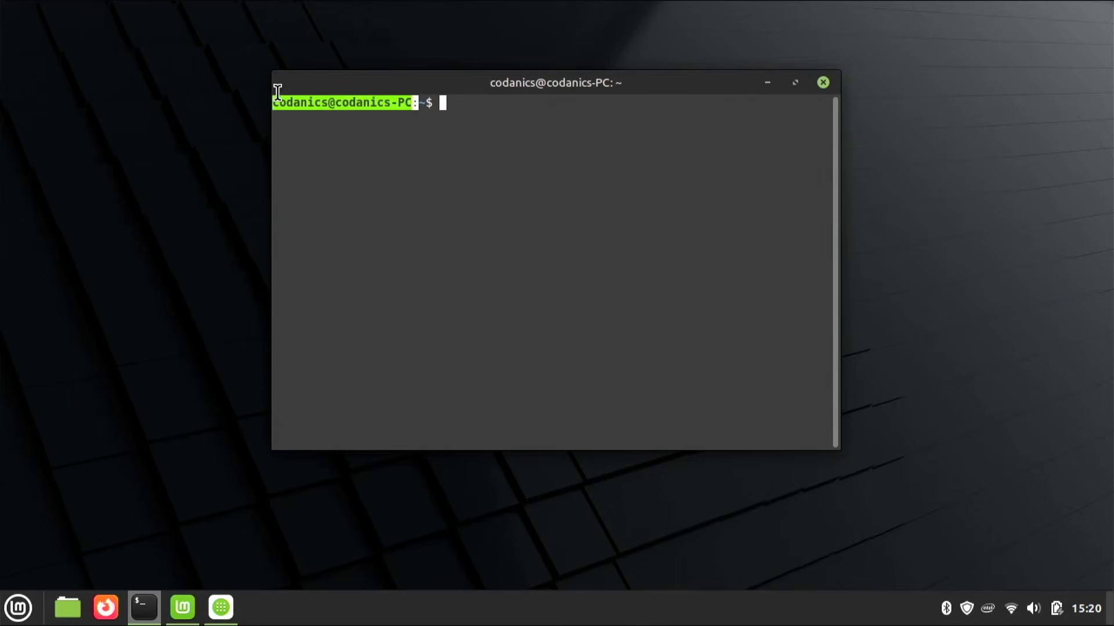
left_click(362, 123)
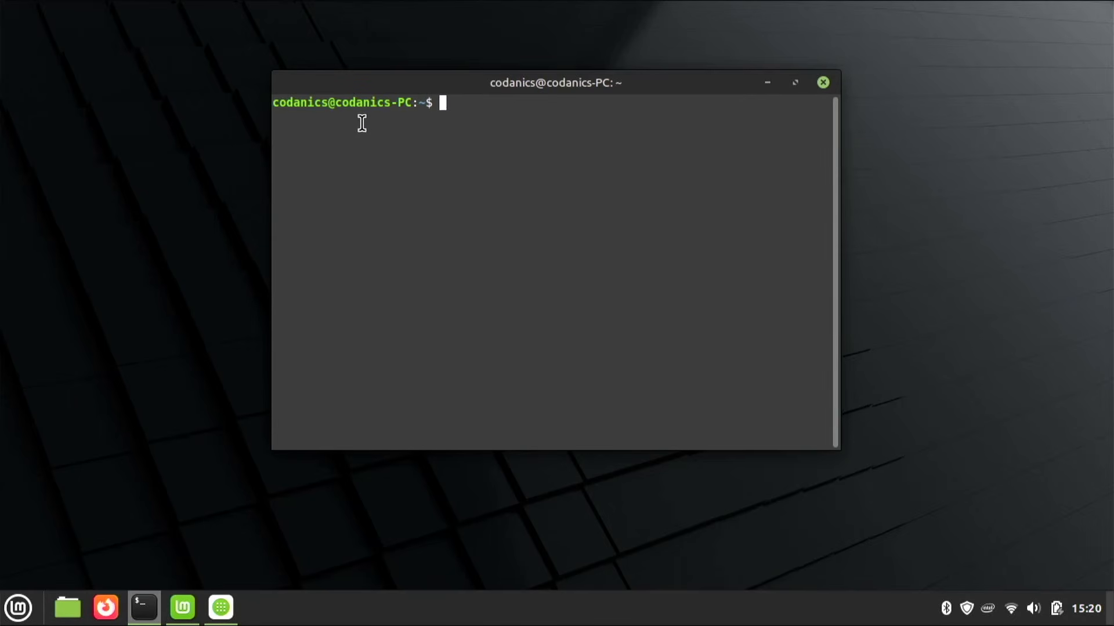
type("=")
key("ctrl+plus")
key("ctrl+plus")
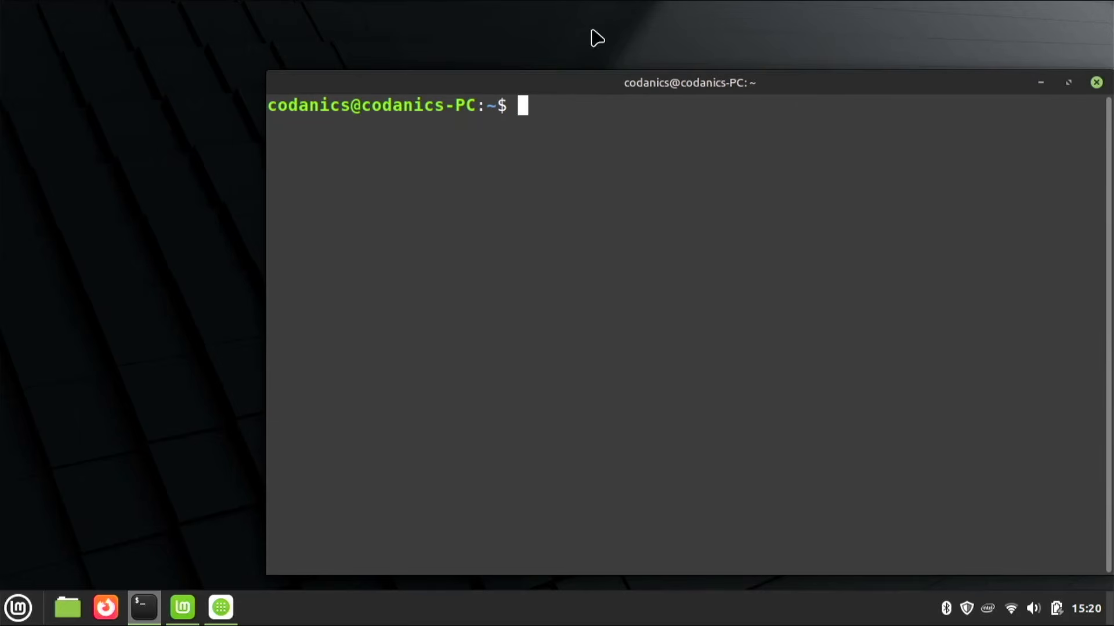
left_click_drag(777, 92, 619, 58)
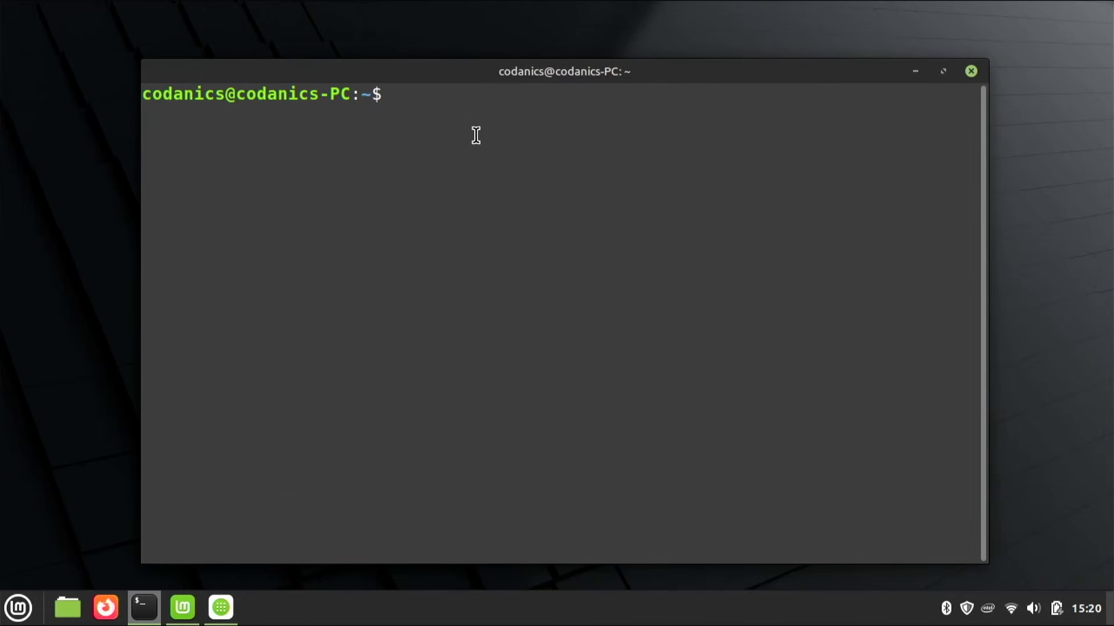
left_click(193, 610)
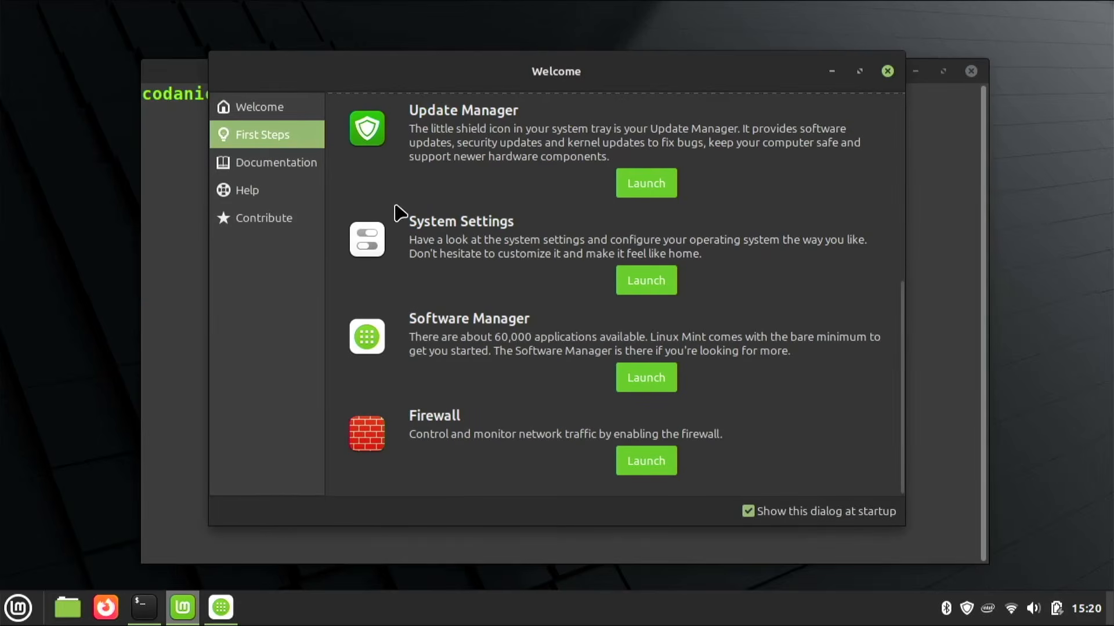
Step: Close the Welcome screen, then return Software Manager to its home page and close it
left_click(888, 71)
left_click(181, 607)
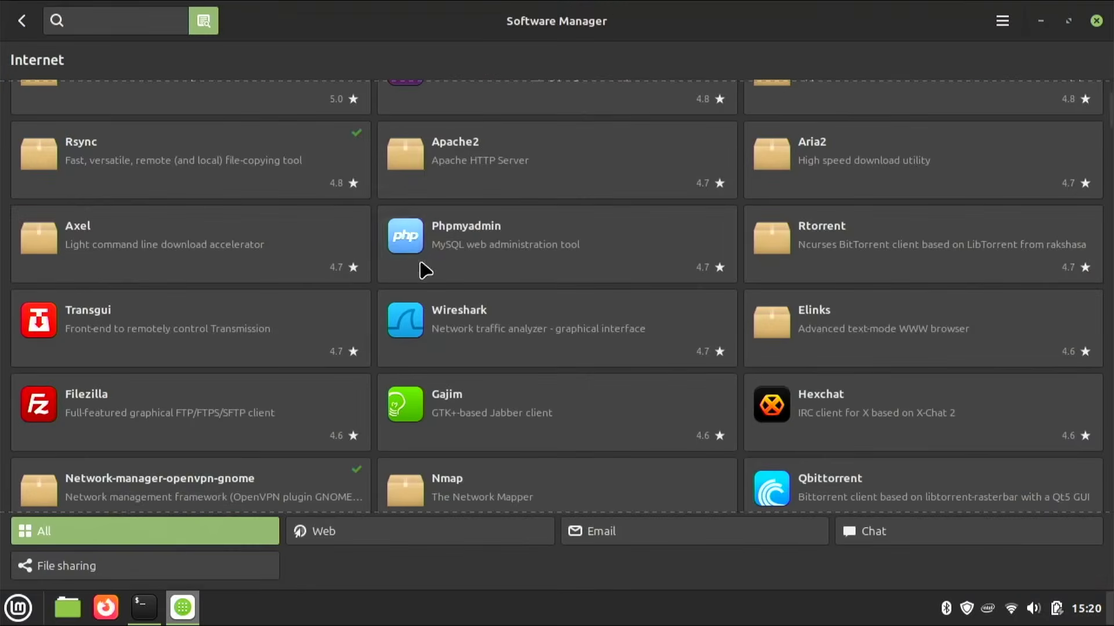
scroll(423, 268, "up", 3)
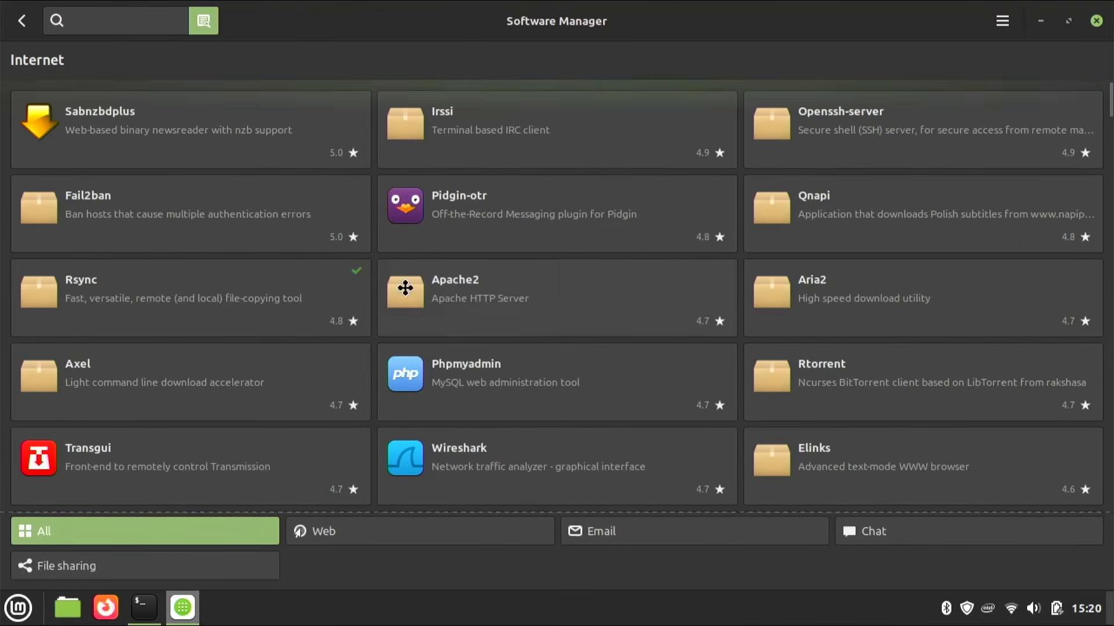
left_click(22, 23)
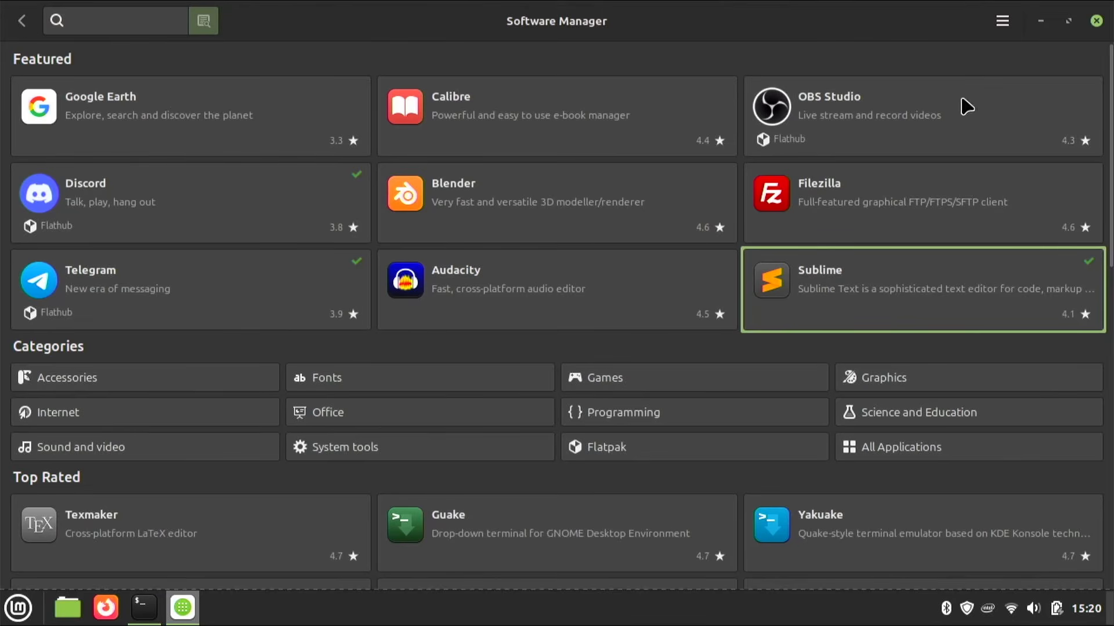
left_click(1097, 22)
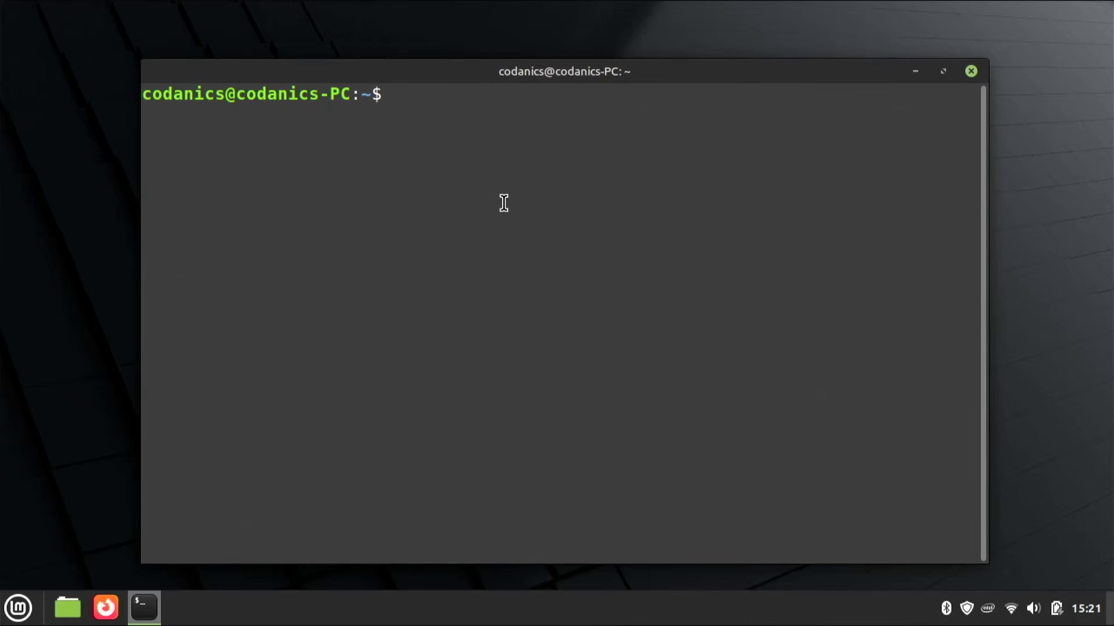
Step: Run sudo apt update, authorising with the account password
type("sudo ")
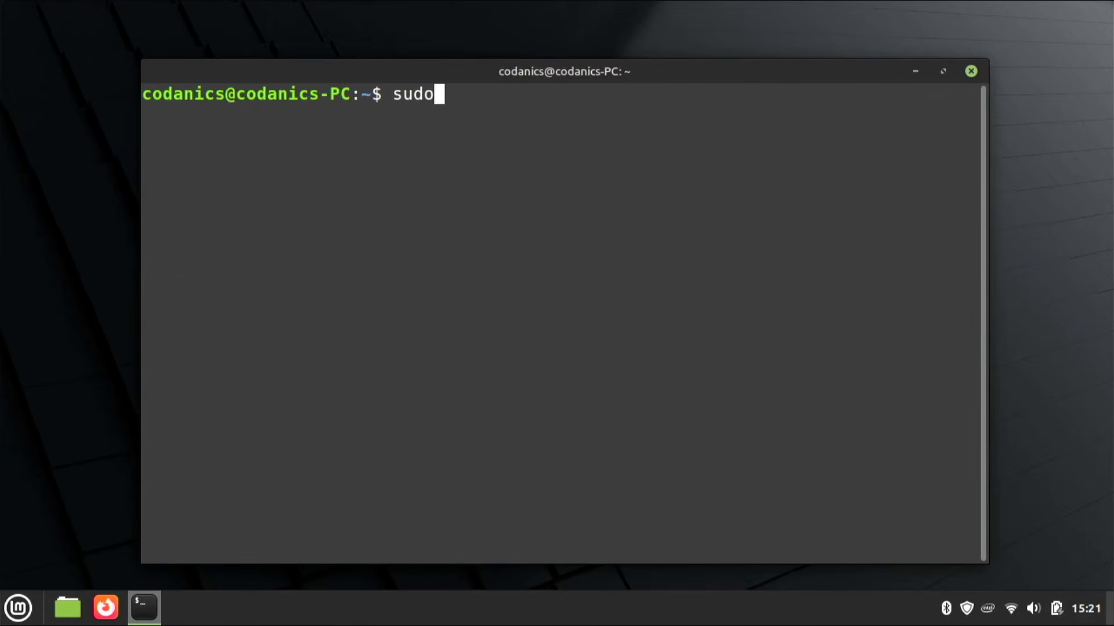
type("apt")
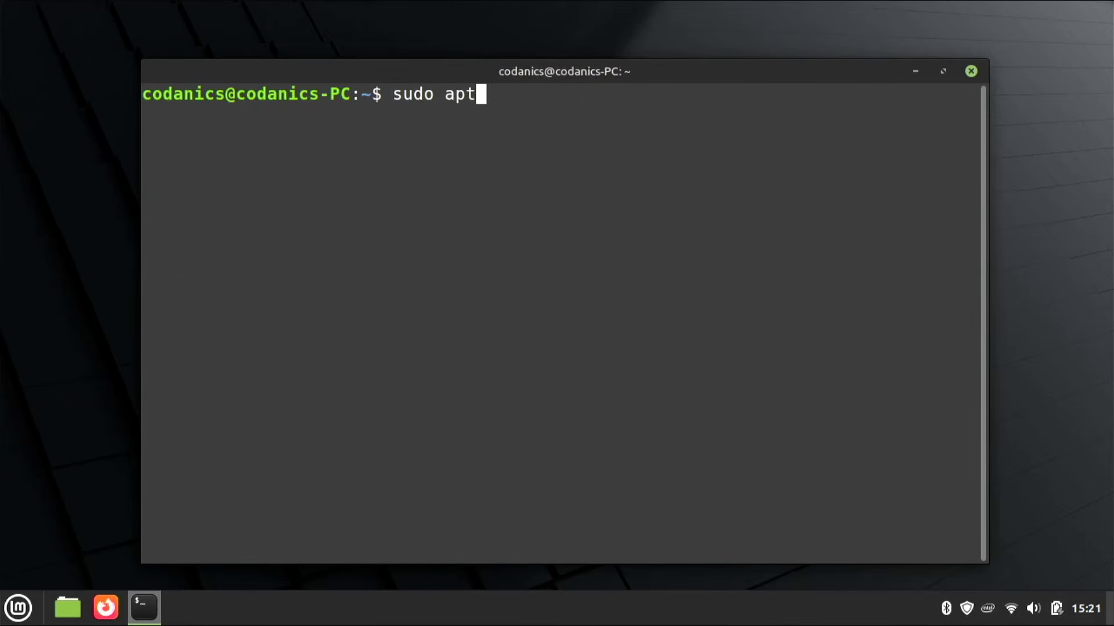
type(" update")
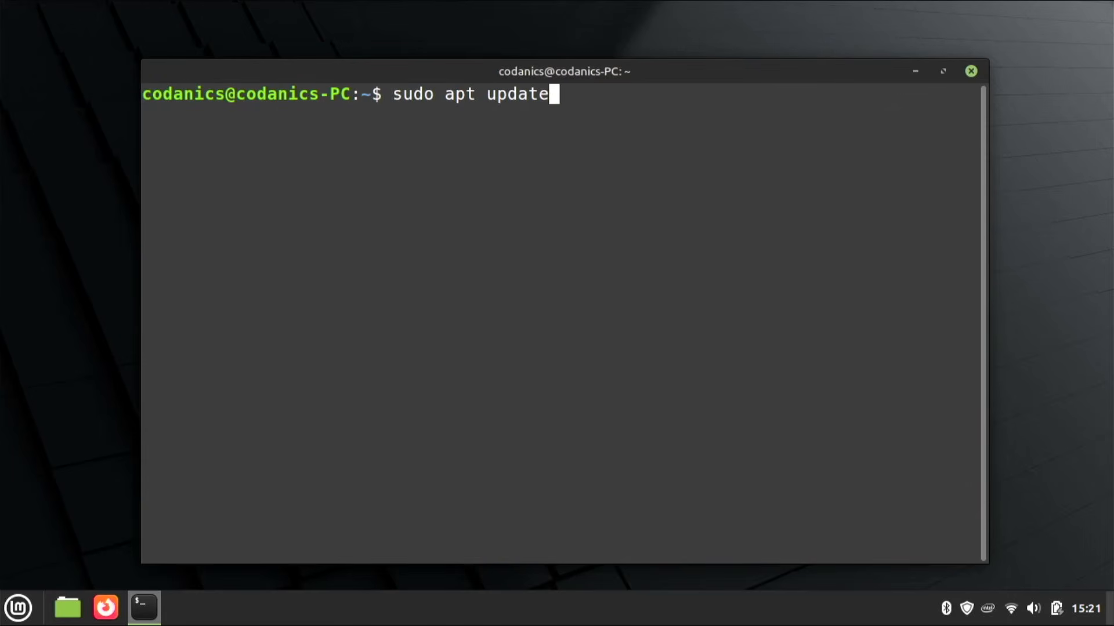
key("Return")
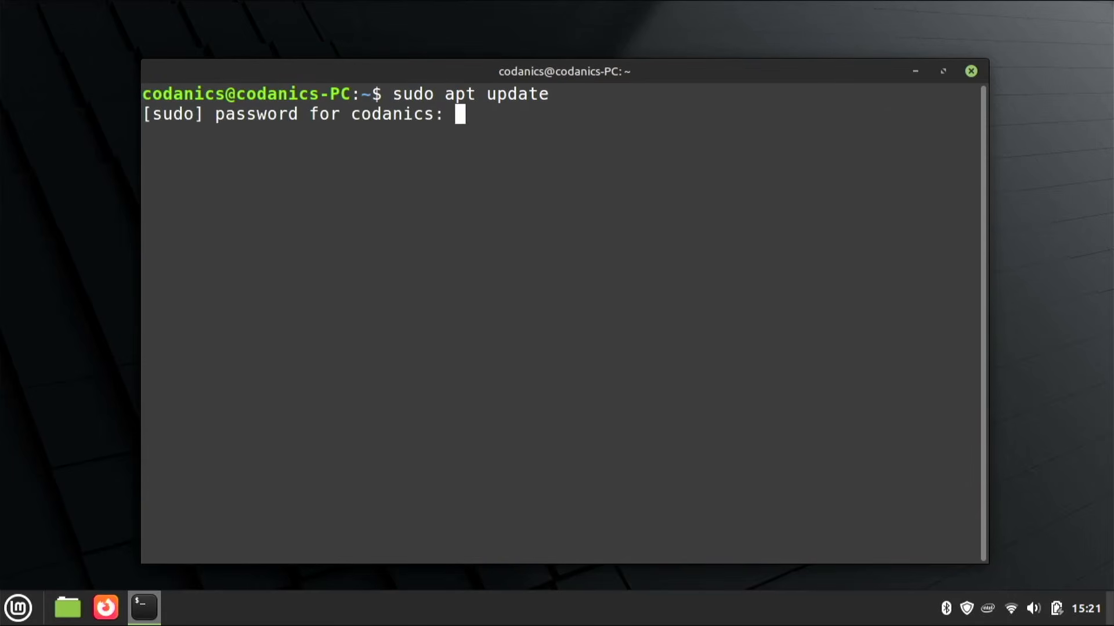
type("****")
key("Return")
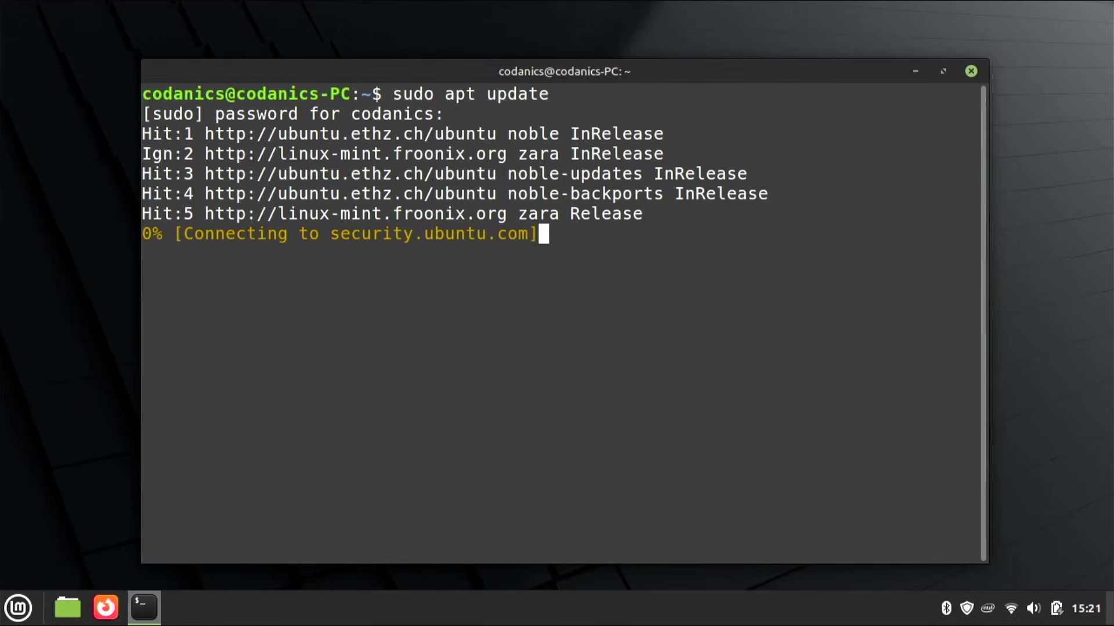
Step: Confirm in Update Manager that everything is up to date, then clear the terminal
left_click(966, 608)
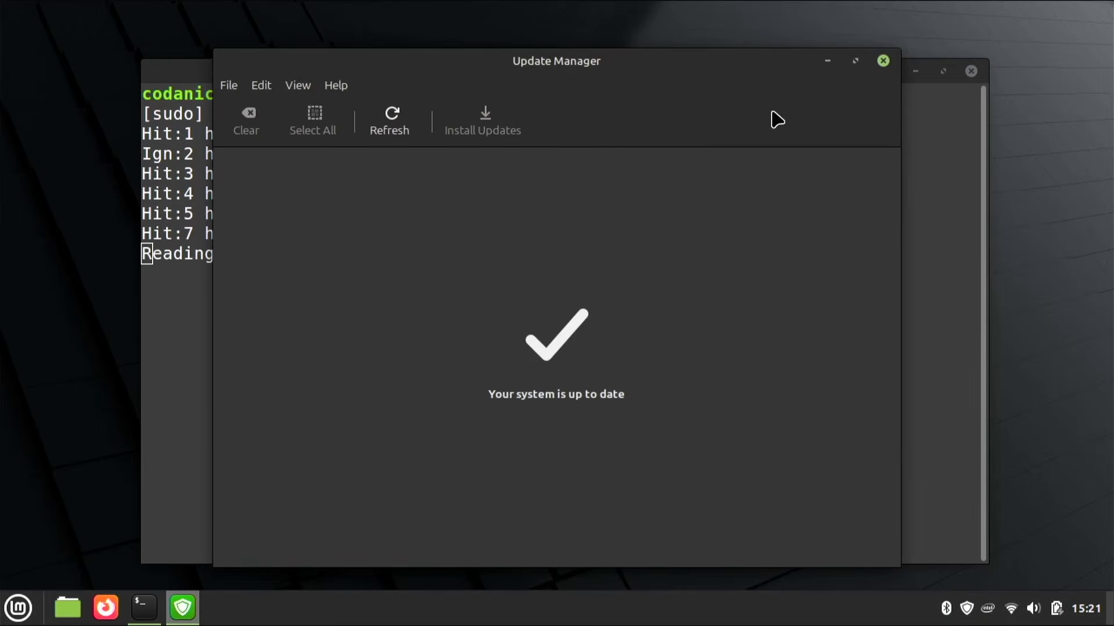
left_click(883, 61)
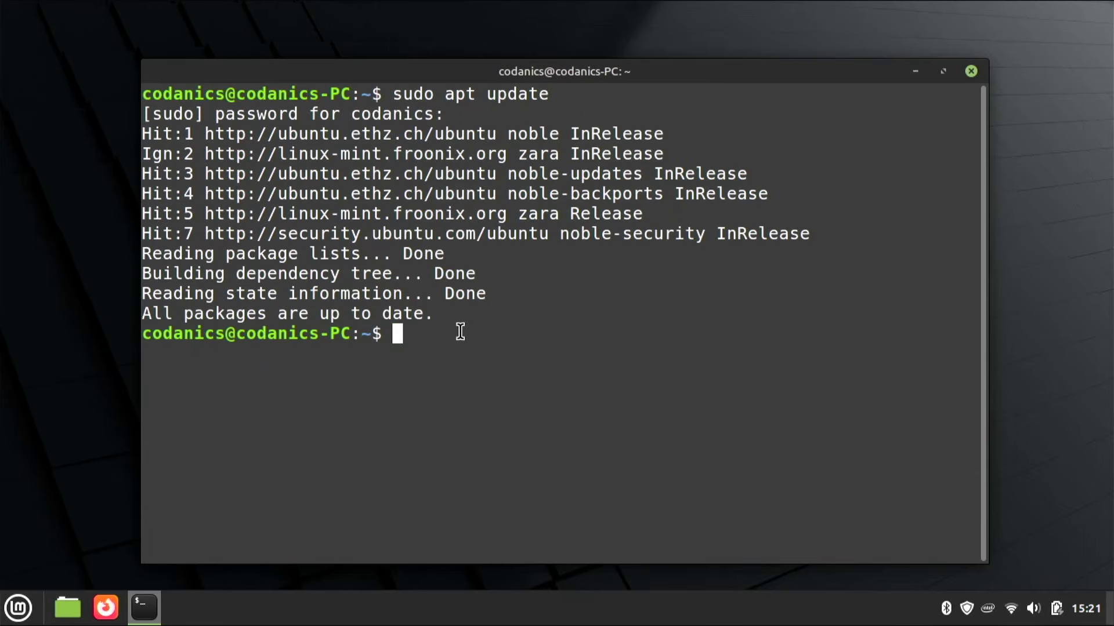
key("ctrl+l")
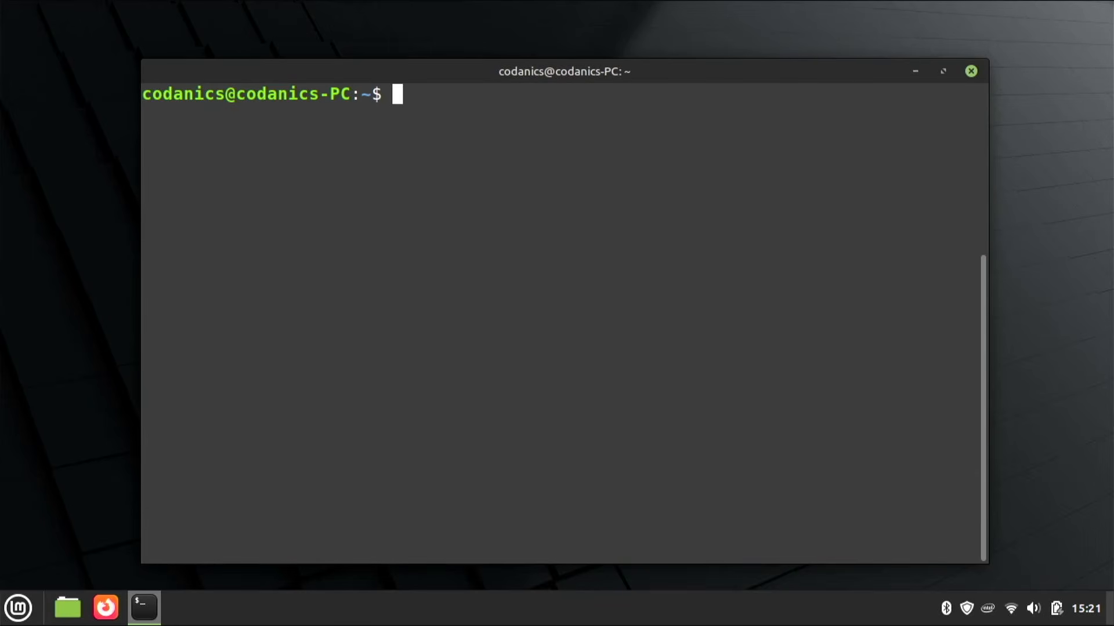
Step: Run sudo apt upgrade, which reports 0 upgraded, then close the terminal
type("sudo apt update")
key("BackSpace")
key("BackSpace")
key("BackSpace")
key("BackSpace")
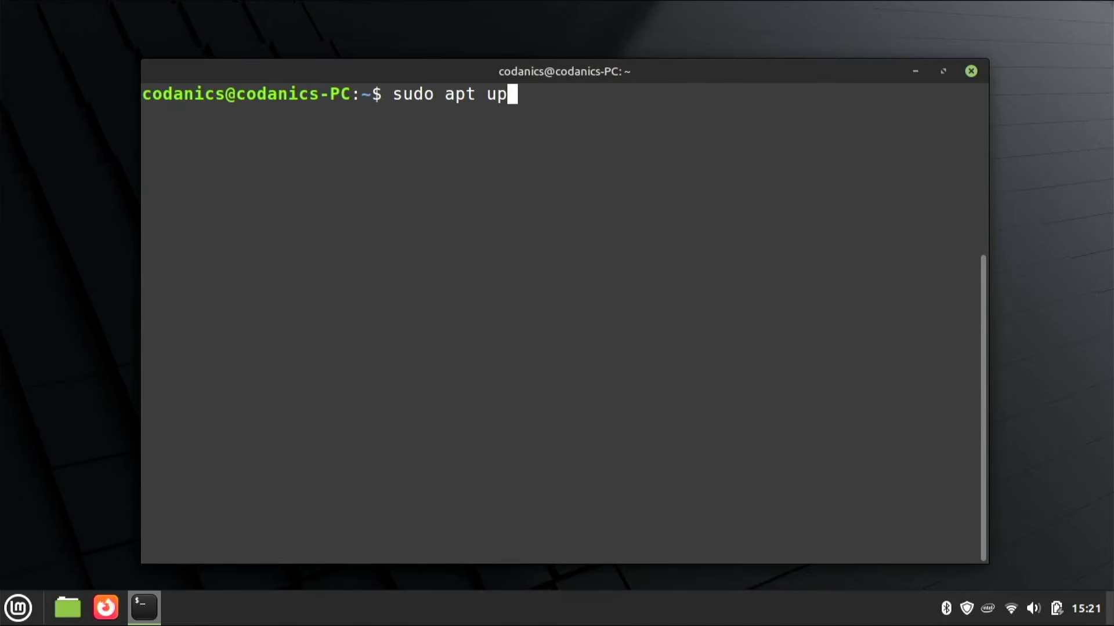
type("grade")
key("Return")
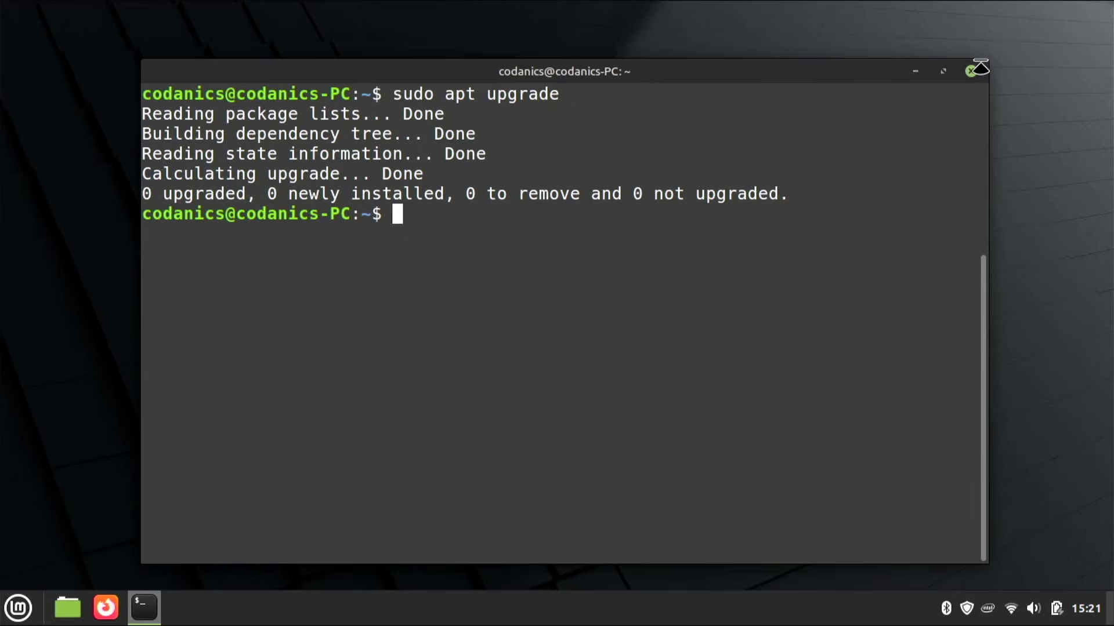
left_click(971, 71)
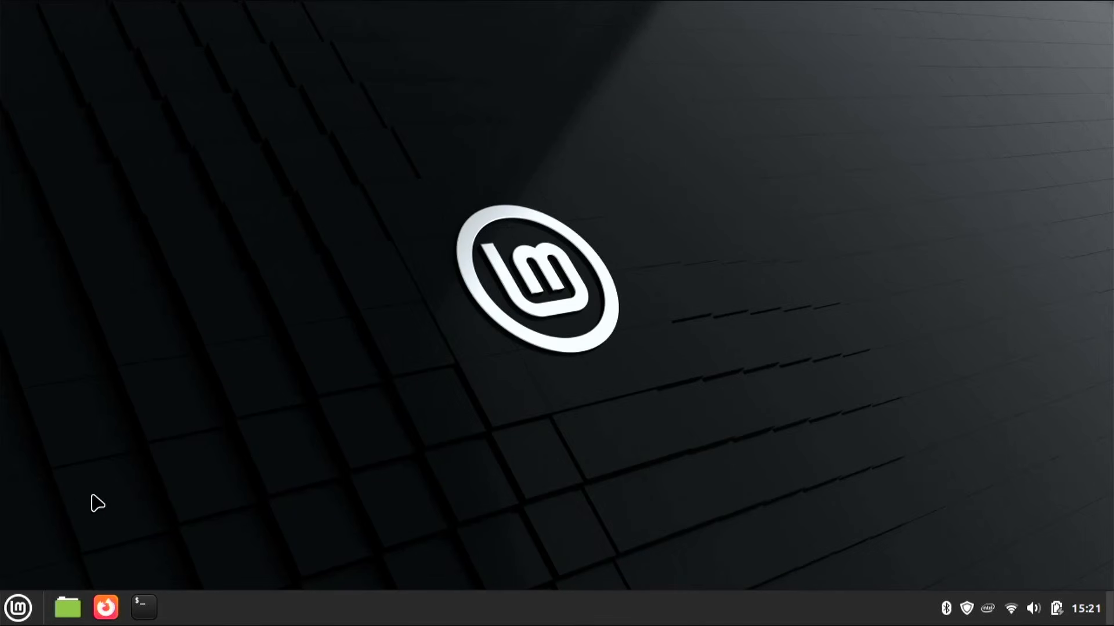
Step: Open the Home folder in Nemo and maximize the window
left_click(67, 609)
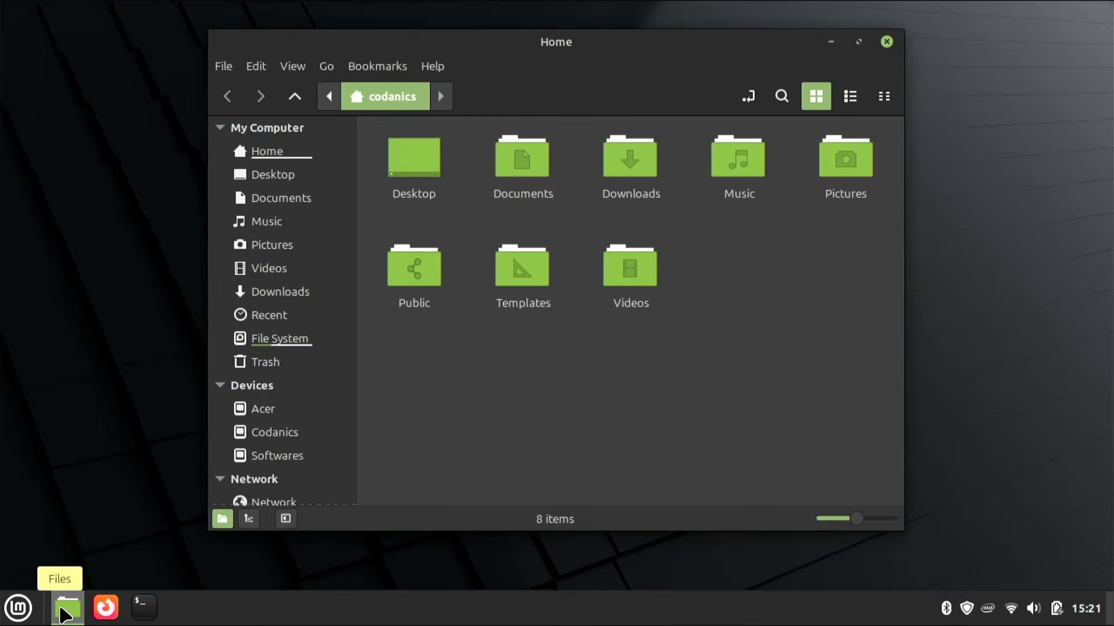
double_click(510, 44)
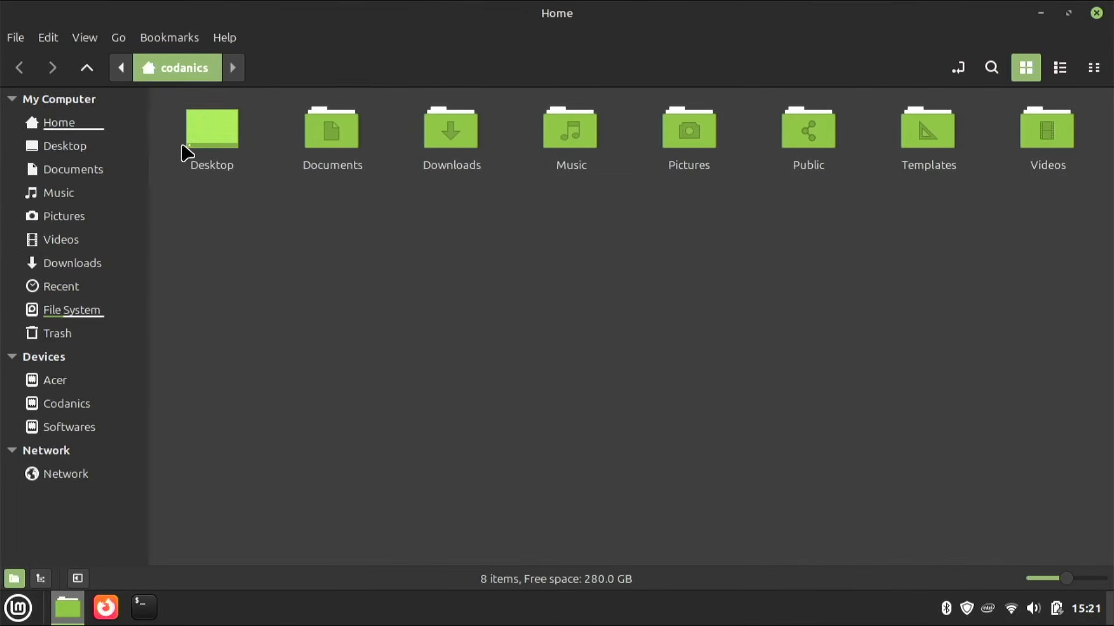
left_click(70, 123)
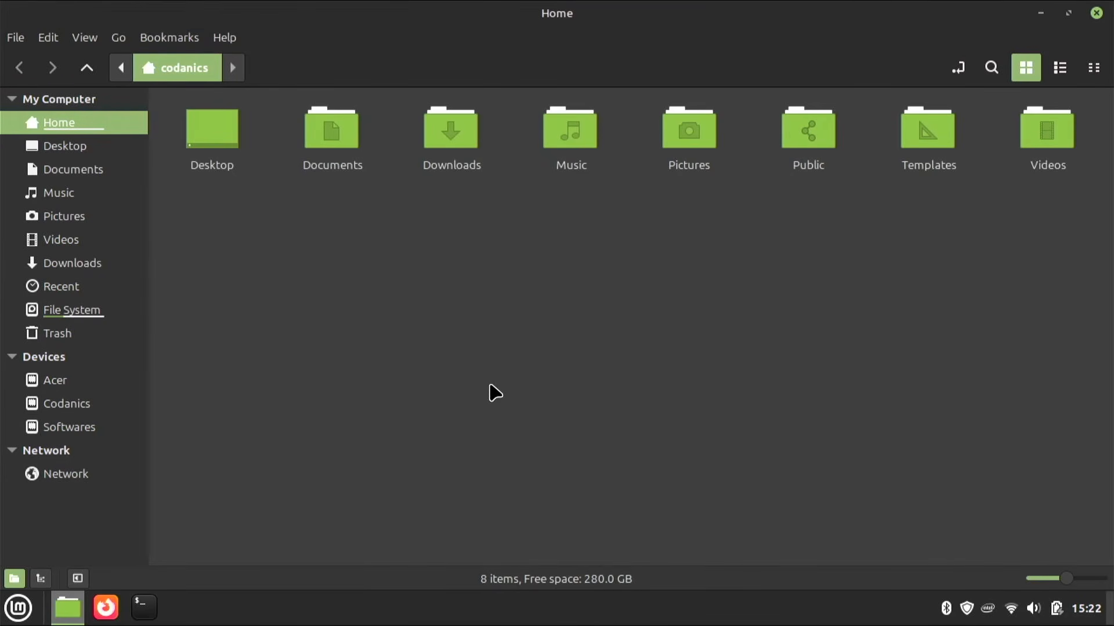
Step: Browse from the file-system root through /home into the user's personal folder, going up and back in
left_click(122, 68)
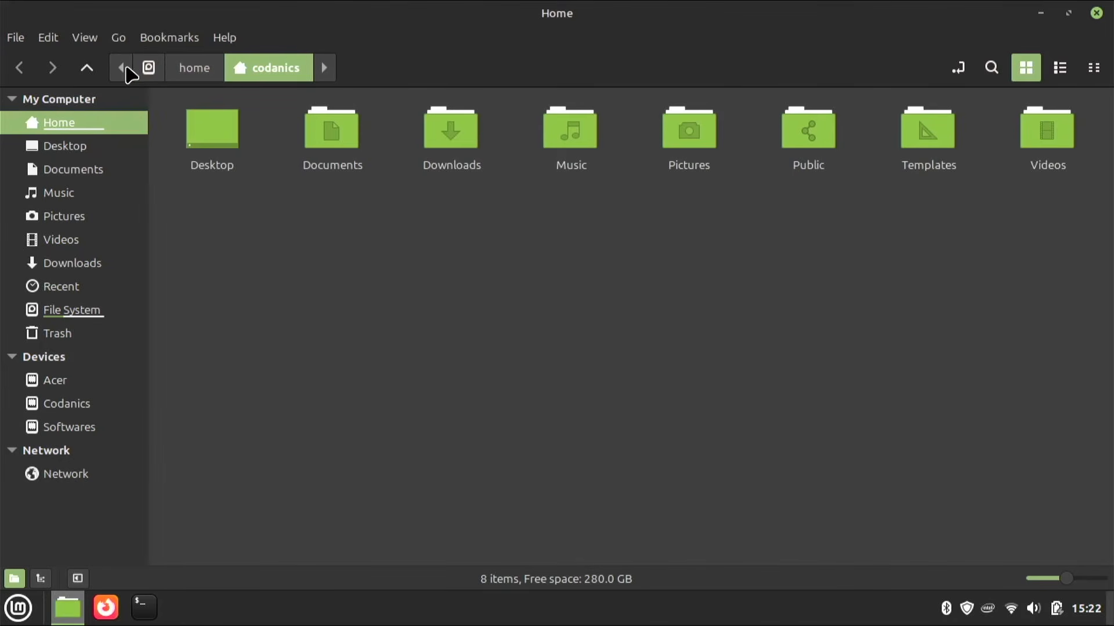
left_click(151, 71)
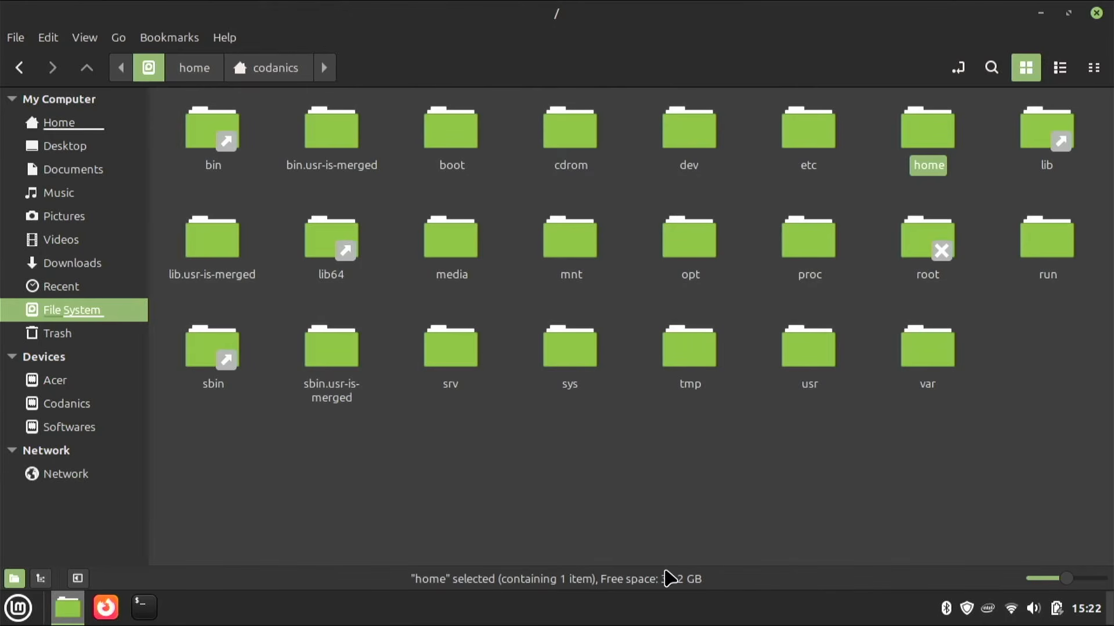
double_click(926, 137)
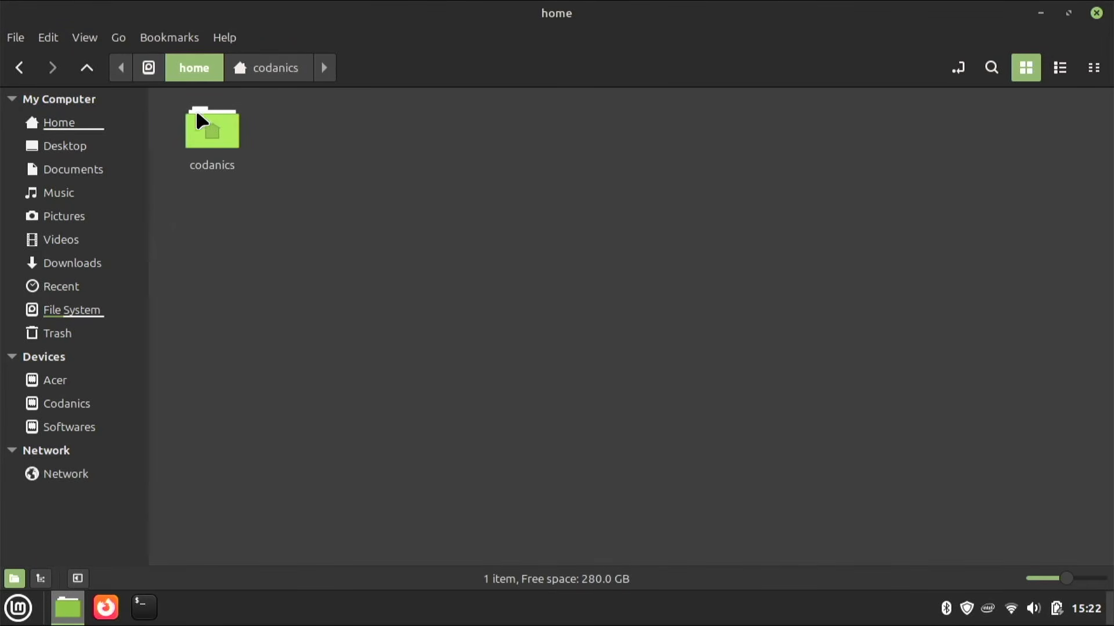
double_click(205, 123)
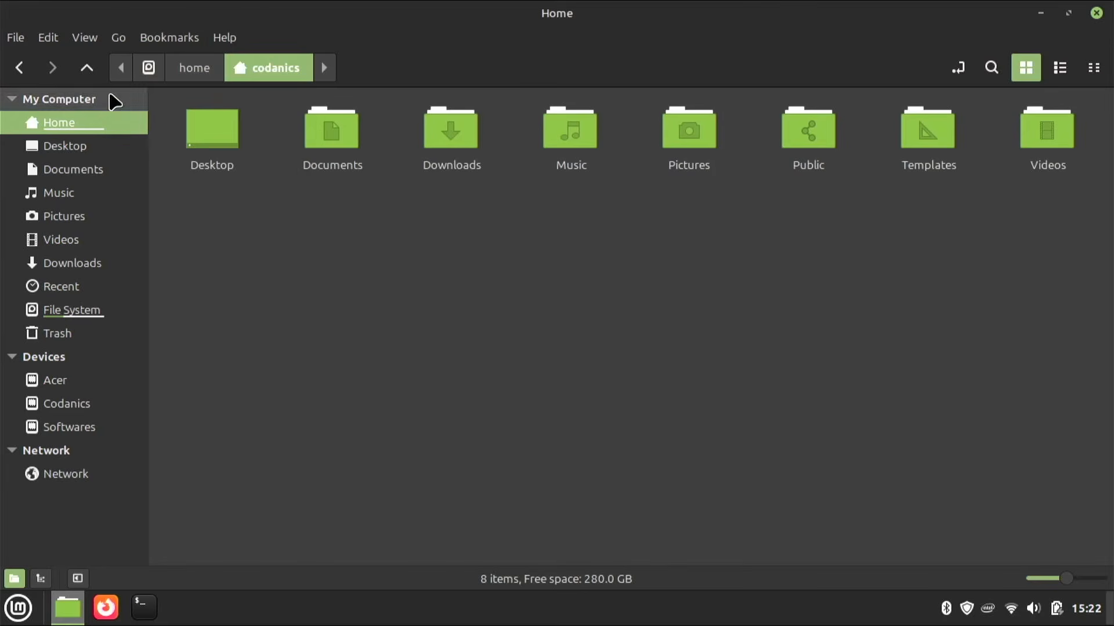
left_click(84, 68)
left_click(304, 193)
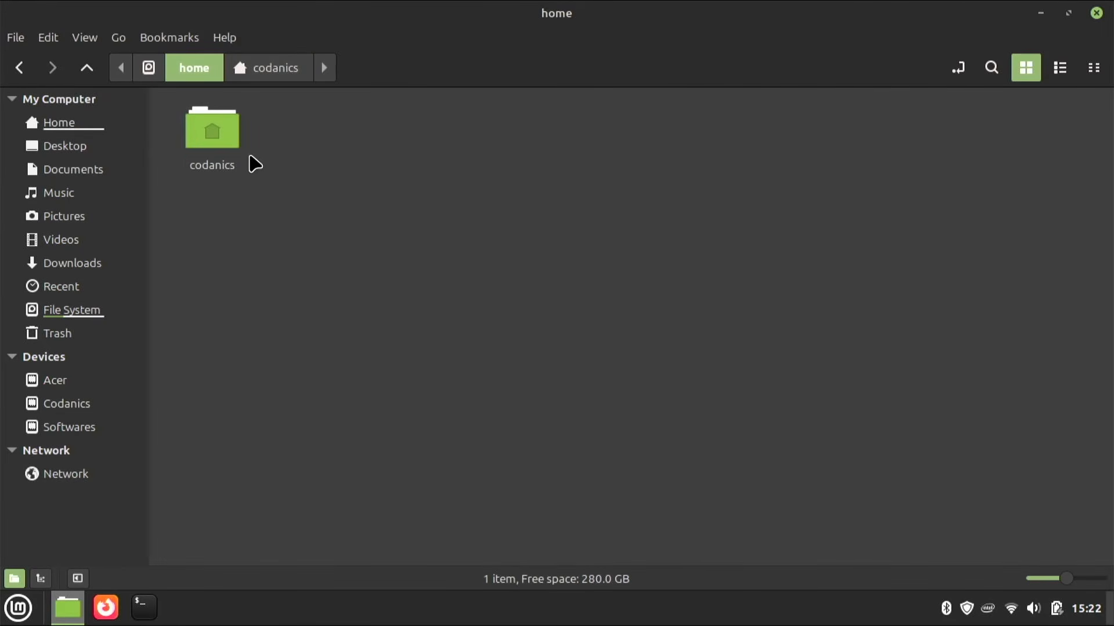
double_click(216, 138)
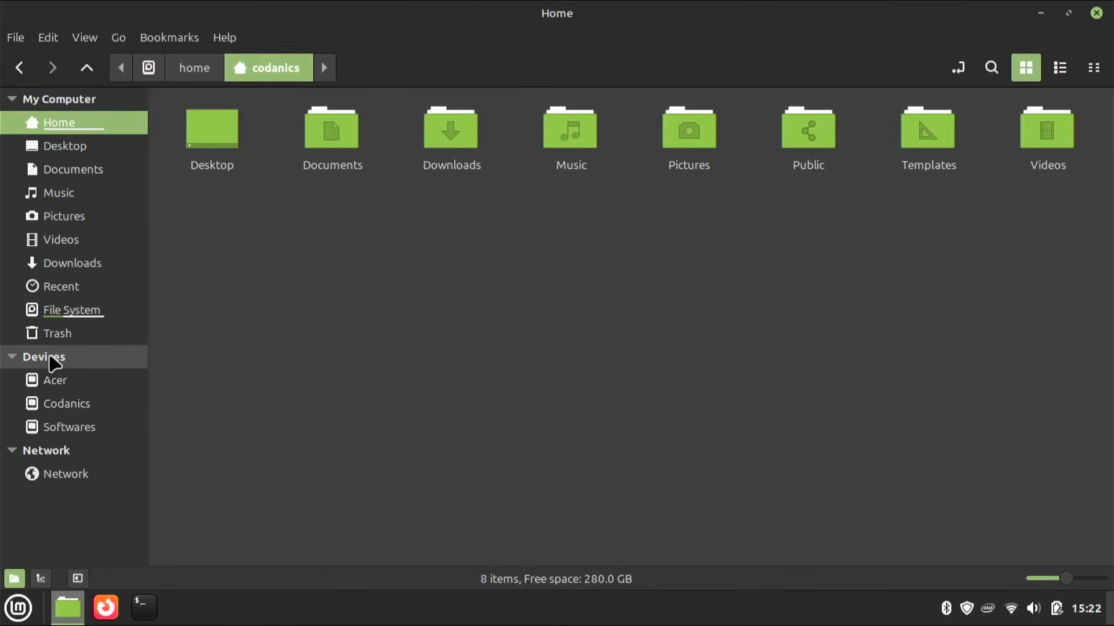
Step: Mount the Acer, Codanics and Softwares drives from the Devices sidebar
left_click(13, 357)
left_click(14, 357)
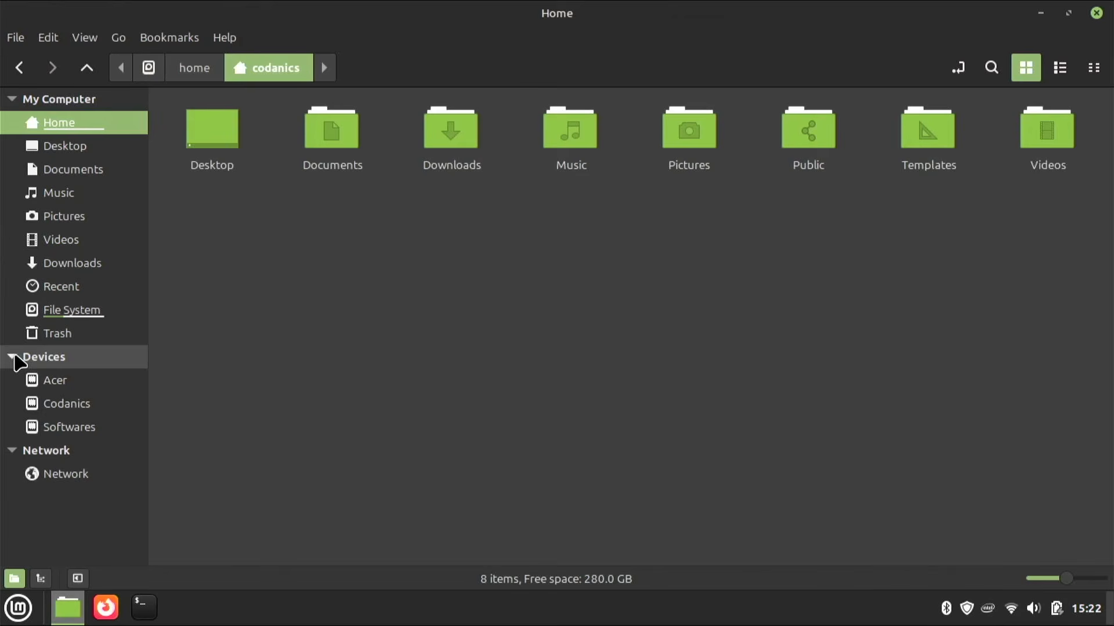
left_click(86, 386)
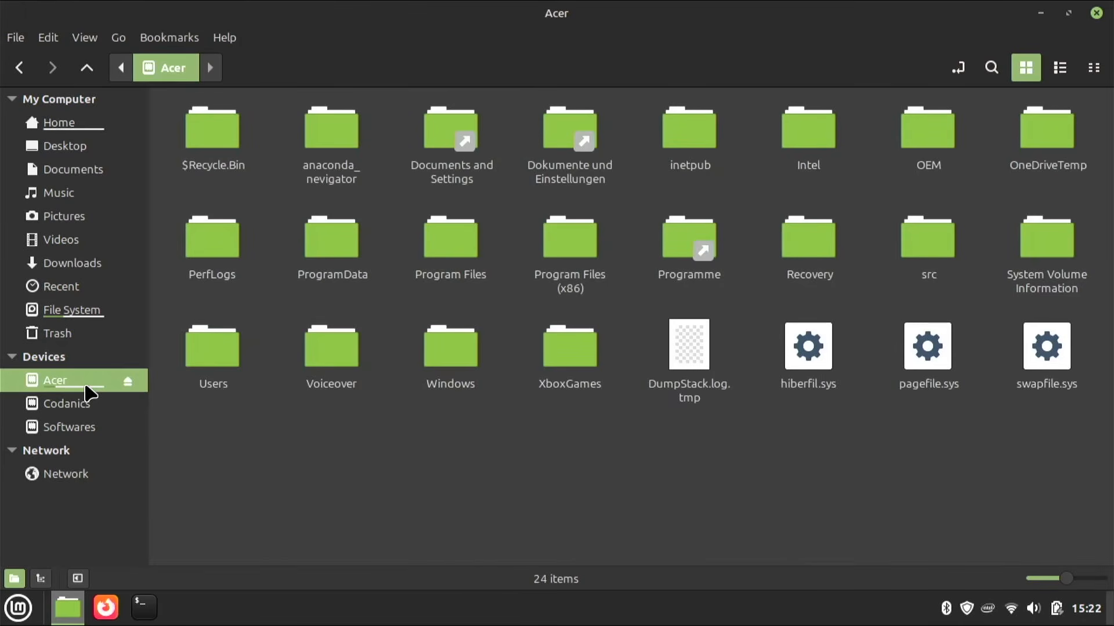
left_click(90, 406)
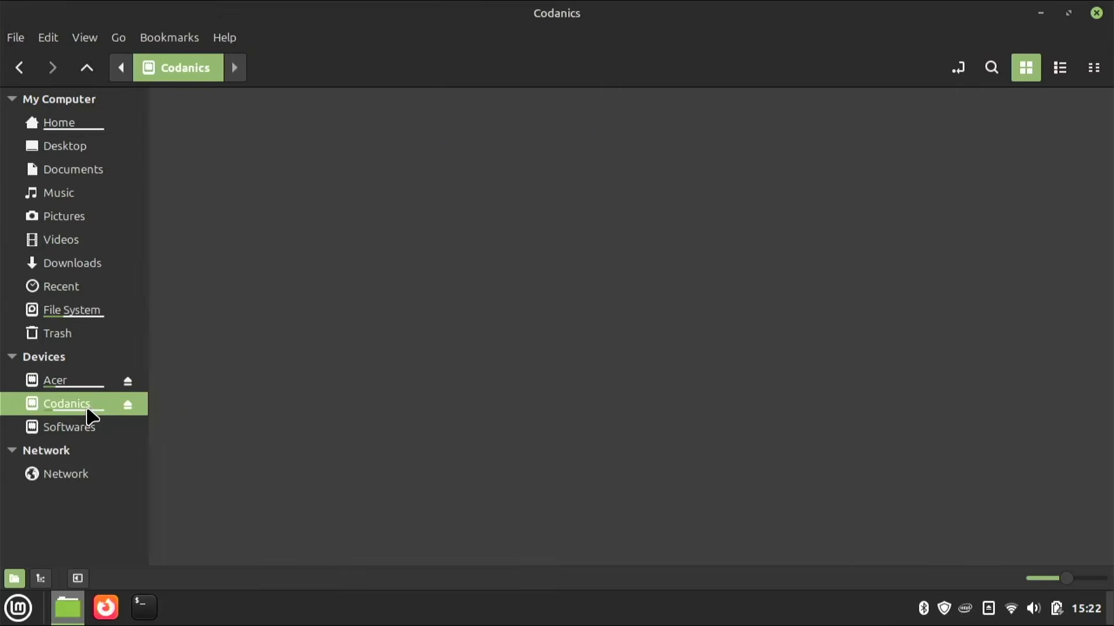
left_click(86, 432)
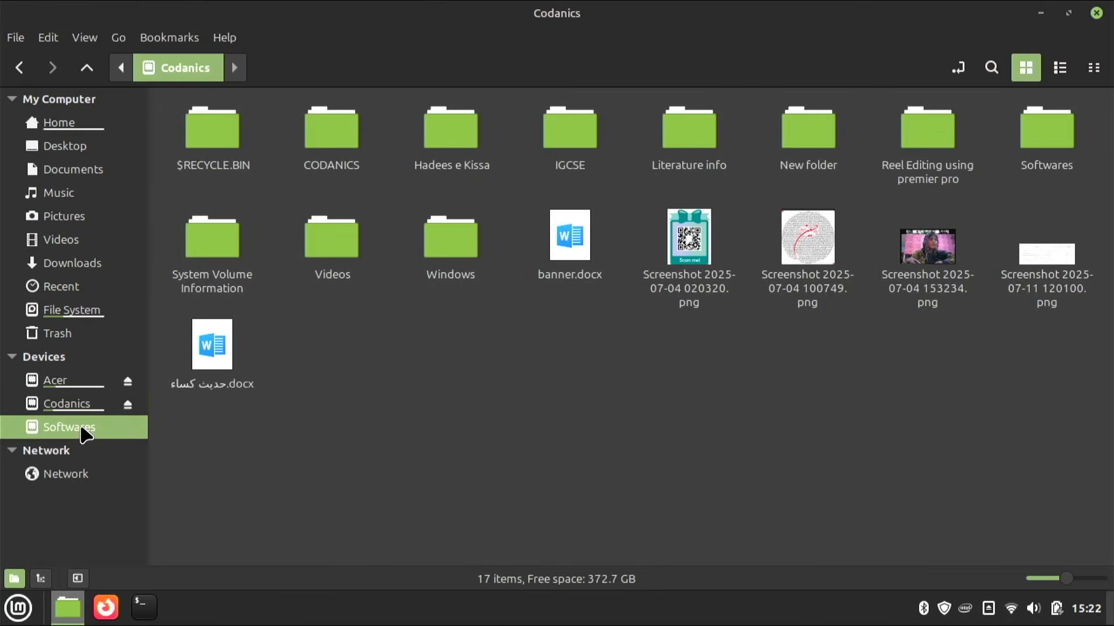
Step: Switch among the three mounted drives, close Nemo, and select two desktop drive icons
left_click(40, 408)
left_click(54, 380)
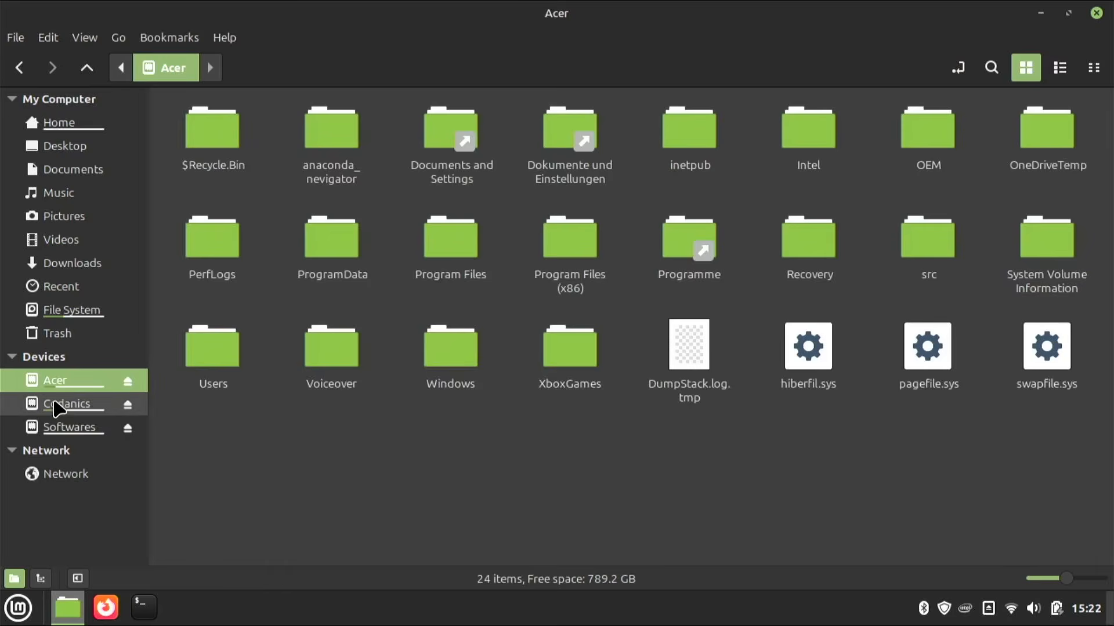
left_click(56, 408)
left_click(61, 428)
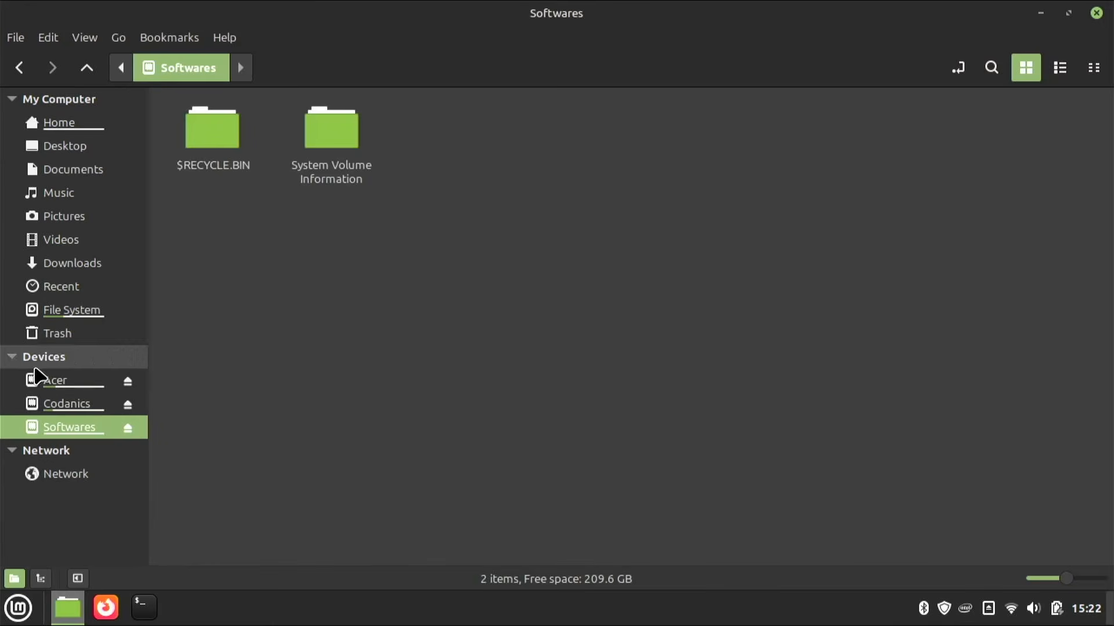
left_click(38, 382)
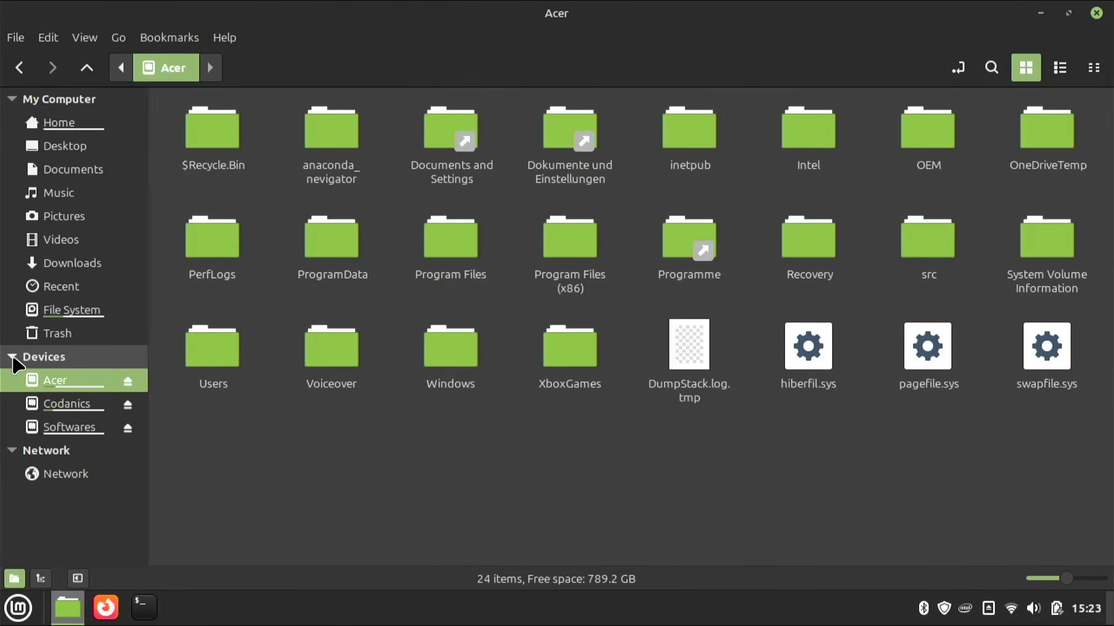
left_click(12, 357)
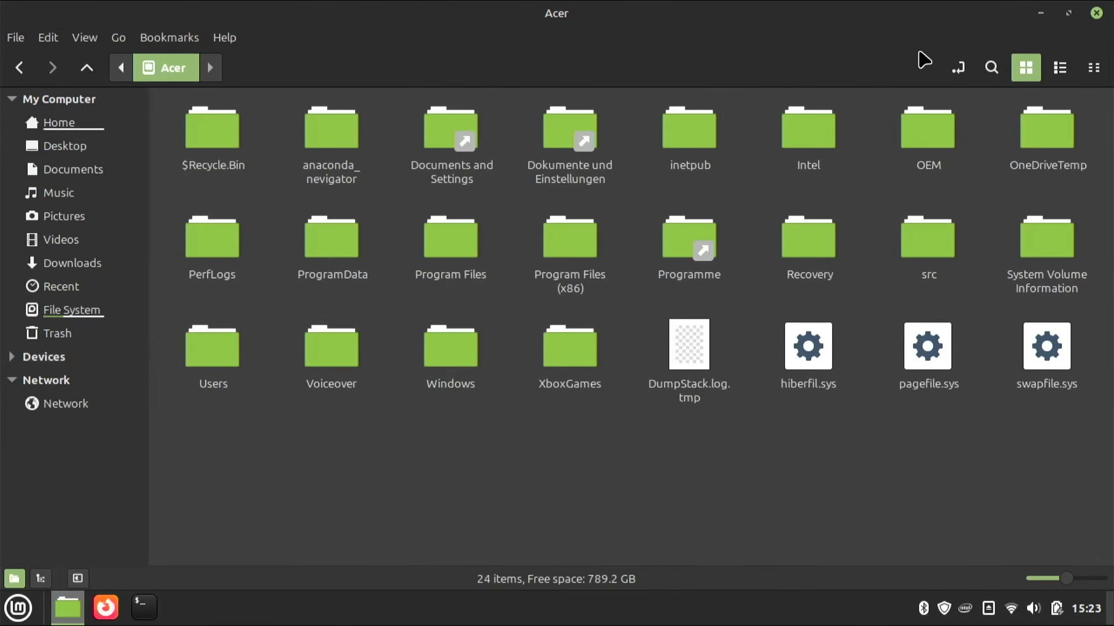
left_click(1096, 13)
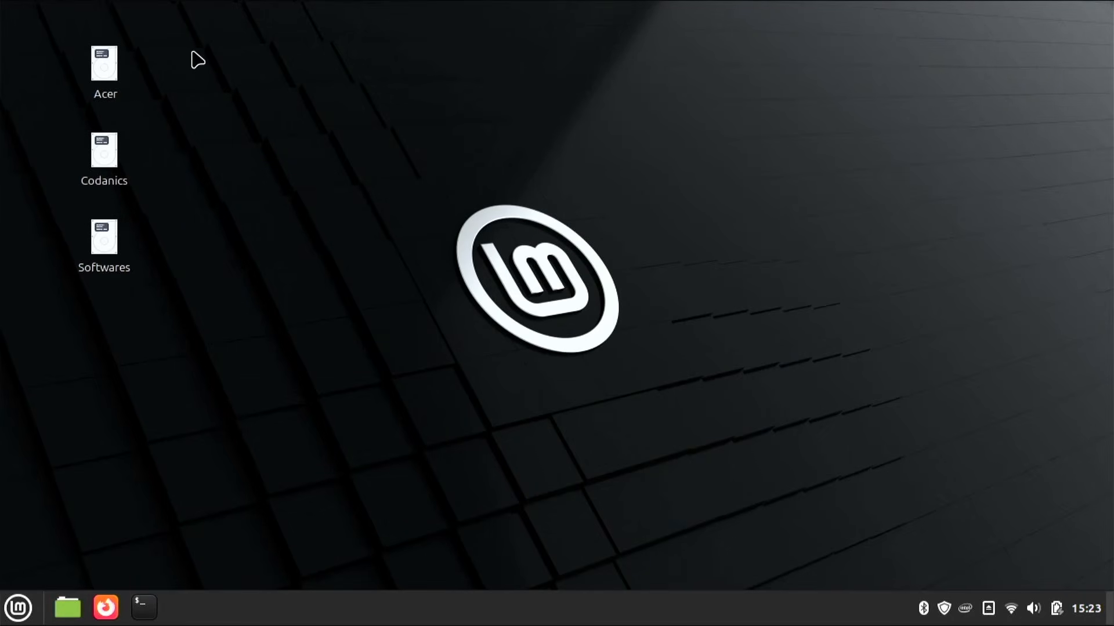
left_click_drag(192, 51, 105, 212)
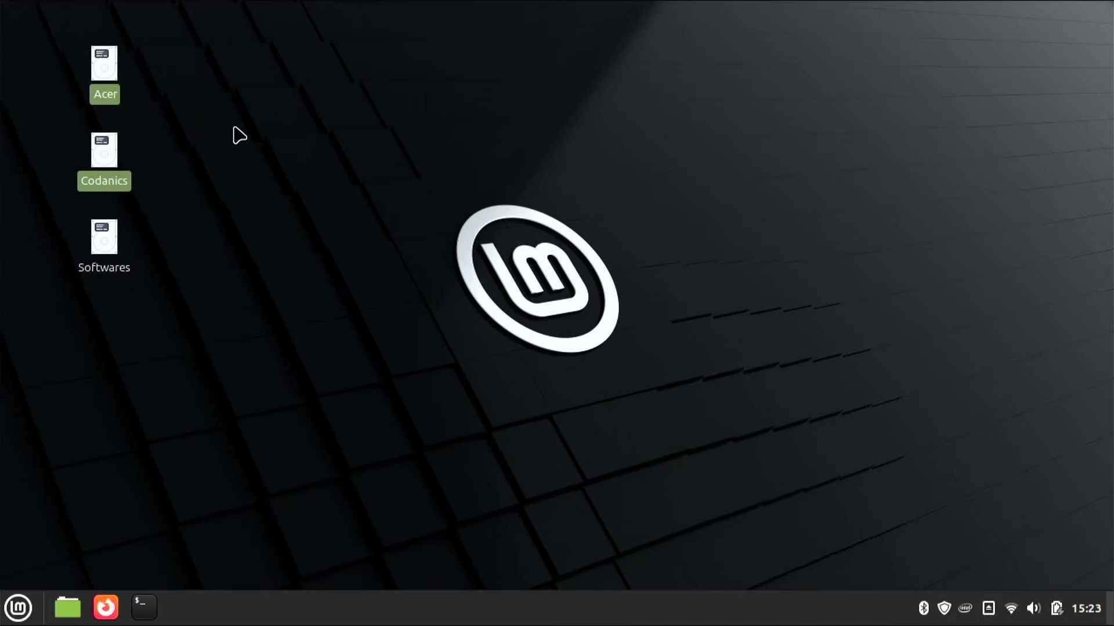
Step: Clear the desktop icon selection and check the removable drives list
left_click(234, 127)
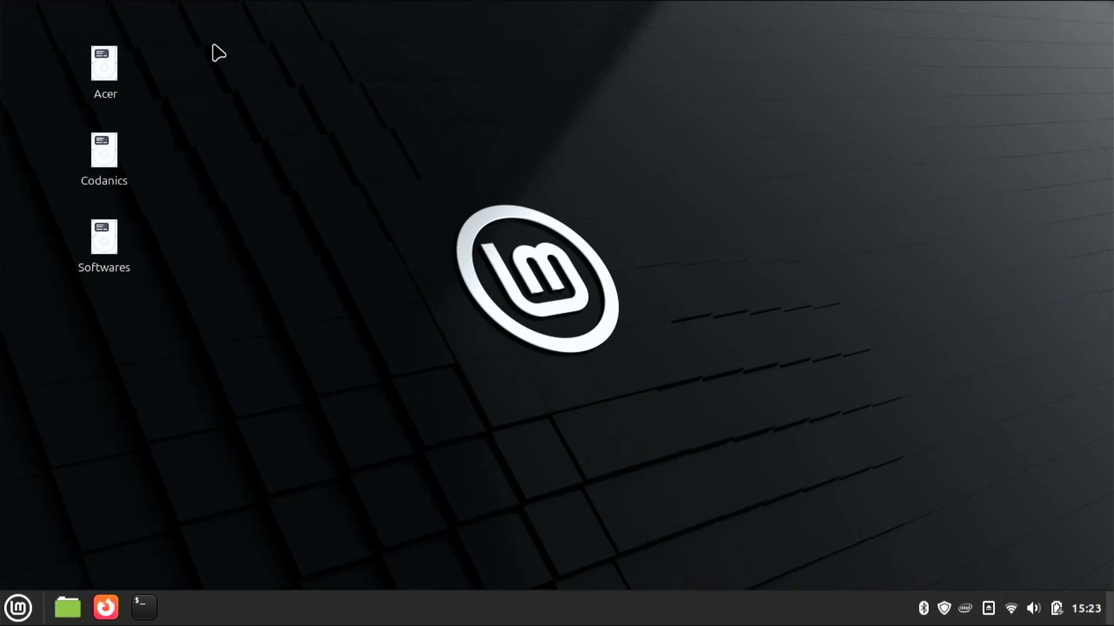
left_click_drag(212, 45, 145, 144)
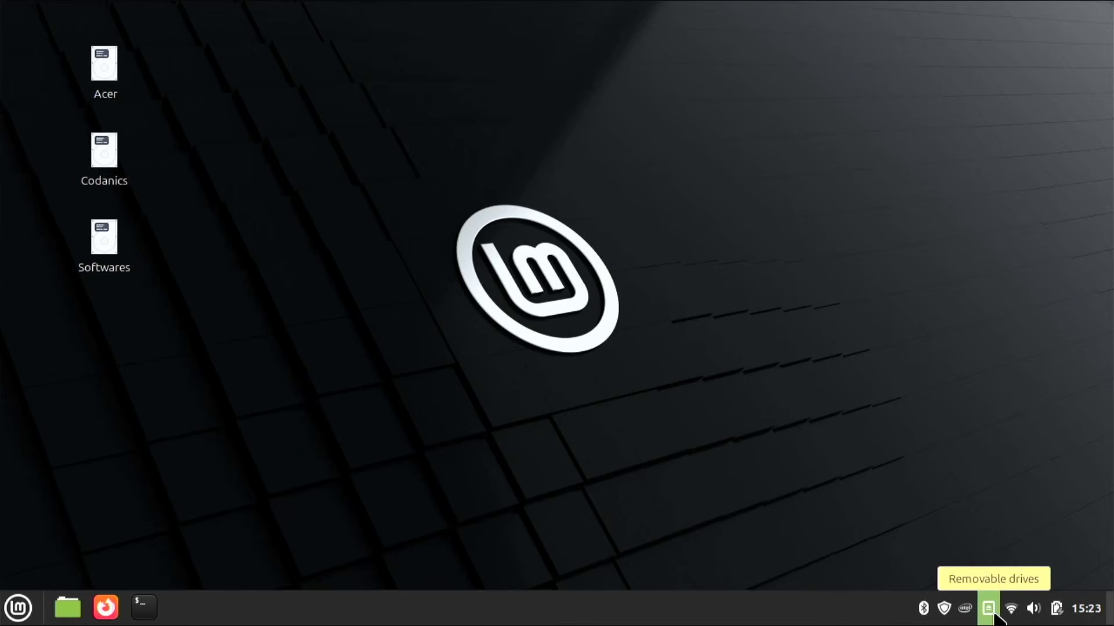
left_click(989, 609)
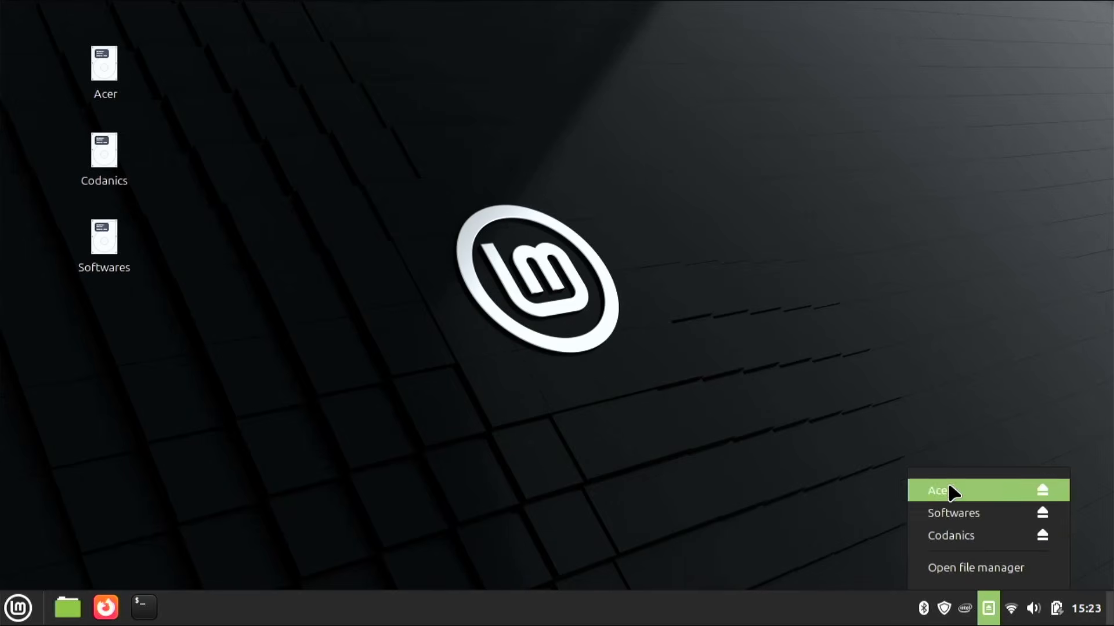
left_click(843, 493)
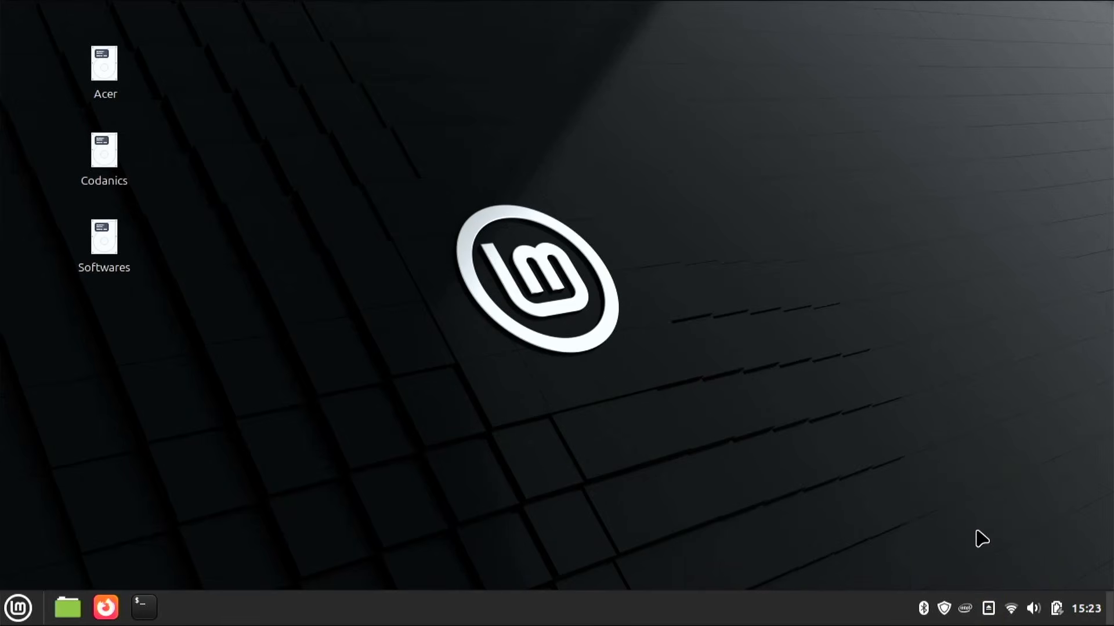
Step: Raise the system volume to about 63%
left_click(1033, 608)
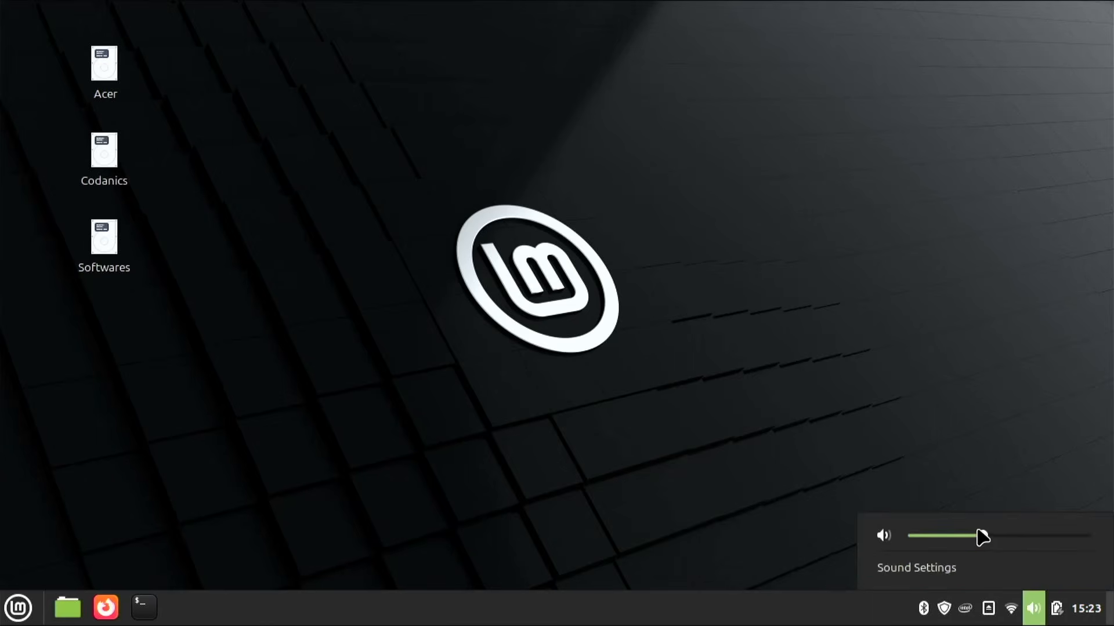
left_click_drag(981, 537, 1088, 539)
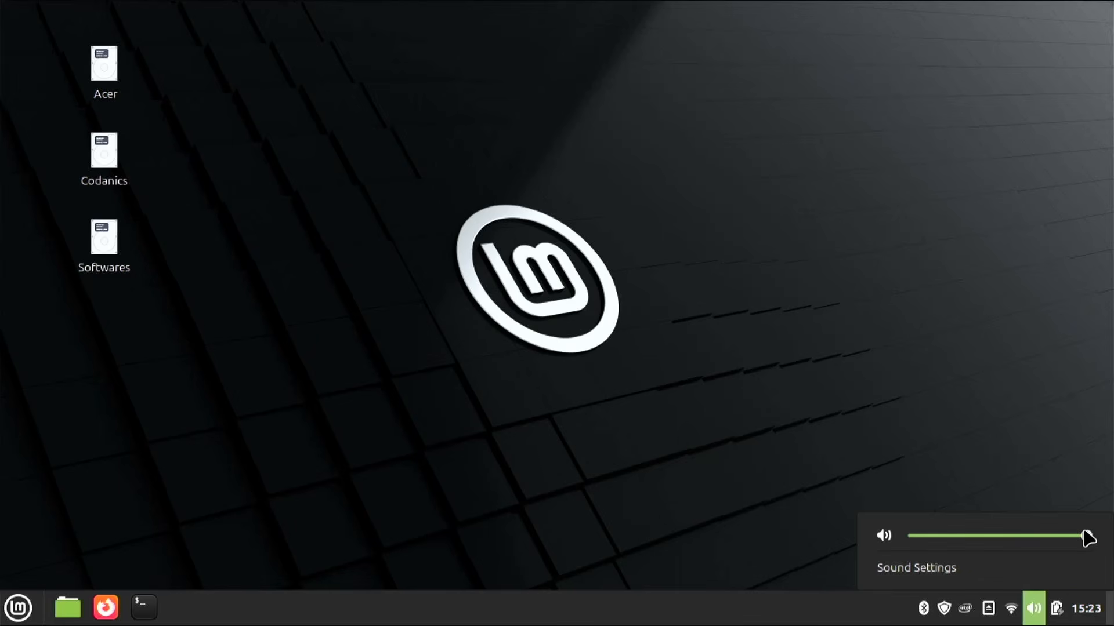
left_click(1038, 609)
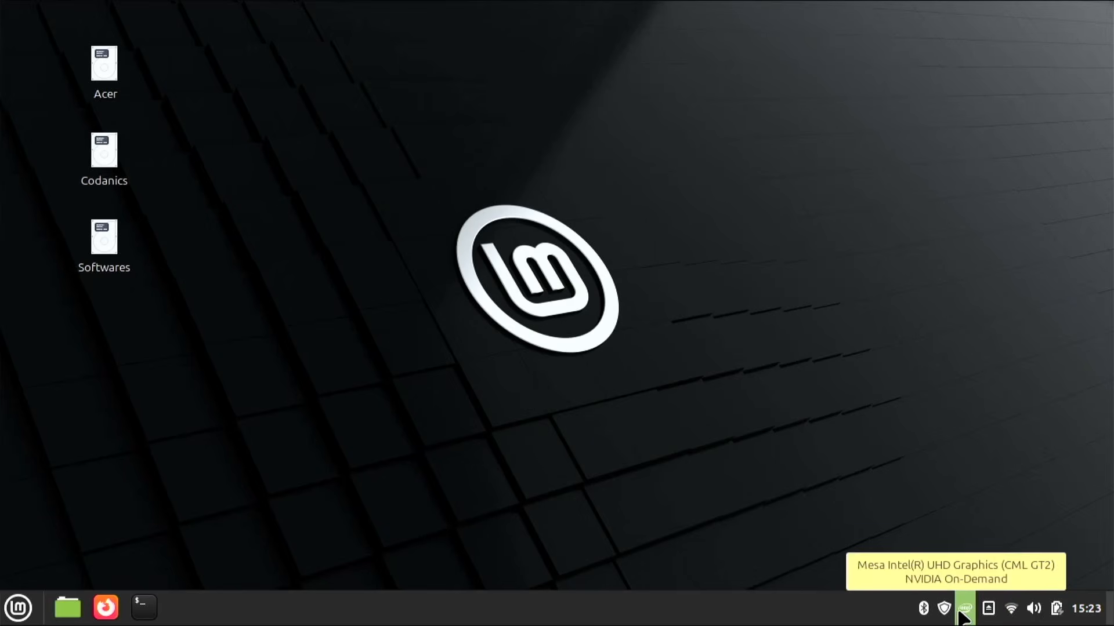
Step: Check the NVIDIA Prime graphics profile options, then launch Firefox
left_click(963, 614)
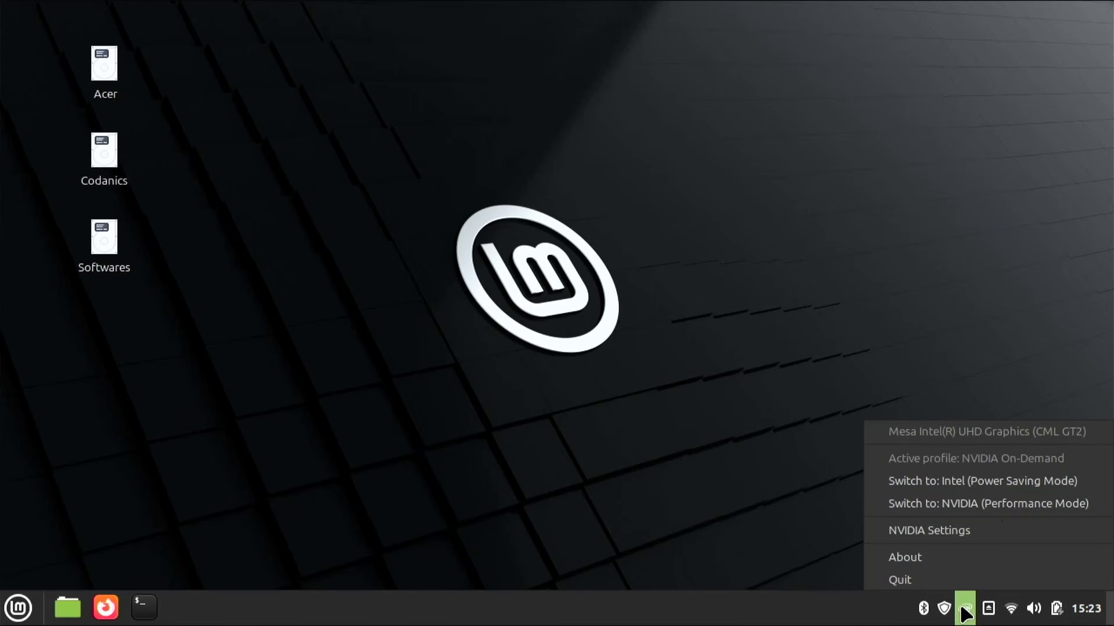
left_click(964, 608)
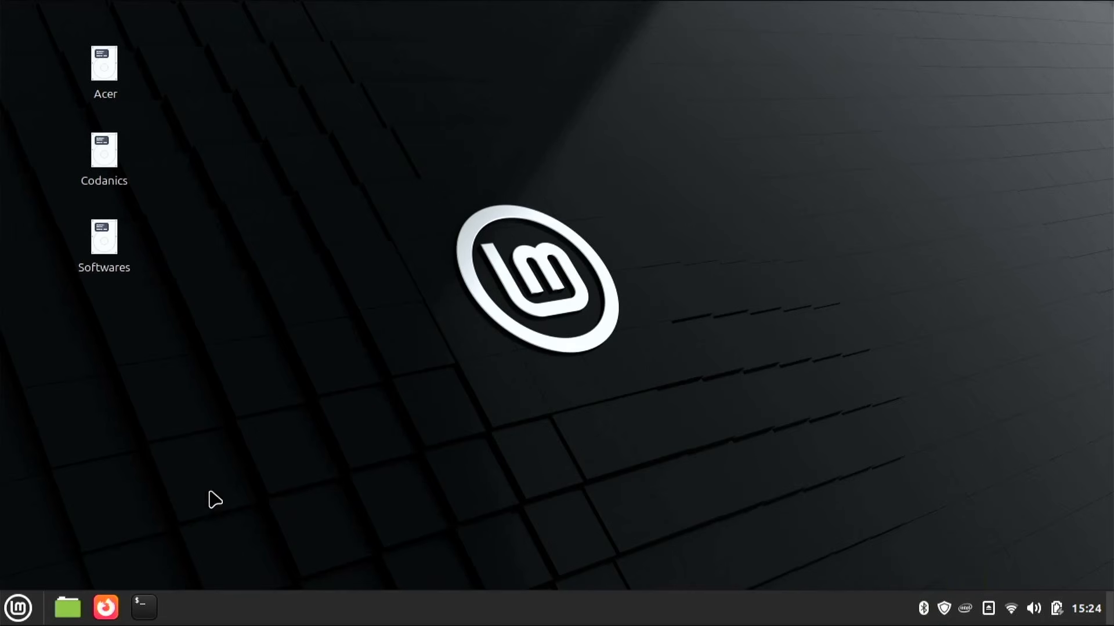
left_click(106, 608)
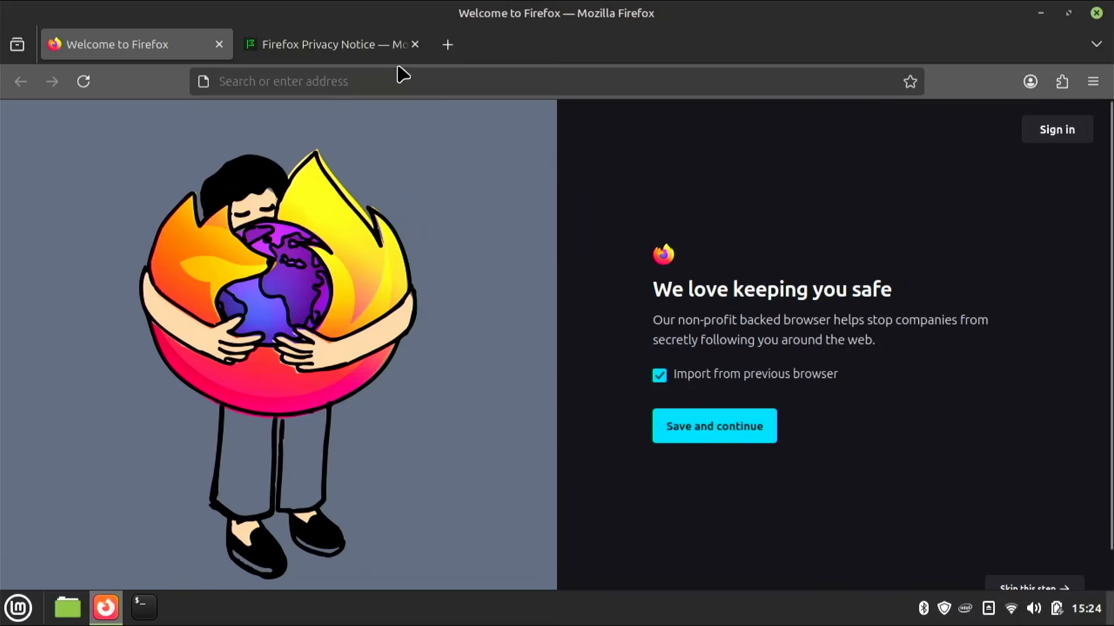
Step: Close the Privacy Notice tab and search for 'google' from the address bar
left_click(415, 44)
left_click(319, 82)
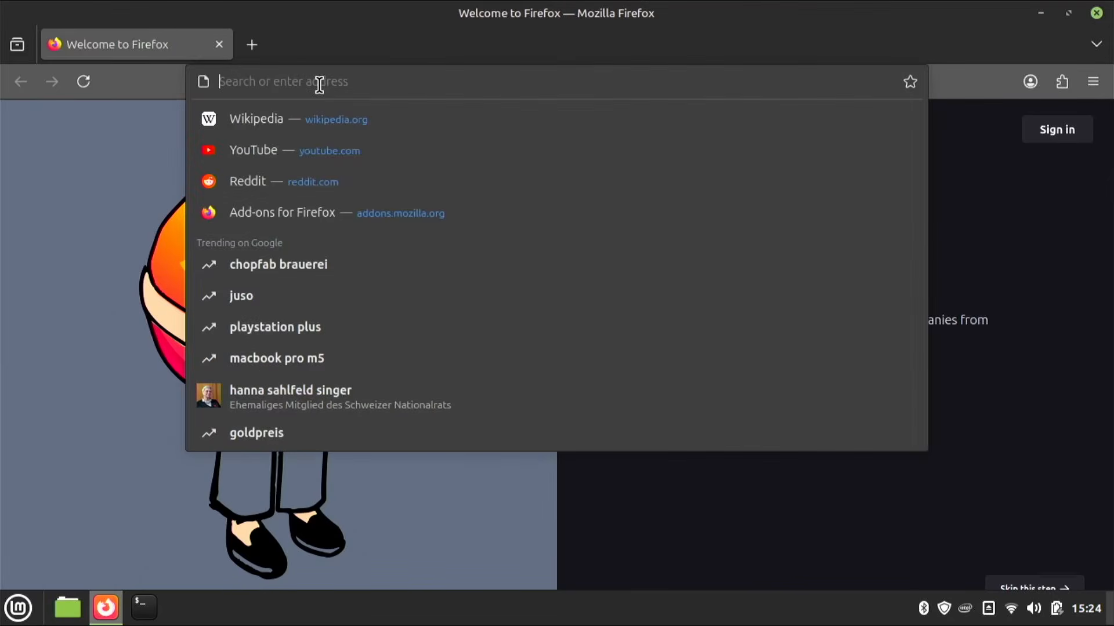
type("google")
key("Escape")
key("Return")
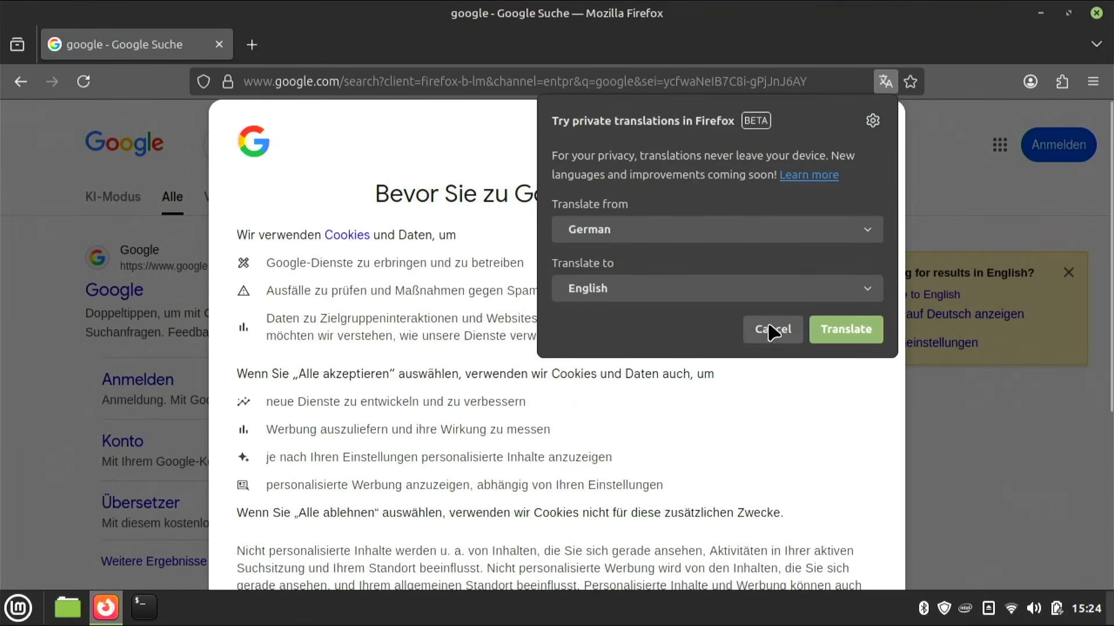
Step: Decline Google's cookies, show results in English, and open the google.com homepage
left_click(771, 331)
scroll(820, 297, "down", 5)
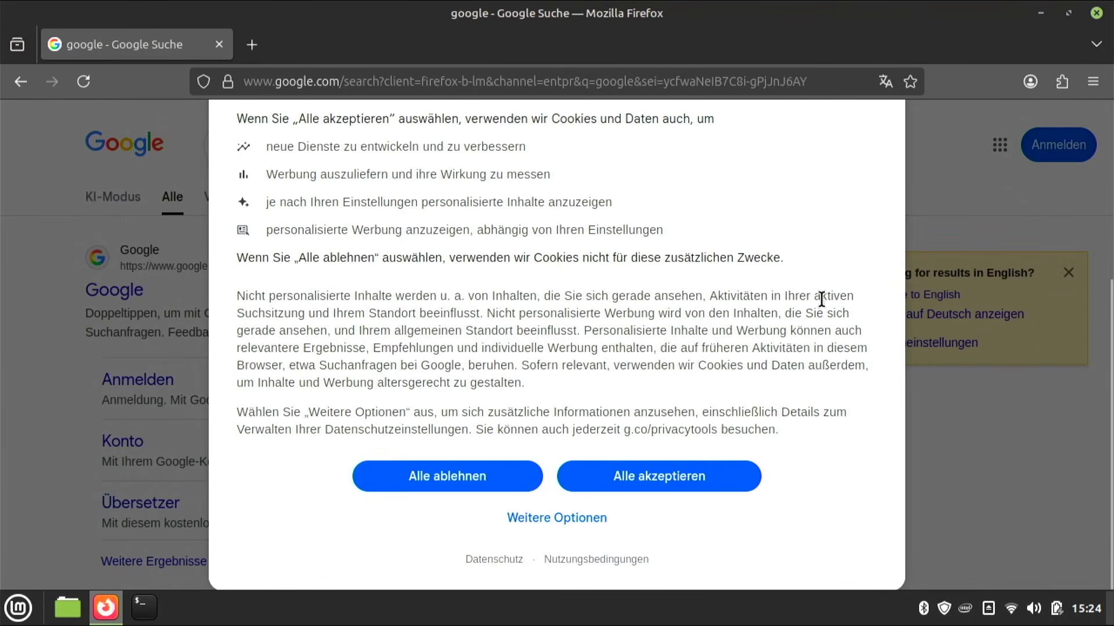
left_click(479, 489)
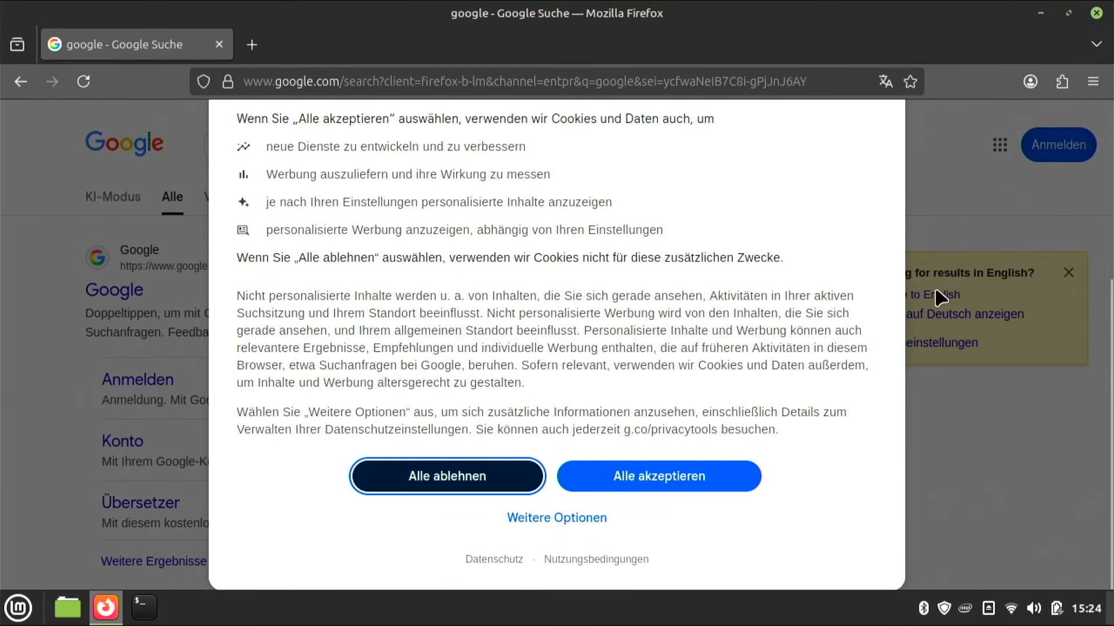
left_click(489, 490)
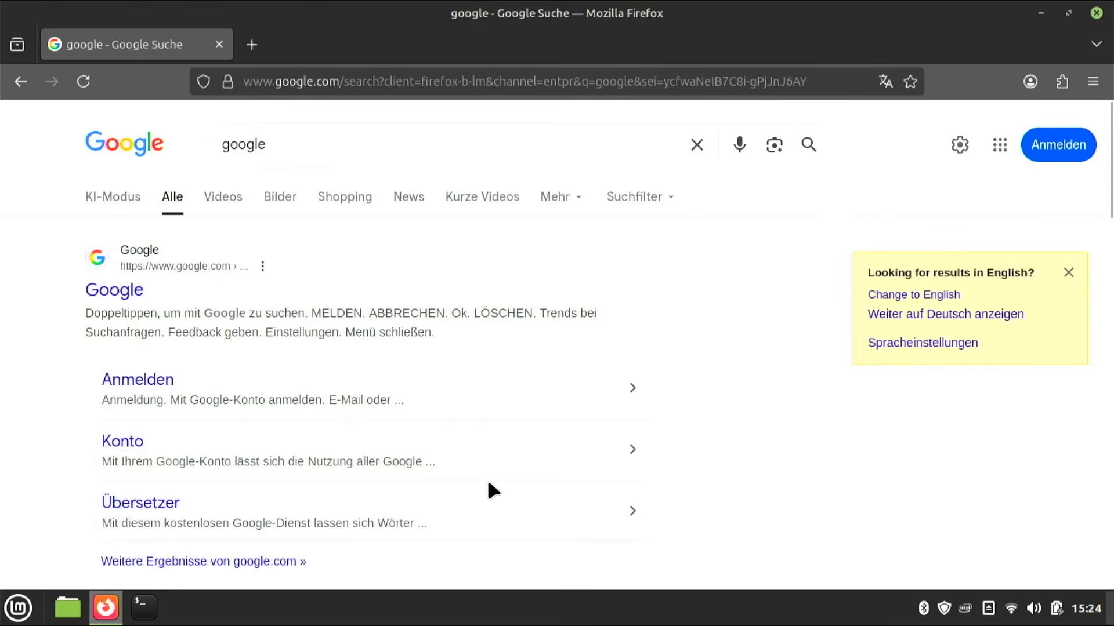
left_click(921, 302)
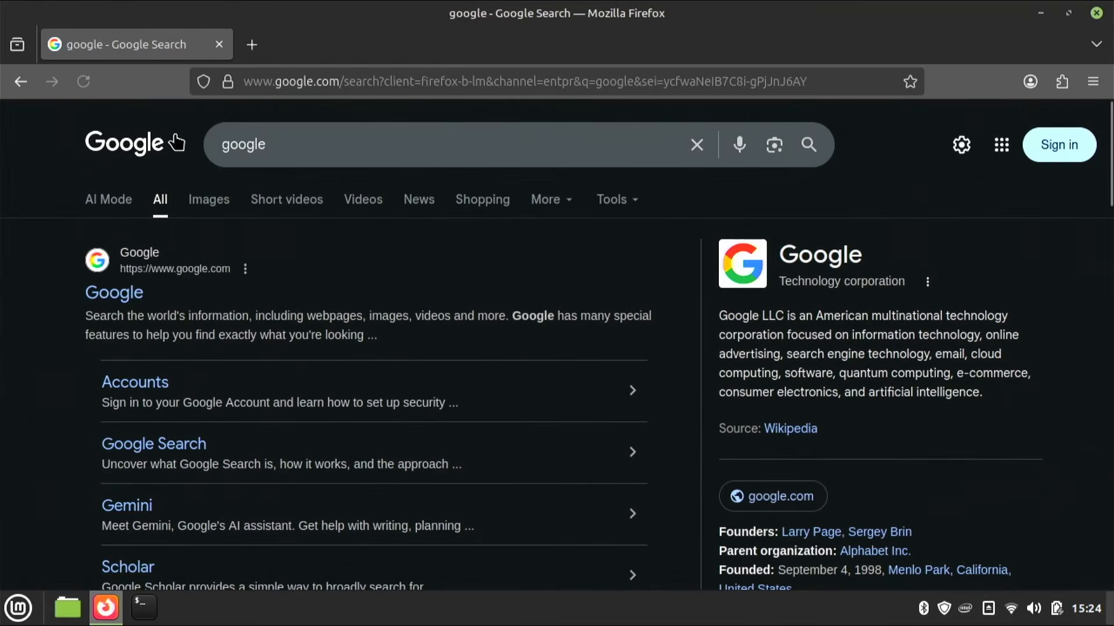
left_click(136, 294)
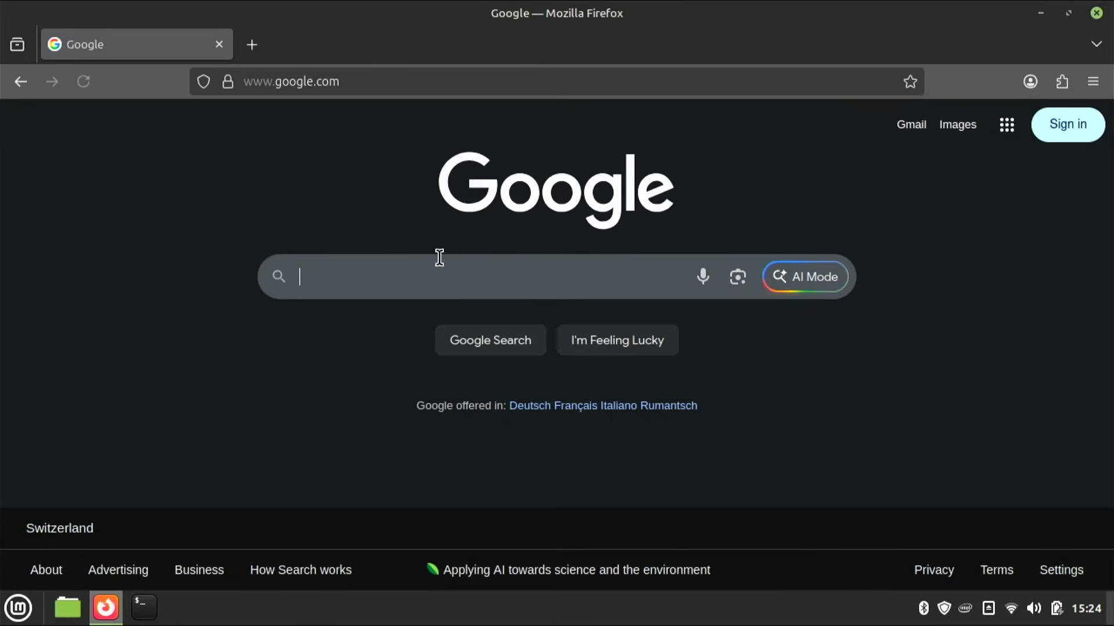
Step: Type 'spe' in Google's search box, open and close a new tab, then close Firefox
type("spe")
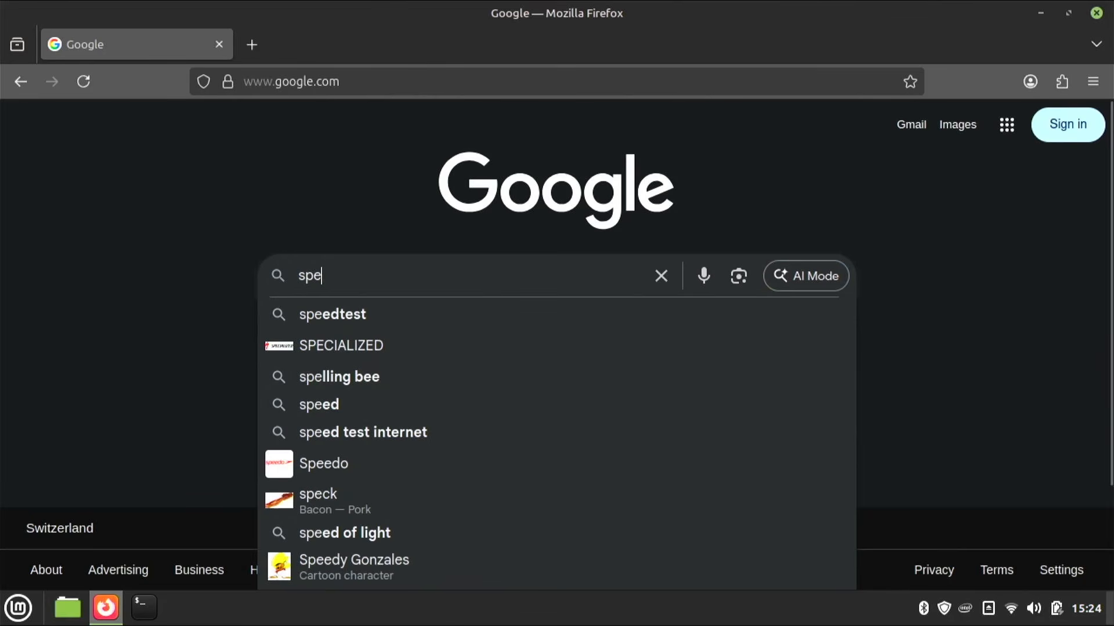
left_click(139, 297)
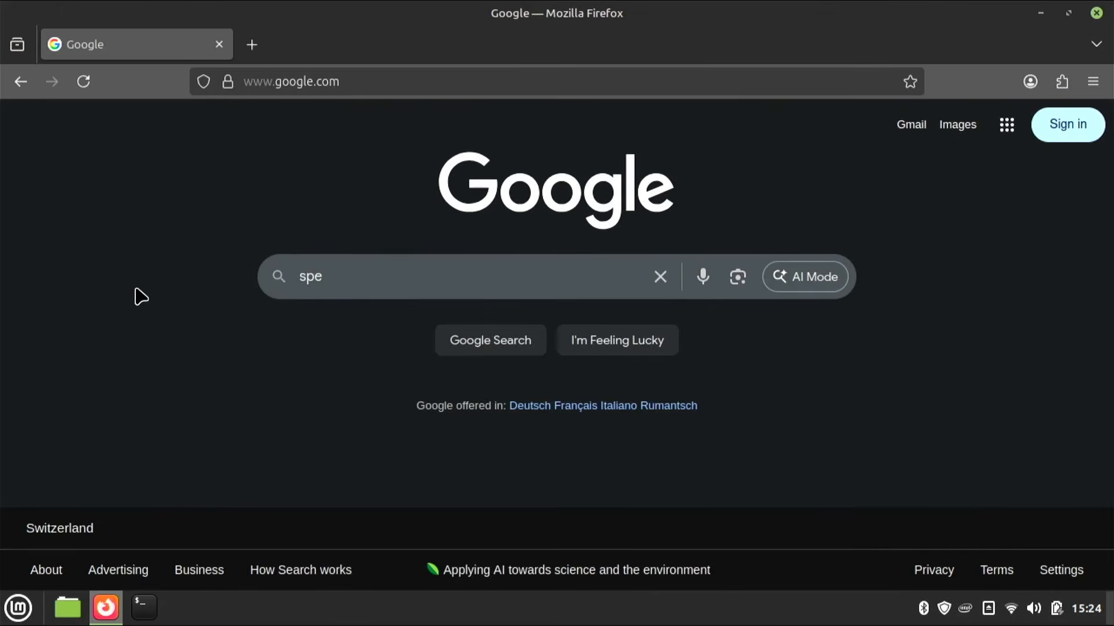
left_click(252, 45)
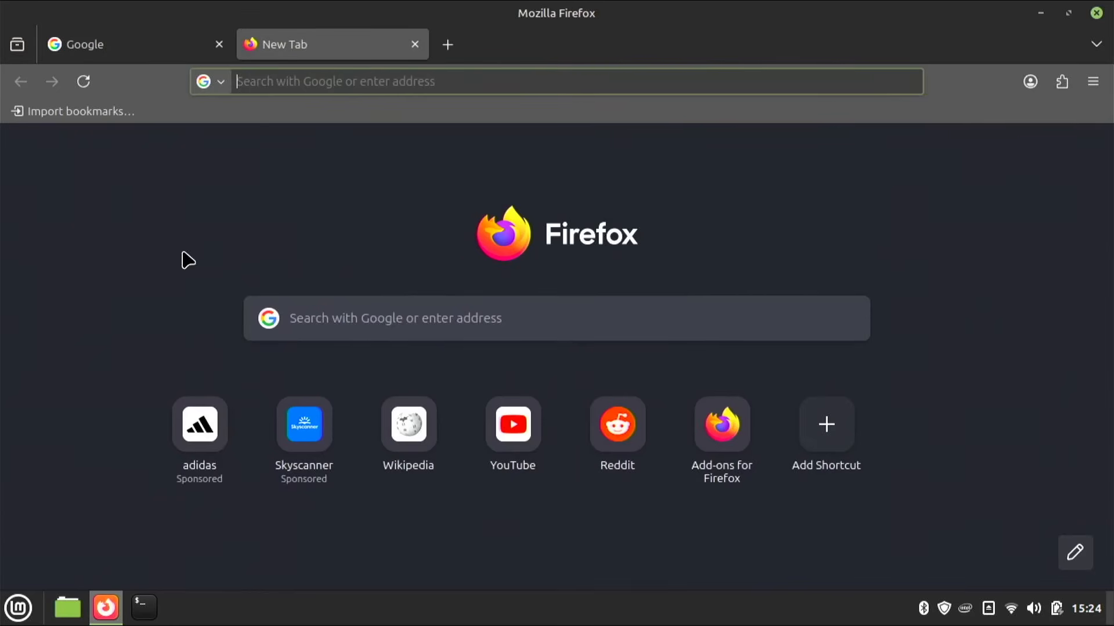
left_click(414, 44)
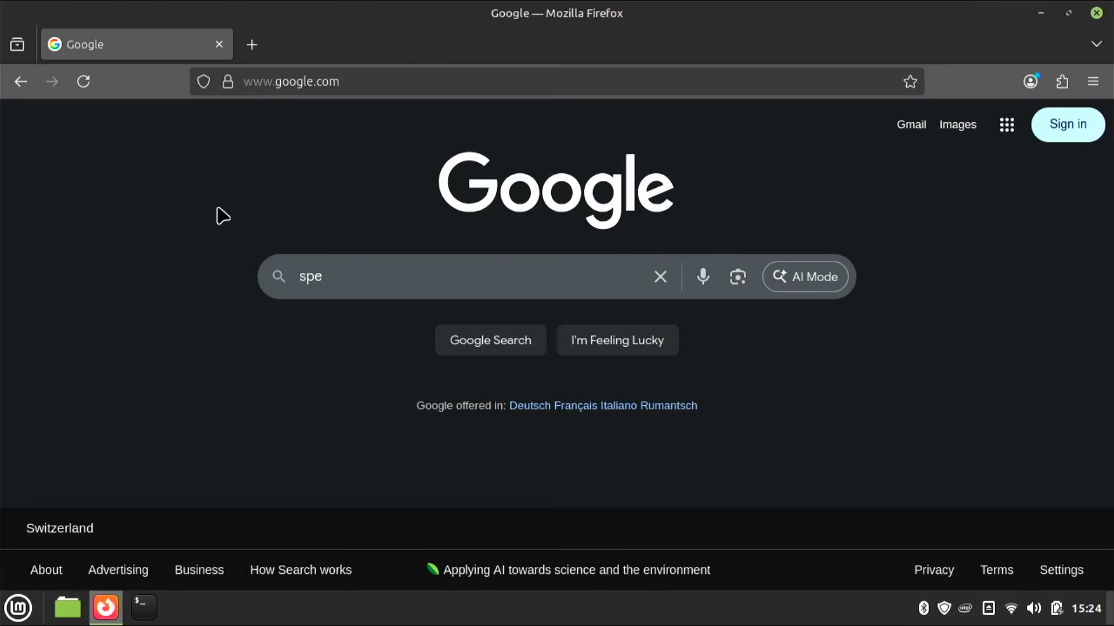
left_click(1096, 12)
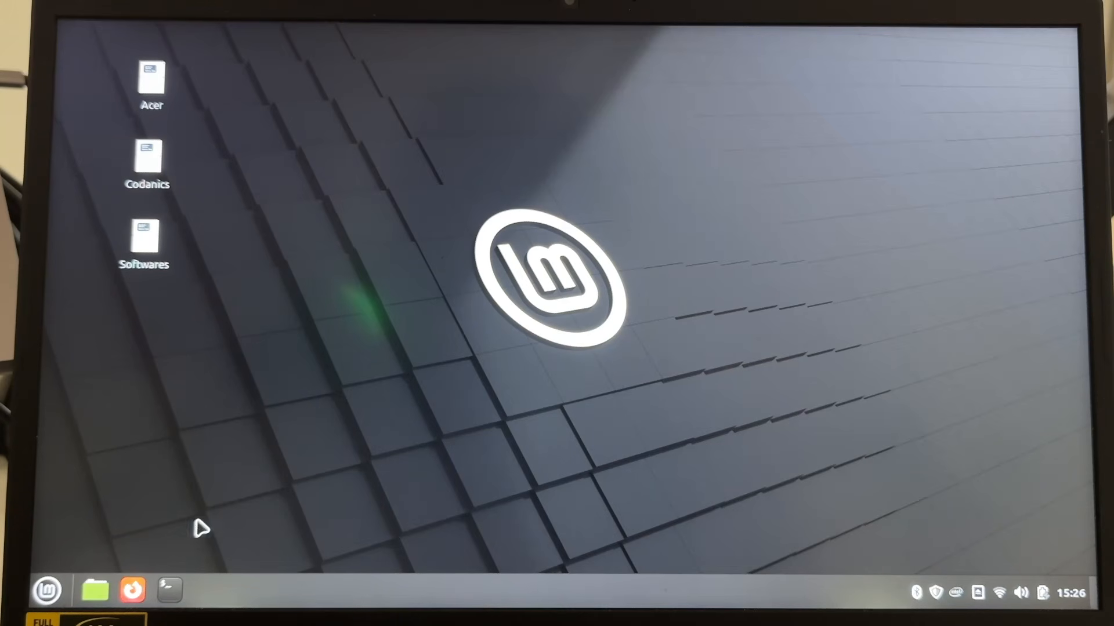
Step: Restart Linux Mint from the menu's Shut Down options and close the Welcome screen after reboot
left_click(33, 588)
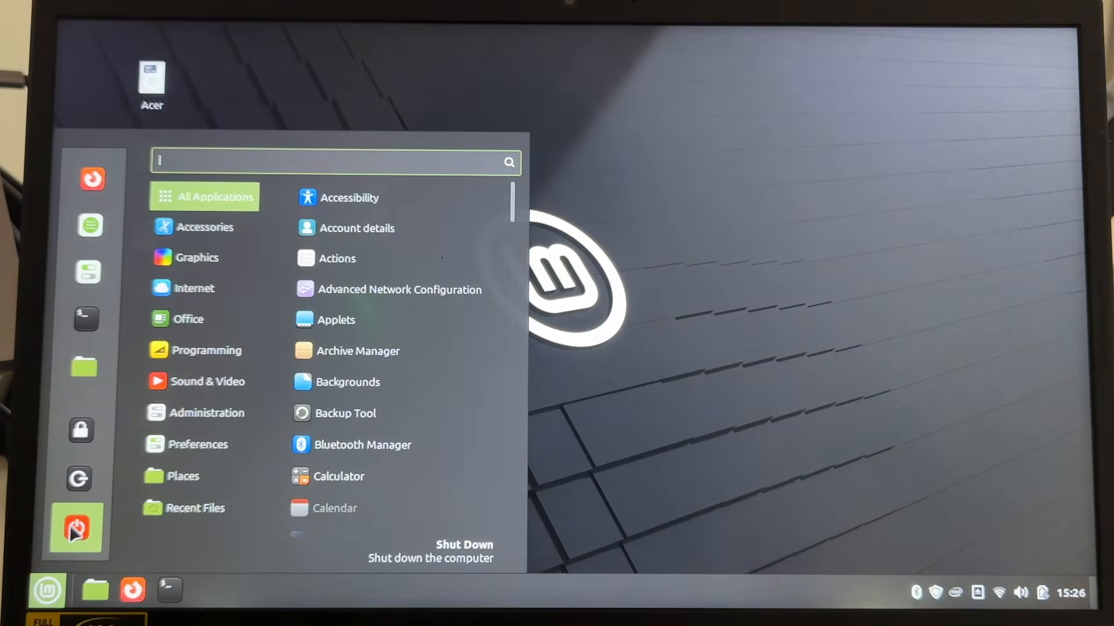
left_click(70, 527)
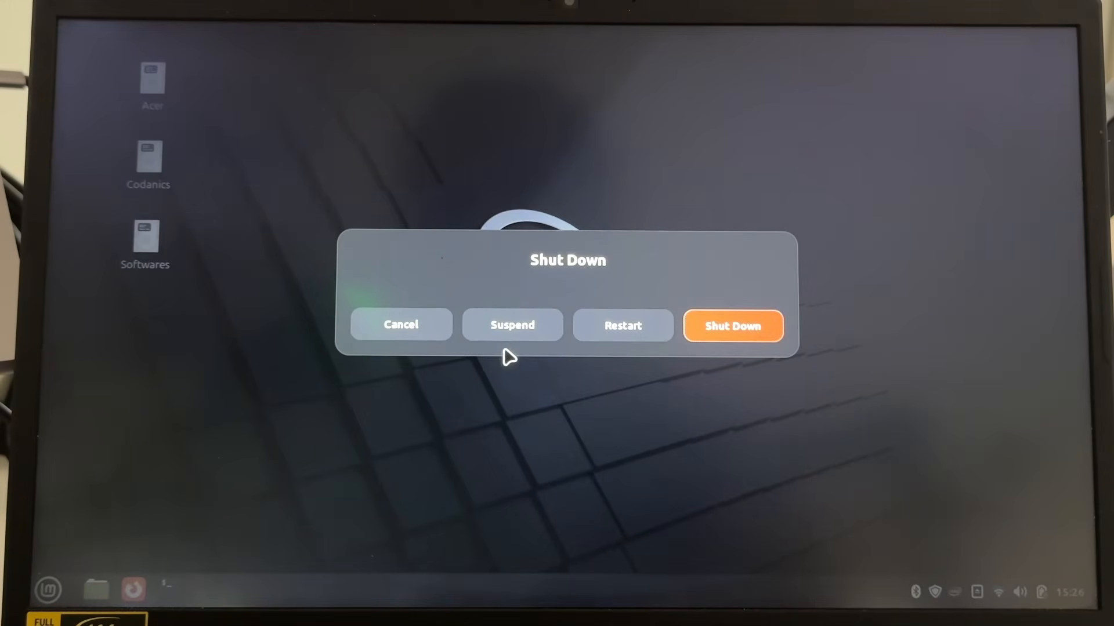
left_click(609, 323)
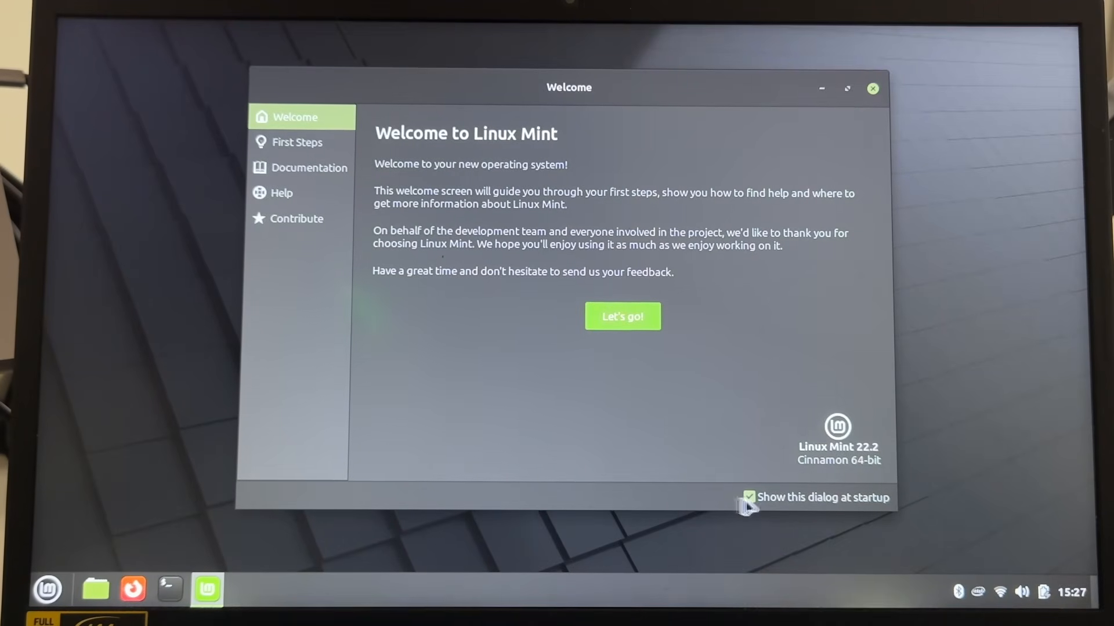
left_click(872, 88)
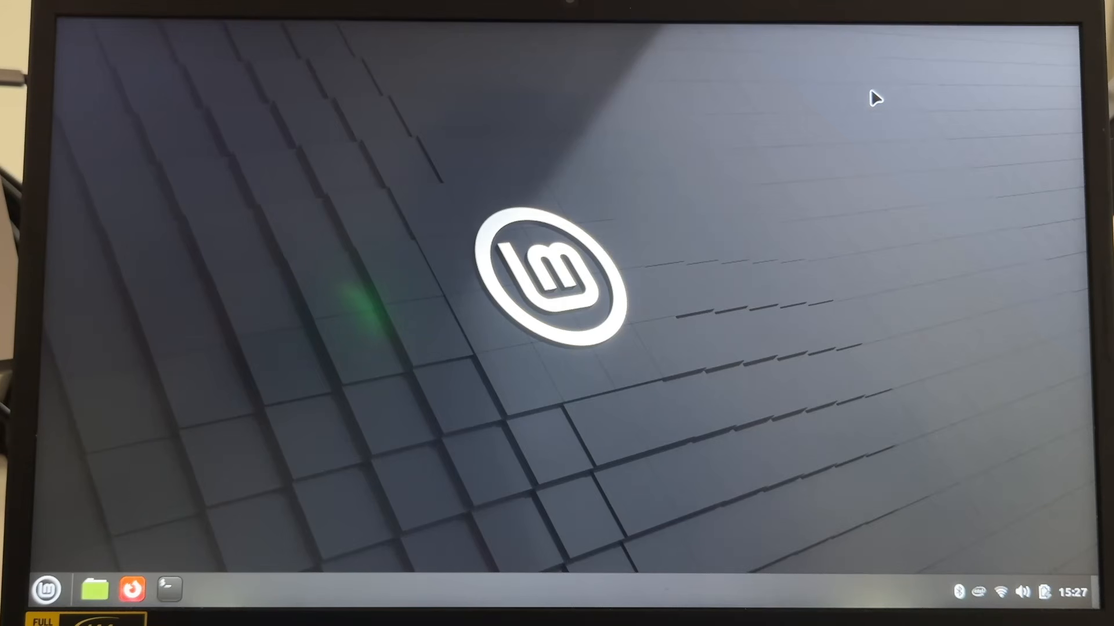
Step: Shut down Linux Mint from the main menu's Shut Down dialog
key("super")
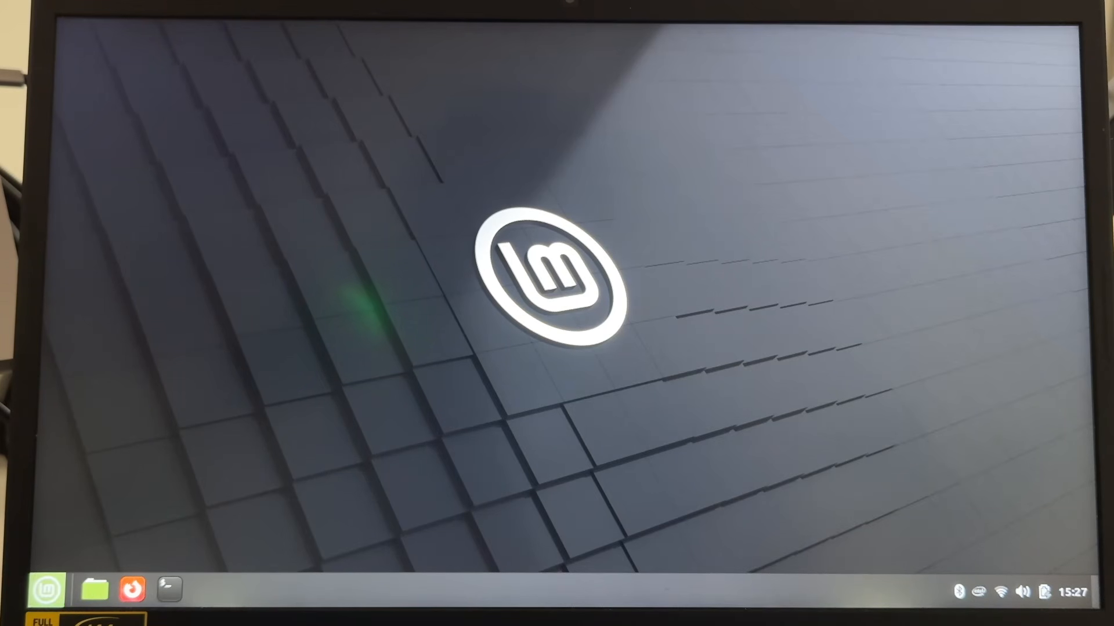
left_click(42, 603)
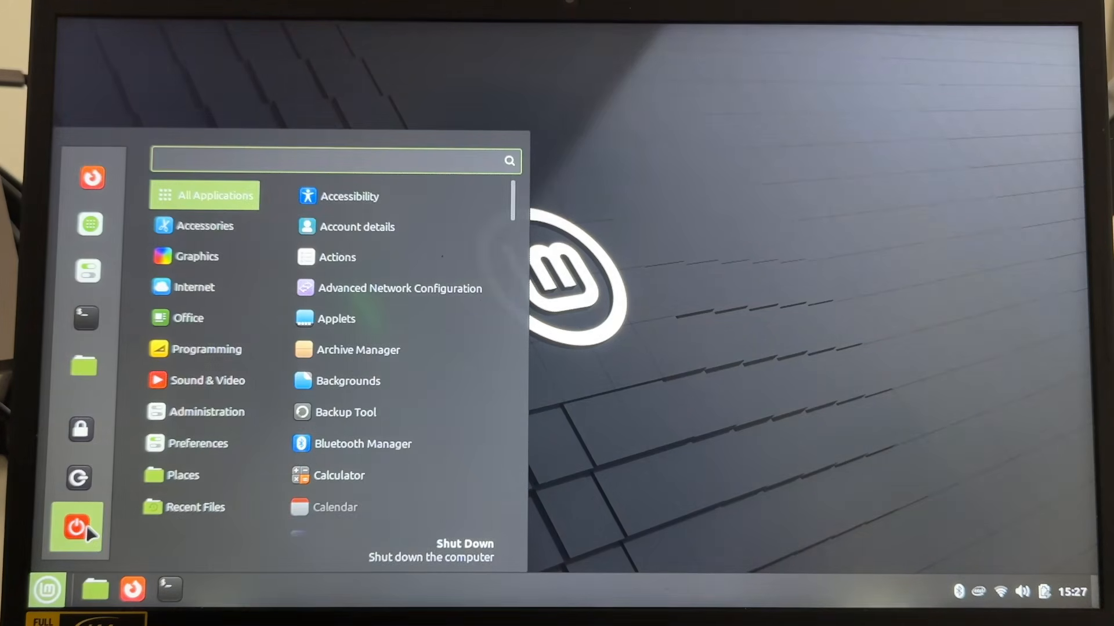
left_click(86, 525)
left_click(727, 325)
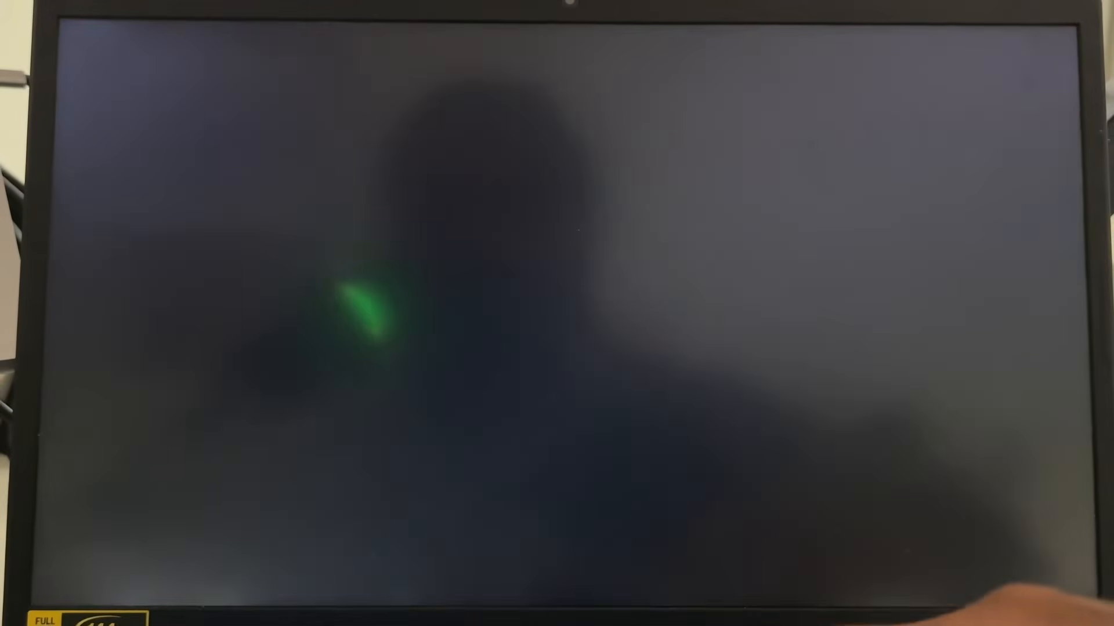
Step: Boot the laptop from '3. Windows Boot Manager' via the F12 boot menu
key("F12")
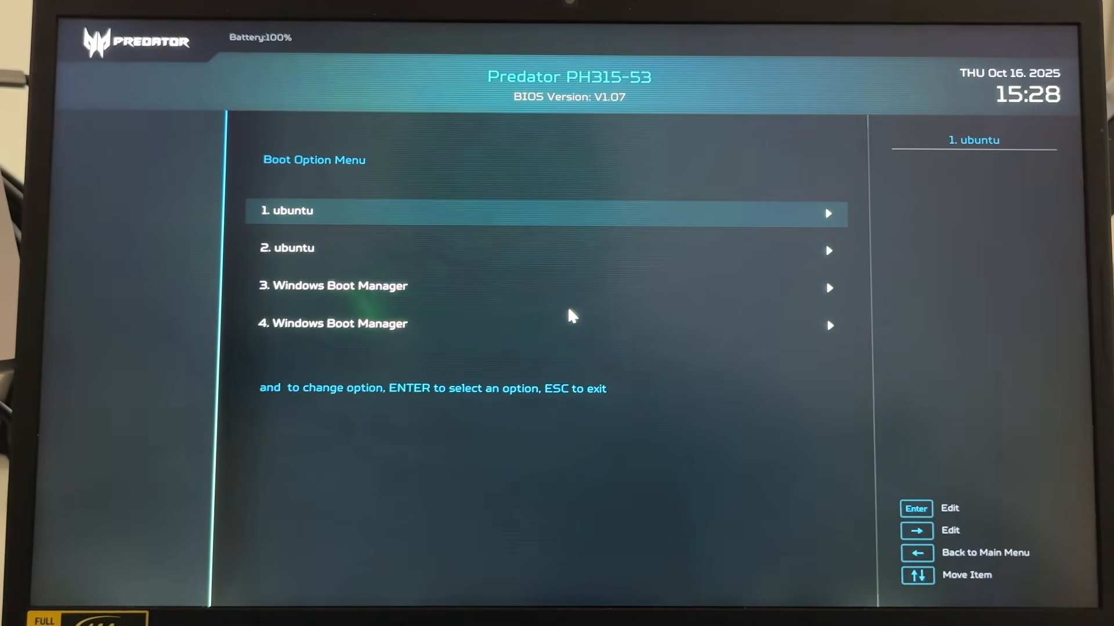
key("Down")
key("Down")
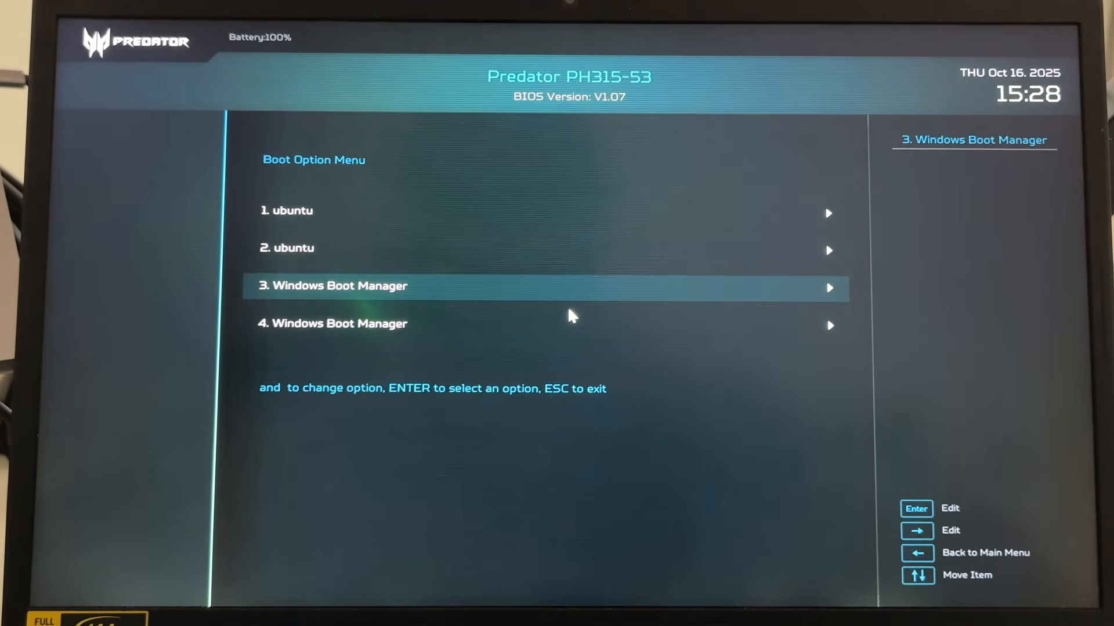
key("Return")
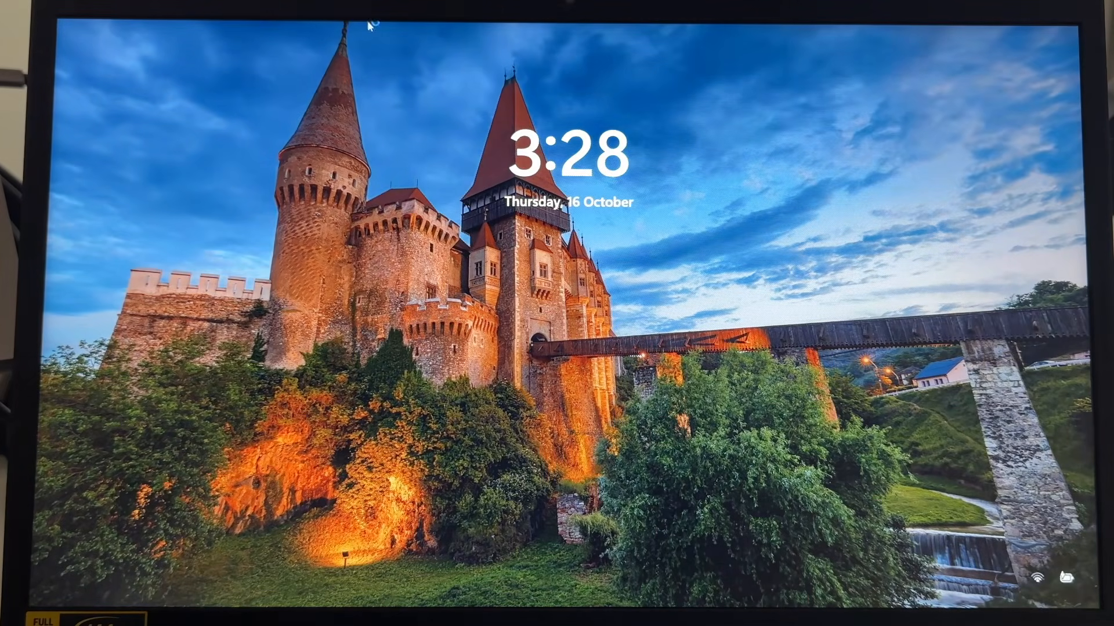
Step: Sign in to Windows 11 with the account password
left_click(396, 265)
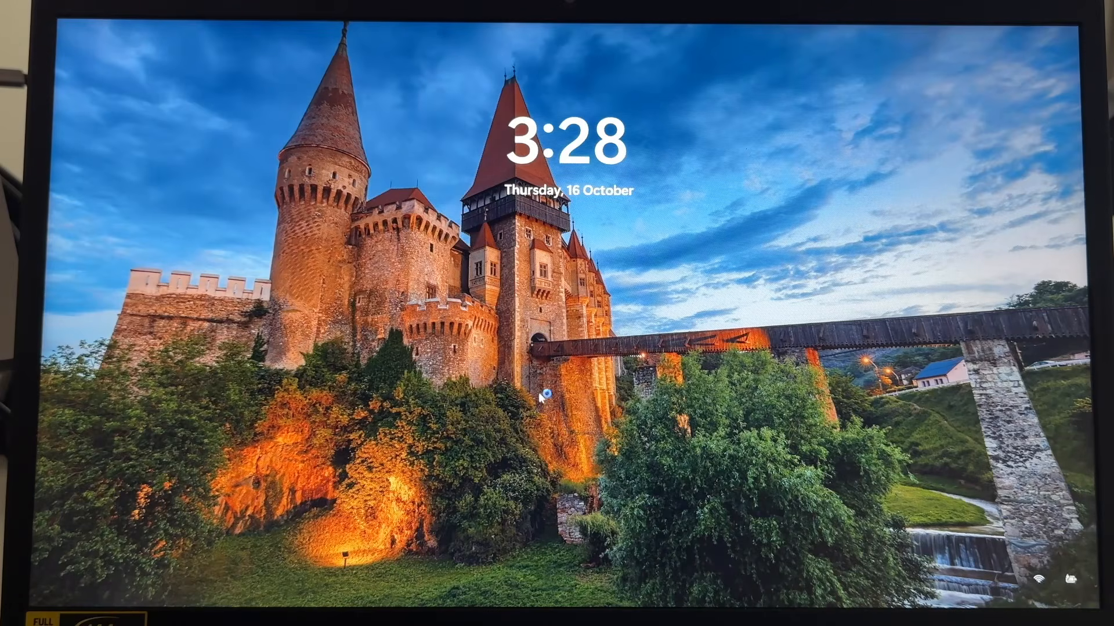
left_click(530, 374)
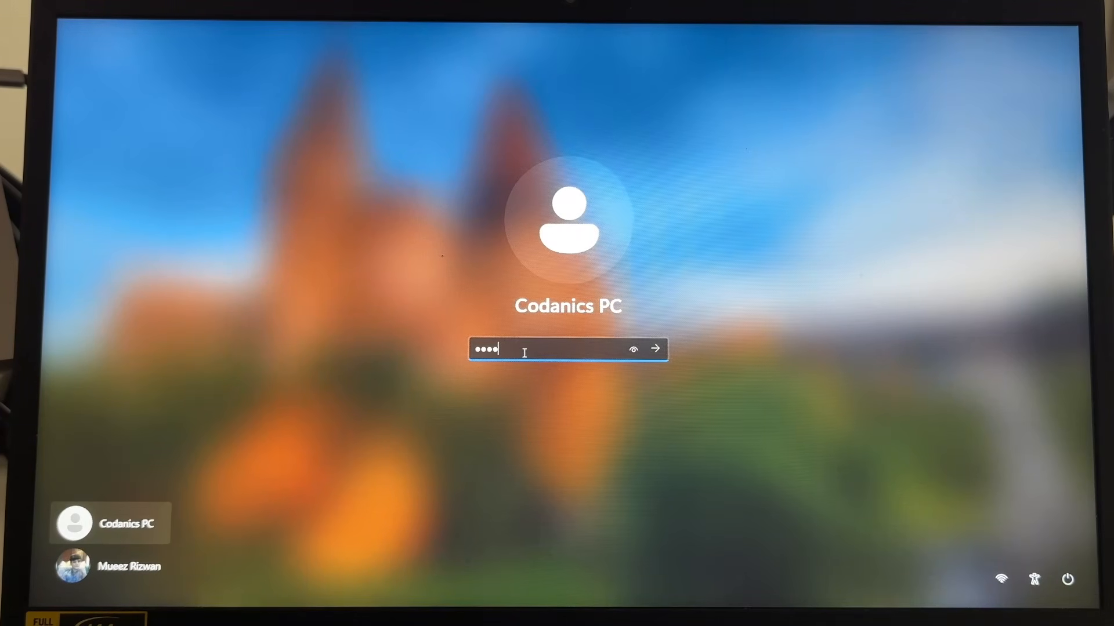
key("Return")
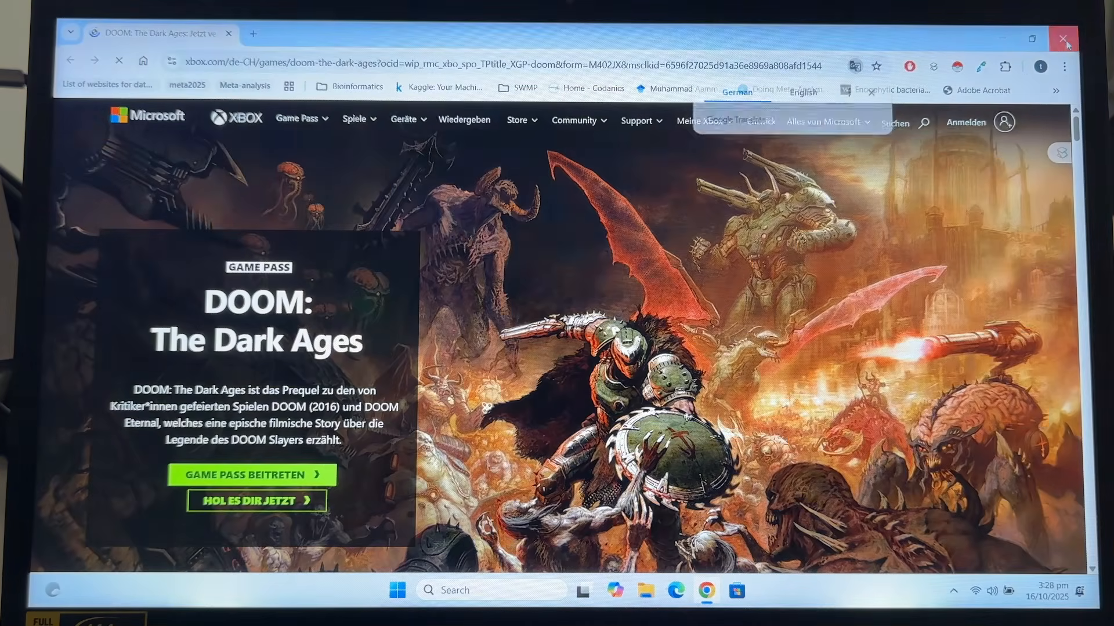
Step: Close the Chrome window and restart Windows from the Start menu's Power options
left_click(1064, 41)
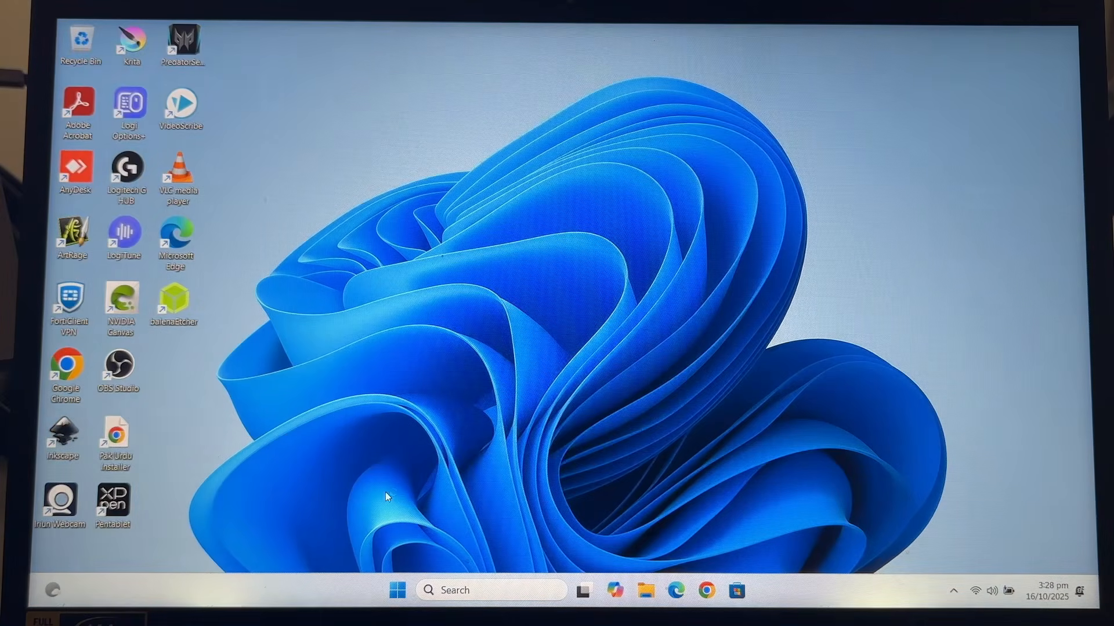
left_click(400, 592)
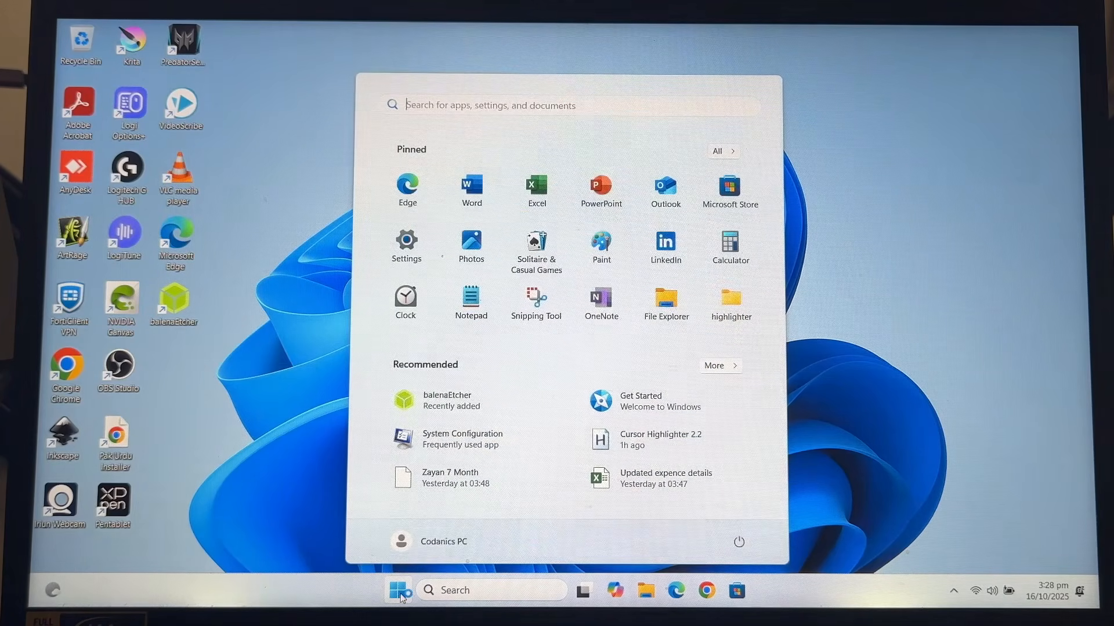
left_click(739, 544)
left_click(738, 513)
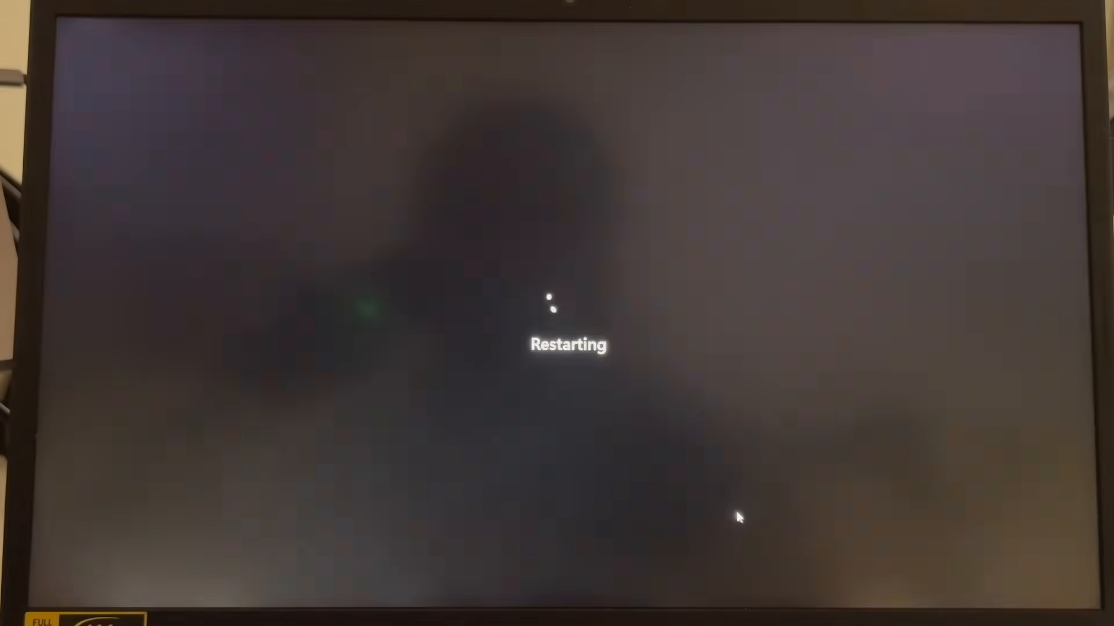